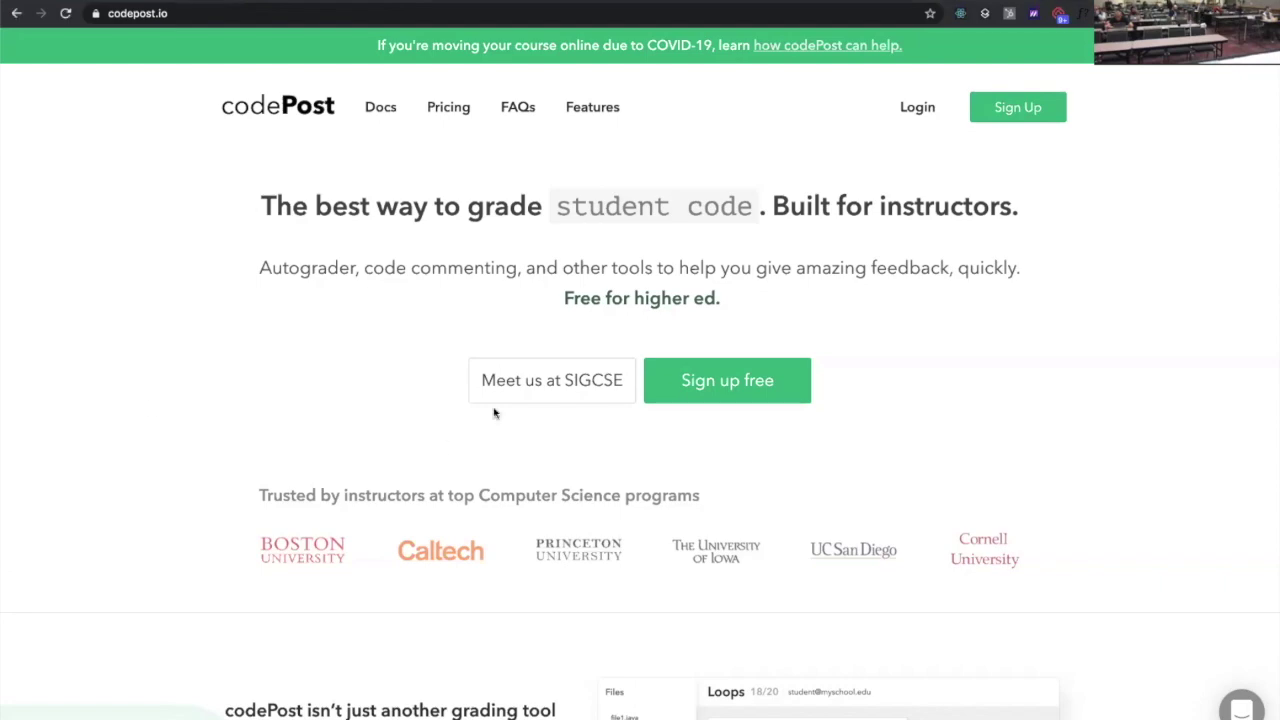
Open the Birthday Problem document in a new tab and scroll through it
key(ctrl+t)
key(Return)
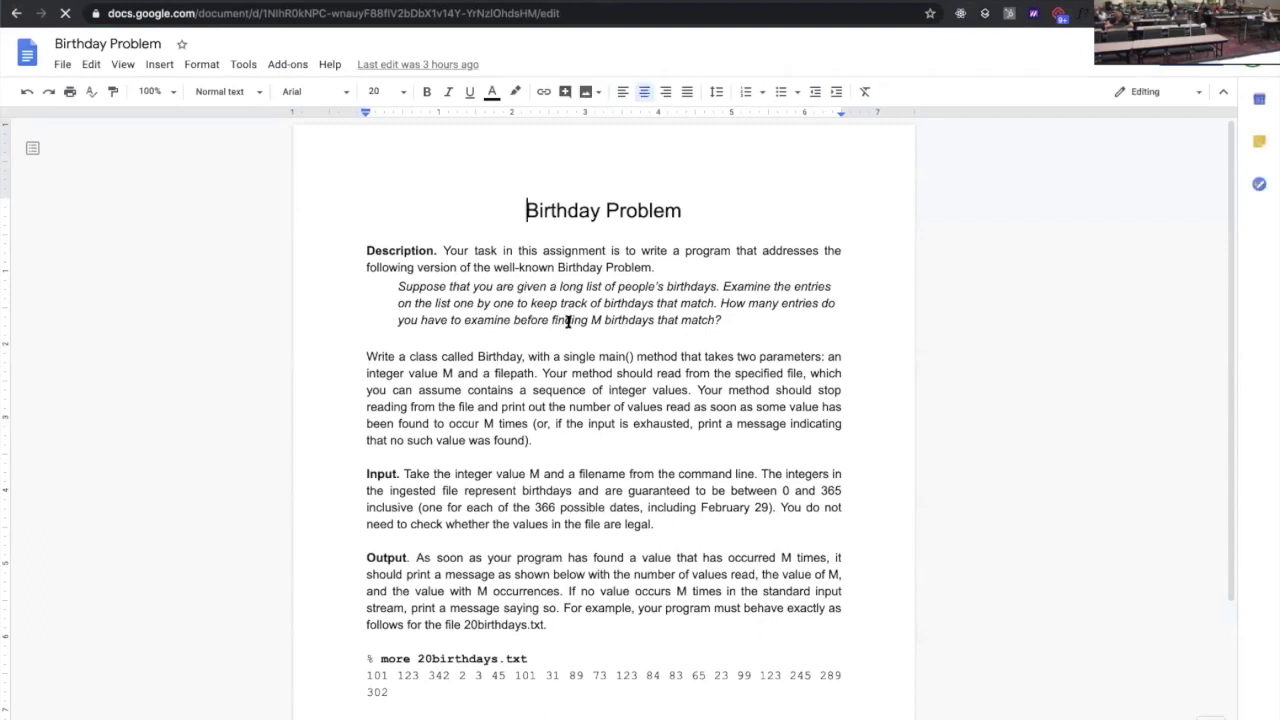
scroll(567, 322, down, 1)
scroll(567, 322, down, 2)
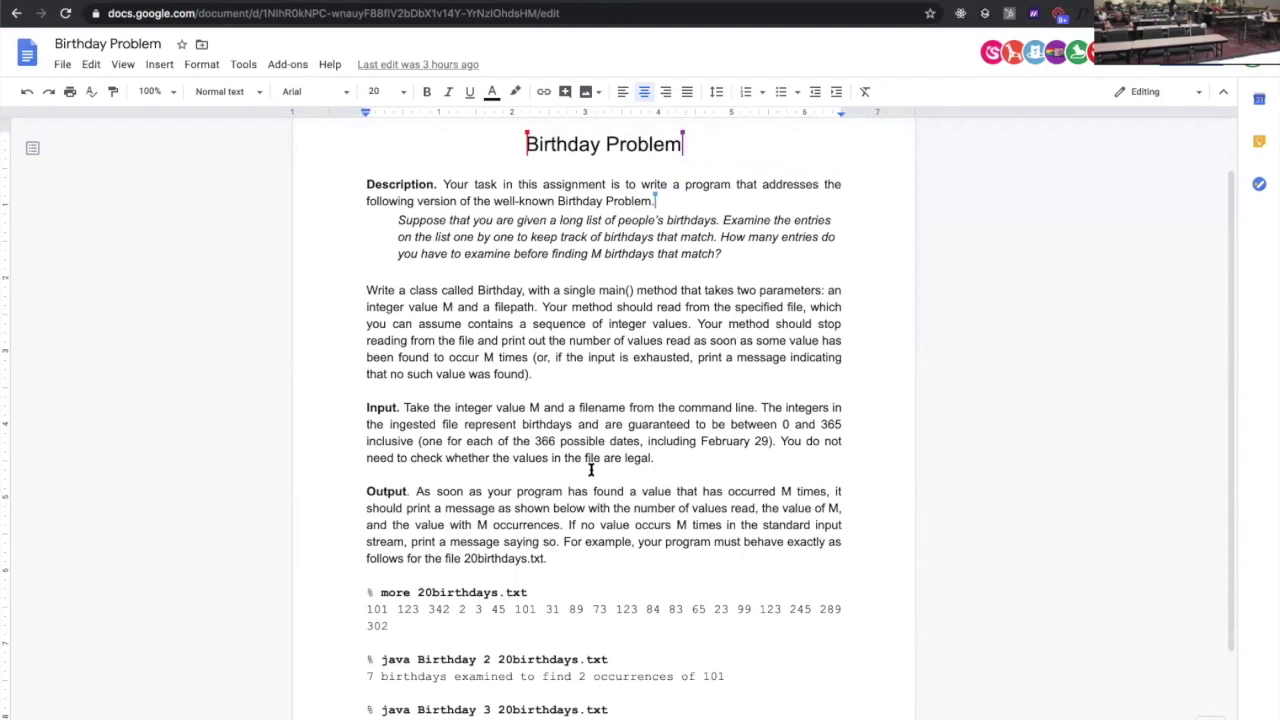
scroll(722, 218, down, 1)
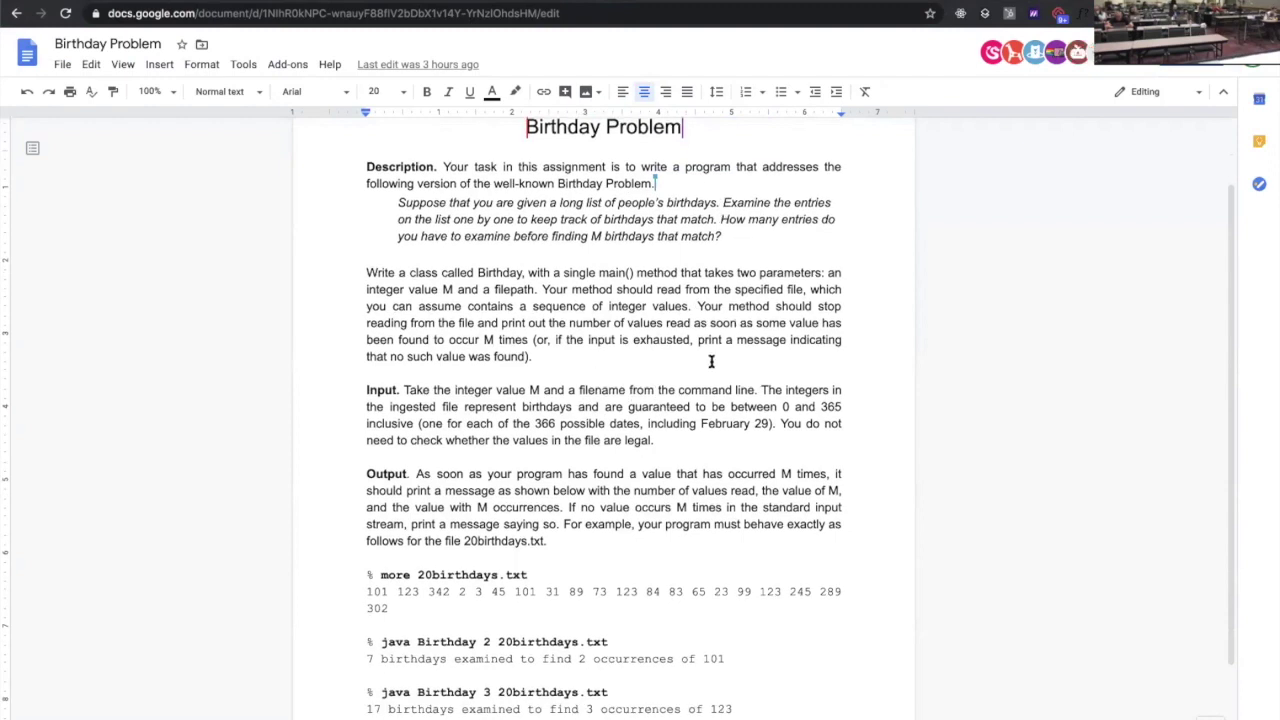
scroll(711, 361, down, 4)
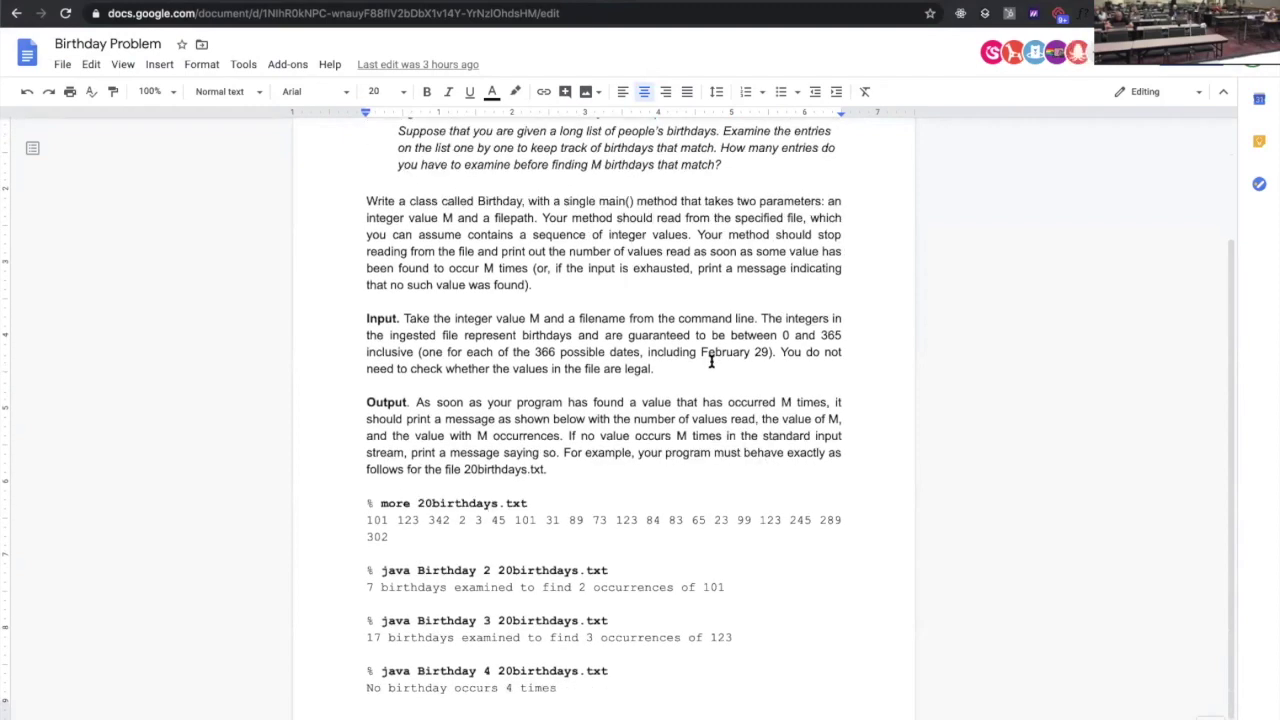
scroll(711, 361, up, 3)
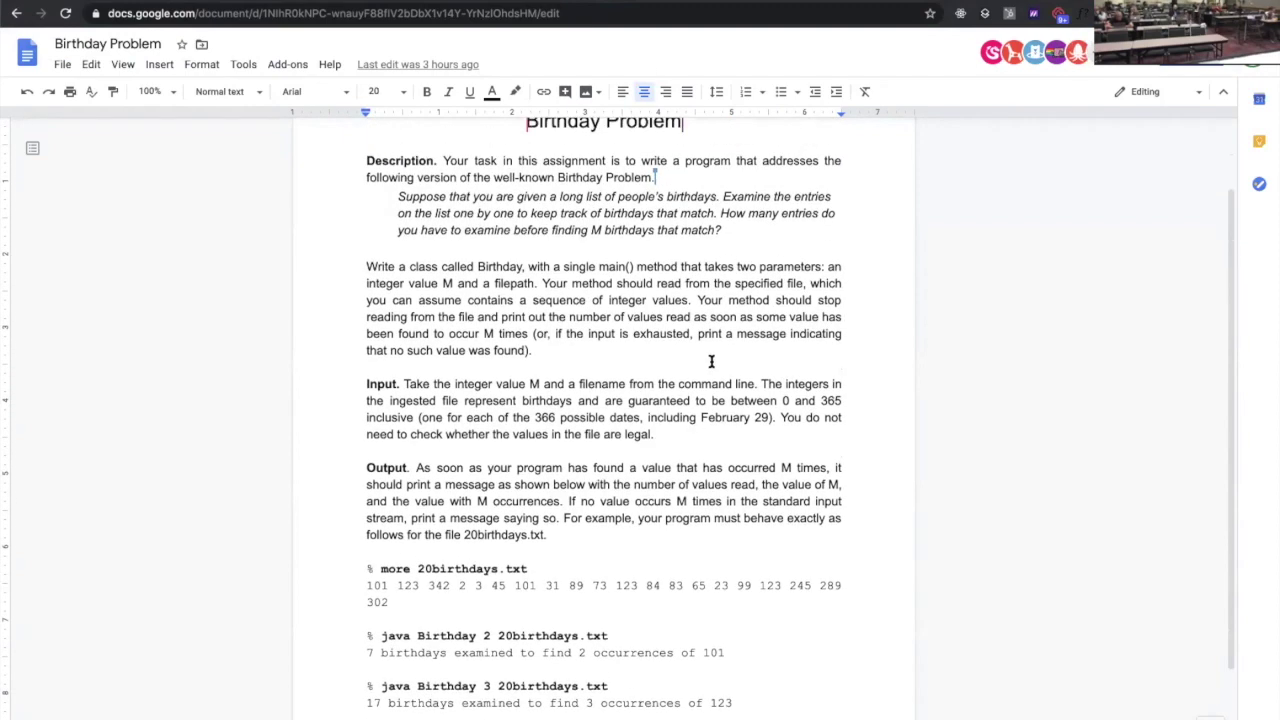
scroll(520, 558, down, 1)
Inspect the 'java Birthday 2 20birthdays.txt' command and the sample birthday data line
double_click(484, 607)
click(497, 607)
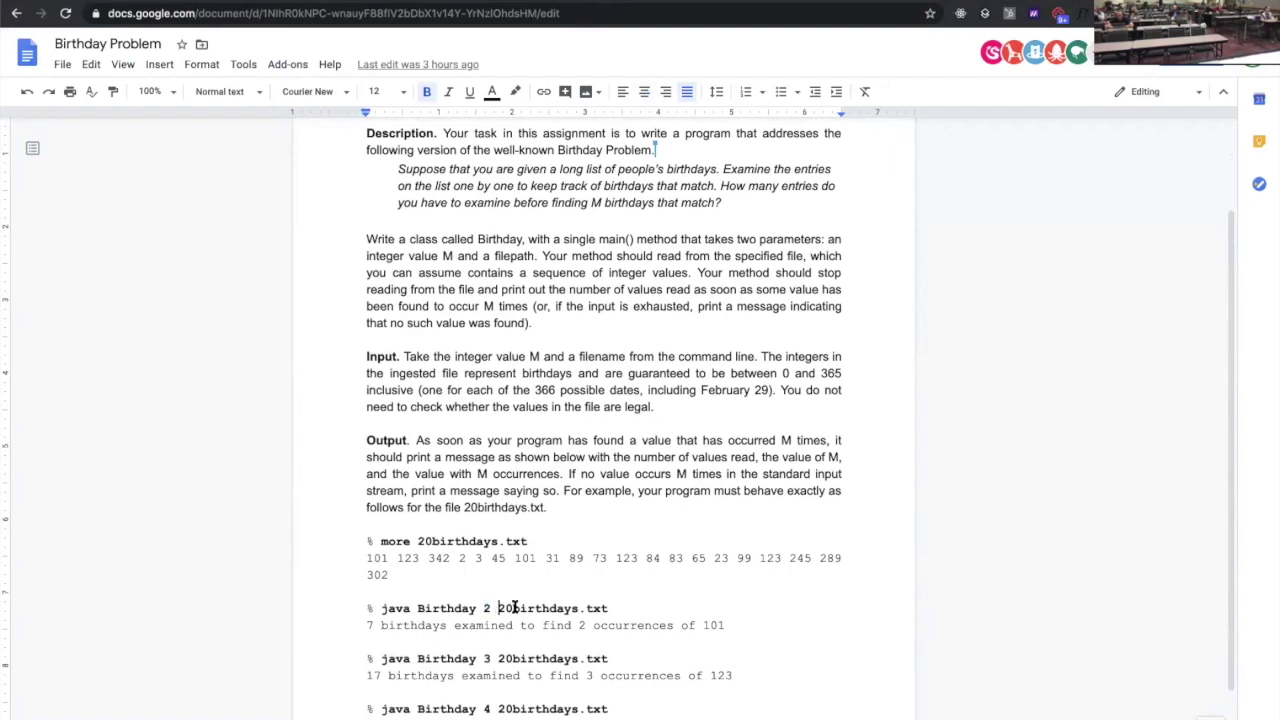
drag(514, 607, 607, 608)
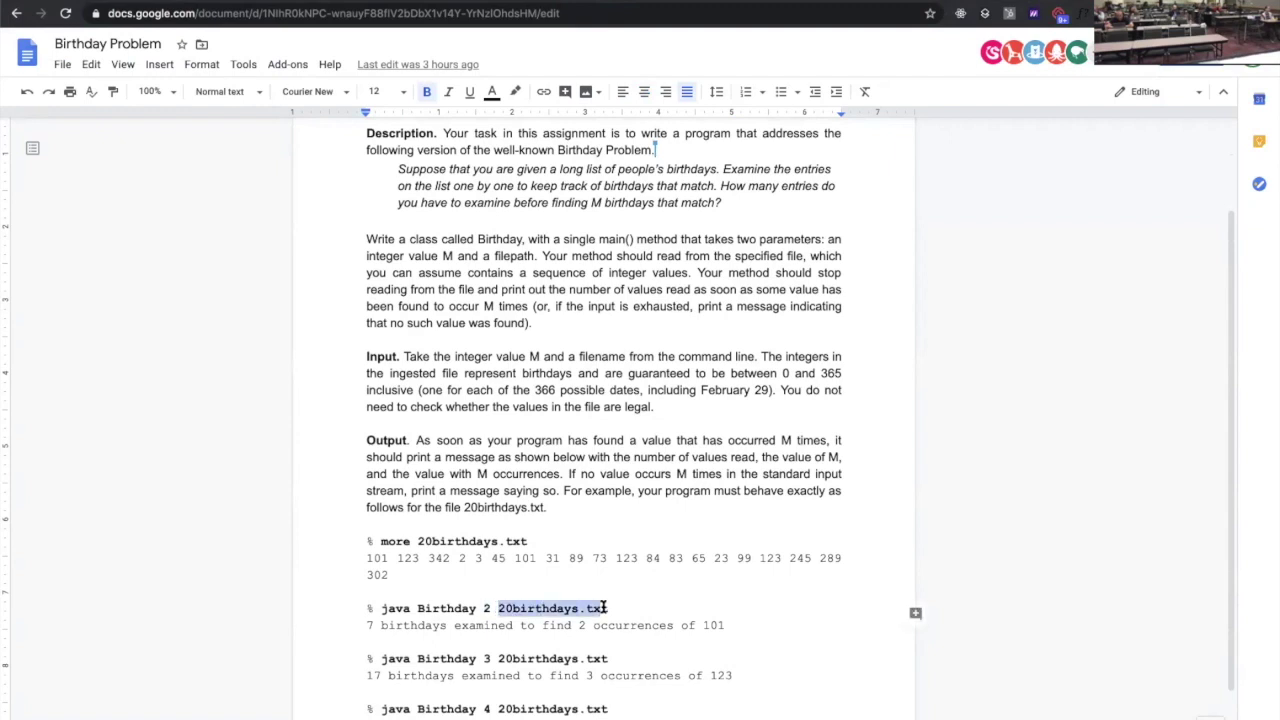
click(400, 572)
drag(389, 574, 361, 560)
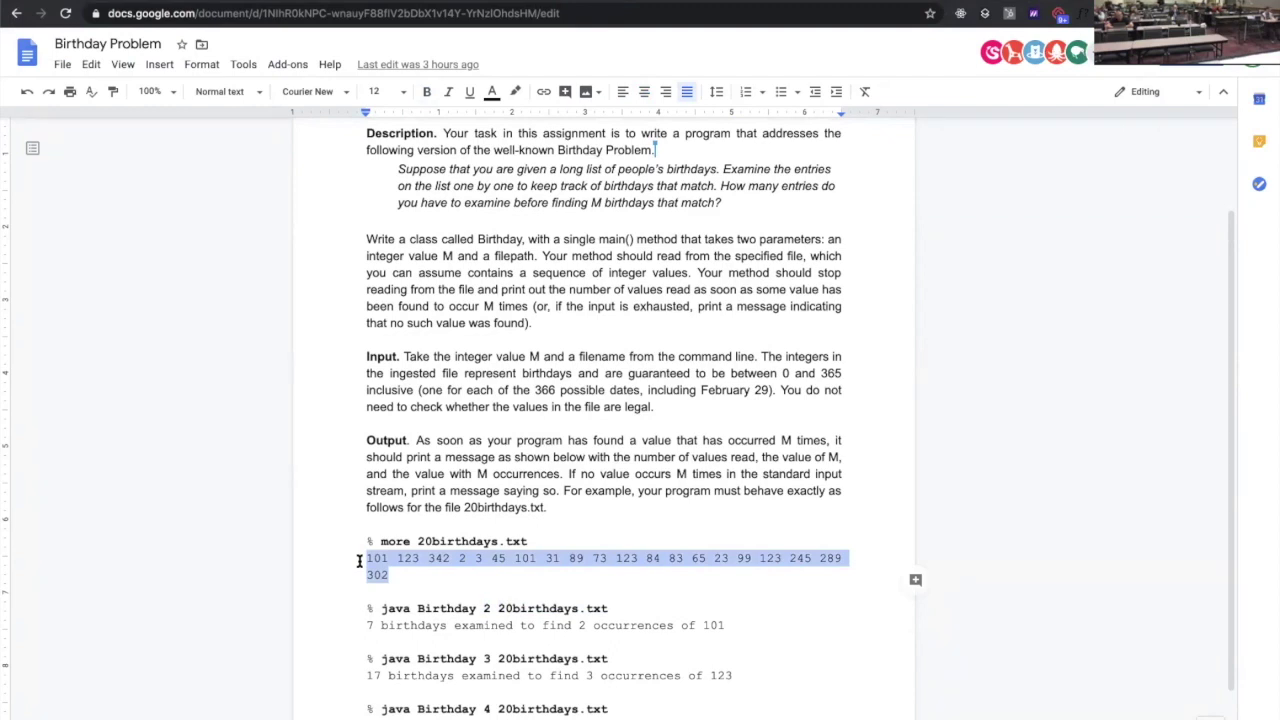
click(506, 526)
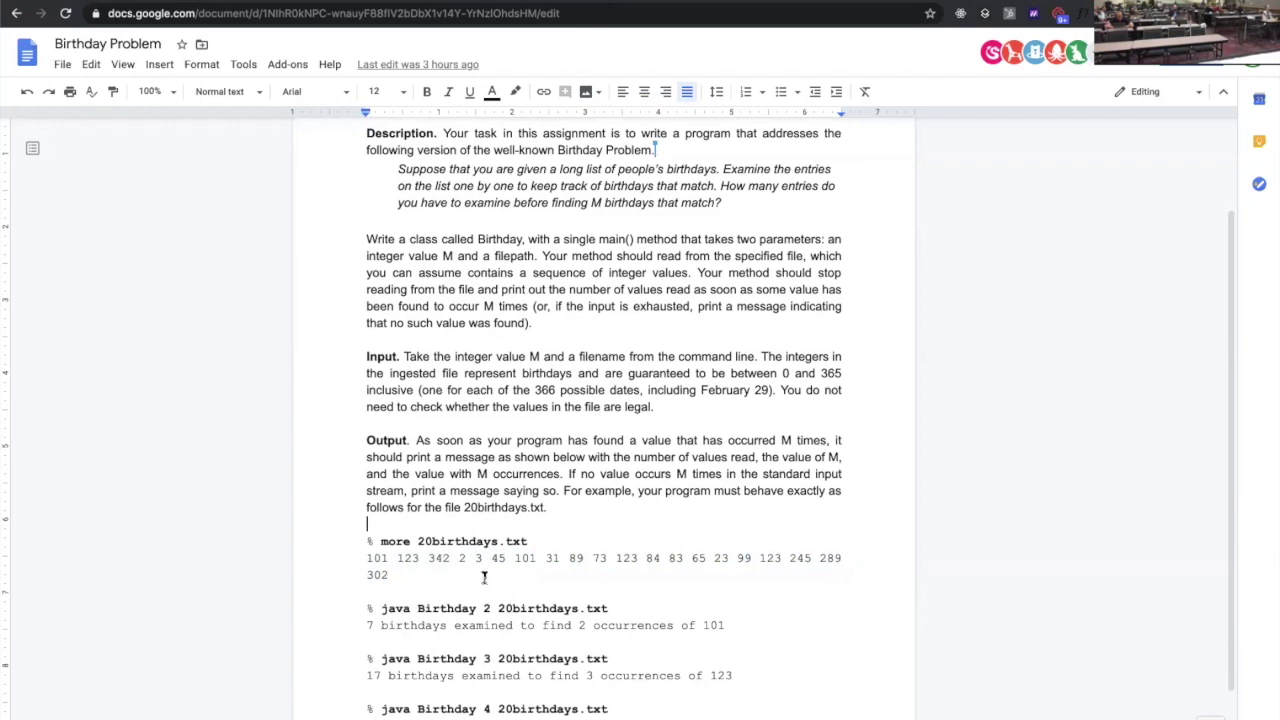
double_click(488, 608)
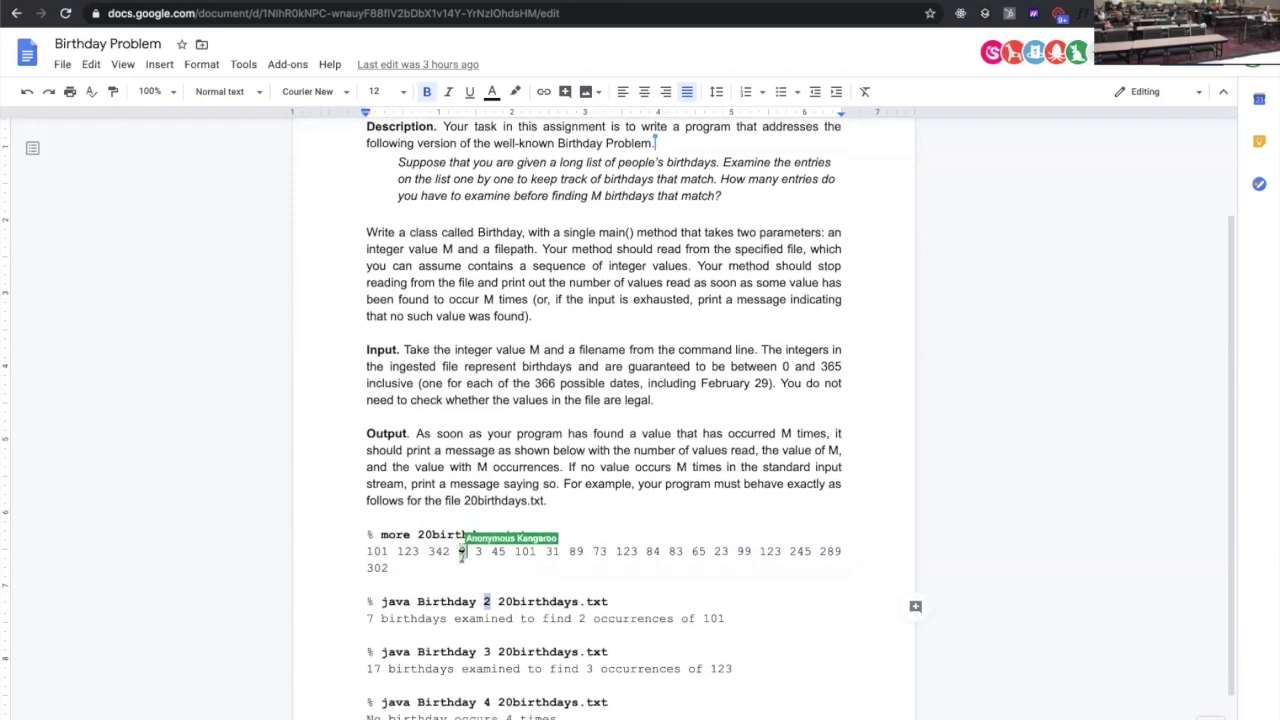
scroll(430, 570, down, 1)
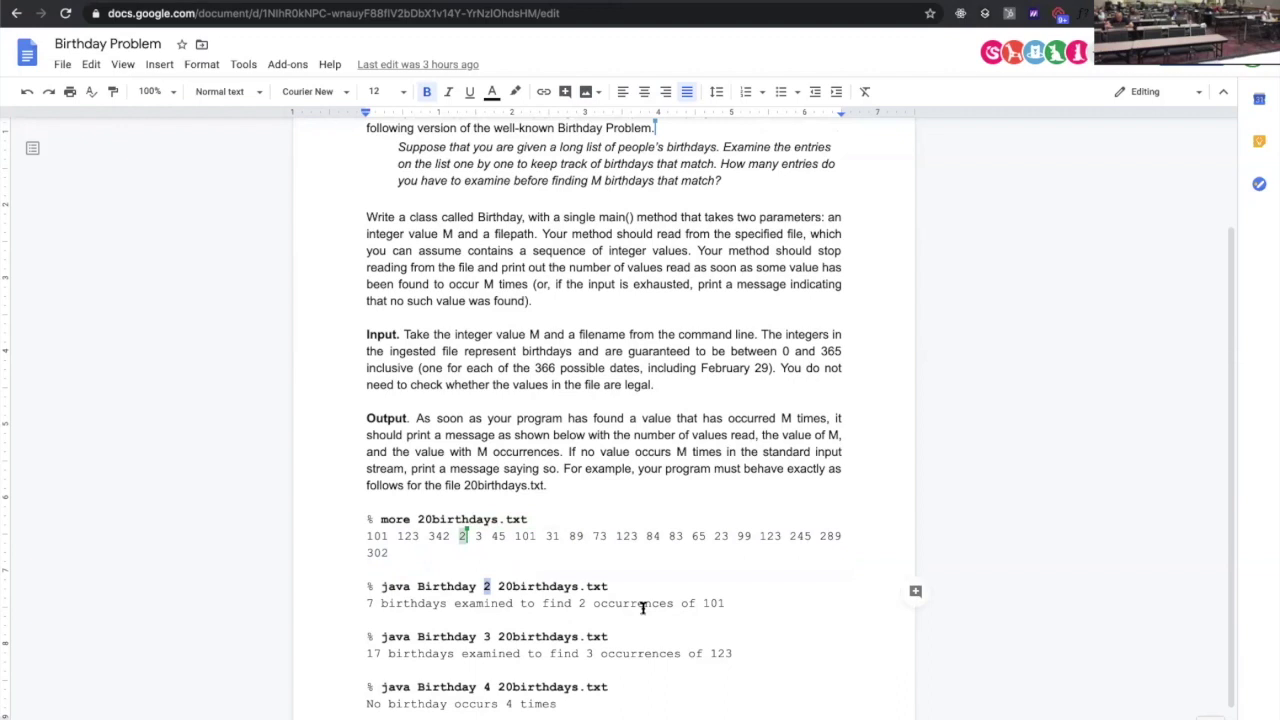
scroll(640, 537, up, 3)
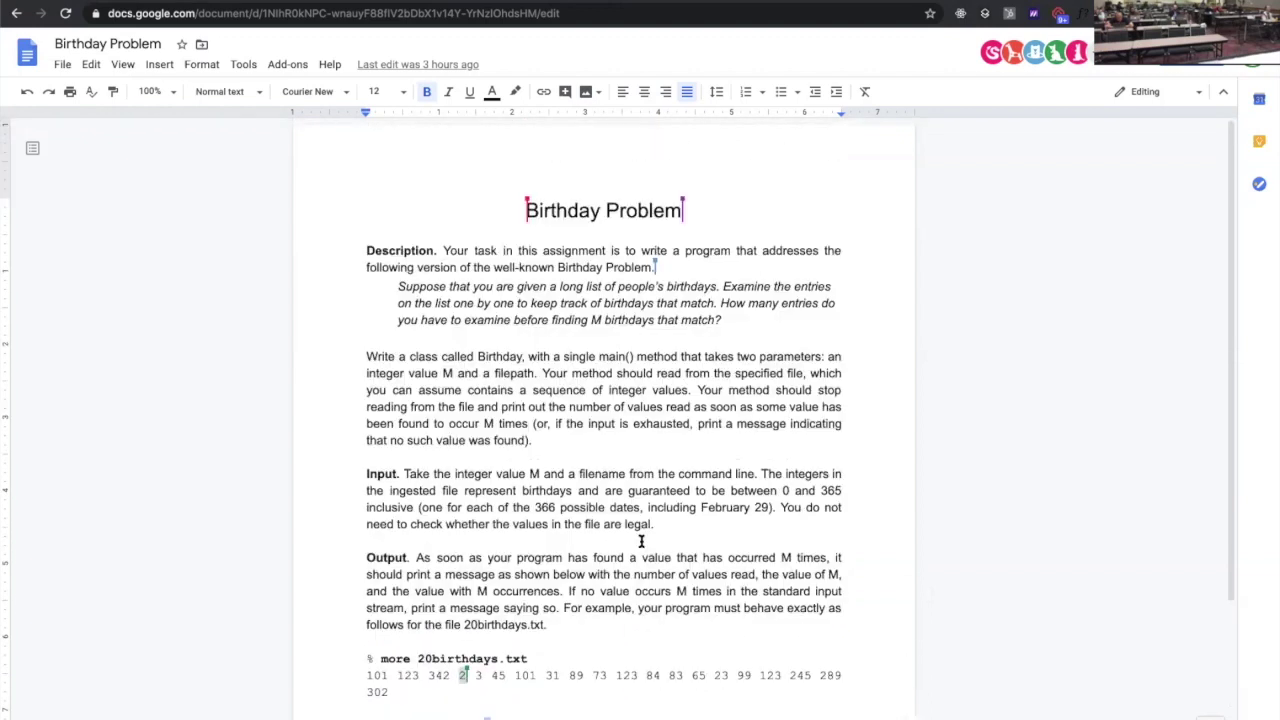
Start codePost instructor sign-up to create a course and enter the instructor e-mail address
click(289, 4)
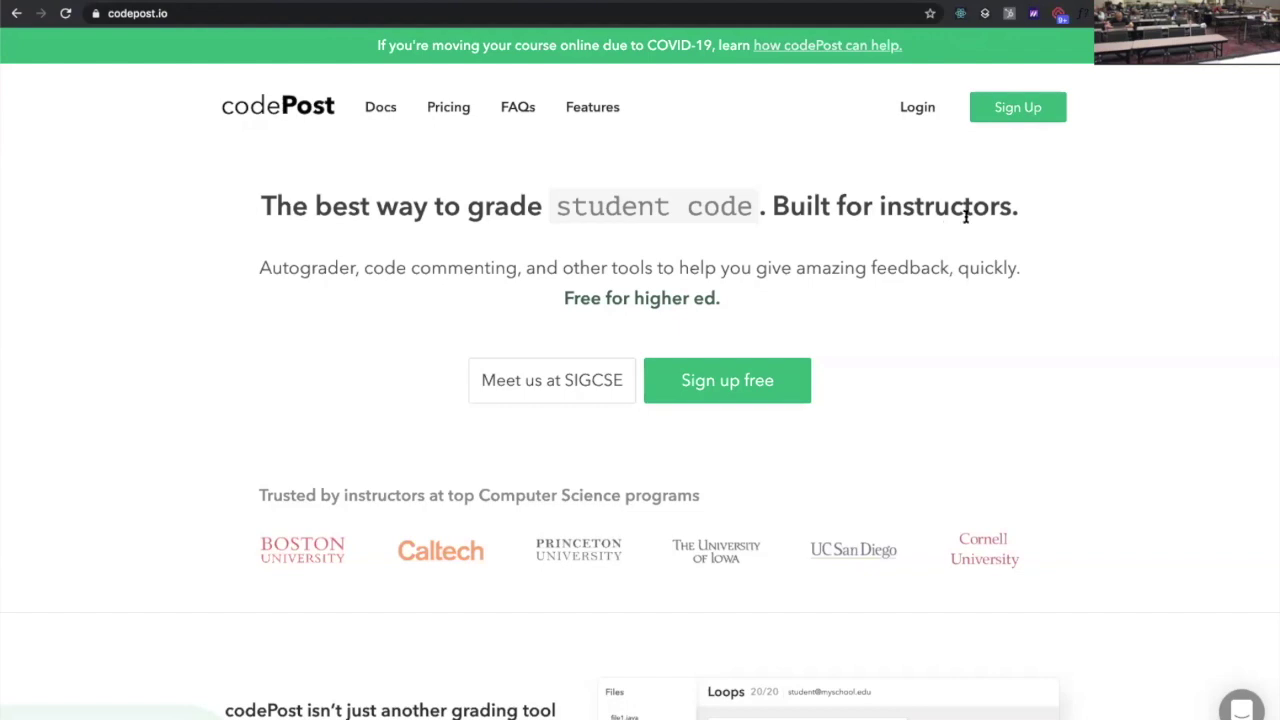
click(1012, 119)
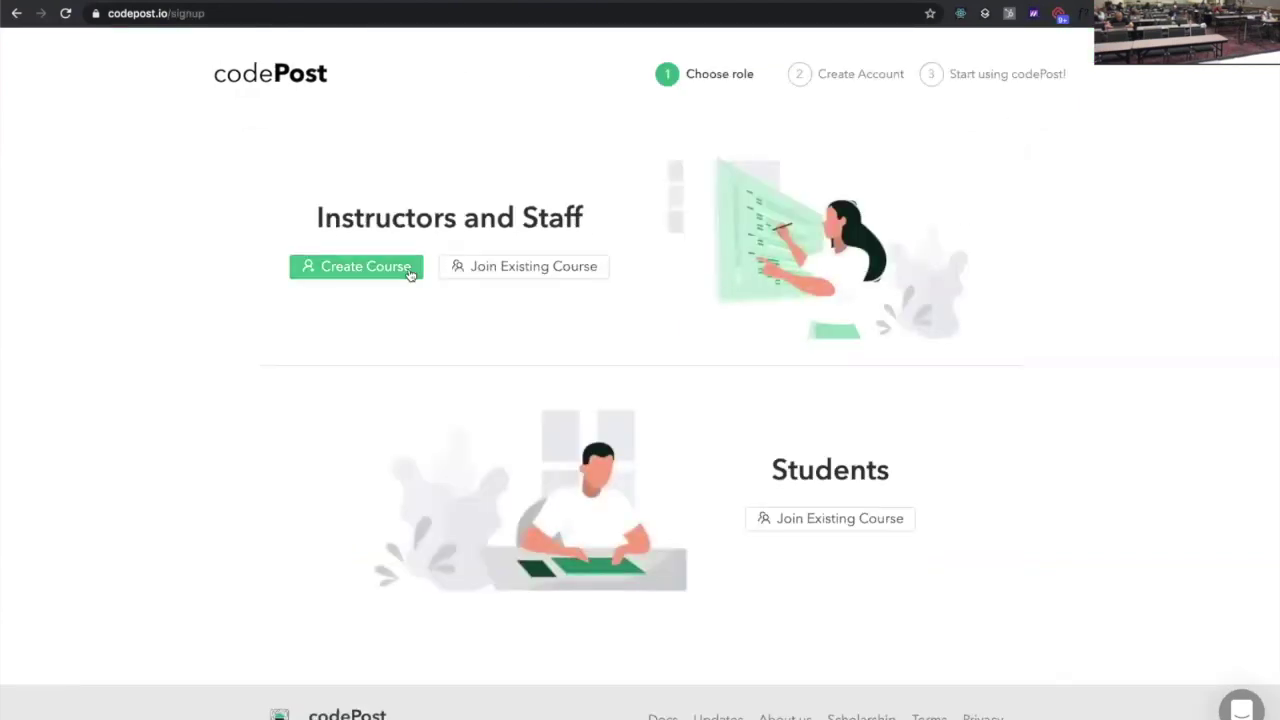
click(349, 270)
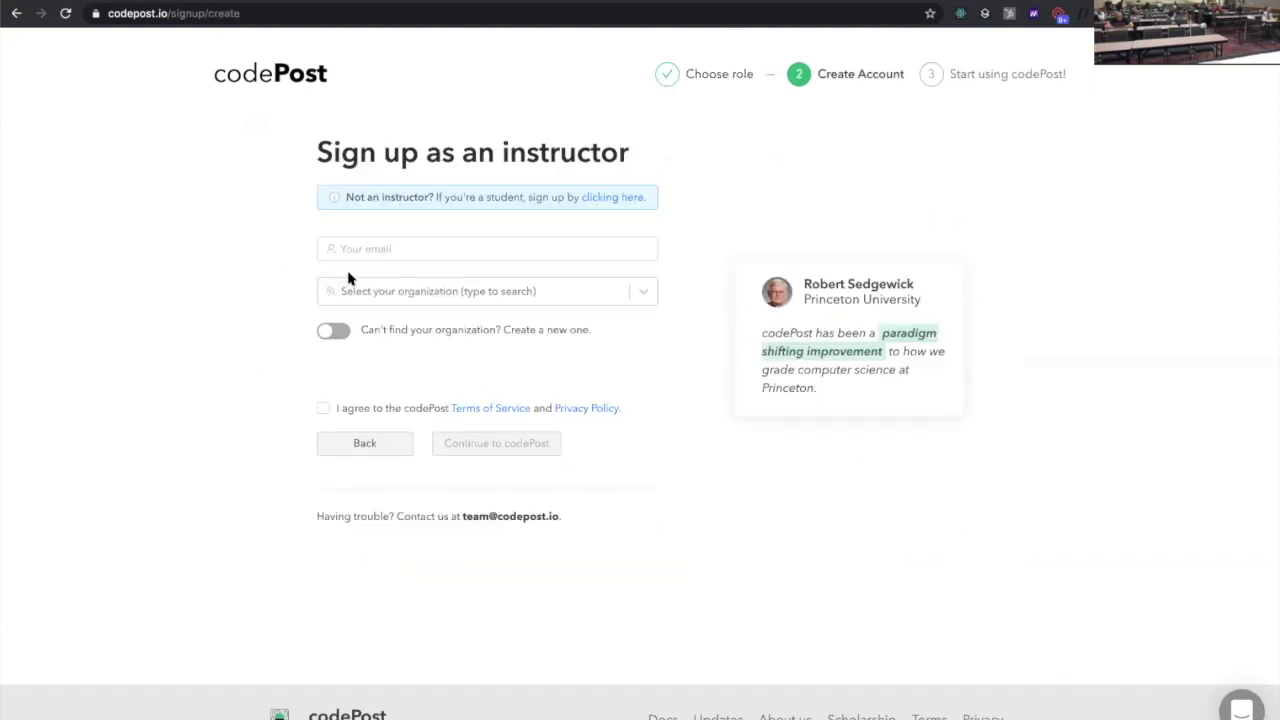
click(444, 249)
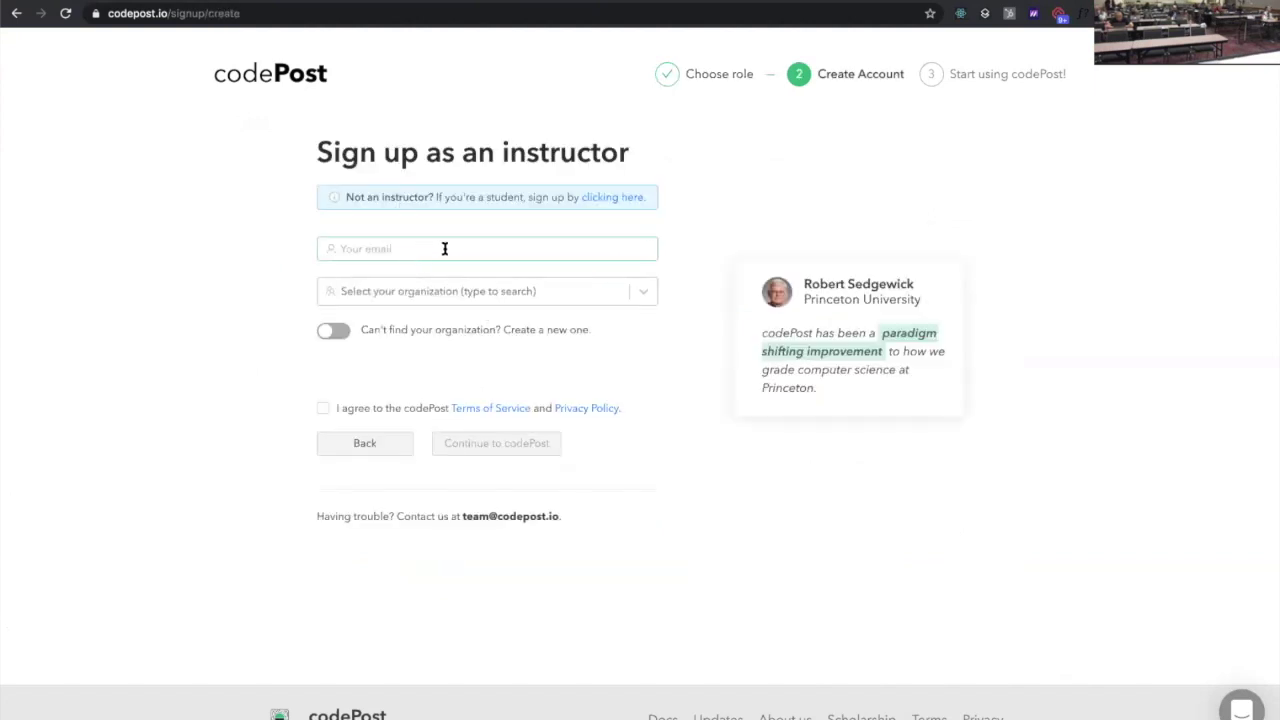
click(536, 329)
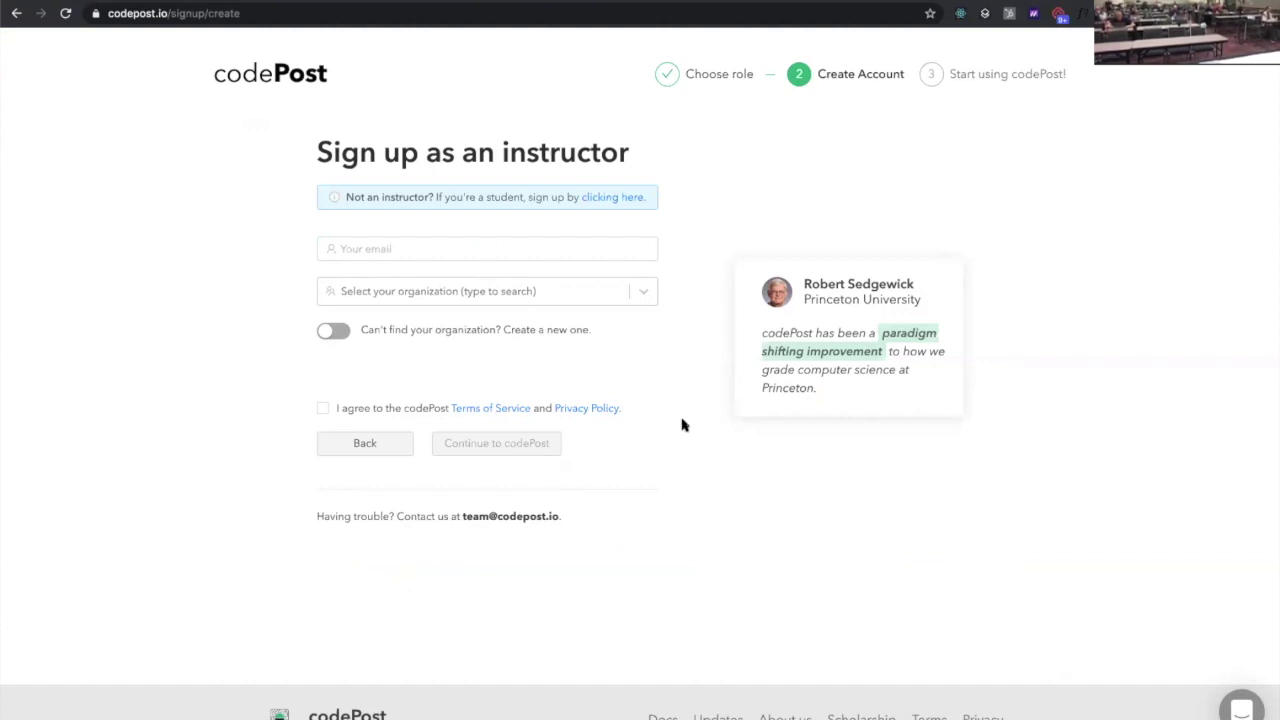
click(508, 254)
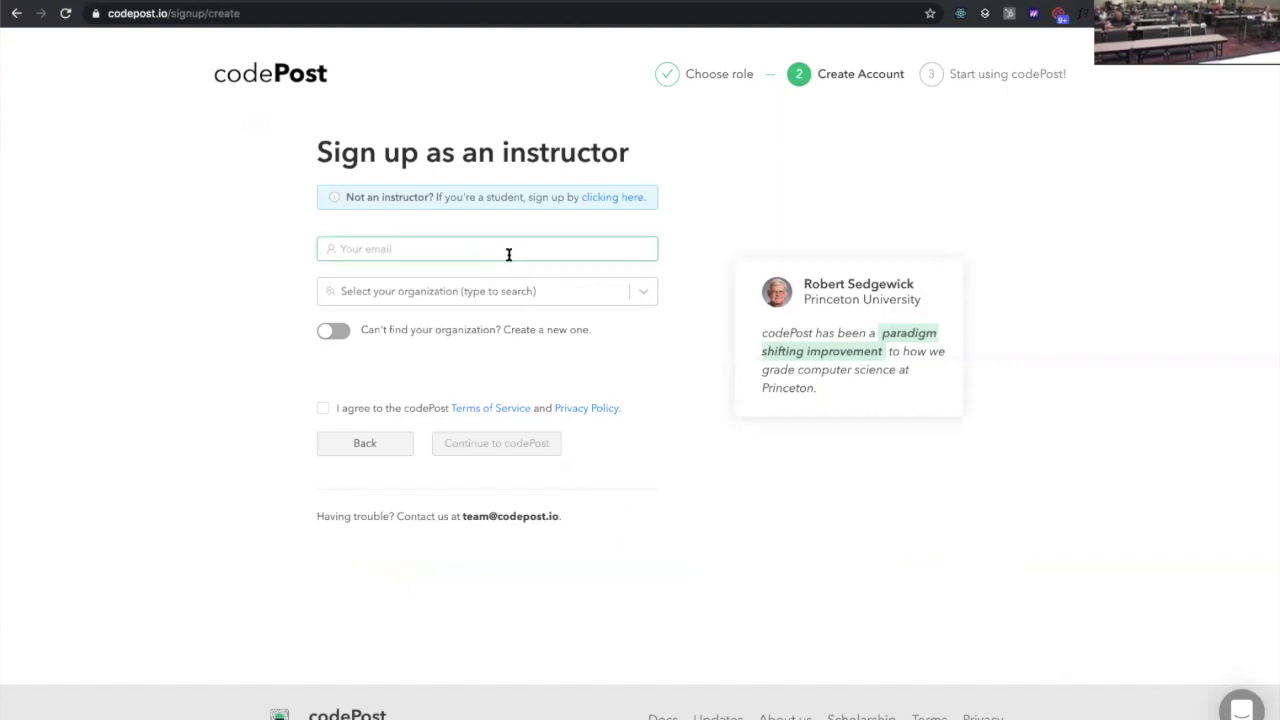
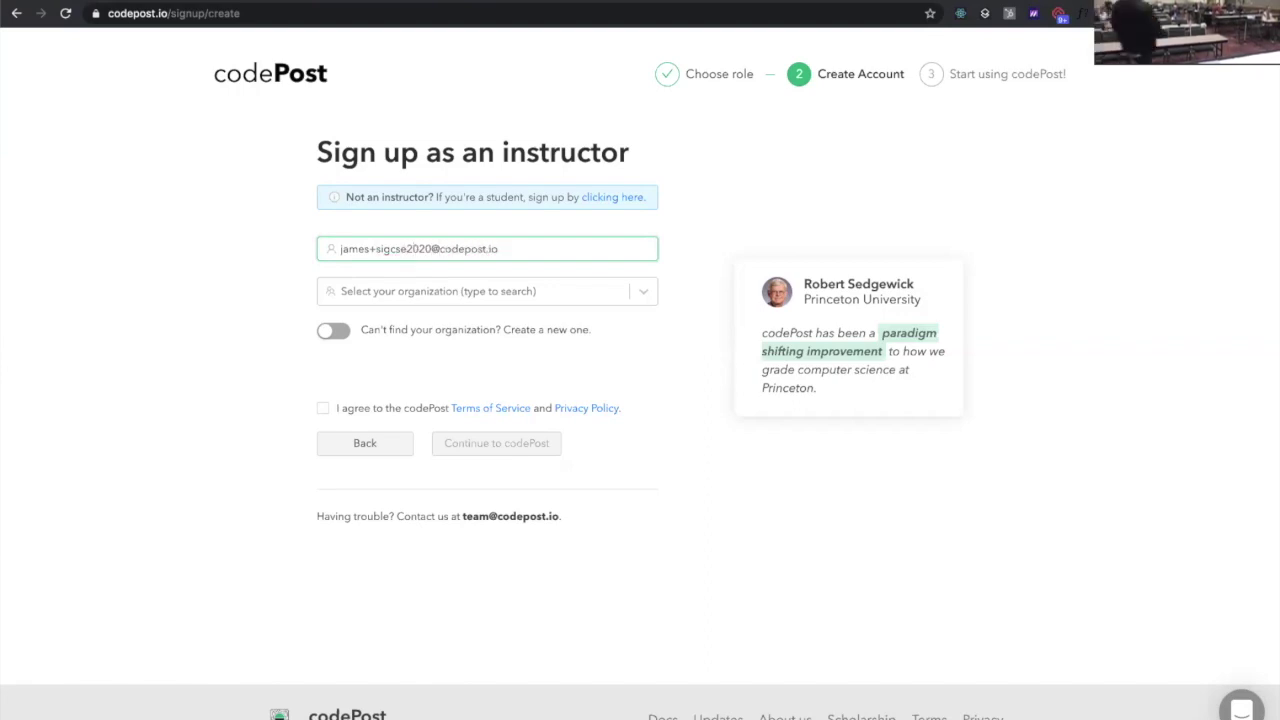
Choose Harvard University as the organization, accept the terms, and submit the sign-up form
click(531, 290)
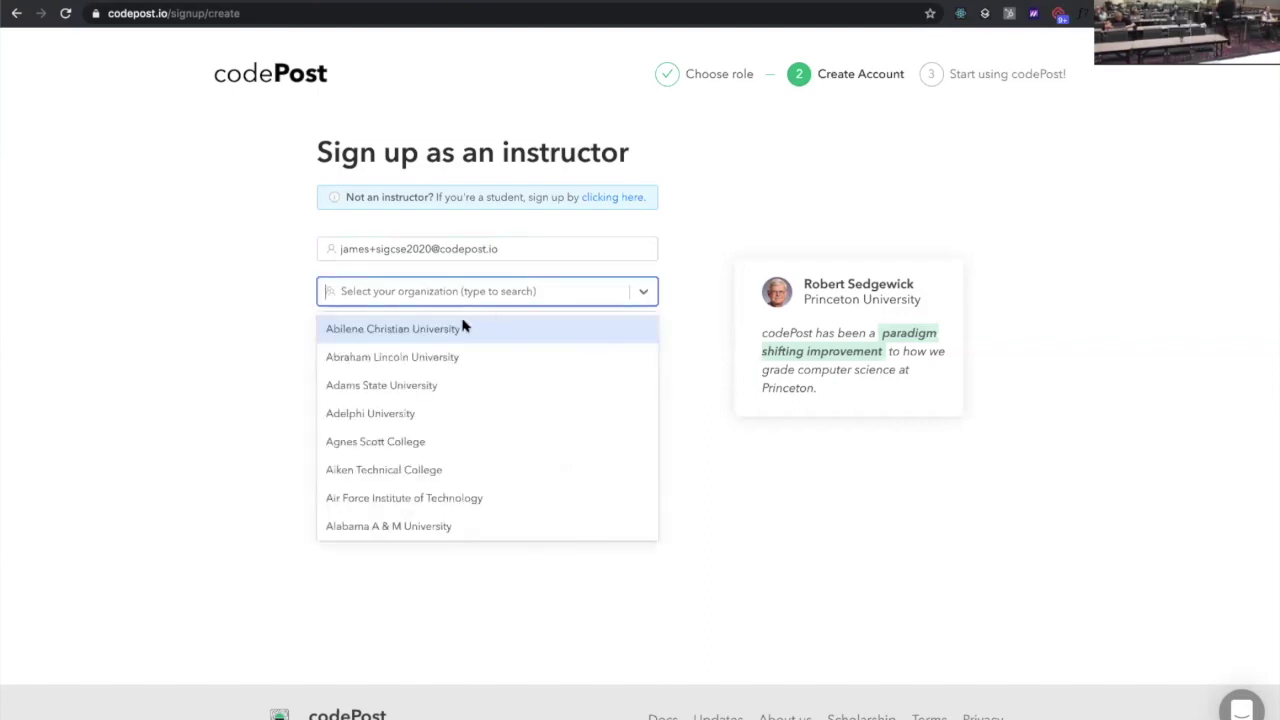
scroll(452, 330, down, 2)
scroll(452, 330, down, 10)
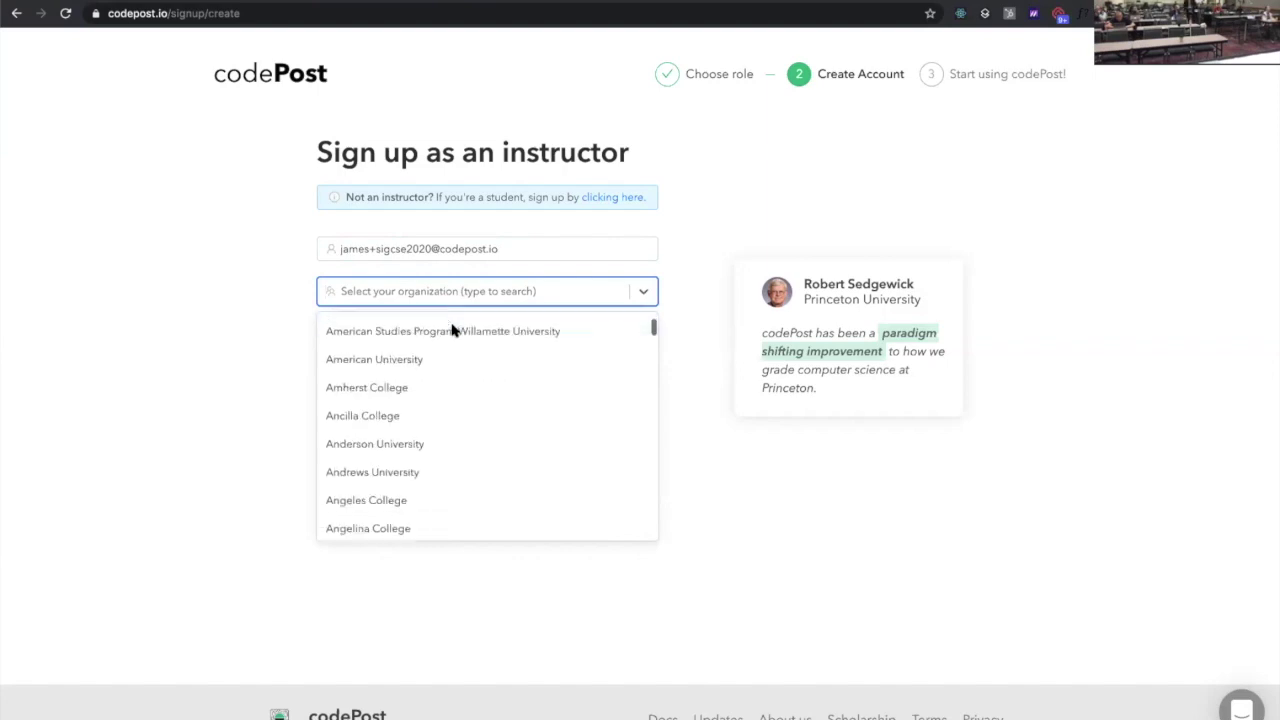
scroll(452, 330, down, 6)
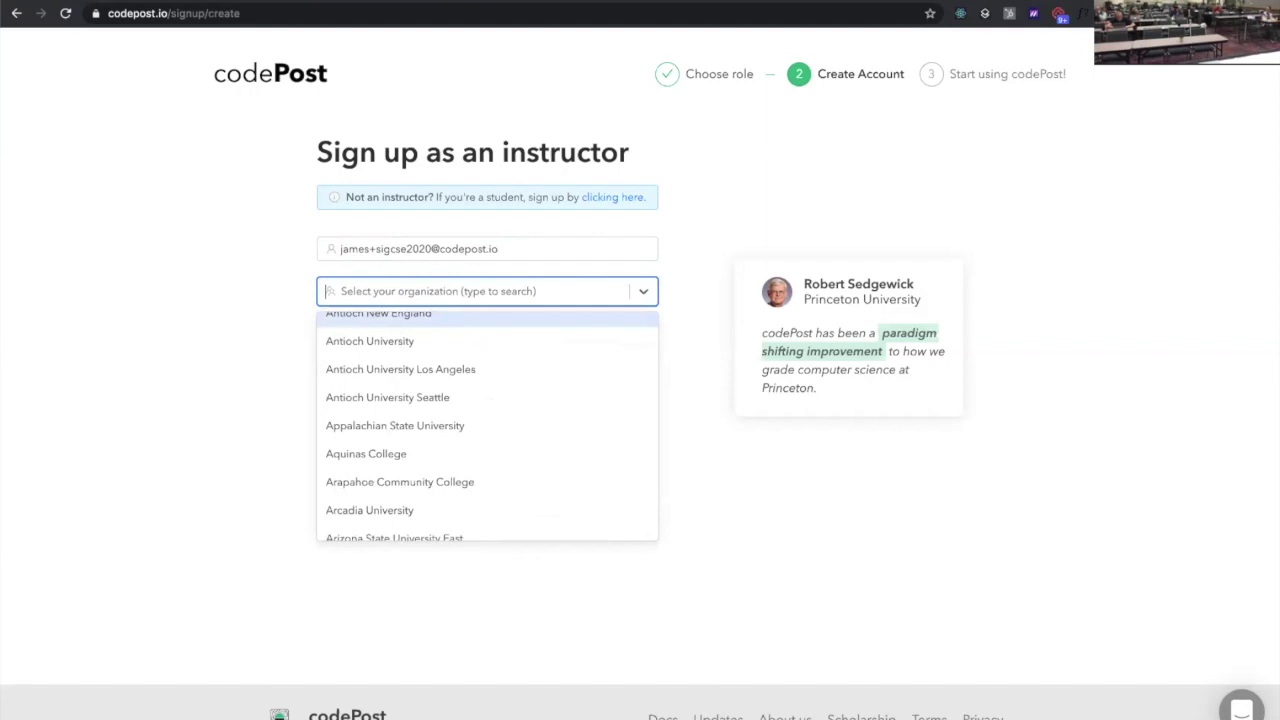
text(harvard)
key(Return)
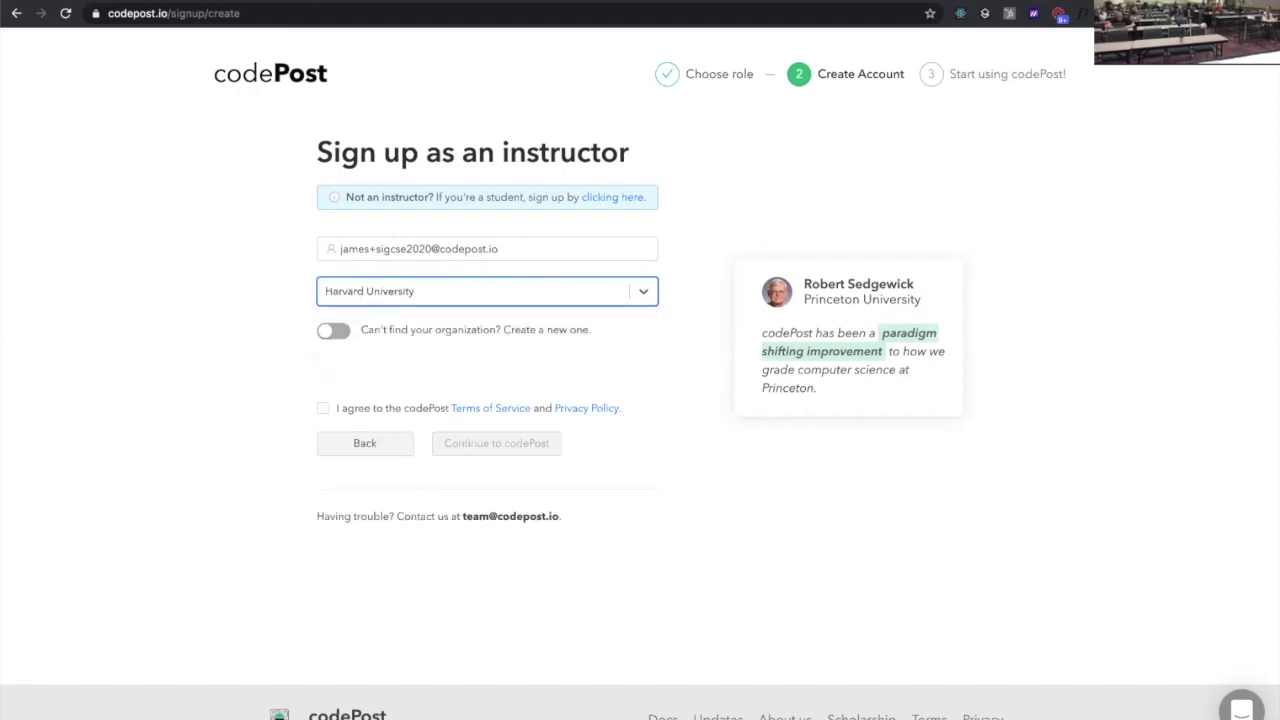
click(322, 408)
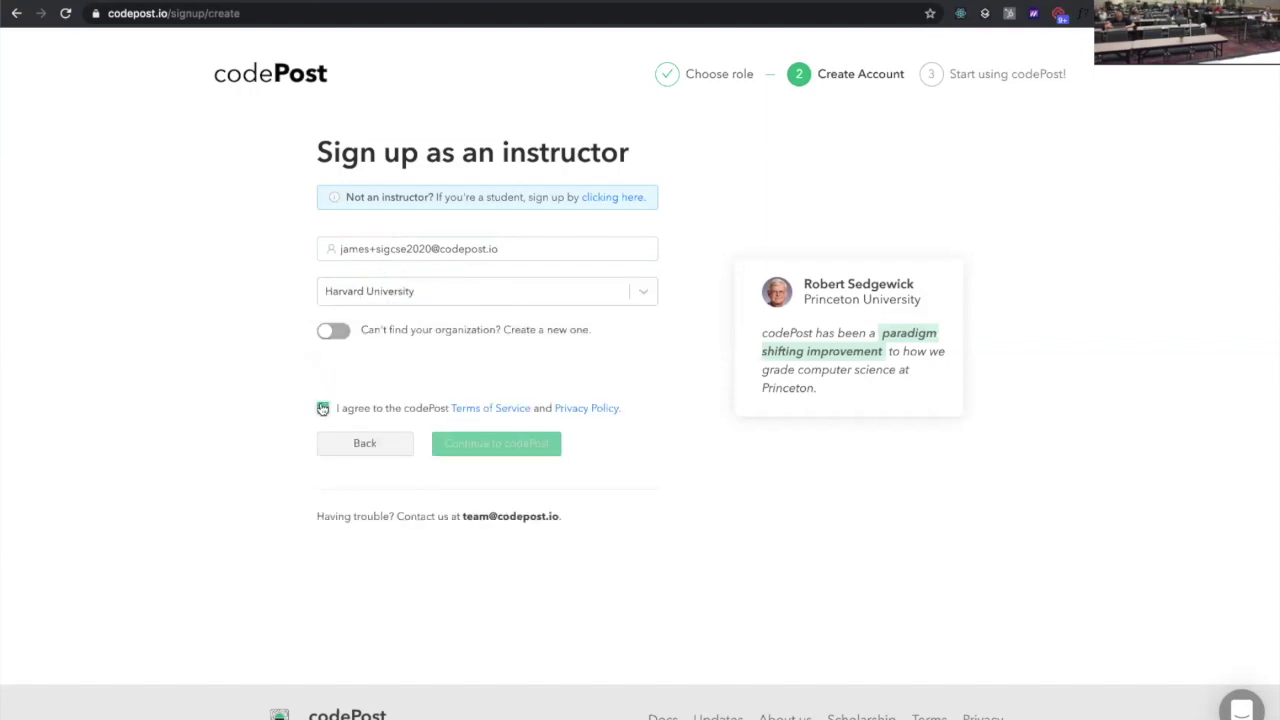
click(483, 446)
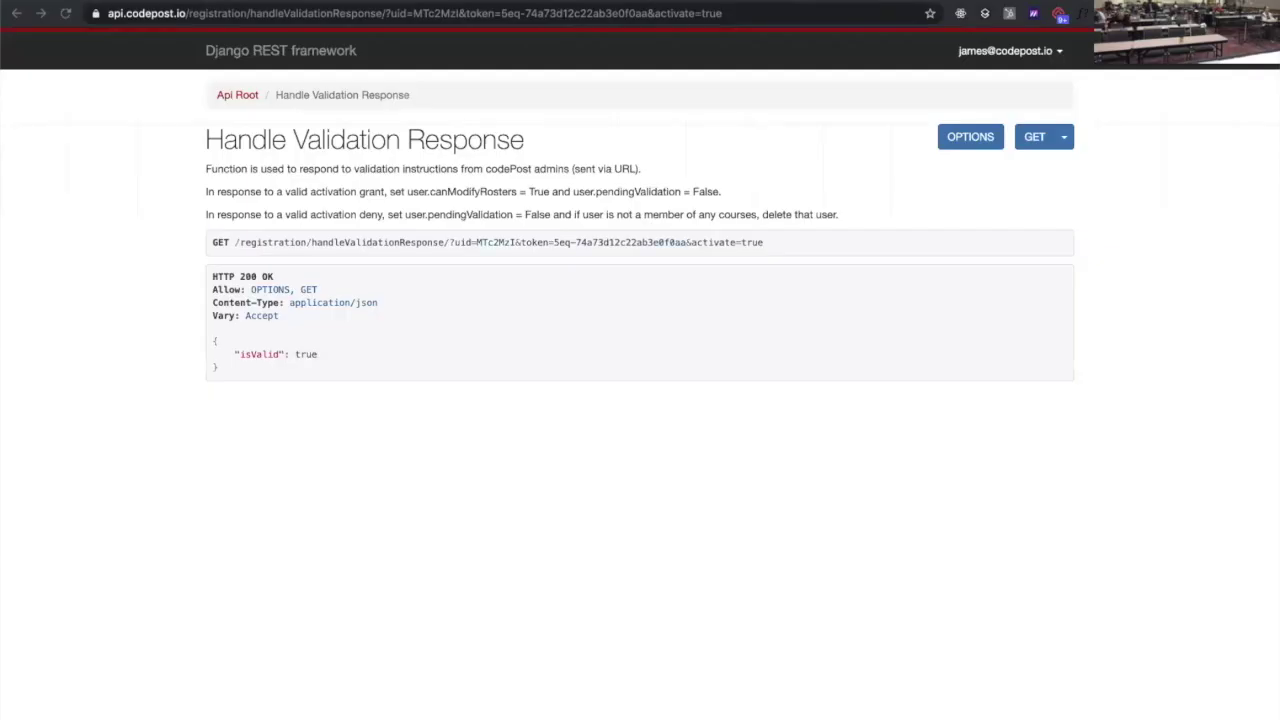
Switch back to the codePost sign-up tab showing the You're all set! confirmation
key(ctrl+Tab)
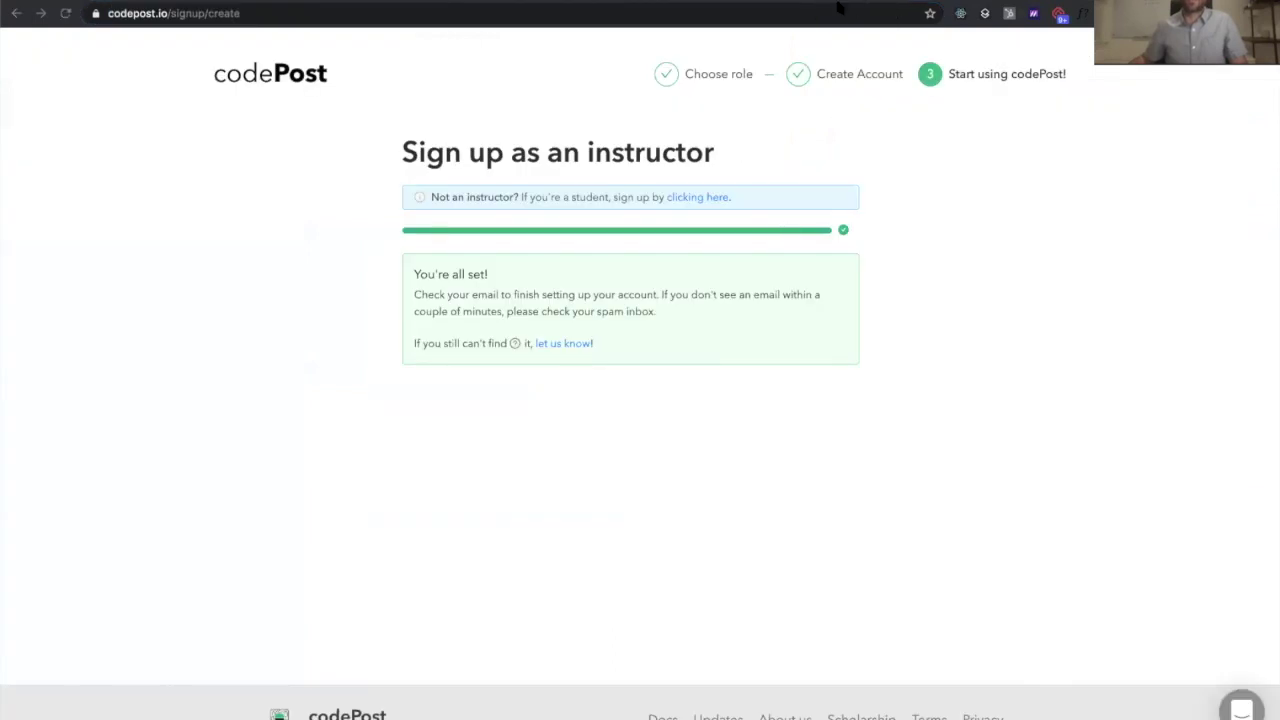
Log in with the instructor e-mail and password, then enter the Admin Console
click(300, 82)
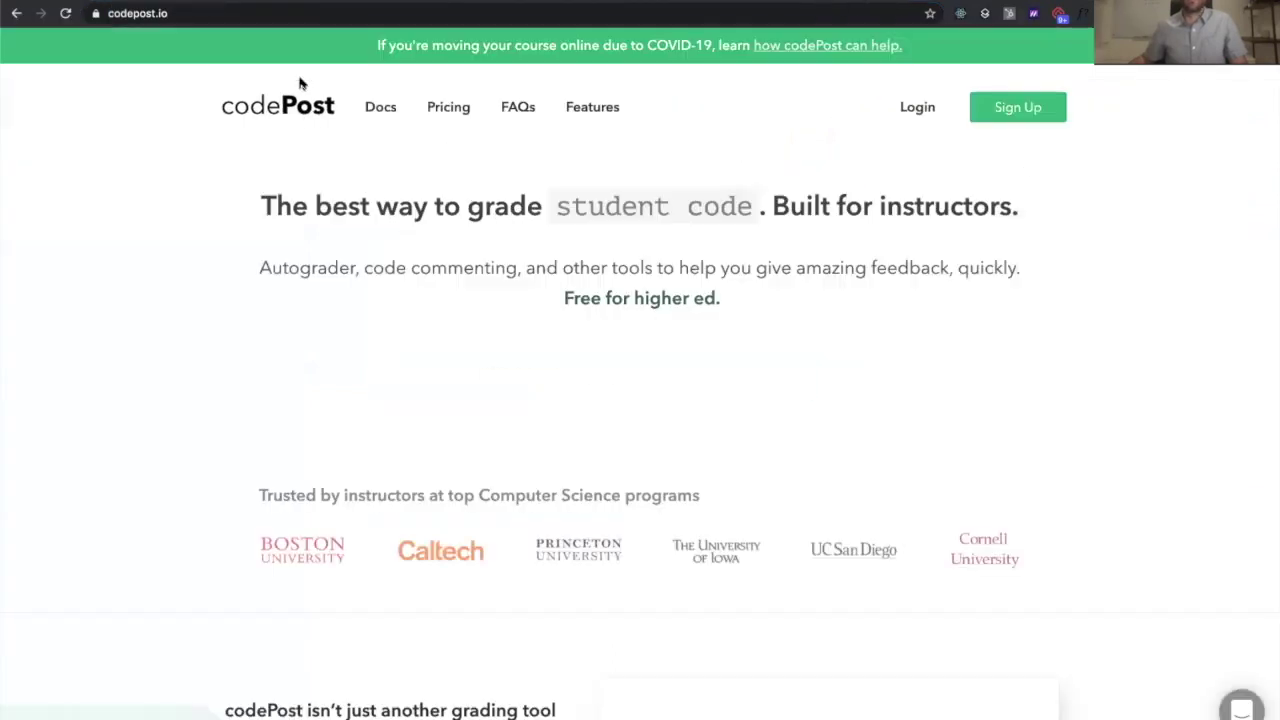
click(915, 106)
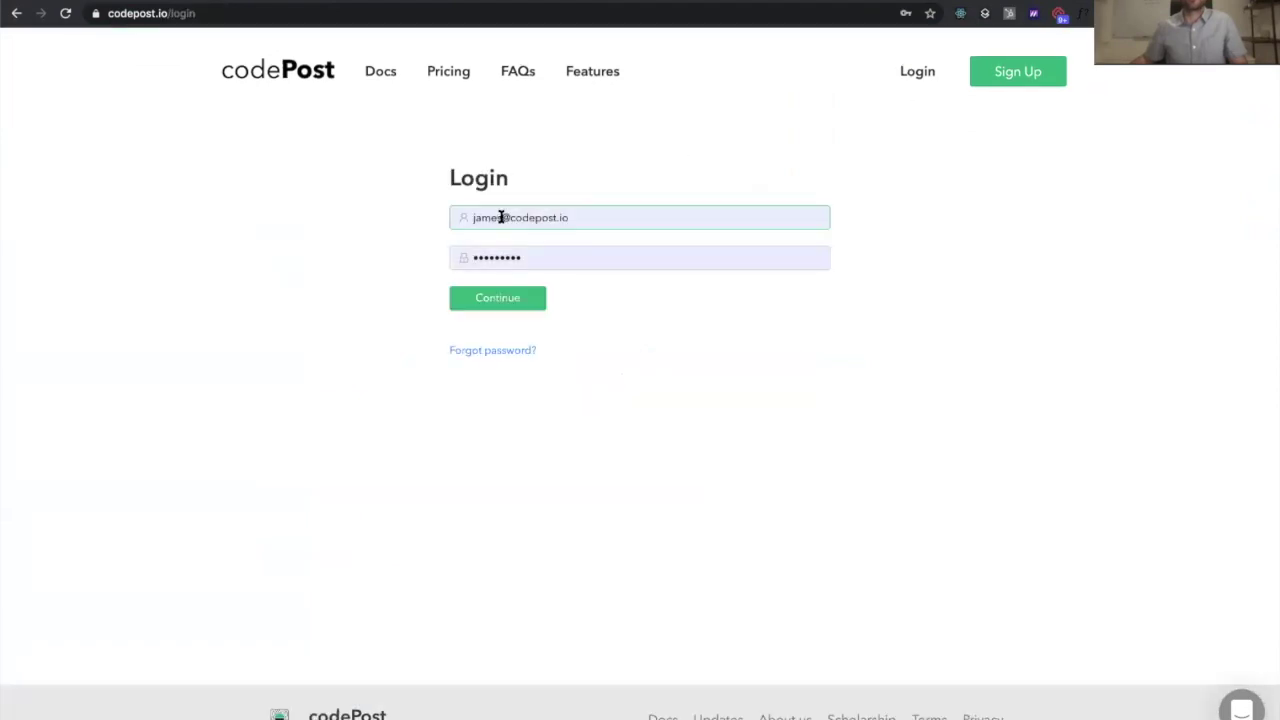
click(504, 217)
key(ctrl+a)
key(BackSpace)
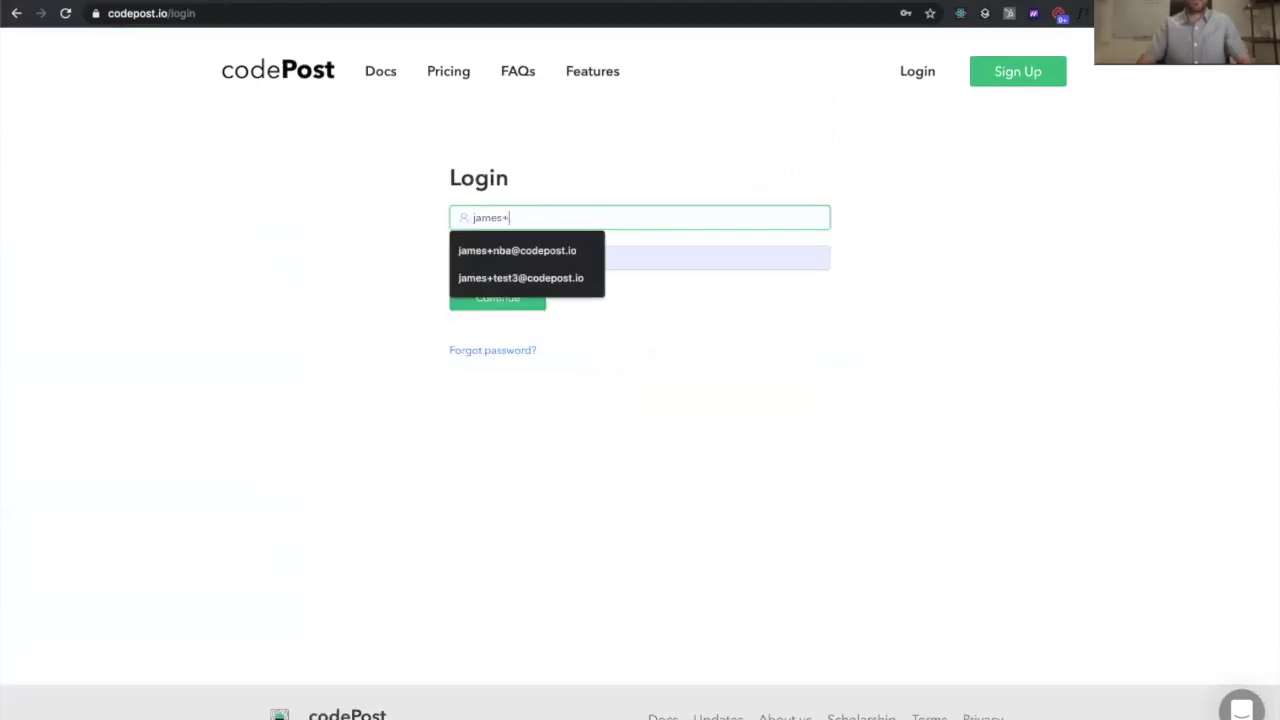
key(Tab)
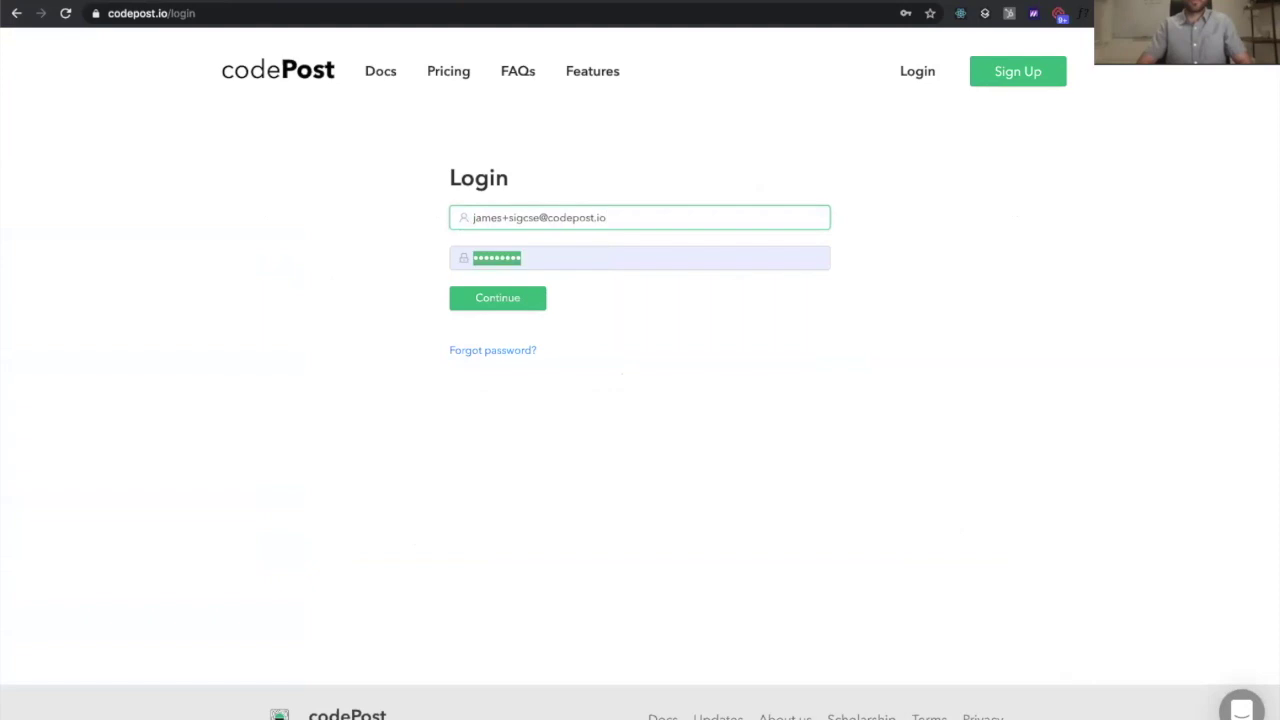
text(••••••••••••)
key(Return)
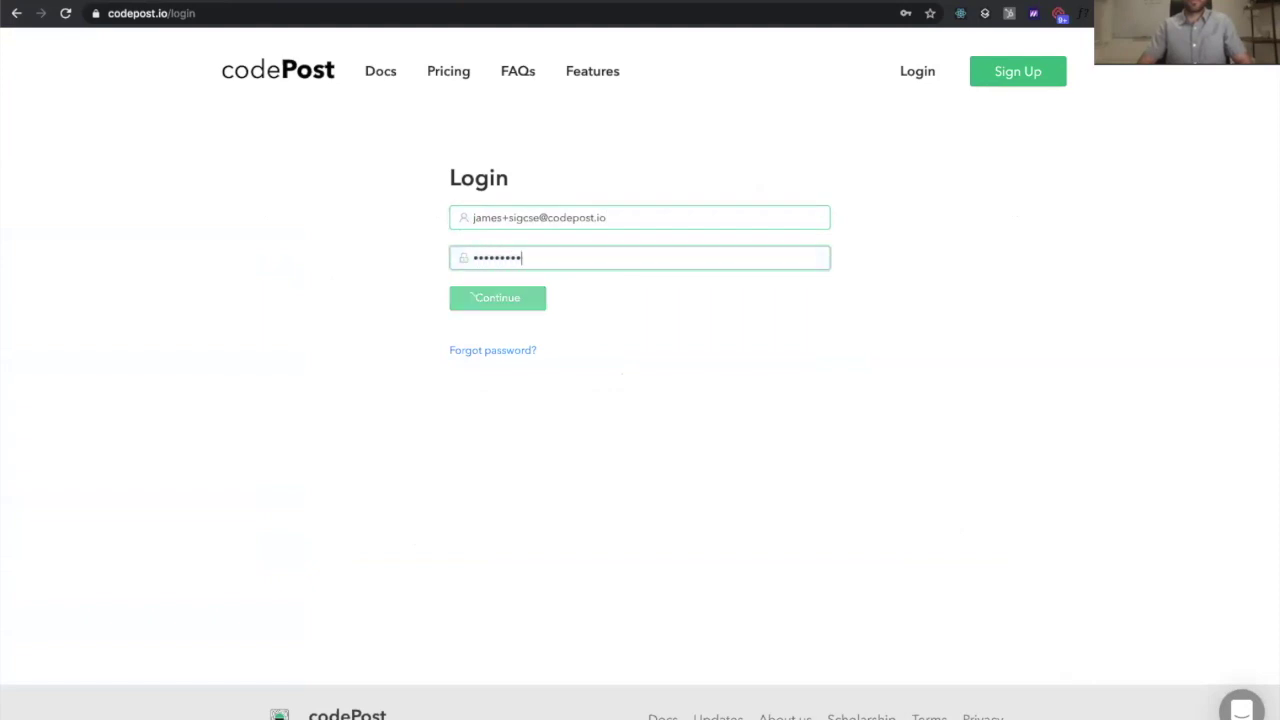
click(718, 272)
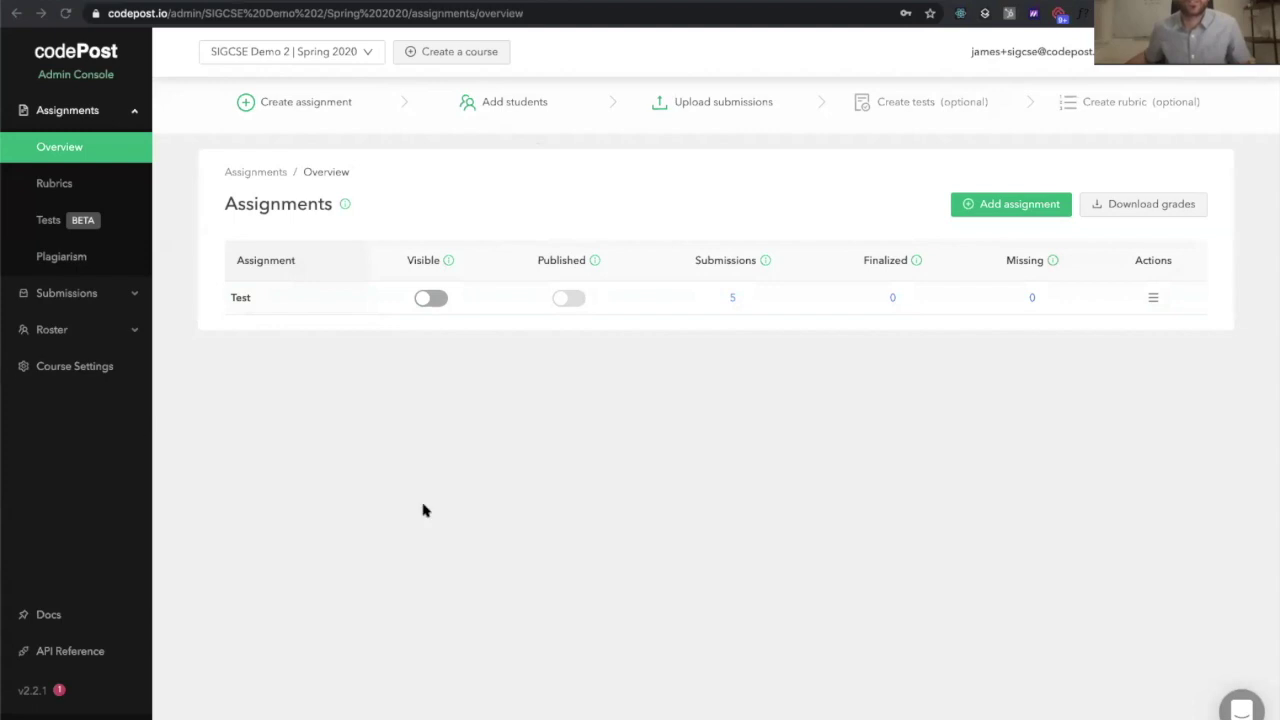
Create the course 'CS 1 SIGCSE' with period 'Fall 2020'
click(466, 56)
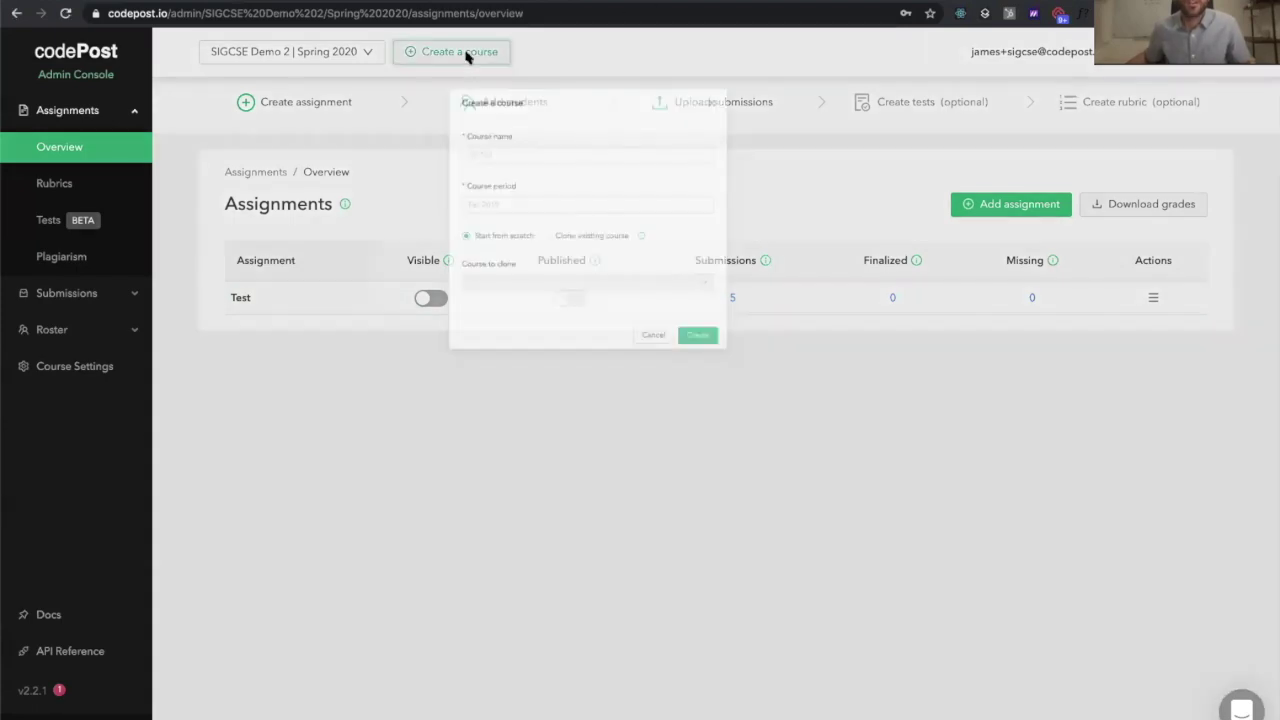
click(558, 197)
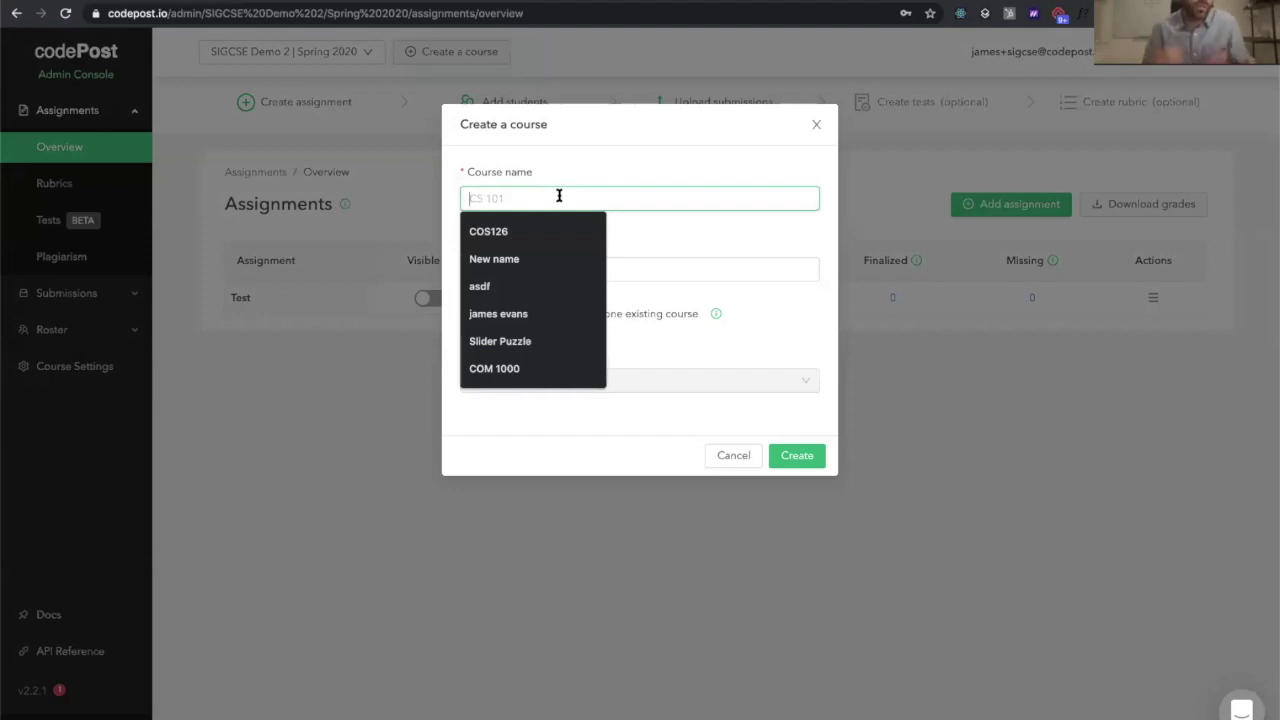
text(CS 1 SIGCSE)
key(Tab)
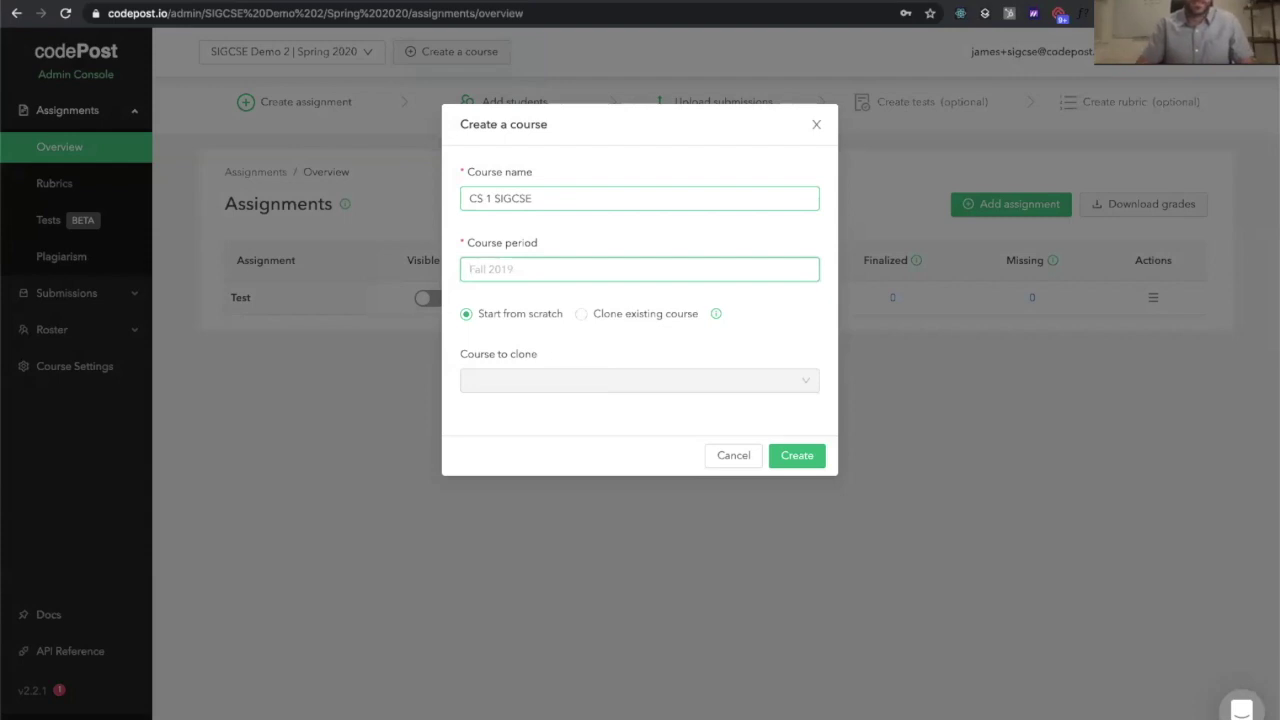
text(F)
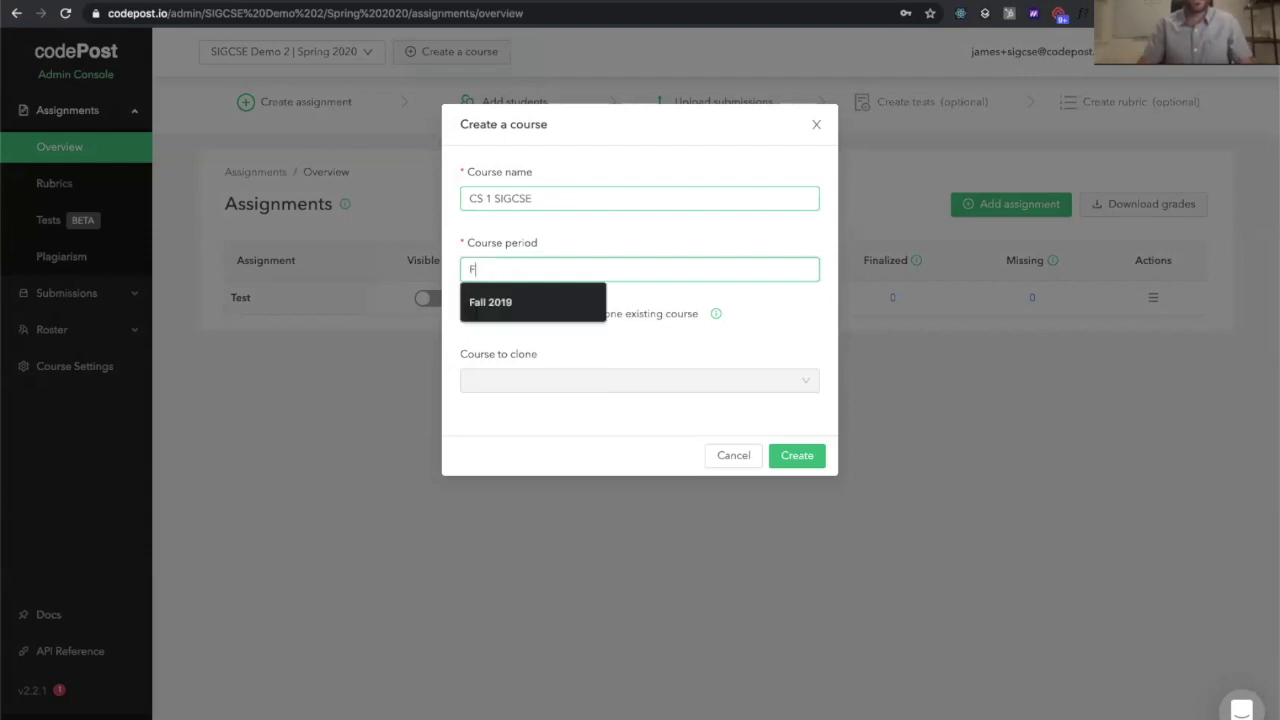
text(all 2020)
key(BackSpace)
key(BackSpace)
text(20)
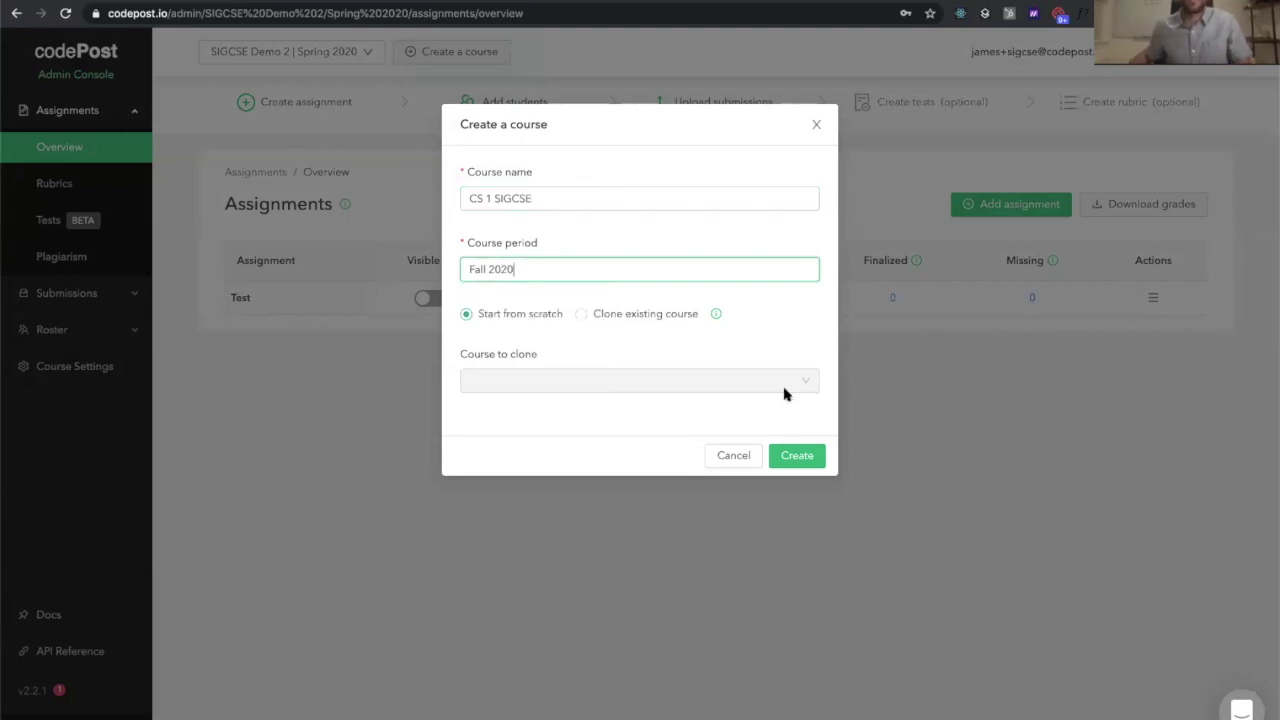
click(795, 455)
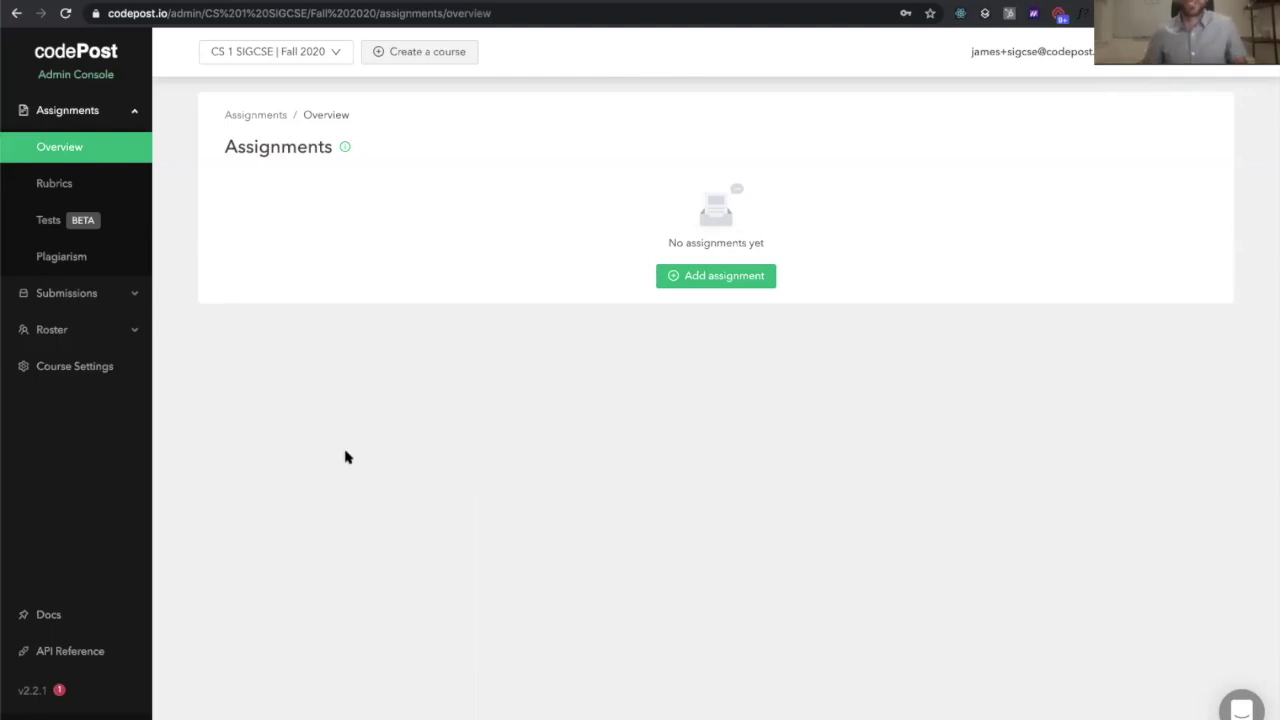
Paste the five student e-mails into Roster > Students and confirm the additions
click(119, 333)
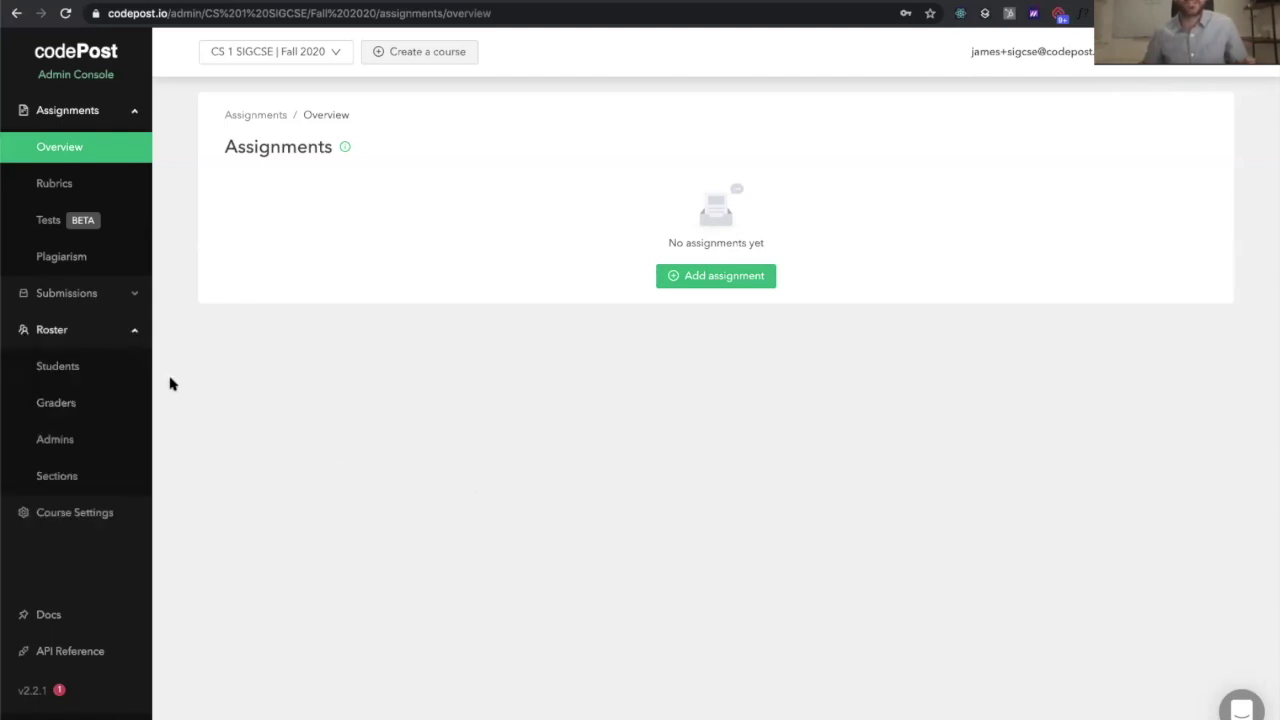
click(66, 369)
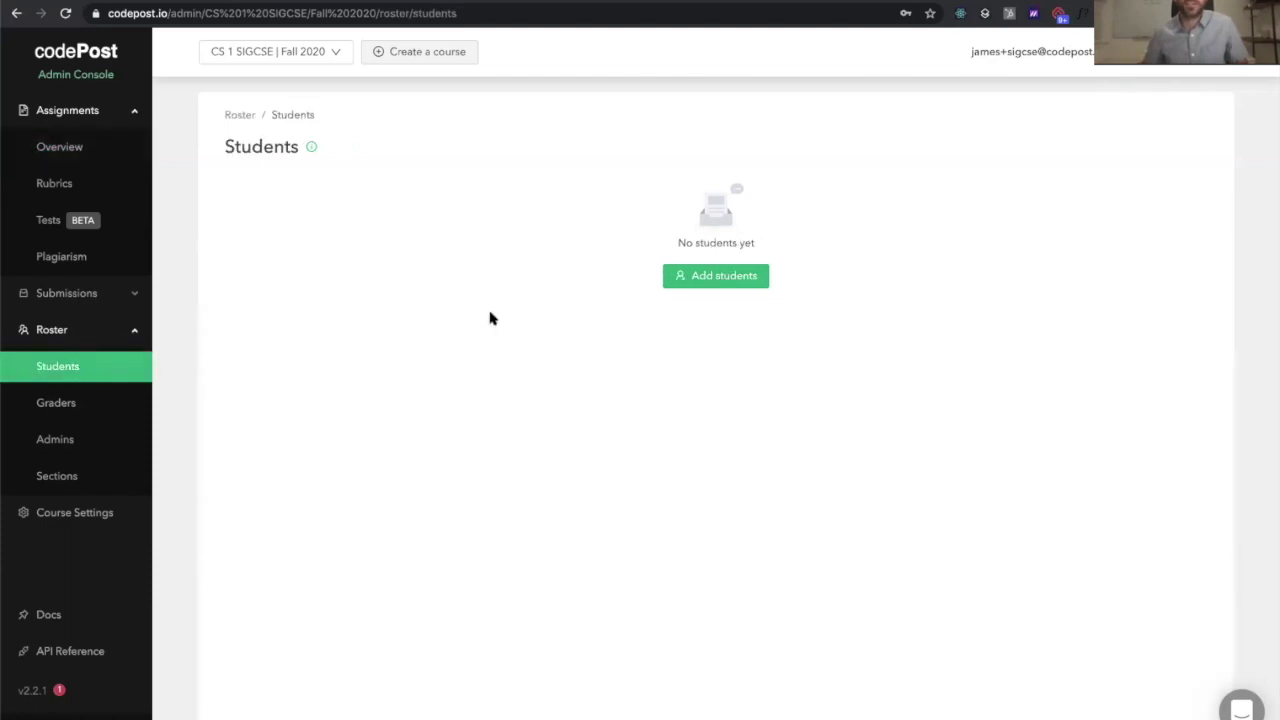
click(716, 272)
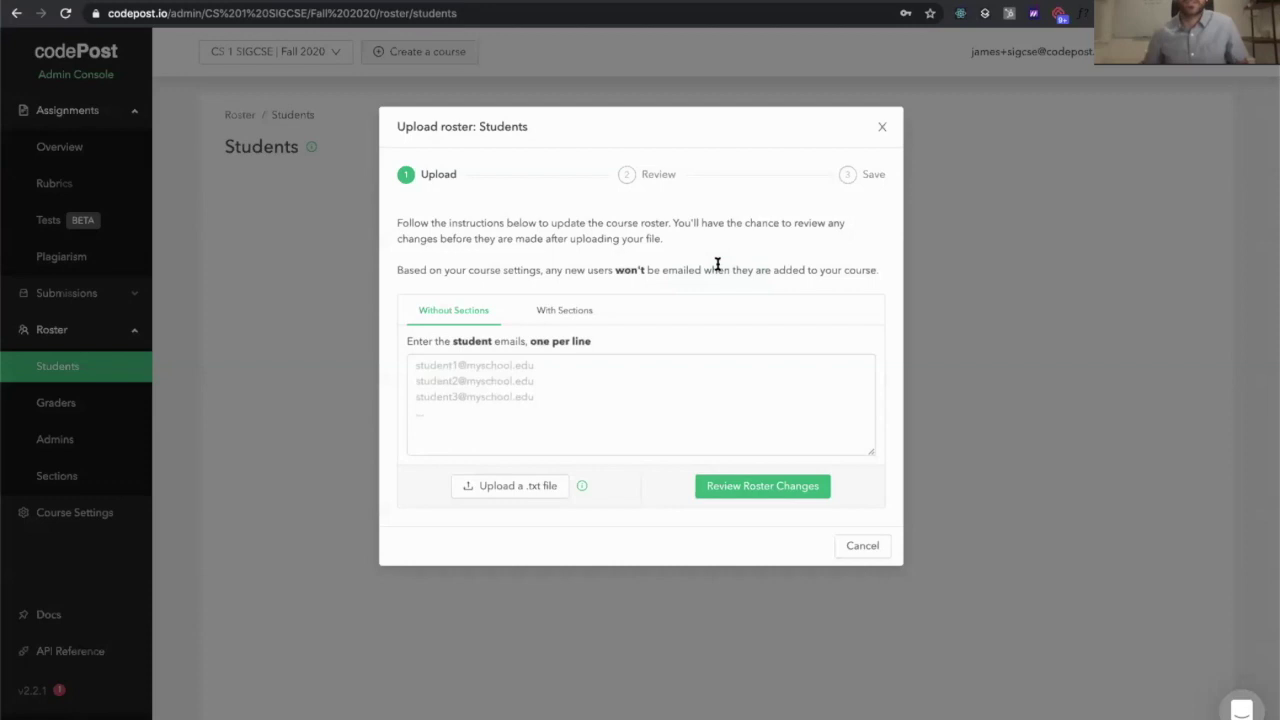
click(580, 382)
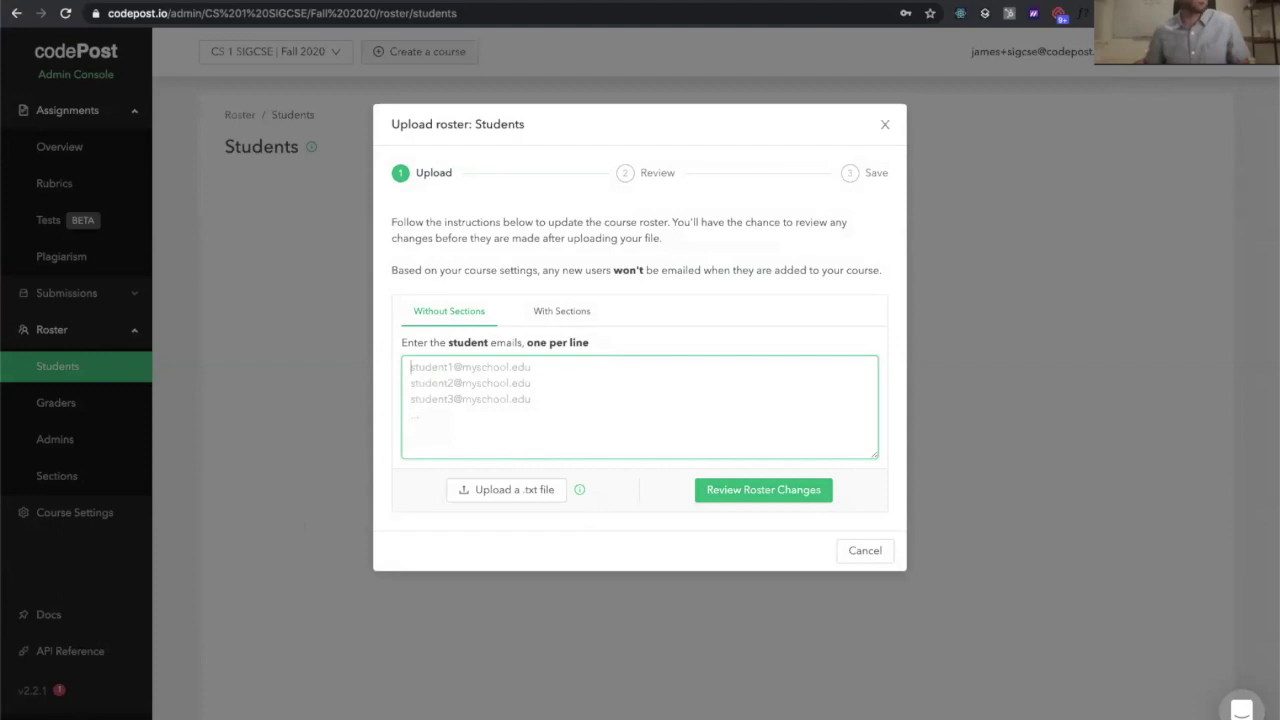
key(super+Tab)
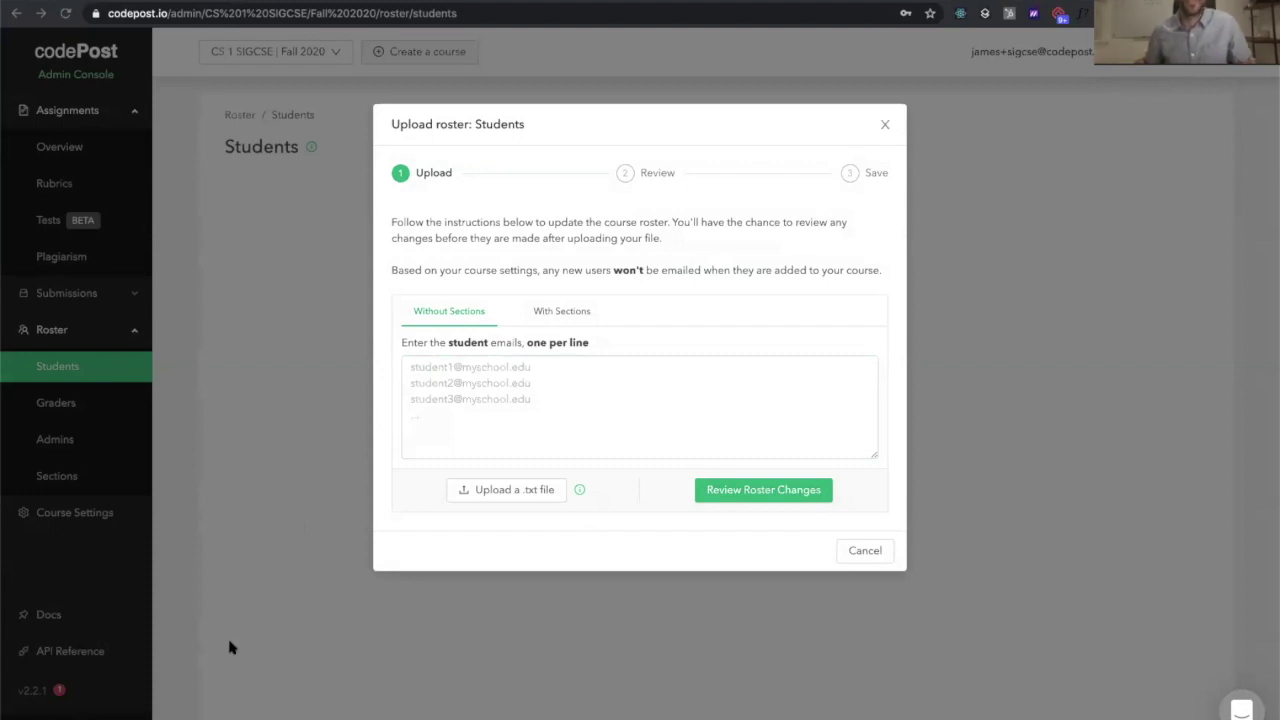
click(583, 400)
key(super+v)
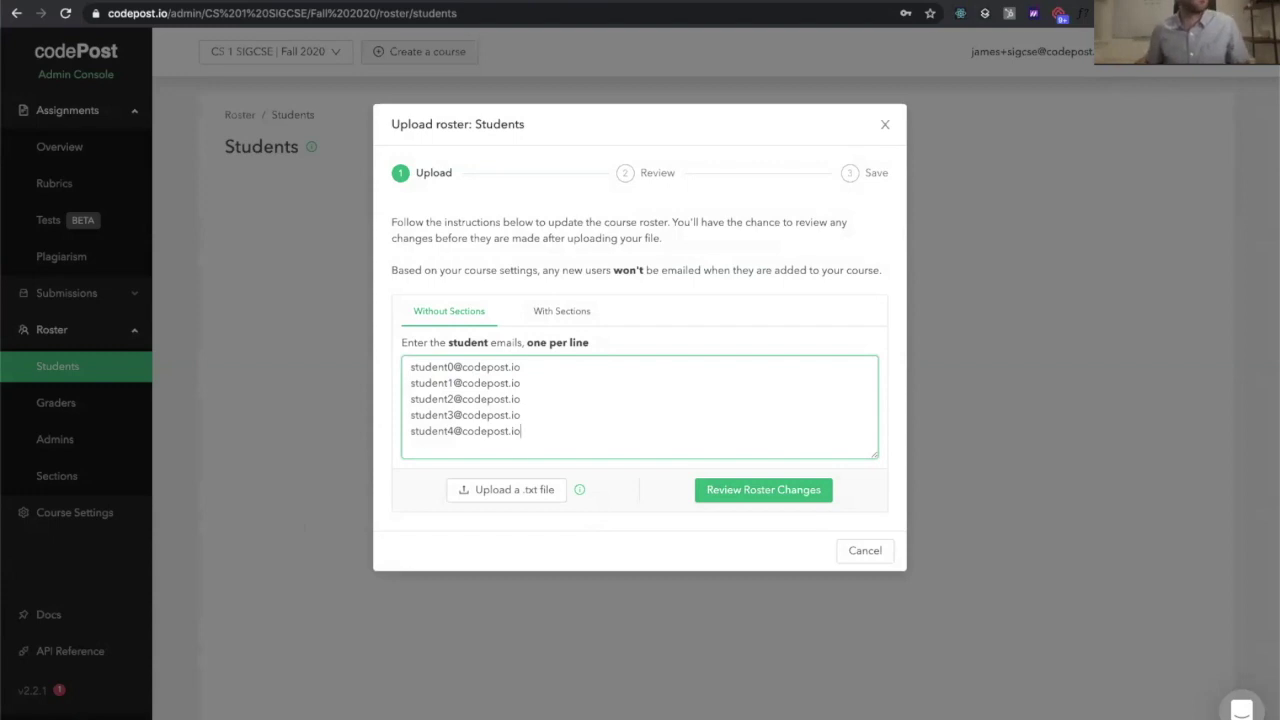
click(775, 492)
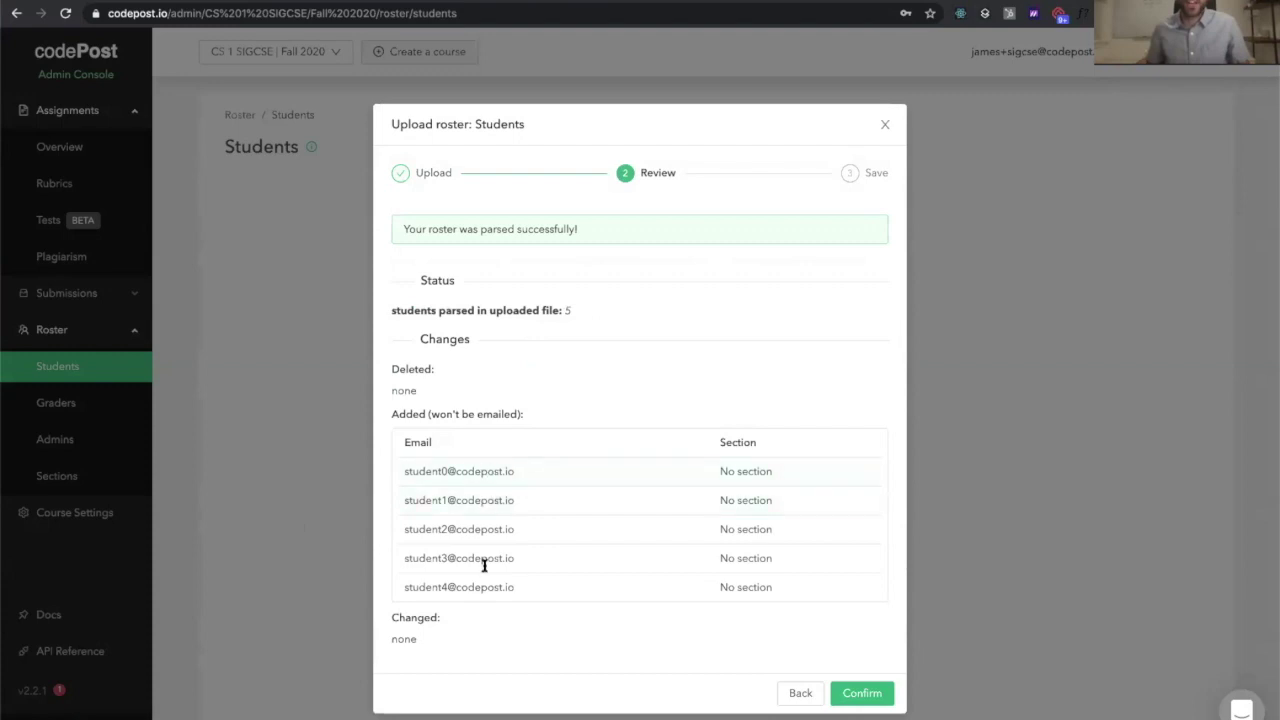
click(862, 693)
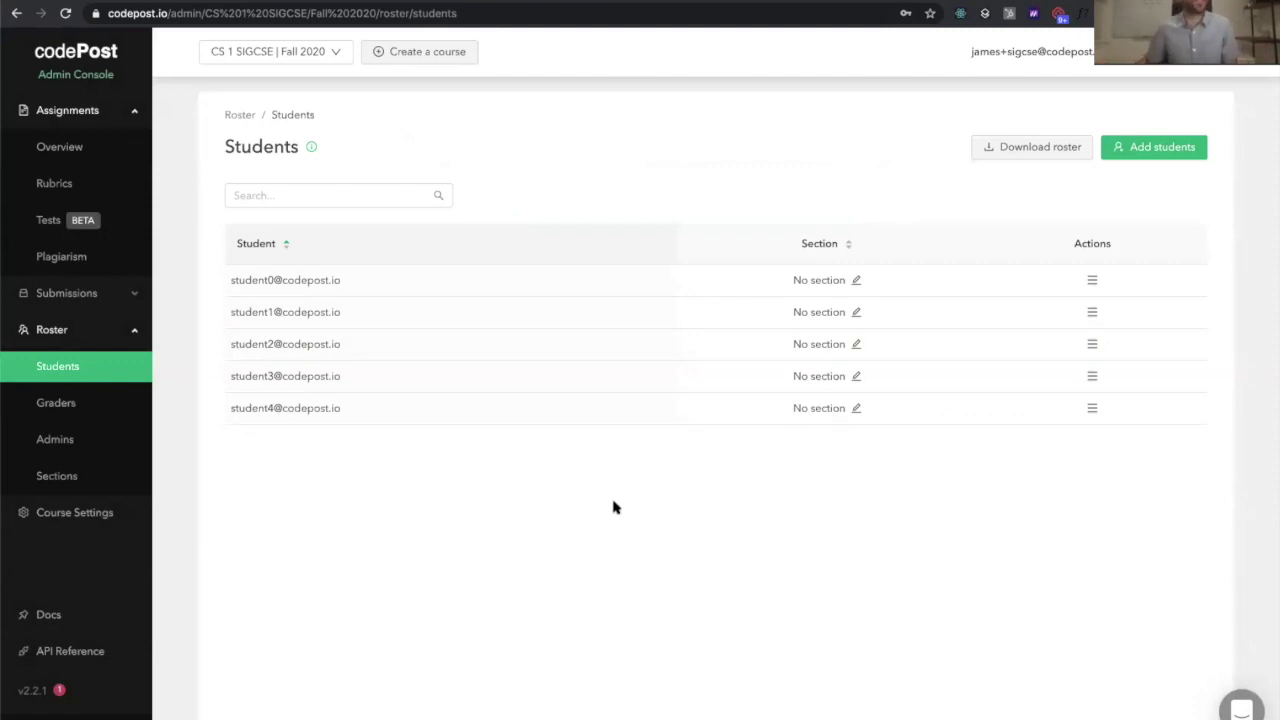
Create the Birthday assignment worth 20 points with direct student submission set to No
click(124, 188)
click(102, 152)
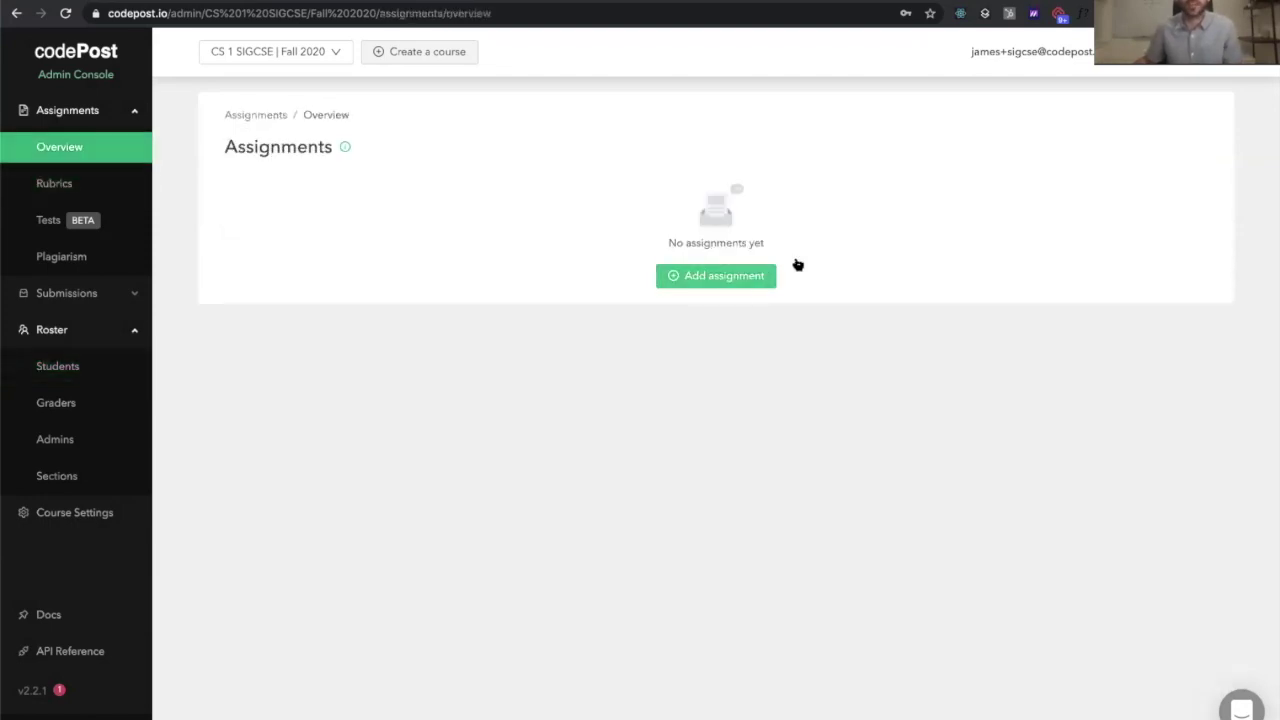
click(731, 279)
click(491, 200)
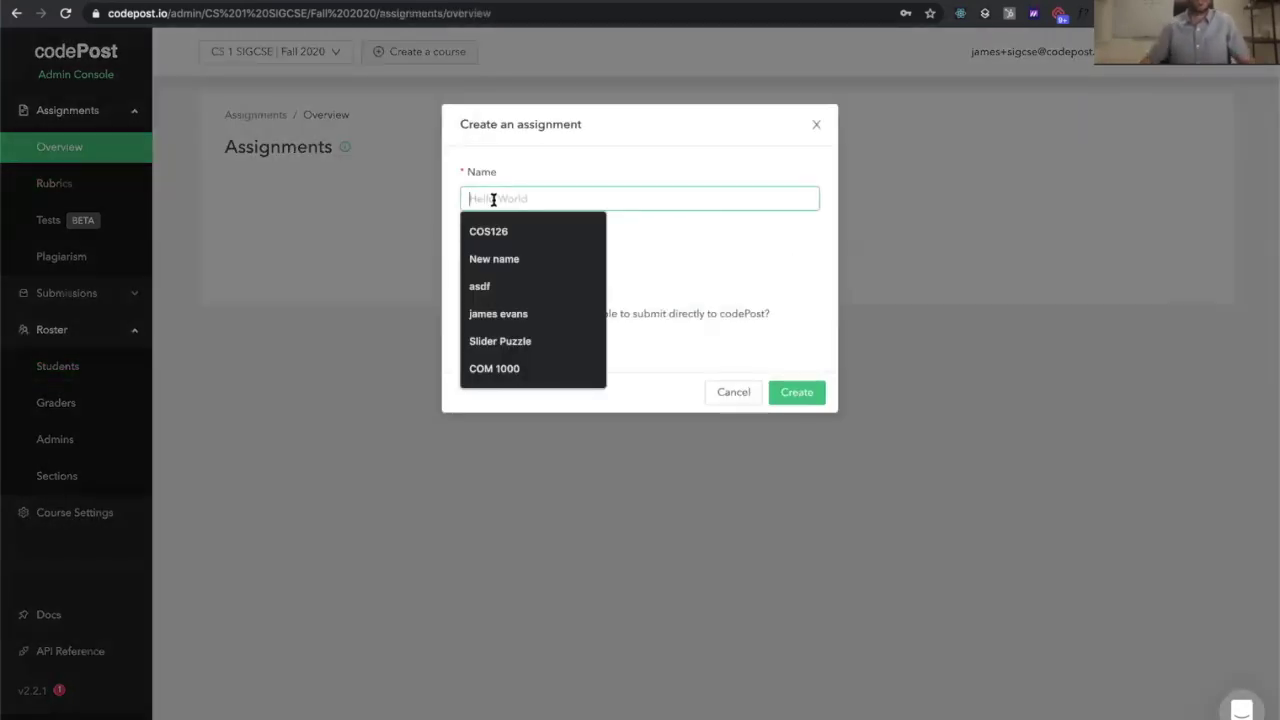
text(Birthday)
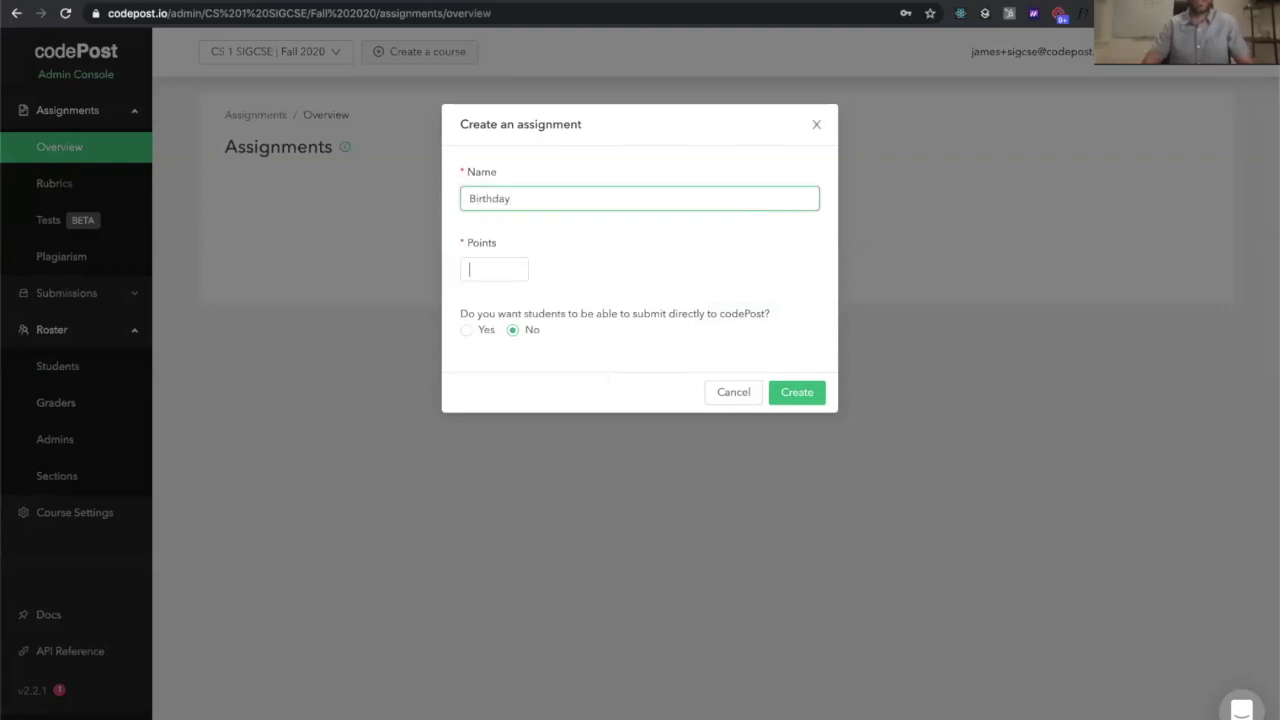
text(20)
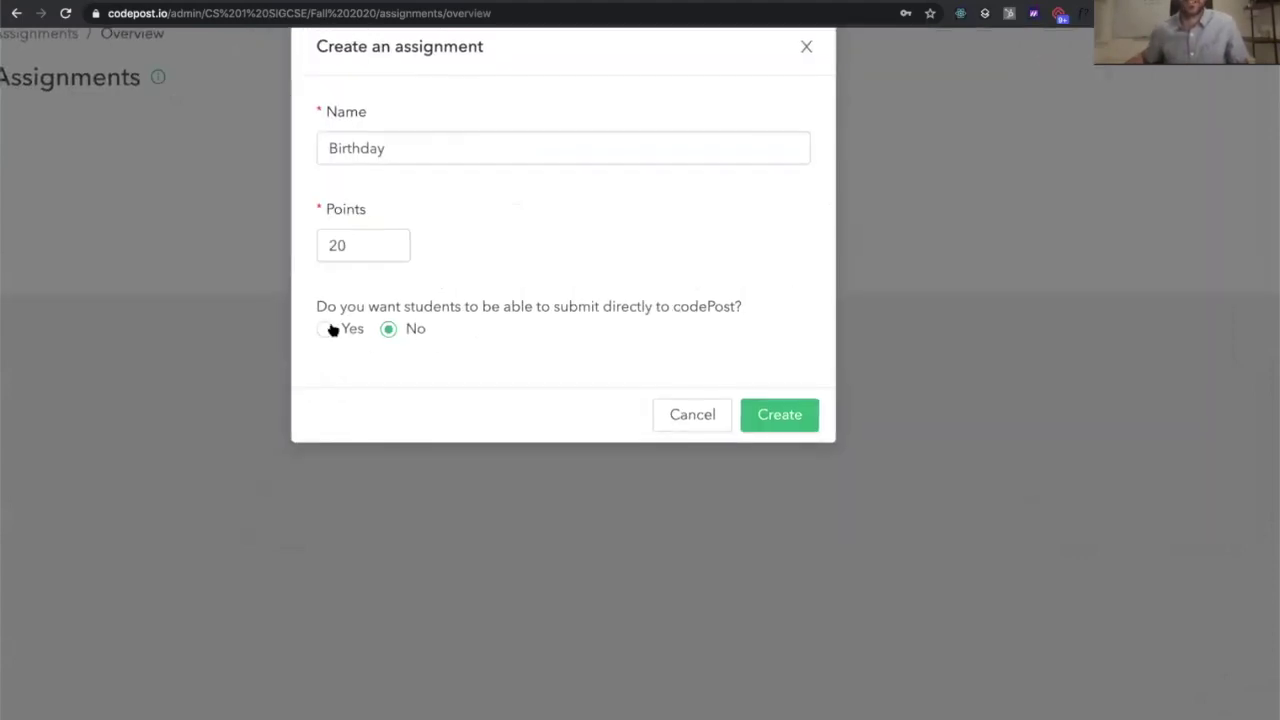
click(322, 323)
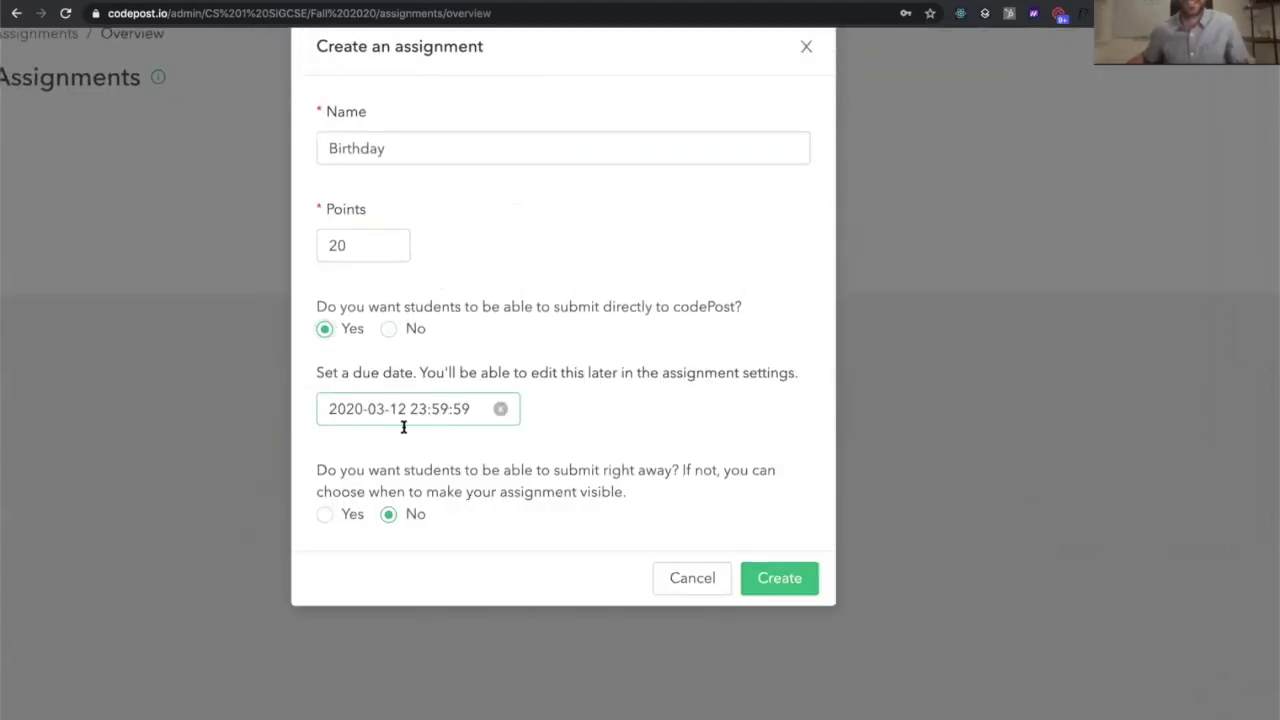
click(390, 331)
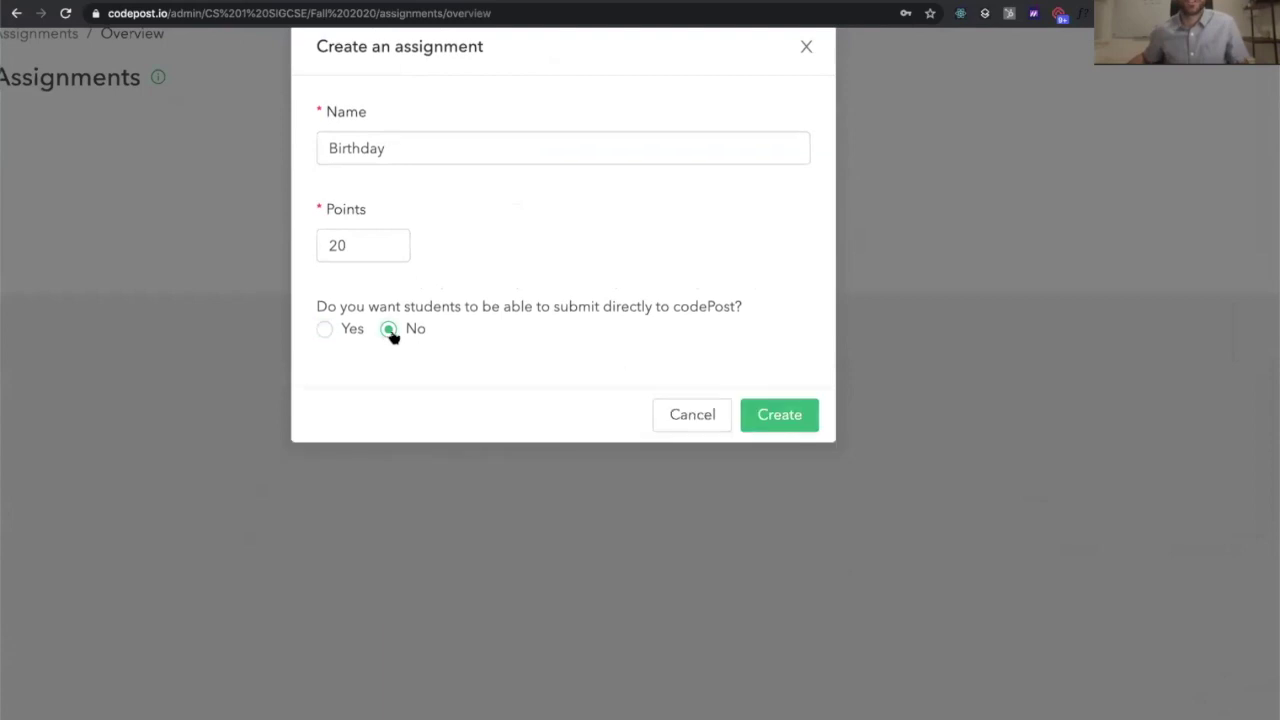
click(779, 418)
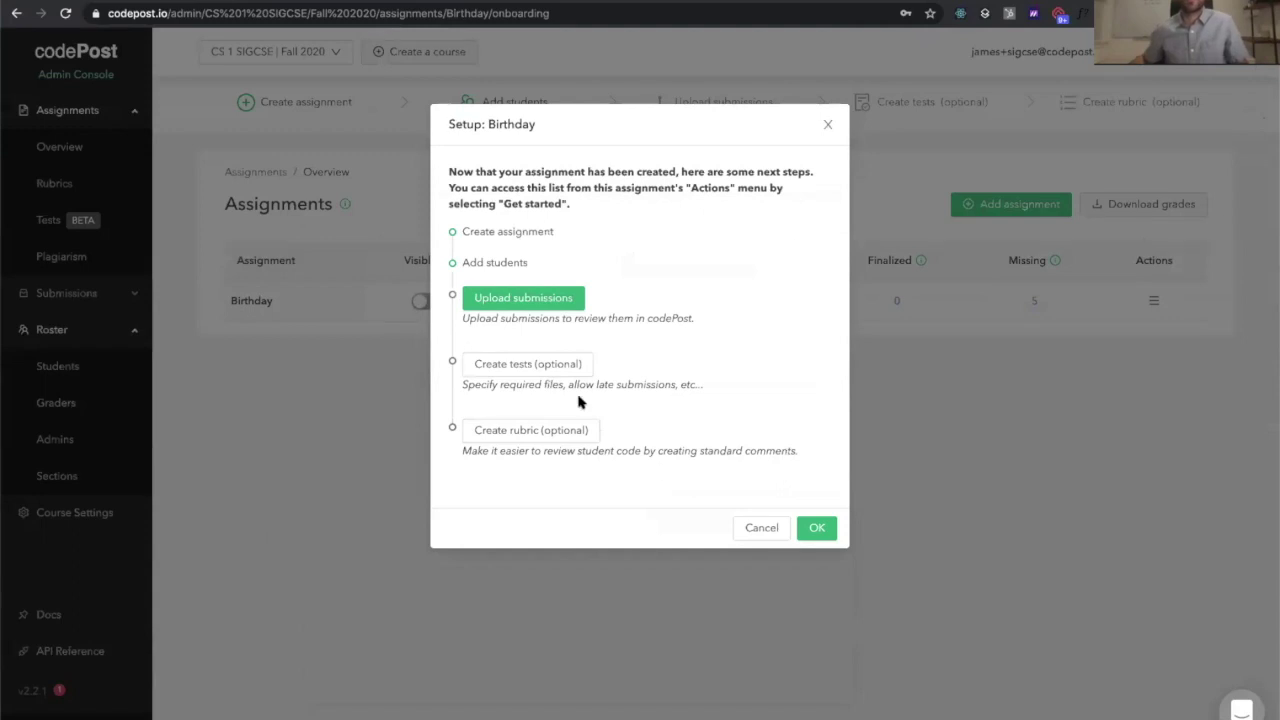
Close the Setup: Birthday dialog to return to the Assignments overview
click(828, 127)
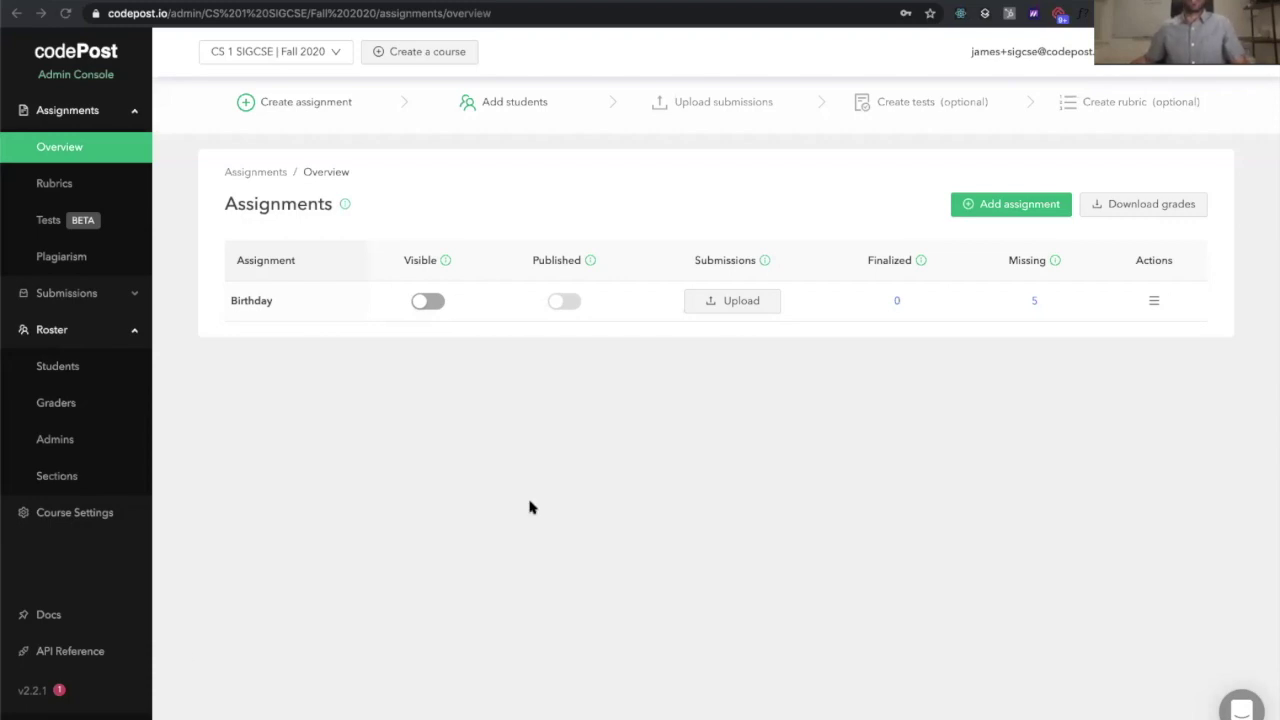
click(770, 458)
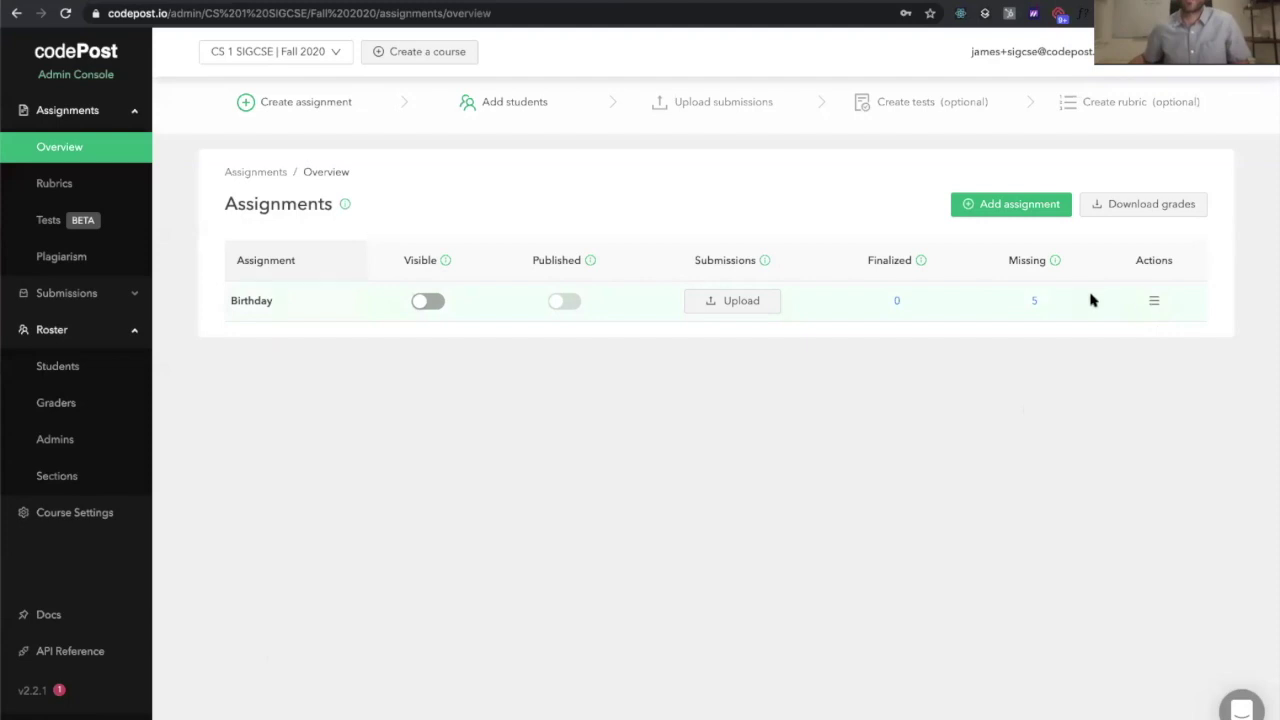
Open Upload multiple submissions for Birthday and collapse its folder-structure instructions
click(1155, 302)
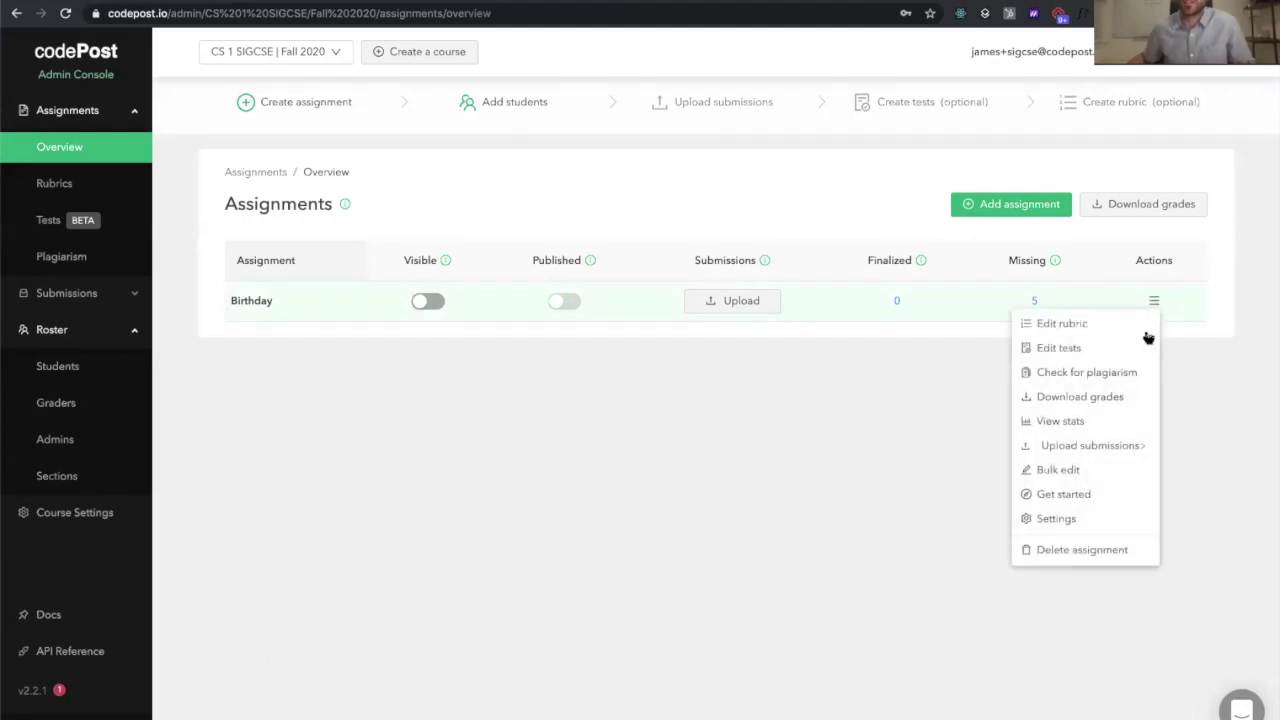
mouse_move(1099, 452)
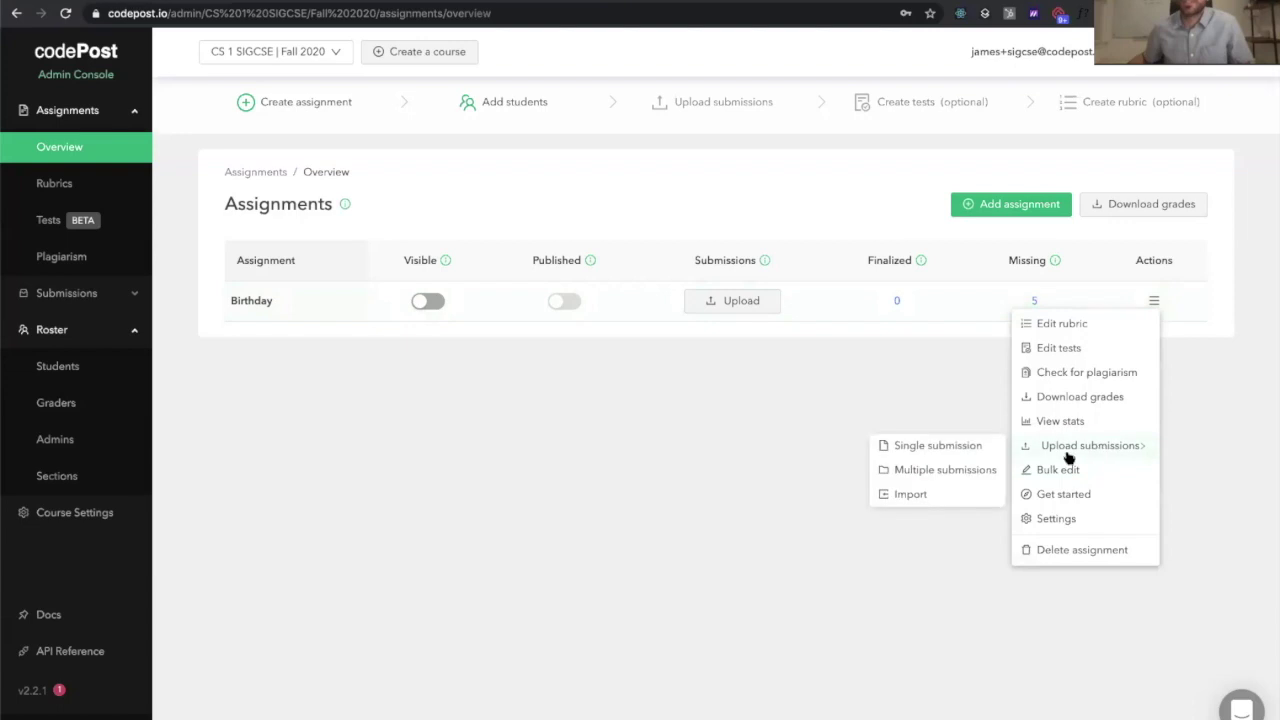
click(987, 476)
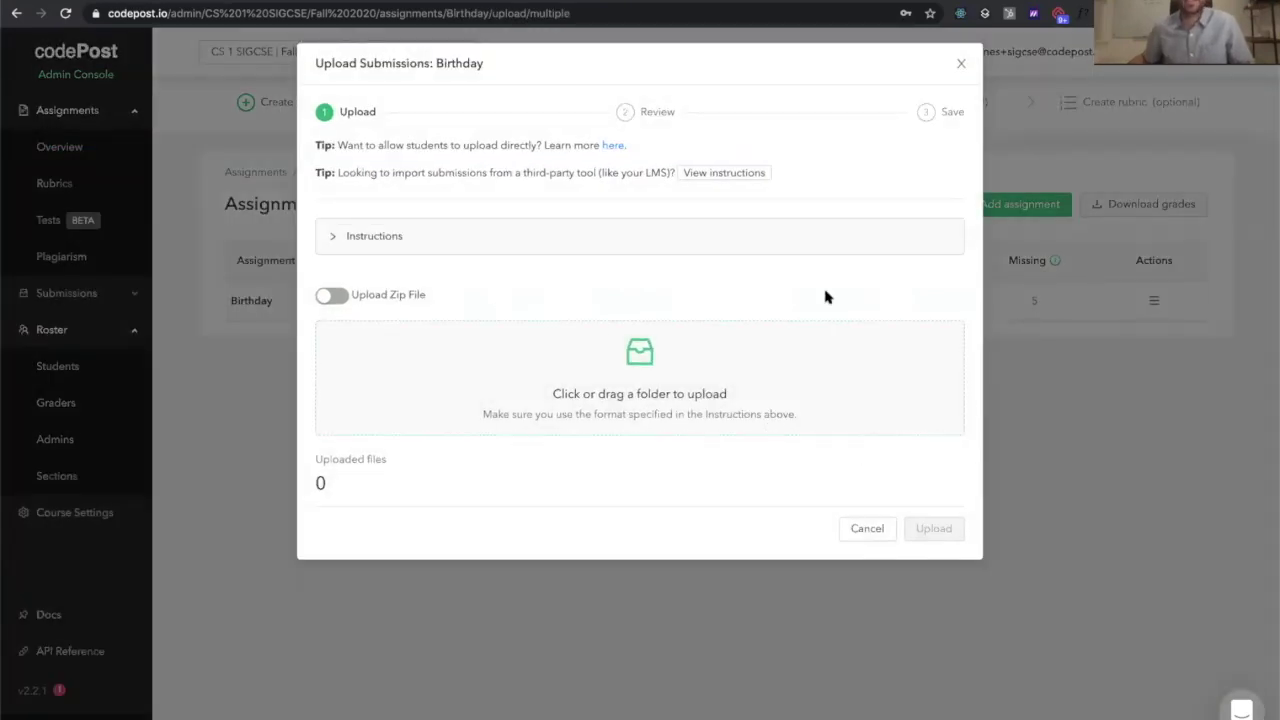
click(674, 244)
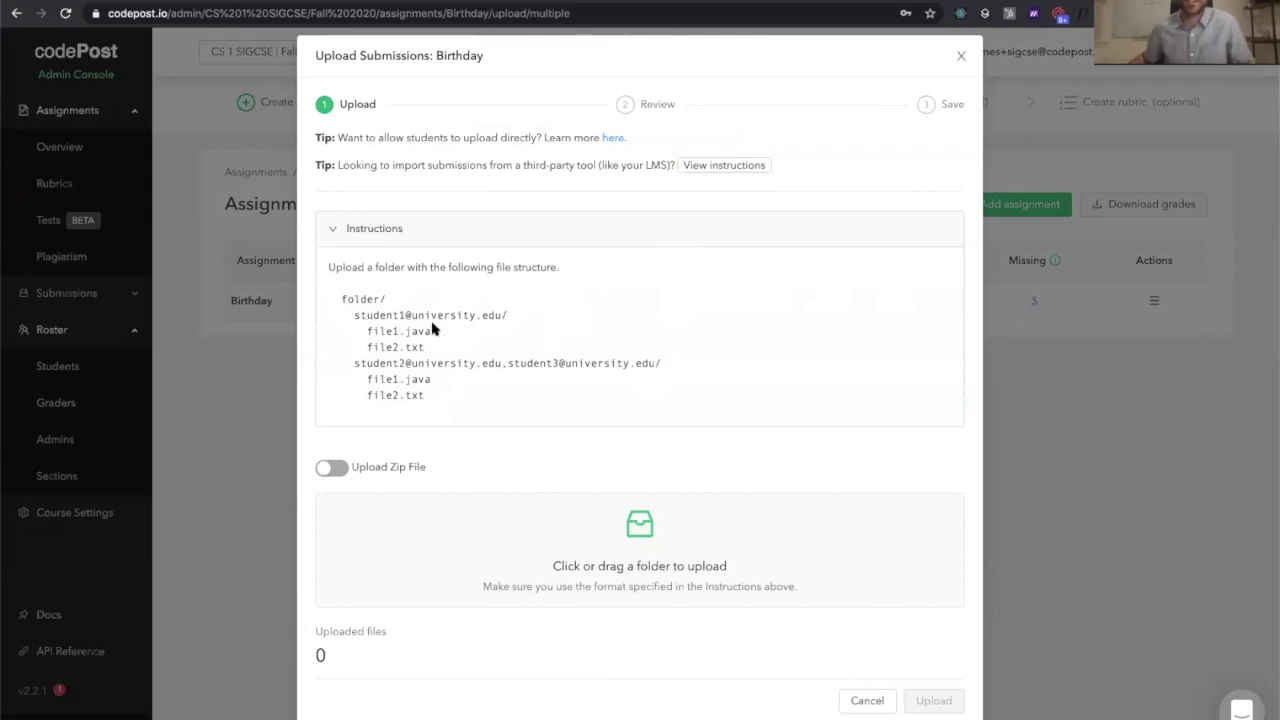
click(471, 243)
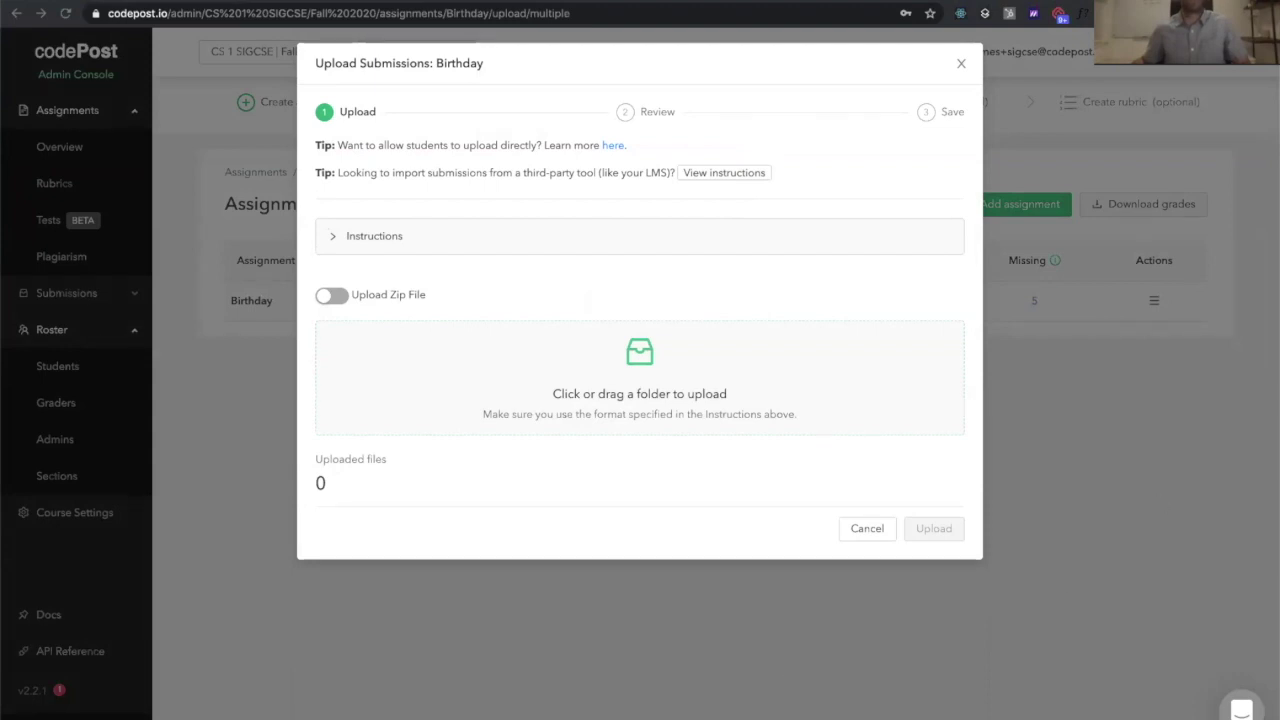
Upload the submissions folder containing all 5 students' work and close the dialog
click(632, 351)
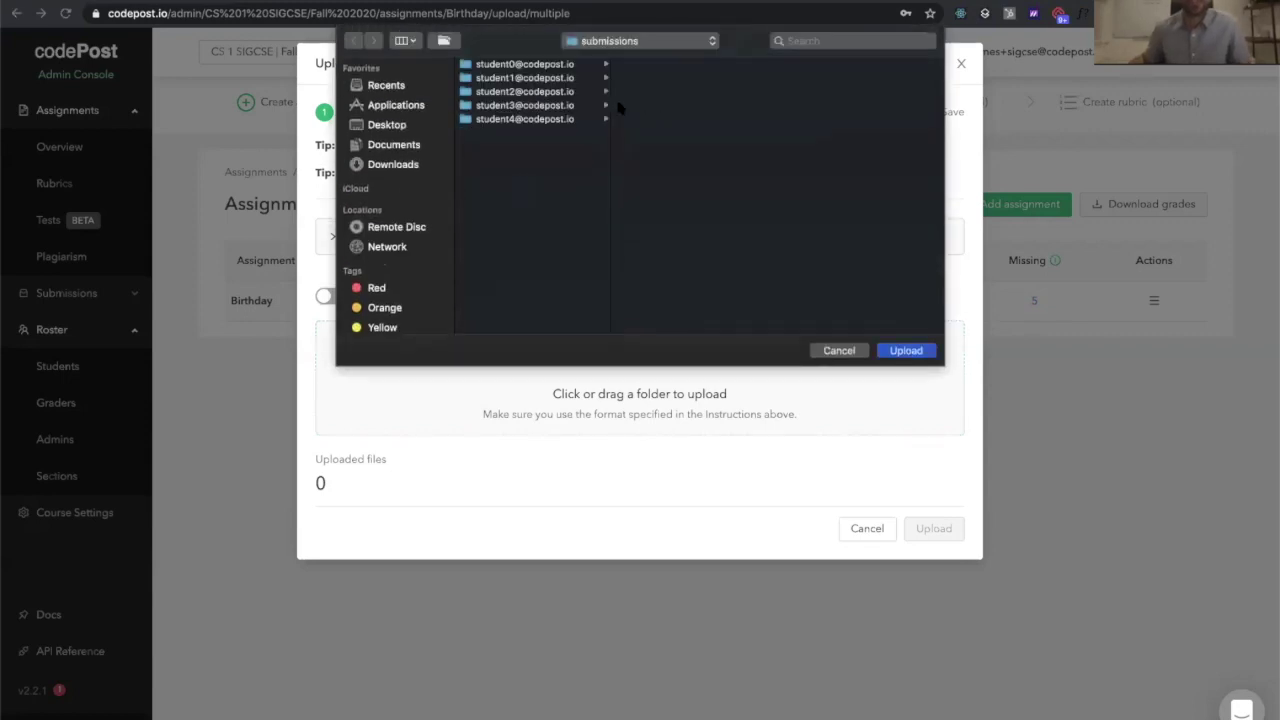
click(547, 91)
click(508, 163)
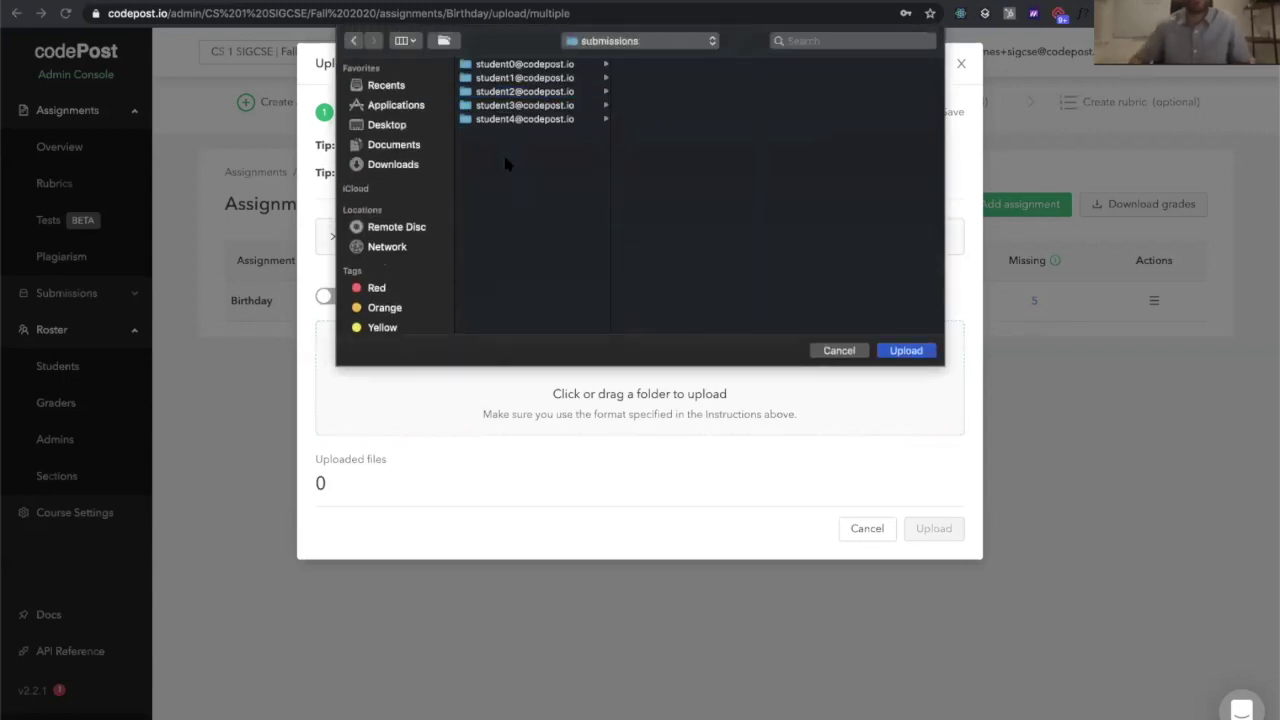
key(Return)
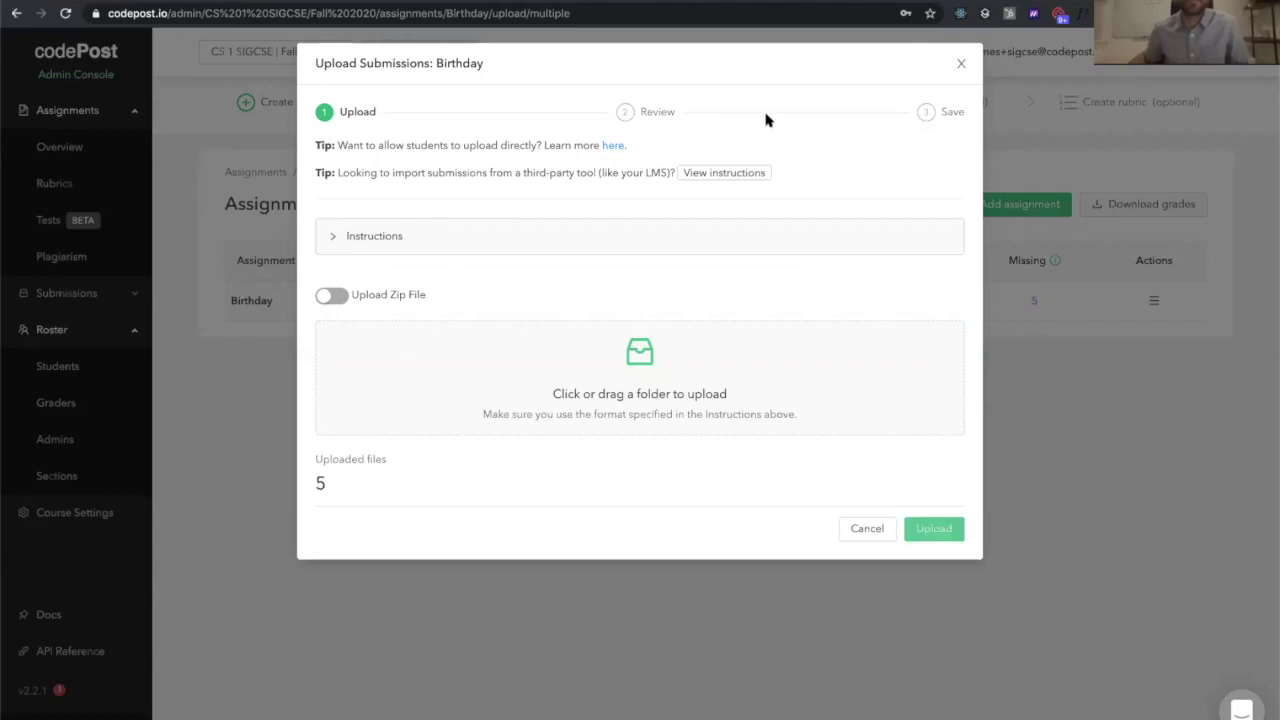
click(934, 529)
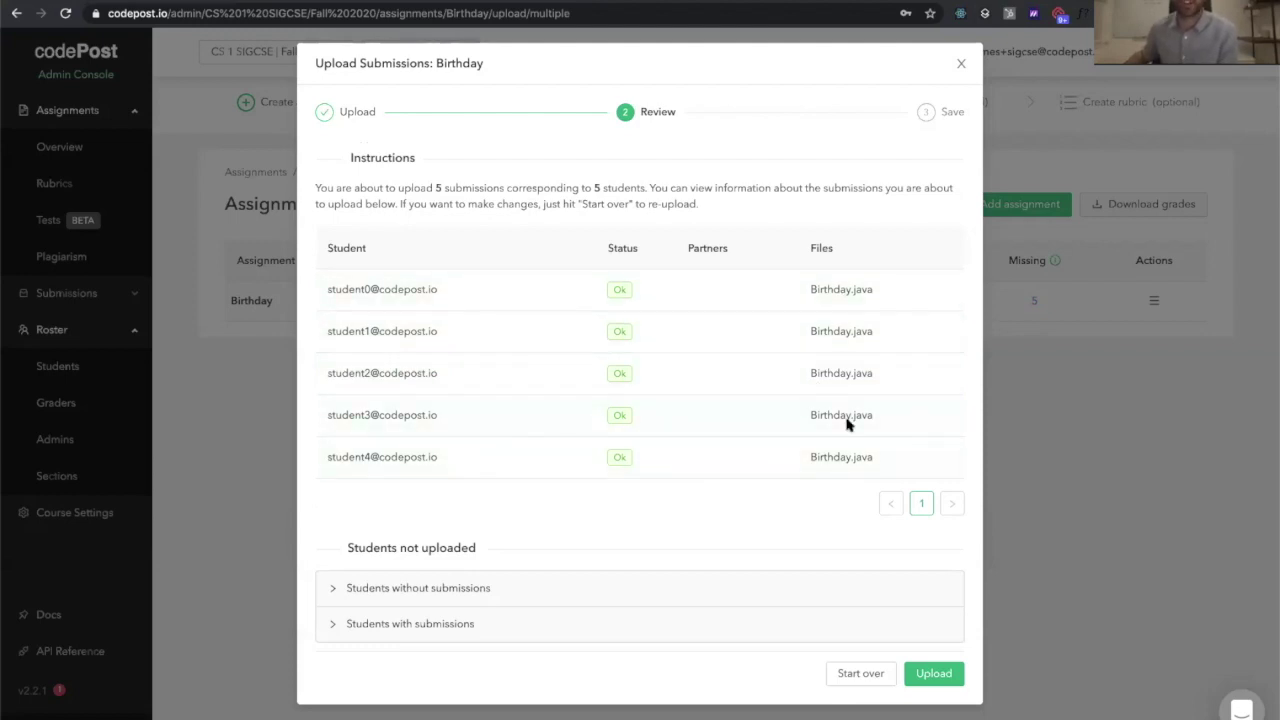
click(934, 673)
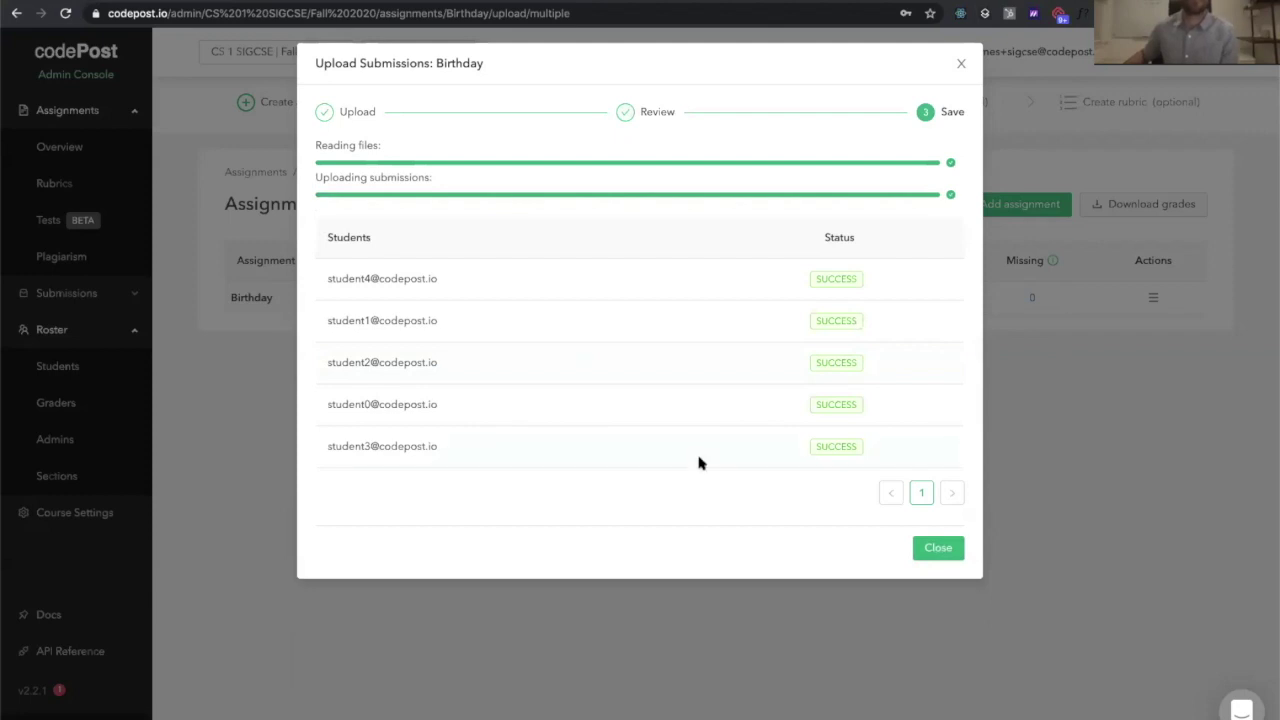
click(938, 549)
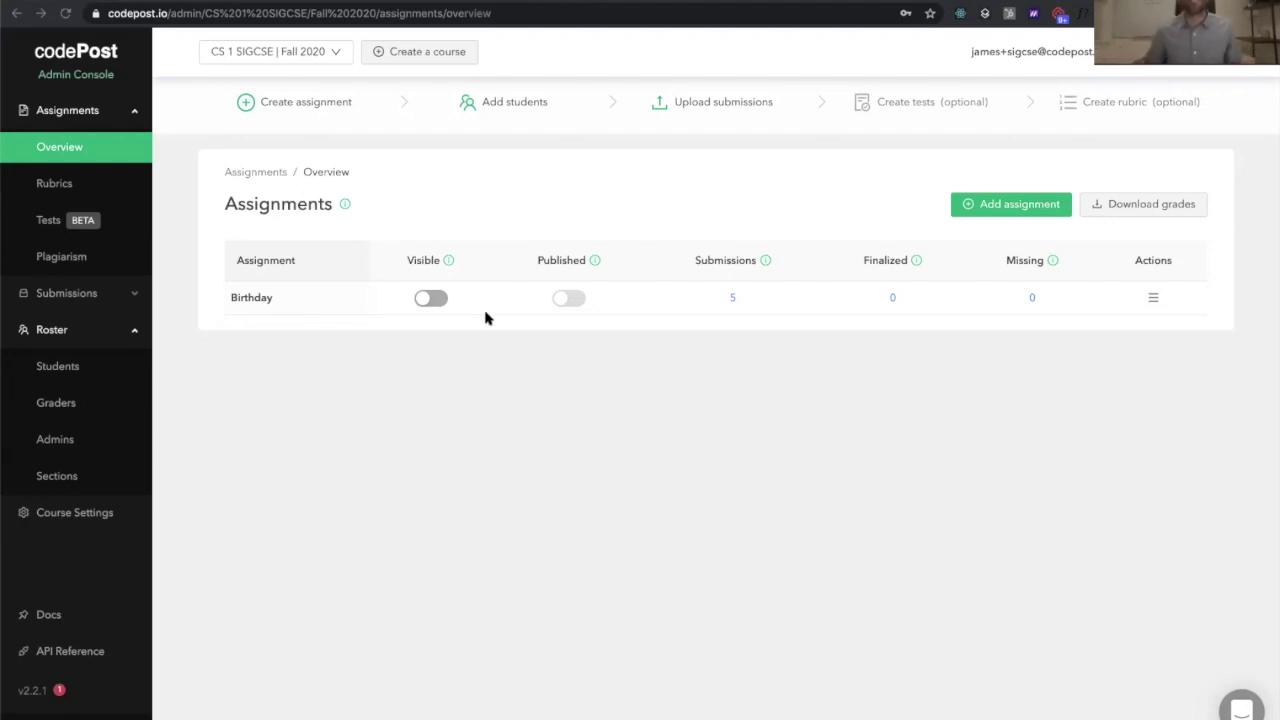
Create Birthday tests with java as the environment language and review the default compile runscript
click(84, 220)
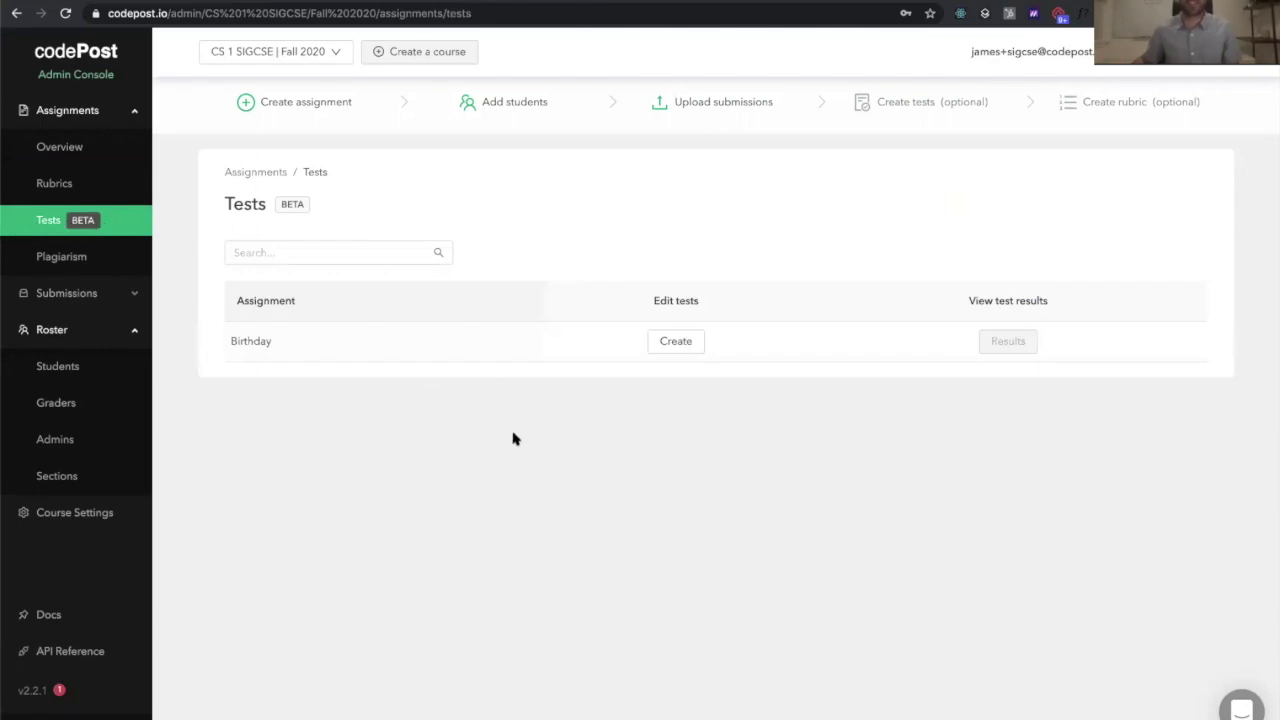
click(687, 339)
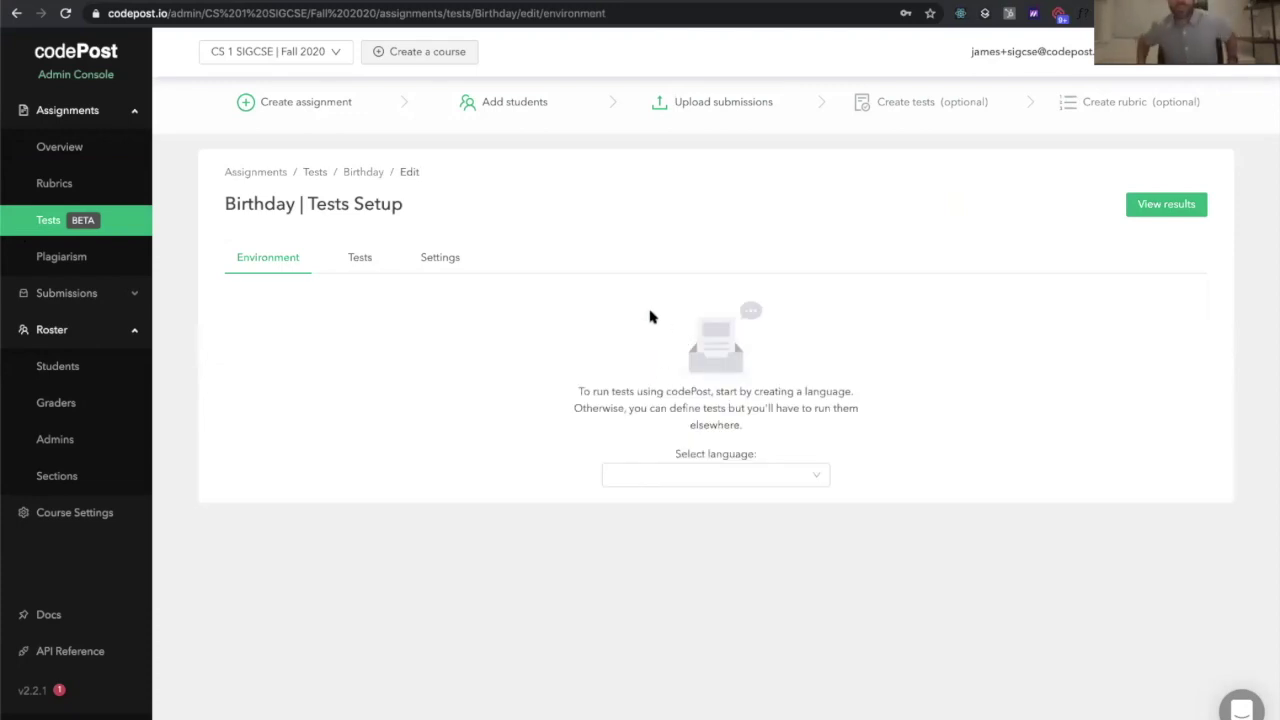
click(753, 475)
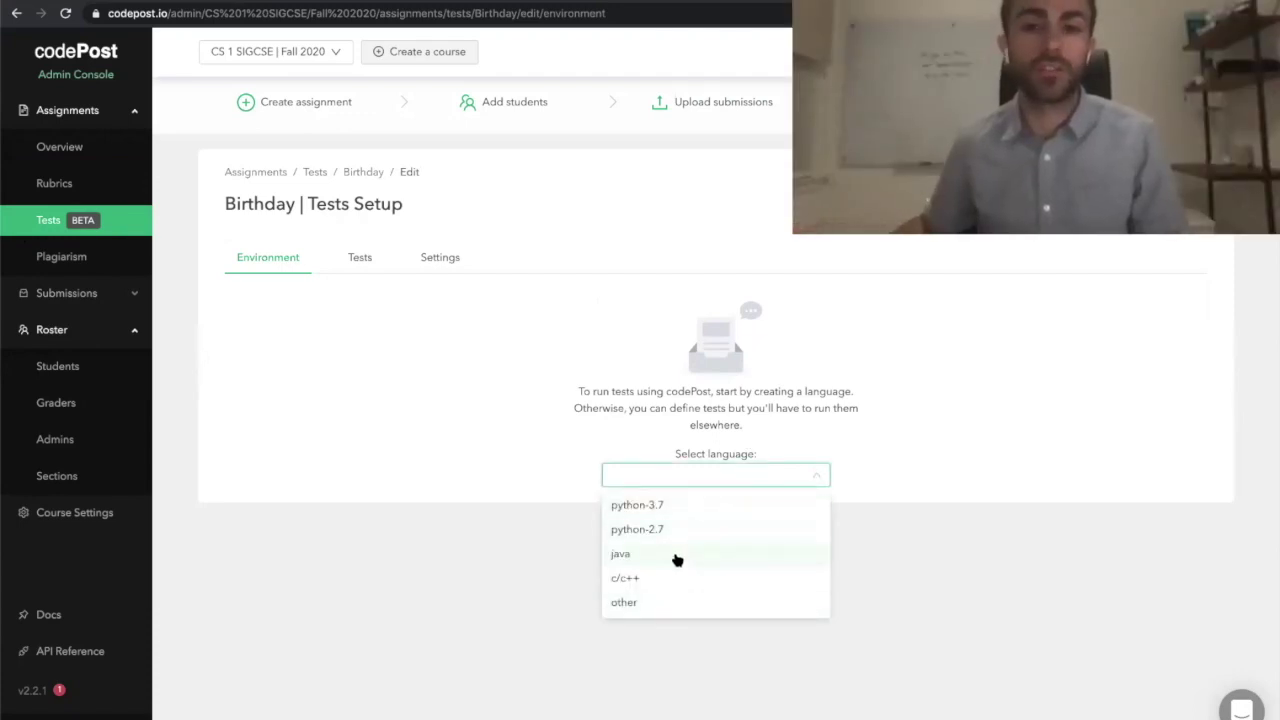
click(677, 560)
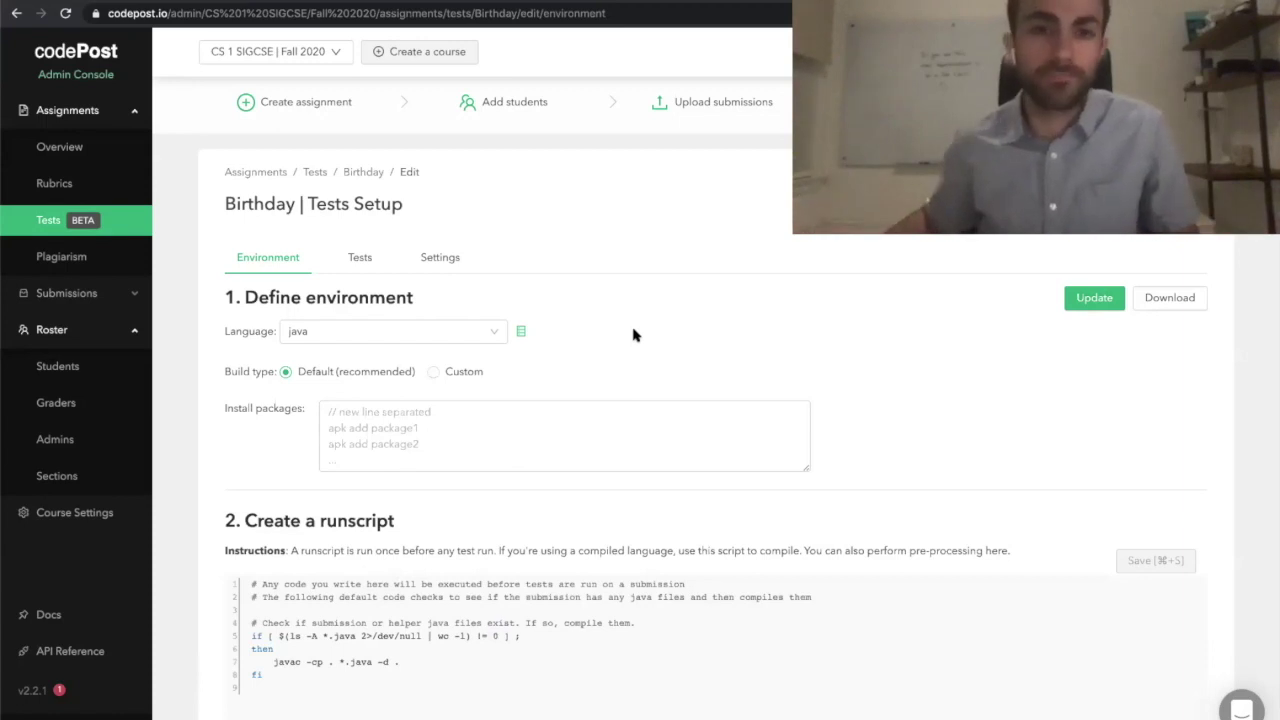
scroll(633, 335, down, 3)
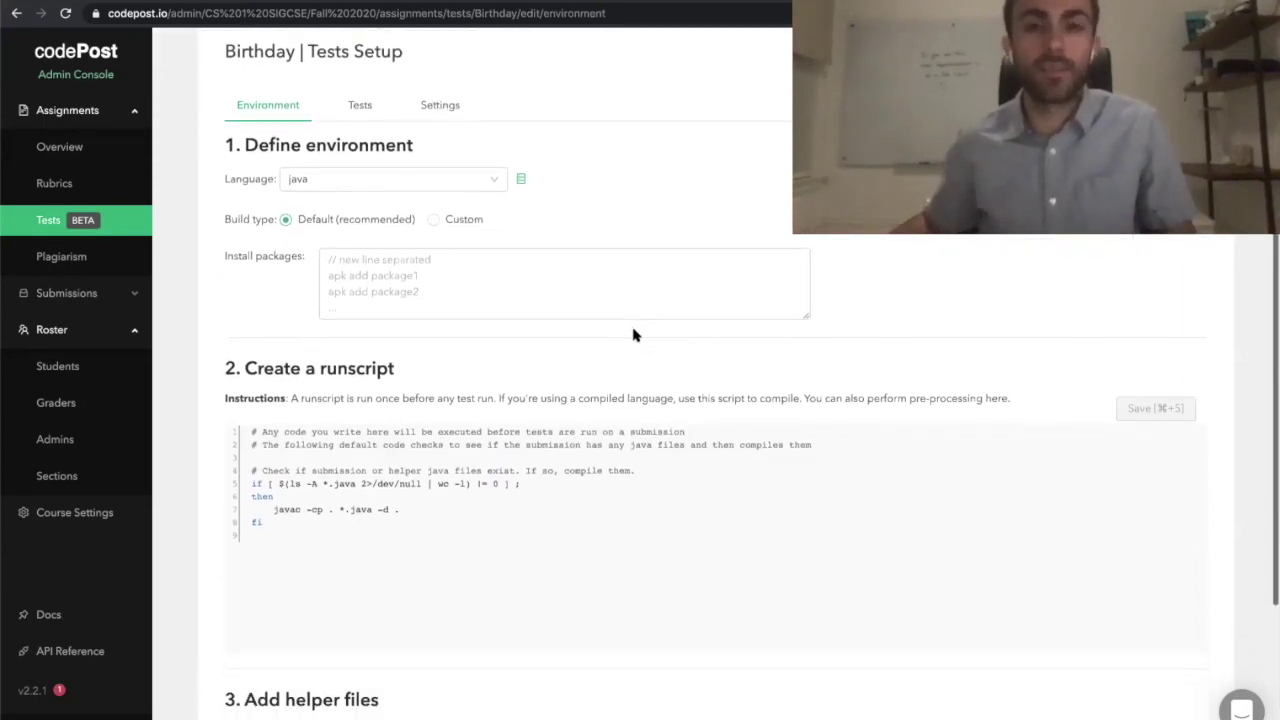
scroll(633, 335, down, 1)
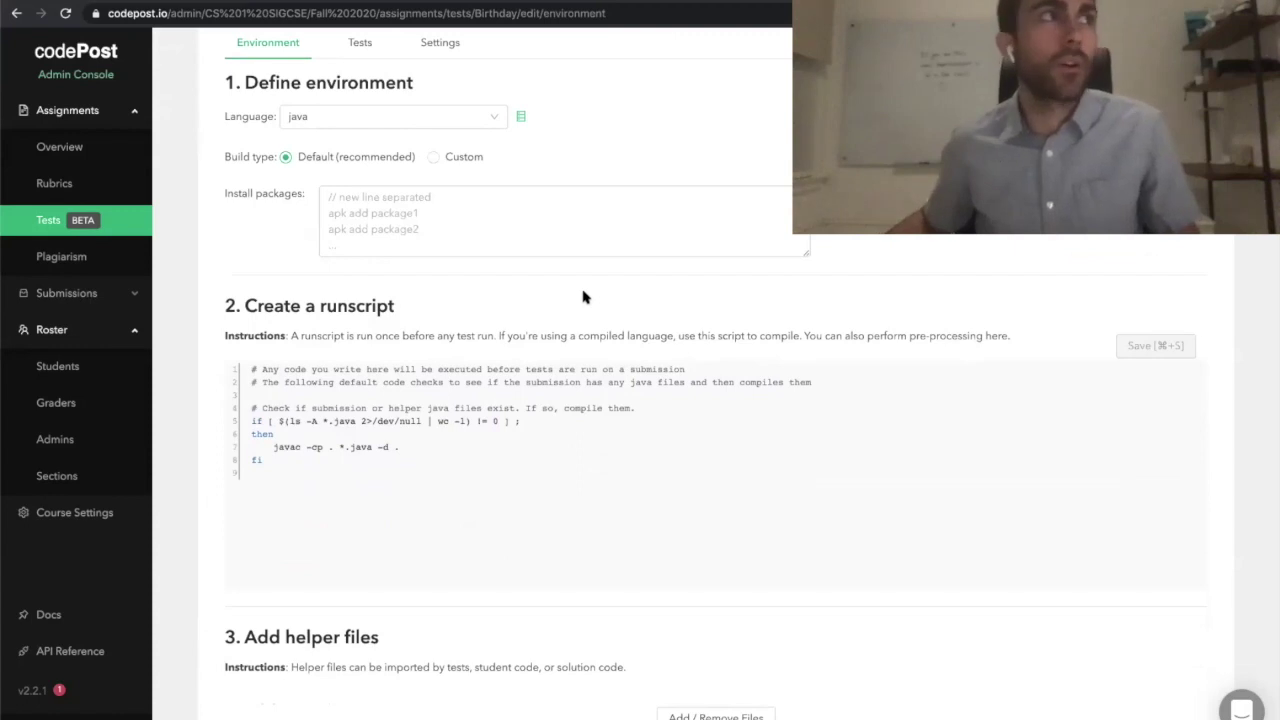
scroll(584, 297, down, 1)
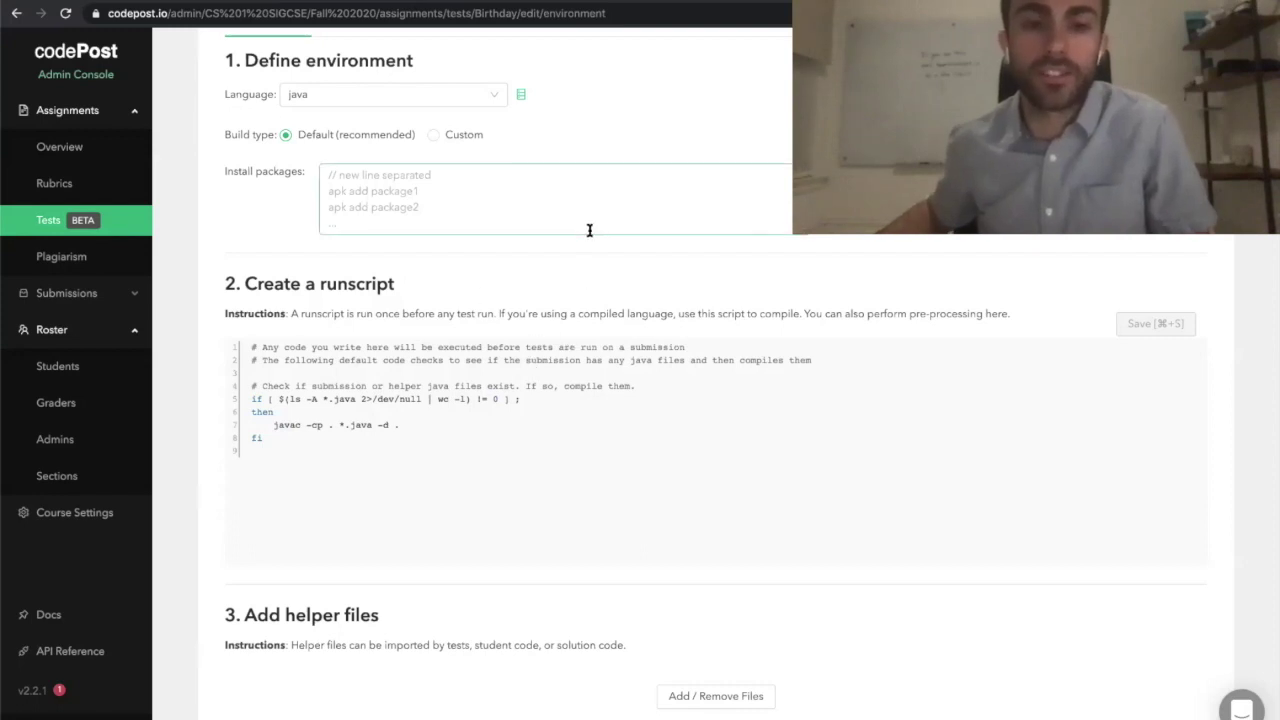
scroll(563, 247, down, 3)
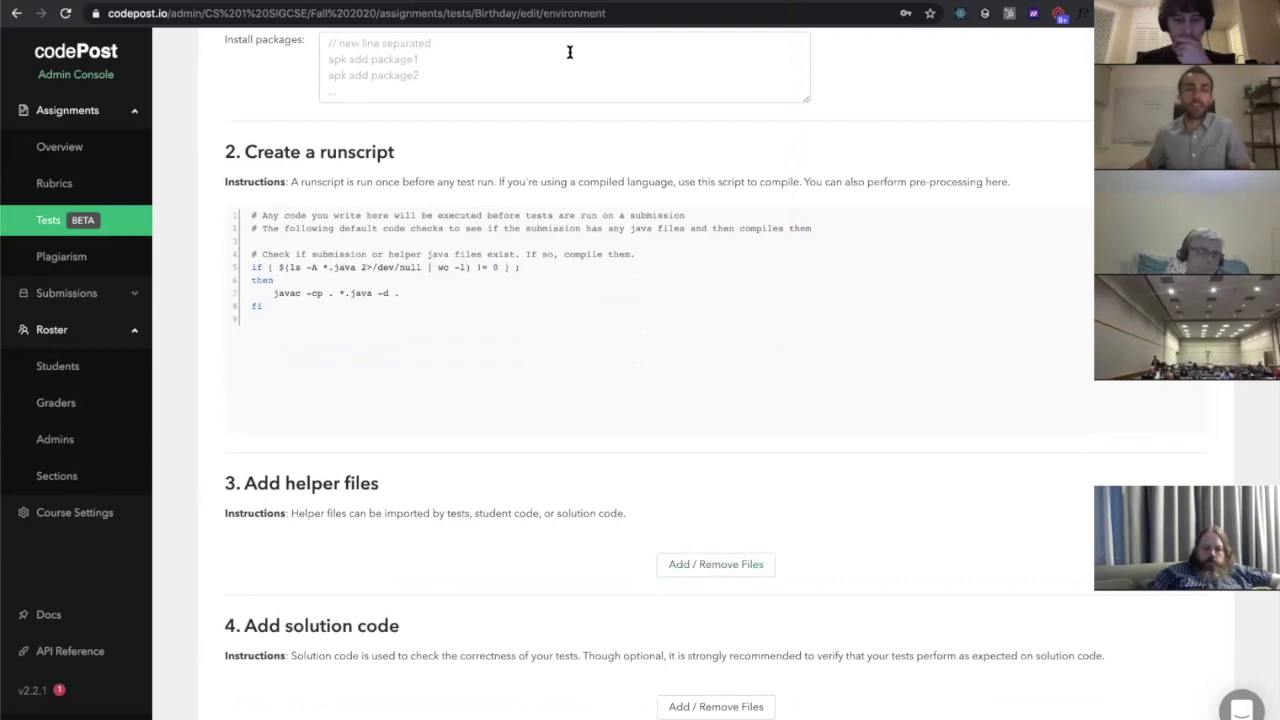
key(ctrl+Tab)
scroll(530, 300, down, 3)
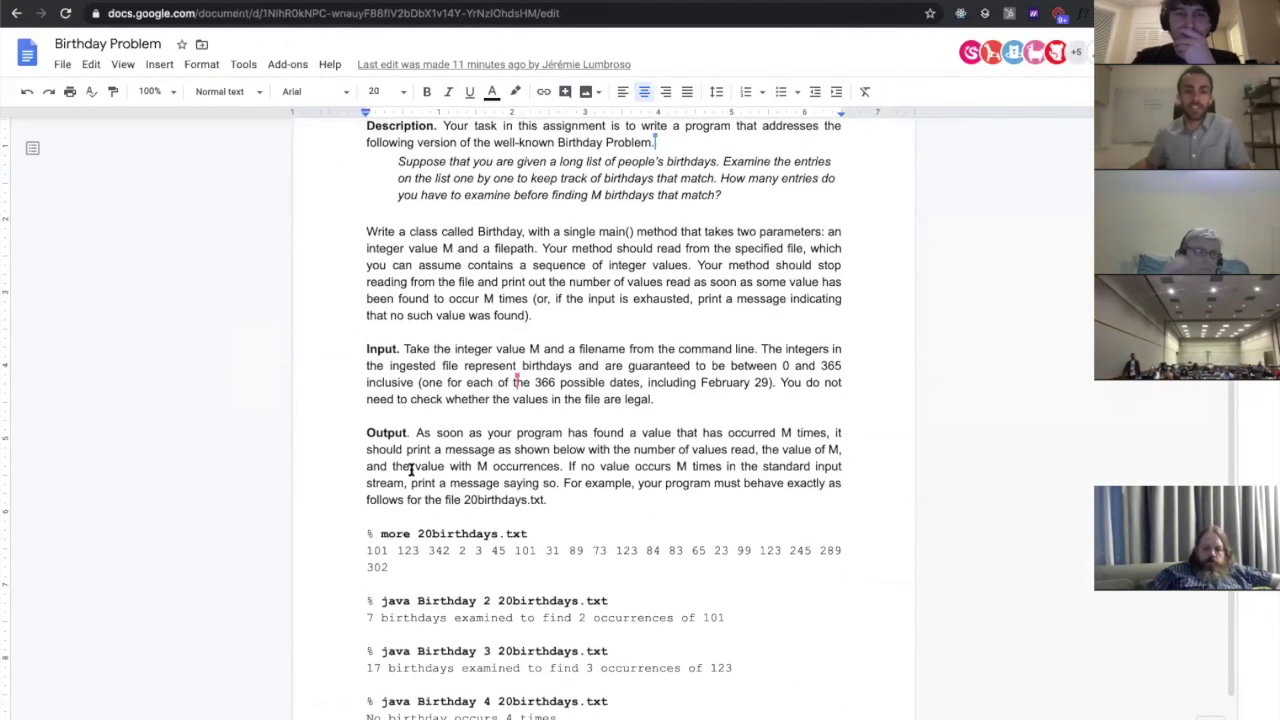
drag(416, 534, 528, 534)
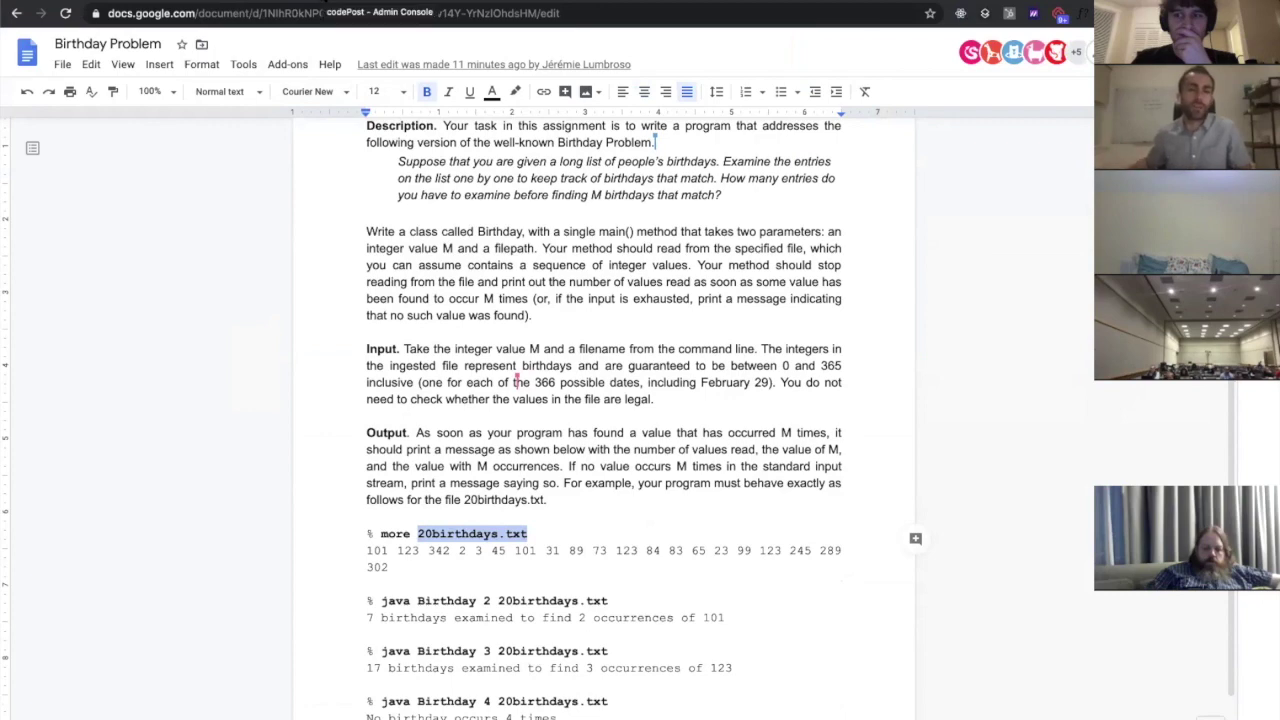
click(370, 2)
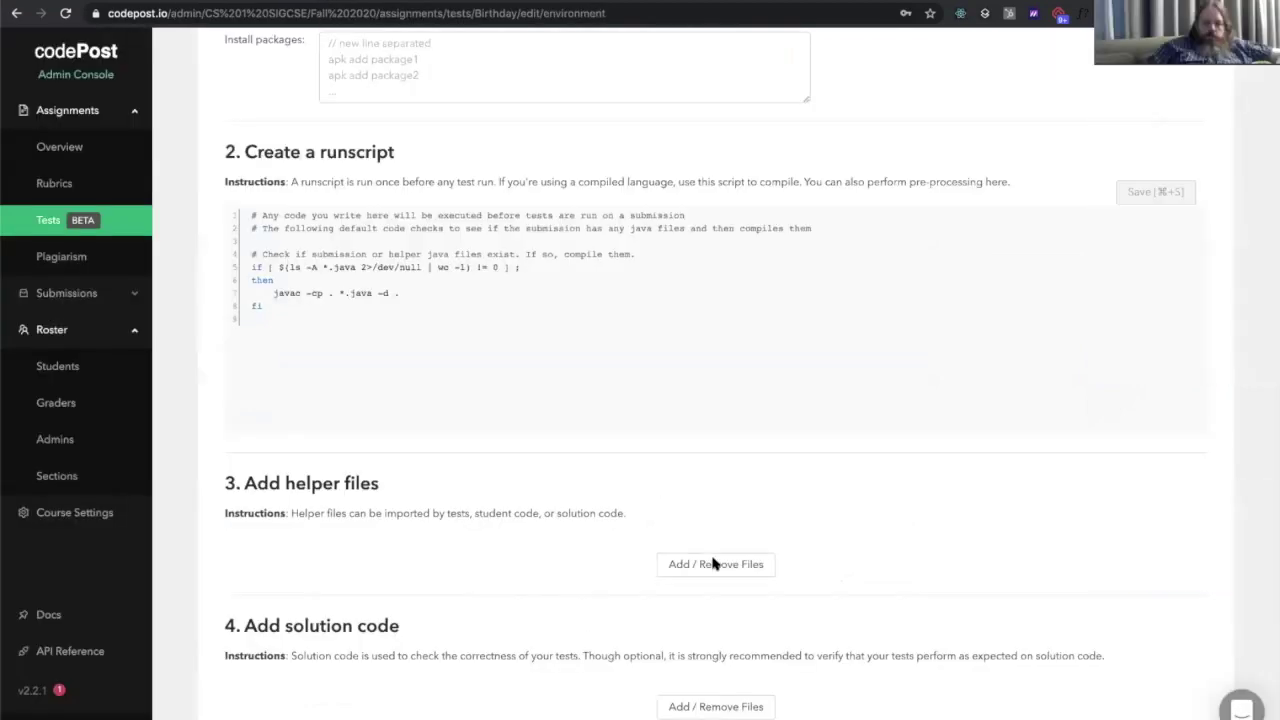
Upload 20birthdays.txt from Desktop > birthday as a helper file for the Birthday tests
click(714, 565)
click(425, 360)
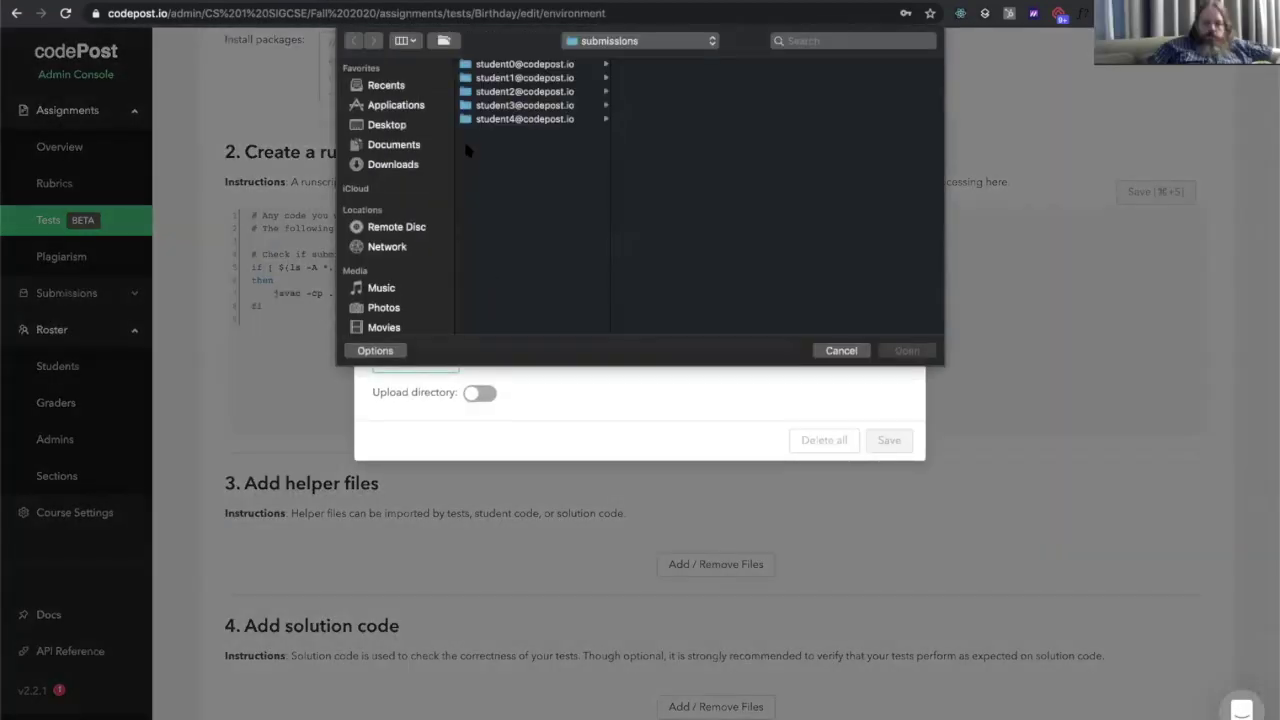
click(600, 40)
click(592, 54)
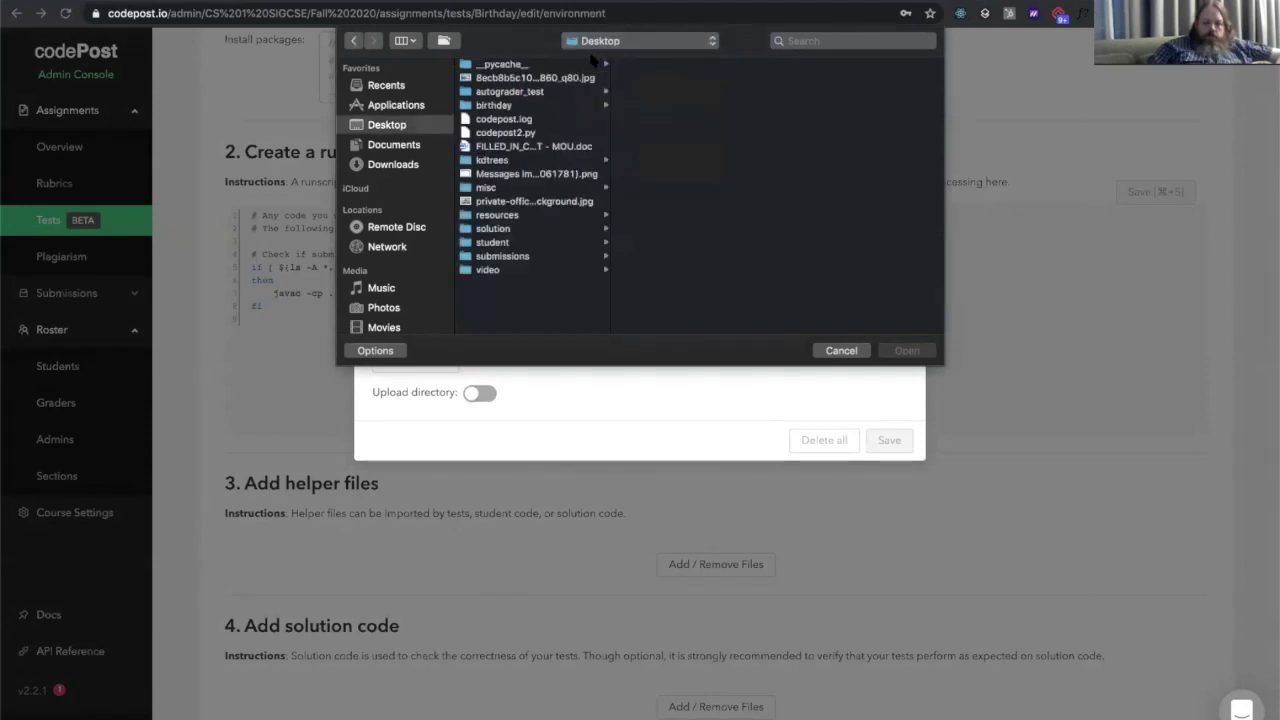
click(527, 106)
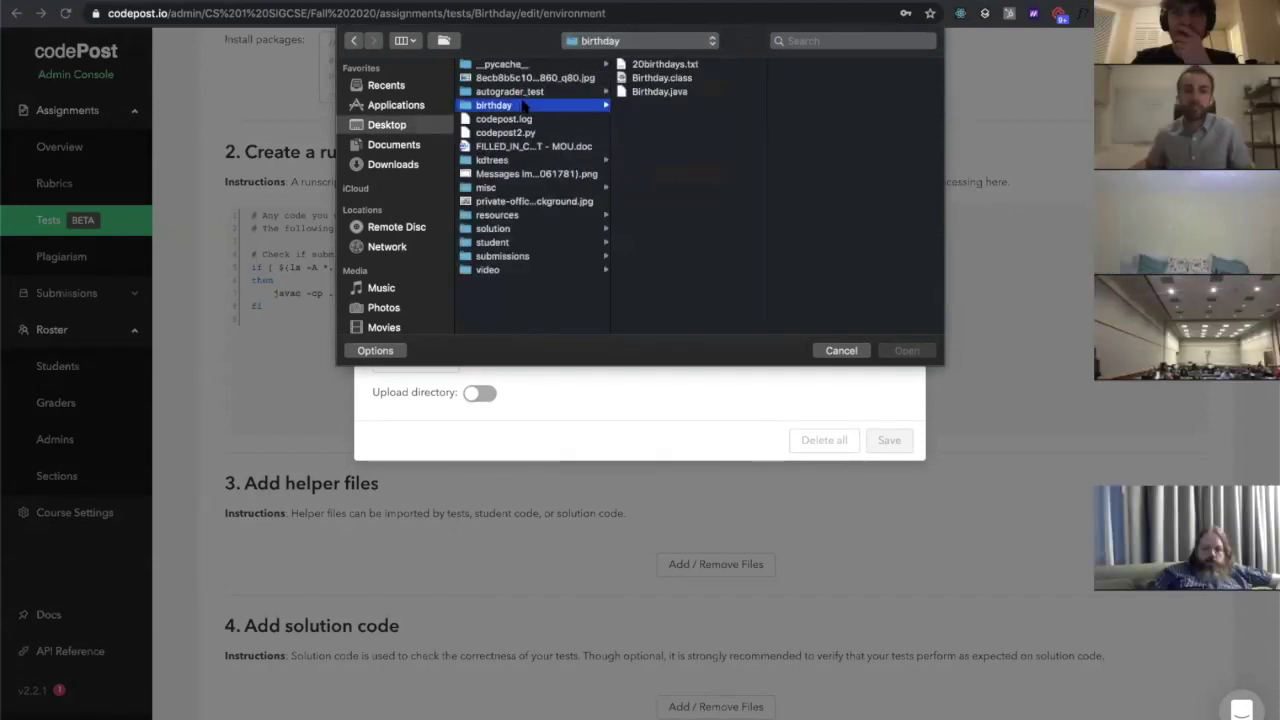
click(658, 66)
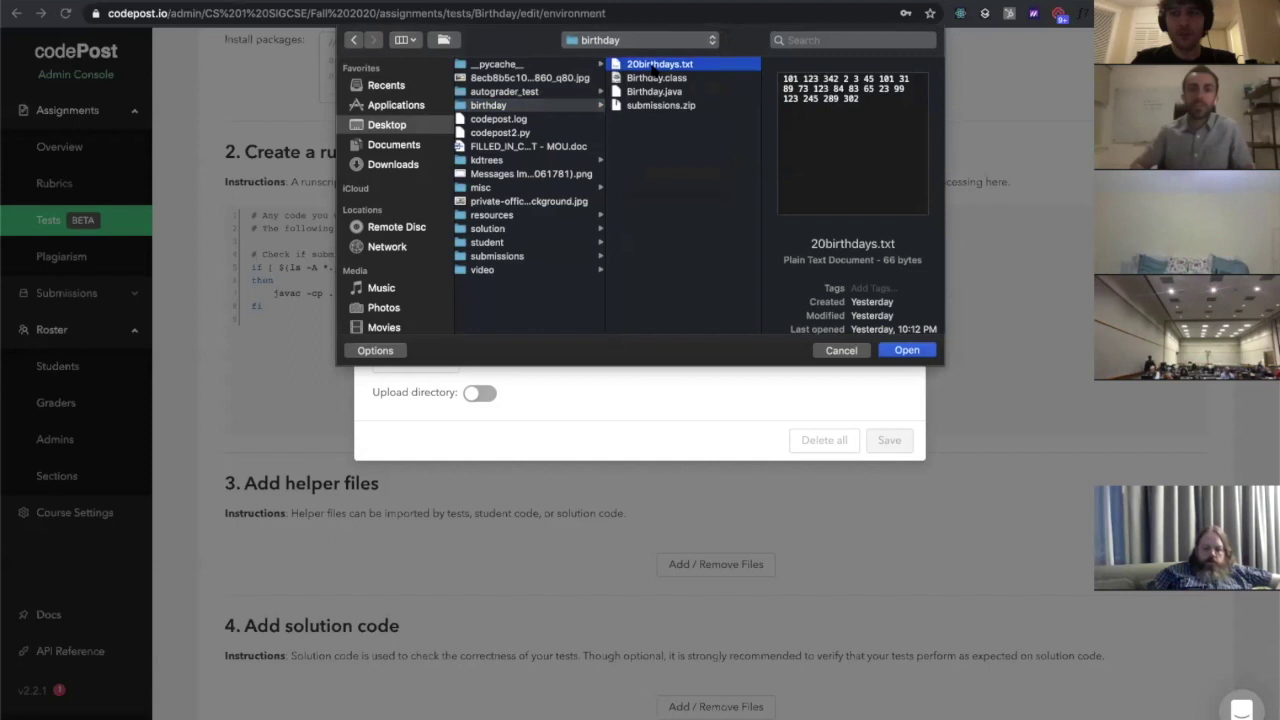
key(Return)
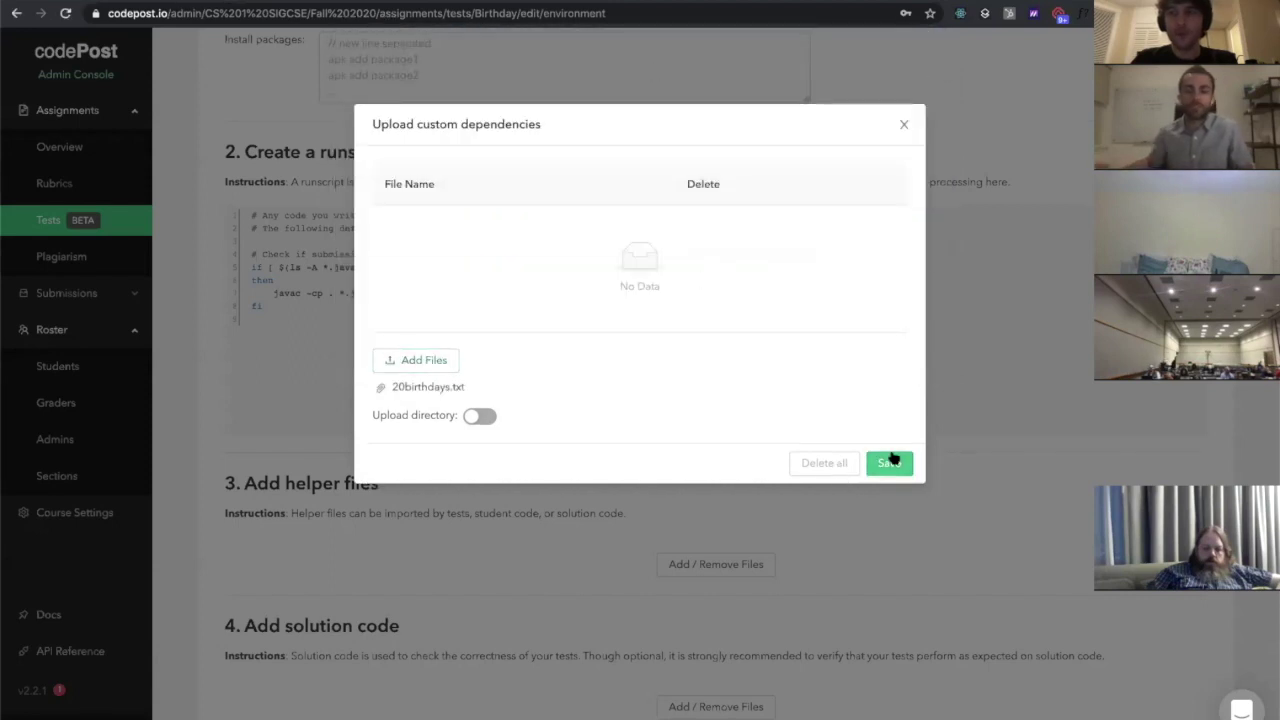
click(889, 462)
Scroll to Add solution code and open its Add / Remove Files upload dialog
scroll(670, 418, down, 2)
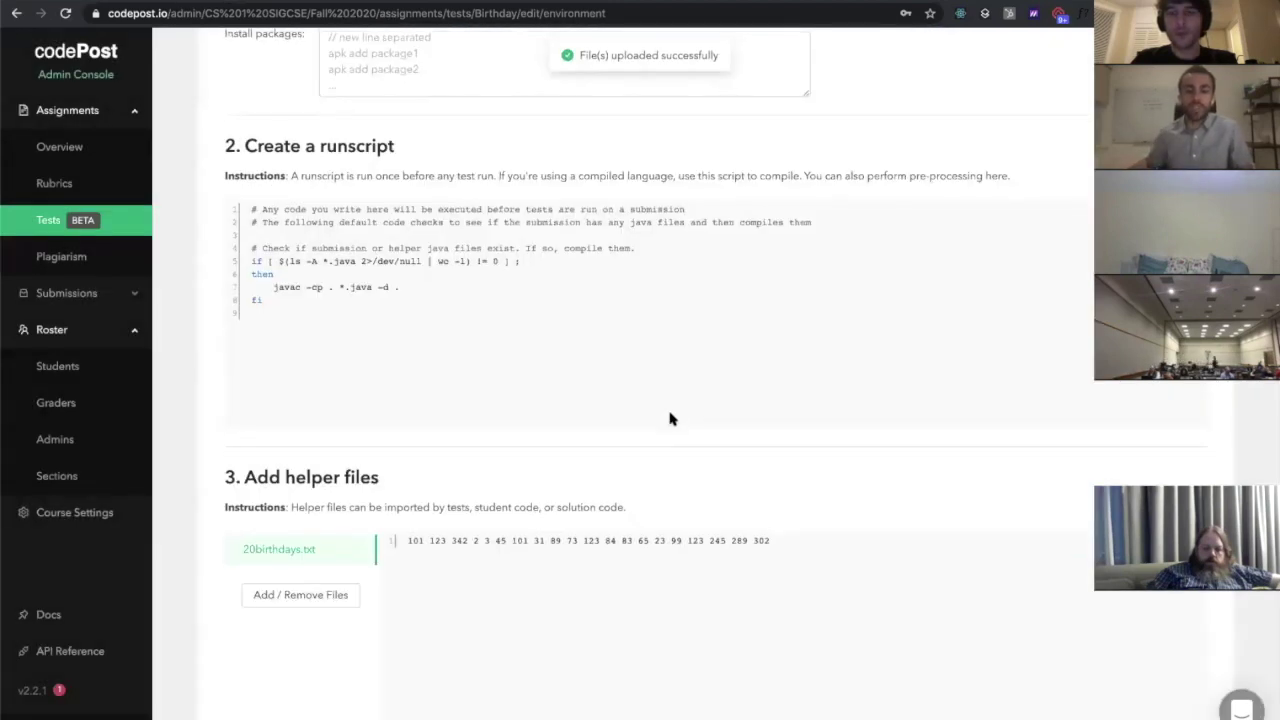
scroll(671, 417, down, 2)
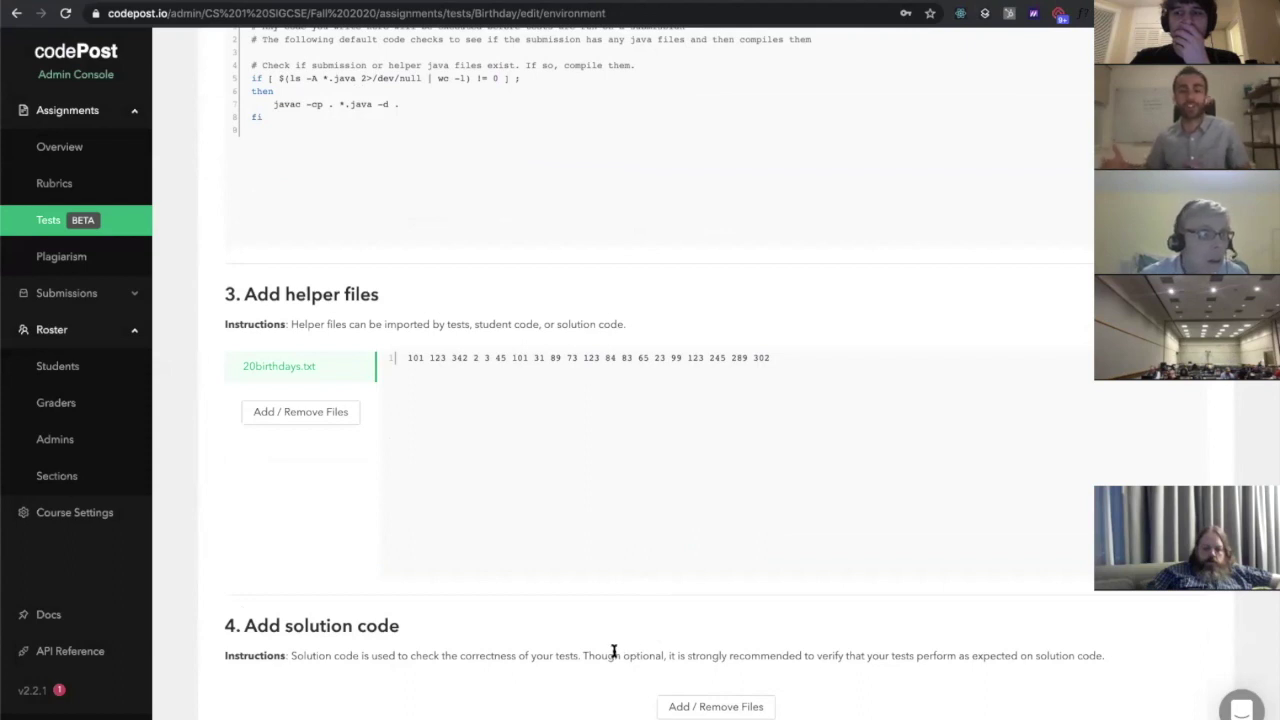
click(709, 704)
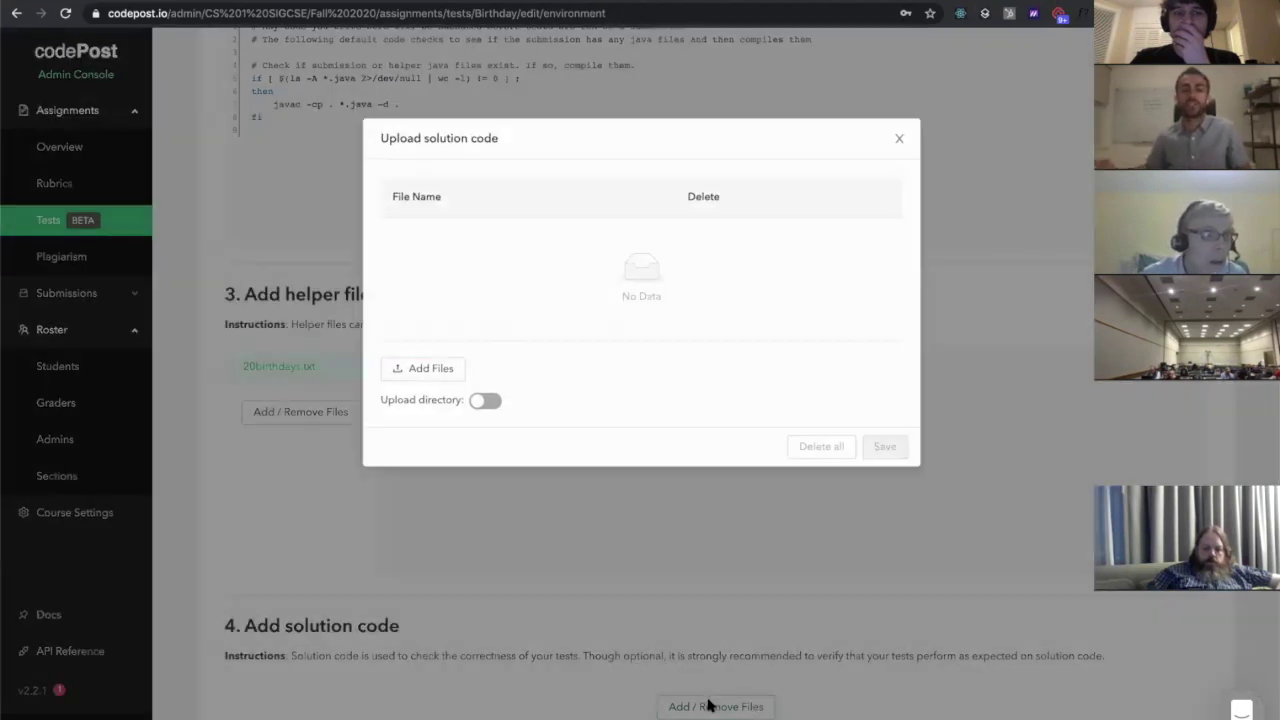
Upload Birthday.java from the birthday folder as the assignment's solution code
click(420, 360)
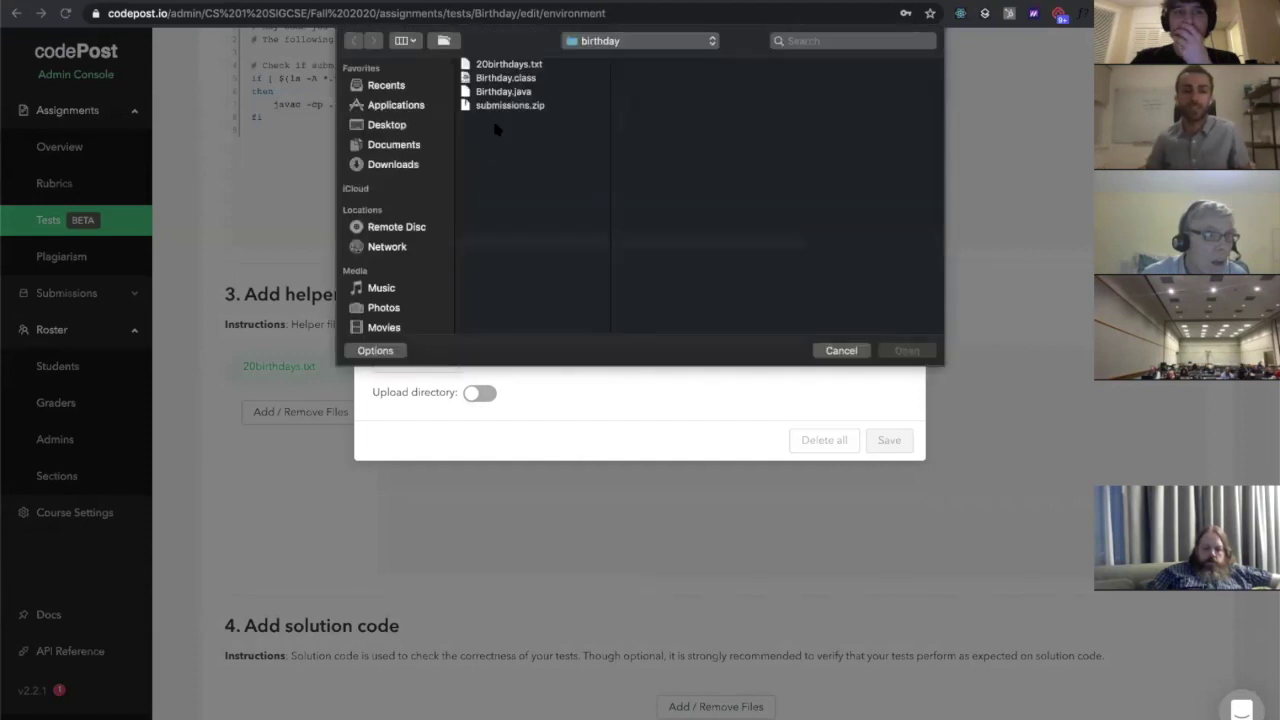
click(508, 91)
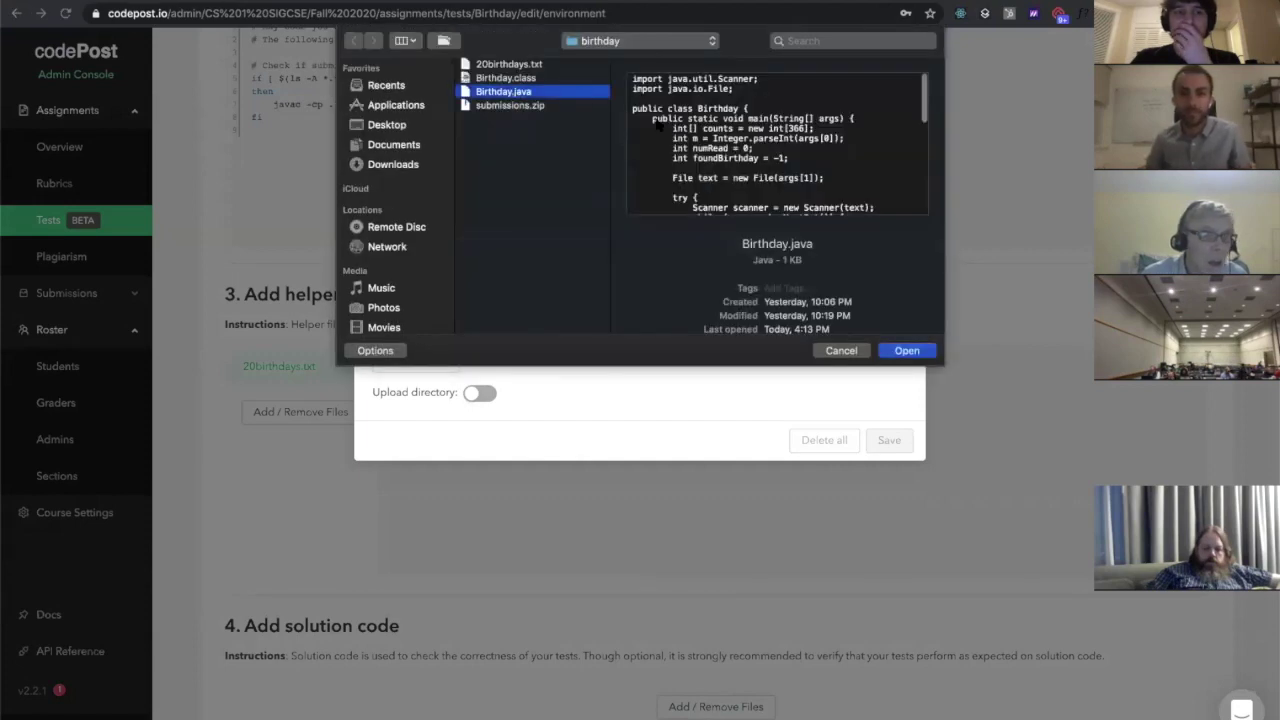
scroll(657, 124, down, 2)
scroll(722, 137, down, 10)
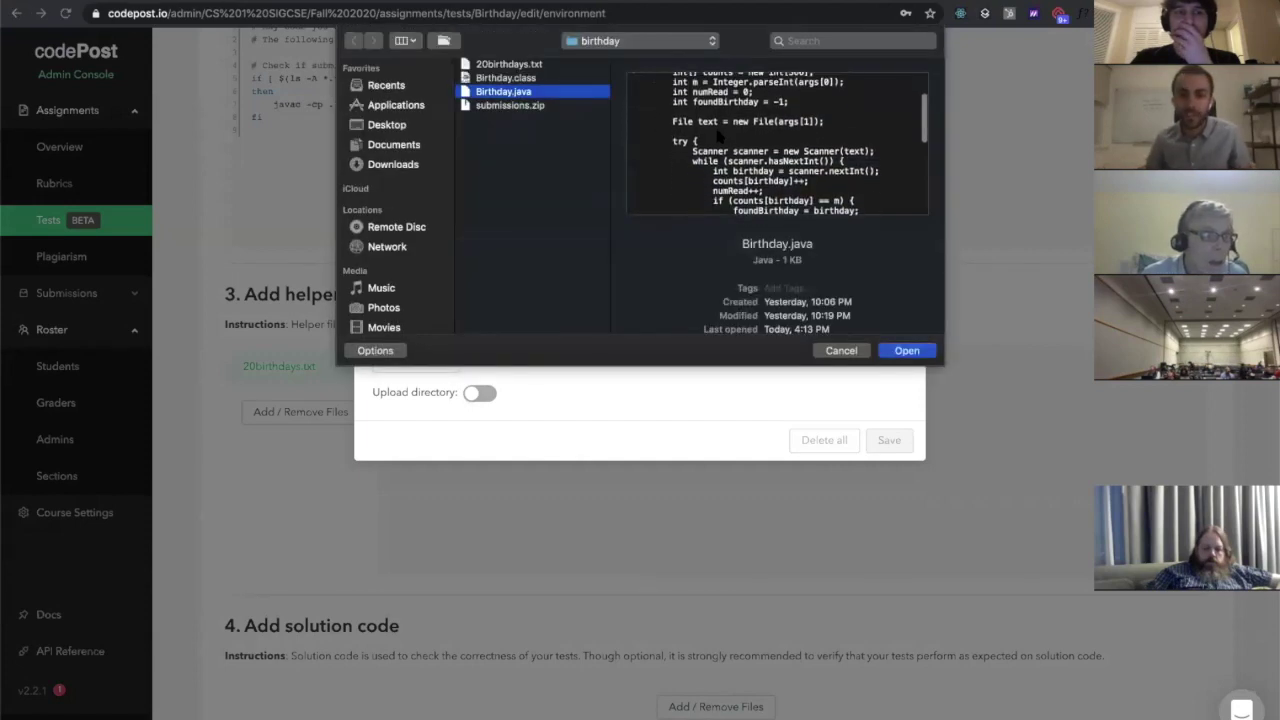
click(906, 349)
click(905, 466)
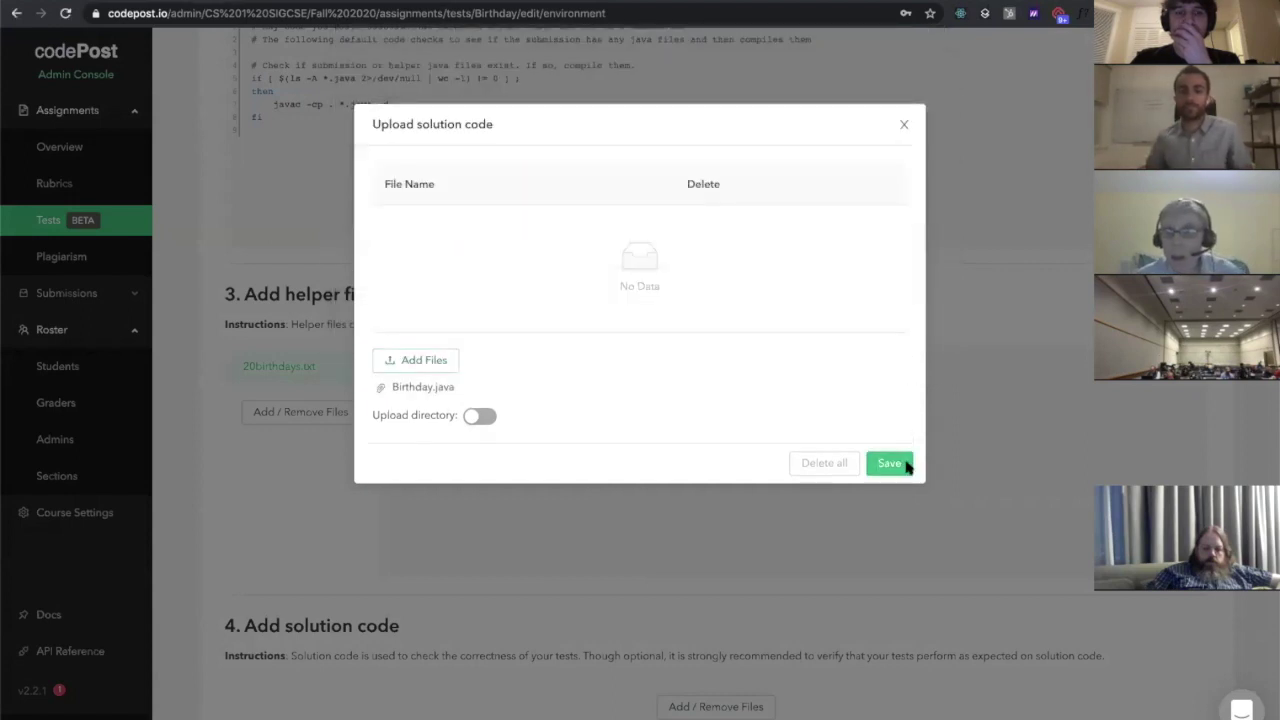
scroll(626, 428, down, 2)
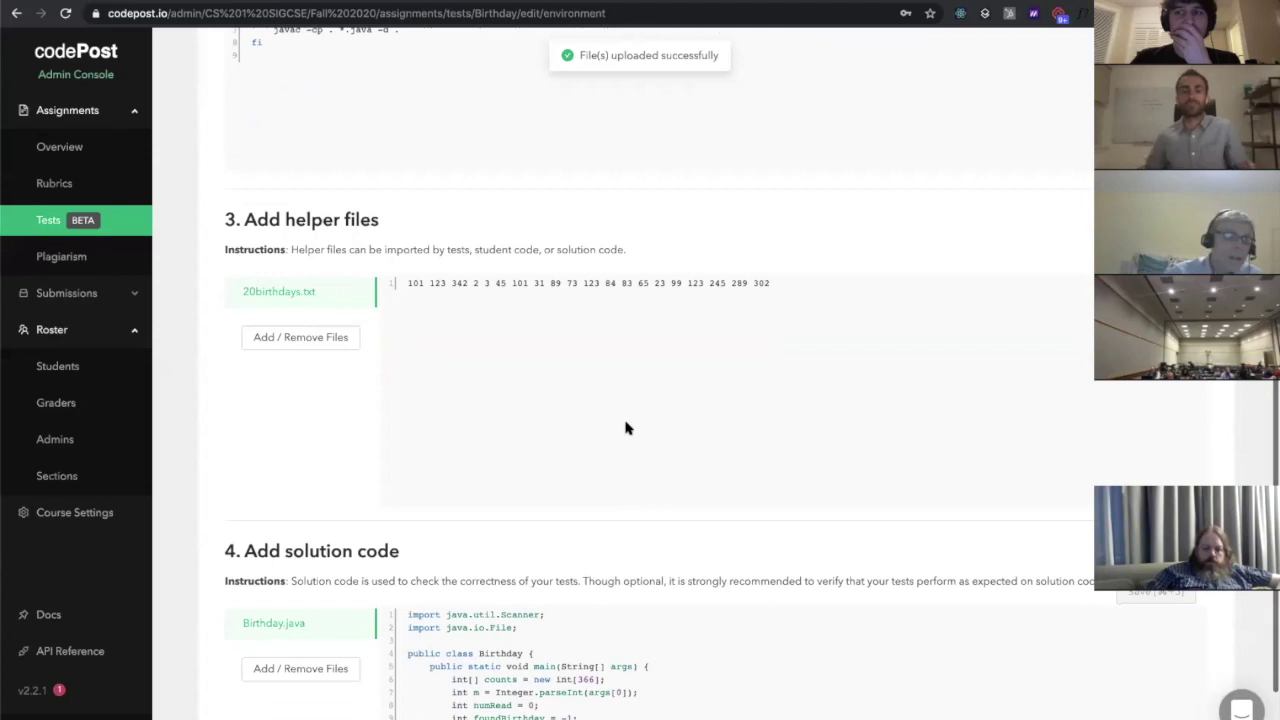
scroll(626, 428, down, 3)
scroll(626, 428, up, 10)
scroll(626, 428, up, 5)
scroll(457, 383, down, 3)
scroll(460, 388, up, 2)
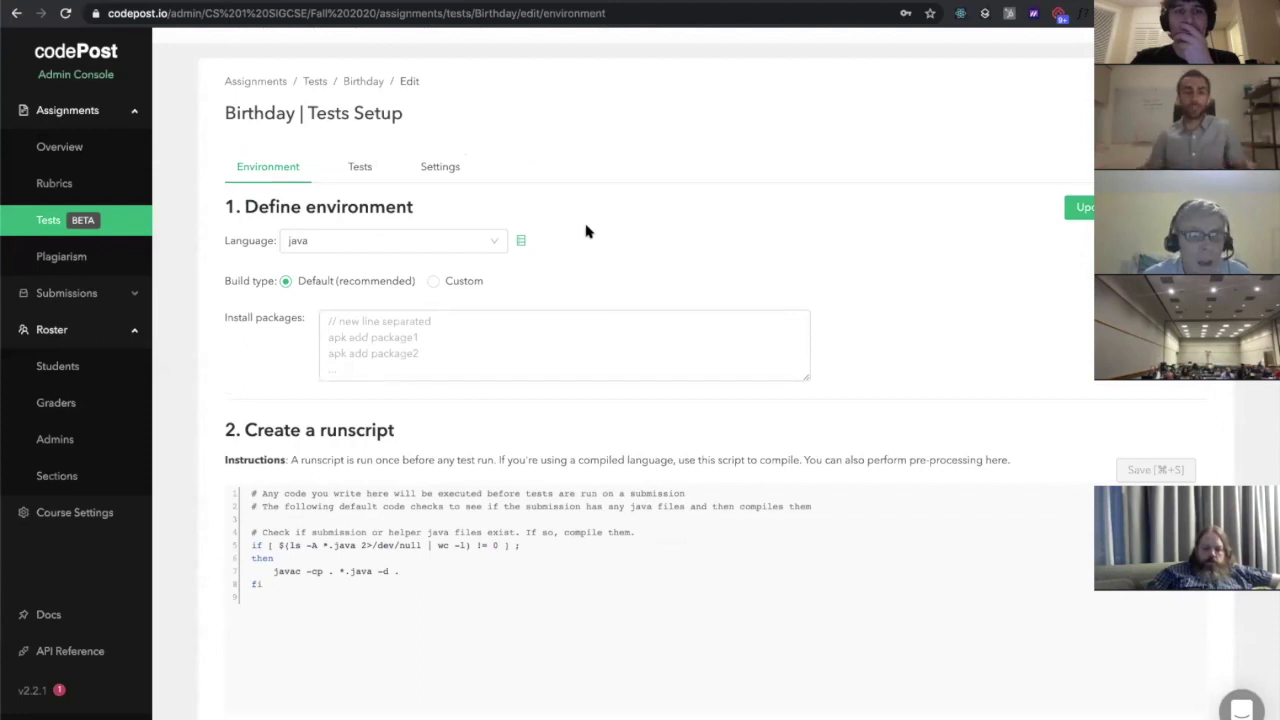
scroll(662, 269, down, 2)
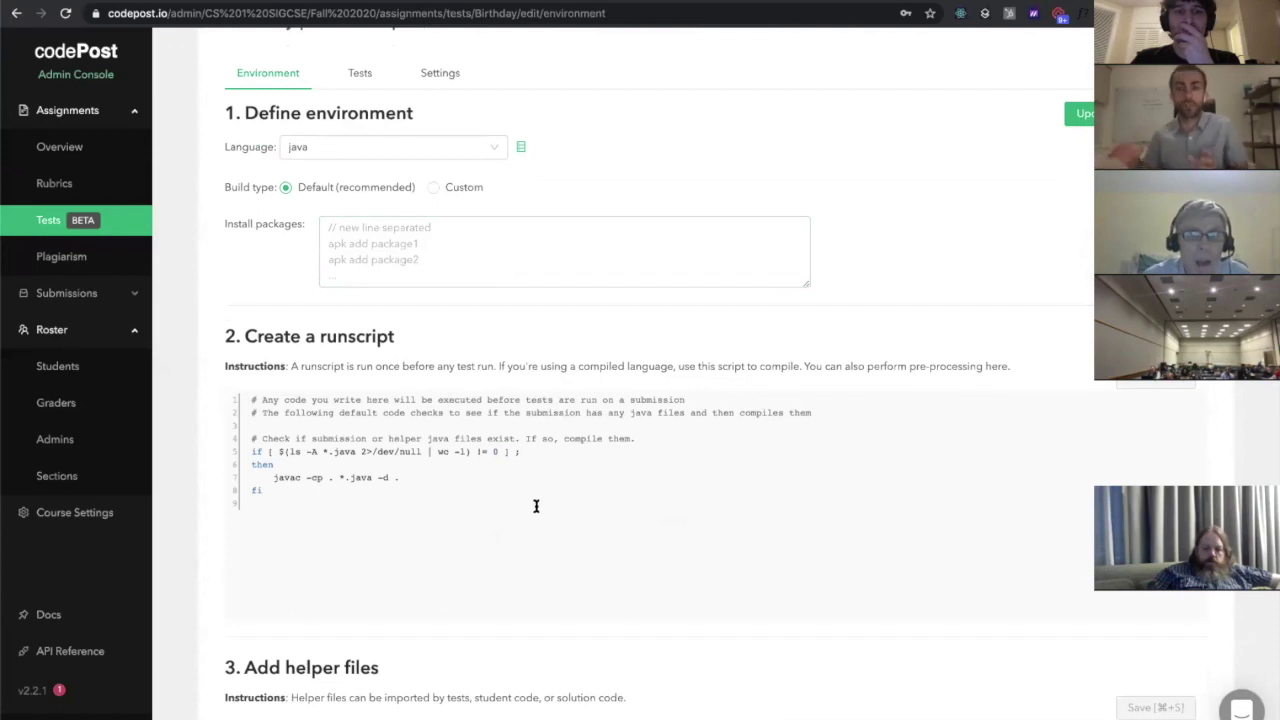
scroll(536, 506, down, 2)
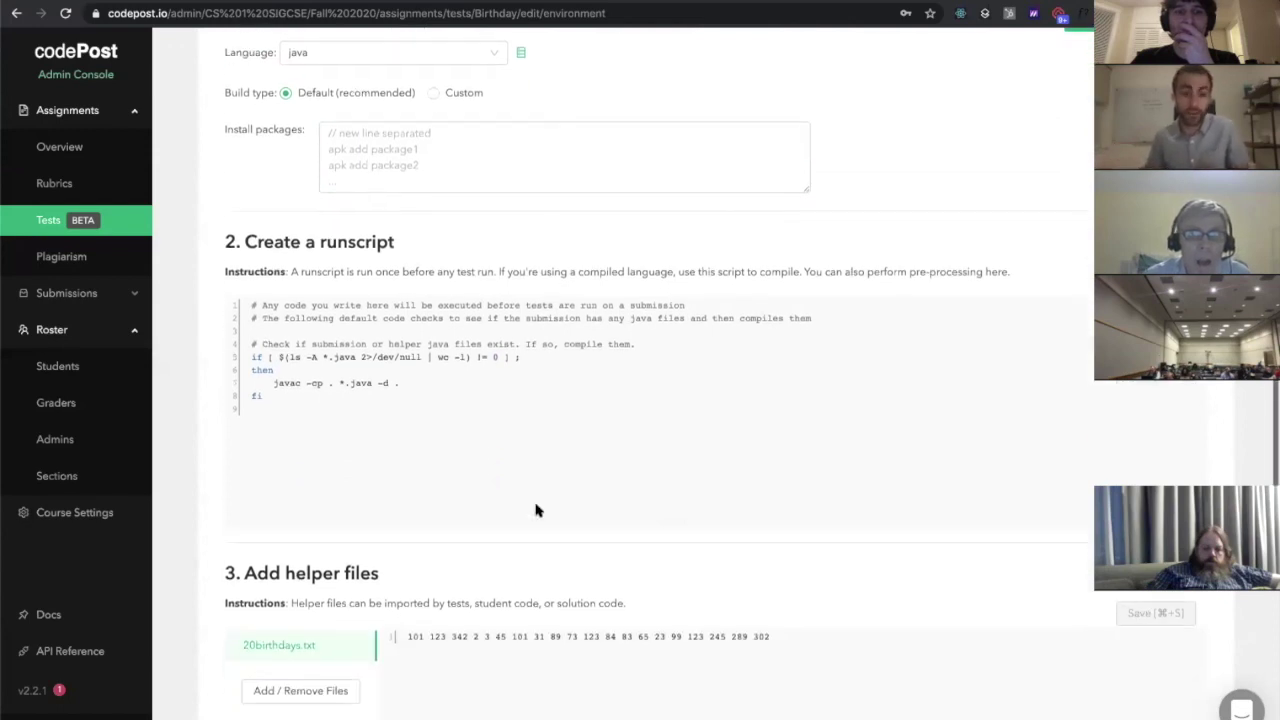
scroll(535, 510, down, 2)
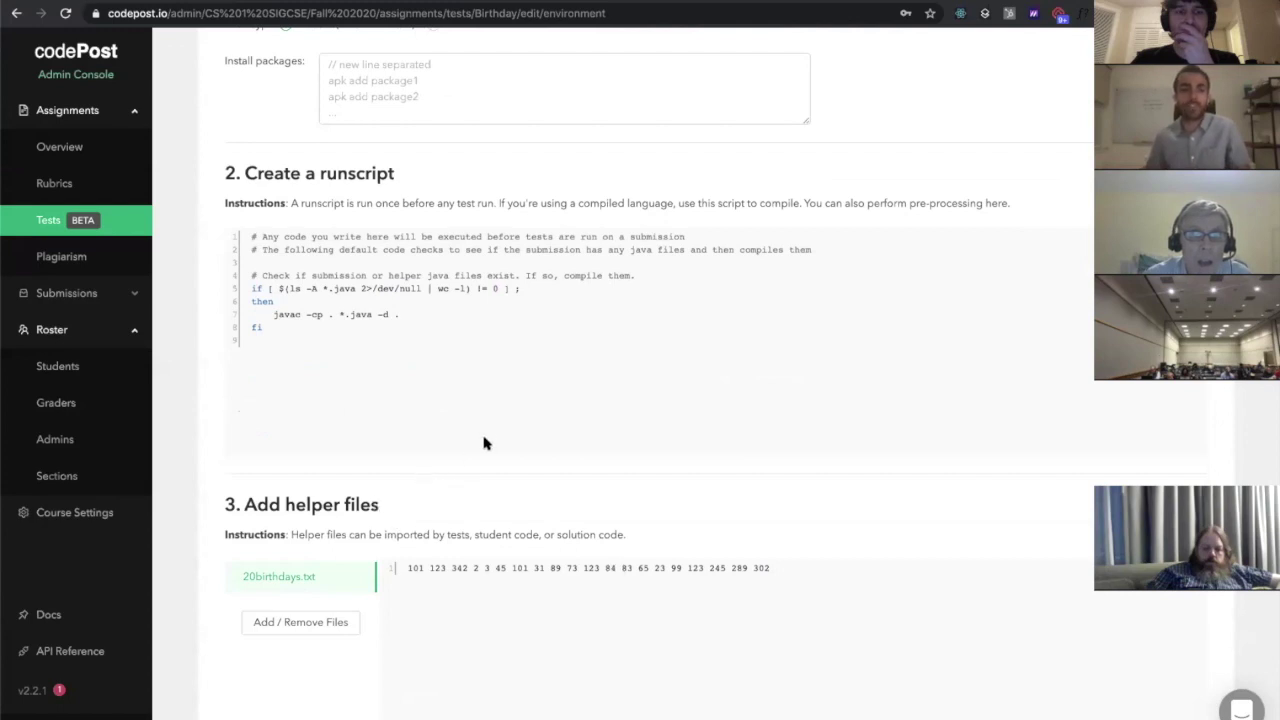
scroll(486, 443, down, 7)
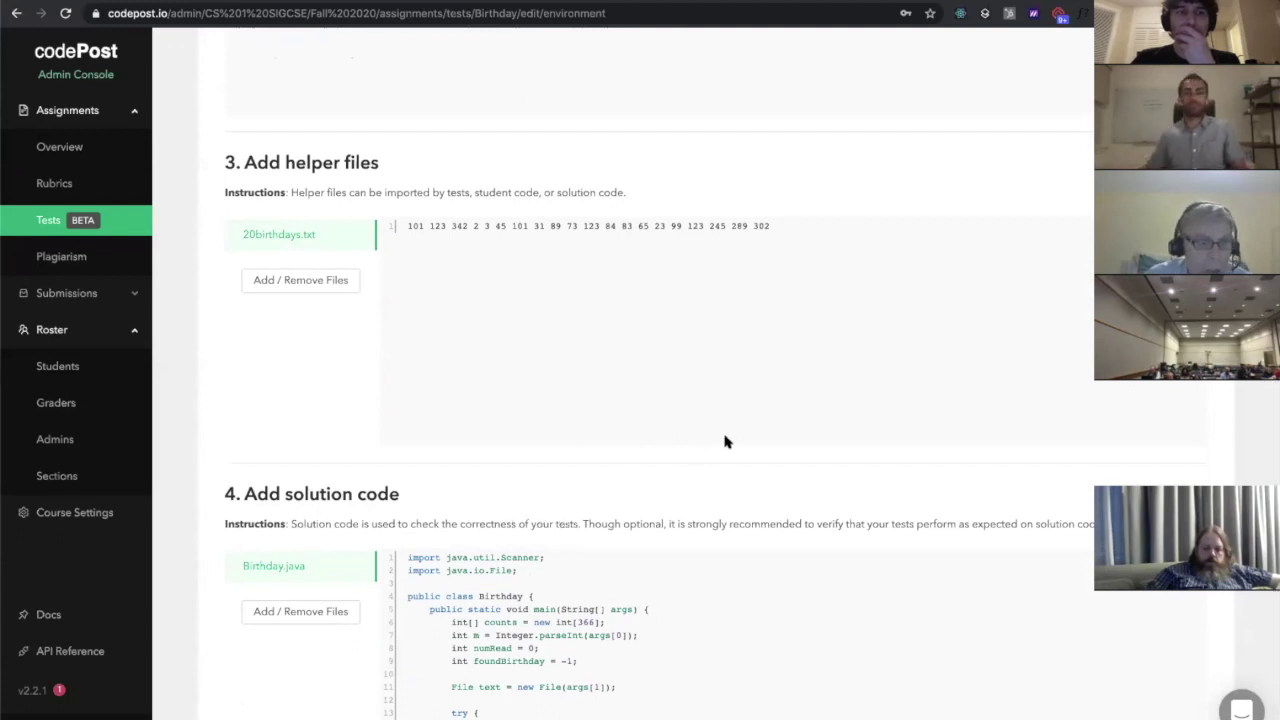
scroll(726, 442, up, 5)
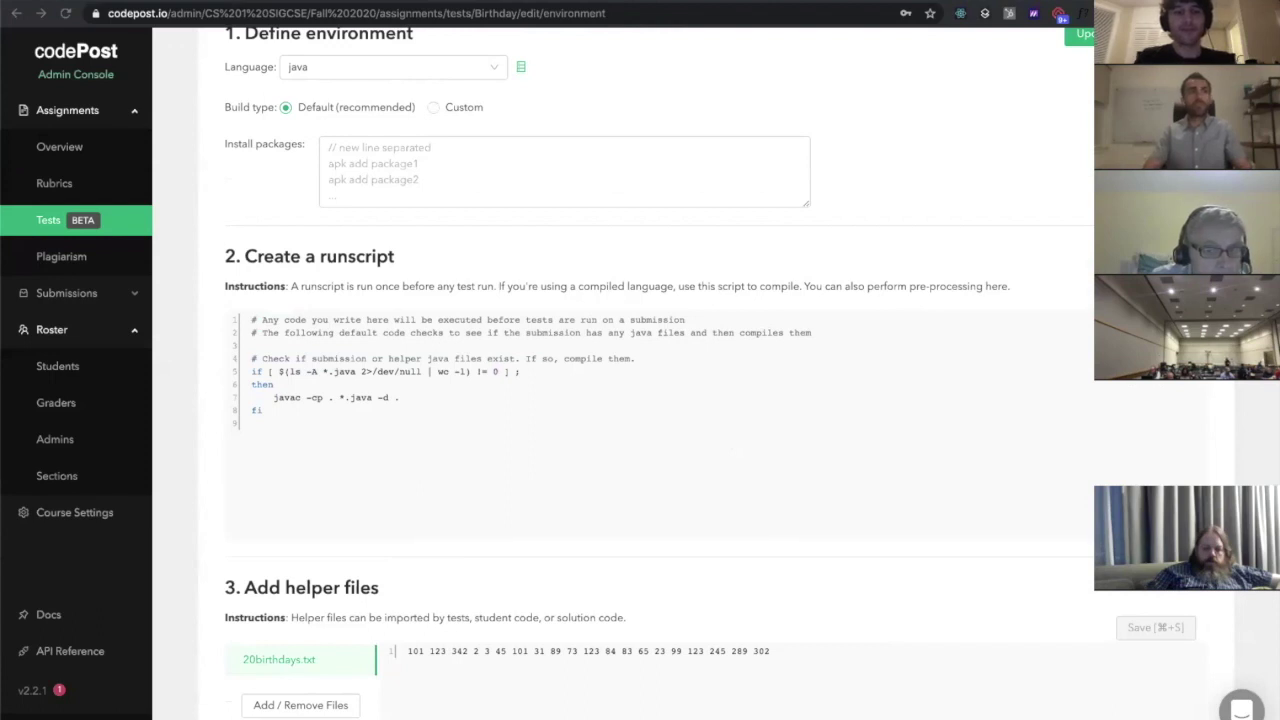
scroll(577, 328, up, 1)
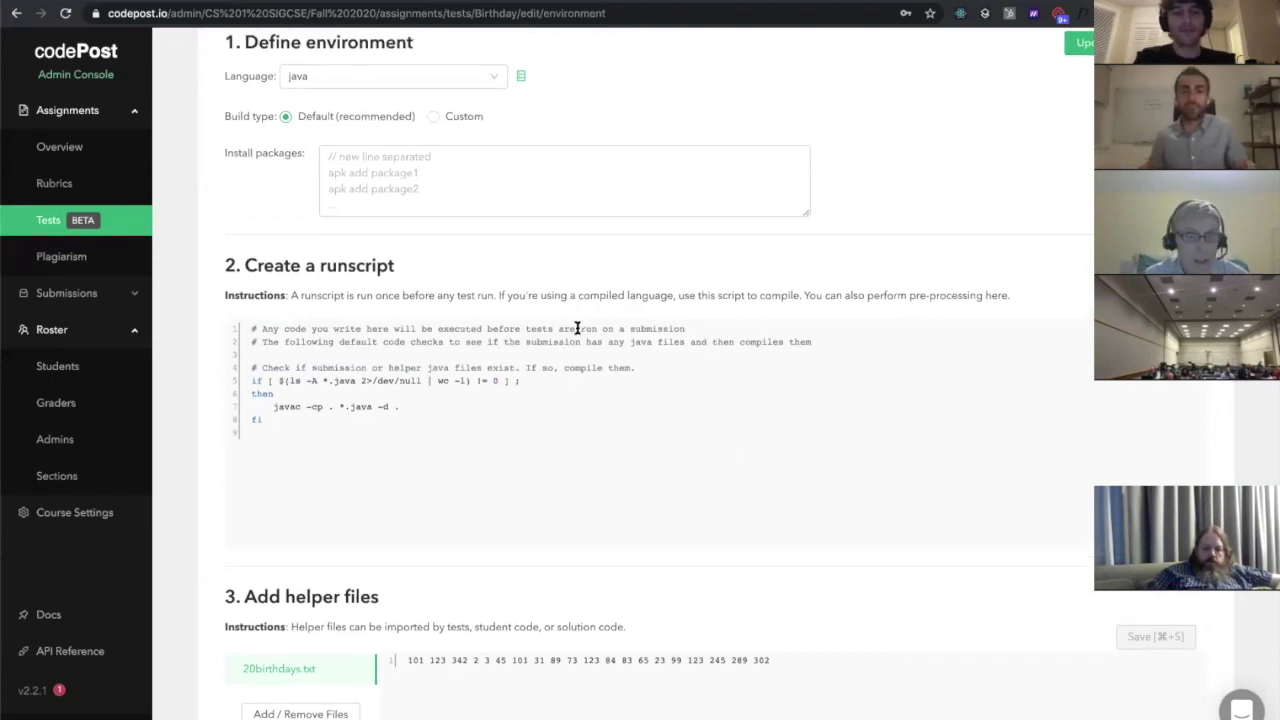
scroll(577, 328, up, 3)
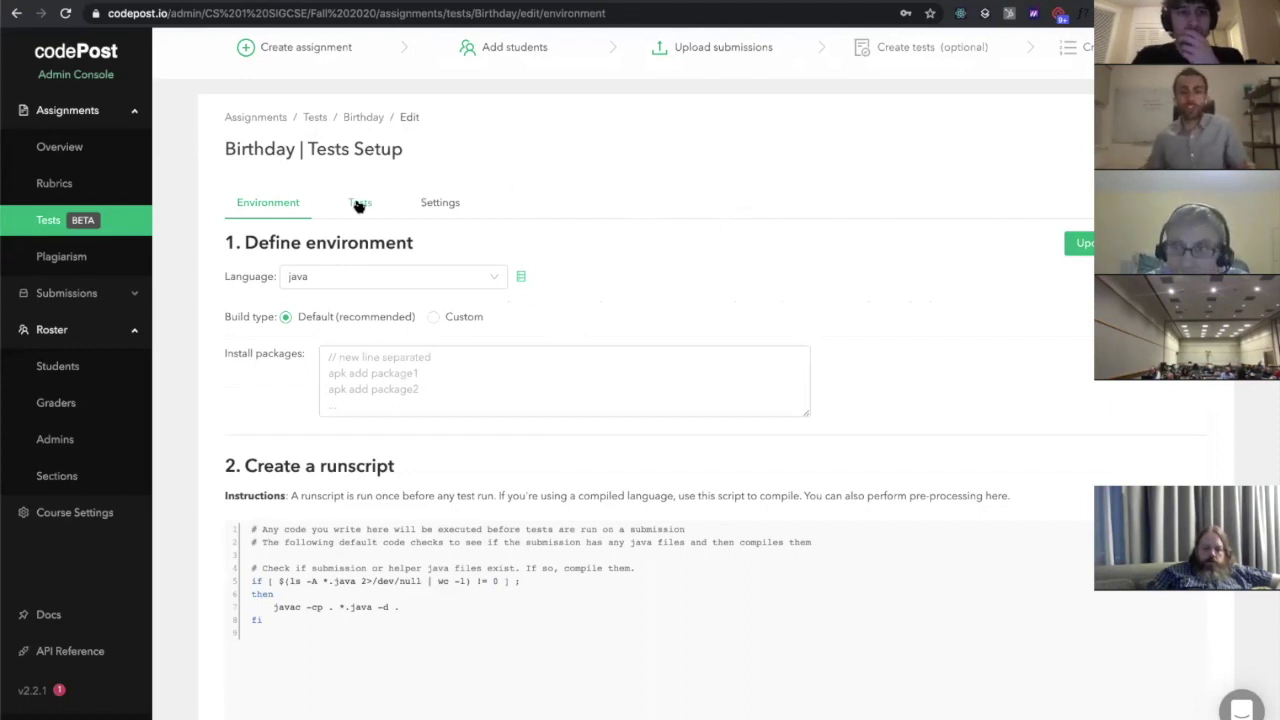
ctrl+scroll(361, 207, up, 5)
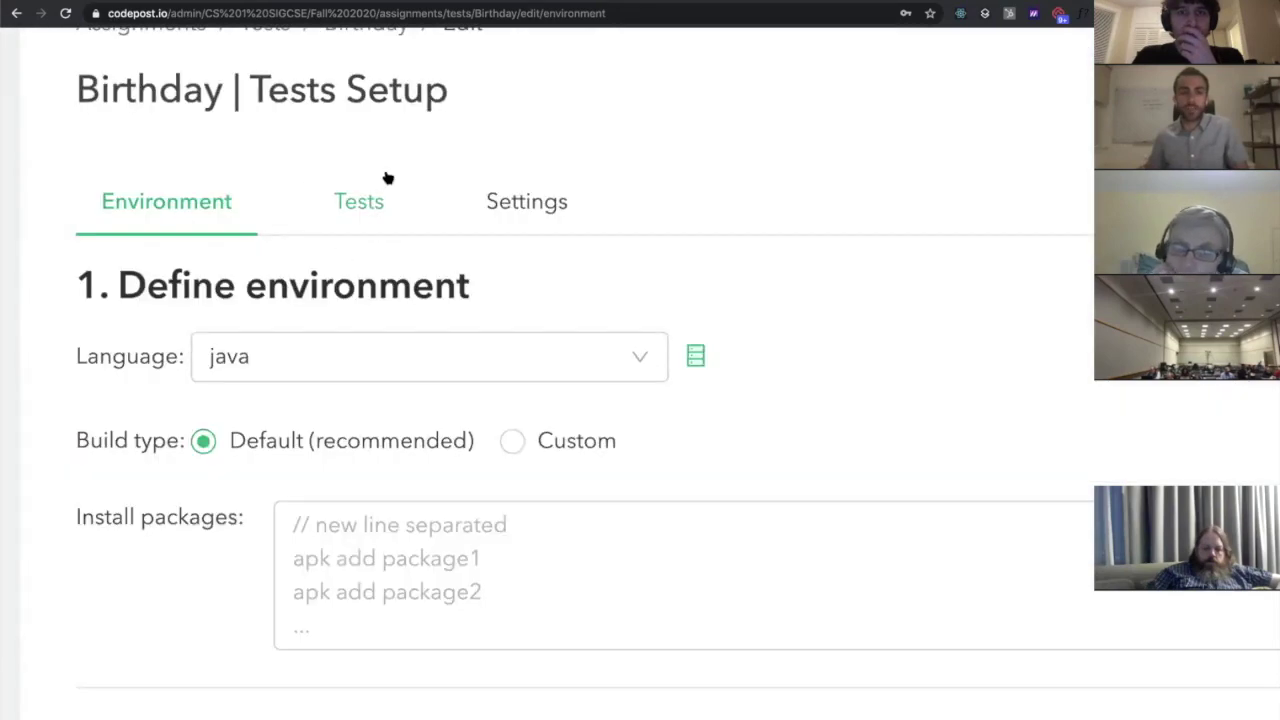
On the Birthday Tests tab, add a category named 'Correctness' and collapse Instructions
click(340, 222)
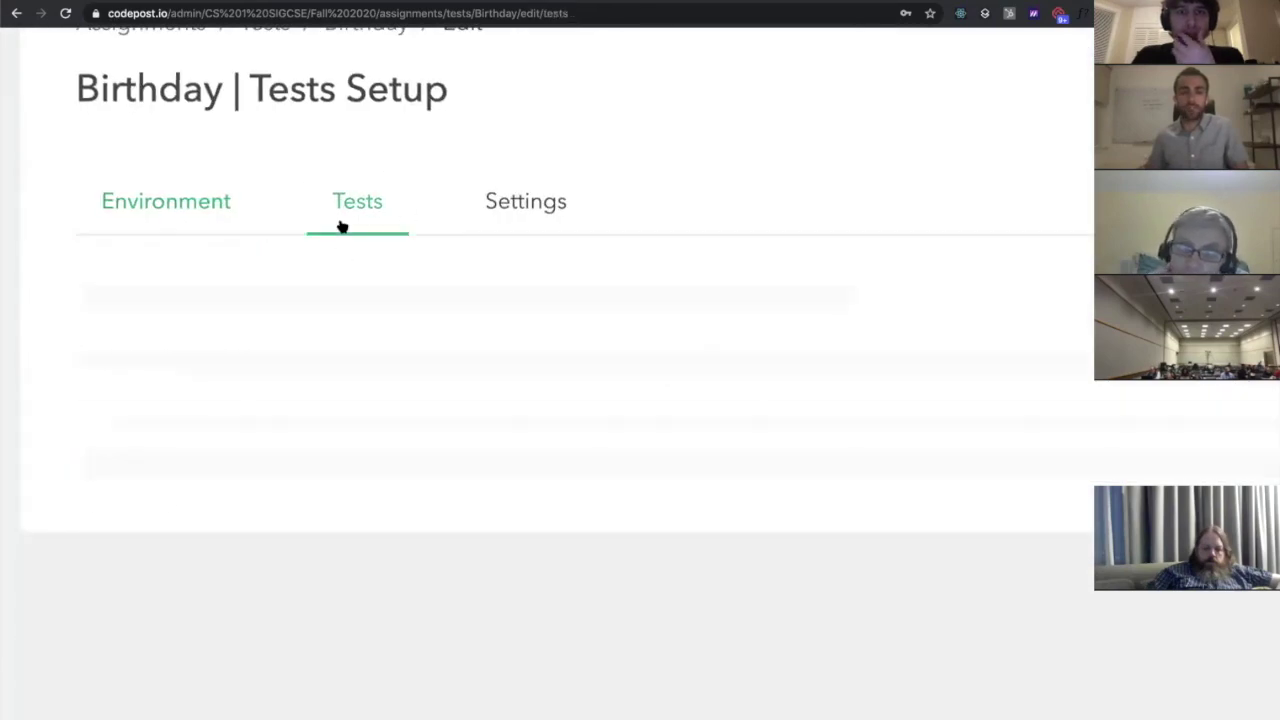
ctrl+scroll(703, 355, down, 5)
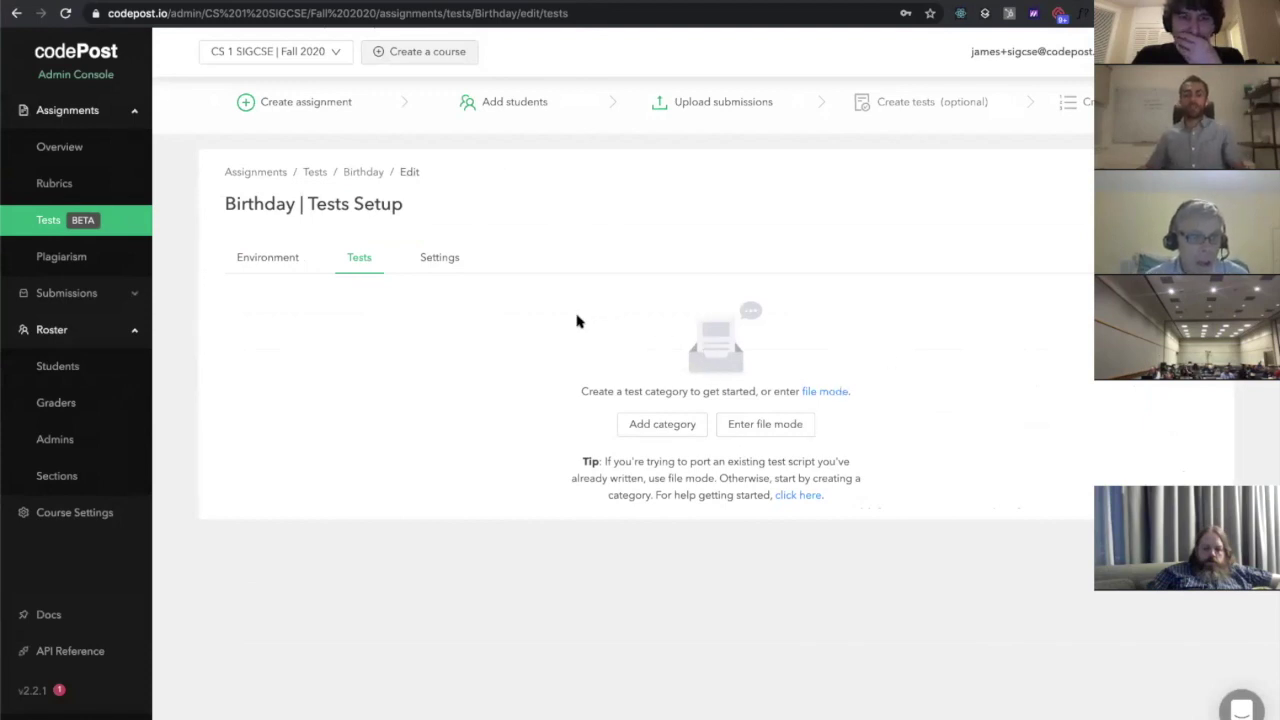
click(652, 428)
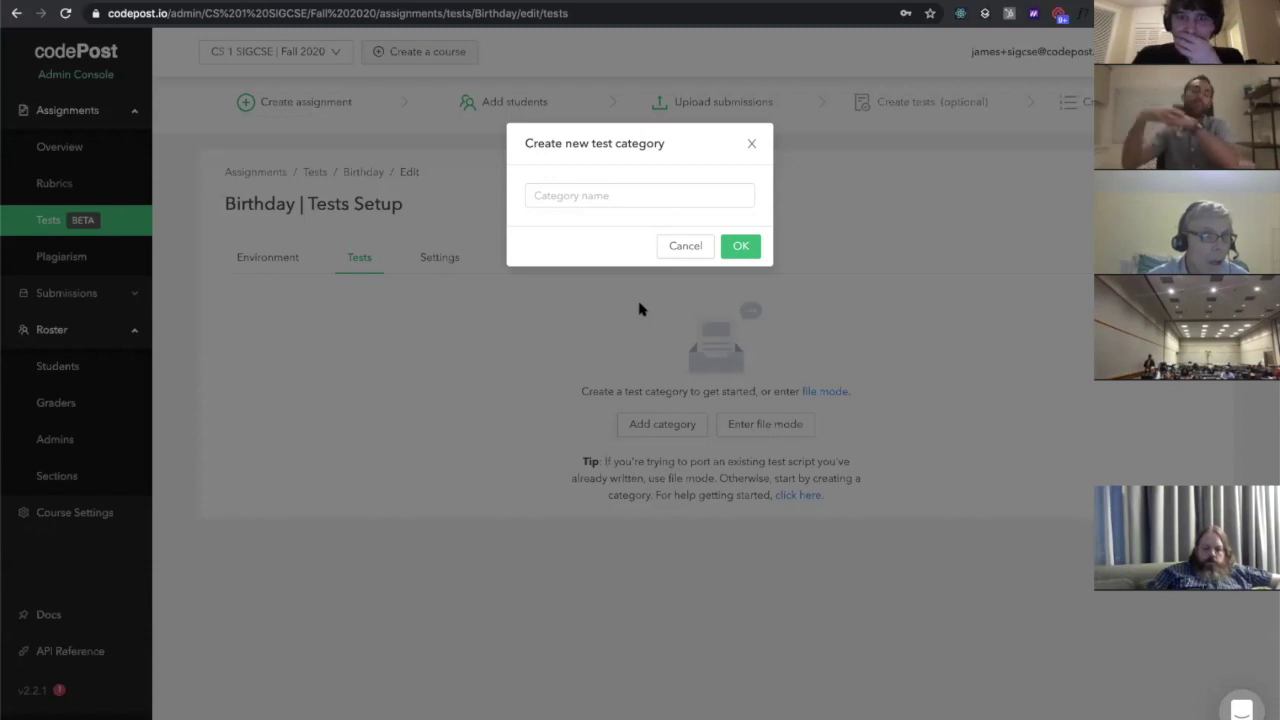
click(591, 193)
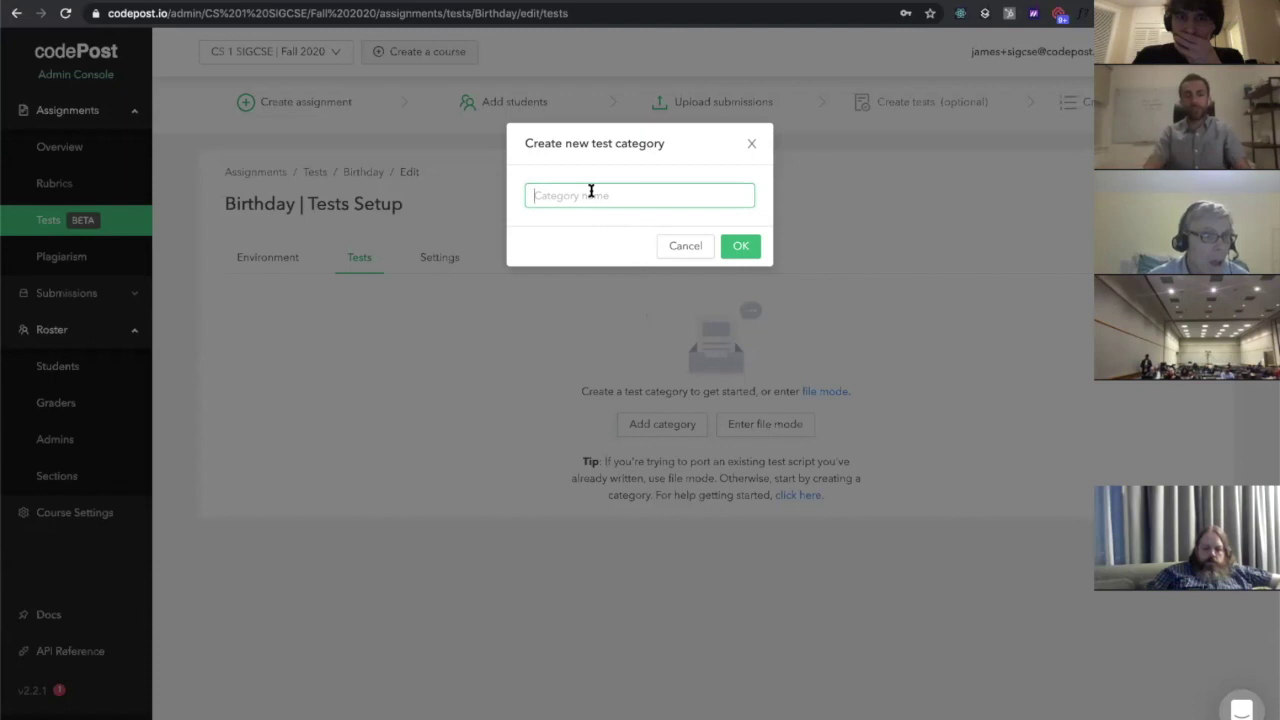
text(Correctne)
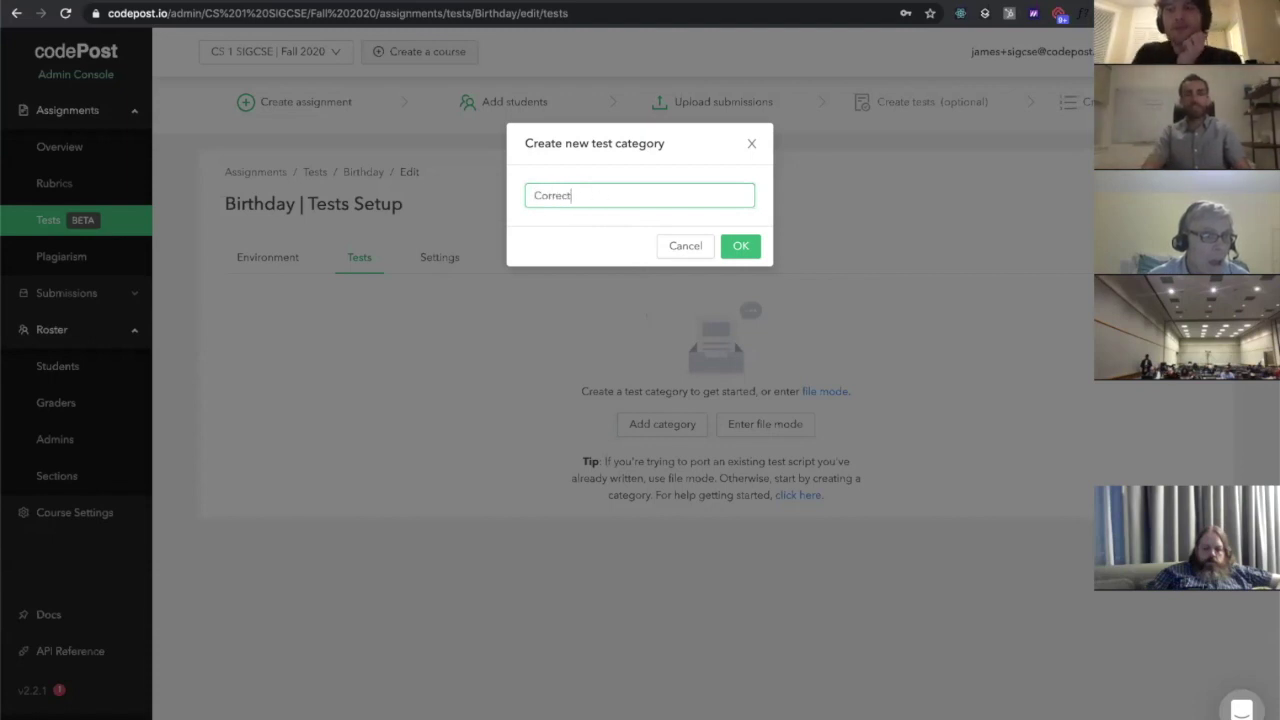
text(ss)
click(741, 248)
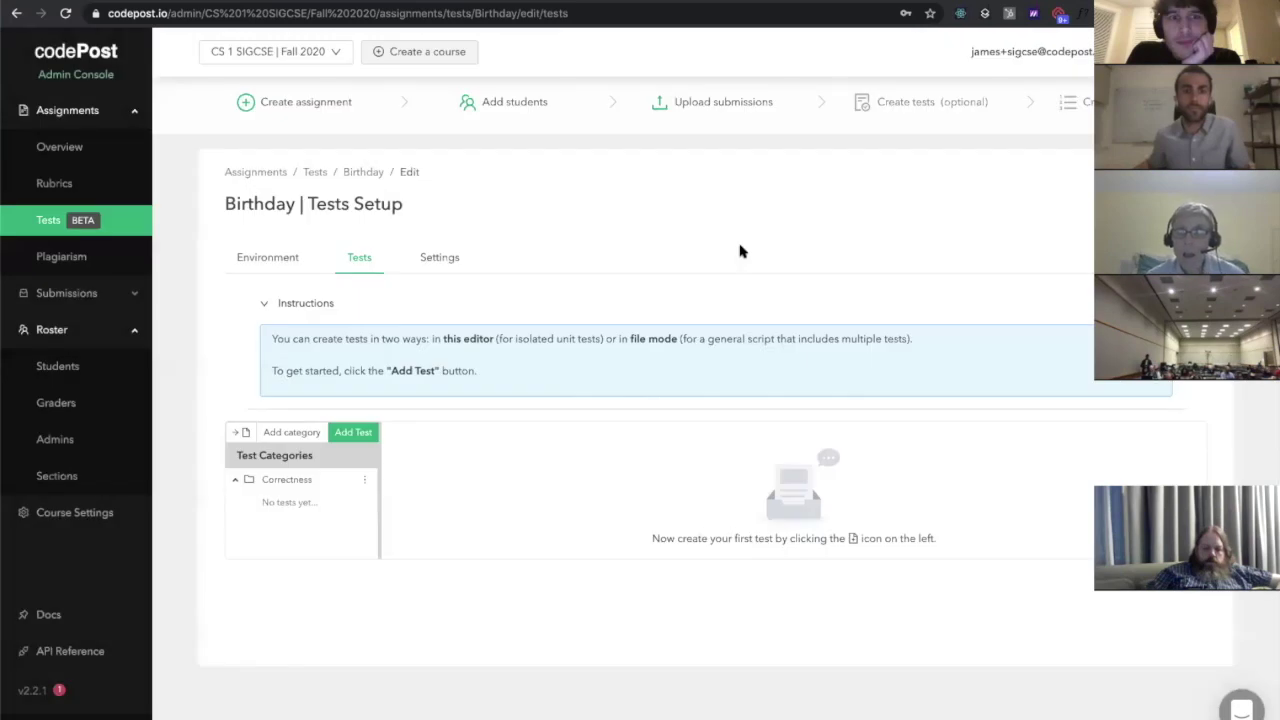
click(272, 303)
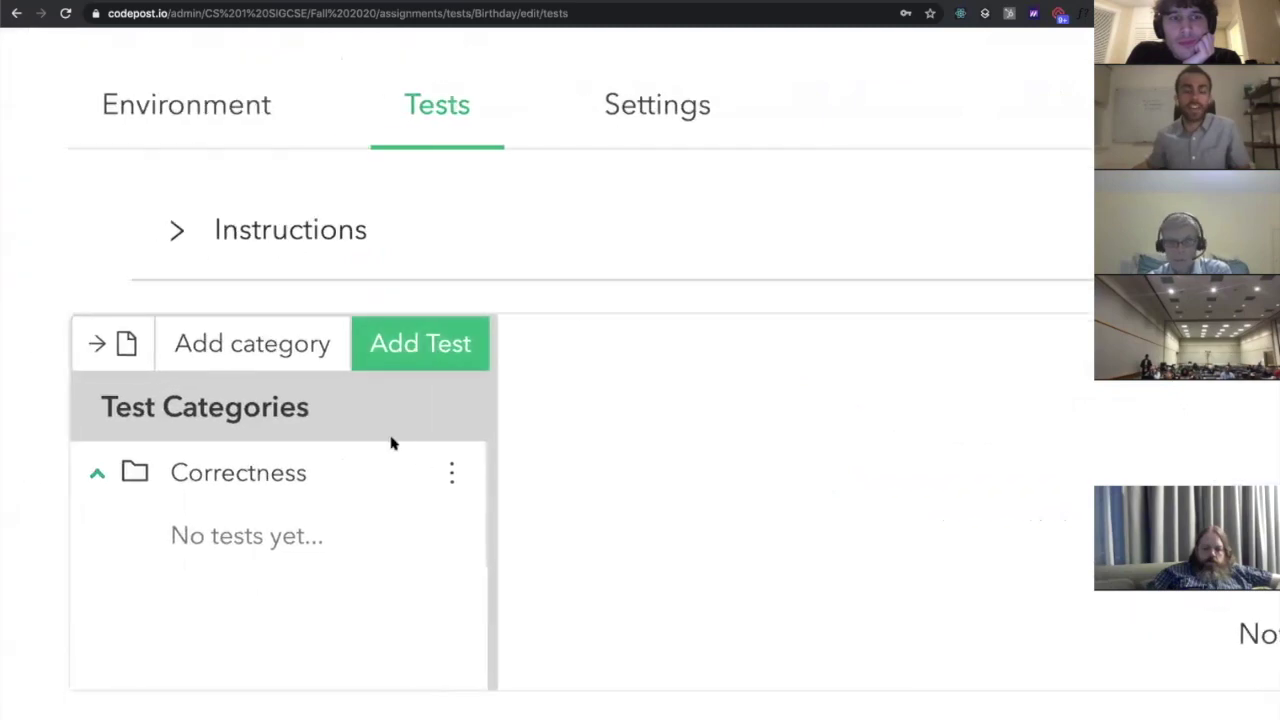
Add an Input / Output test under Correctness, then switch to the Birthday Problem doc
click(409, 362)
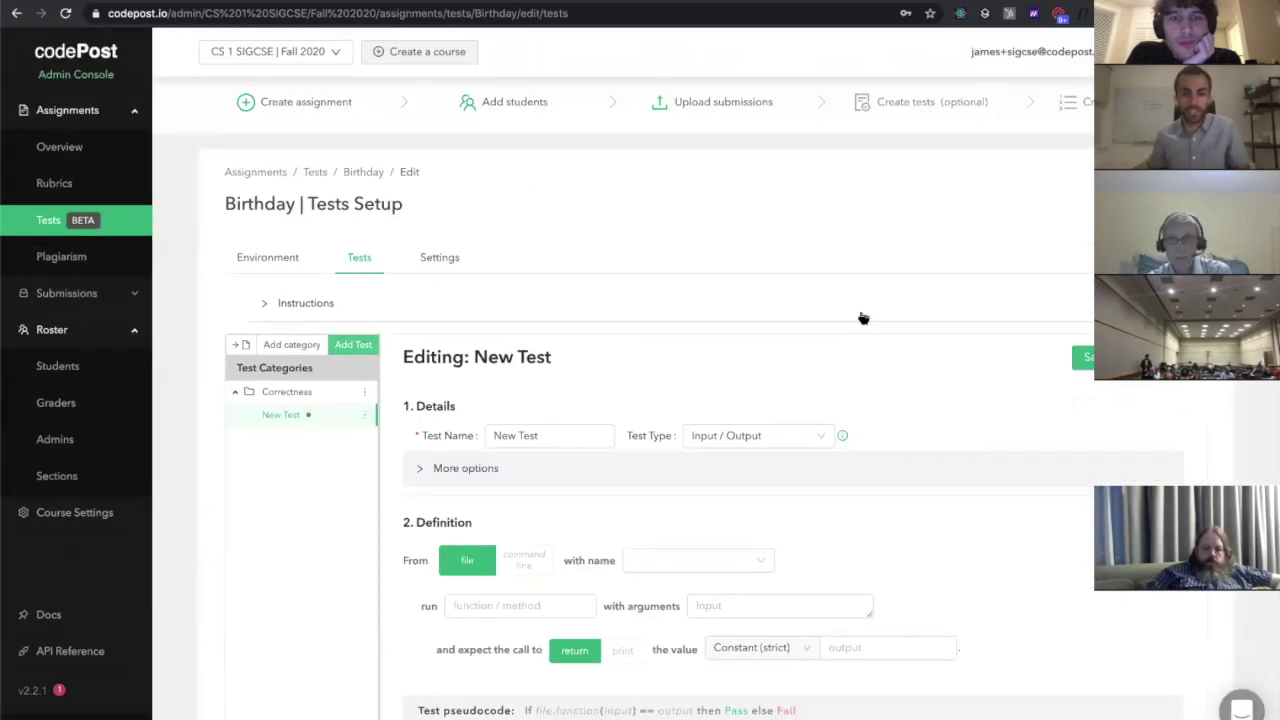
scroll(862, 317, down, 3)
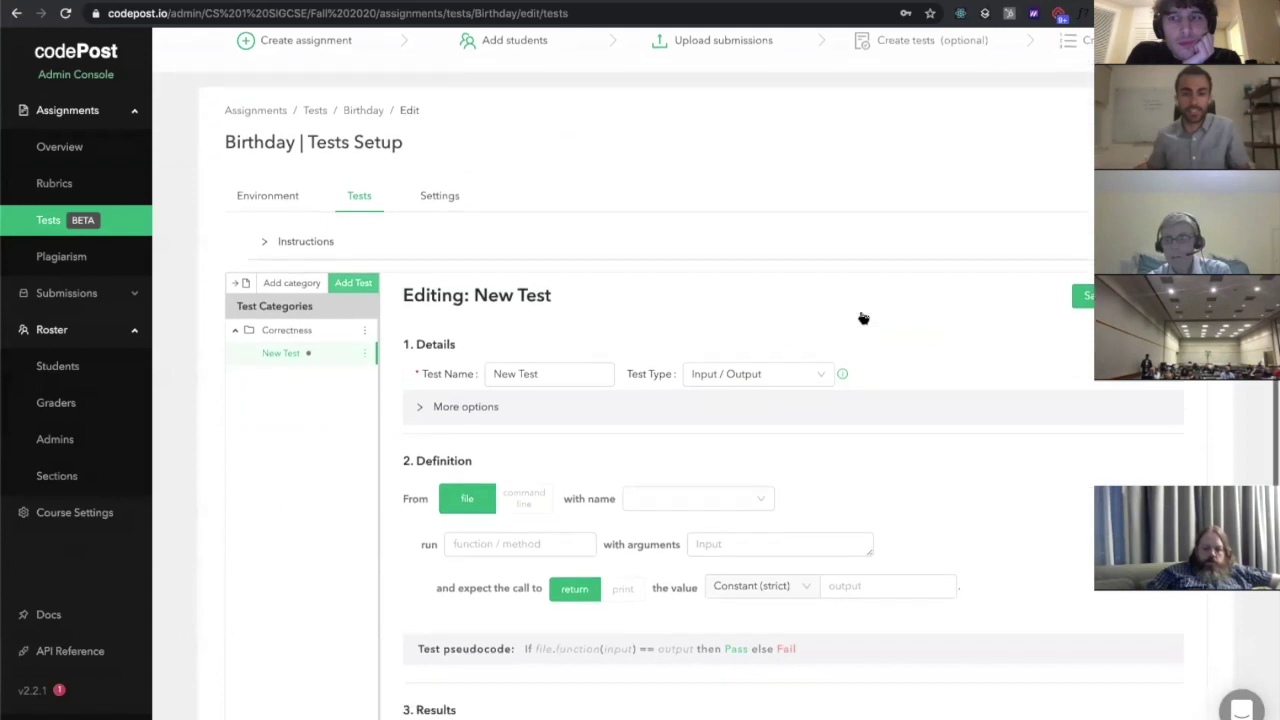
scroll(862, 317, down, 2)
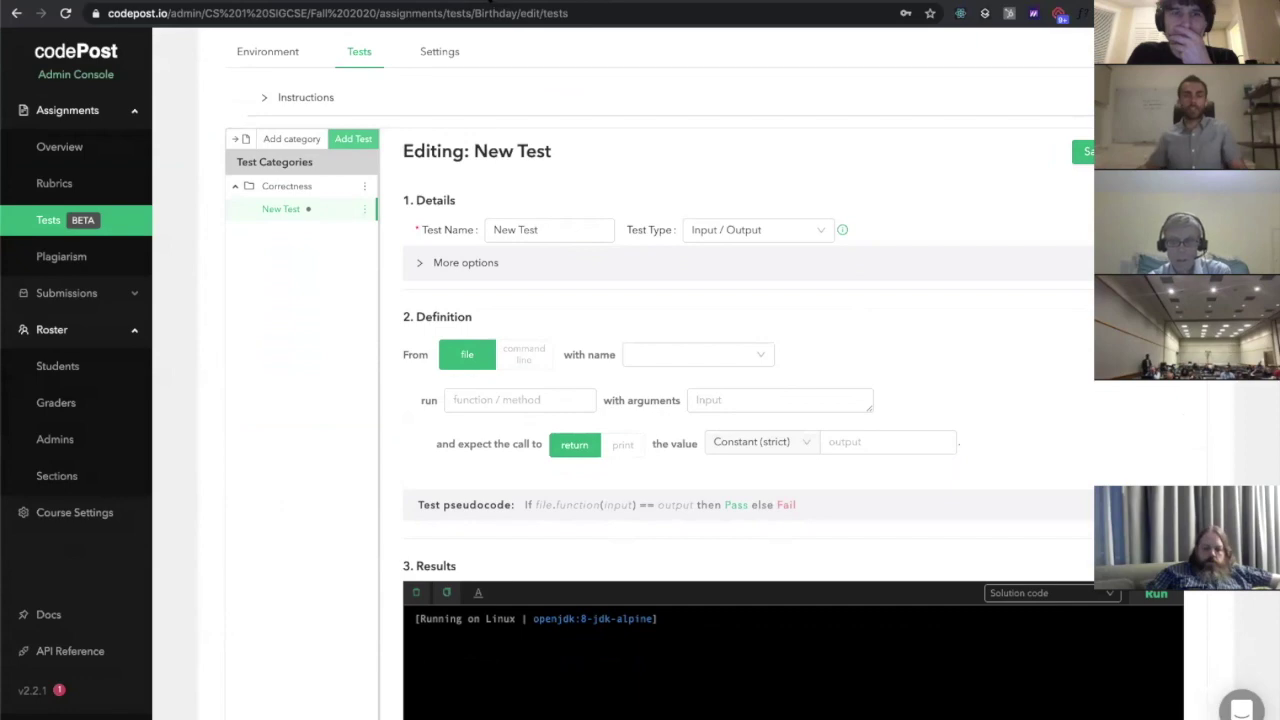
key(ctrl+Tab)
click(688, 365)
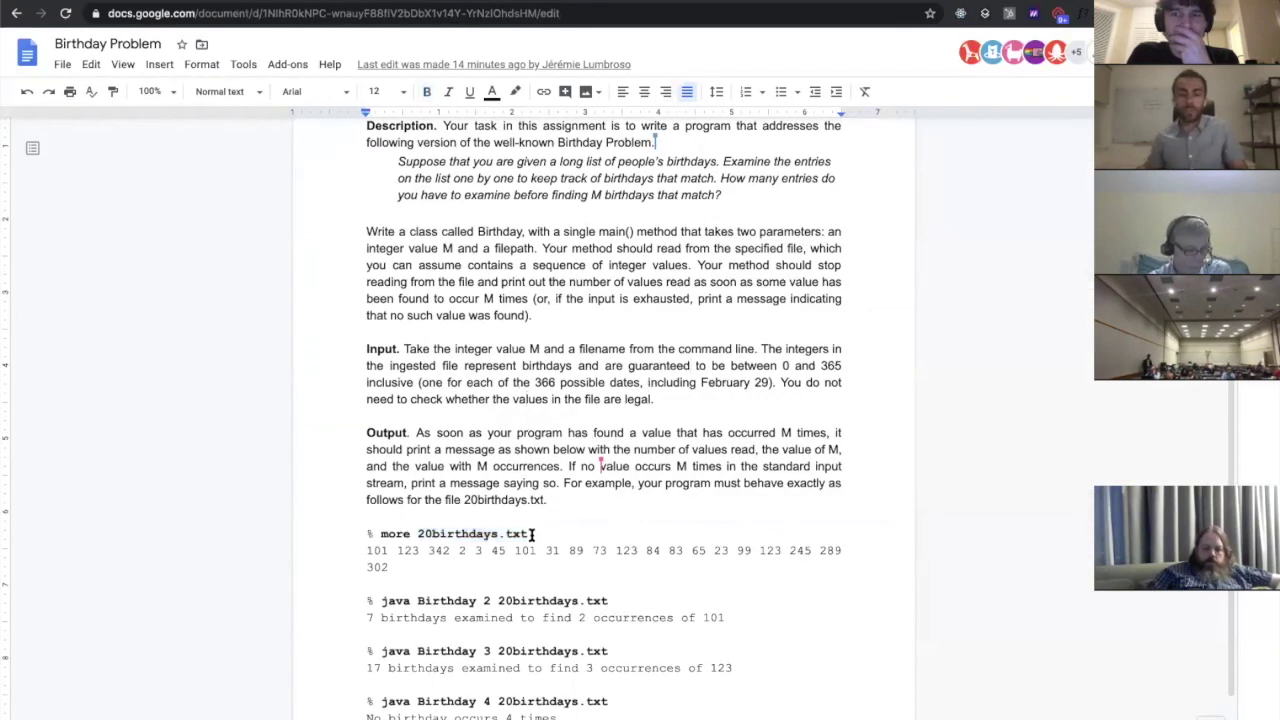
Zoom the doc and select the line '7 birthdays examined to find 2 occurrences of 101'
scroll(533, 534, down, 1)
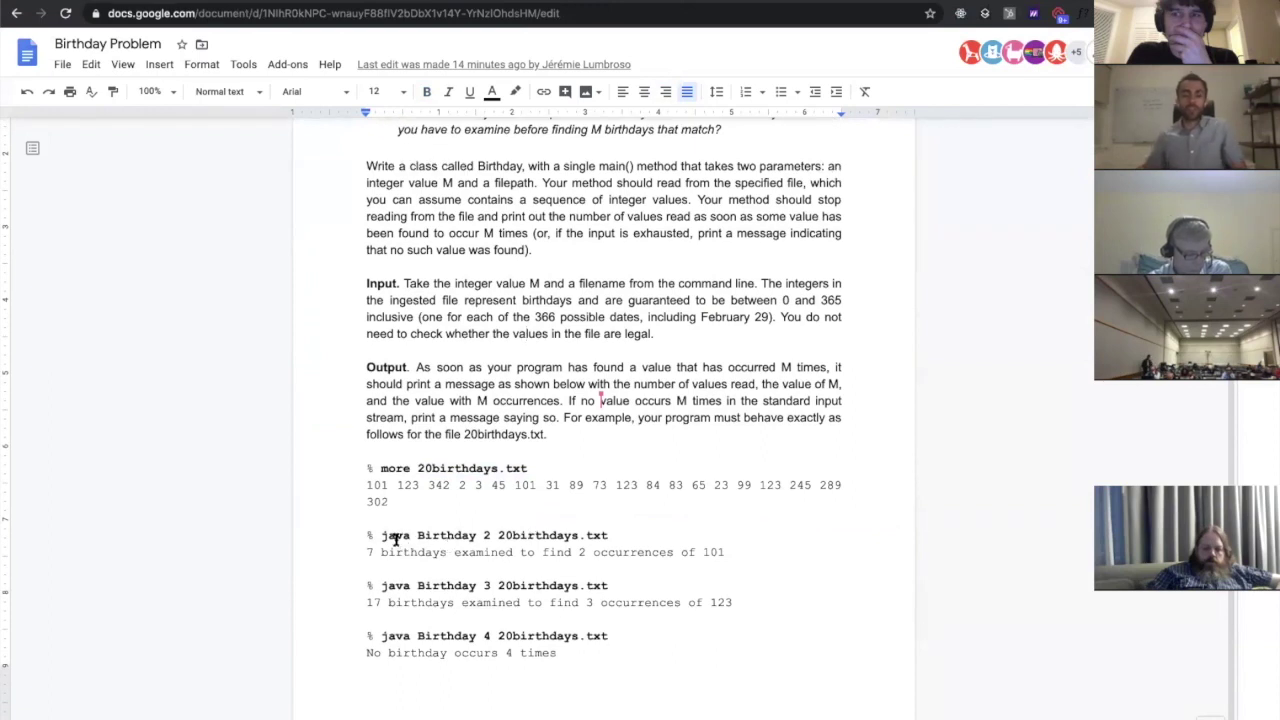
click(427, 562)
key(ctrl+a)
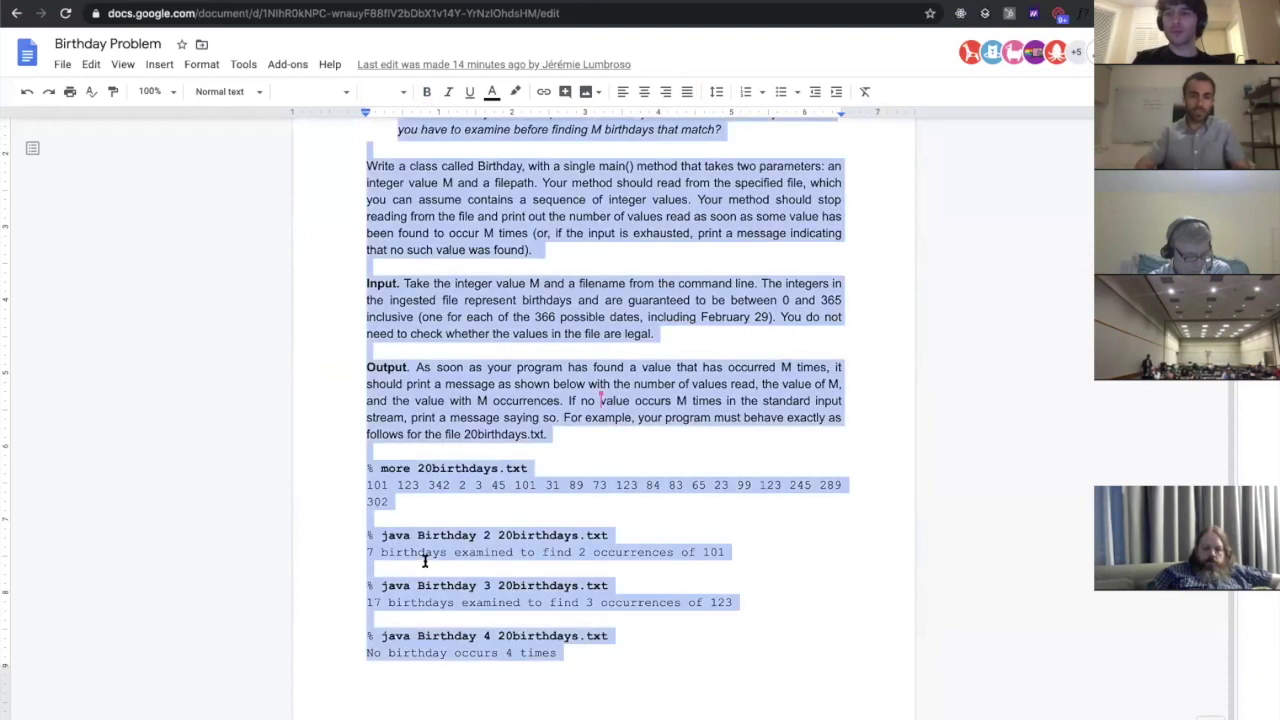
key(ctrl+equal)
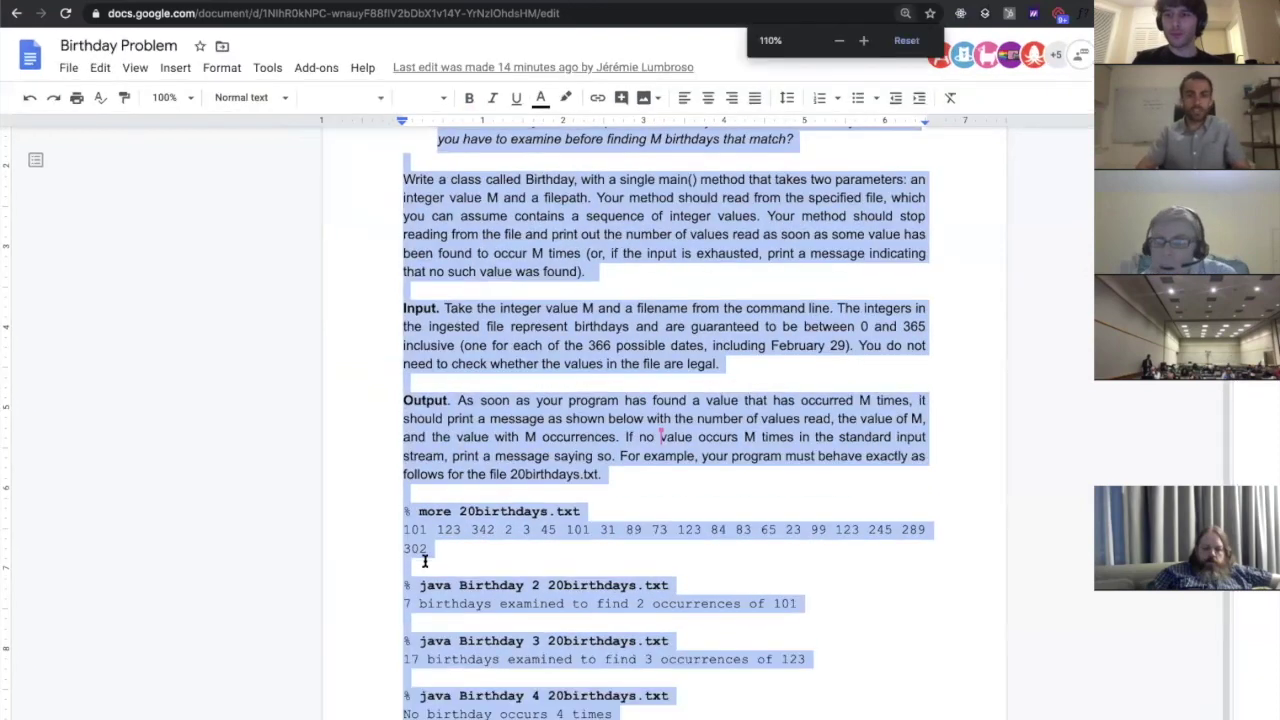
key(ctrl+equal)
key(ctrl+equal)
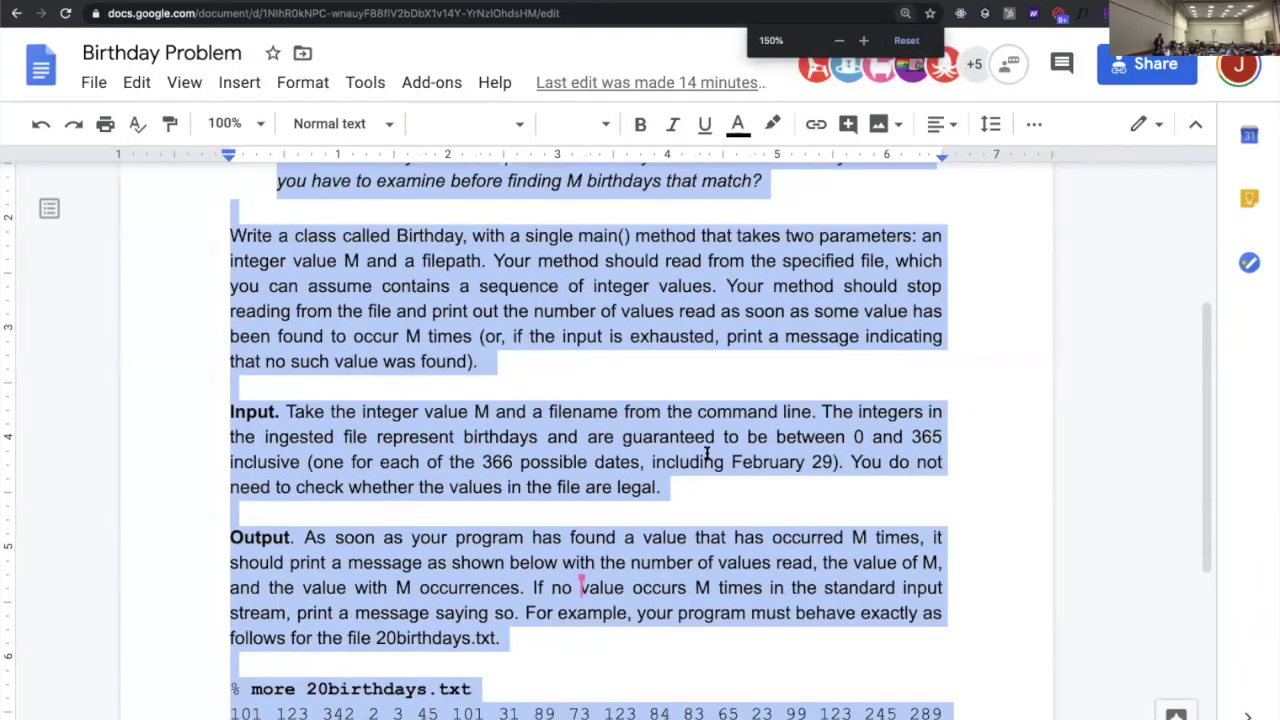
scroll(563, 461, down, 5)
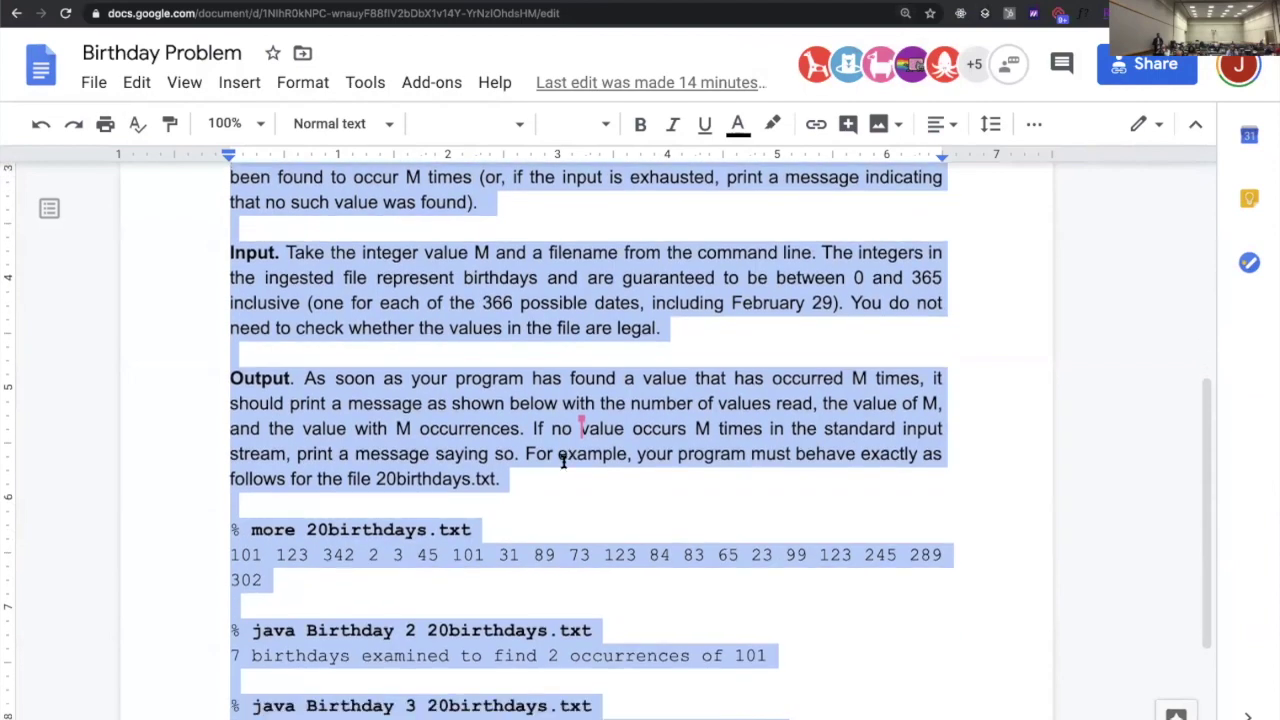
click(604, 500)
double_click(388, 402)
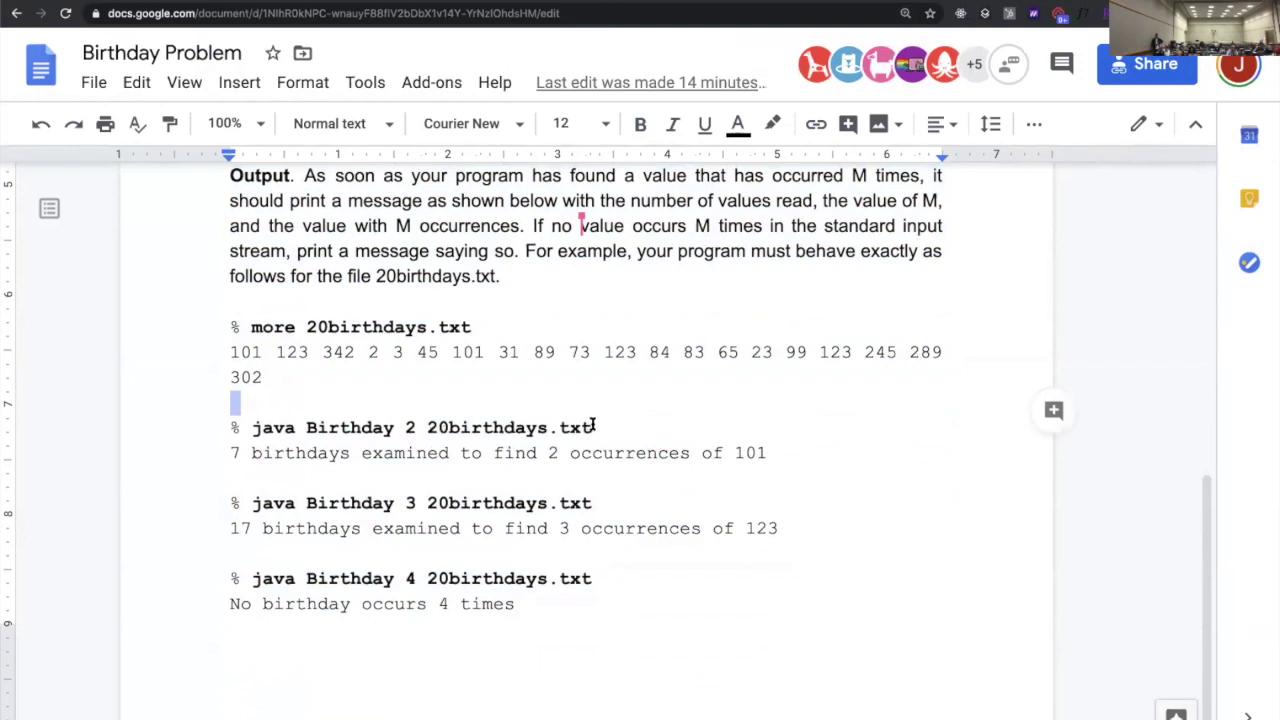
click(485, 448)
drag(228, 453, 771, 463)
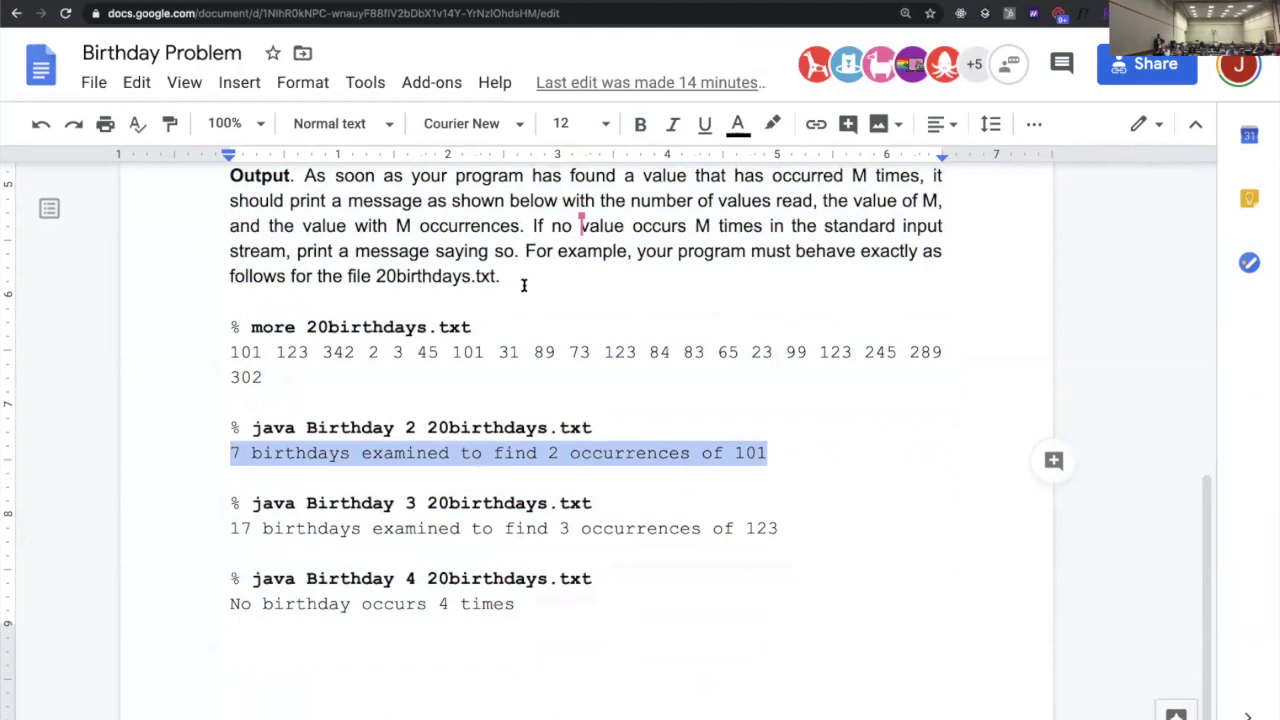
key(ctrl+Tab)
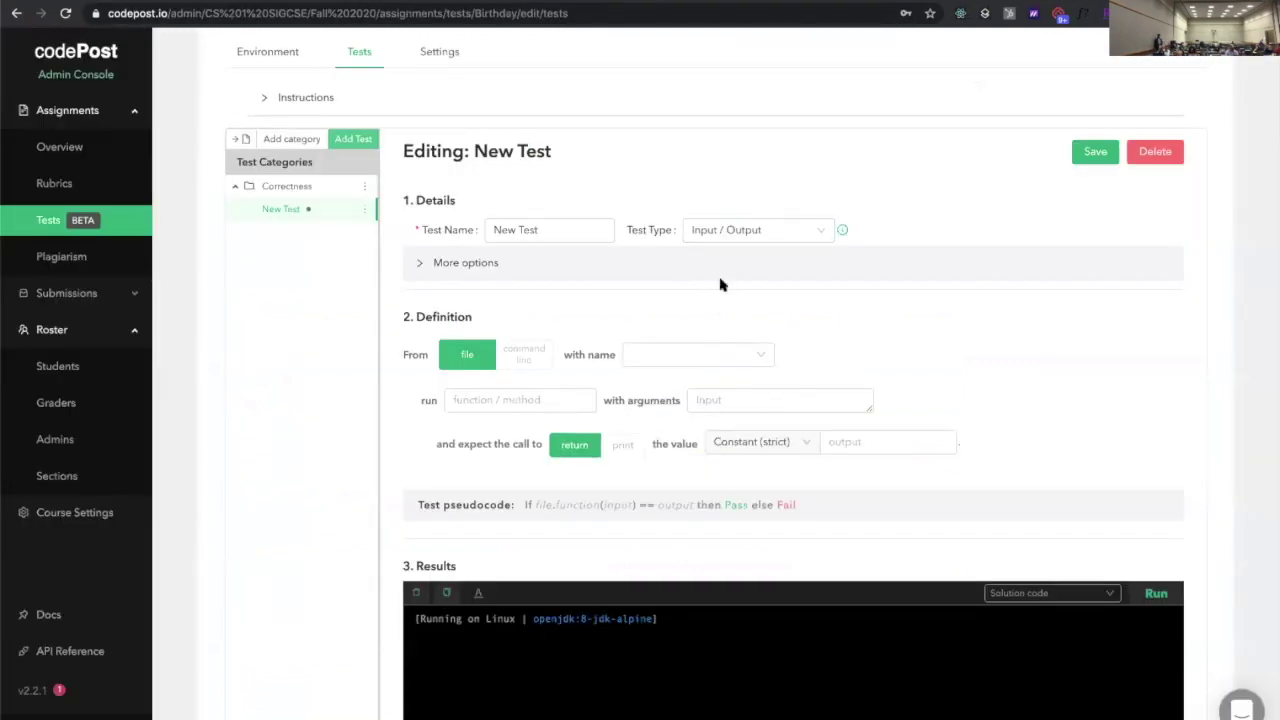
Make the test run from the command line as 'java Birthday 2 20birthdays.txt'
scroll(745, 272, up, 5)
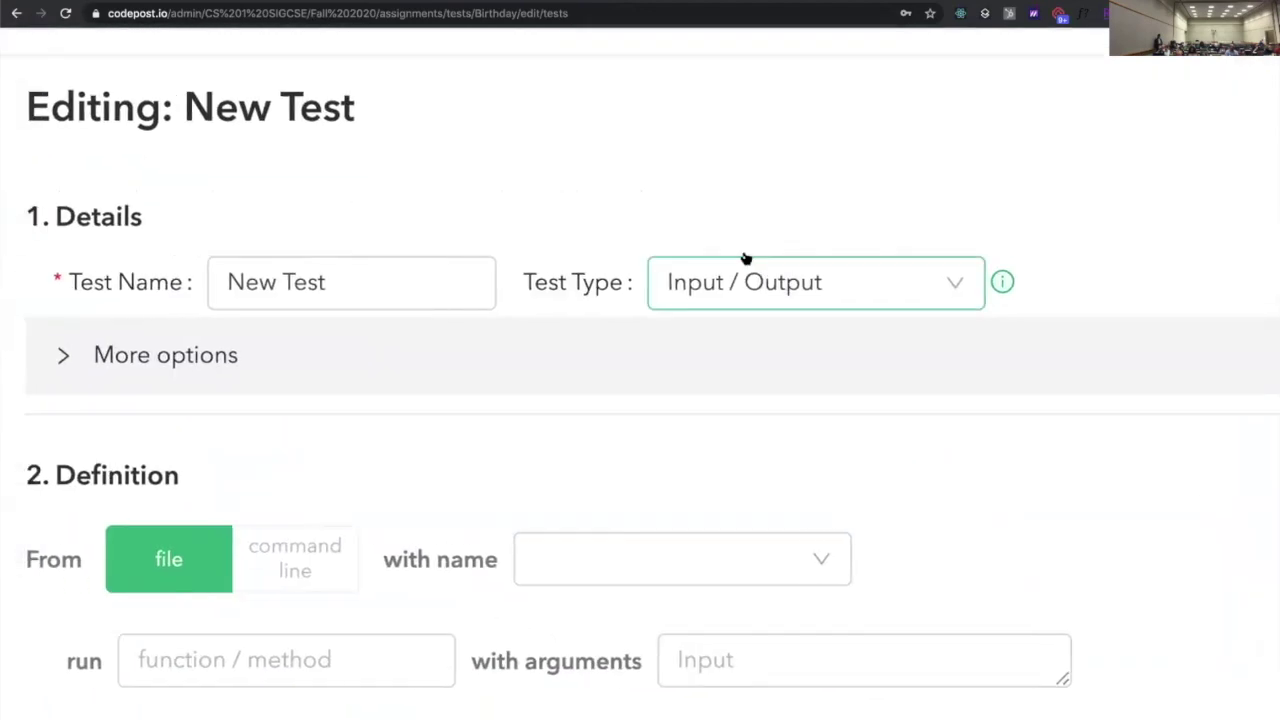
scroll(744, 257, up, 2)
scroll(743, 256, left, 1)
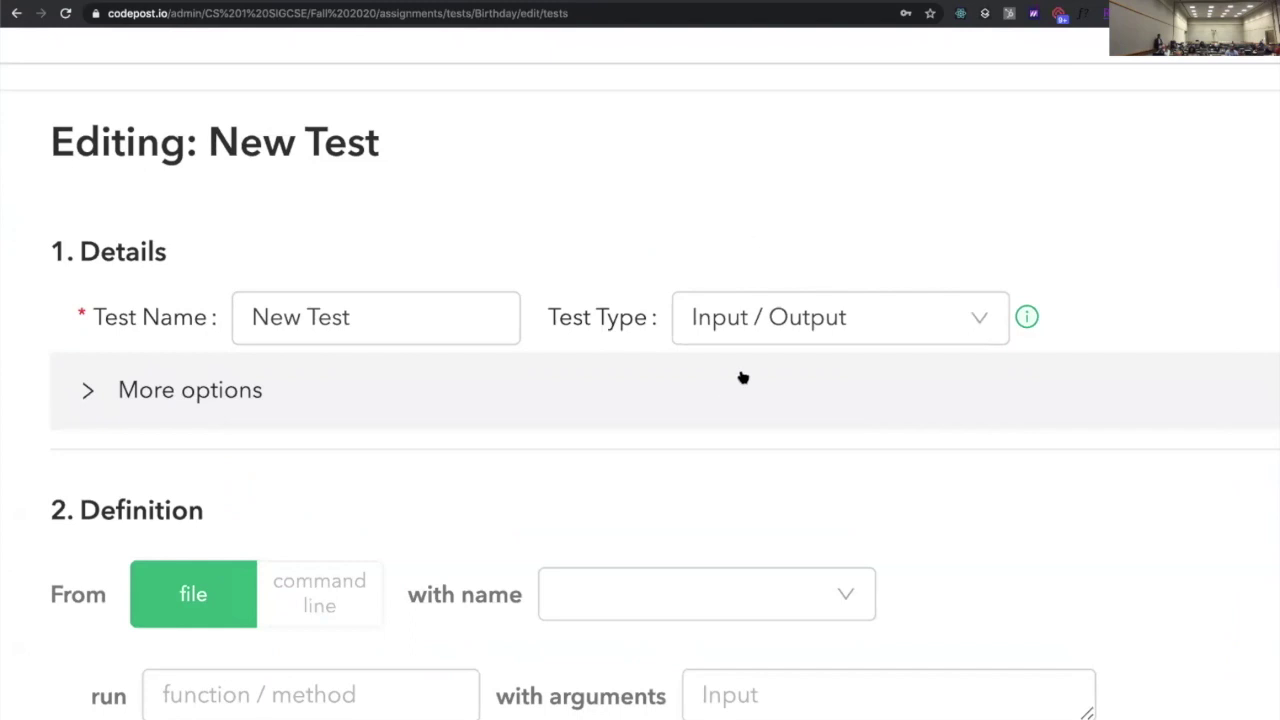
scroll(749, 369, down, 1)
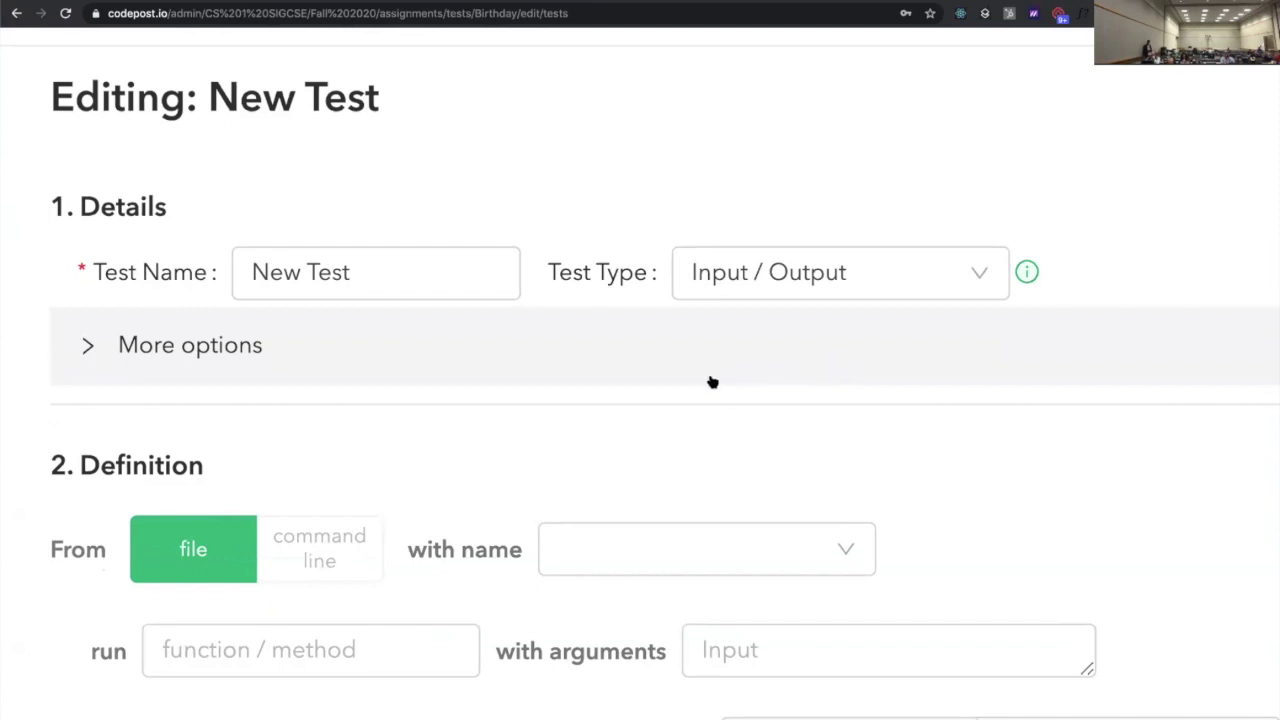
scroll(709, 380, down, 5)
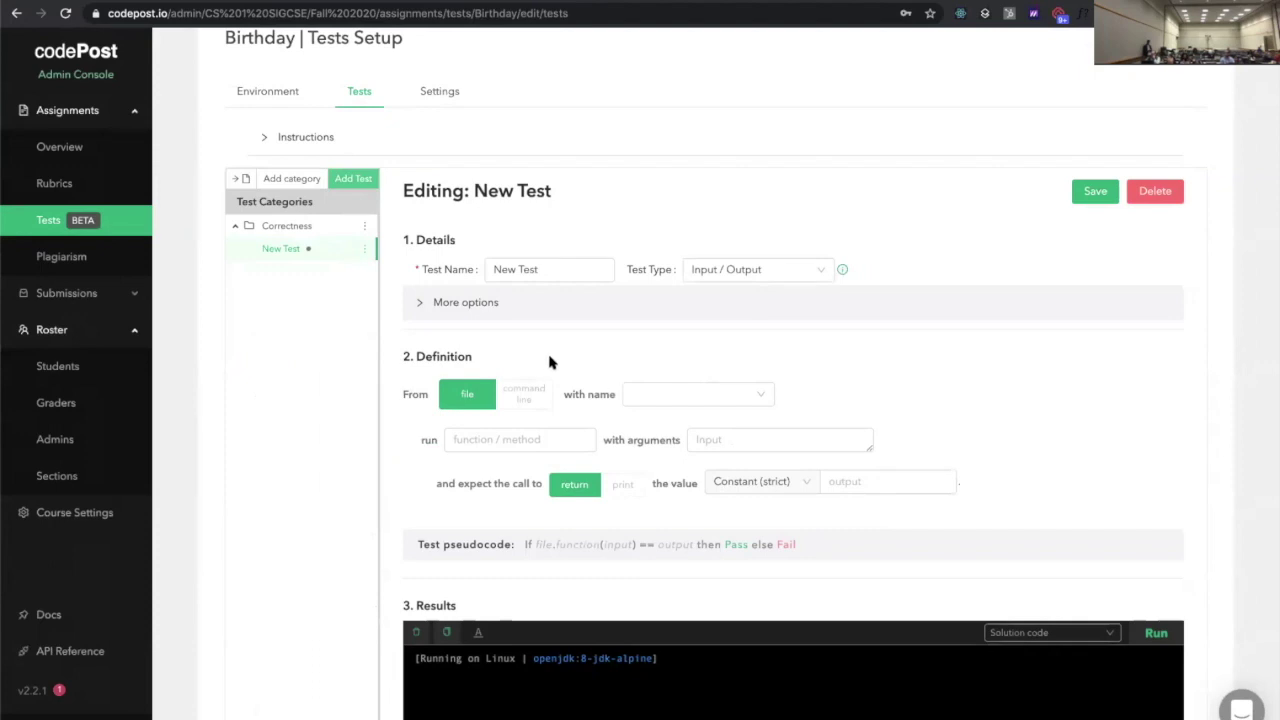
scroll(530, 395, up, 5)
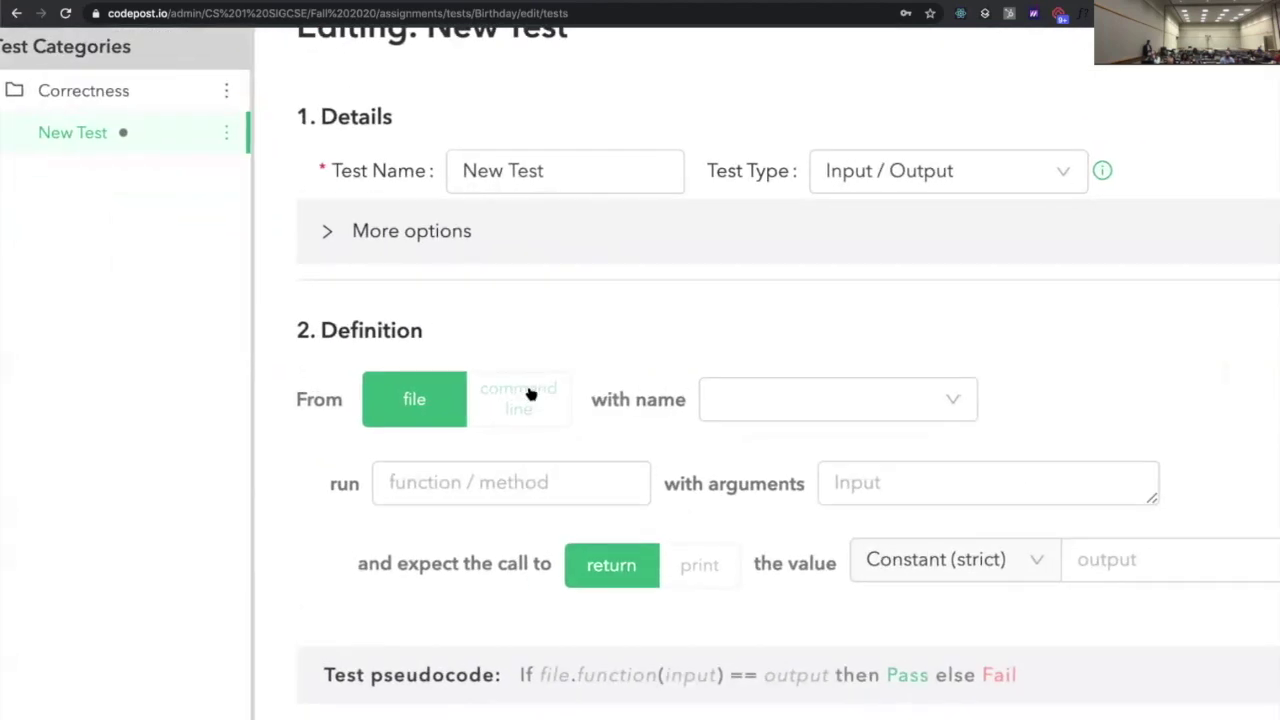
click(462, 396)
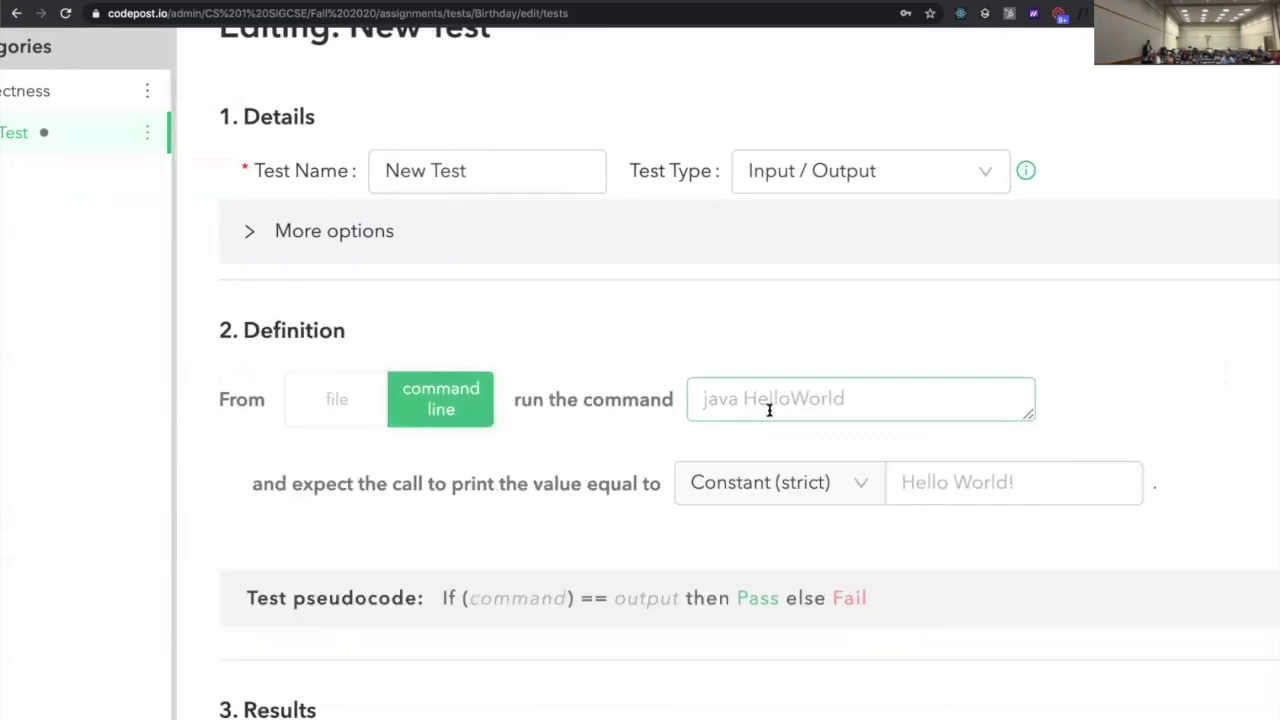
click(810, 389)
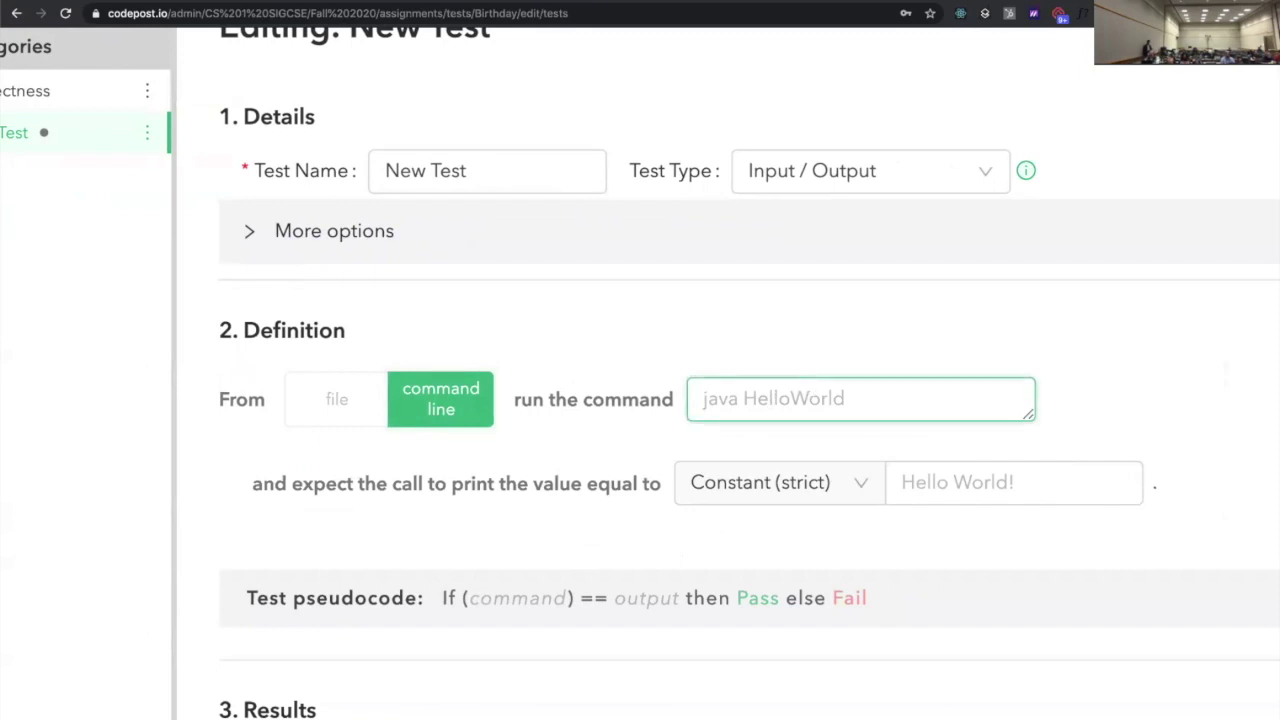
text(java Bir)
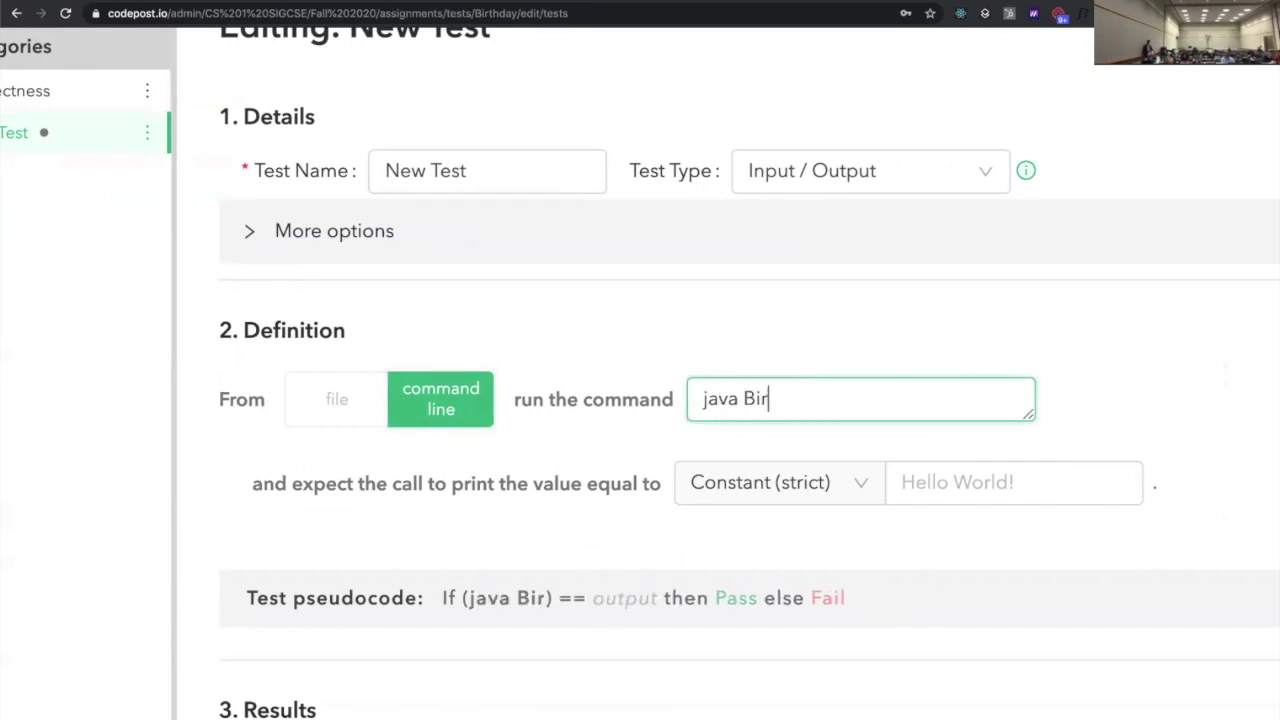
text(thday 2 2)
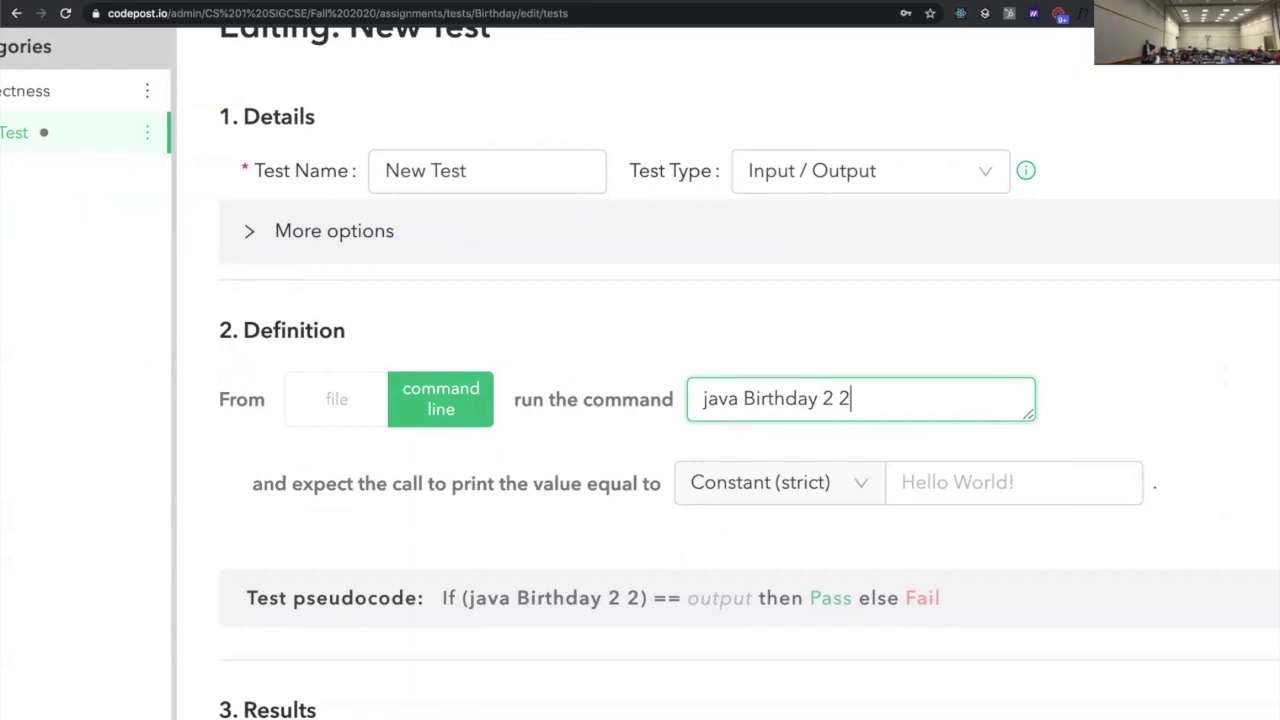
text(0birthdays.txt)
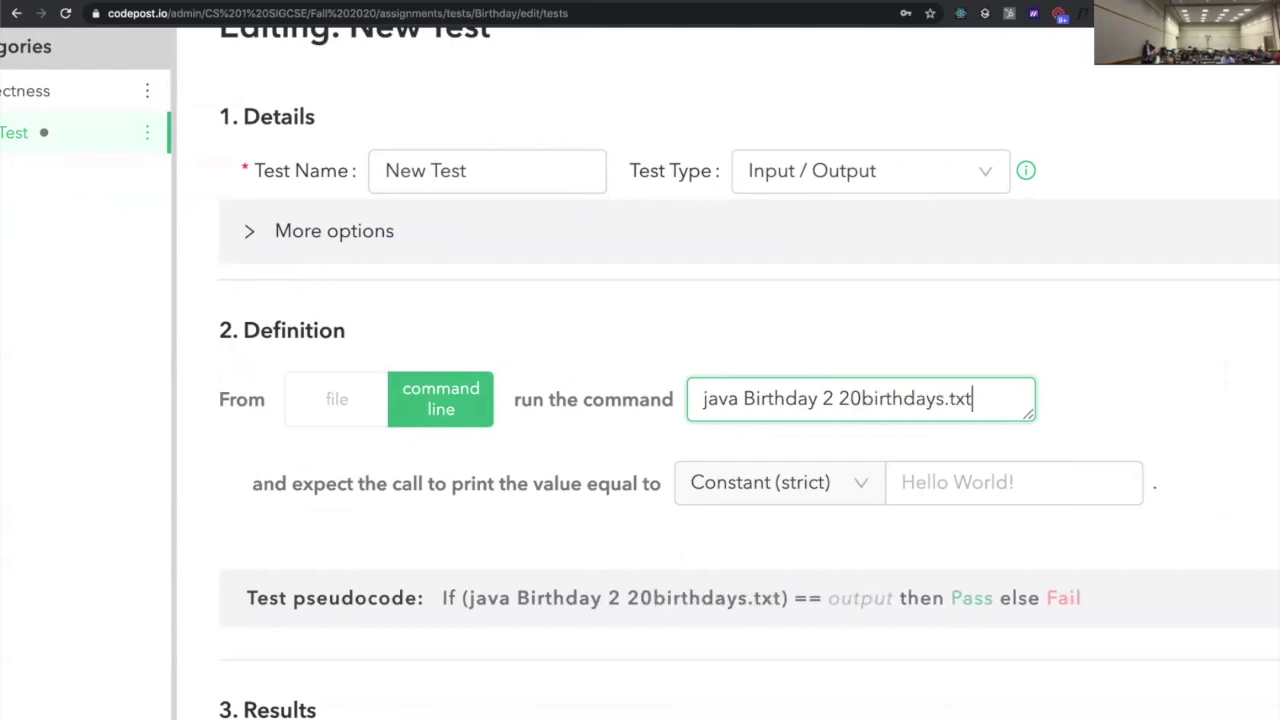
click(832, 337)
click(738, 390)
click(631, 449)
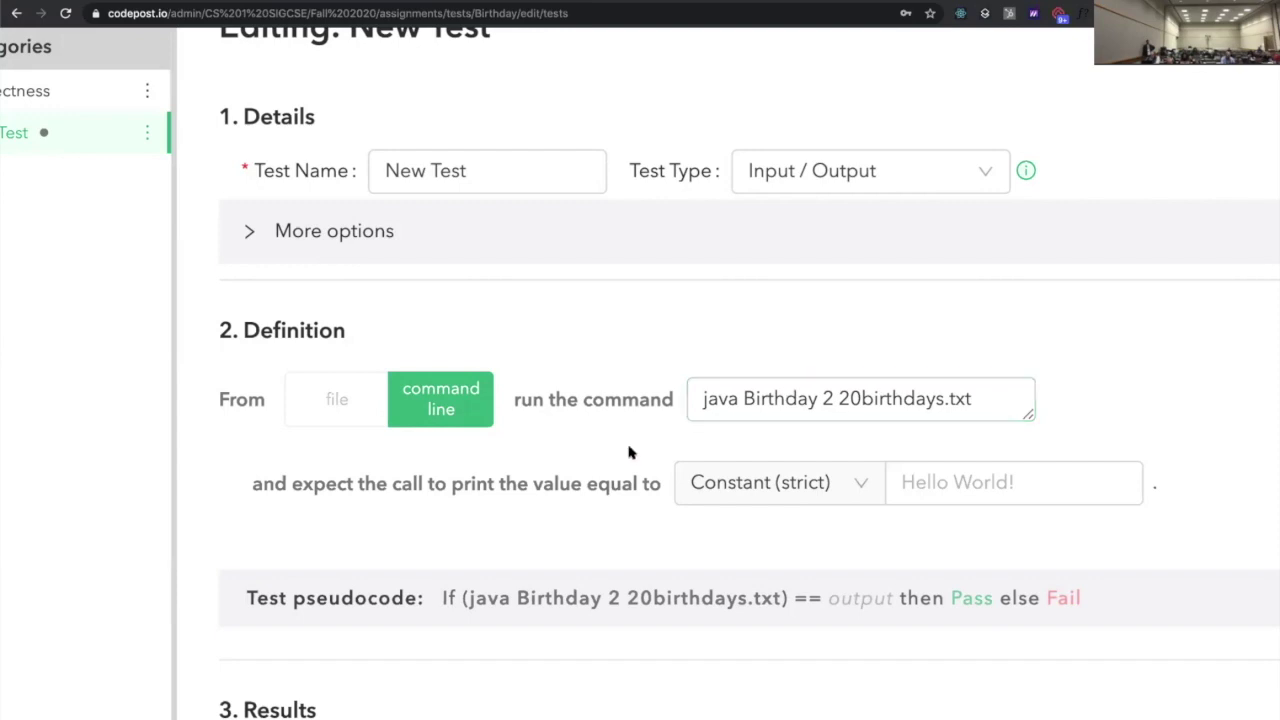
Paste '7 birthdays examined to find 2 occurrences of 101' from the doc as expected output
scroll(631, 449, down, 1)
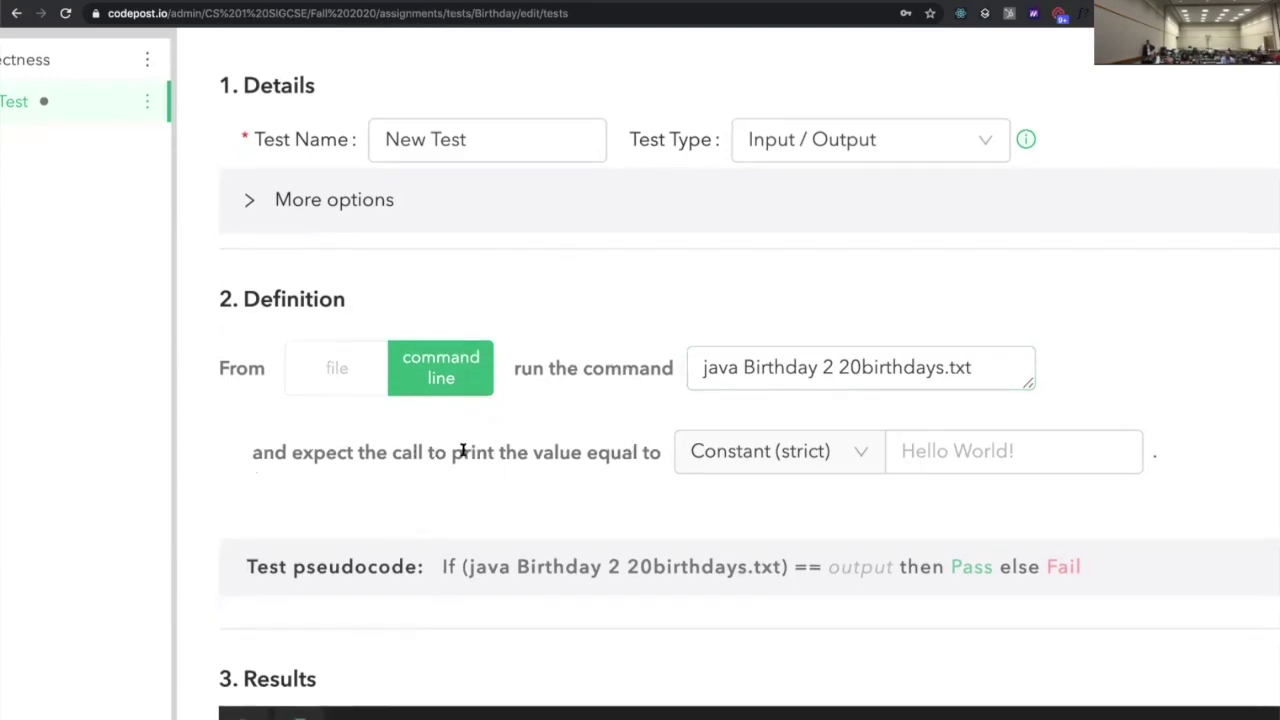
click(923, 455)
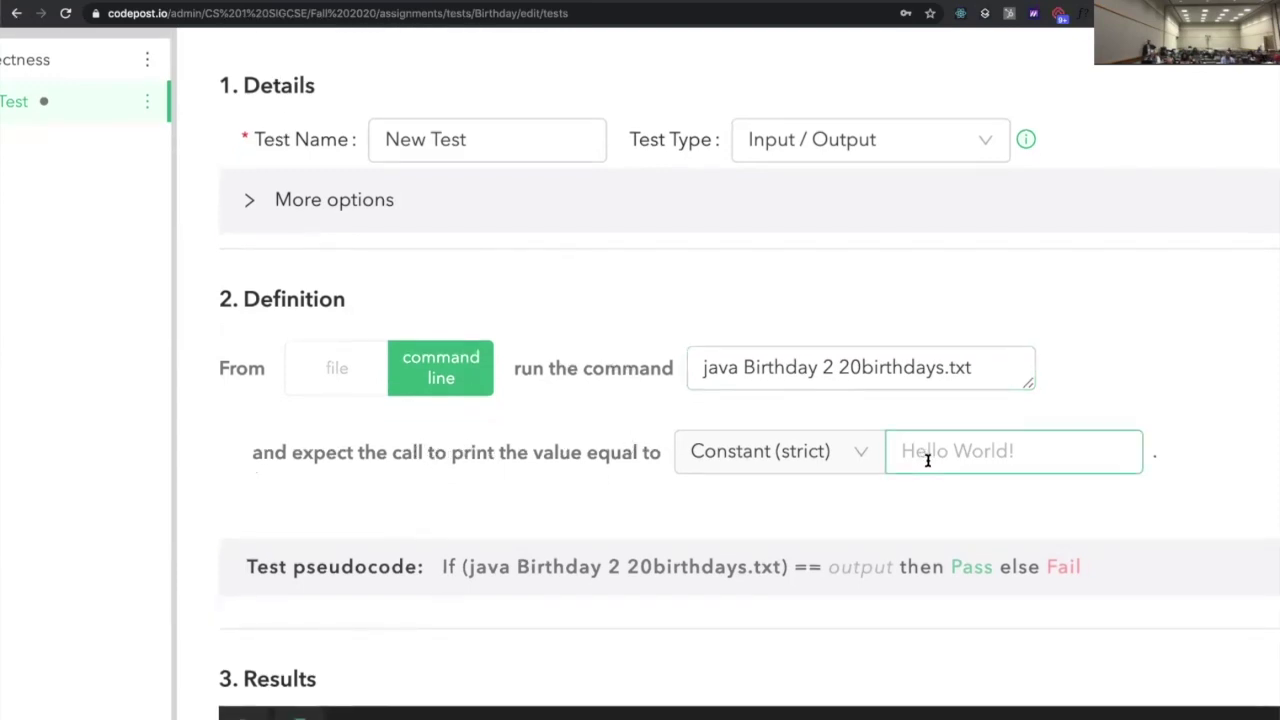
click(806, 386)
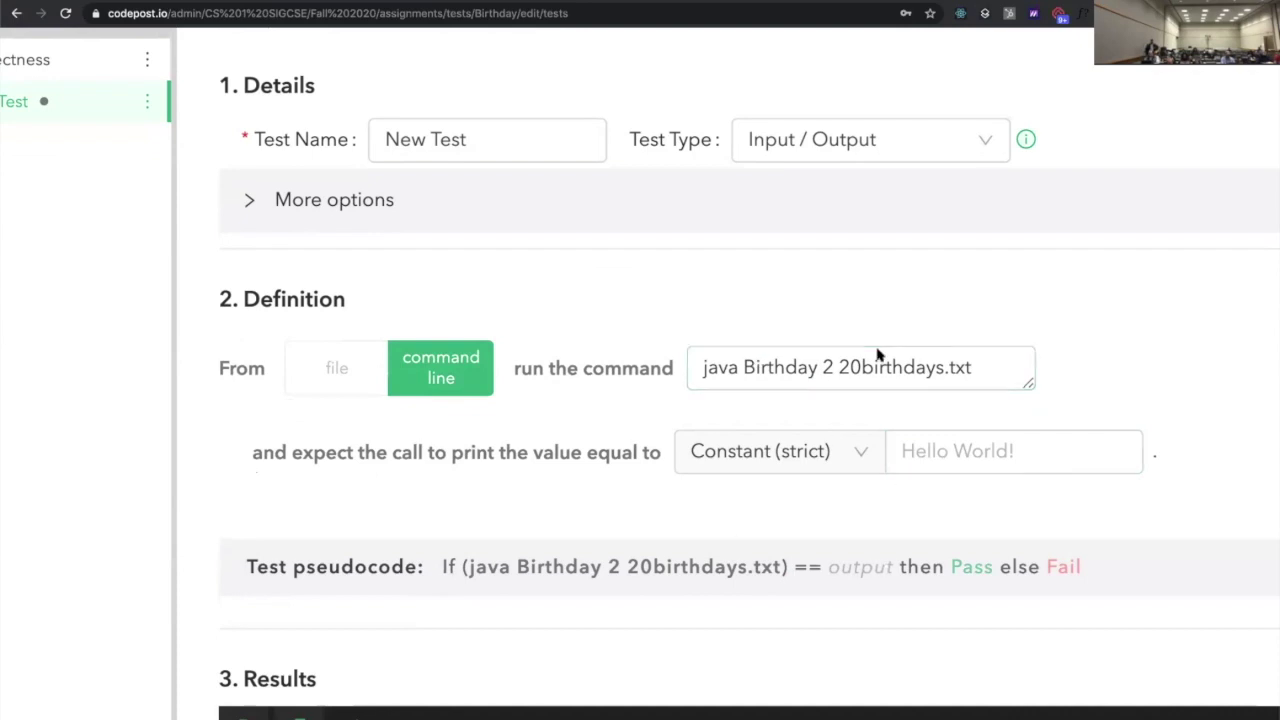
click(990, 445)
key(ctrl+Tab)
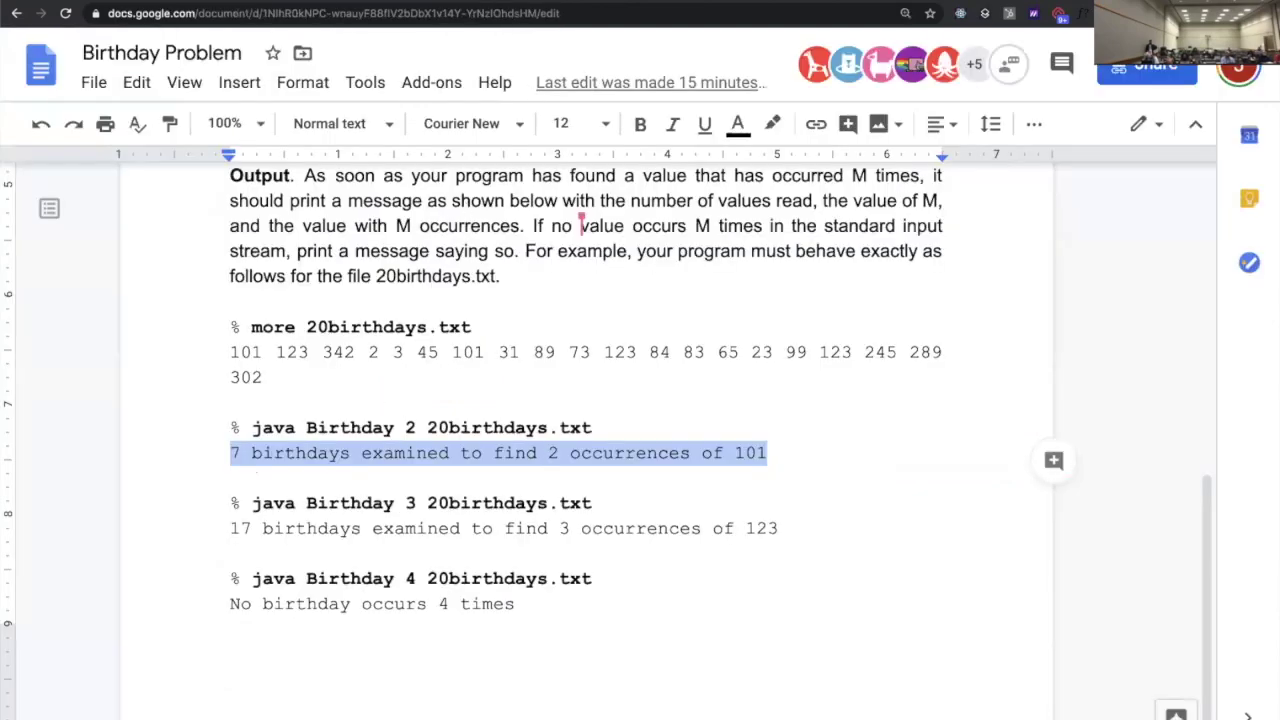
key(ctrl+c)
key(ctrl+shift+Tab)
click(1129, 443)
key(ctrl+v)
click(1127, 382)
key(ctrl+0)
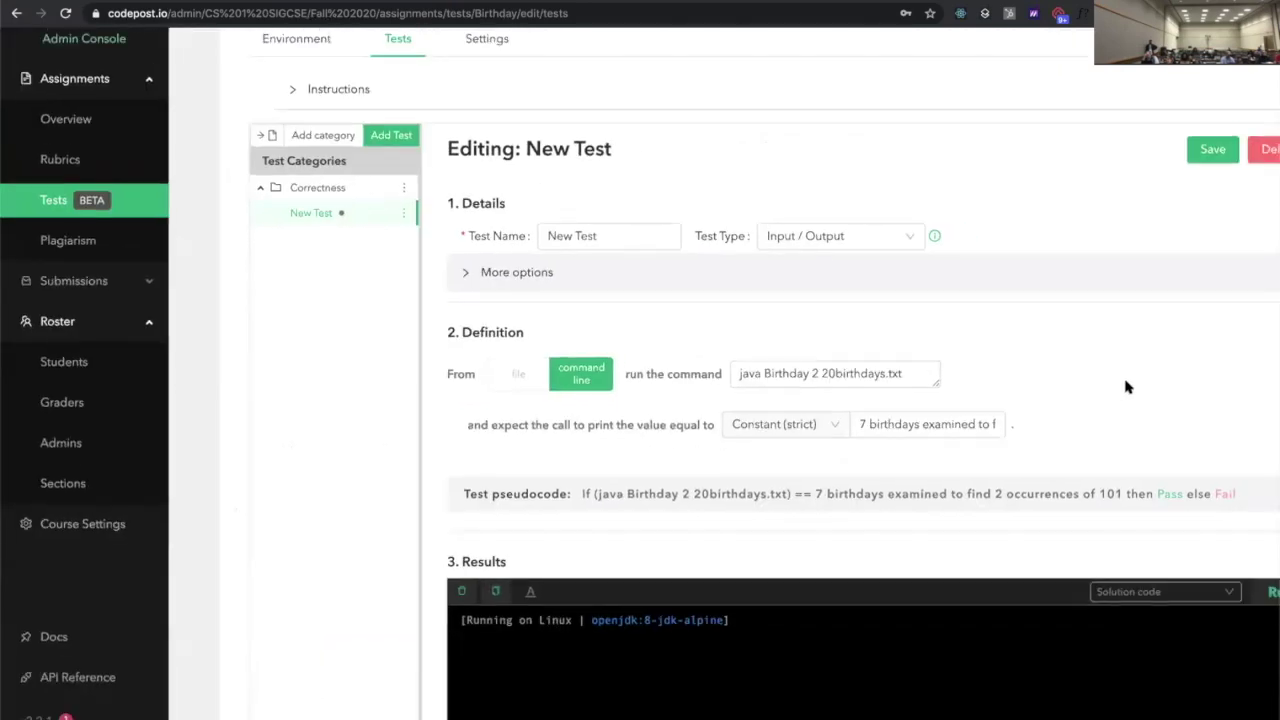
Run the new test against the solution code and confirm it reports PASSED
scroll(1127, 387, down, 2)
scroll(1127, 387, right, 3)
scroll(1127, 387, down, 1)
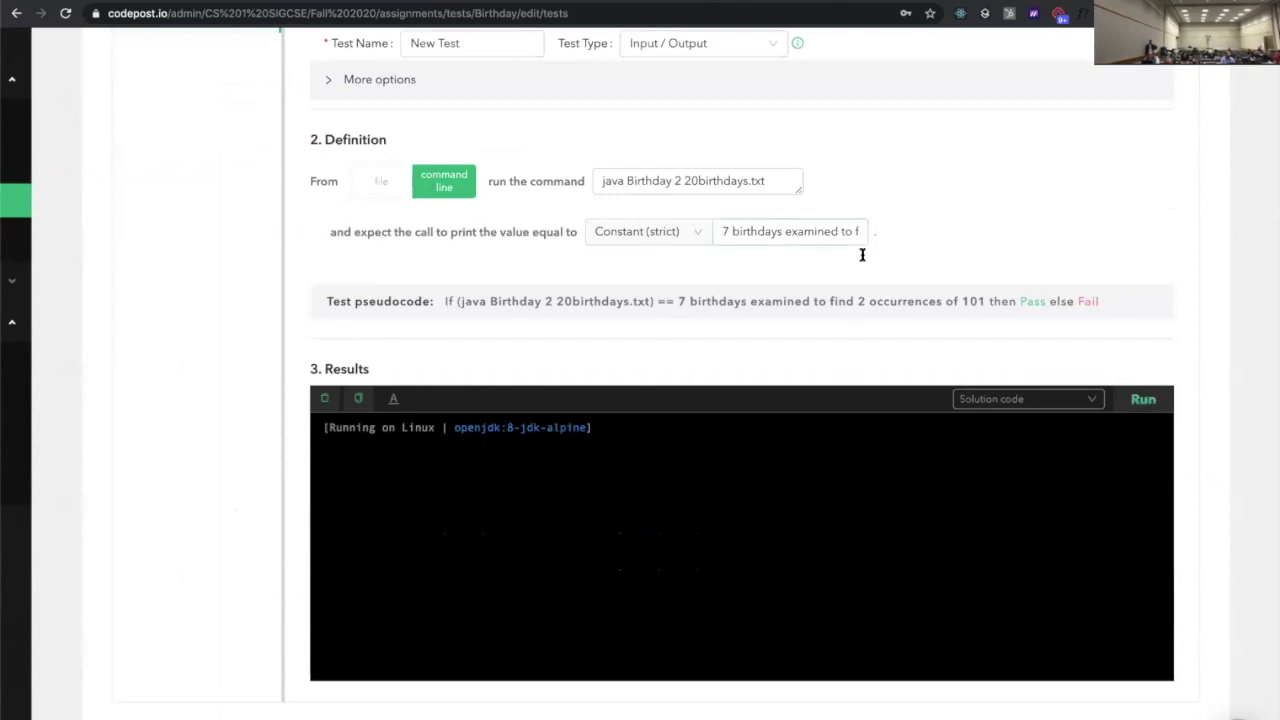
click(1152, 400)
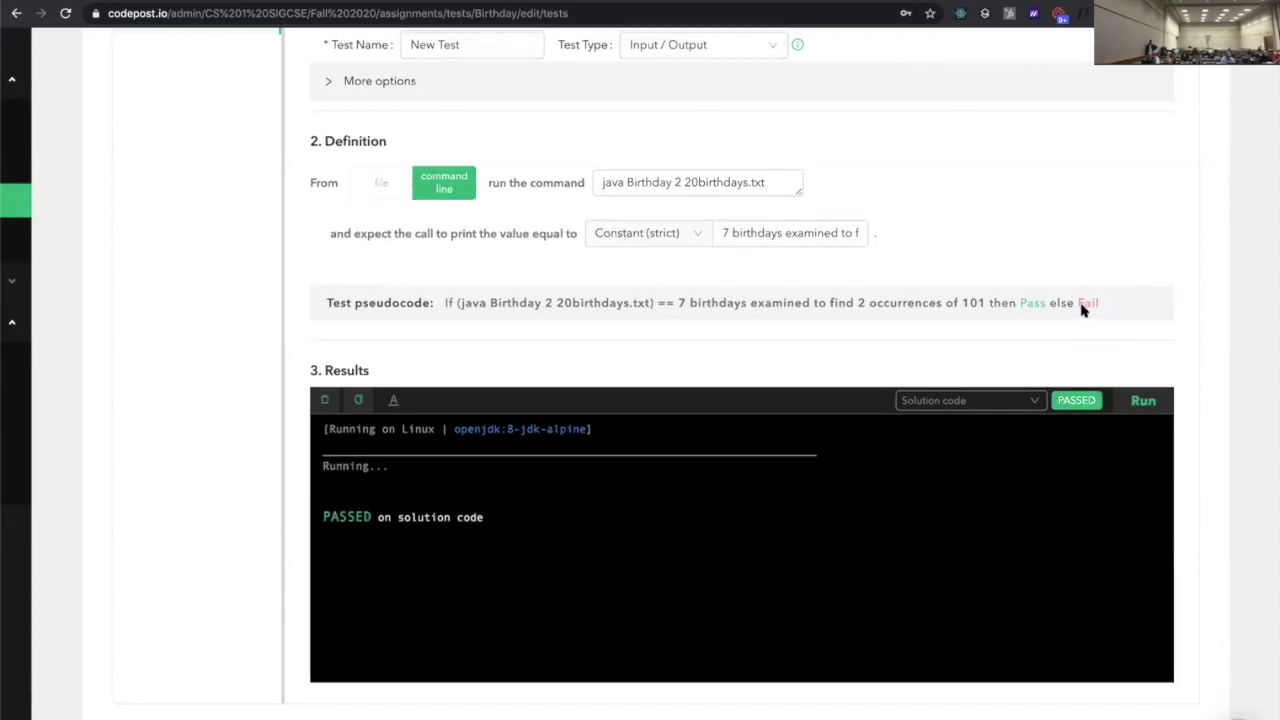
scroll(829, 337, up, 2)
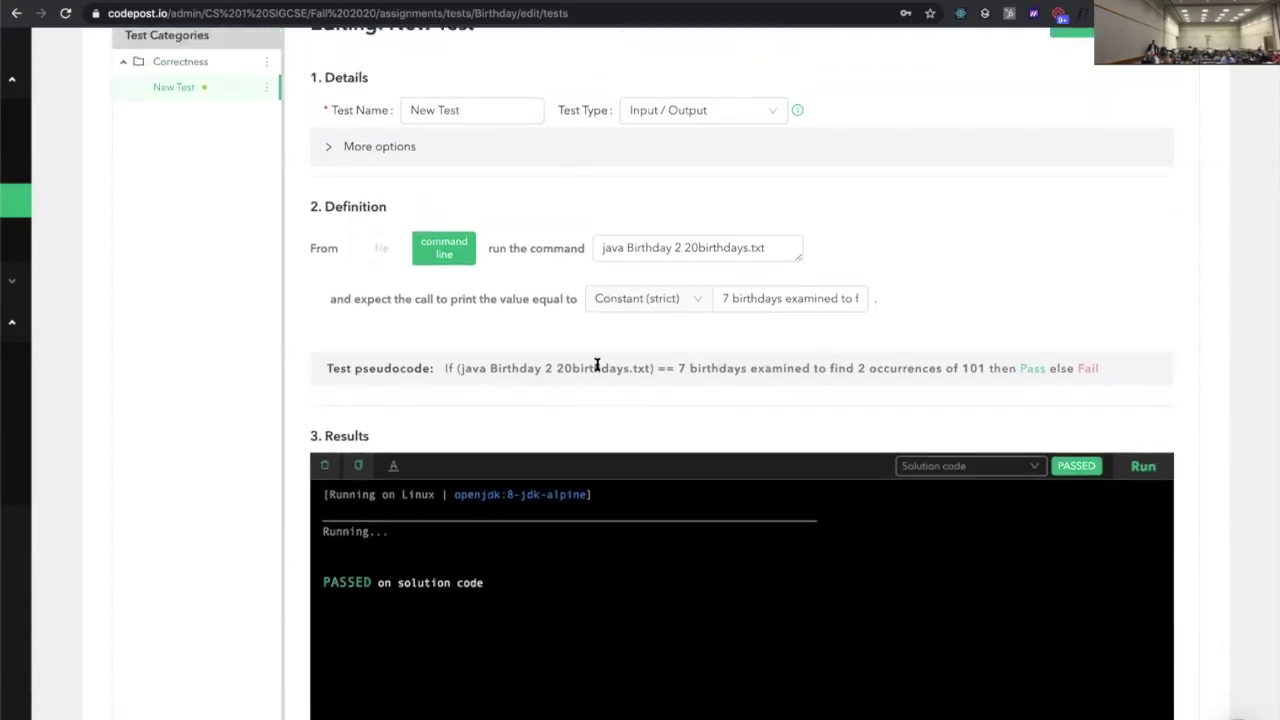
Scroll through the New Test editor to review its command and expected output
scroll(597, 366, up, 5)
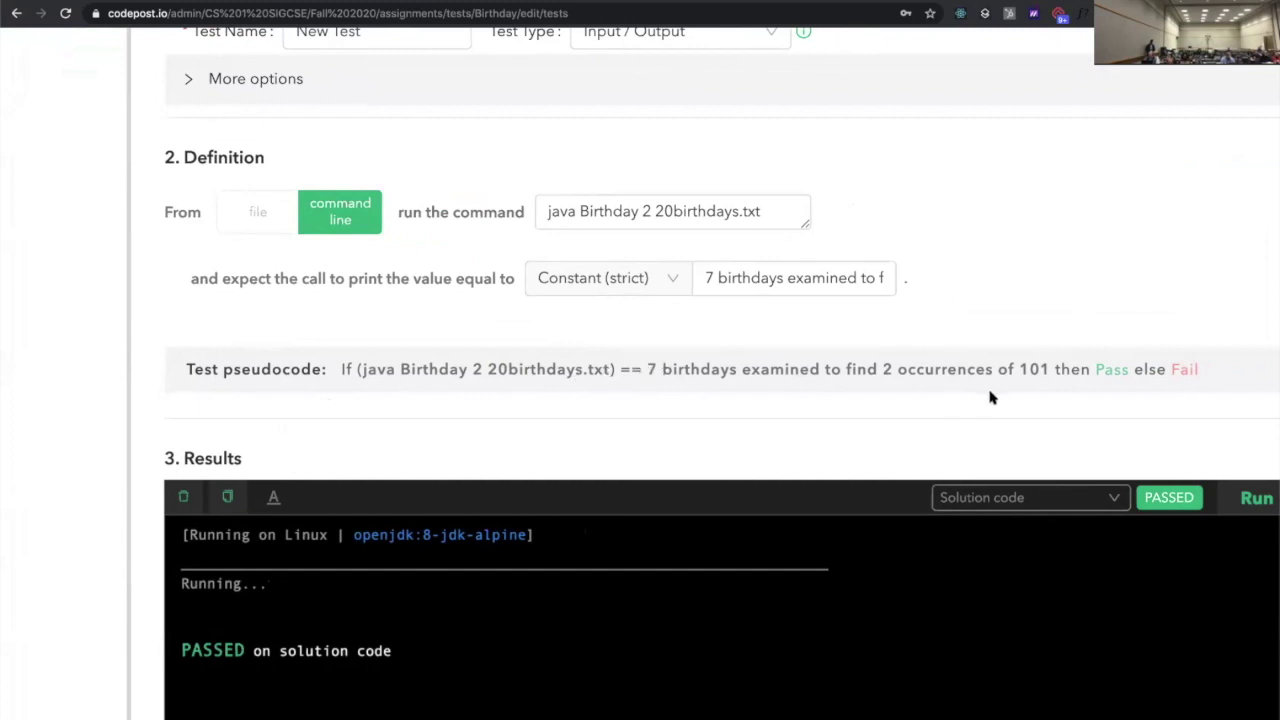
scroll(869, 375, down, 5)
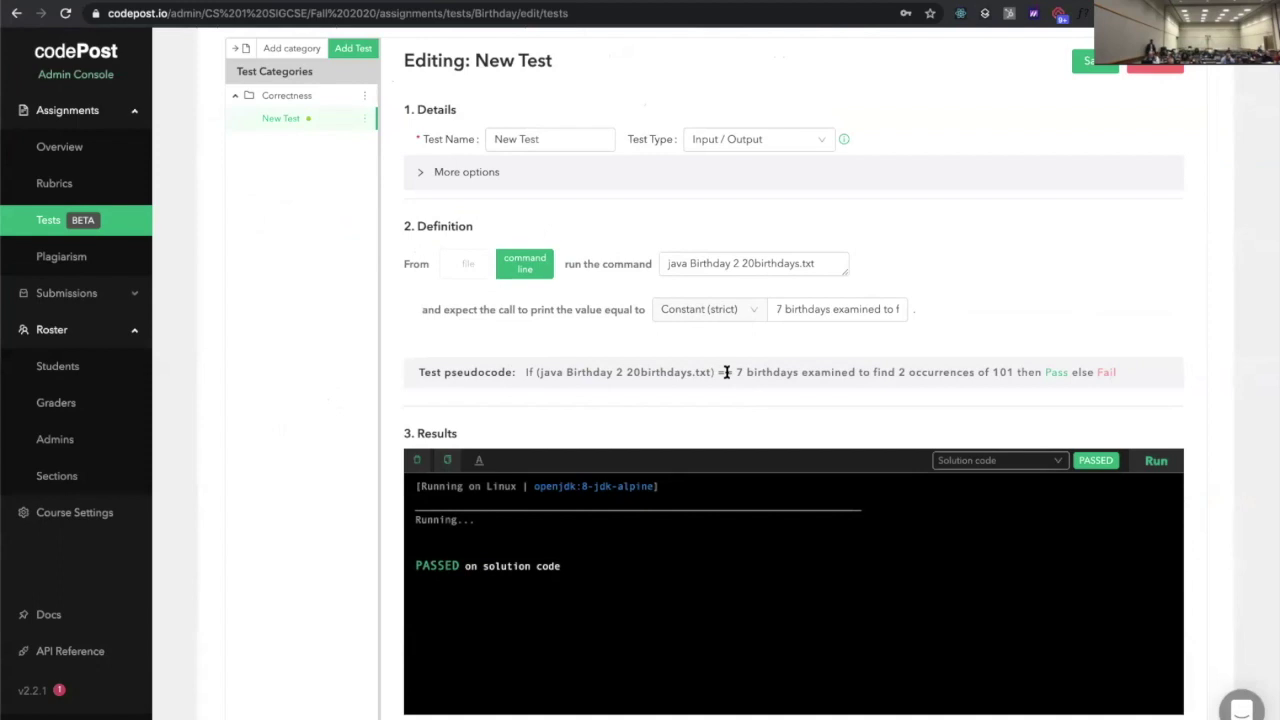
scroll(726, 372, up, 1)
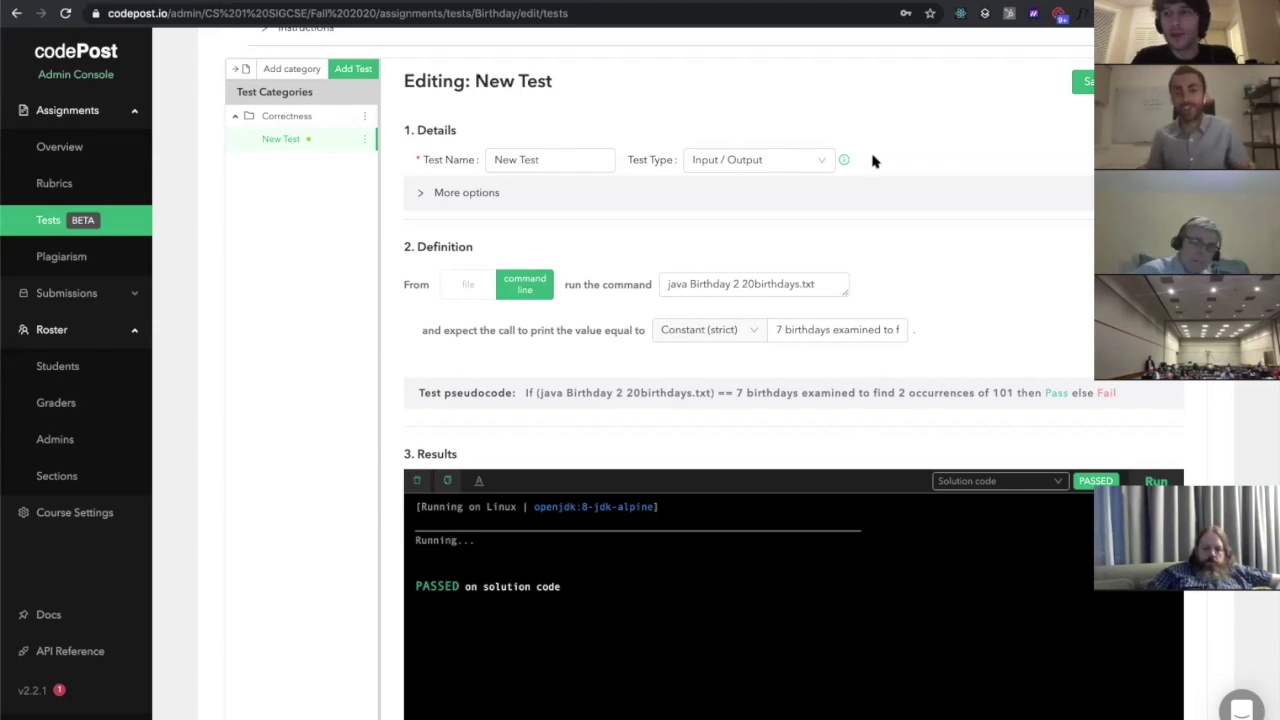
scroll(875, 160, up, 2)
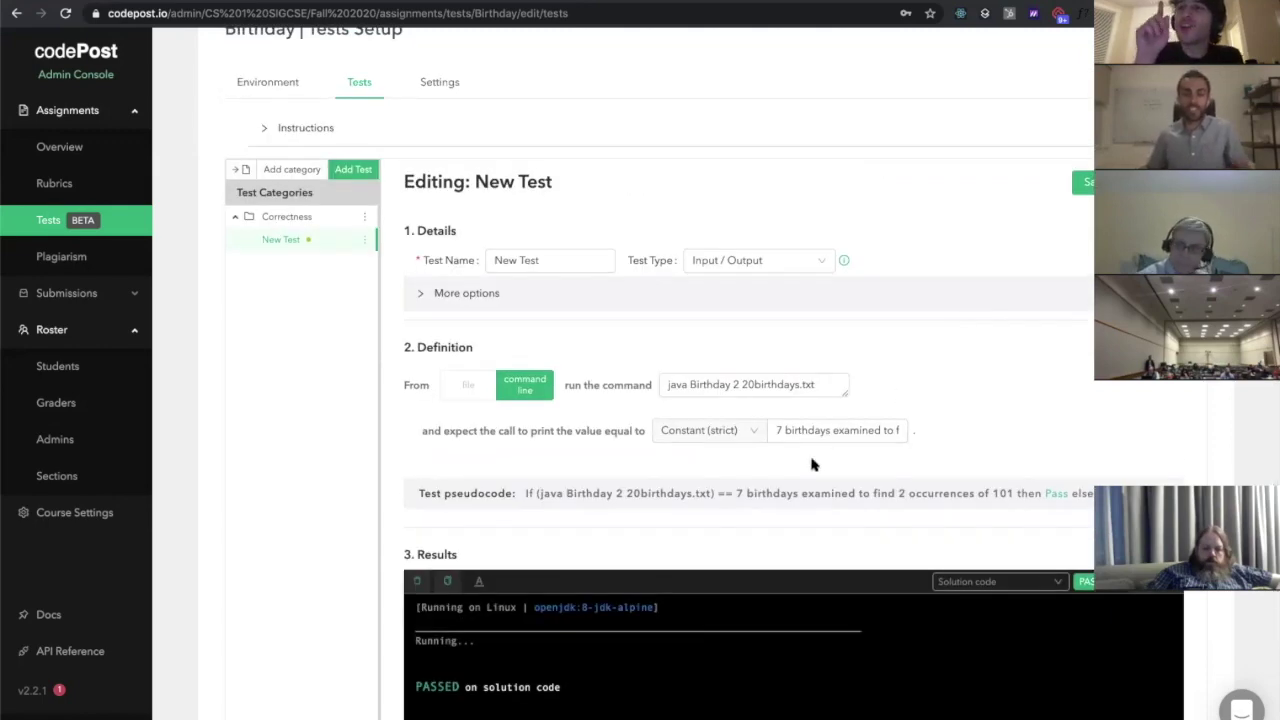
scroll(812, 463, up, 5)
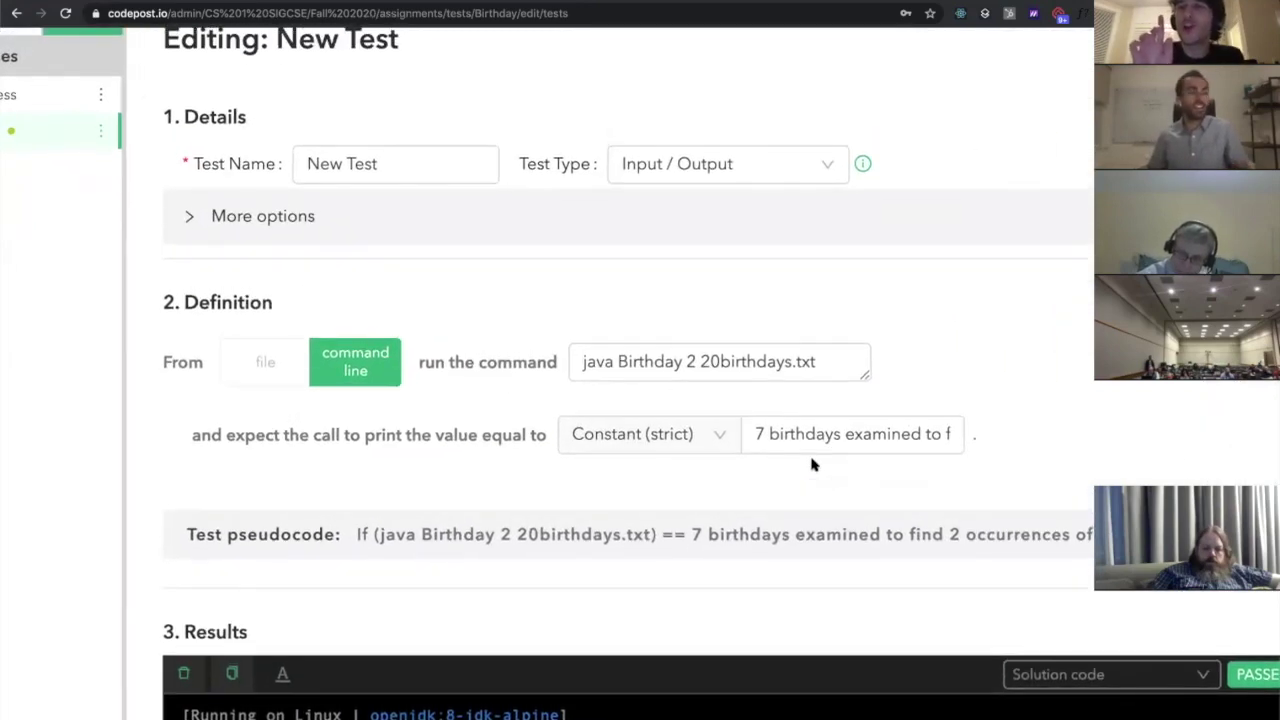
scroll(812, 463, up, 1)
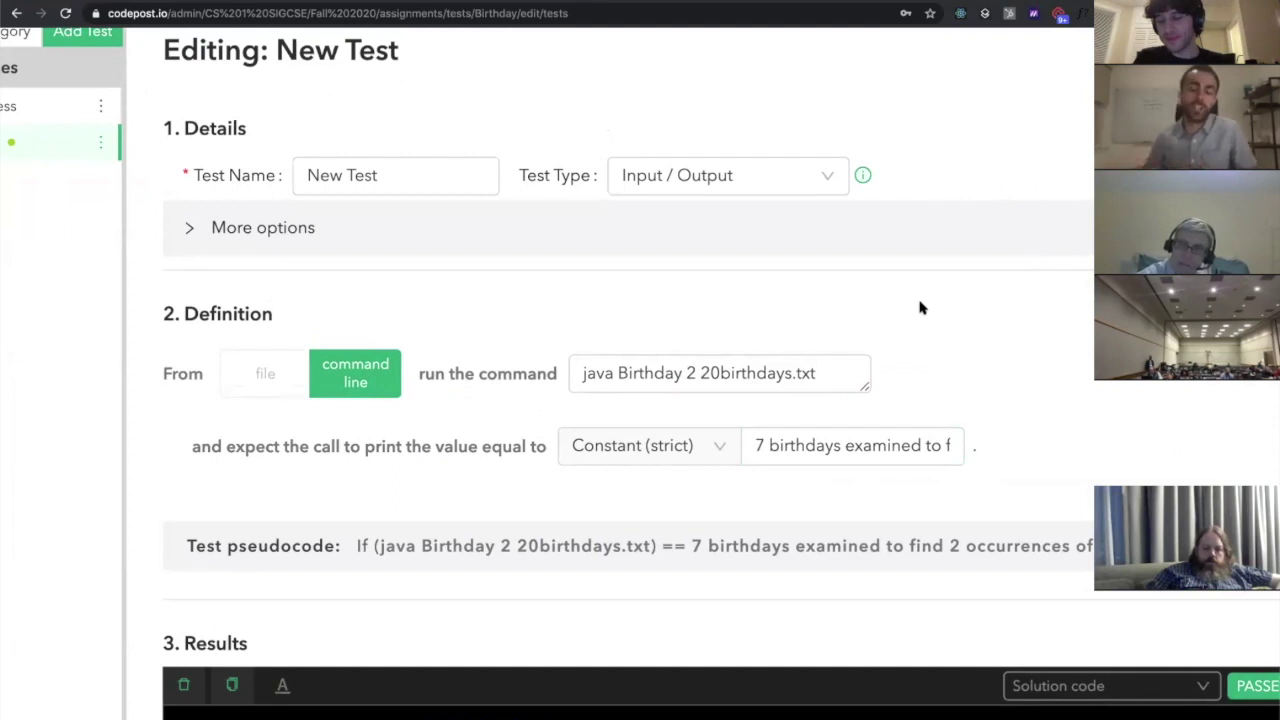
scroll(894, 400, down, 1)
scroll(894, 400, right, 1)
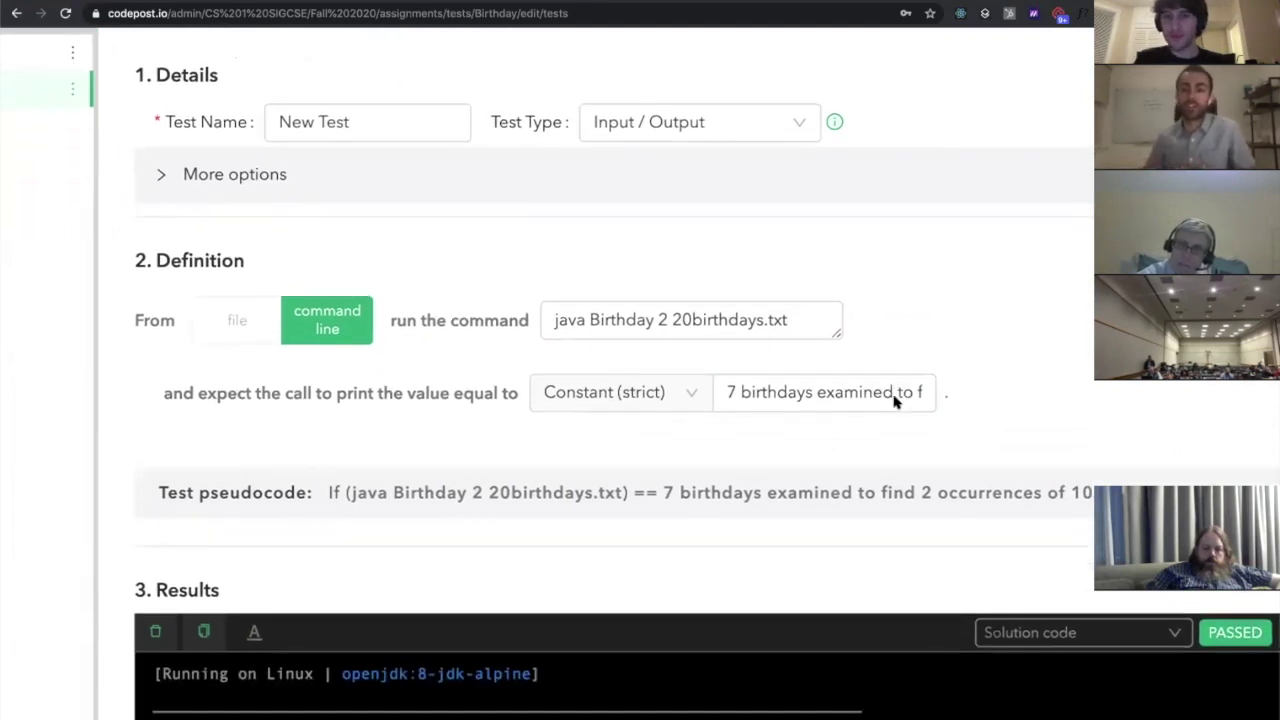
scroll(894, 400, down, 1)
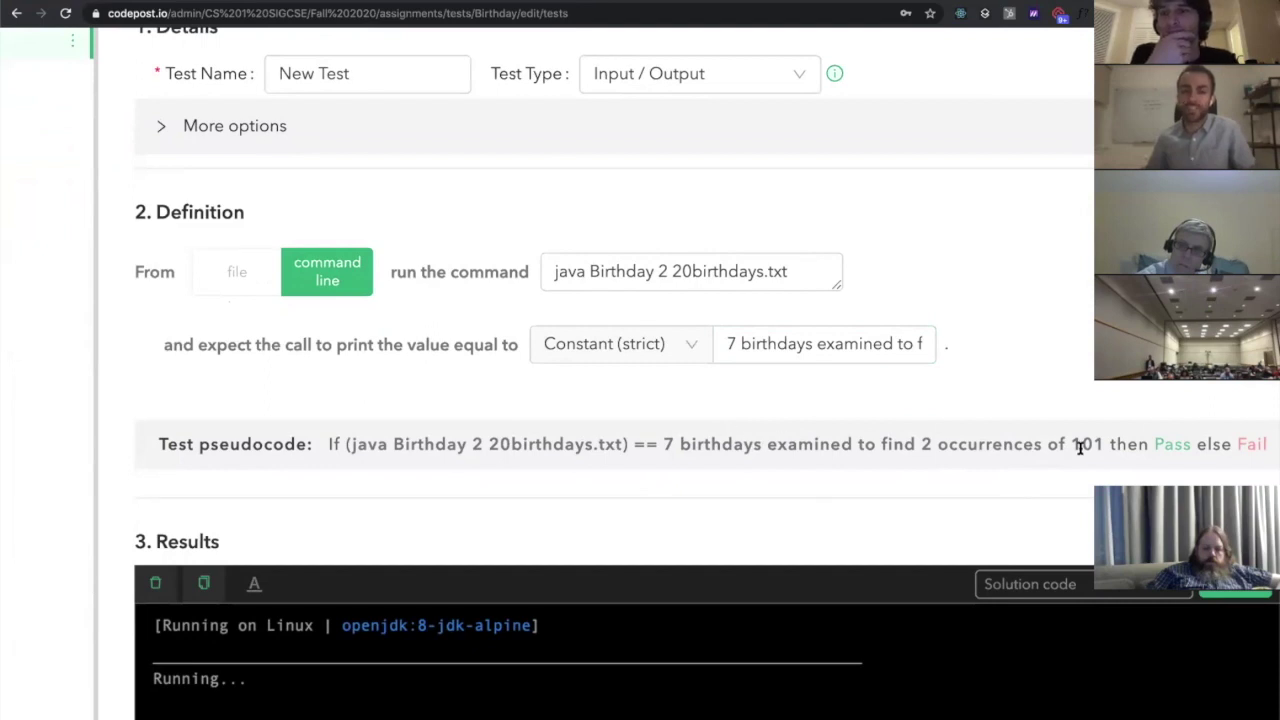
scroll(960, 440, right, 2)
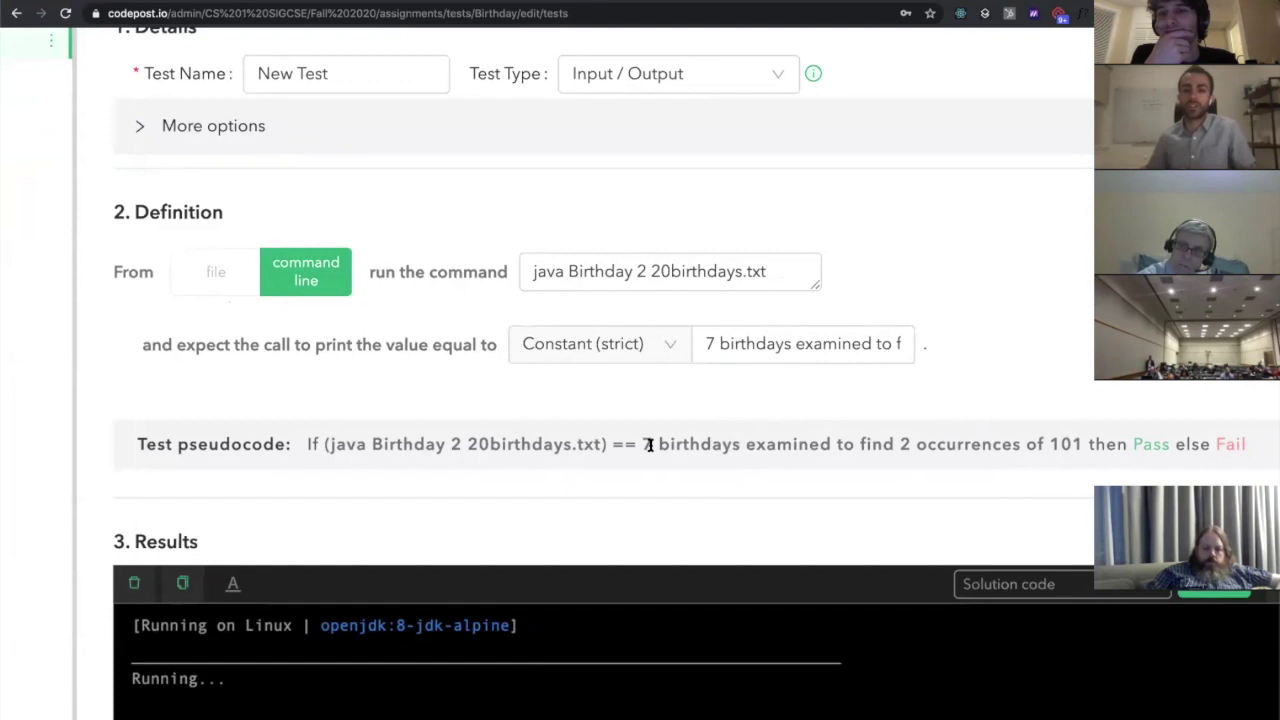
Highlight the count 7 and the value 101 in the pseudocode, then readjust page zoom
drag(641, 444, 648, 444)
click(902, 444)
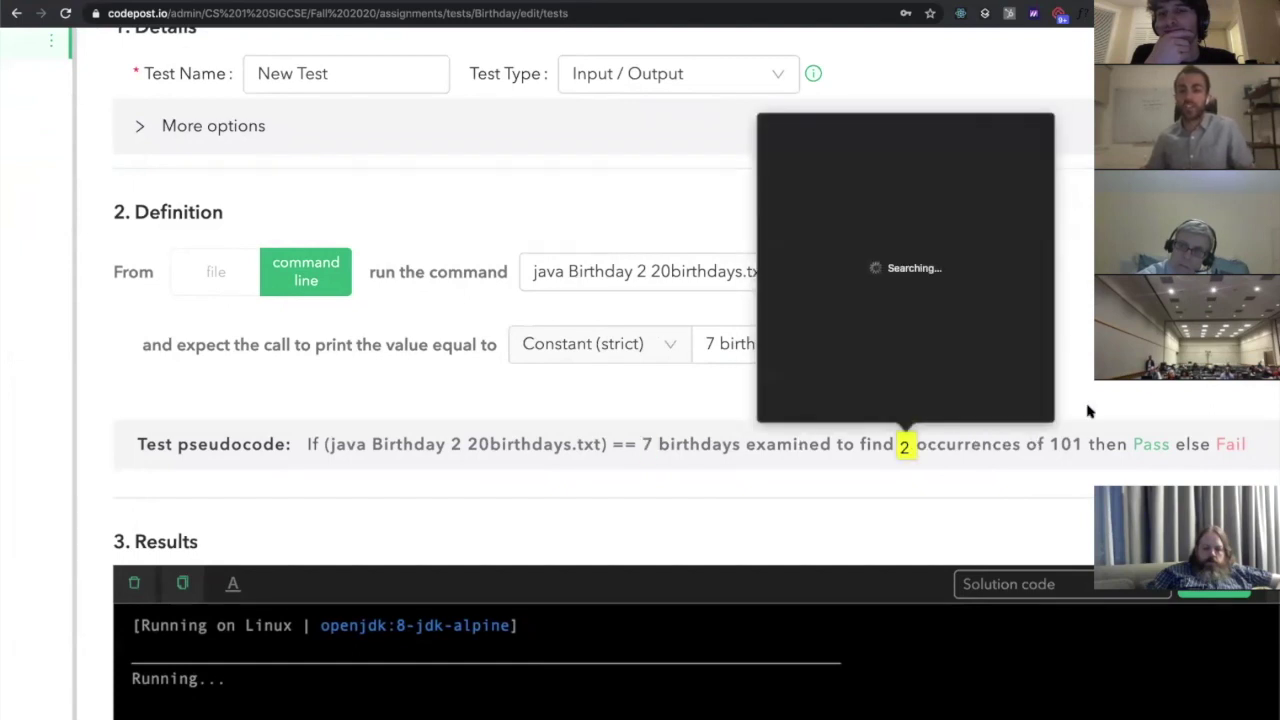
click(1085, 420)
double_click(1060, 444)
click(1062, 378)
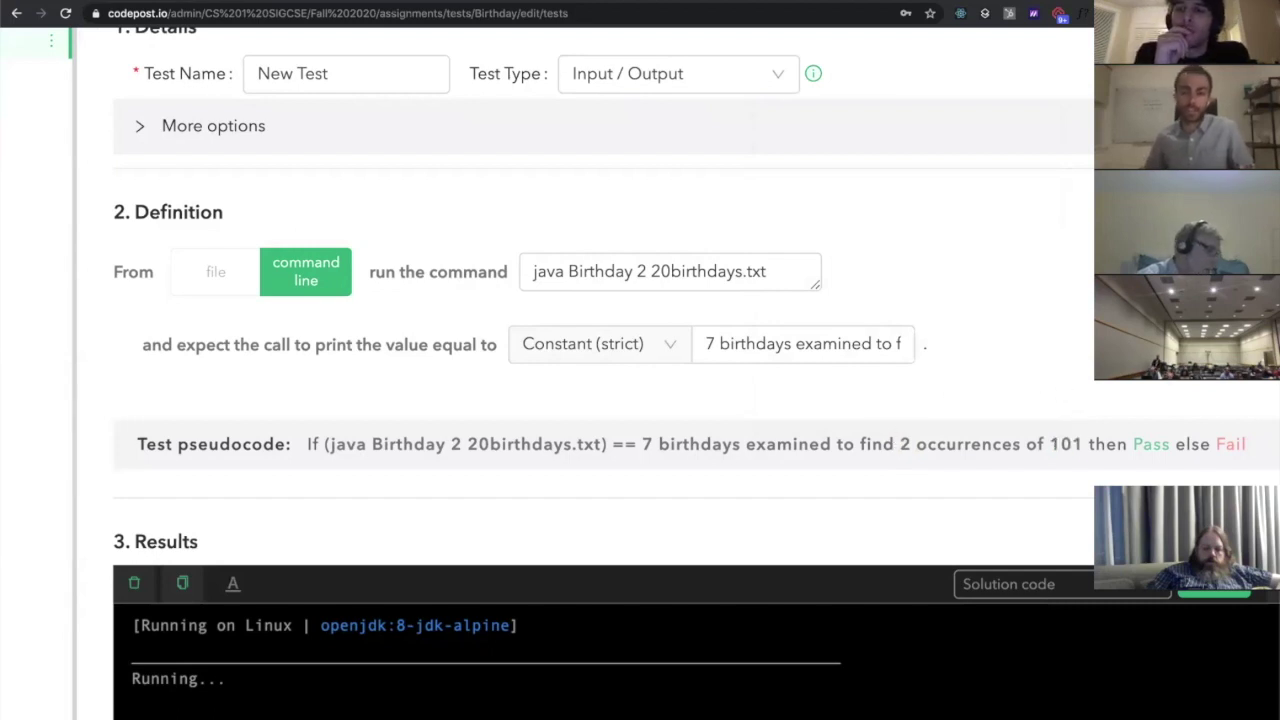
key(ctrl+minus)
key(ctrl+minus)
scroll(950, 358, down, 1)
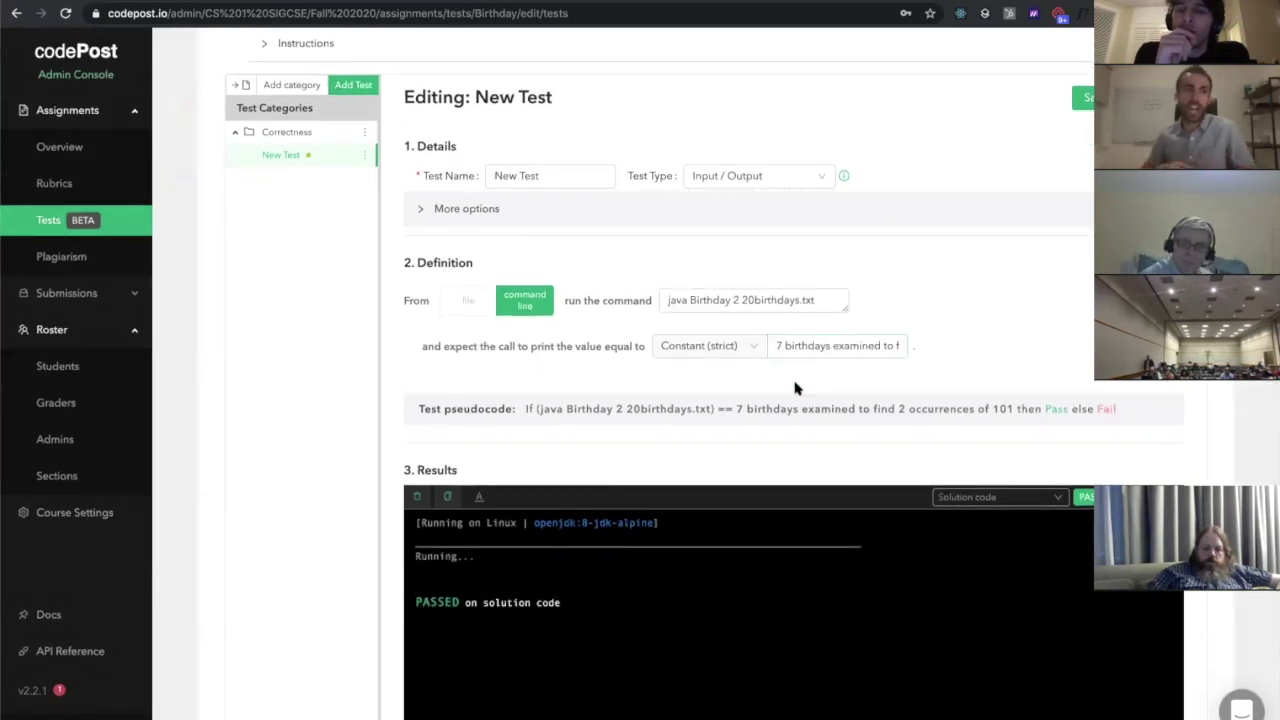
key(ctrl+plus)
key(ctrl+plus)
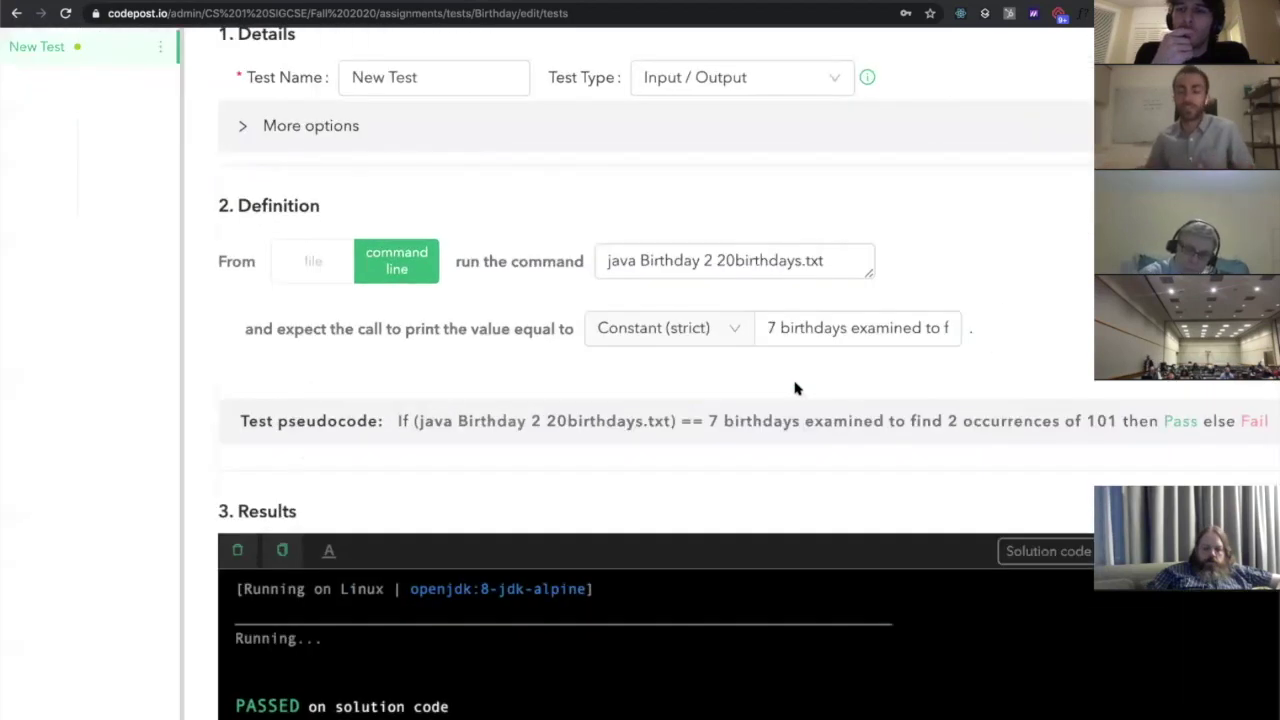
Try Constant (flex) for output comparison, then switch it to Regexp
click(726, 330)
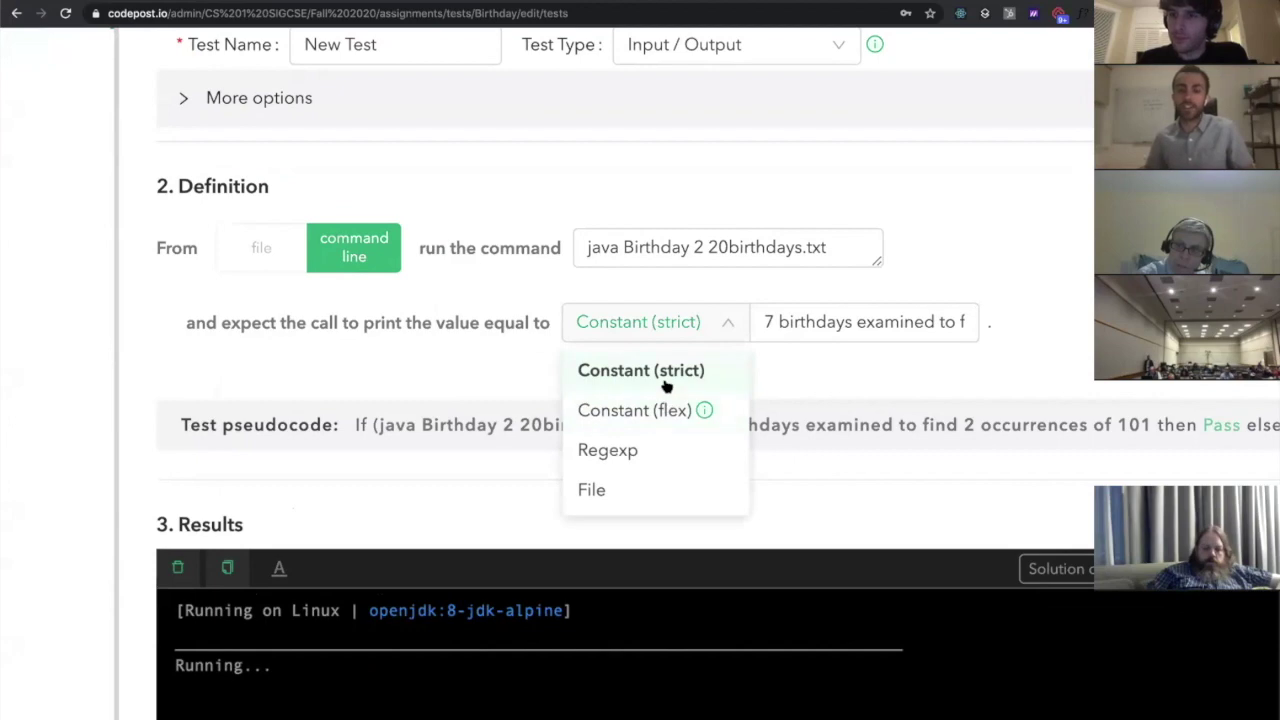
click(660, 412)
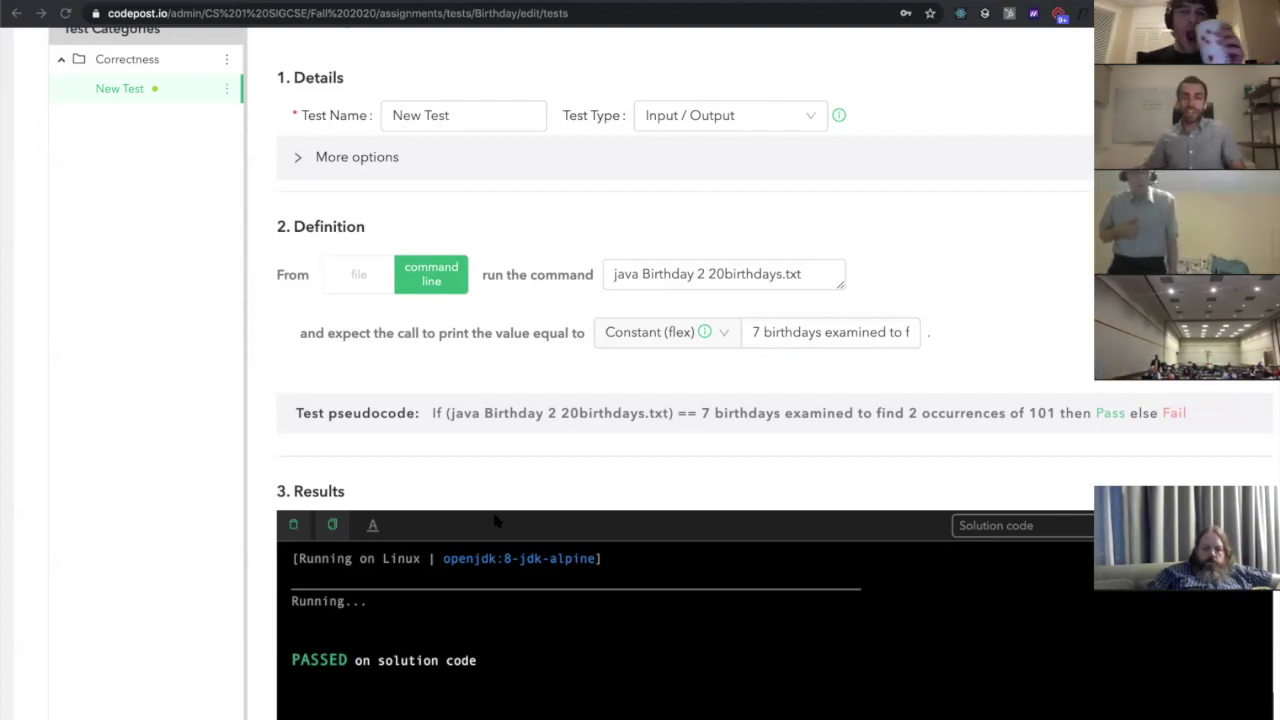
click(724, 340)
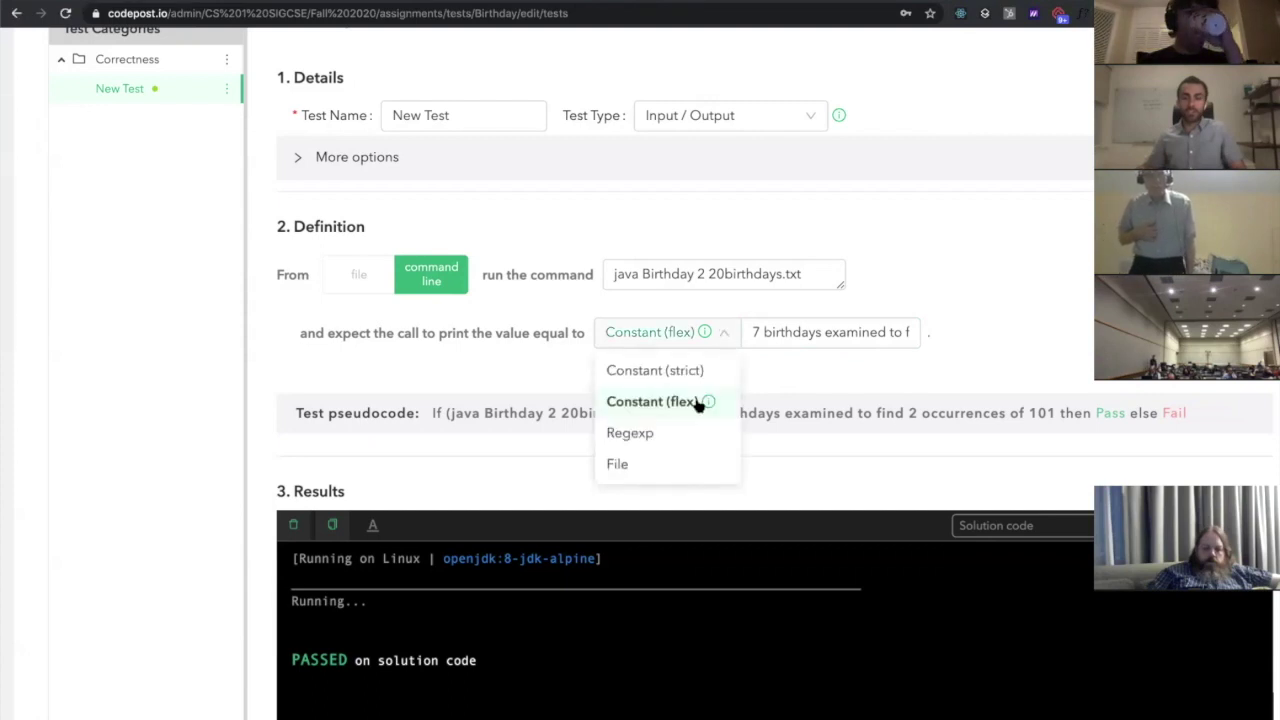
click(686, 435)
click(791, 334)
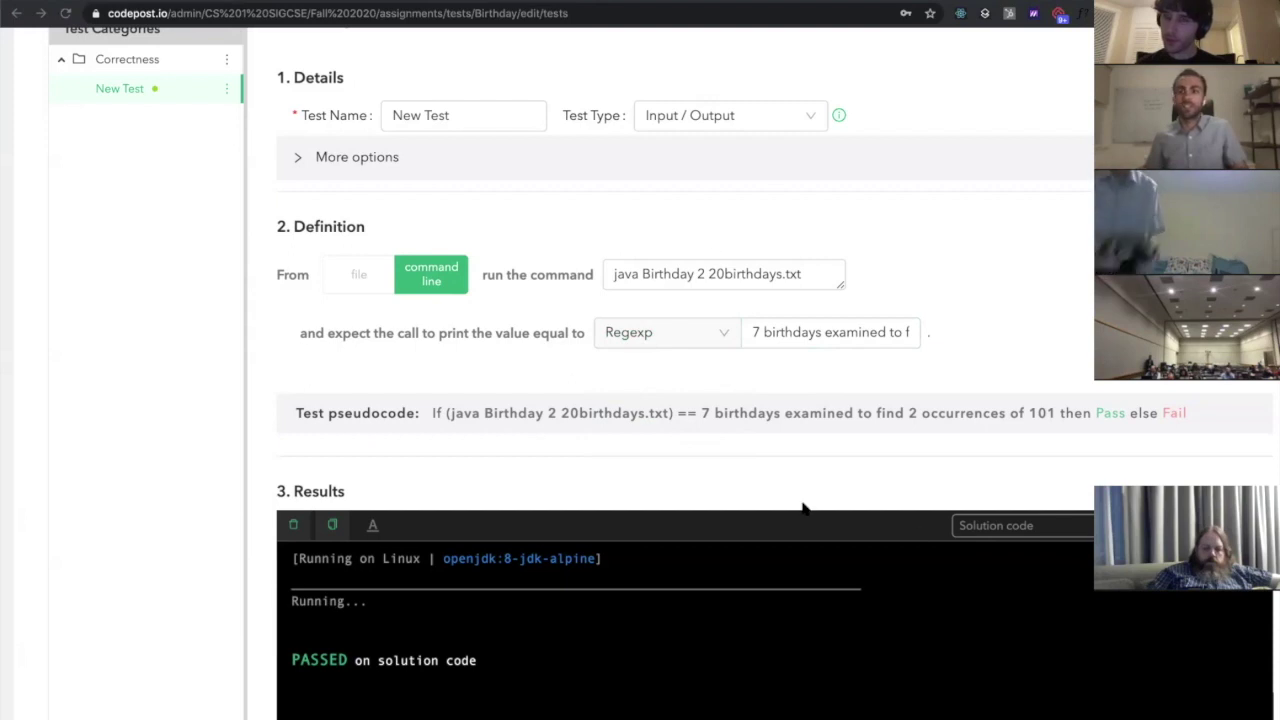
Replace the expected output with regex 7([^0-9]+)2([^0-9]+)101 and rerun it on the solution code
triple_click(834, 331)
text(7([^0-9]+)2([^0-9]+)101)
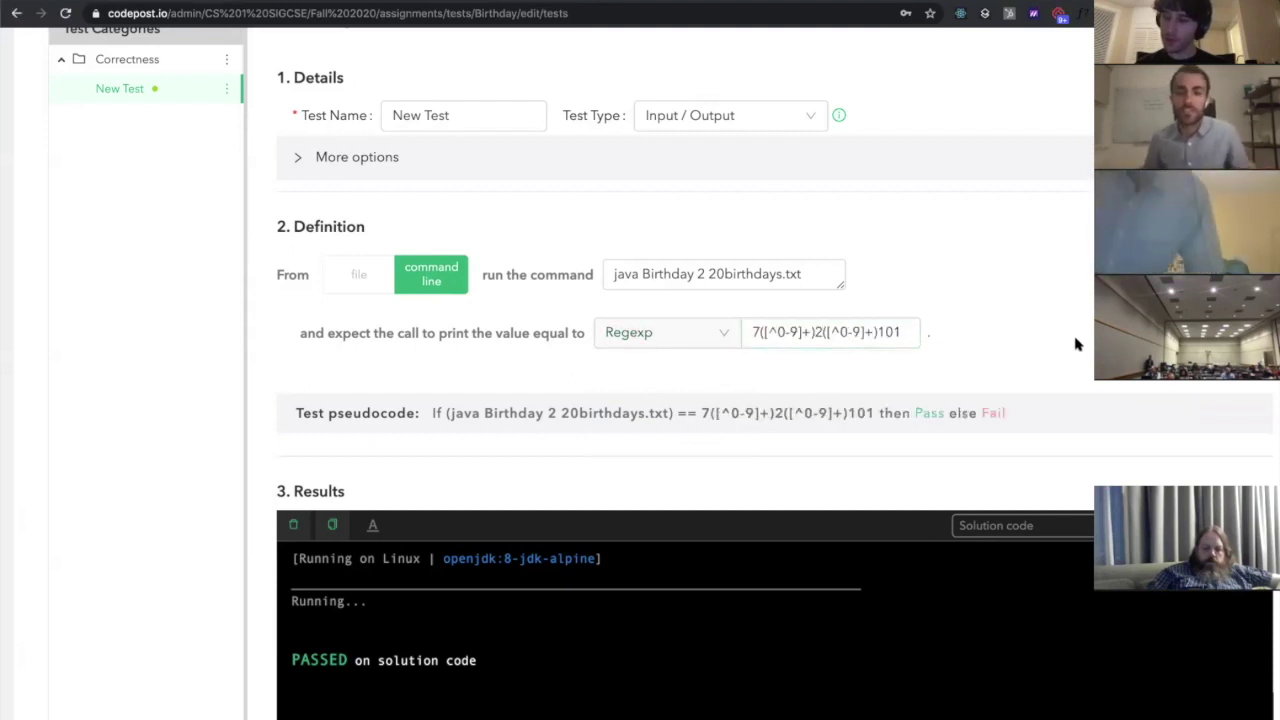
scroll(1100, 370, down, 1)
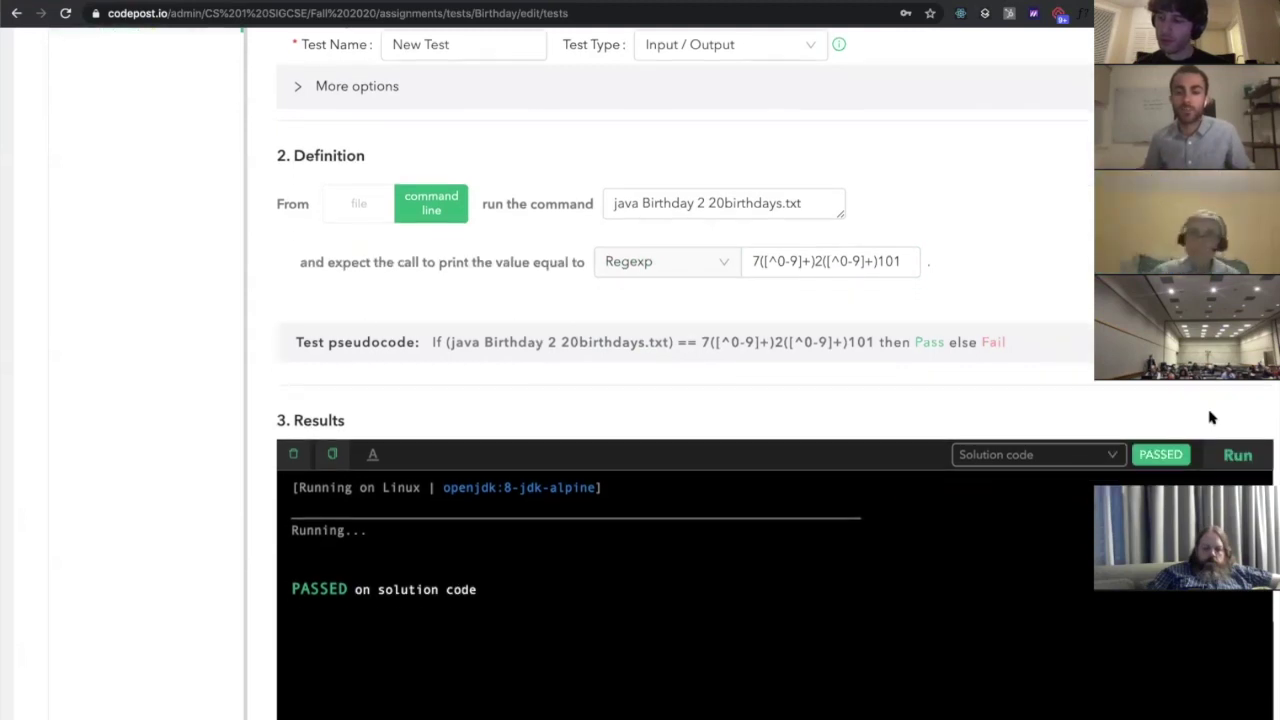
scroll(1200, 440, down, 1)
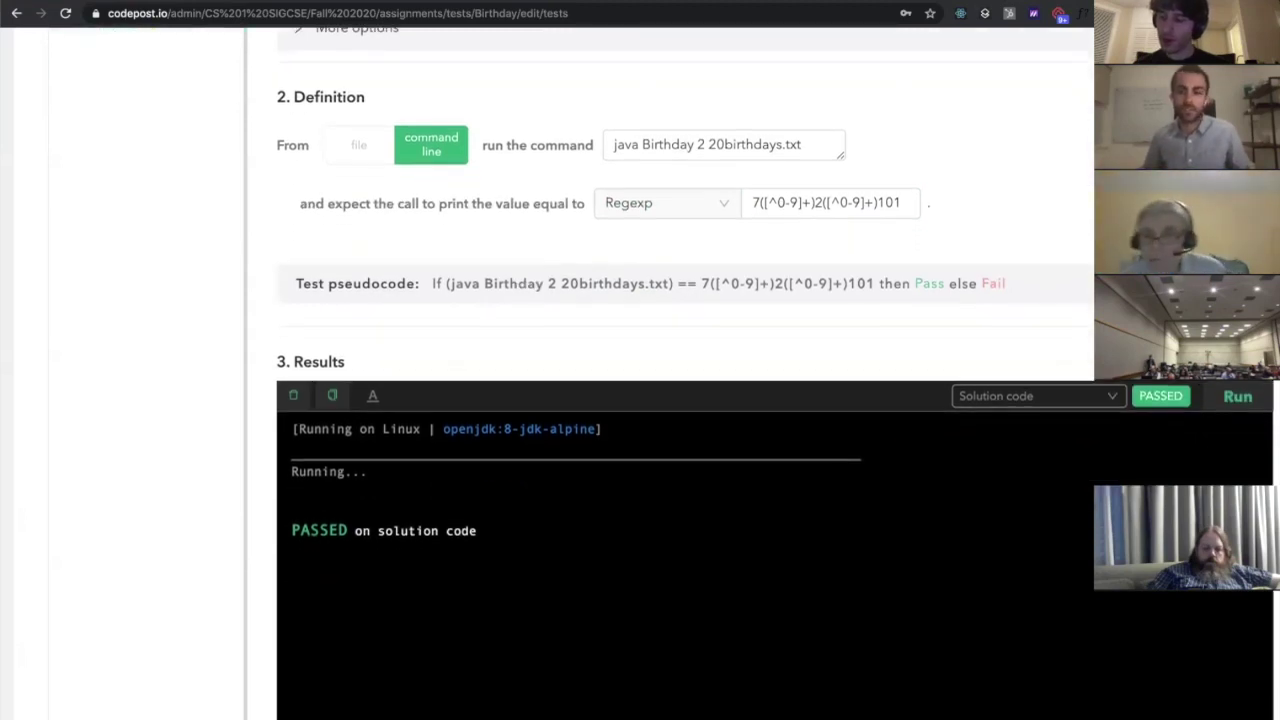
click(1238, 398)
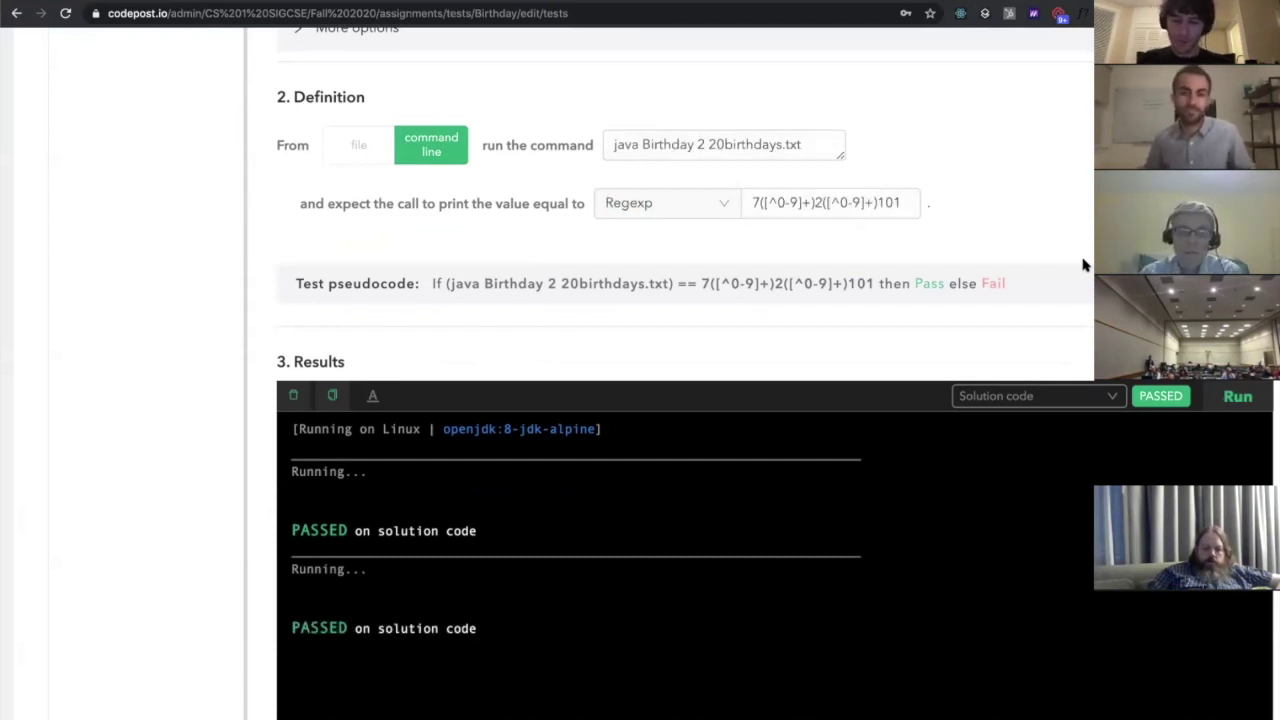
scroll(901, 314, up, 1)
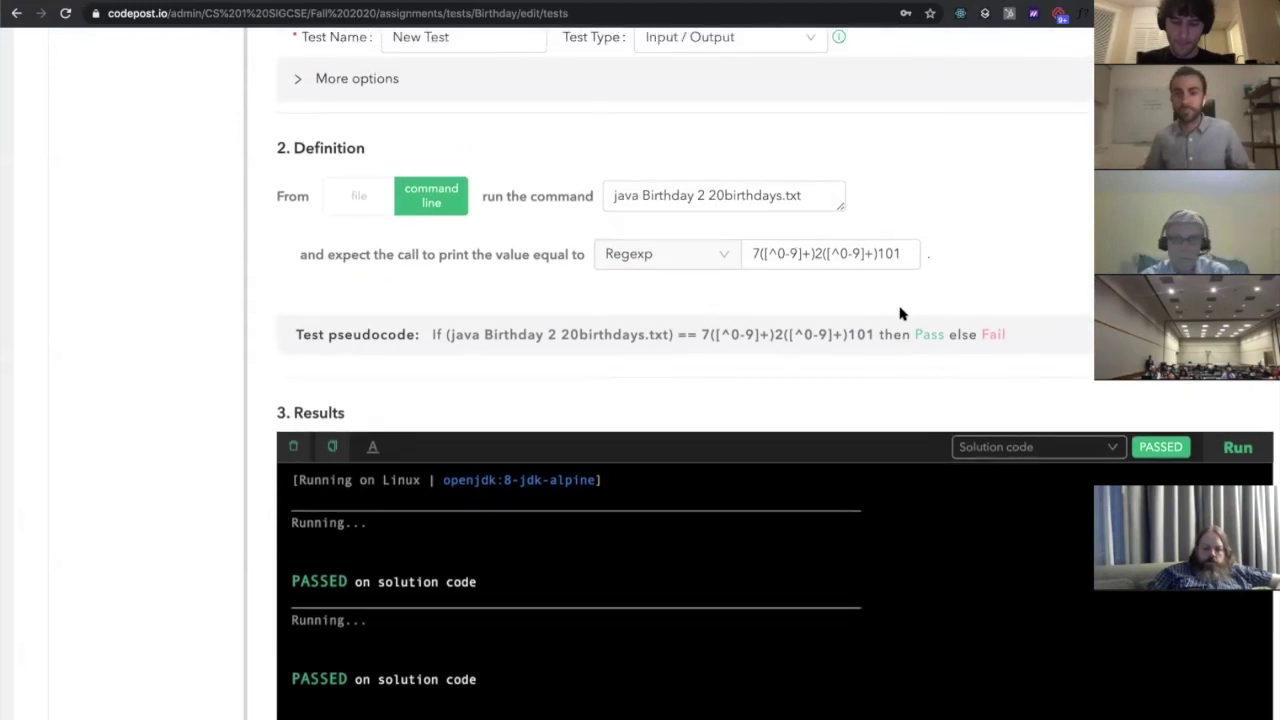
scroll(900, 314, down, 3)
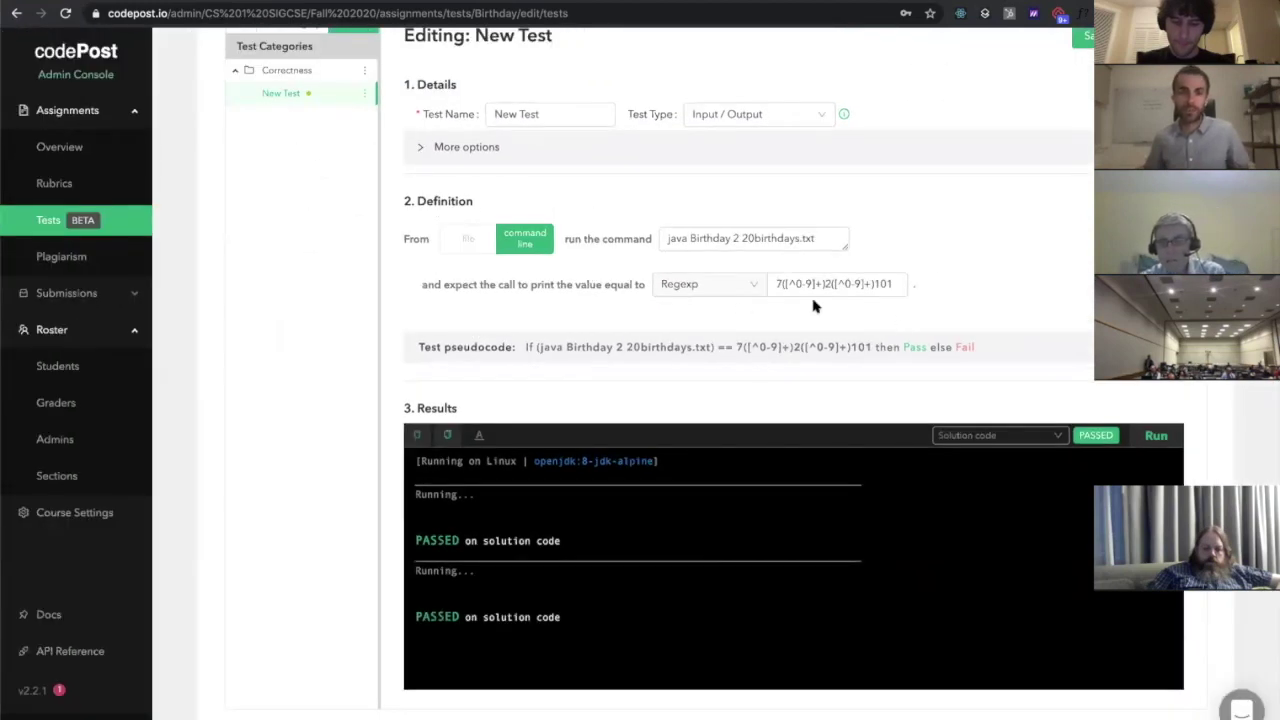
scroll(729, 338, up, 2)
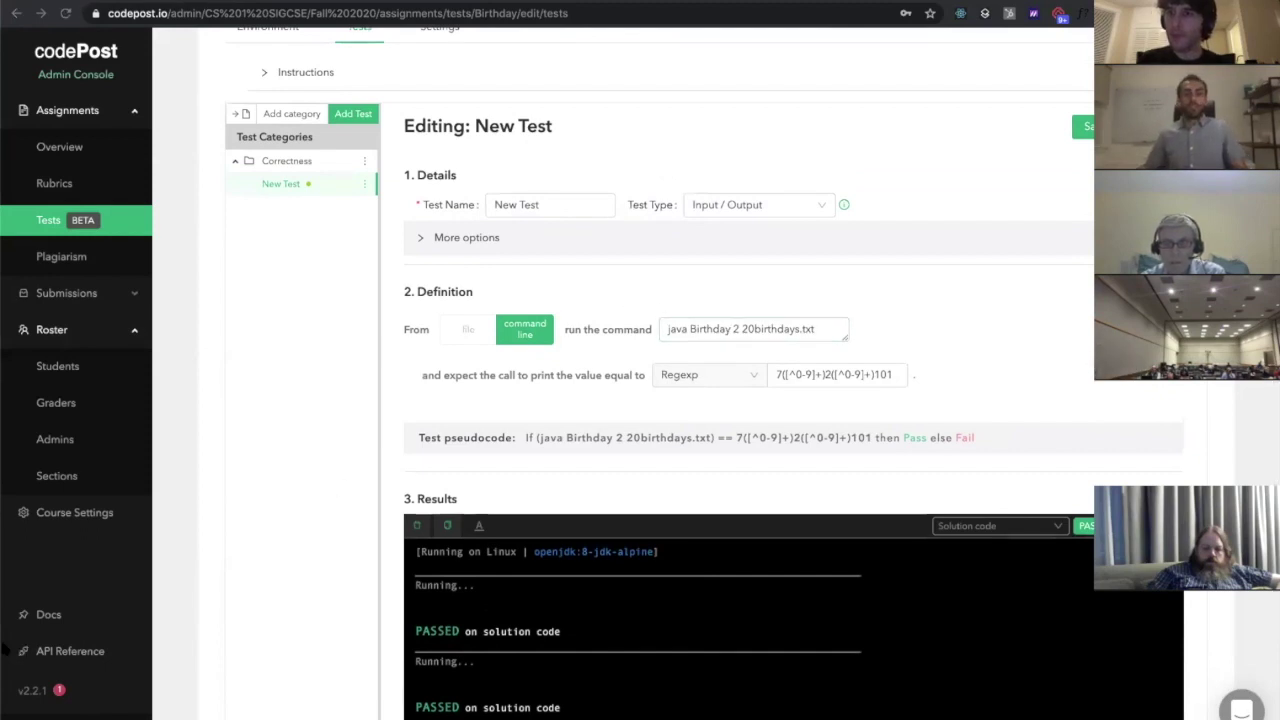
Change the regex ending from 101 to 102 and rerun the test on the solution code
scroll(645, 153, down, 2)
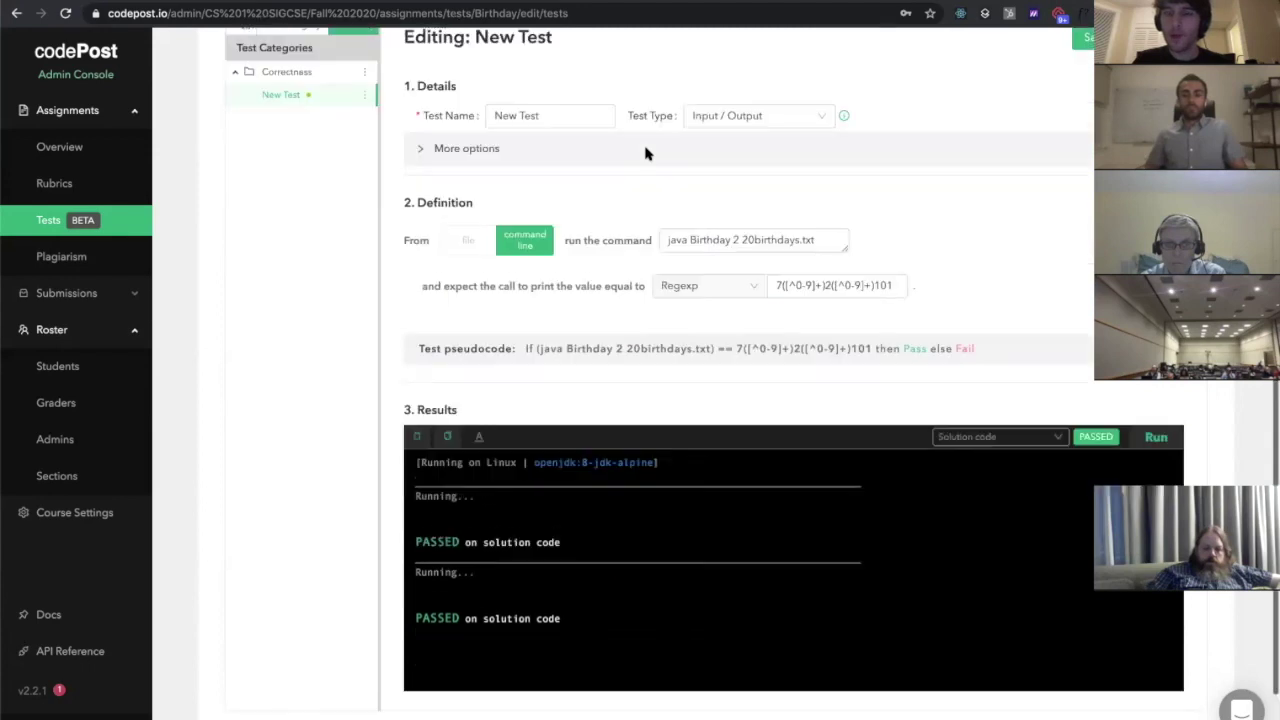
click(900, 279)
key(BackSpace)
text(2)
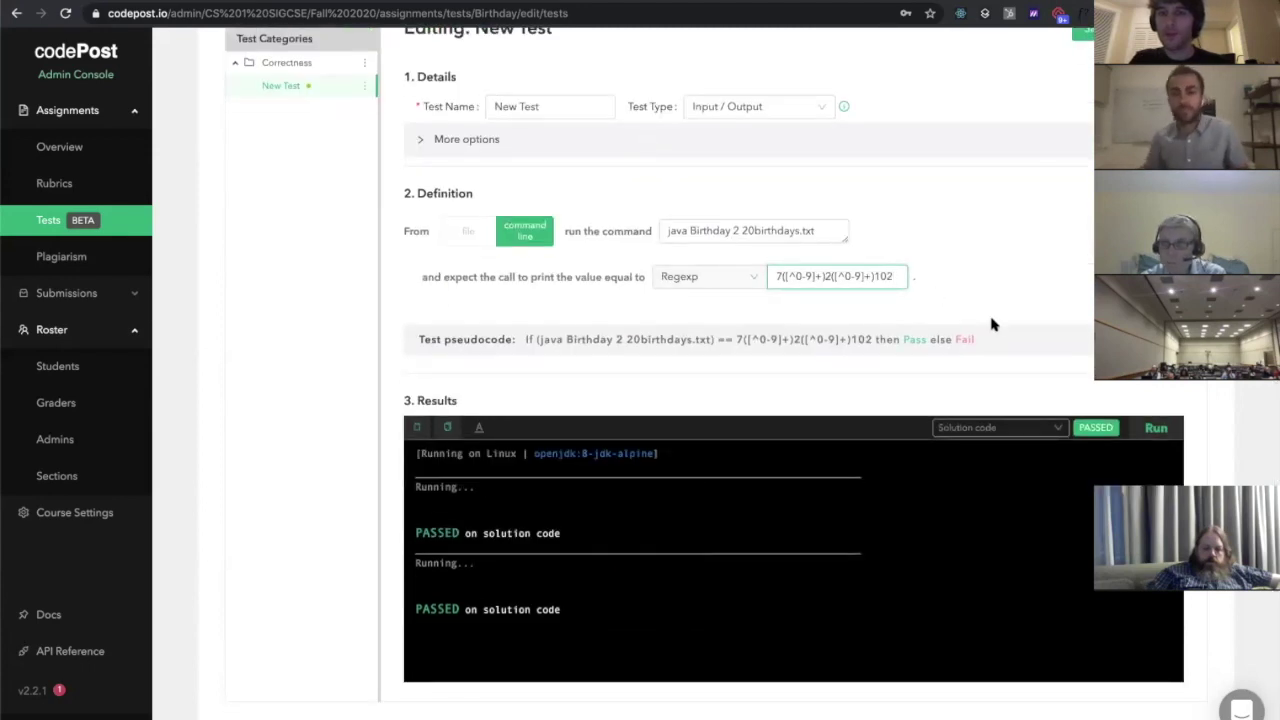
click(1158, 428)
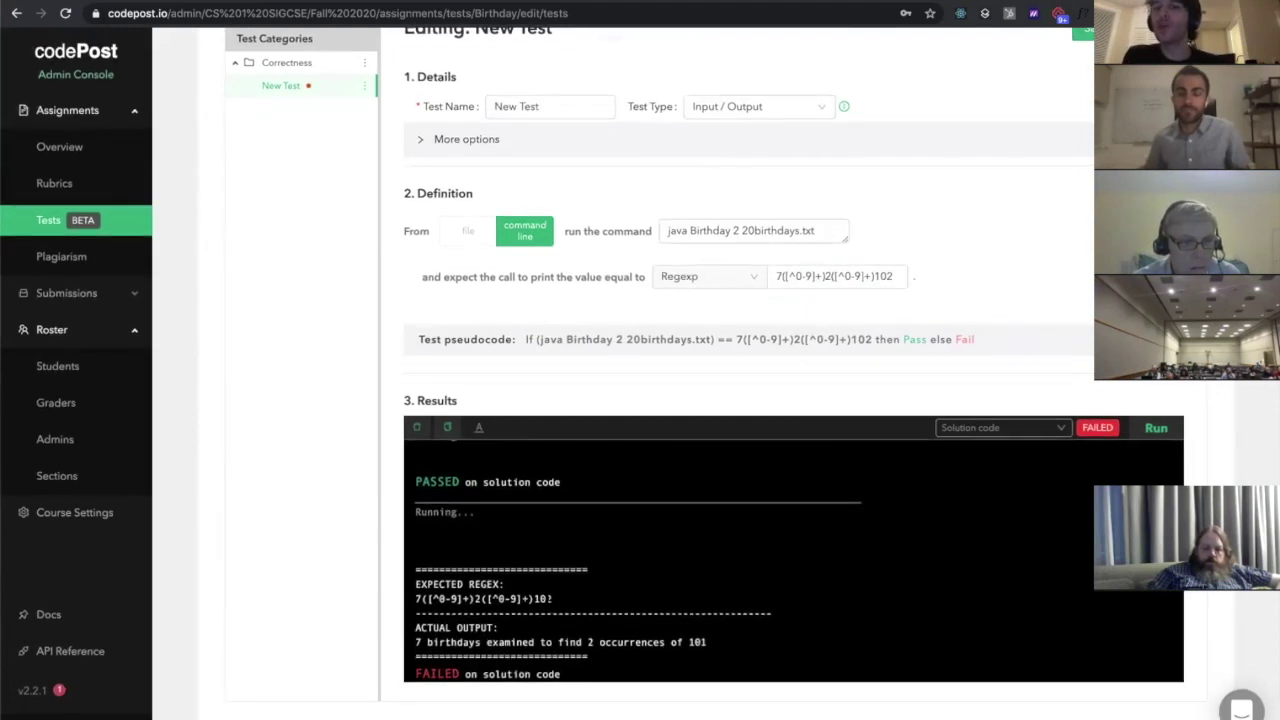
Inspect the FAILED output comparing the expected regex against the actual program output
scroll(571, 655, up, 5)
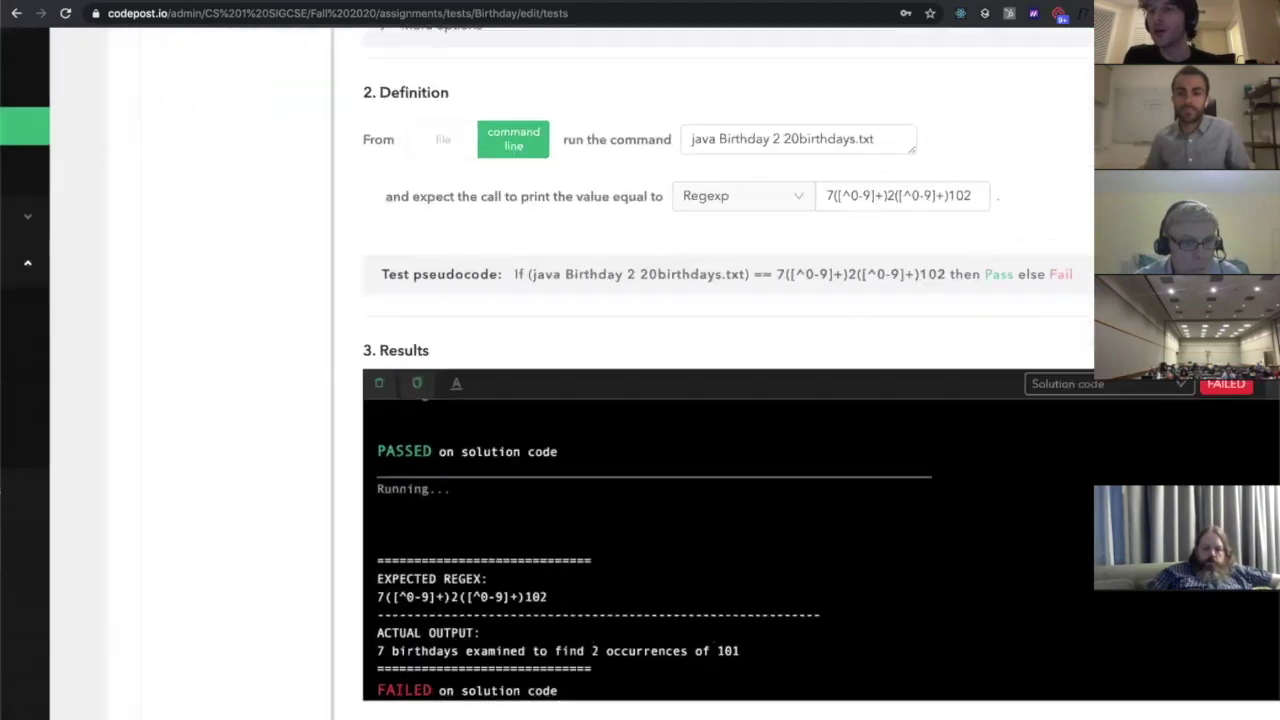
scroll(660, 420, down, 1)
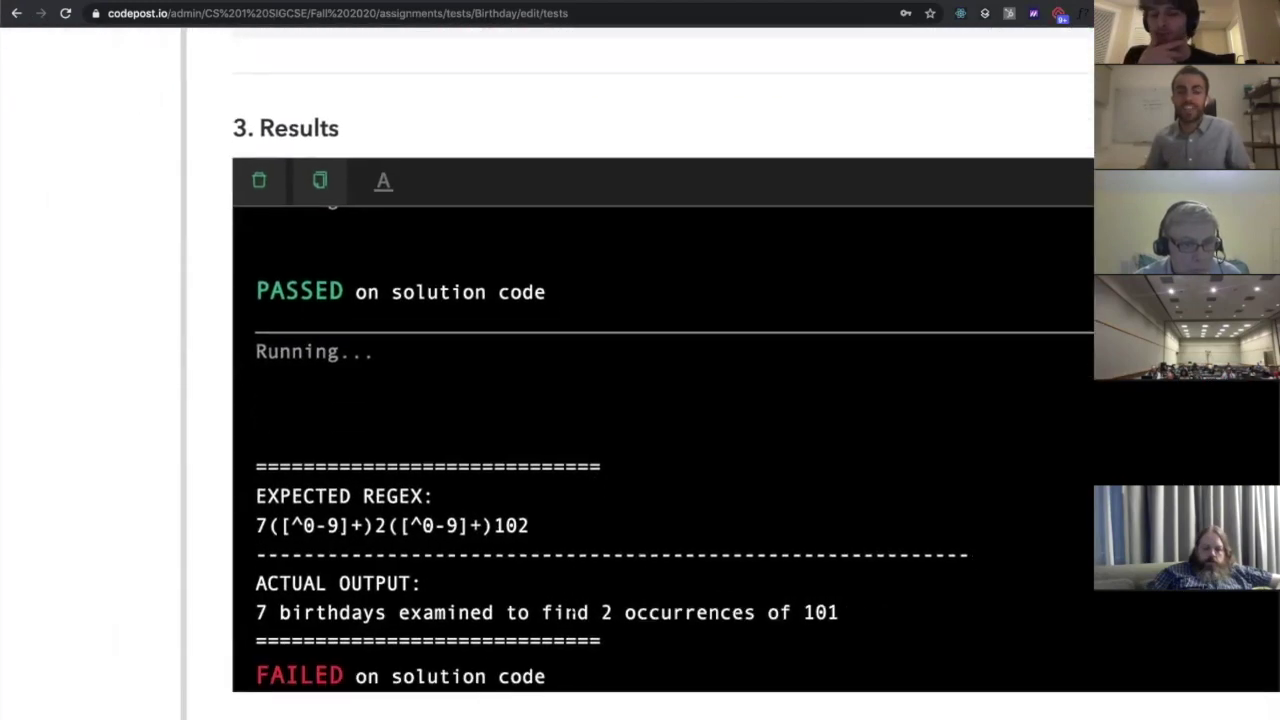
scroll(660, 420, right, 1)
drag(588, 640, 274, 466)
click(274, 466)
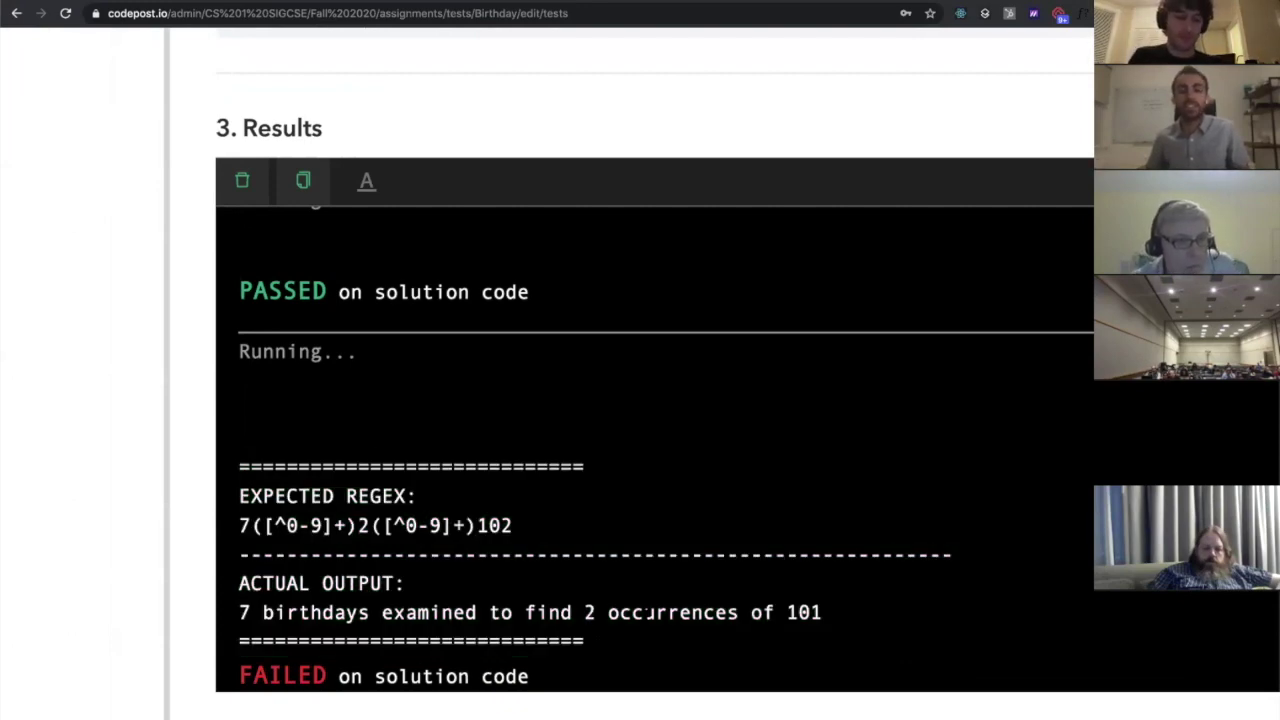
scroll(645, 612, down, 5)
scroll(645, 615, down, 3)
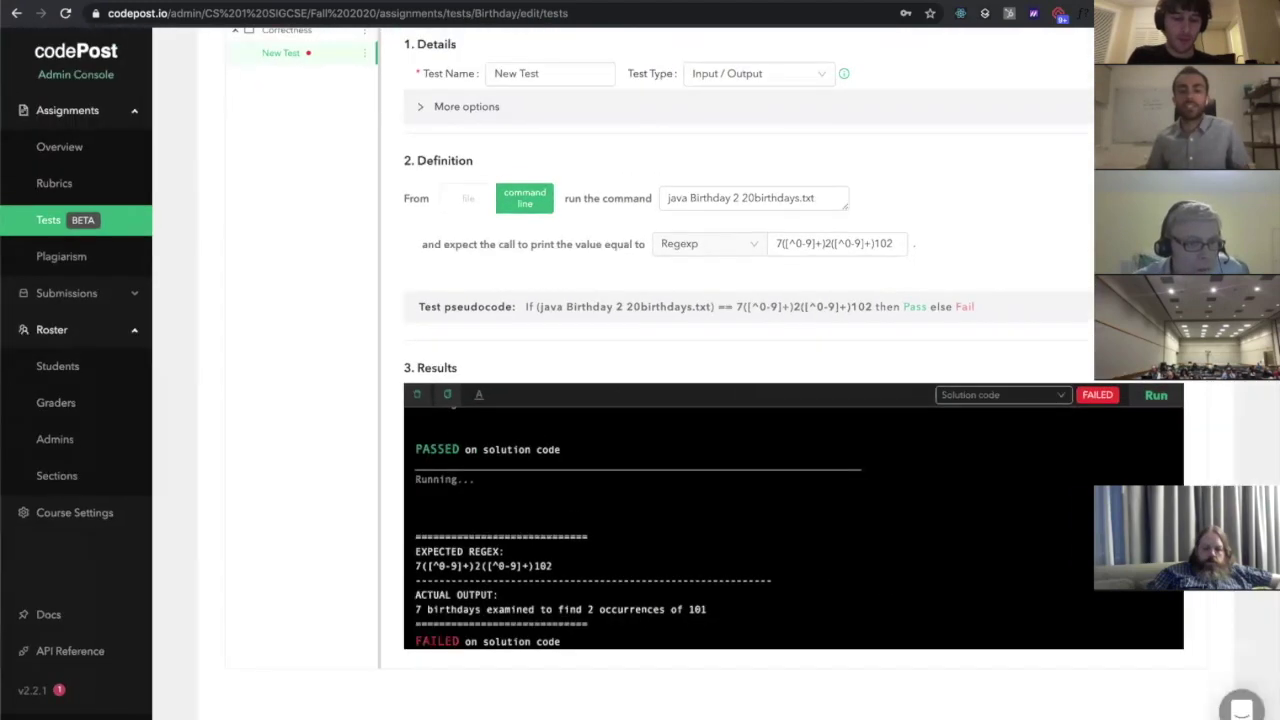
scroll(1115, 405, up, 5)
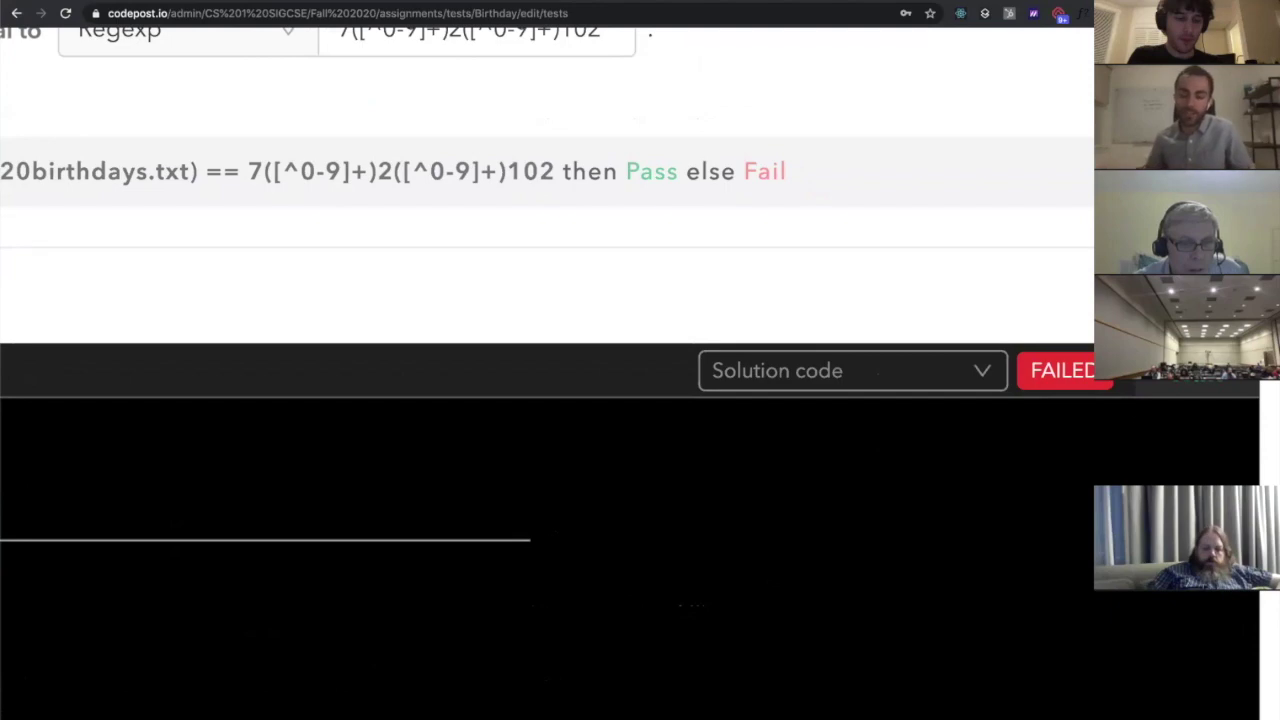
scroll(1060, 400, down, 5)
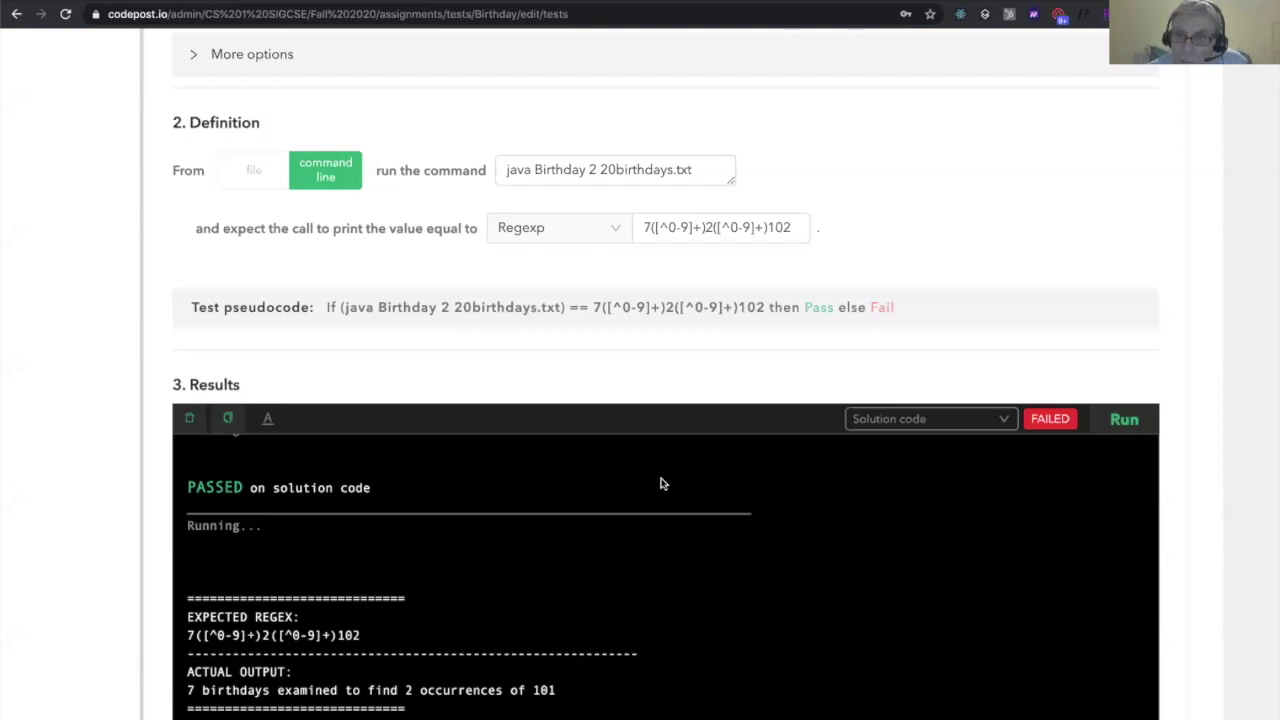
click(944, 422)
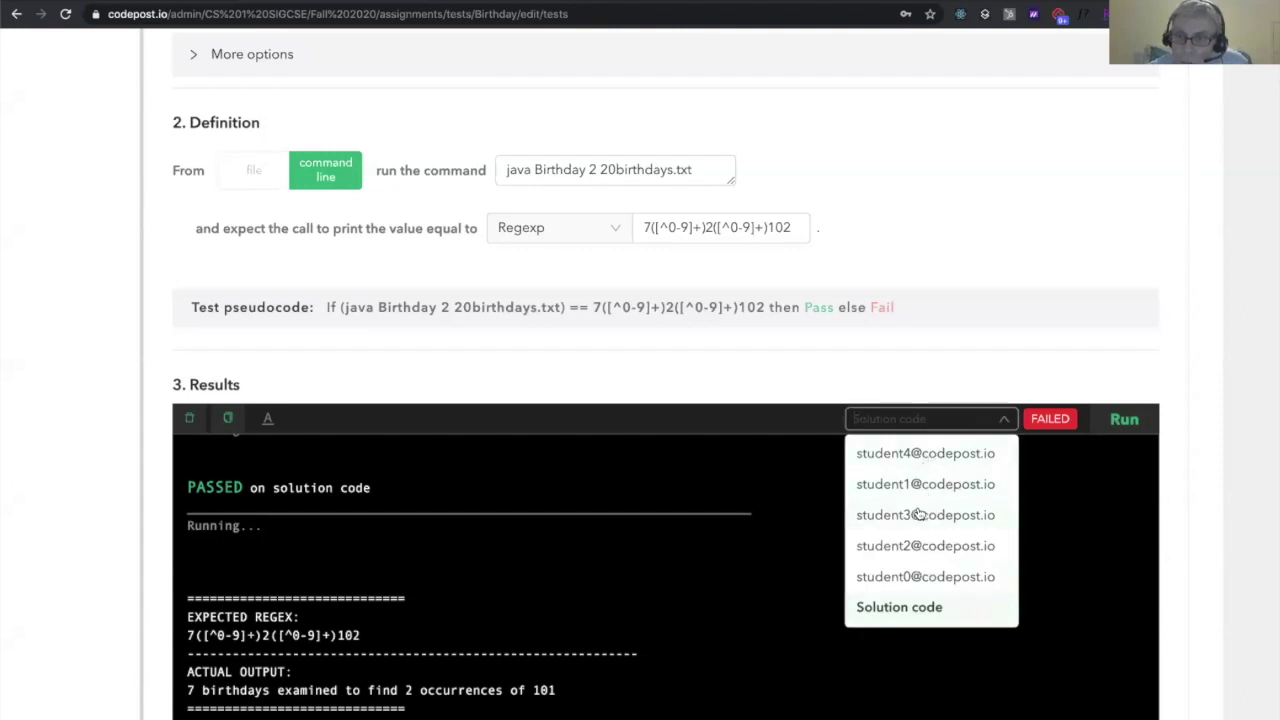
Try the test on a student's submission, then target the solution code again
click(918, 514)
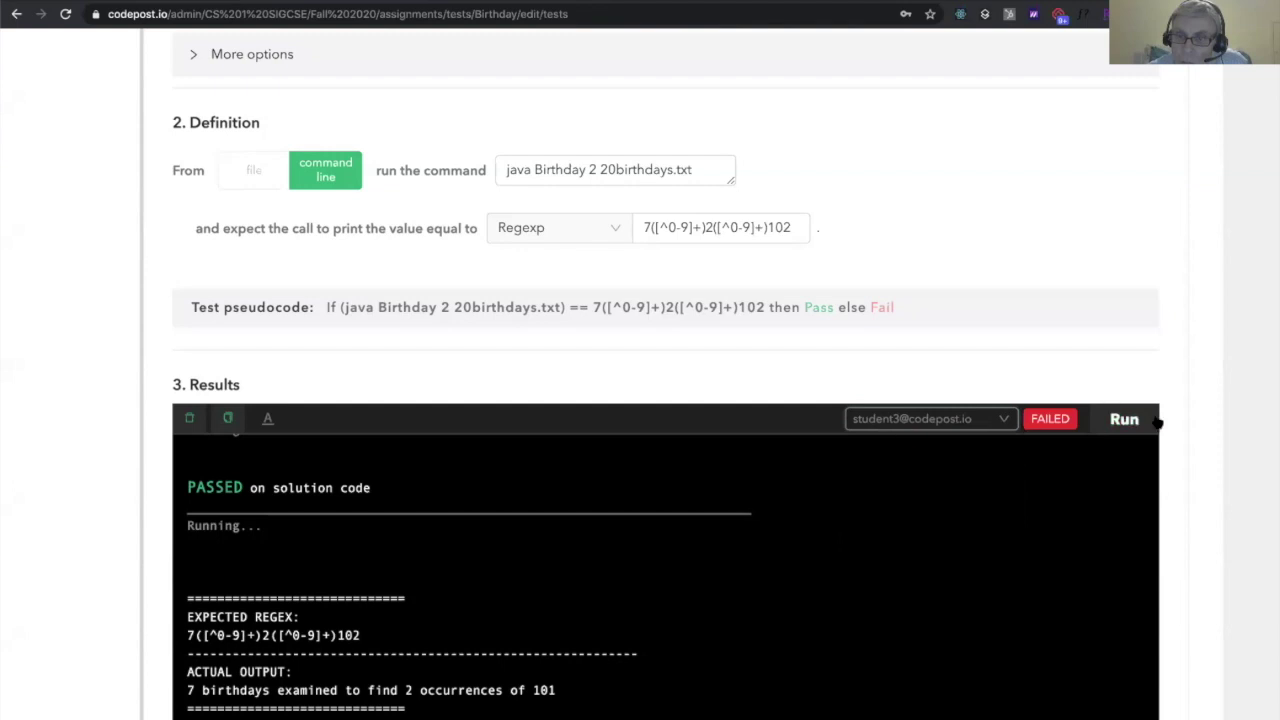
click(917, 425)
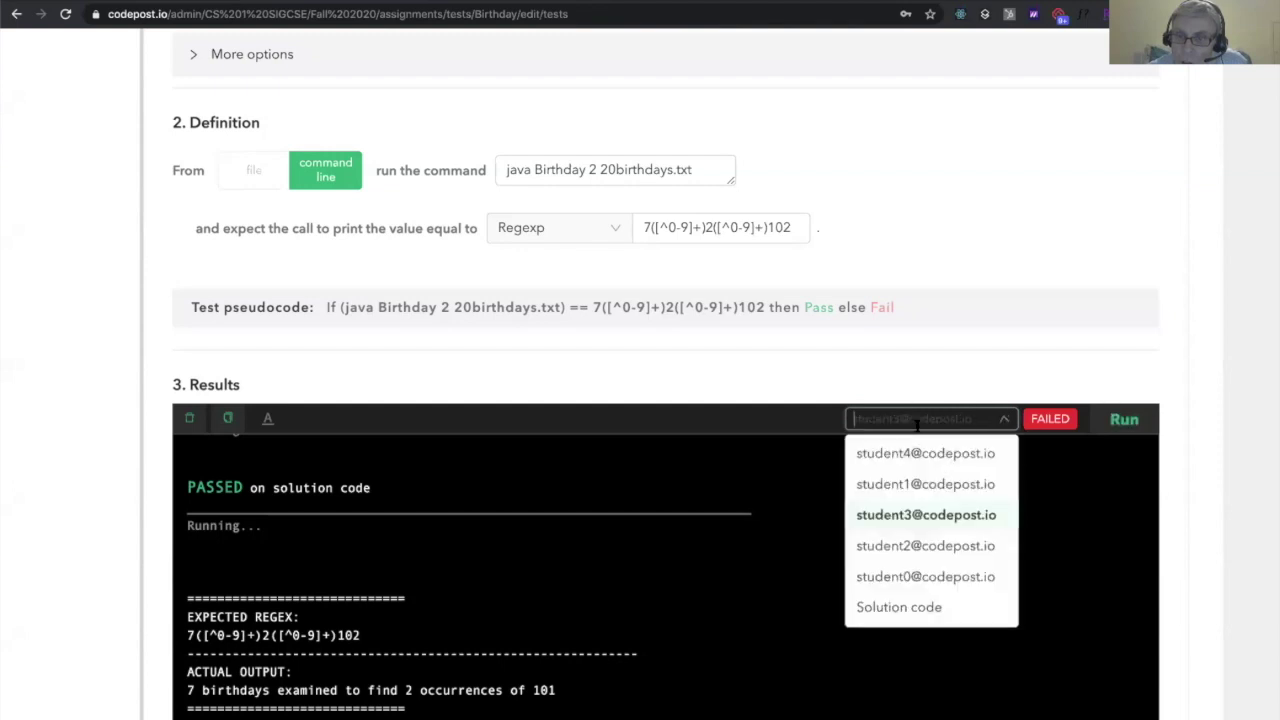
click(917, 607)
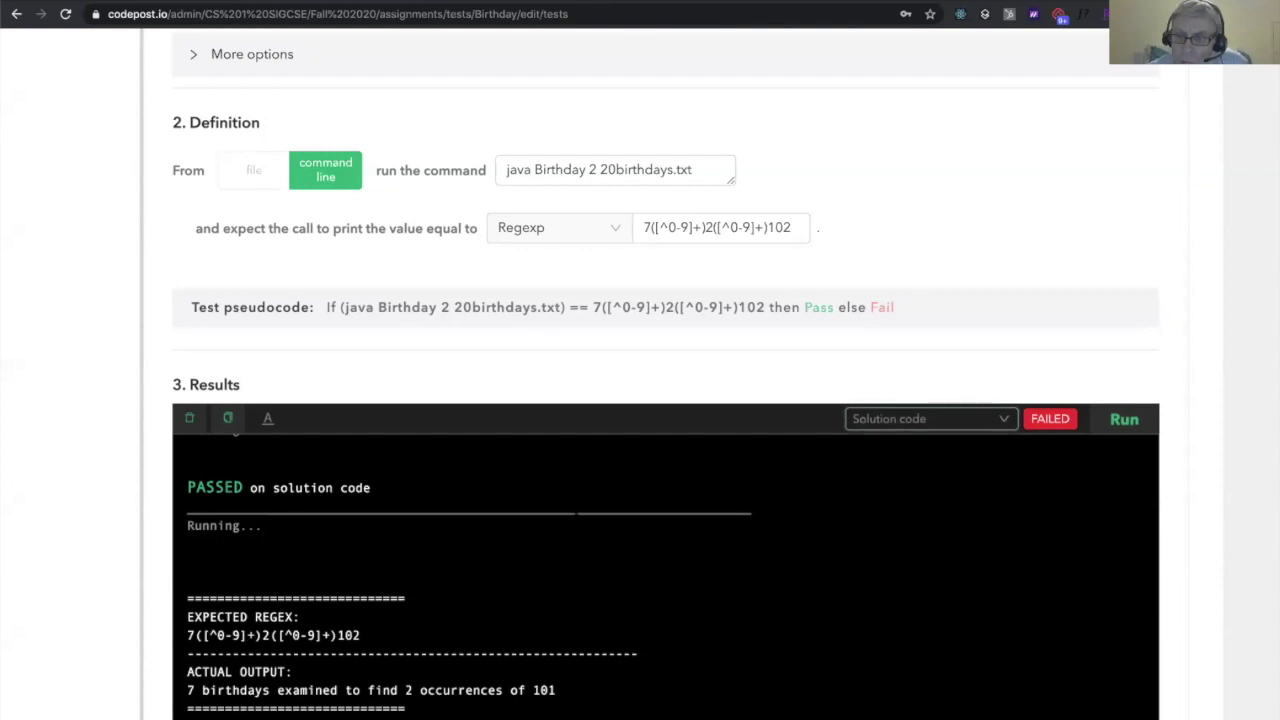
Zoom the page back out and switch to the Birthday Problem document
scroll(368, 346, up, 1)
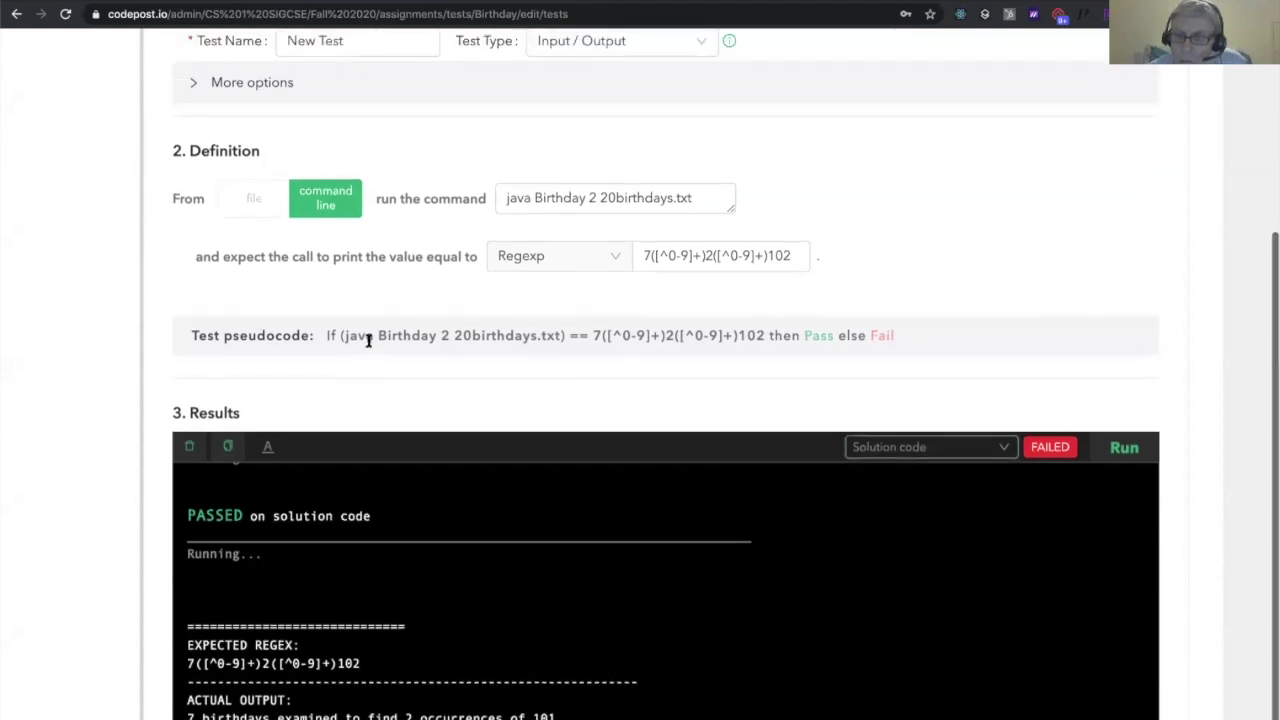
key(ctrl+minus)
scroll(368, 342, up, 3)
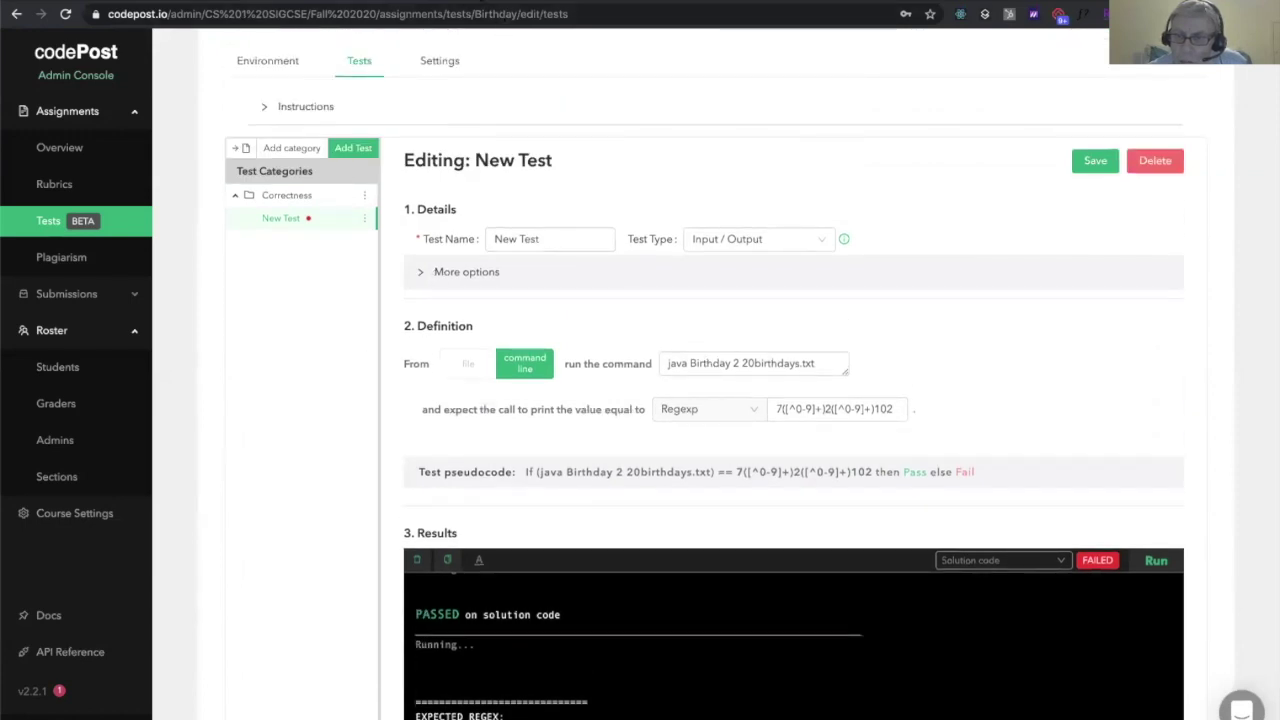
key(ctrl+Tab)
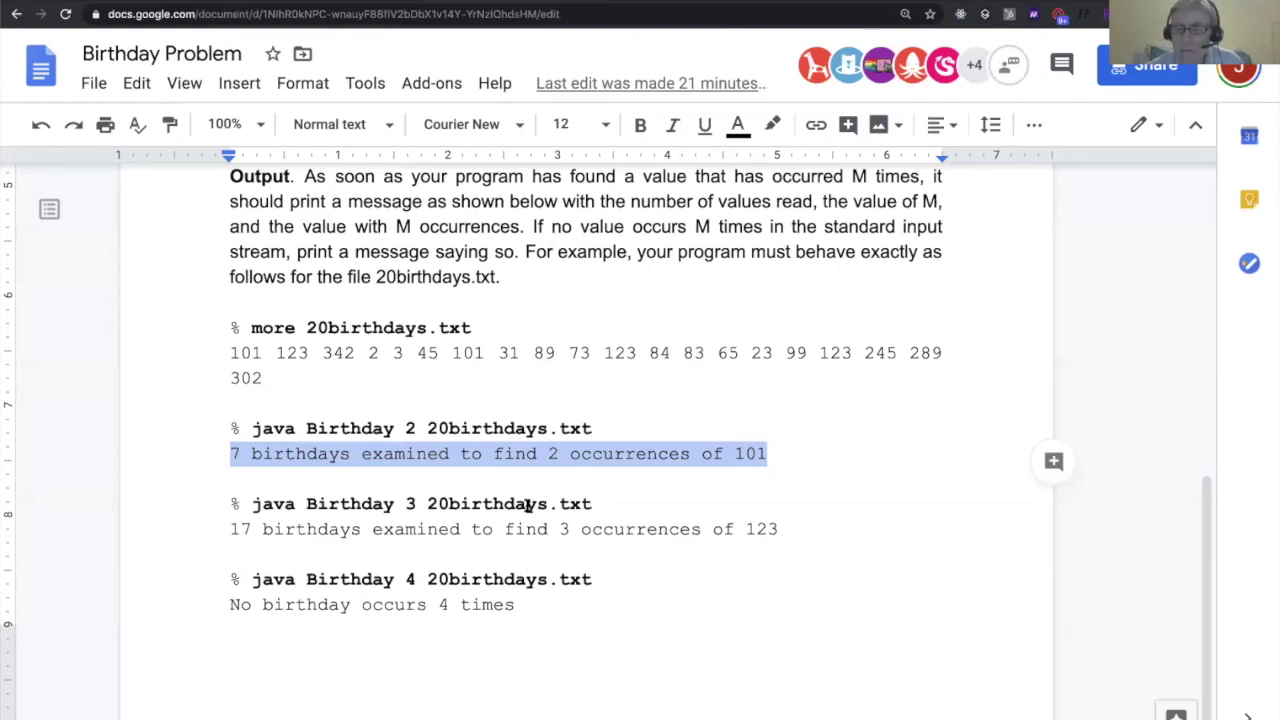
Highlight the Birthday 3 command and its '17 birthdays examined' output line in the doc
click(285, 530)
drag(240, 506, 797, 517)
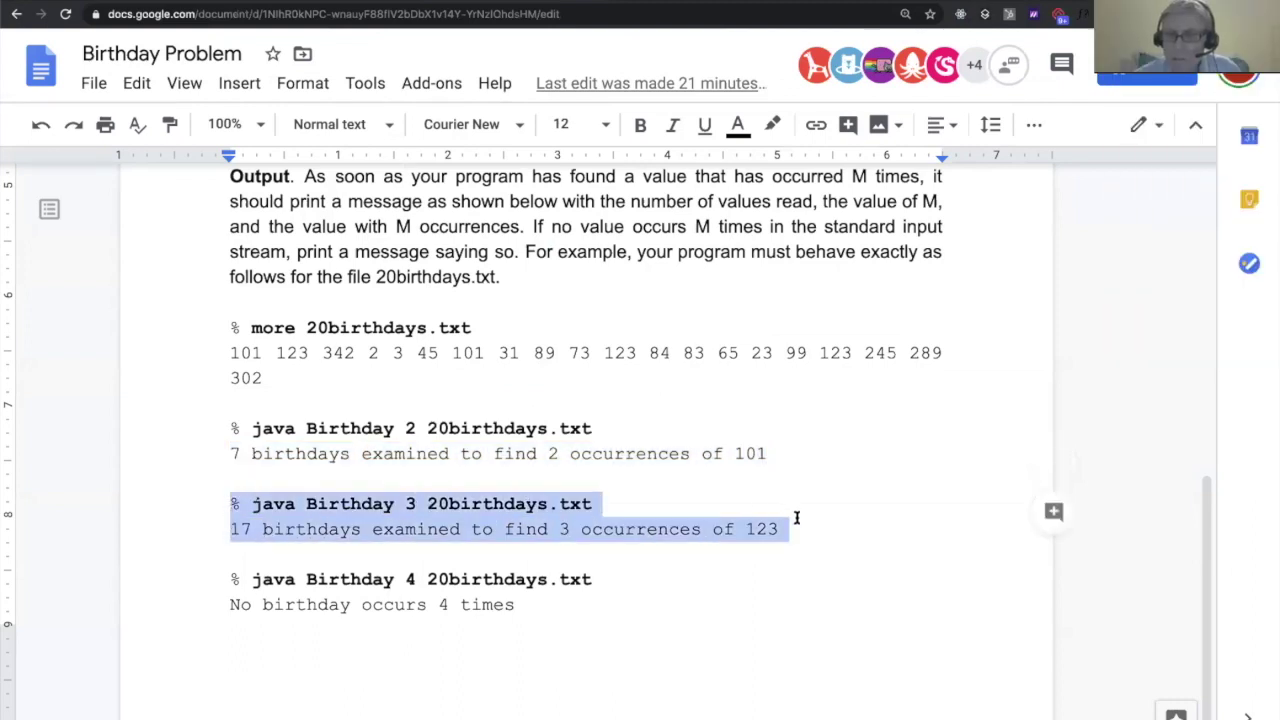
click(592, 581)
double_click(529, 603)
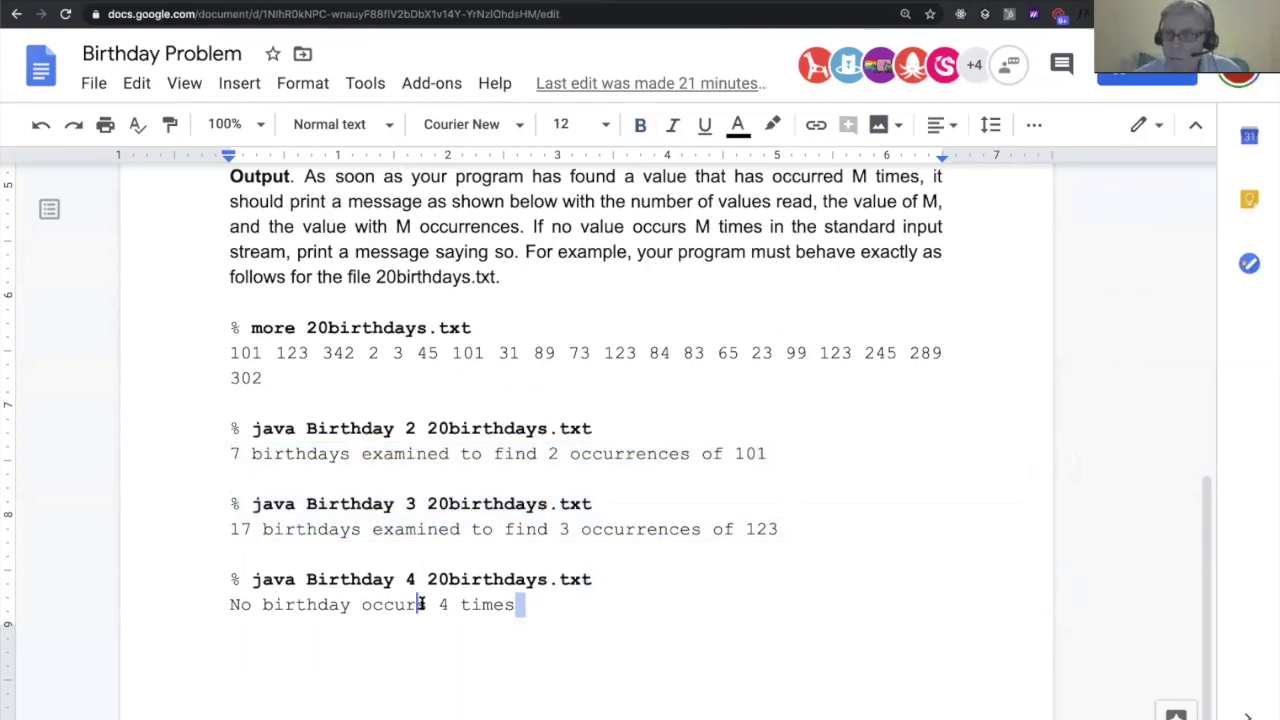
click(537, 606)
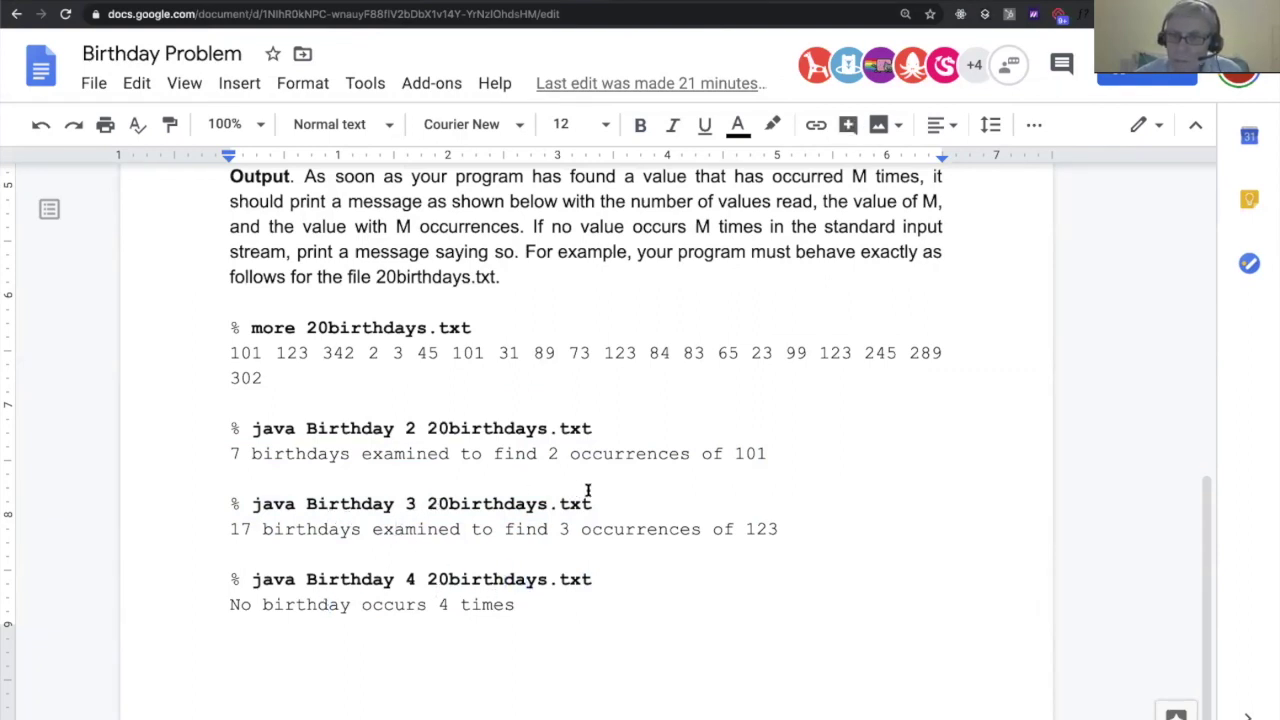
drag(229, 529, 787, 531)
click(461, 604)
Highlight 'java Birthday 4 20birthdays.txt' and 'No birthday occurs 4 times', then return to codePost
drag(255, 580, 594, 579)
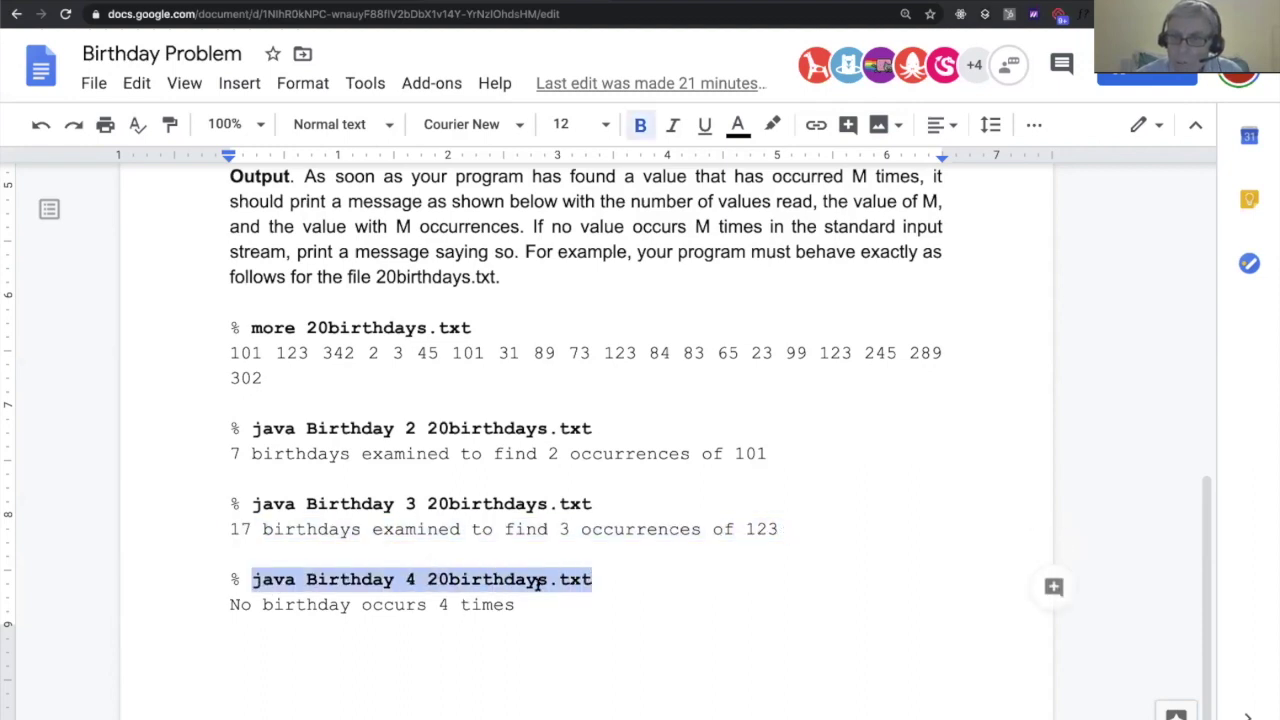
click(396, 606)
drag(225, 607, 600, 606)
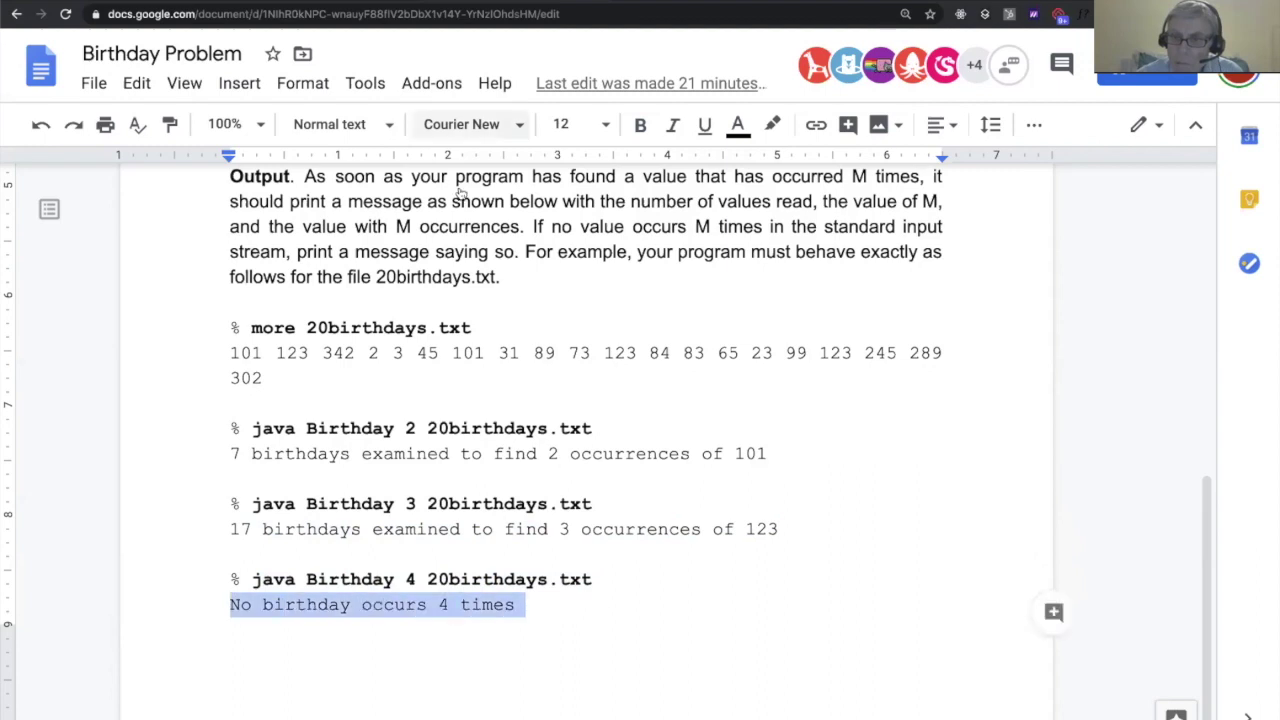
click(330, 2)
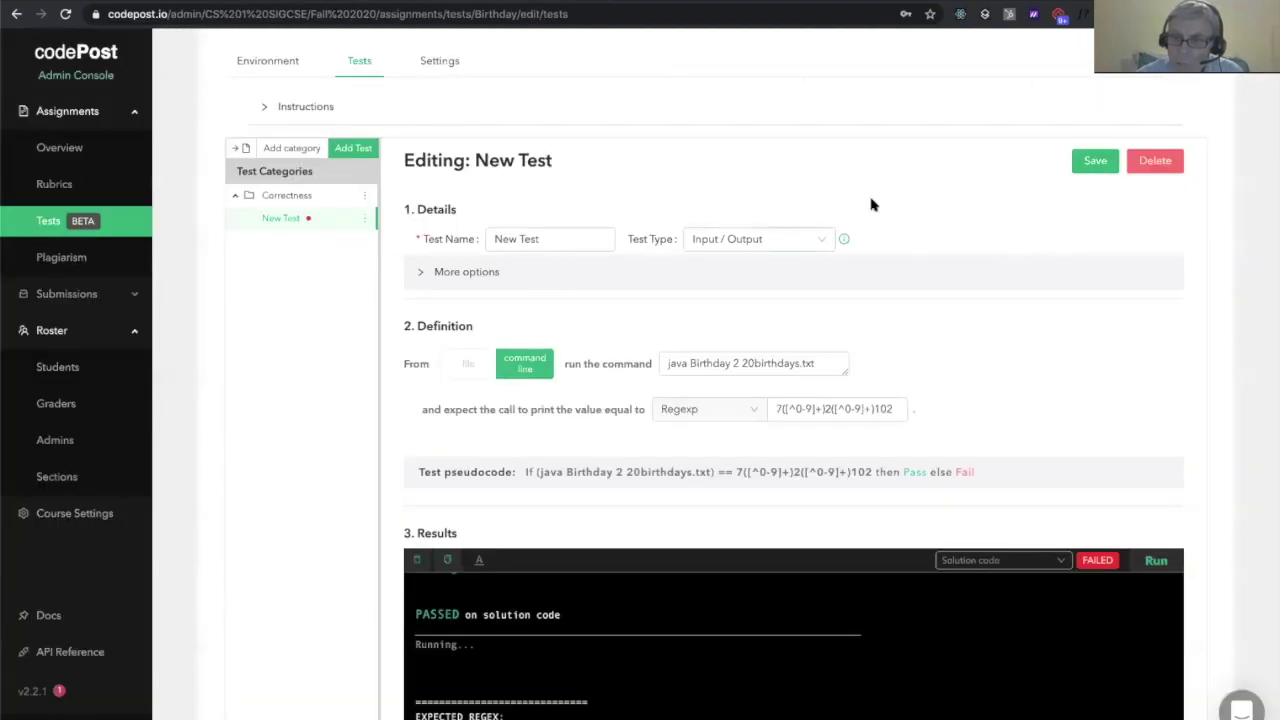
Restore the regex ending to 101 and rerun the test on the solution code
scroll(880, 200, down, 1)
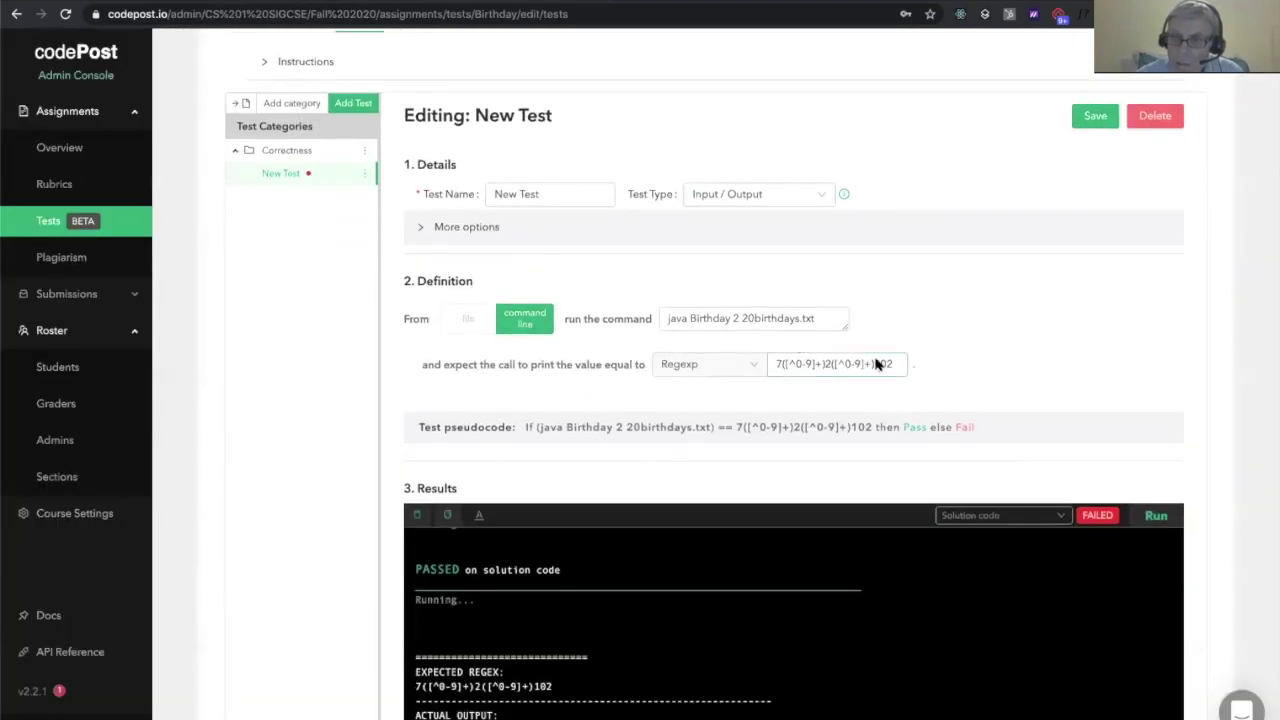
click(896, 366)
key(BackSpace)
text(1)
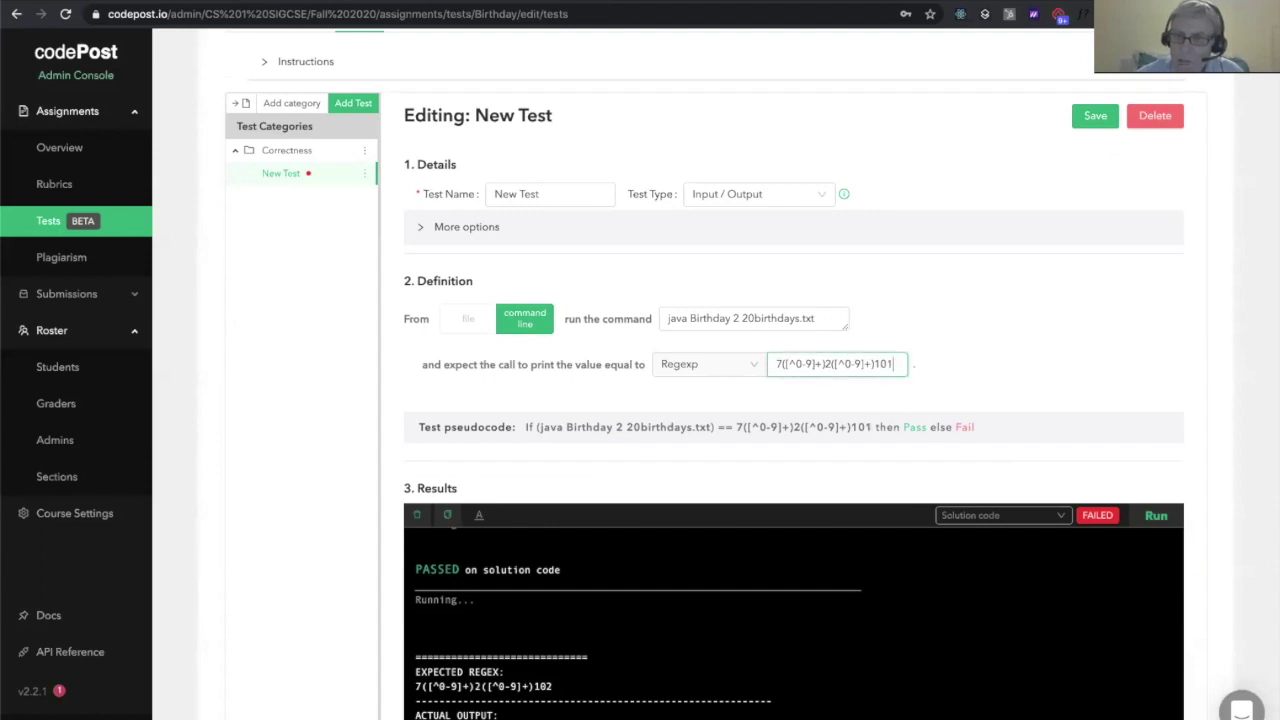
click(1002, 365)
click(1157, 516)
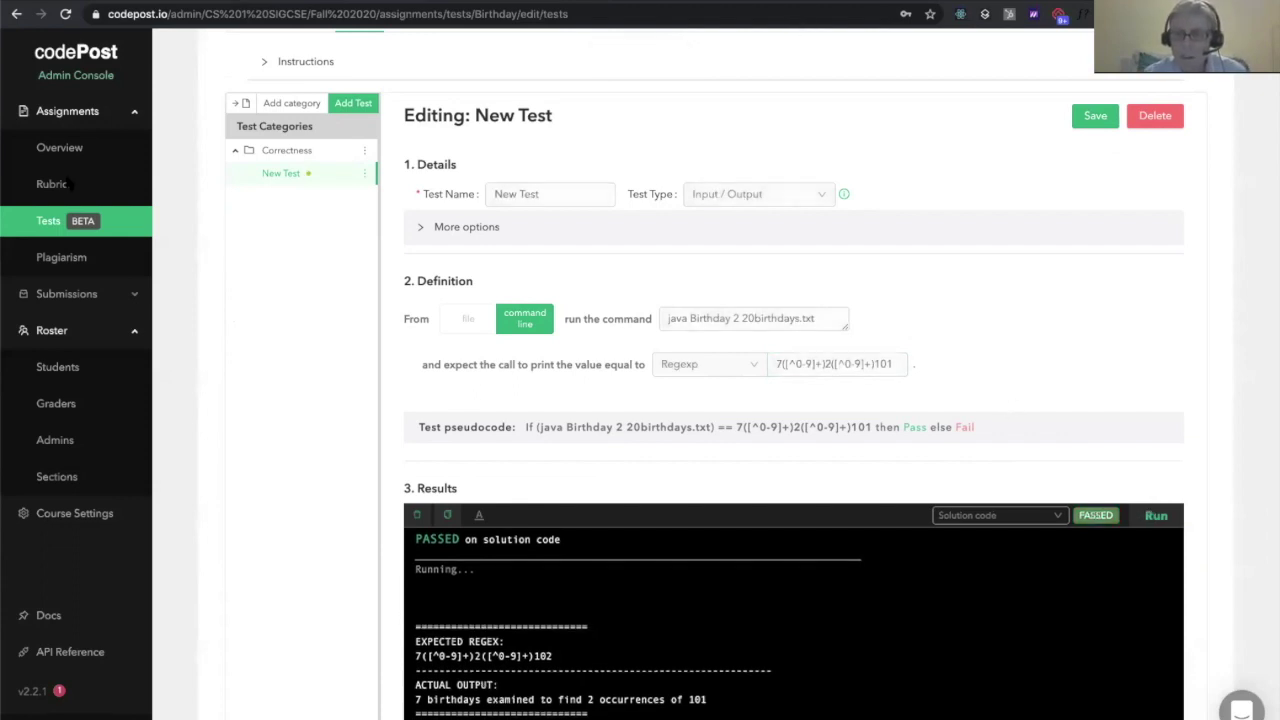
Rename the test to 'Test 1' and save it
triple_click(575, 192)
text(Test 1)
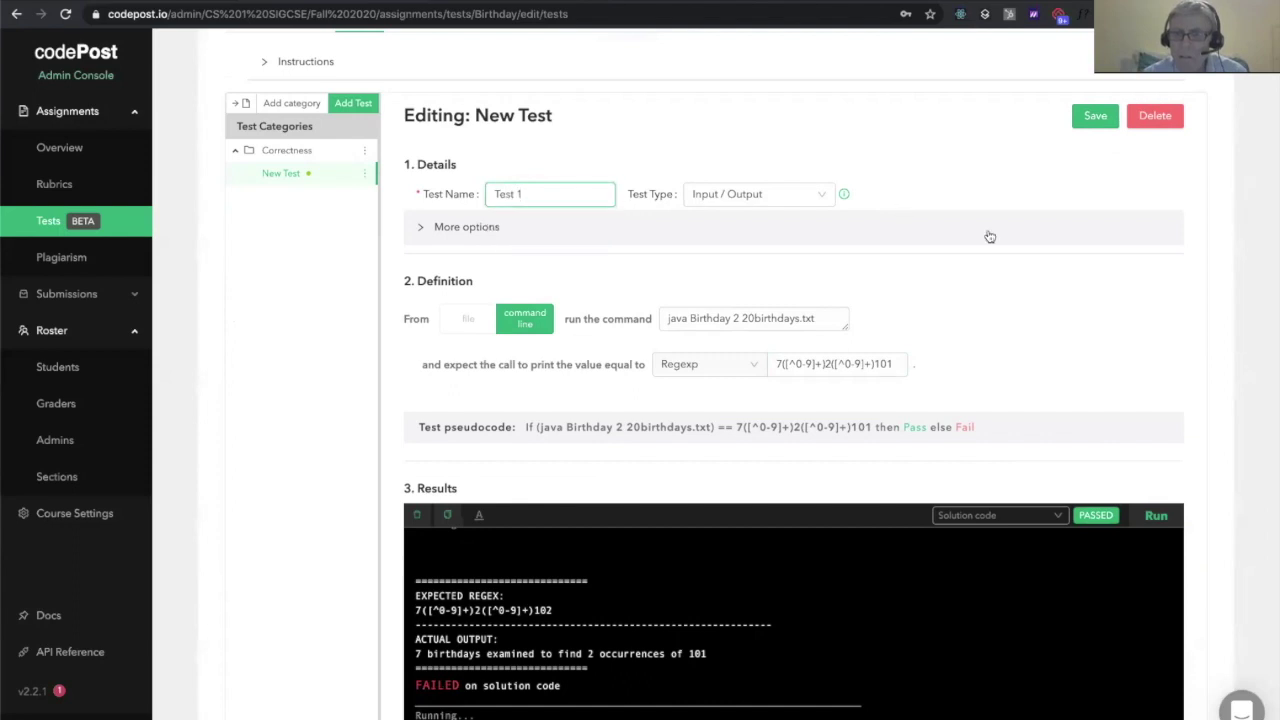
click(989, 236)
click(1015, 246)
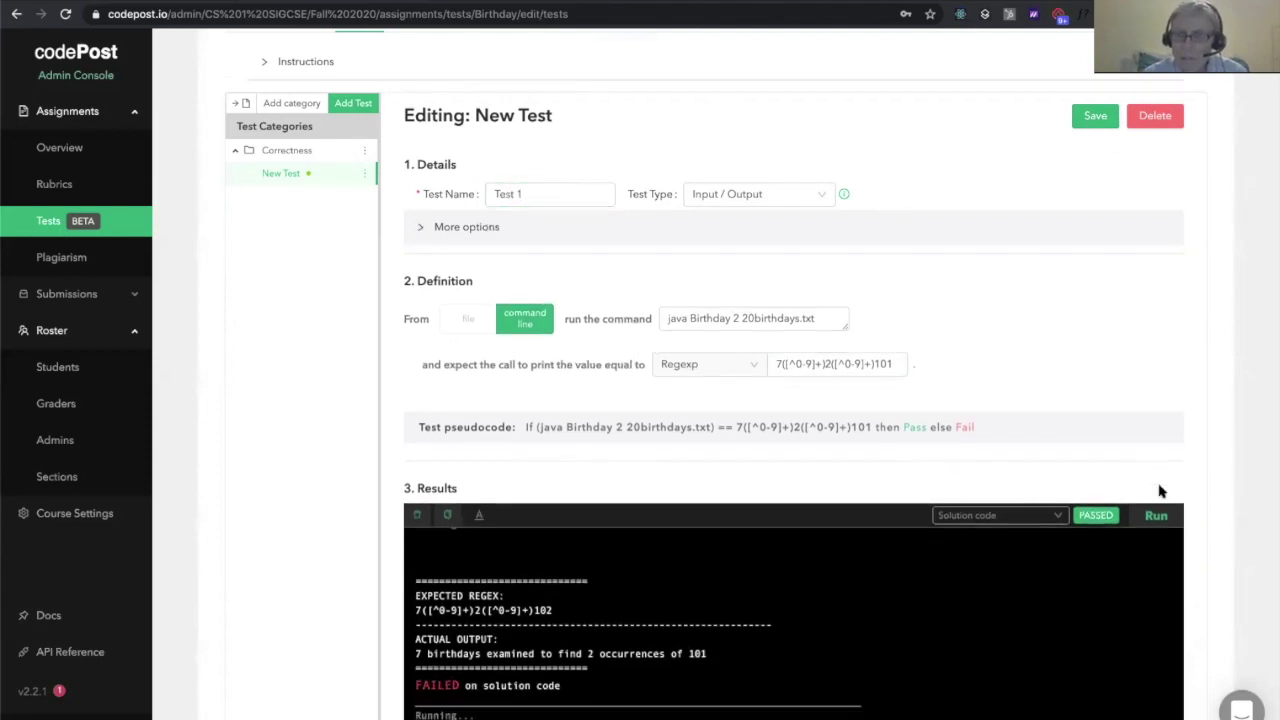
click(1095, 116)
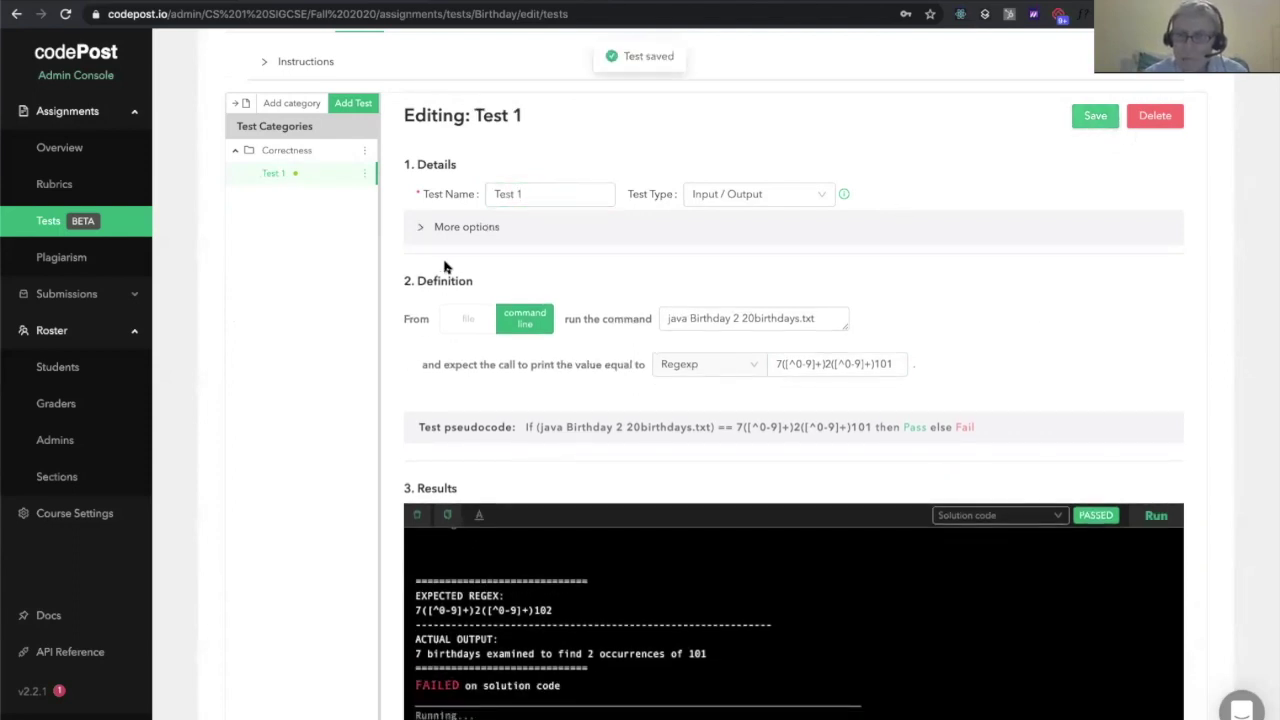
click(360, 108)
Name the new test 'Test 2' and have it run 'java Birthday 3 20birthdays.txt' from the command line
click(516, 192)
text(Test 2)
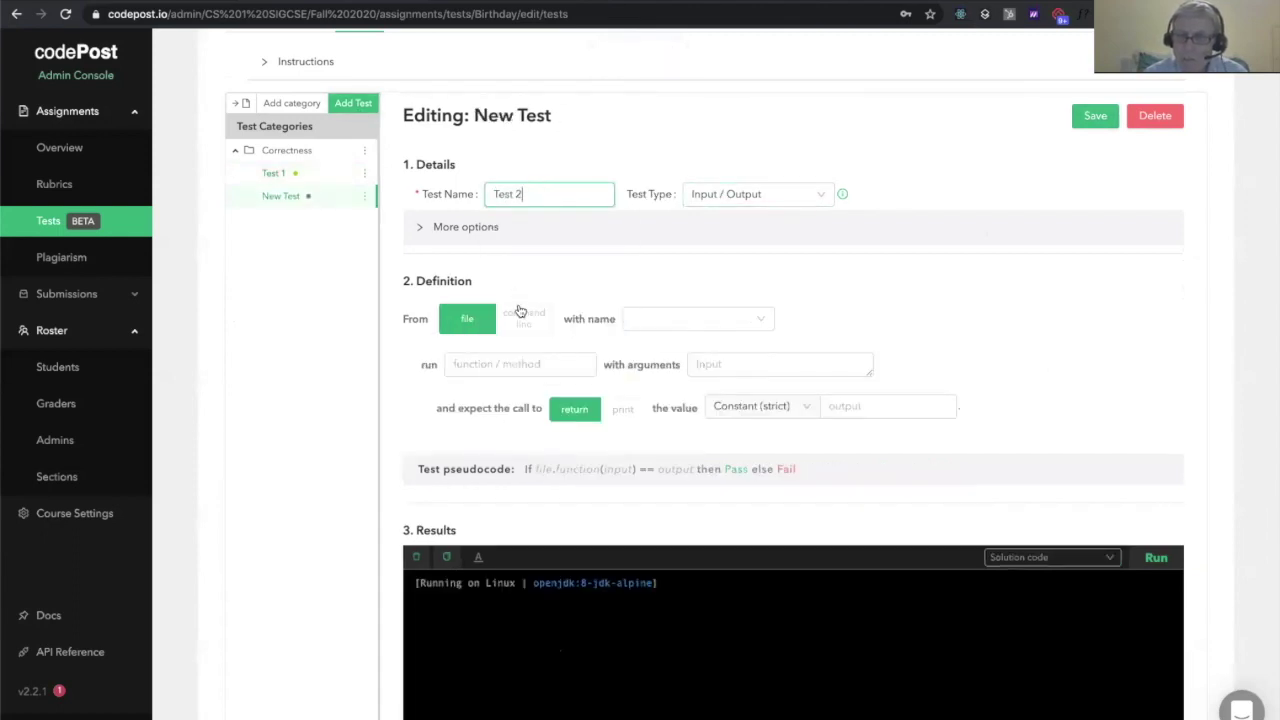
click(519, 316)
click(686, 316)
text(java Birthday 3 20birthdays.txt)
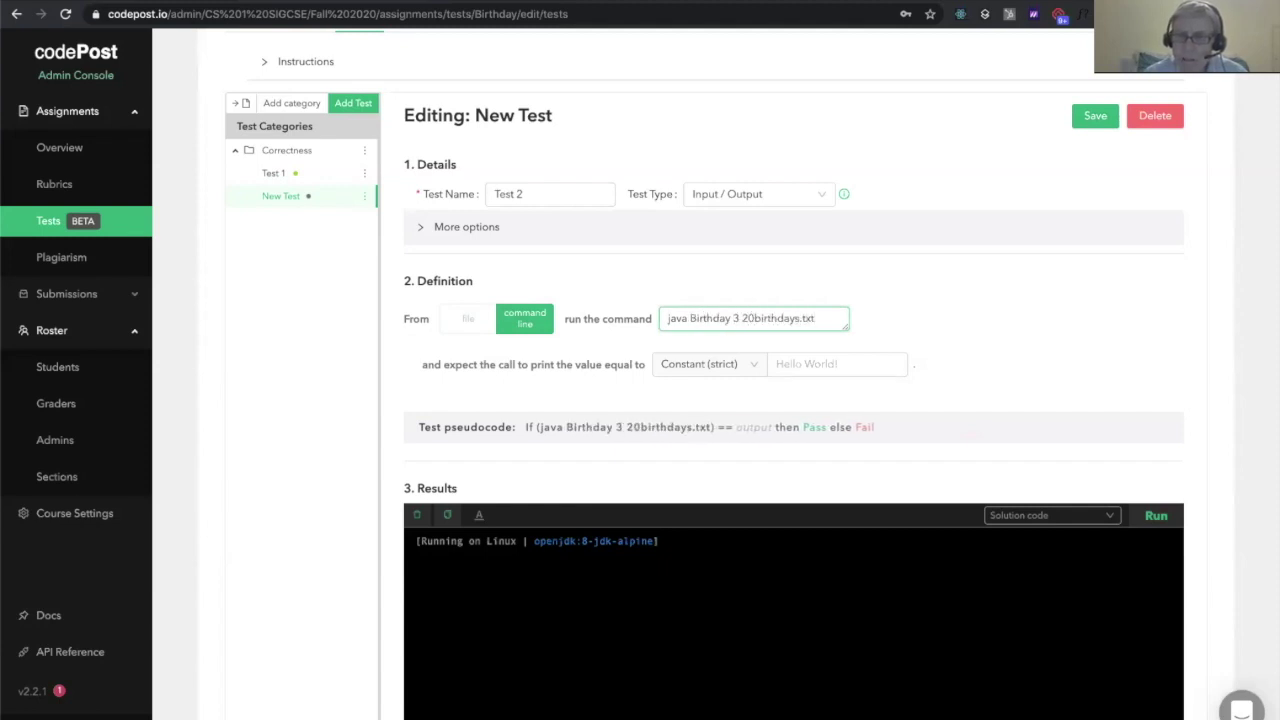
click(655, 364)
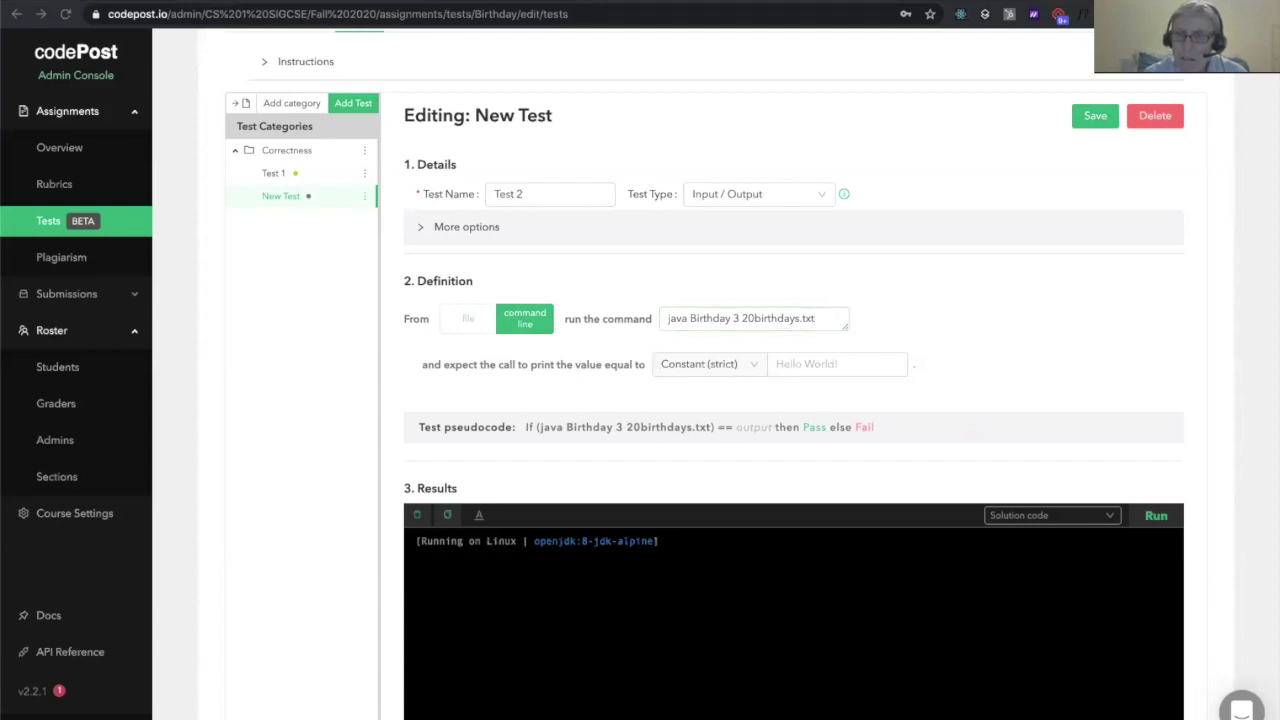
Paste '17 birthdays examined to find 3 occurrences of 123' as expected output and run it
click(800, 366)
text(17 birthdays examined to find 3 occurrences of 123)
click(1104, 352)
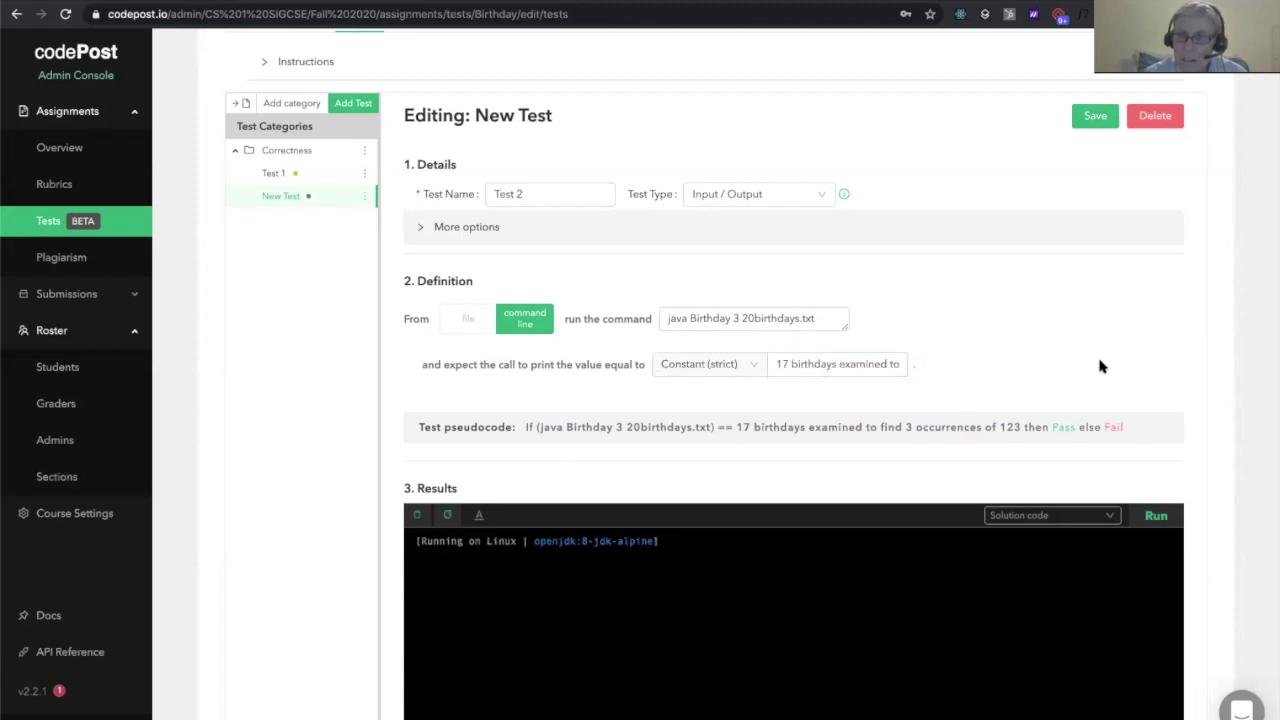
scroll(1100, 366, down, 1)
click(1156, 458)
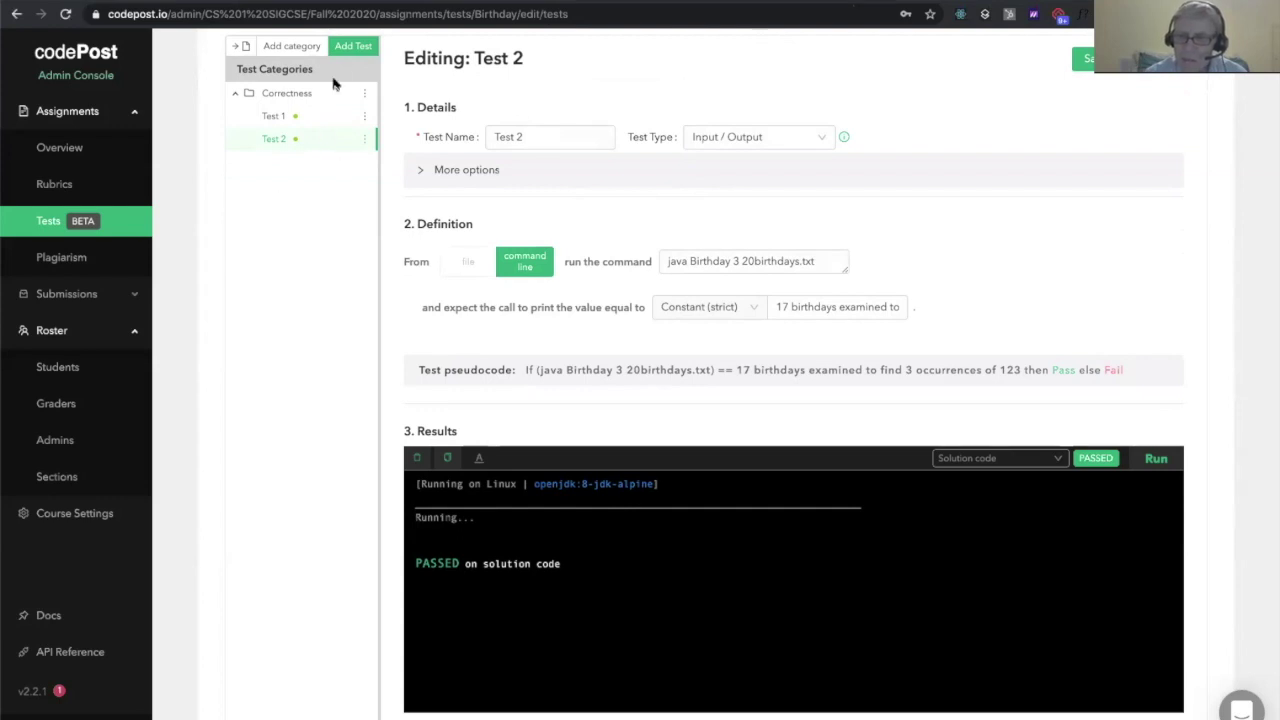
Add another Correctness test named 'Test 3'
click(348, 48)
click(520, 137)
key(ctrl+a)
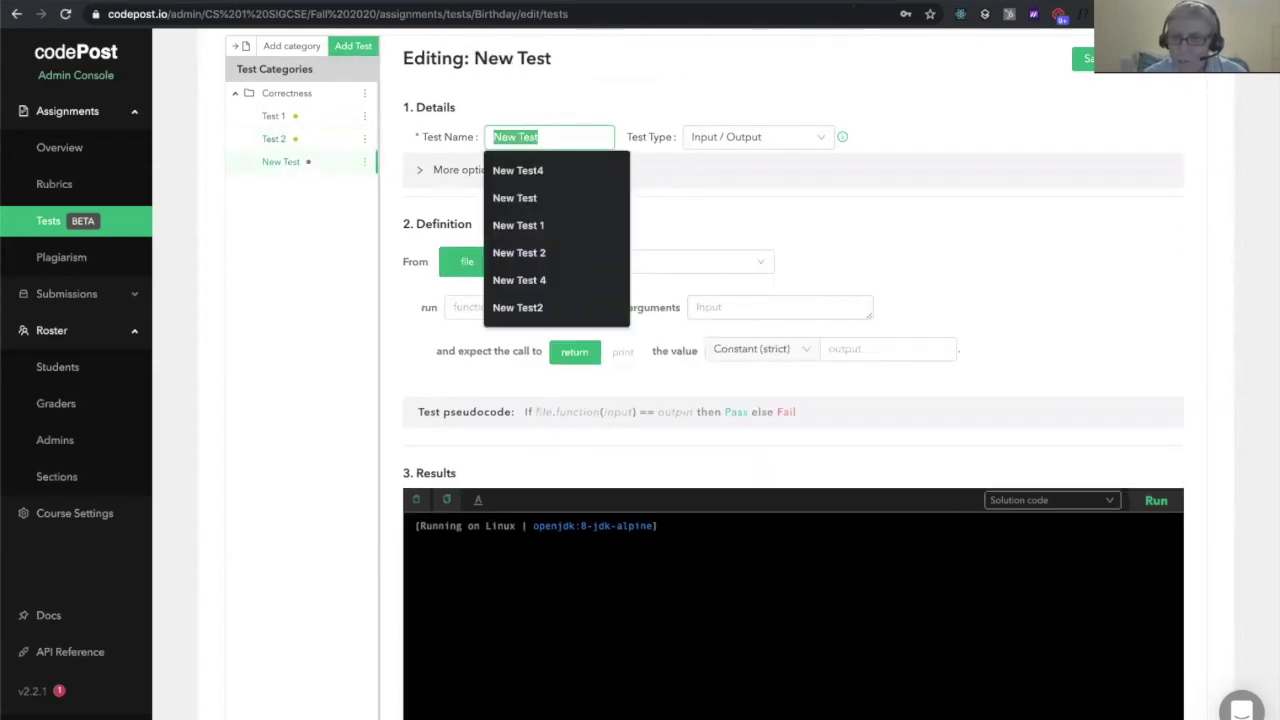
text(Test 3)
click(668, 100)
Set Test 3 to run 'java Birthdays 4 20birthdays.txt' from the command line, then switch to the doc
click(538, 264)
click(672, 258)
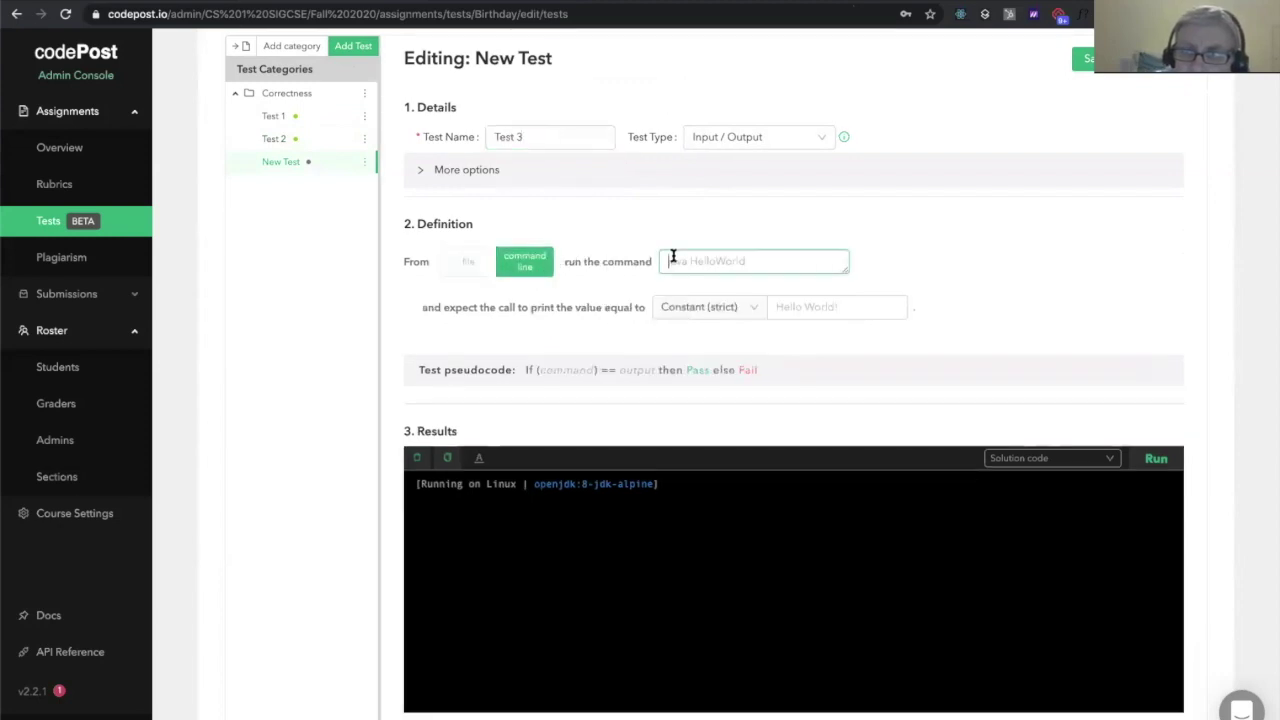
text(java Birt)
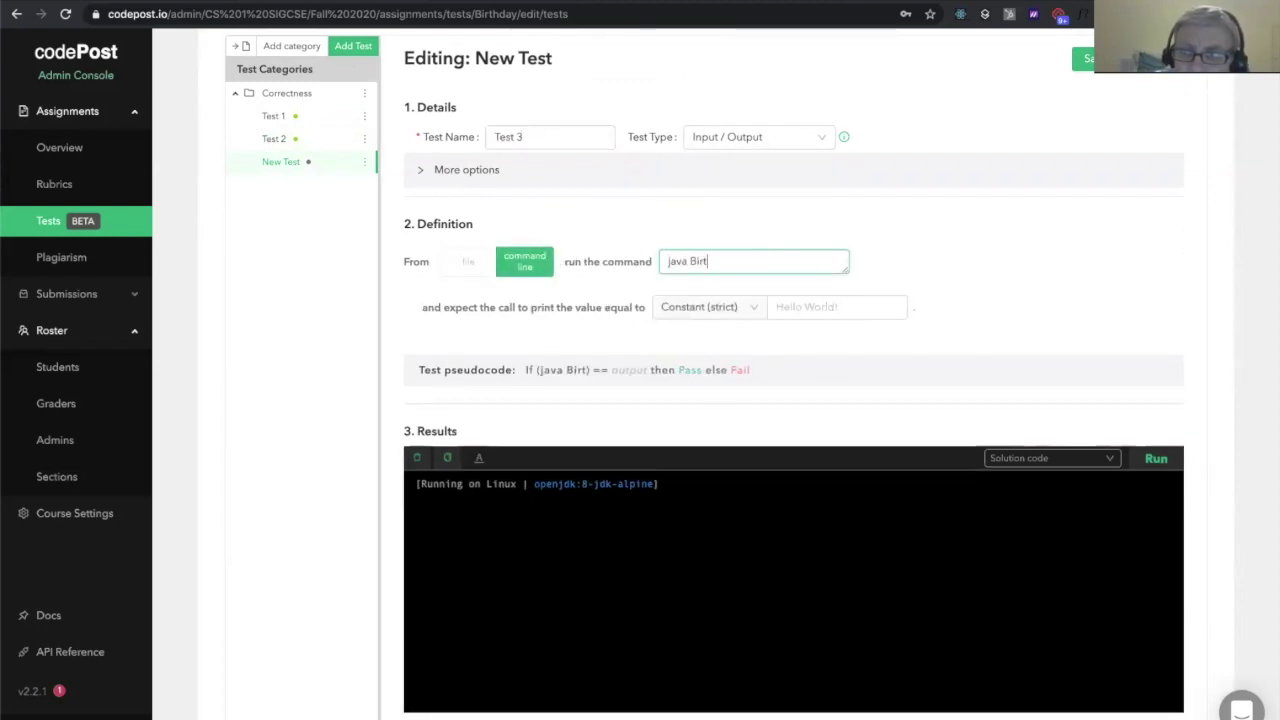
text(hdays 4 )
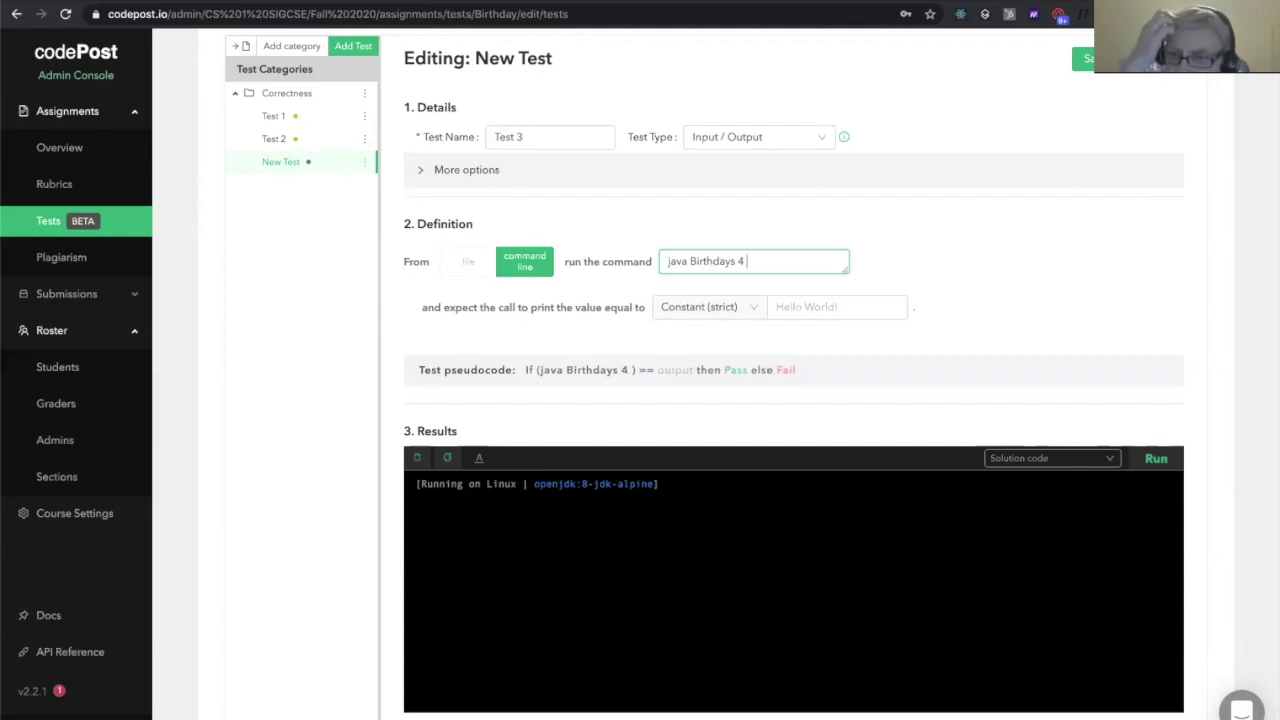
text(20birthdays.txt)
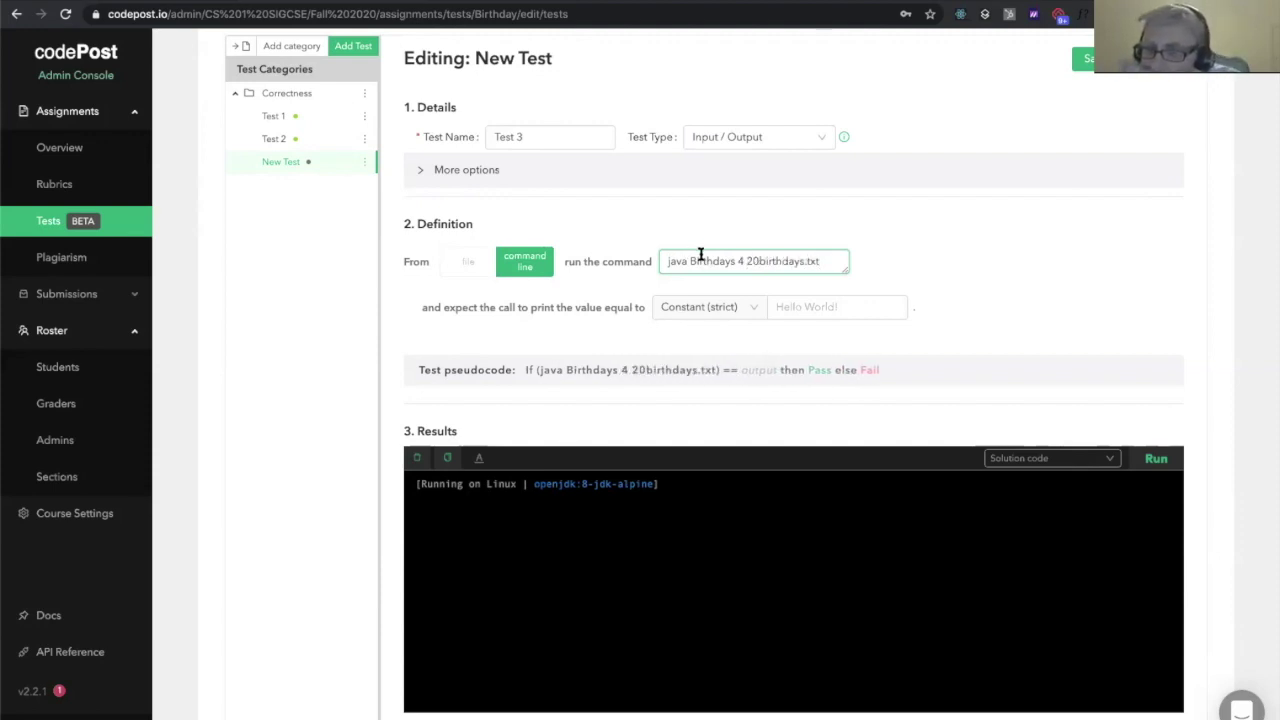
click(930, 246)
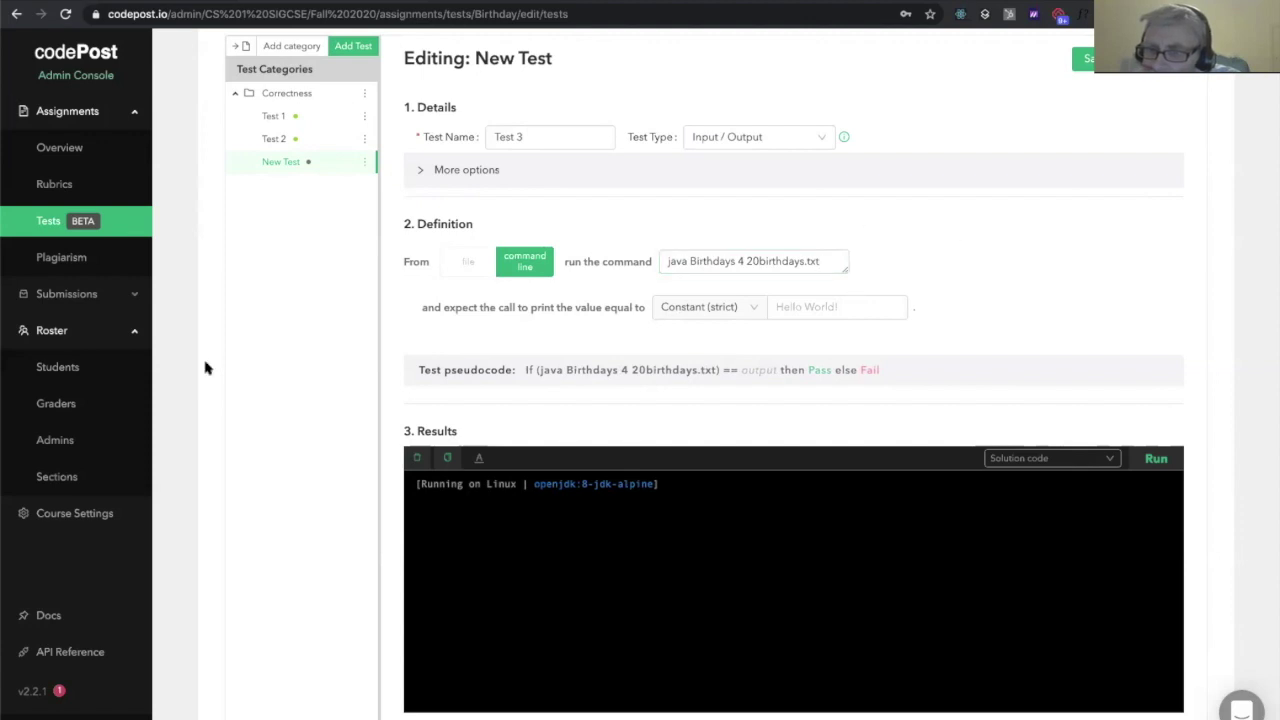
key(ctrl+Tab)
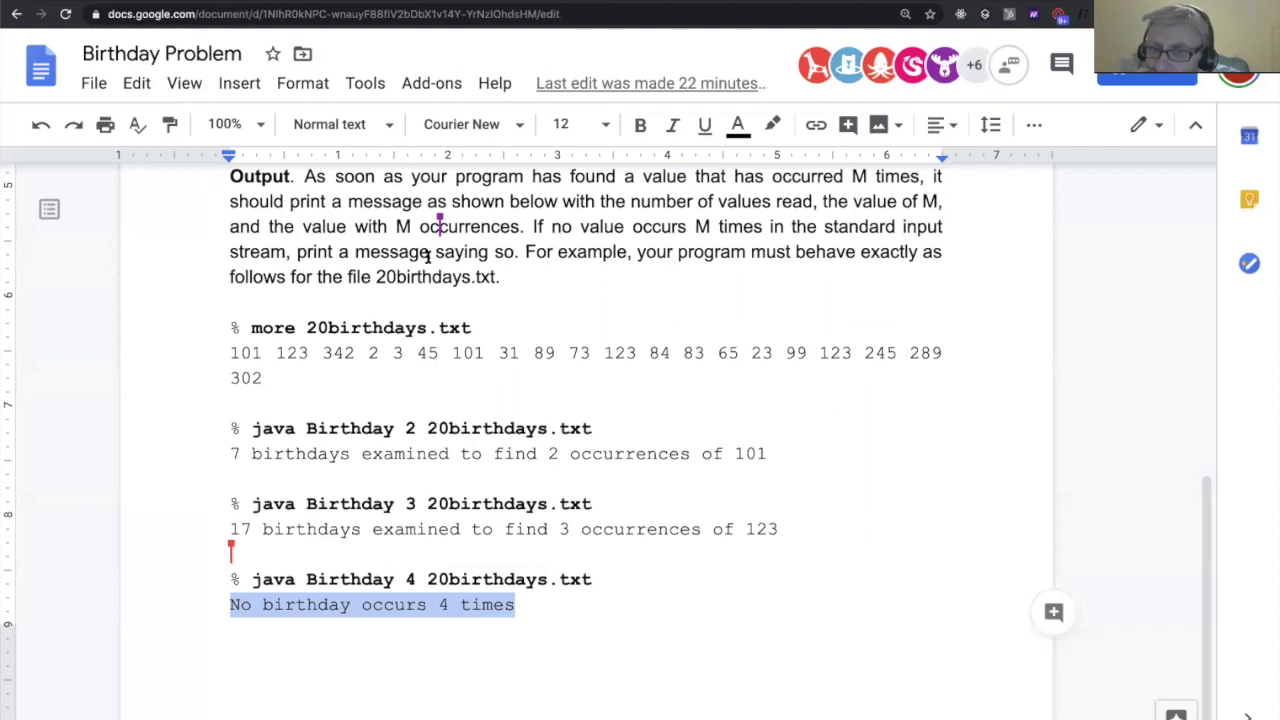
Paste 'No birthday occurs 4 times' as Test 3's expected output and run it
key(ctrl+shift+Tab)
click(863, 310)
text(No birthday occurs 4 times)
click(1156, 458)
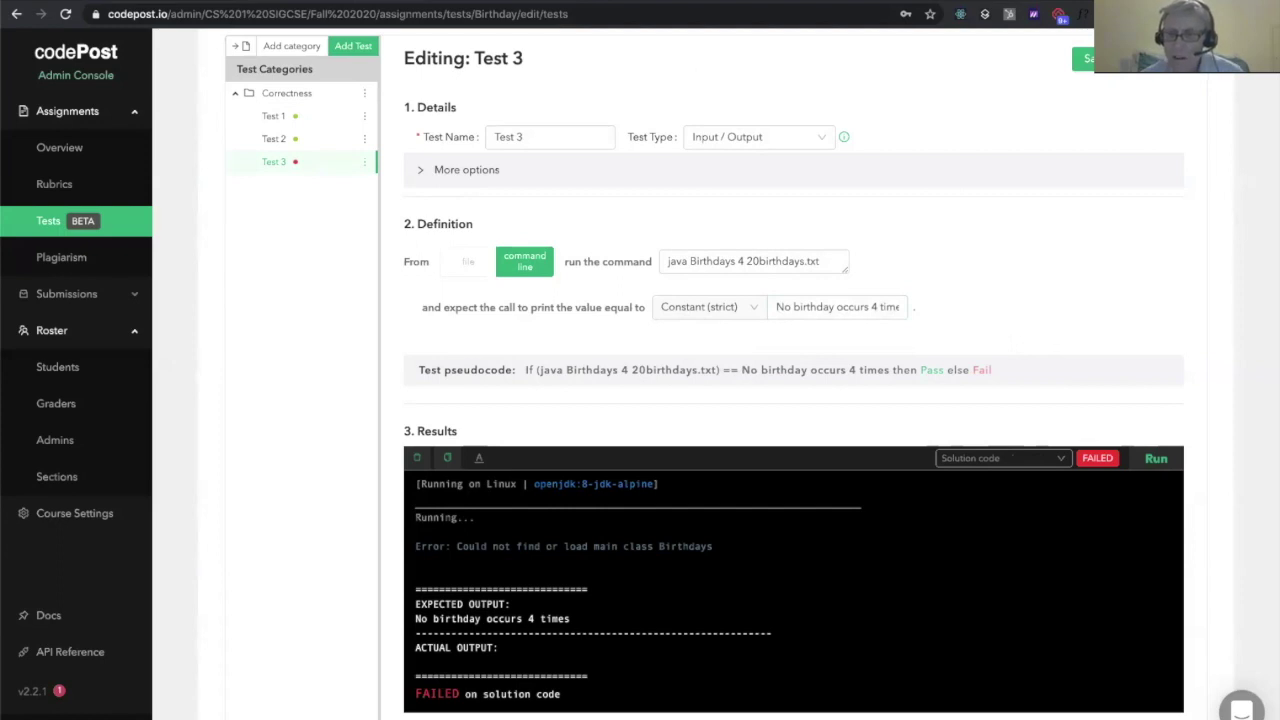
Correct the command to 'java Birthday 4 20birthdays.txt' and rerun the test
scroll(755, 375, up, 2)
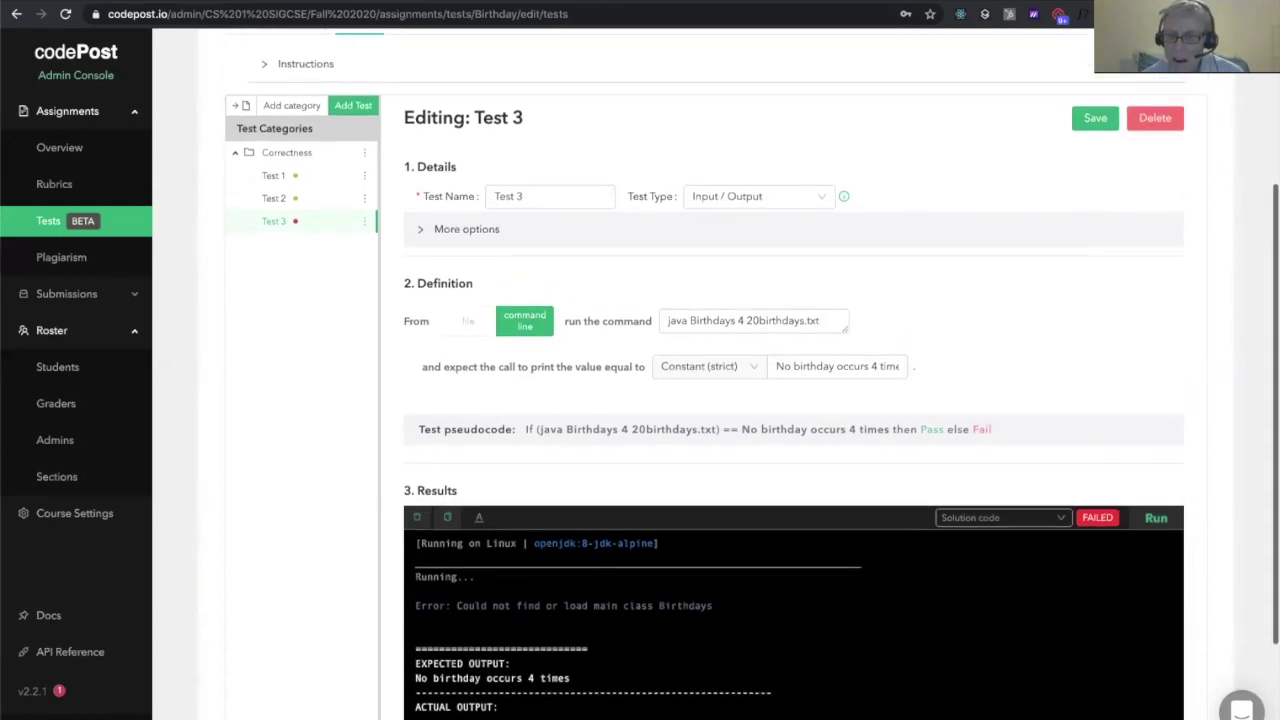
click(736, 333)
key(BackSpace)
click(1157, 529)
scroll(1094, 397, down, 2)
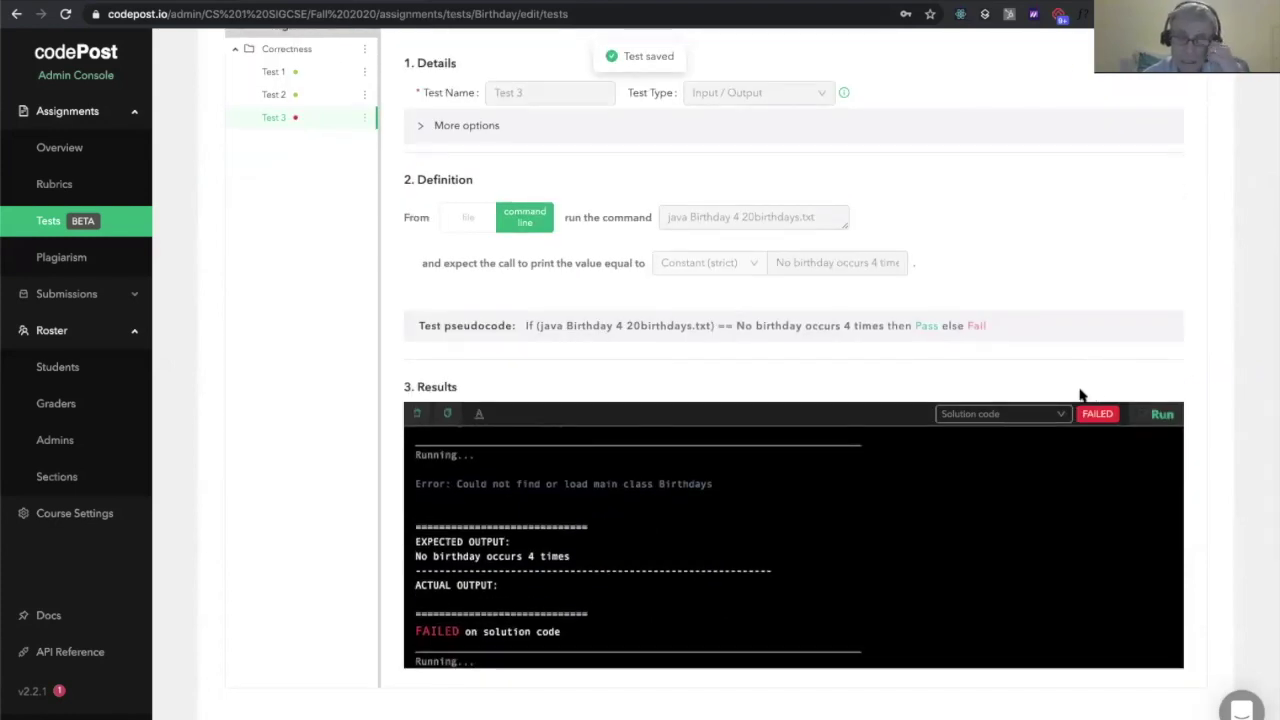
scroll(1080, 392, down, 1)
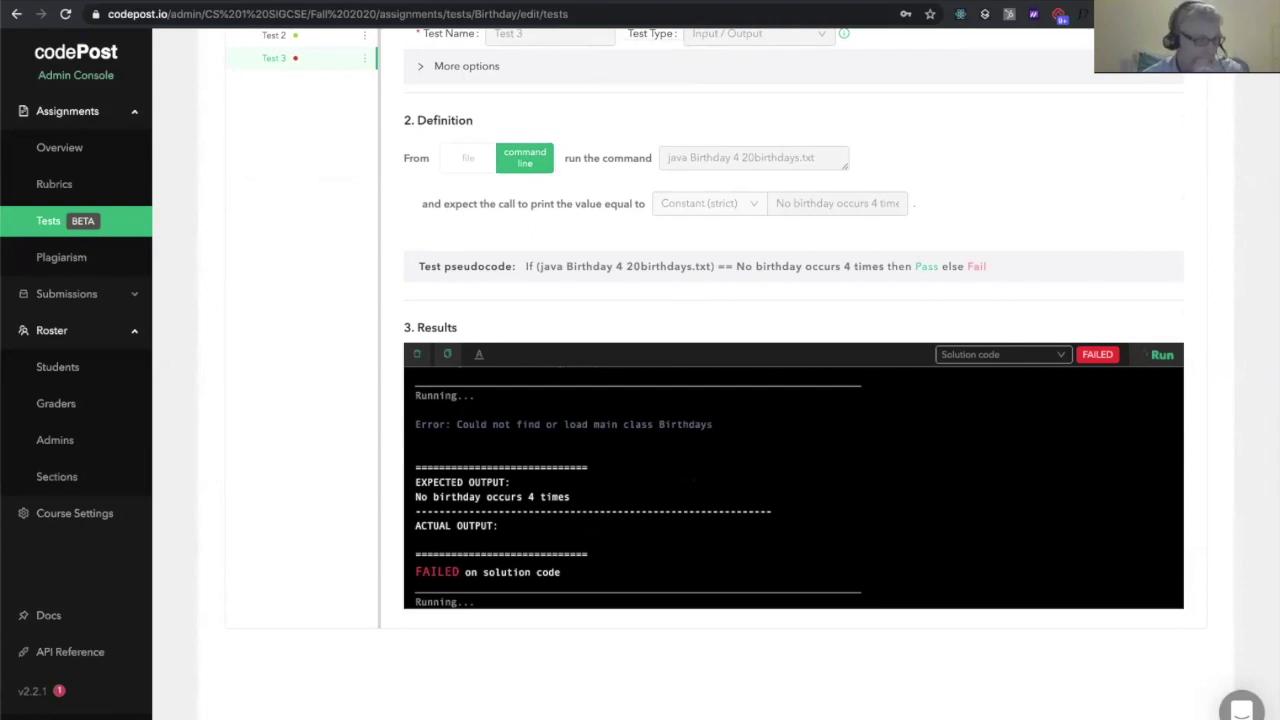
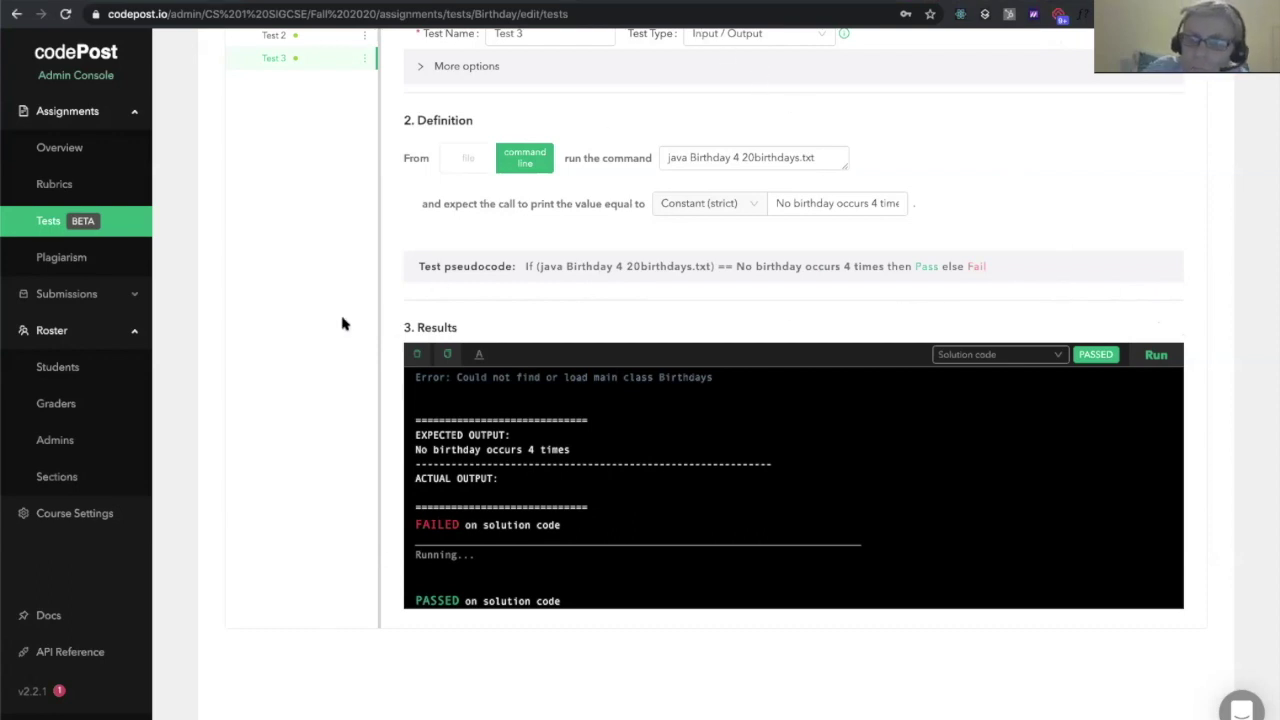
Create a new test category named 'Level 1 Requirements'
scroll(343, 323, up, 3)
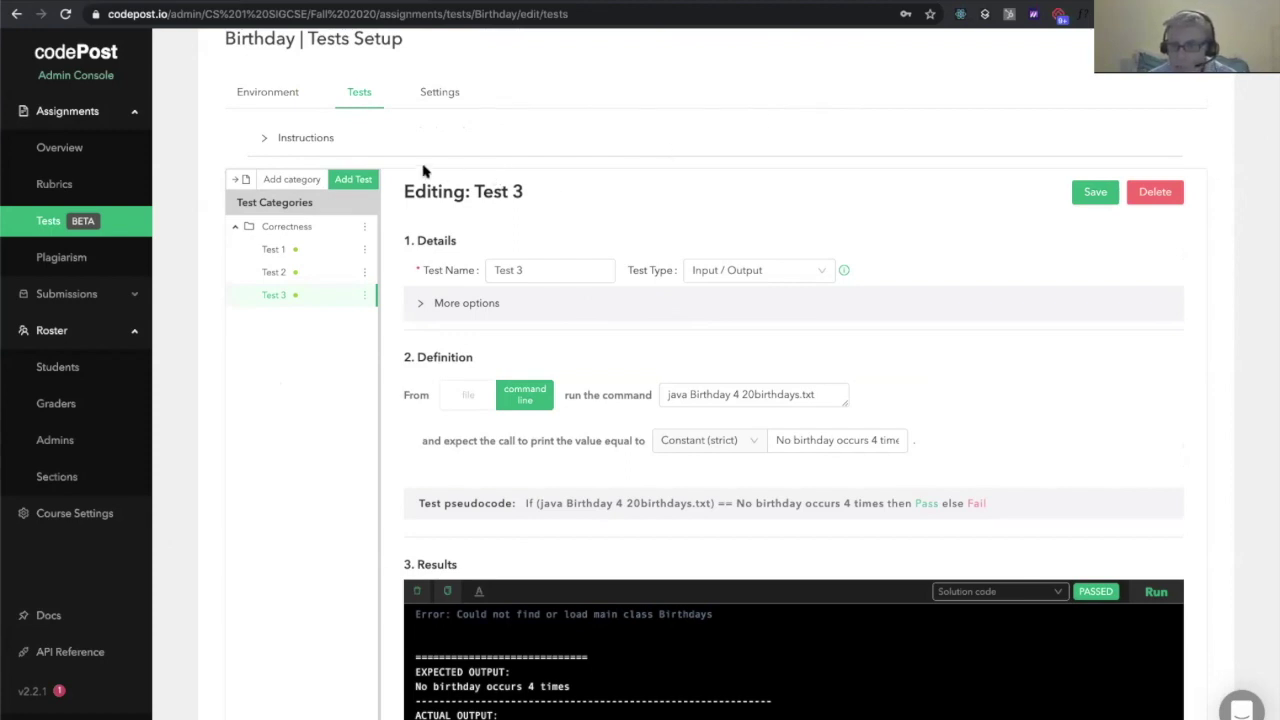
click(291, 186)
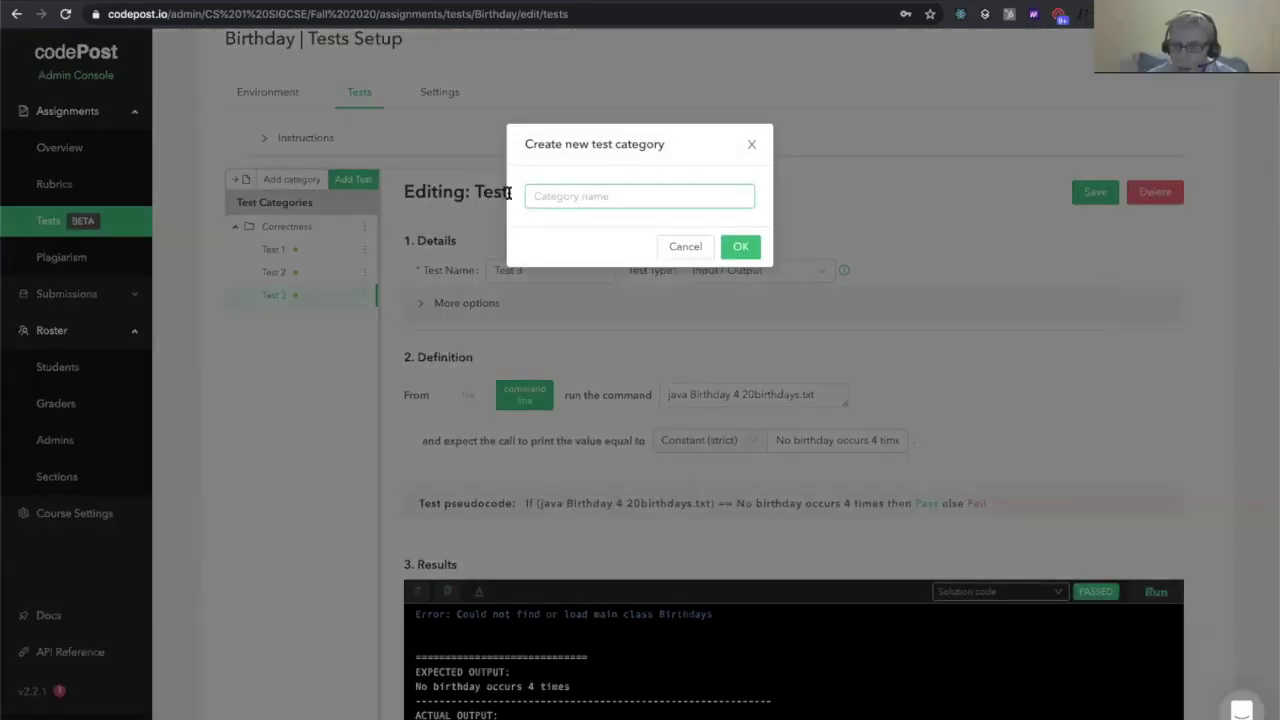
text(Level 1)
text(Rec)
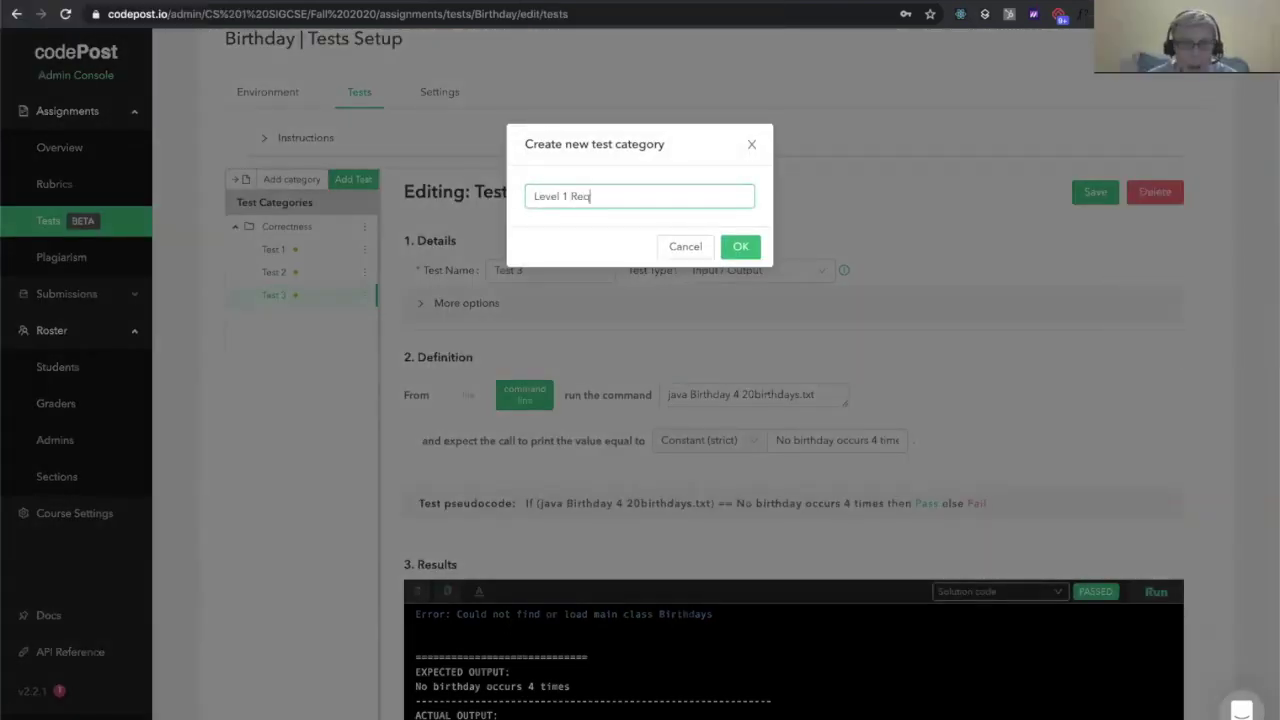
click(730, 248)
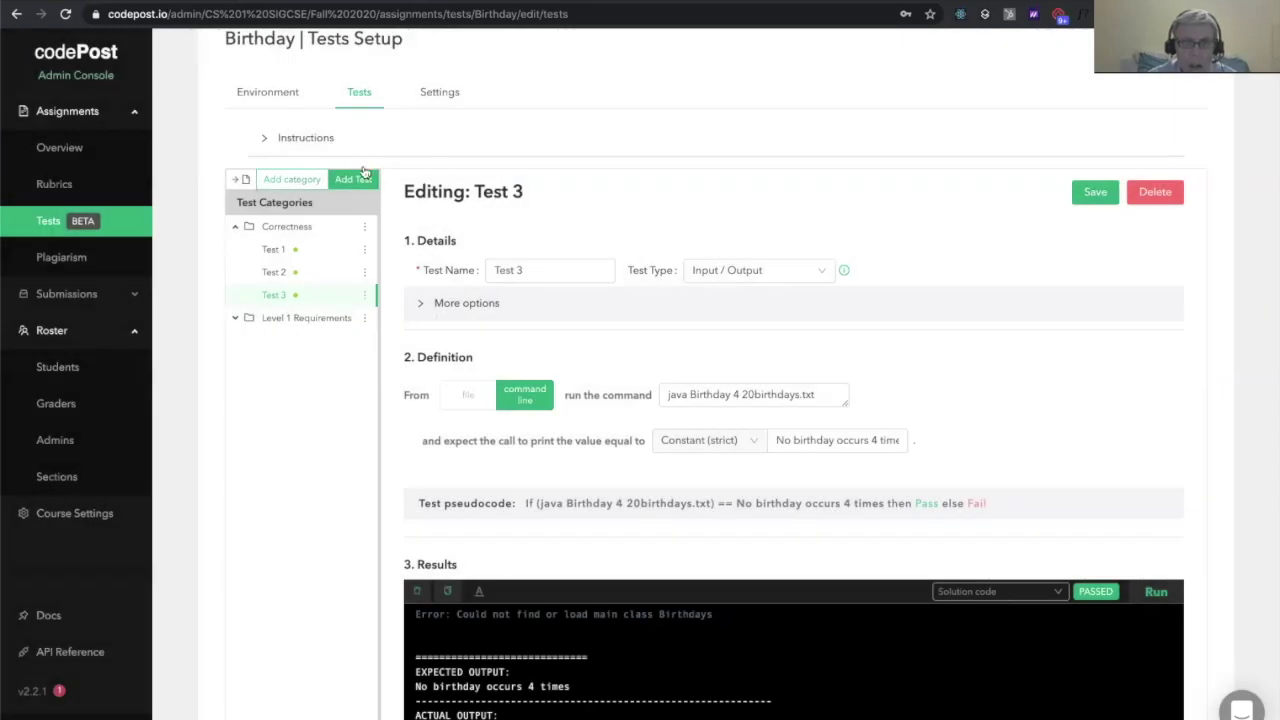
Add a test in the Level 1 Requirements category and rename it 'Compile check'
click(365, 179)
click(574, 203)
click(569, 246)
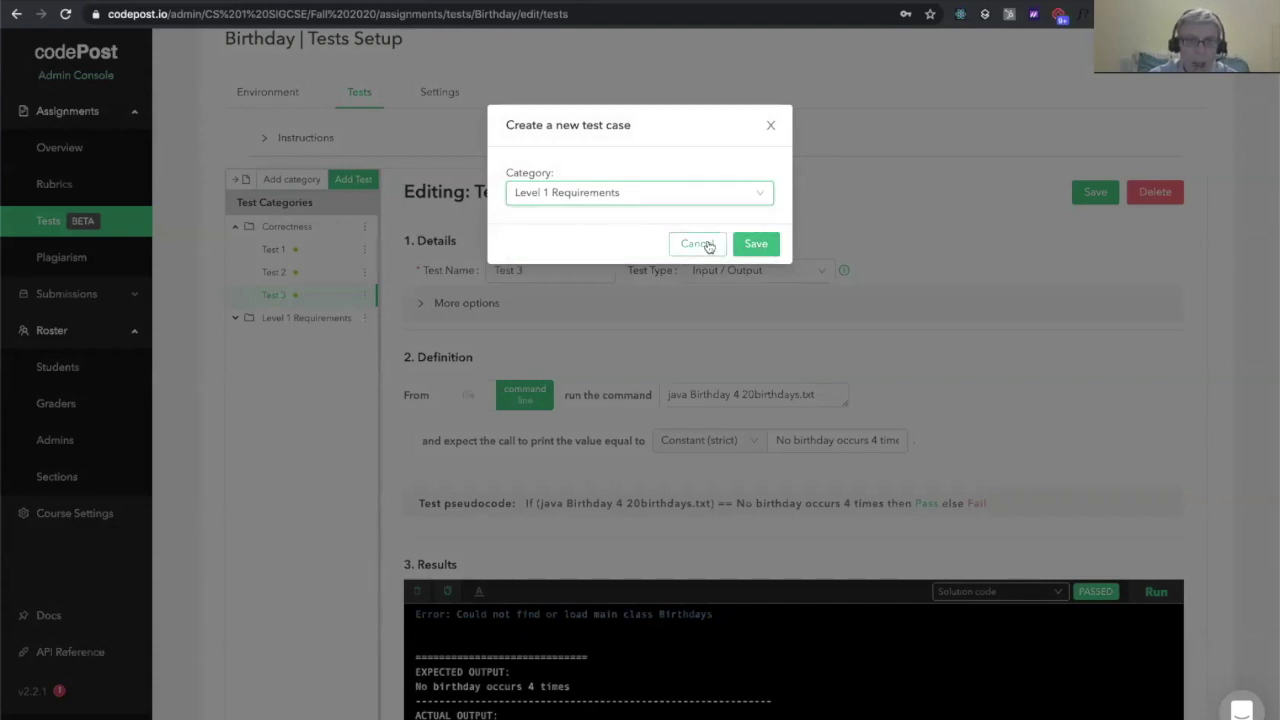
click(755, 244)
click(328, 317)
double_click(527, 270)
key(ctrl+a)
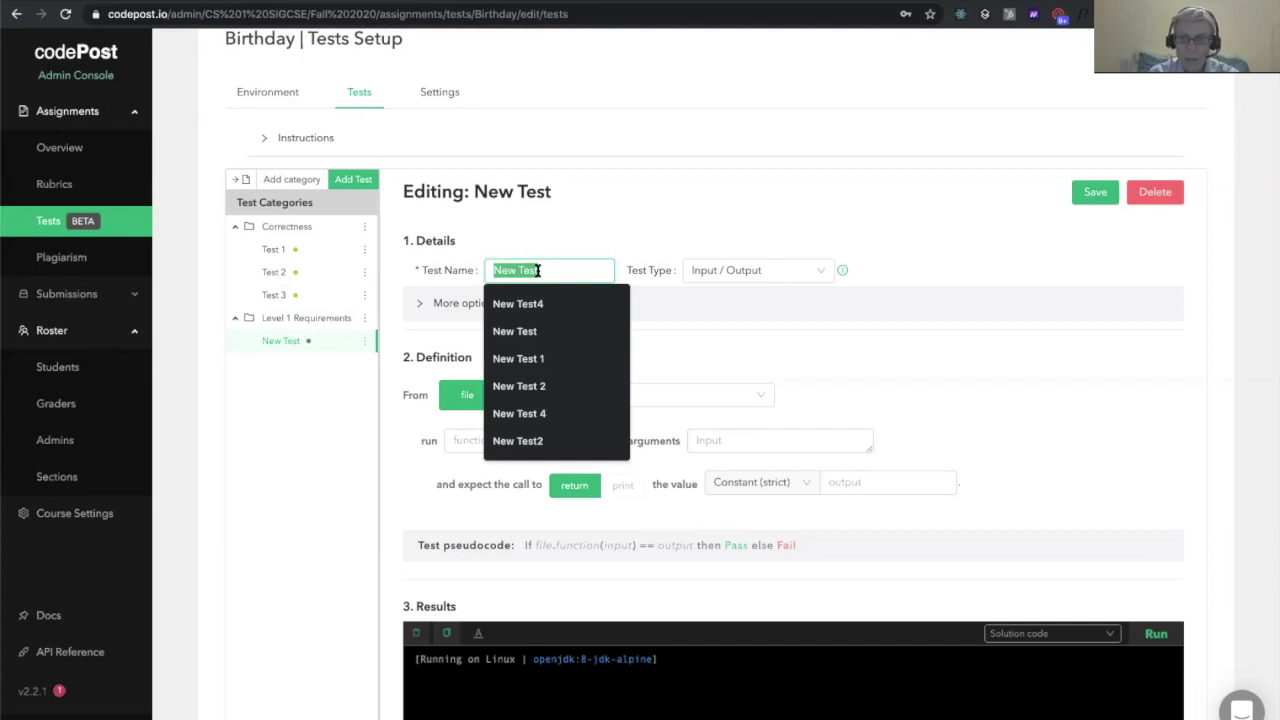
text(Compile chec)
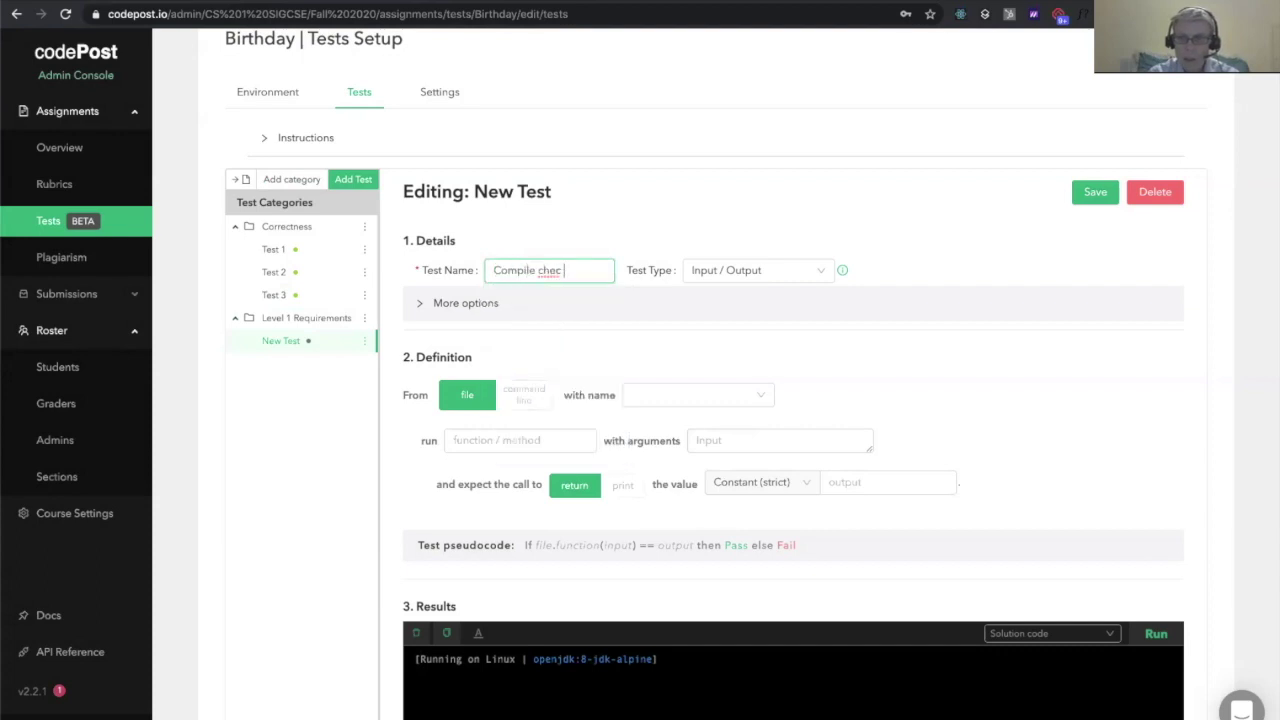
text(k)
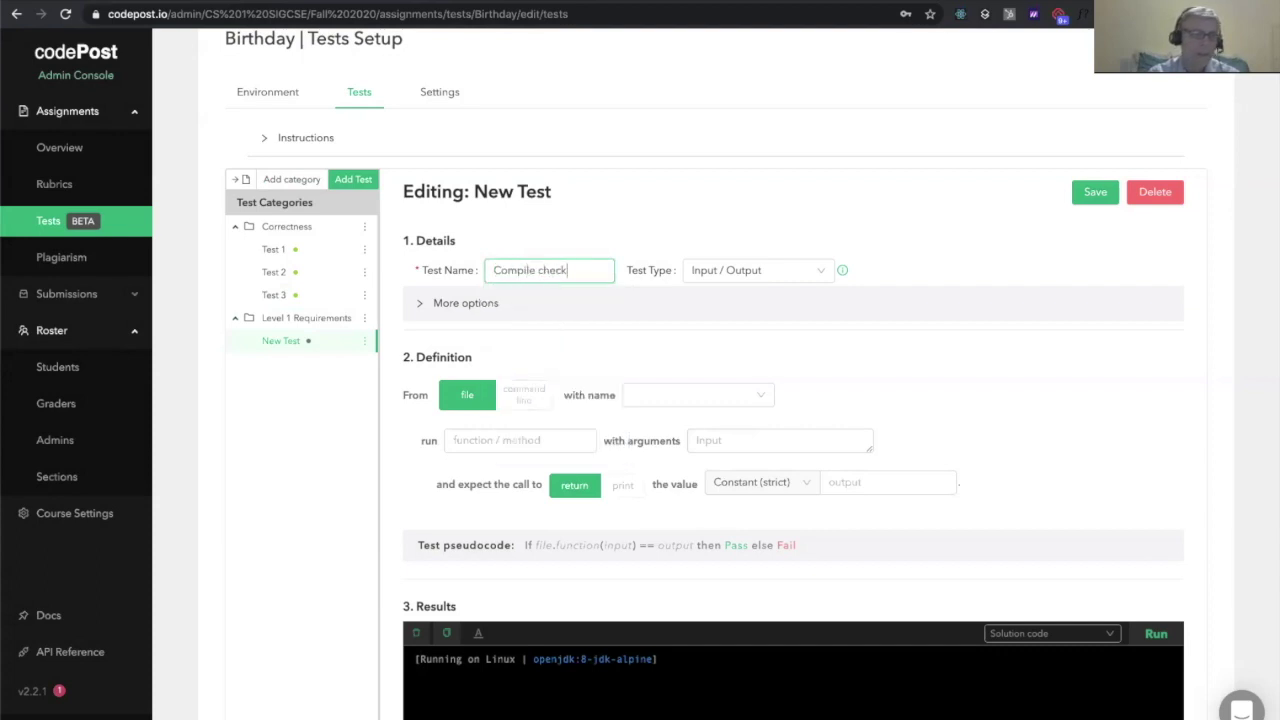
click(770, 222)
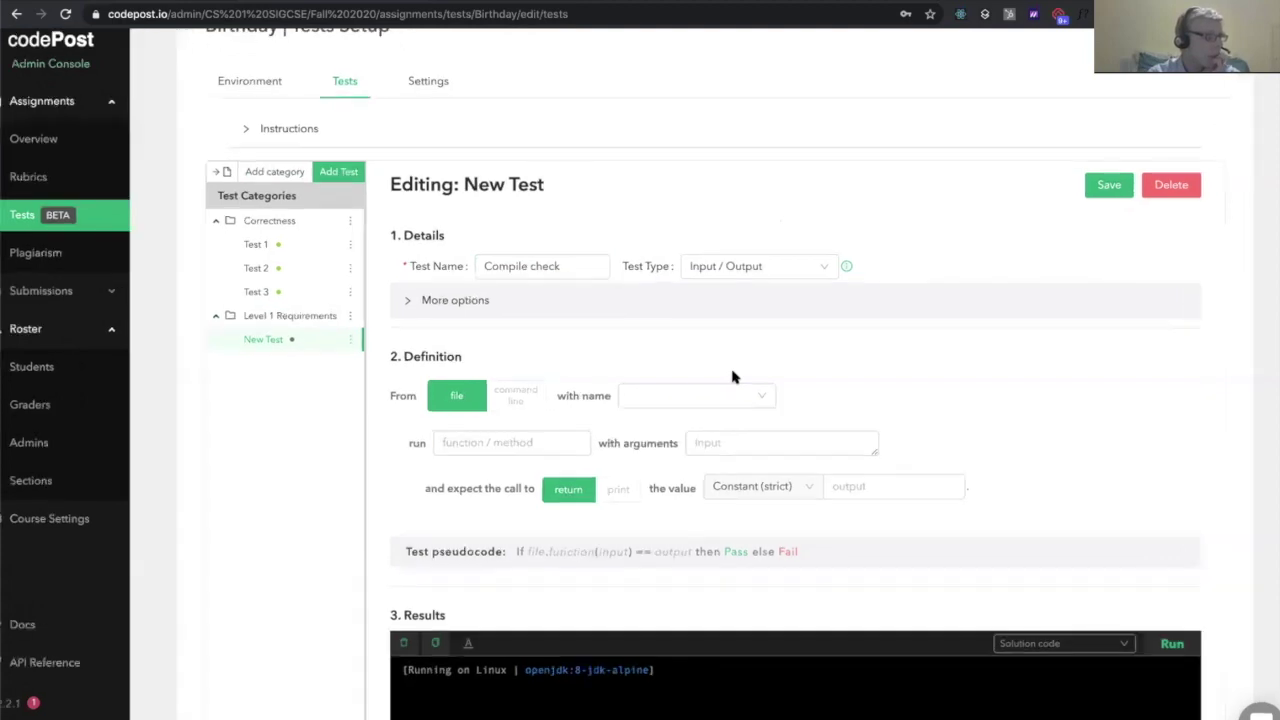
scroll(732, 377, right, 1)
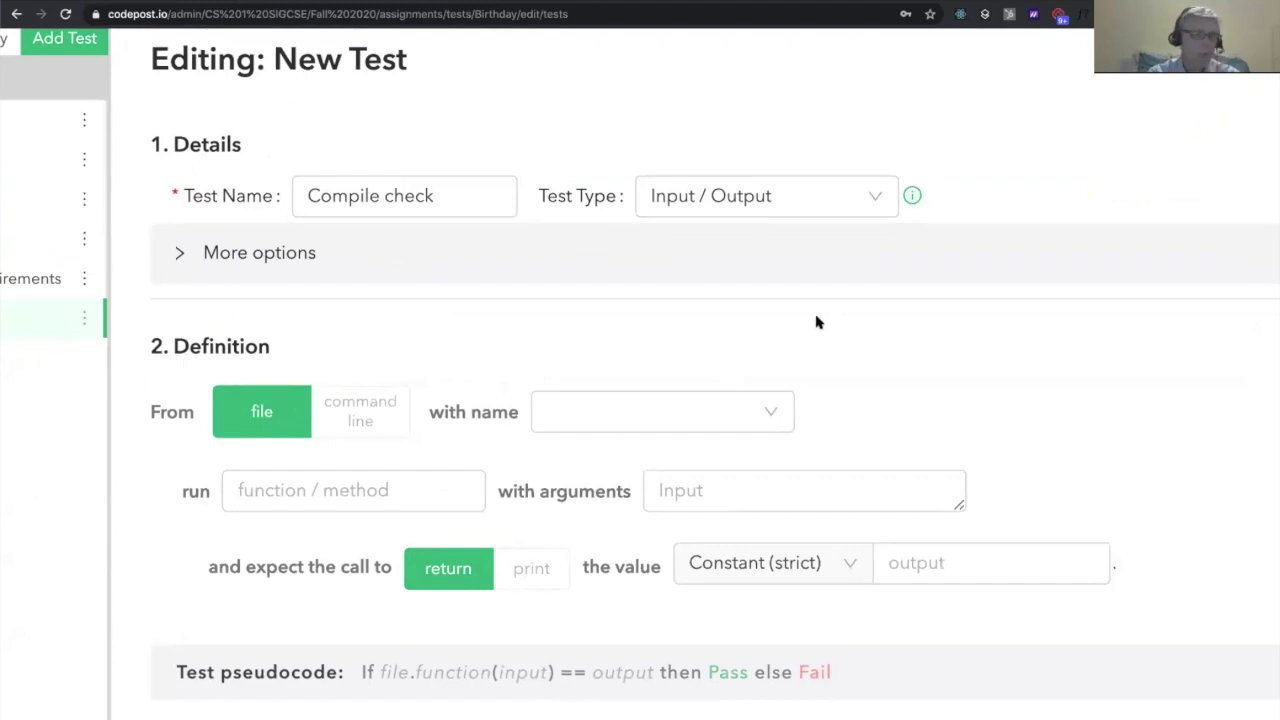
Change the Compile check test type to Unit Test (Bash) and place the cursor in its starter script
click(786, 205)
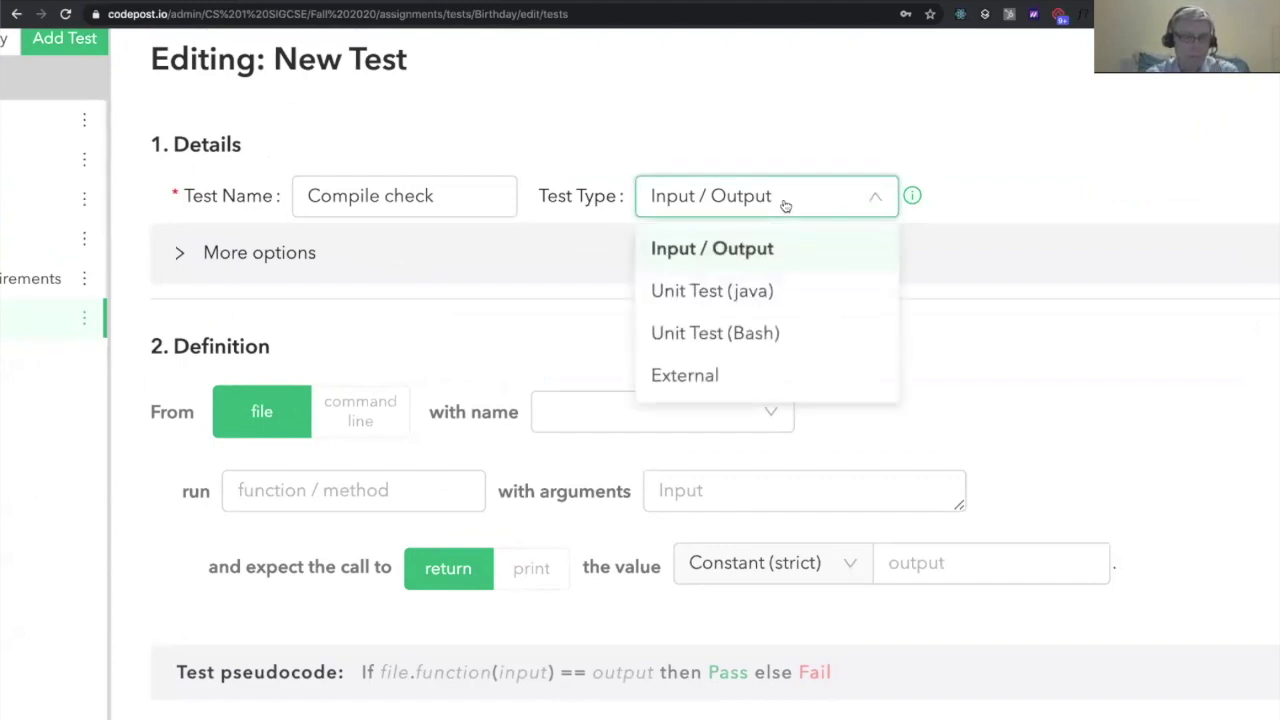
click(793, 333)
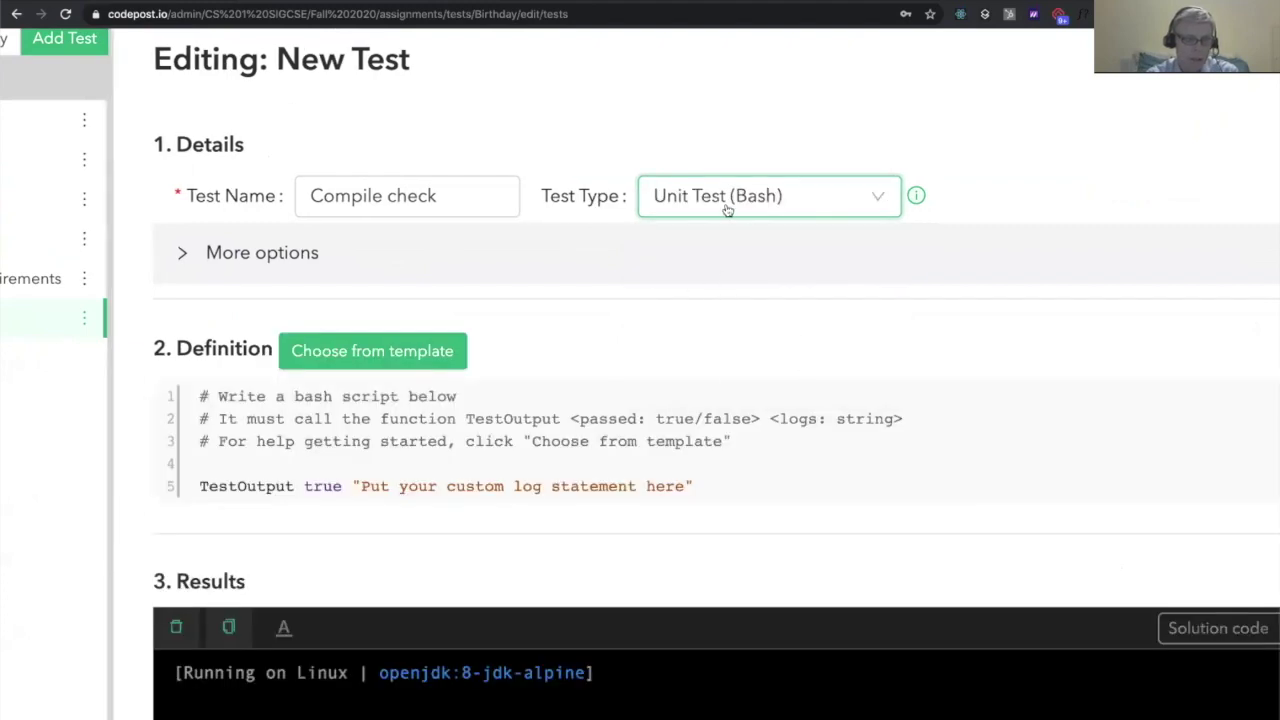
click(714, 272)
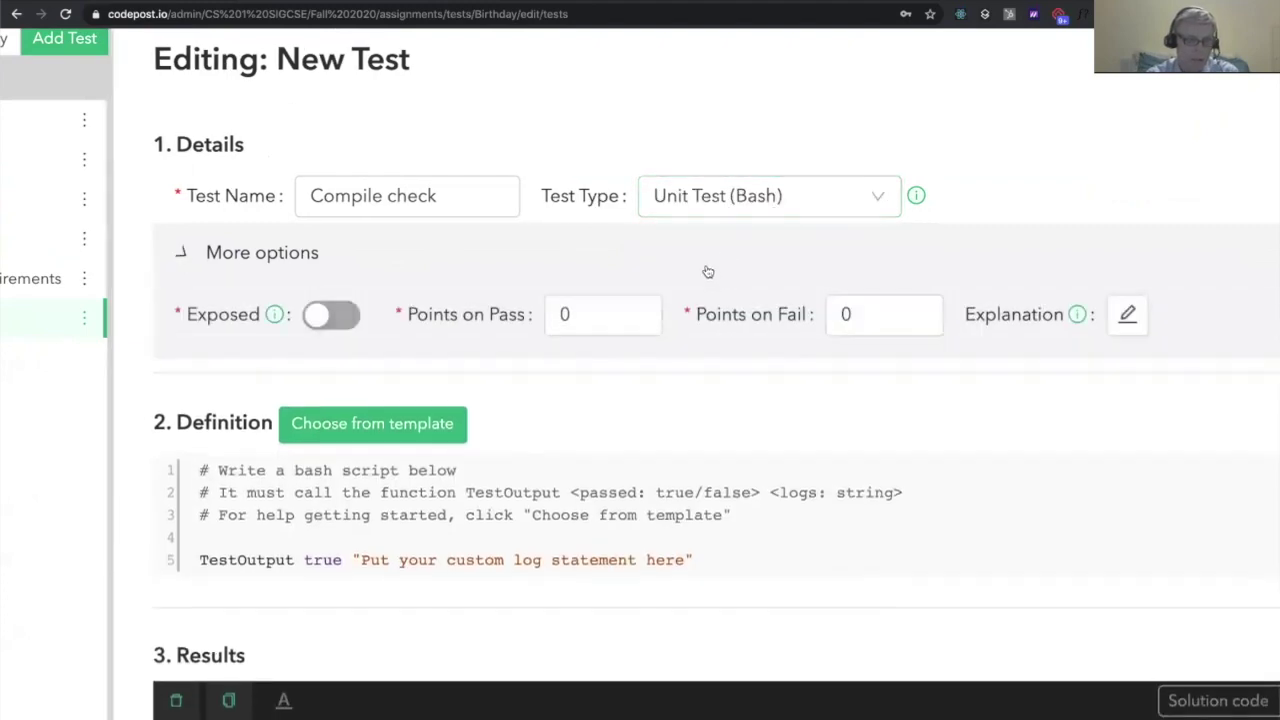
click(705, 272)
scroll(687, 396, down, 5)
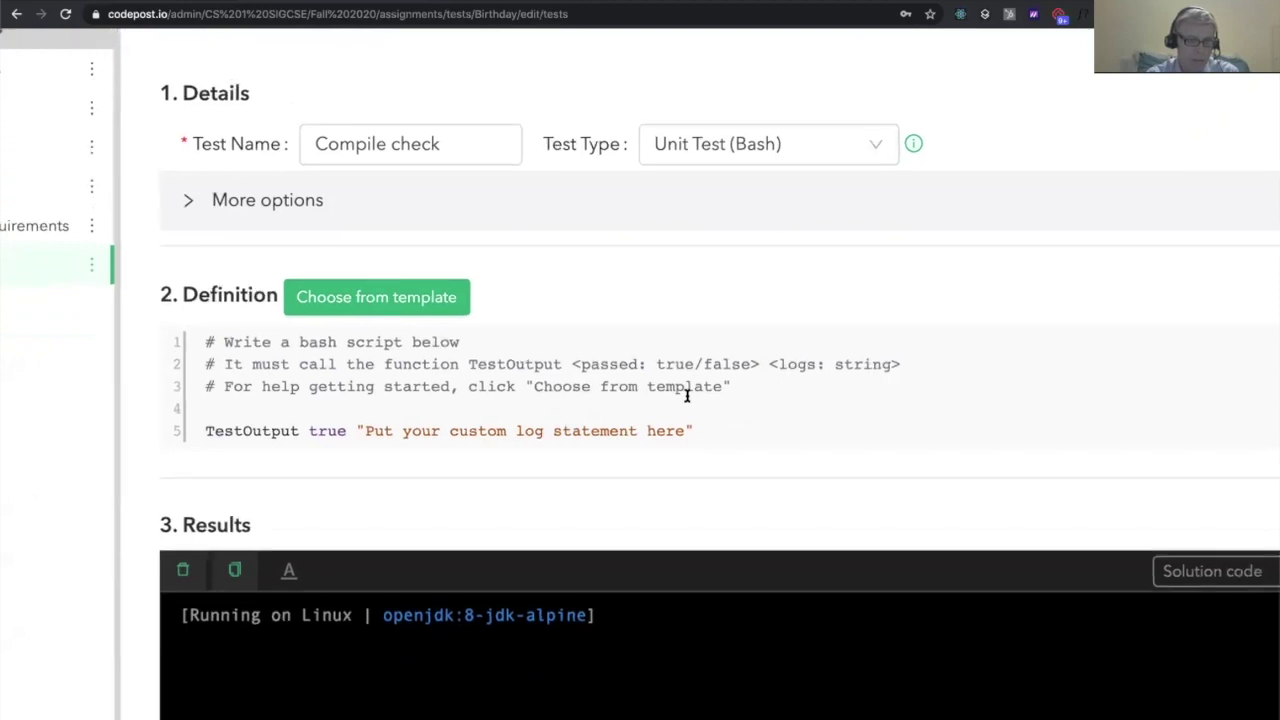
scroll(687, 396, down, 3)
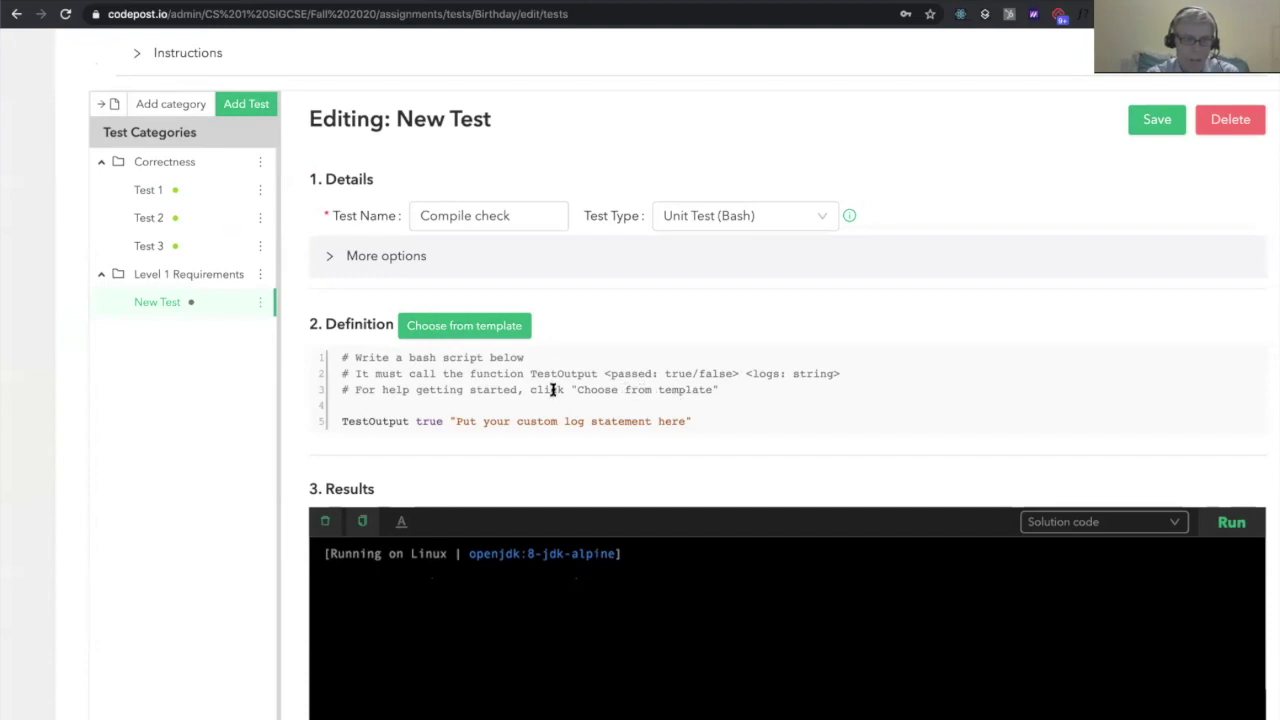
scroll(552, 390, up, 8)
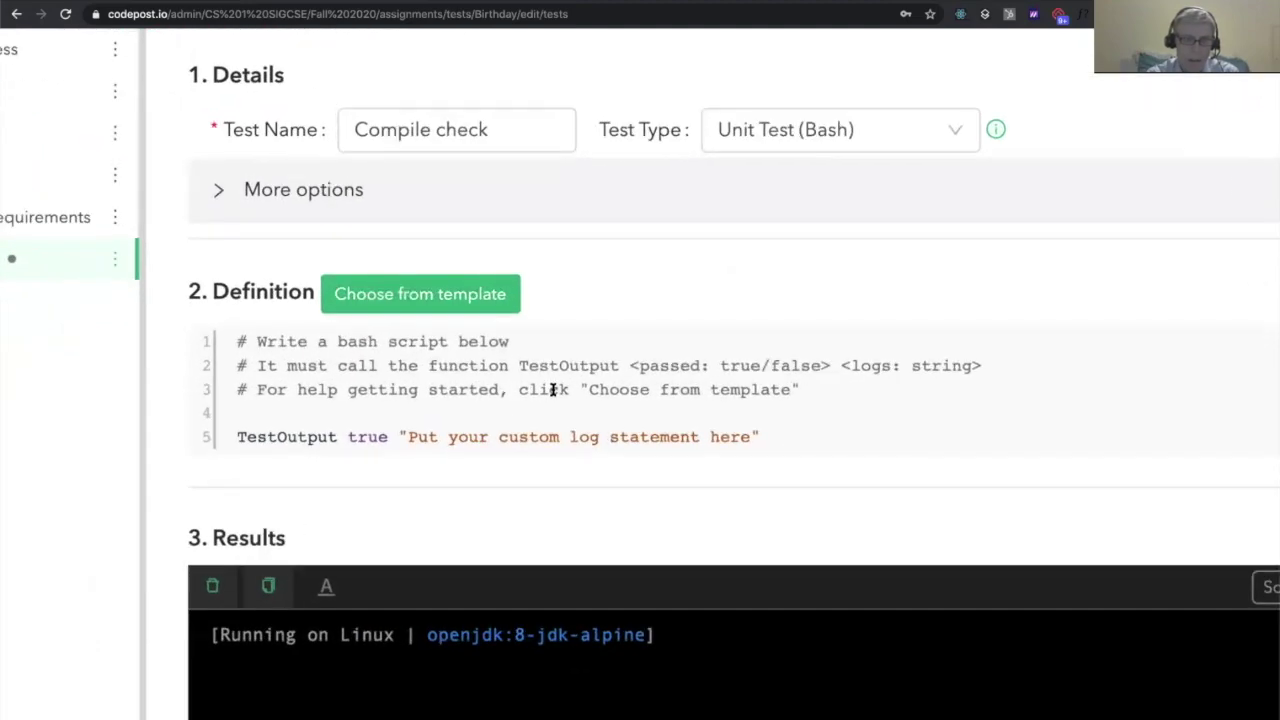
click(506, 408)
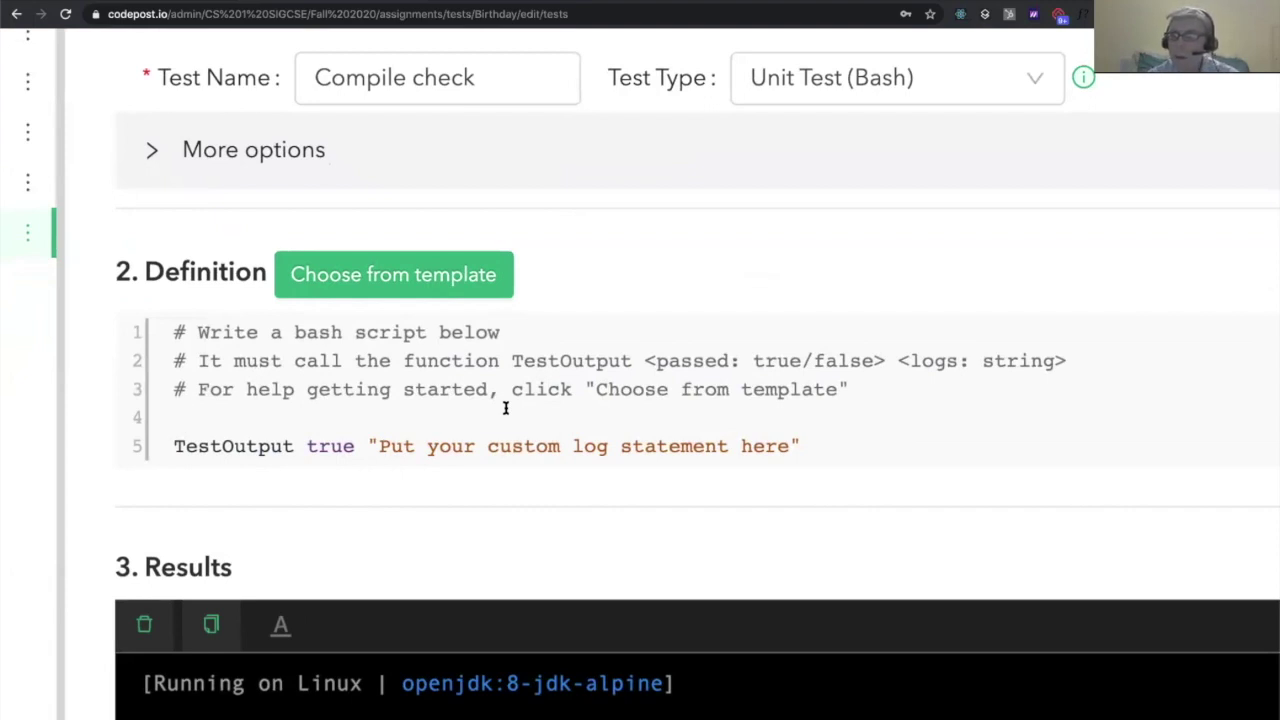
At enlarged zoom, highlight the TestOutput line's parts: the word true and the quoted log message
key(Down)
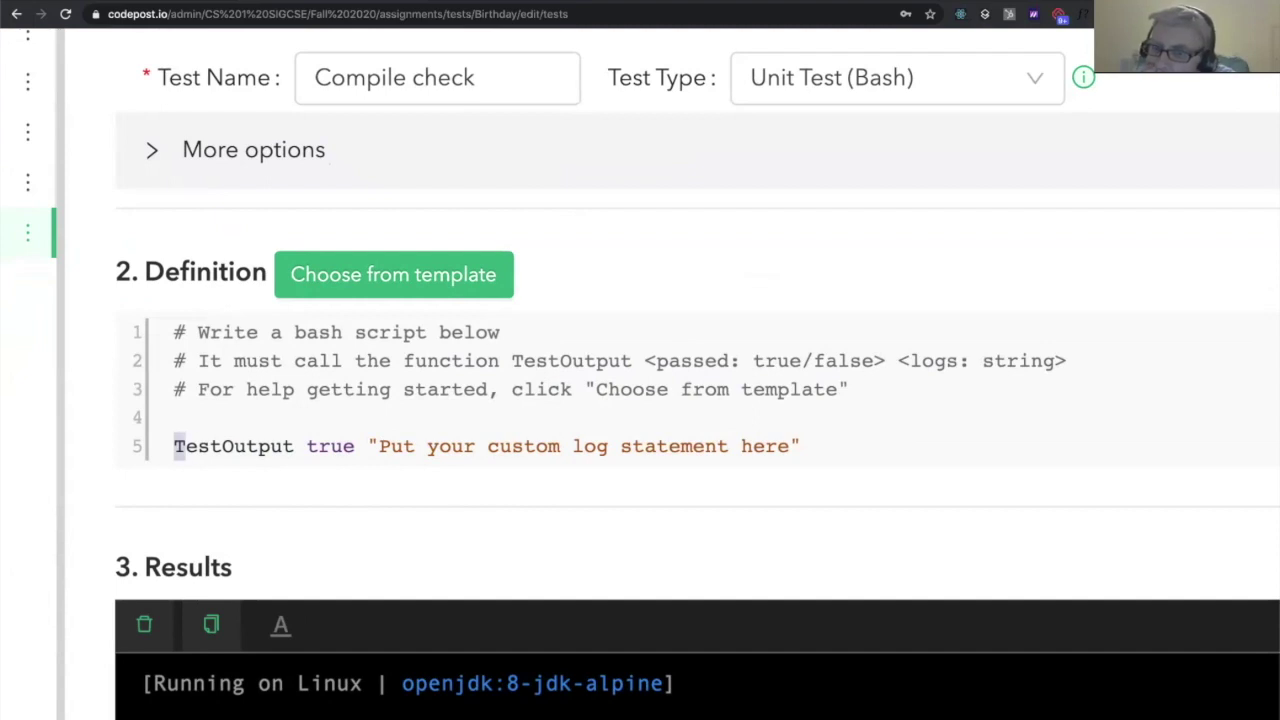
key(shift+Right)
key(shift+Right)
key(shift+Right)
key(shift+Right)
key(shift+Right)
key(shift+Right)
key(shift+Right)
key(shift+Right)
key(shift+Right)
key(shift+Right)
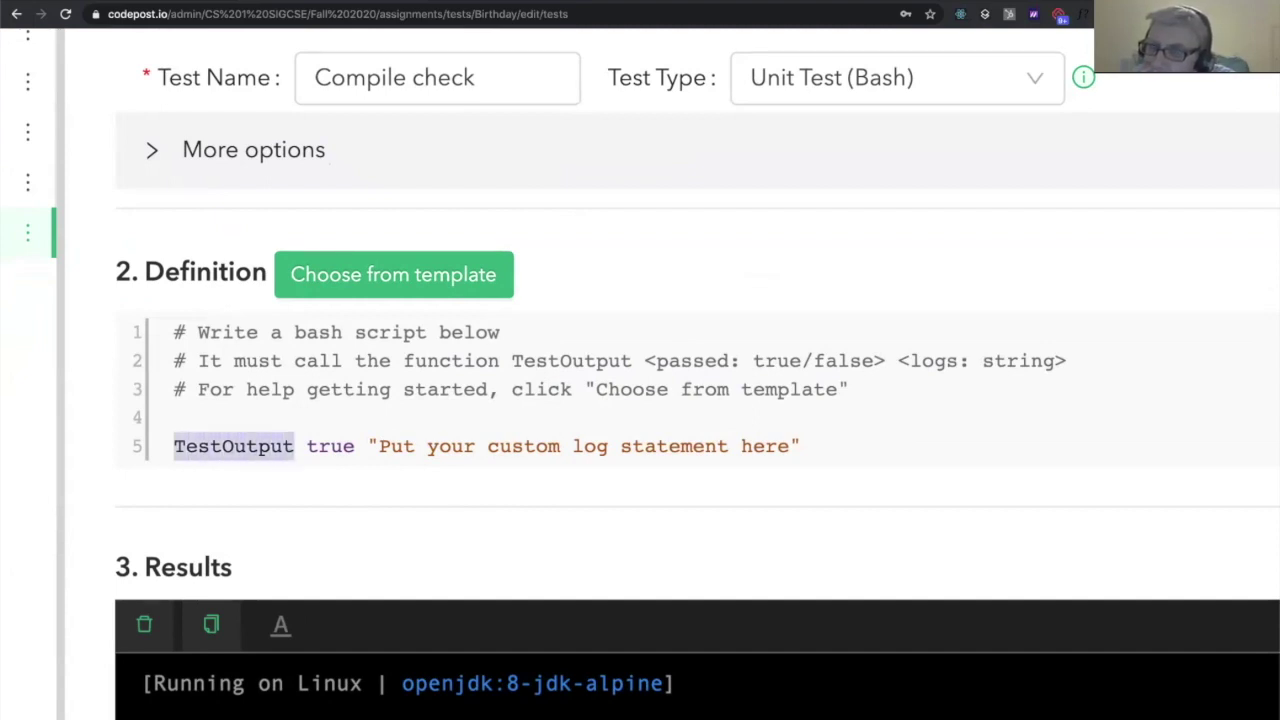
key(ctrl+plus)
key(ctrl+plus)
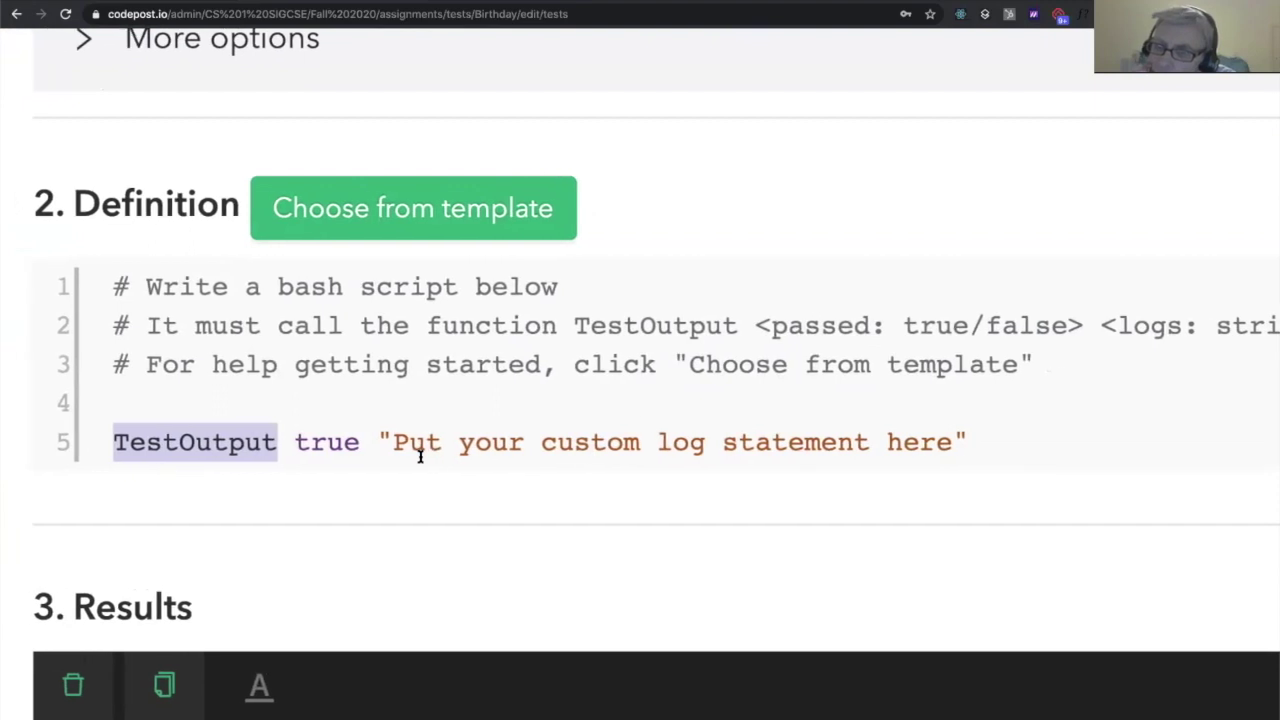
click(350, 444)
double_click(335, 446)
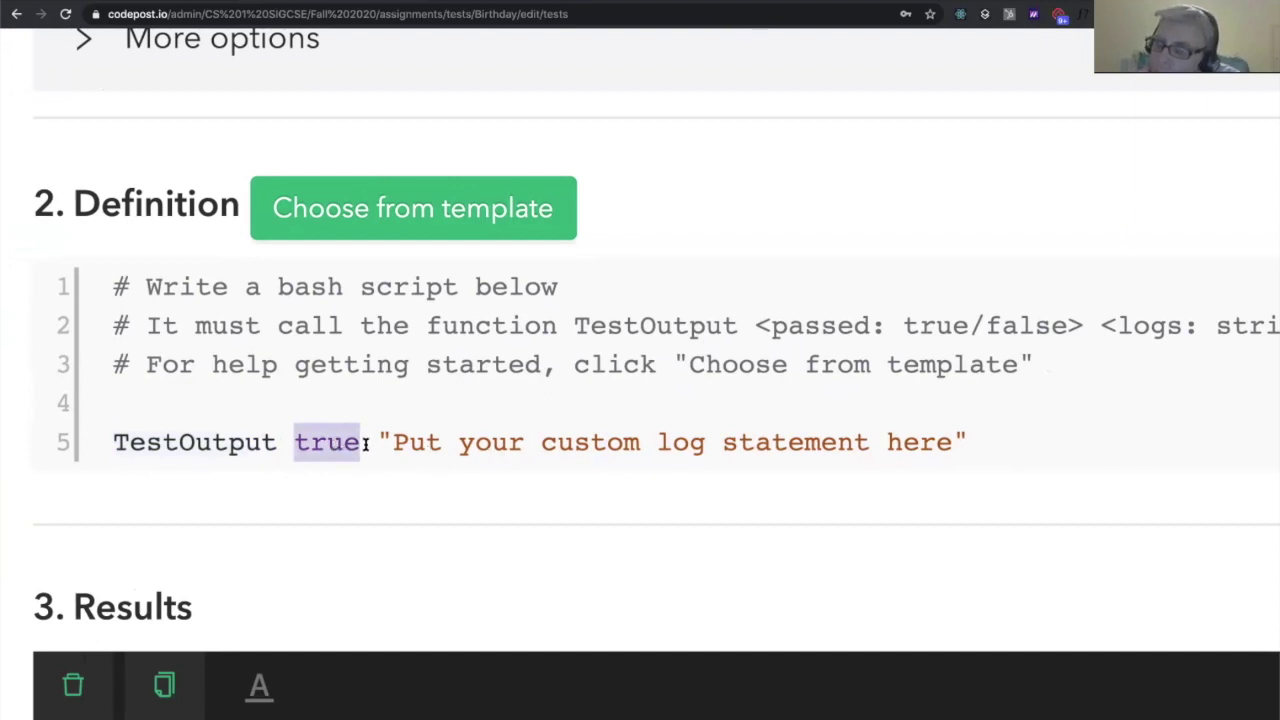
click(372, 443)
drag(383, 441, 935, 461)
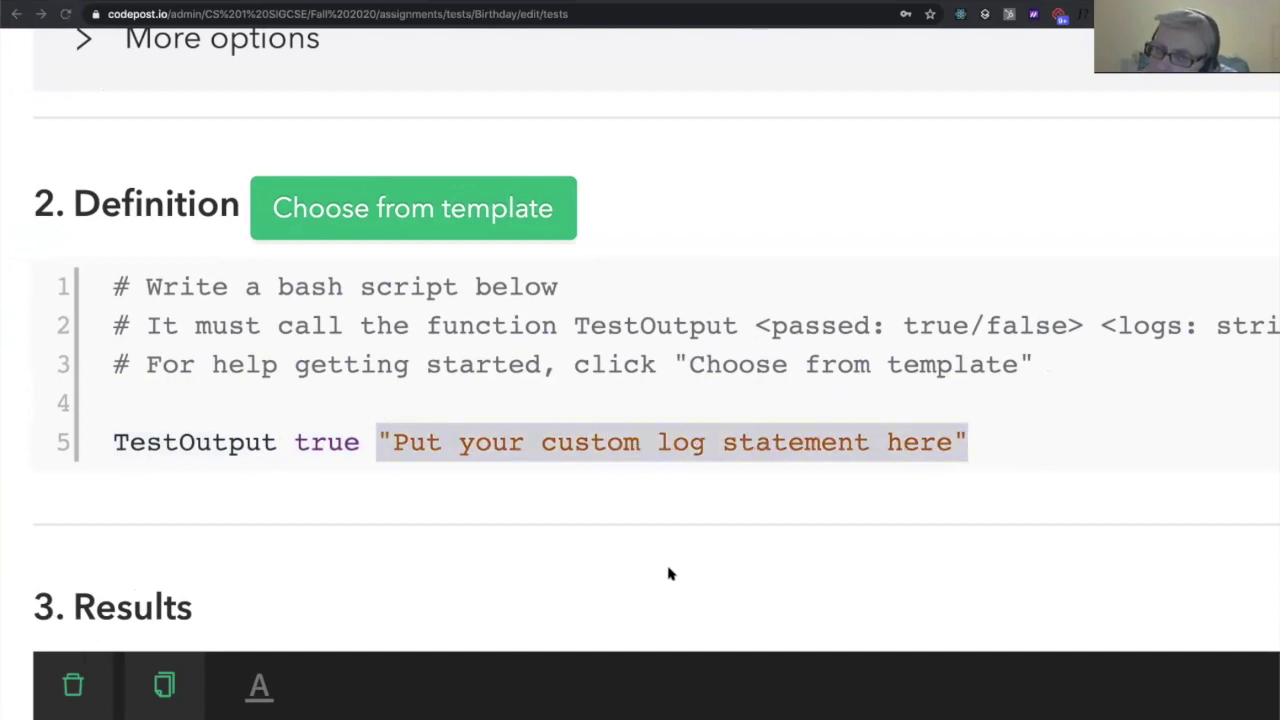
click(490, 410)
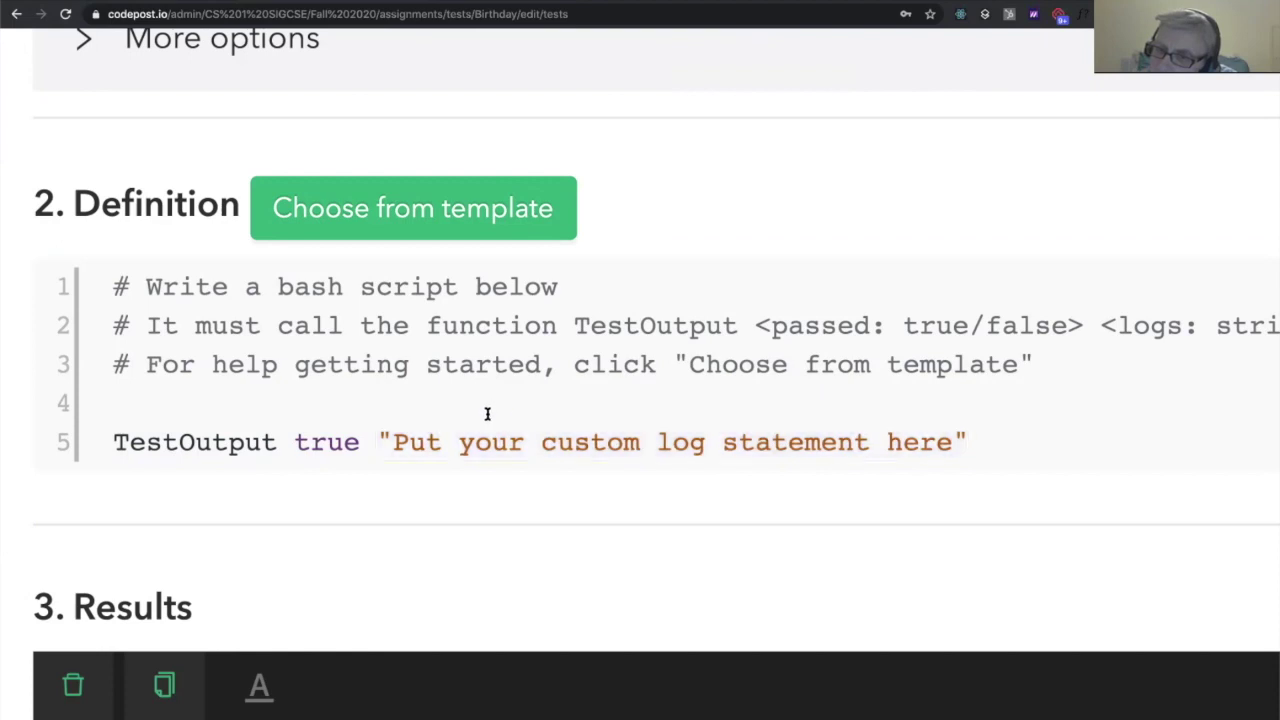
key(ctrl+minus)
key(ctrl+minus)
key(ctrl+minus)
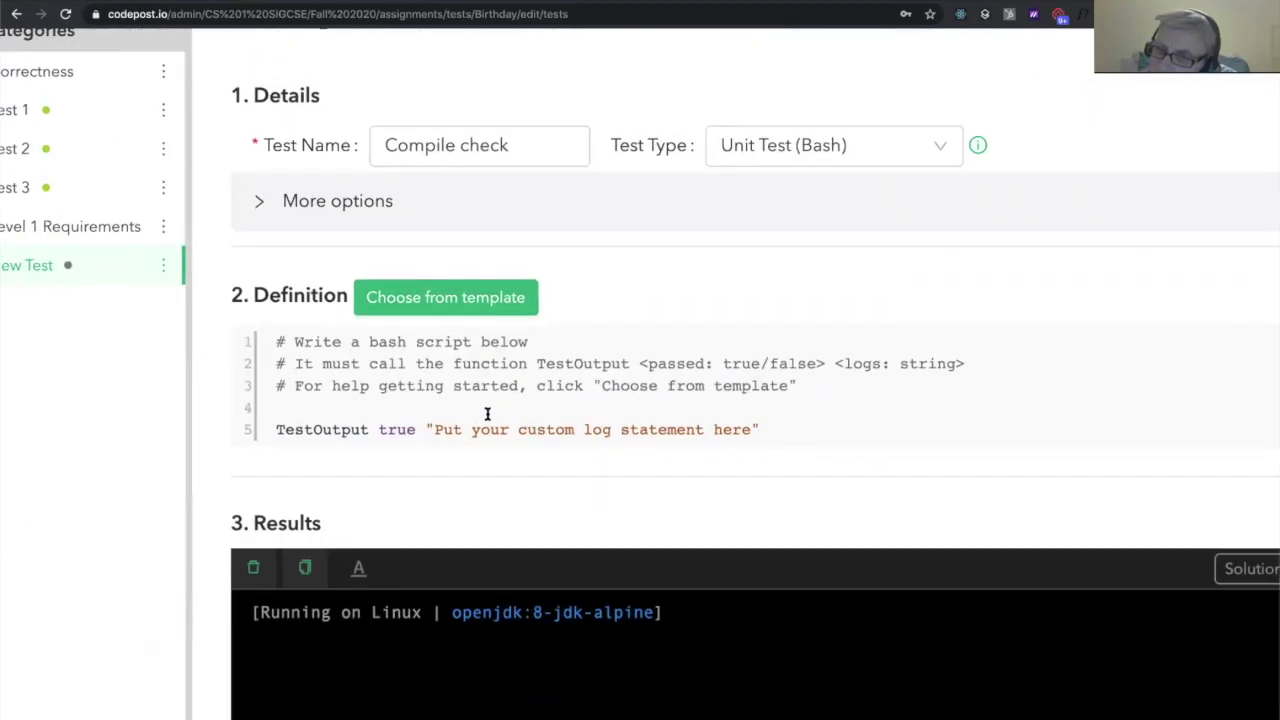
Insert two blank lines above the TestOutput call in the script
scroll(487, 413, up, 1)
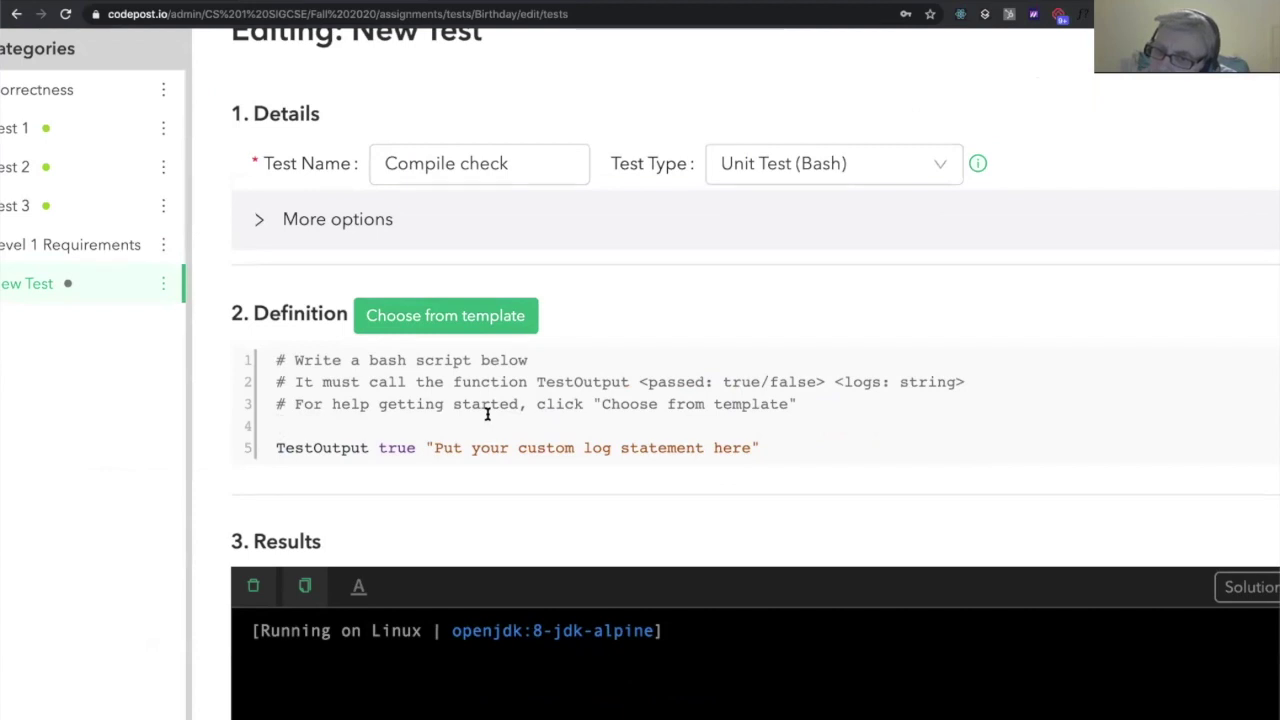
key(Down)
key(End)
key(shift+Home)
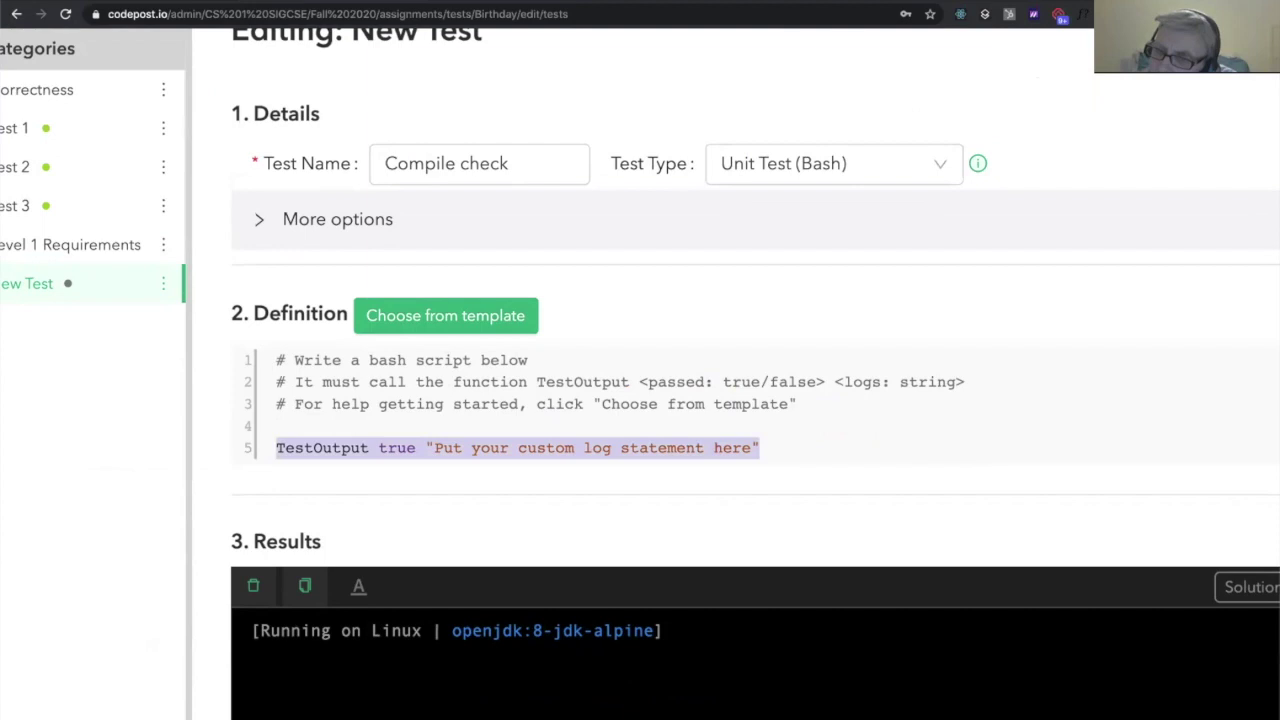
key(Left)
key(Return)
key(Up)
key(Up)
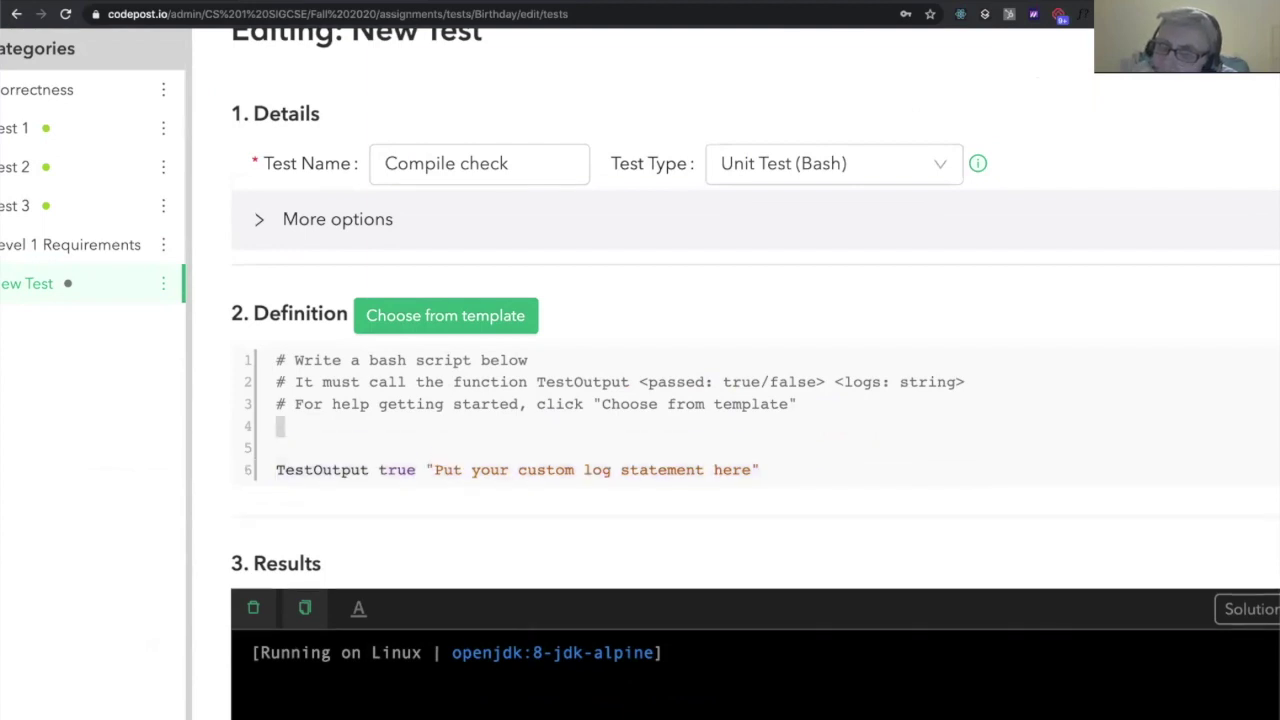
key(Return)
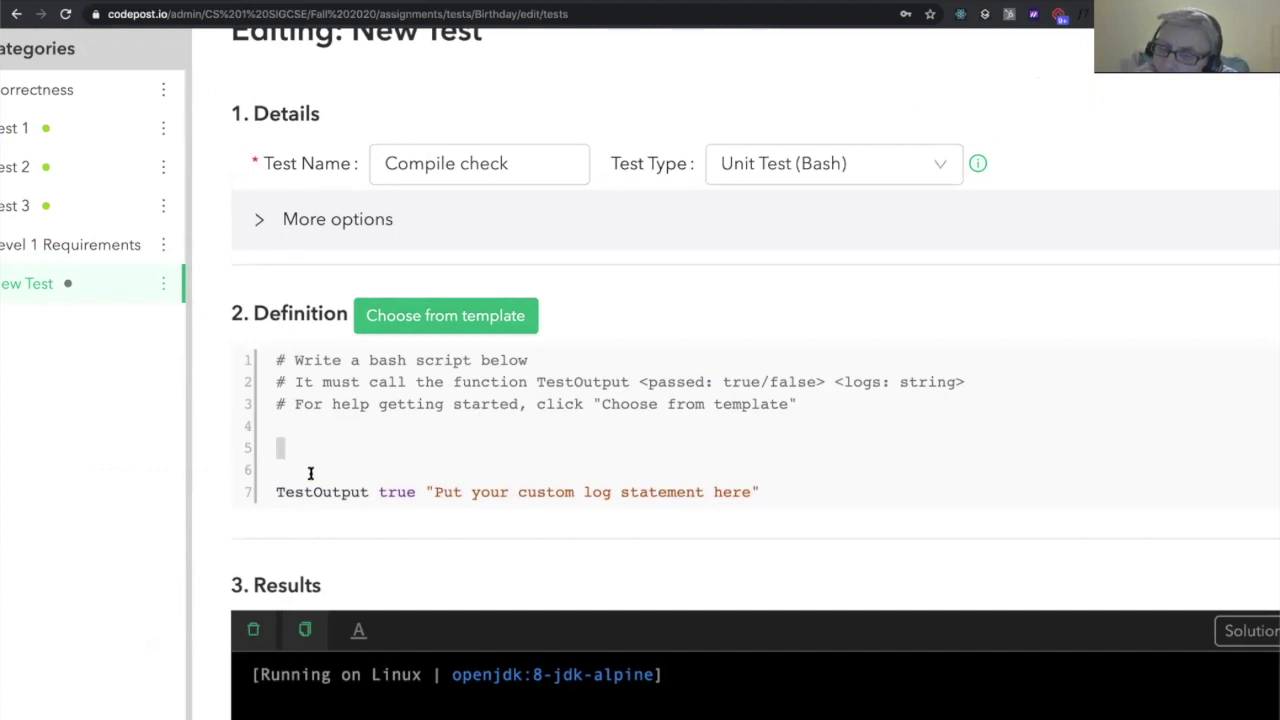
Write 'javac Birthday.java &&' on line 5 and move the TestOutput statement after it
text(jav)
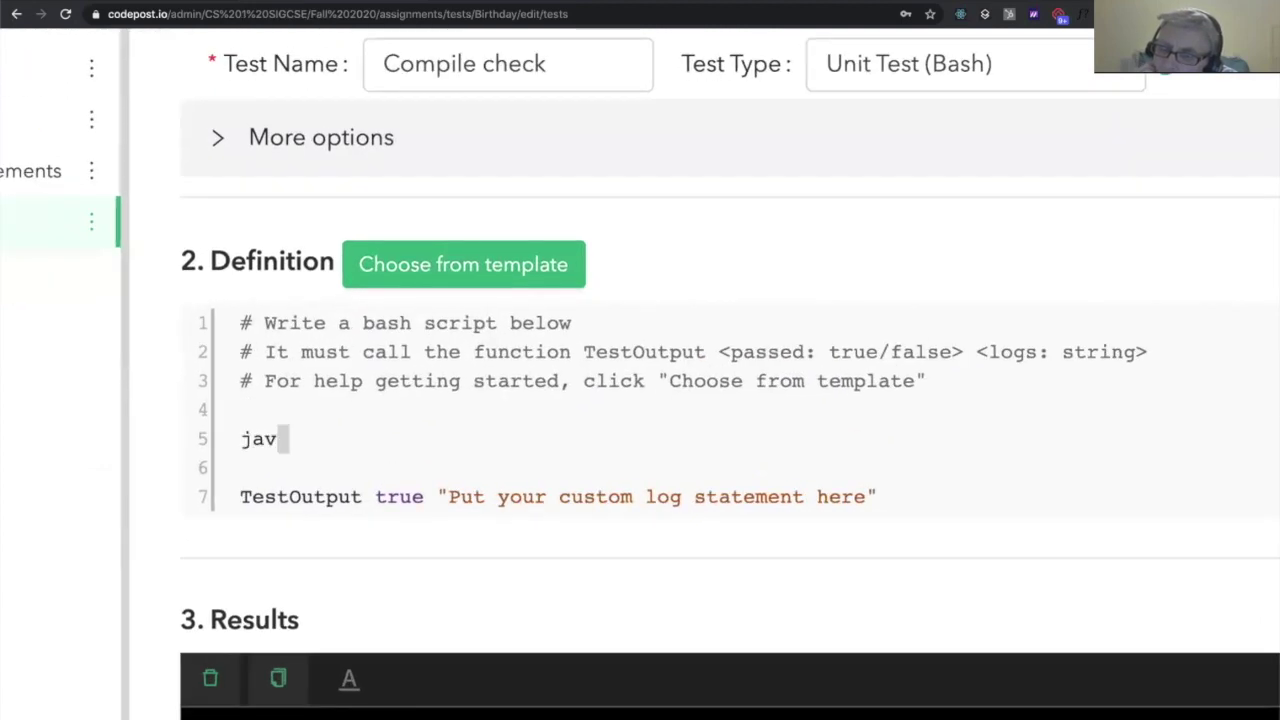
text(ac Birthday.java)
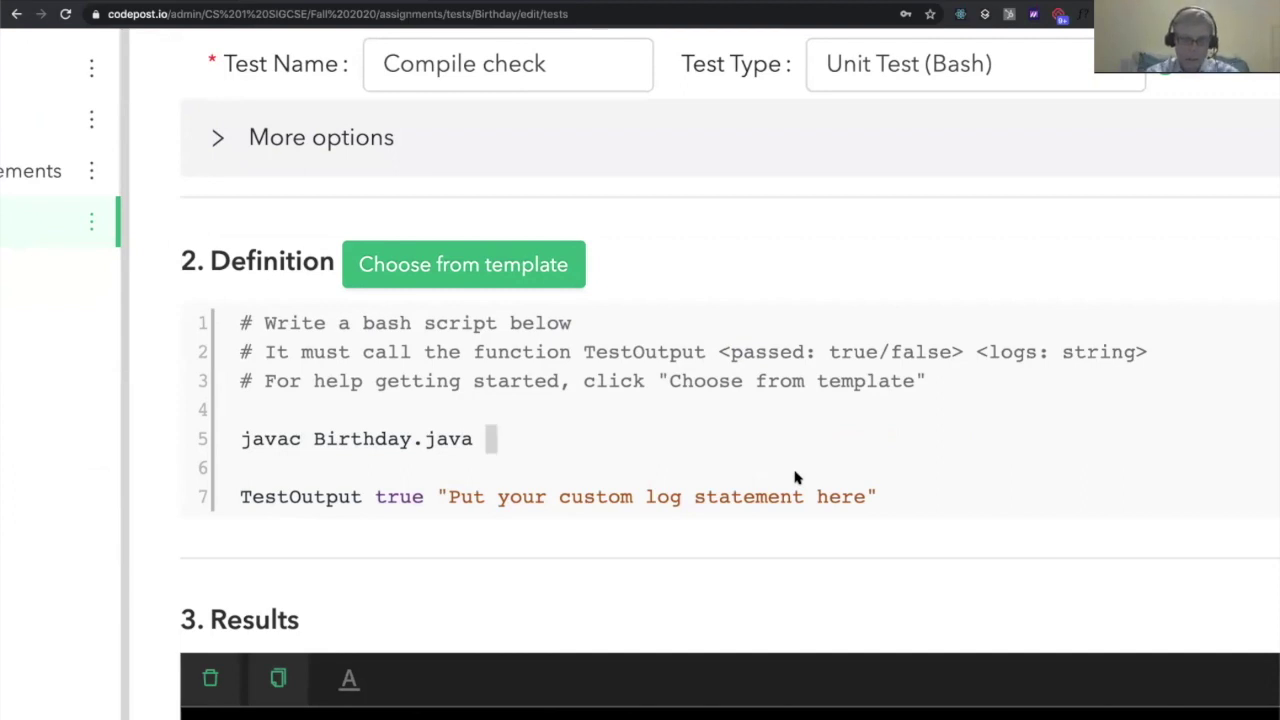
text(&&)
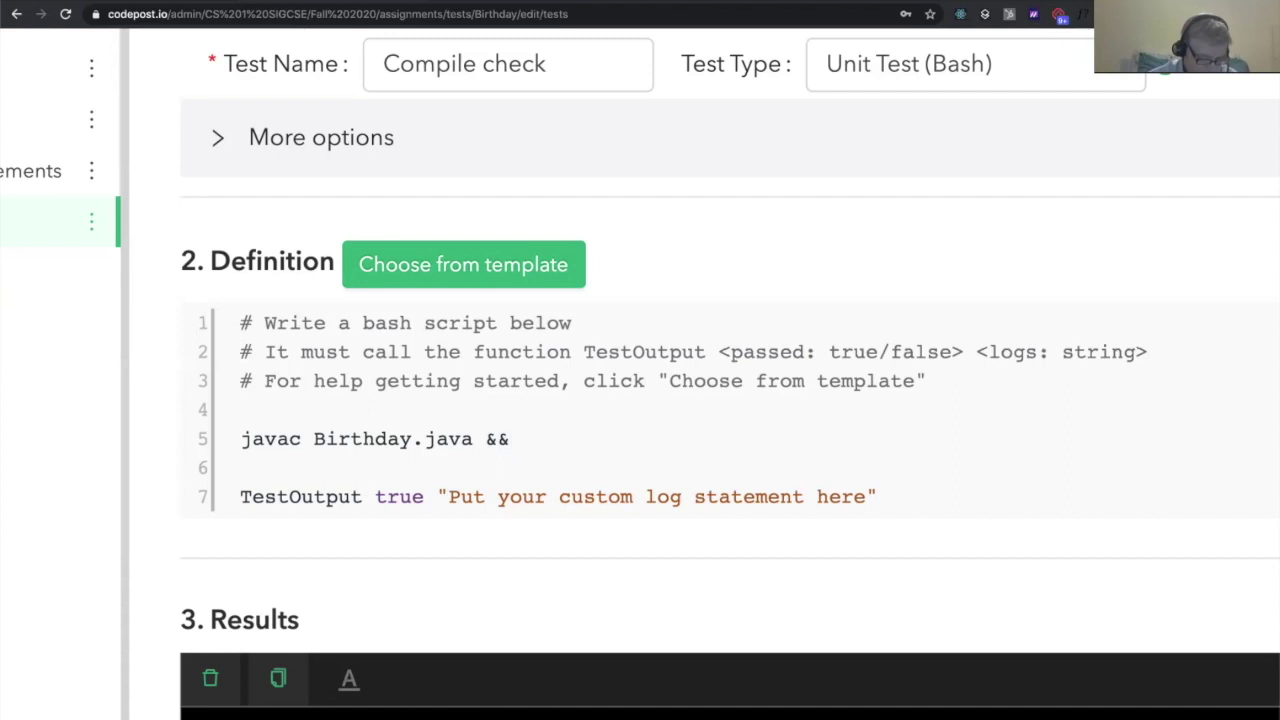
key(Down)
key(Down)
key(End)
key(shift+Home)
key(ctrl+x)
key(BackSpace)
key(BackSpace)
key(ctrl+v)
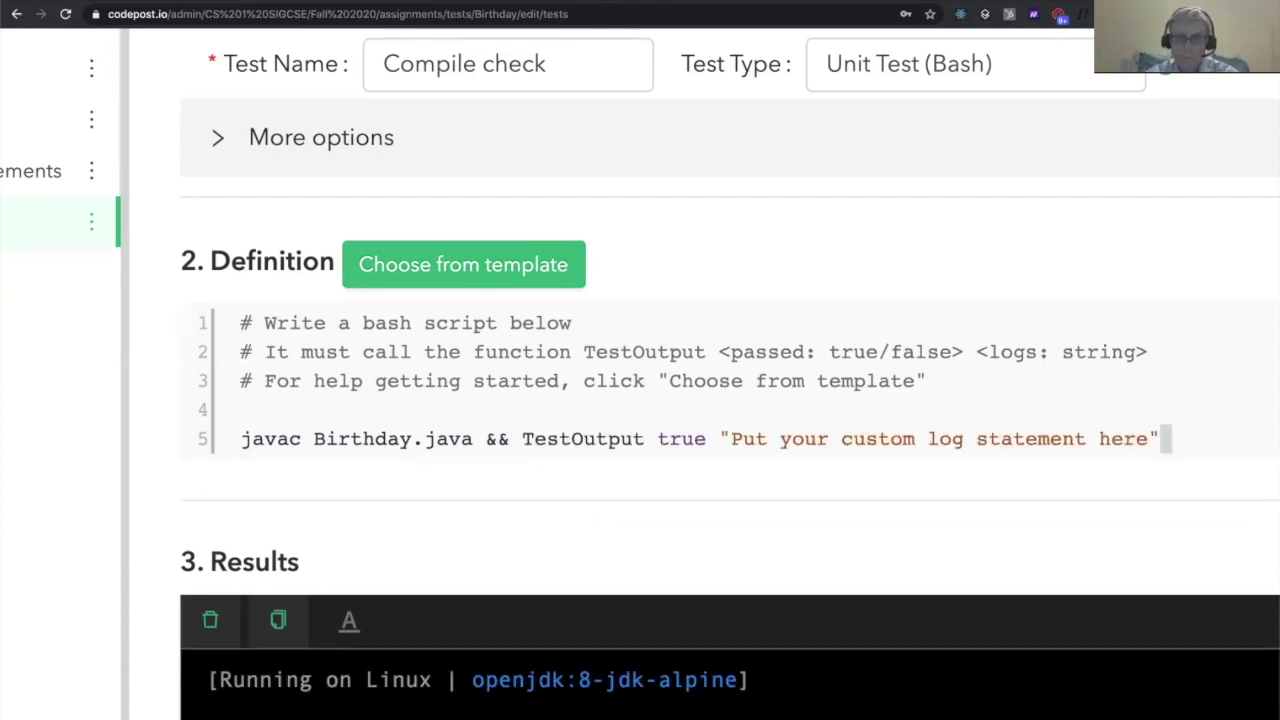
Set the success message to 'compiled!' and append || TestOutput false "didn't compile!"
key(Left)
key(Left)
key(Left)
key(Left)
key(Left)
key(Left)
key(Left)
key(Left)
key(Left)
key(Left)
key(Left)
key(Left)
key(Left)
key(Left)
key(Left)
key(Left)
key(Left)
key(Left)
key(Left)
key(Left)
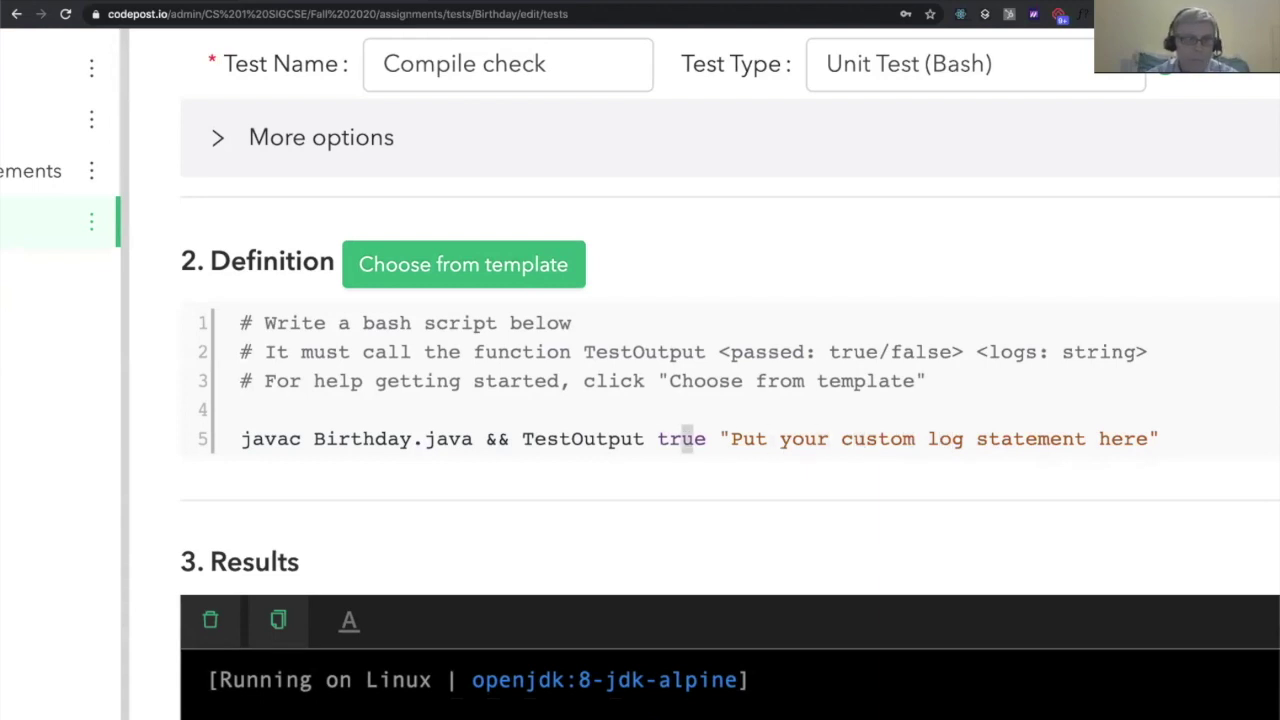
key(shift+Right)
key(shift+Right)
key(shift+Right)
key(shift+Right)
key(Right)
key(Right)
key(Right)
key(shift+Right)
key(shift+Right)
key(shift+Right)
key(shift+Right)
key(shift+Right)
key(shift+Right)
key(shift+Right)
key(shift+Right)
key(shift+Right)
key(shift+Right)
key(shift+Right)
key(shift+Right)
key(shift+Right)
key(shift+Right)
key(shift+Right)
key(shift+Right)
key(shift+Right)
key(shift+Right)
key(shift+Right)
key(shift+Right)
key(shift+Right)
key(shift+Right)
key(shift+Right)
key(shift+Right)
key(shift+Right)
key(shift+Right)
key(shift+Right)
key(shift+Right)
key(shift+Right)
key(shift+Right)
key(shift+Right)
key(shift+Right)
key(shift+Right)
key(shift+Right)
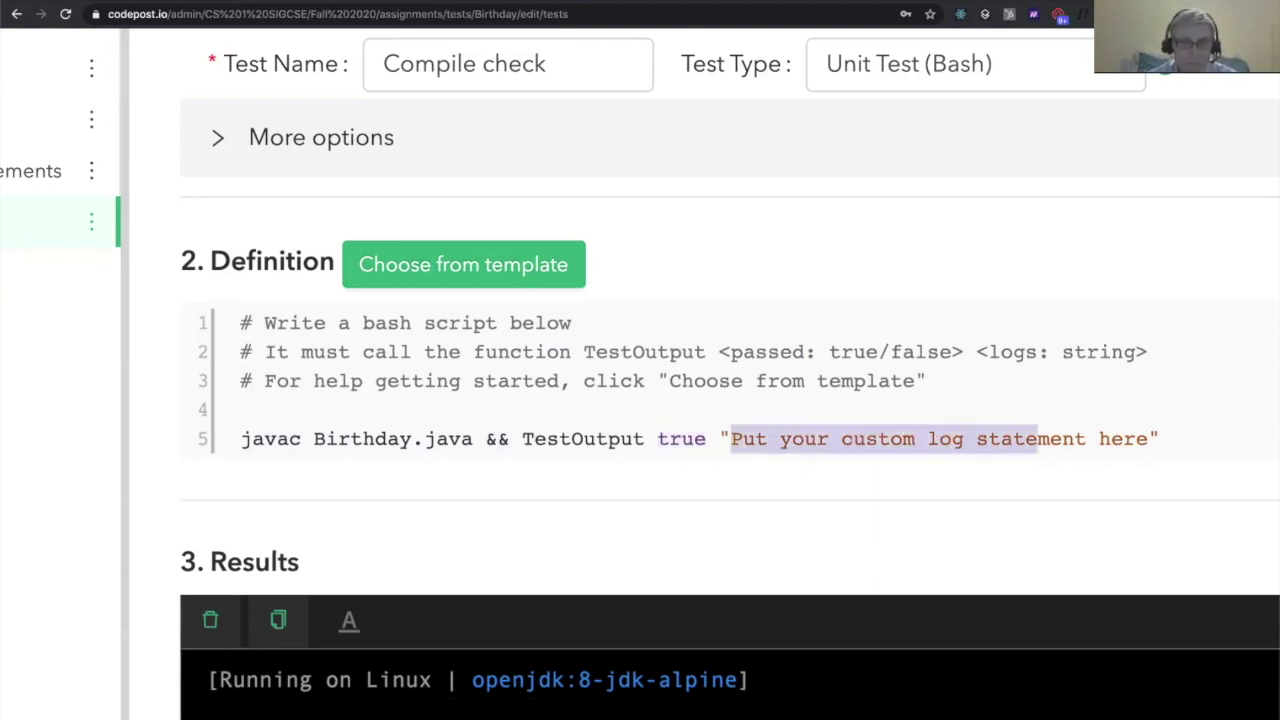
text(compiled!)
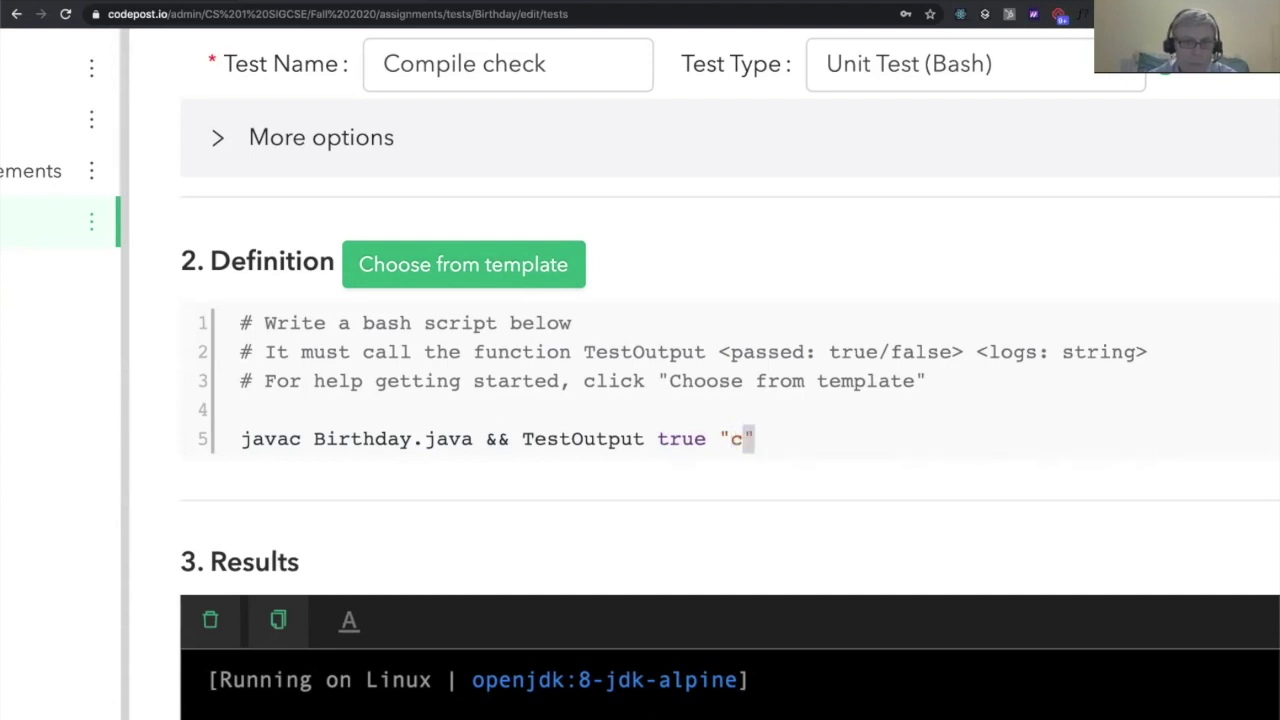
key(End)
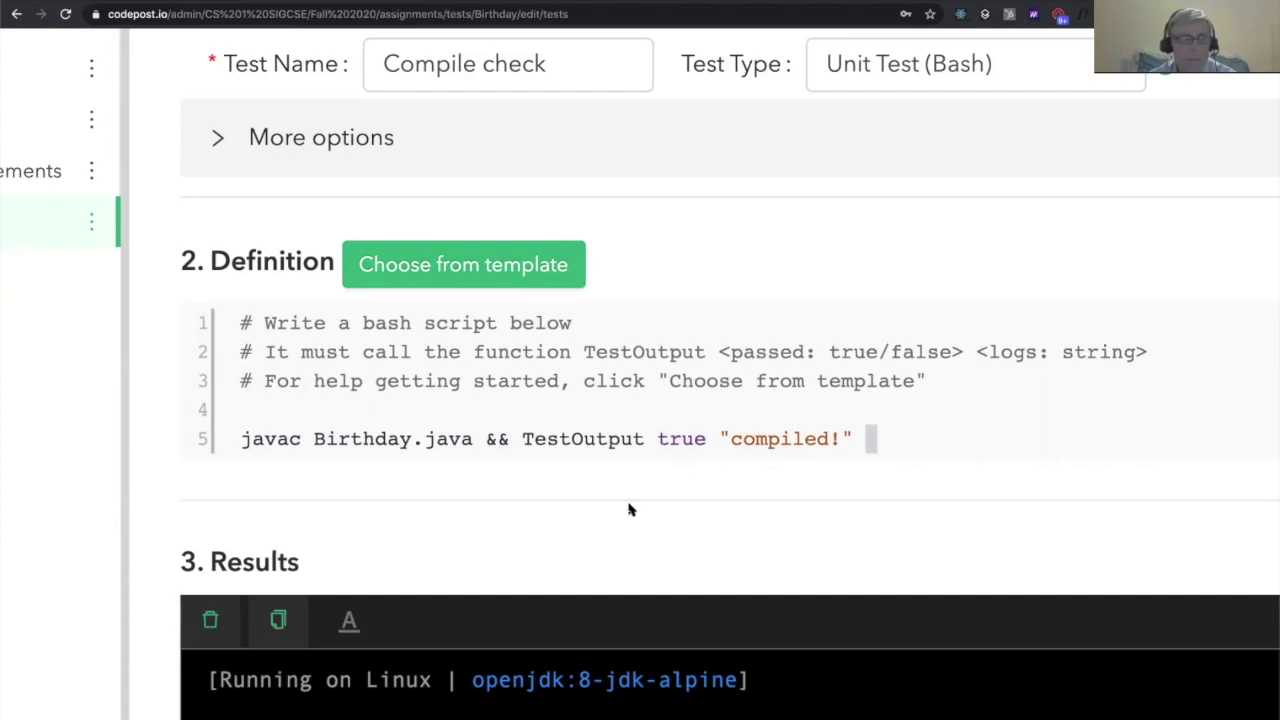
text(||)
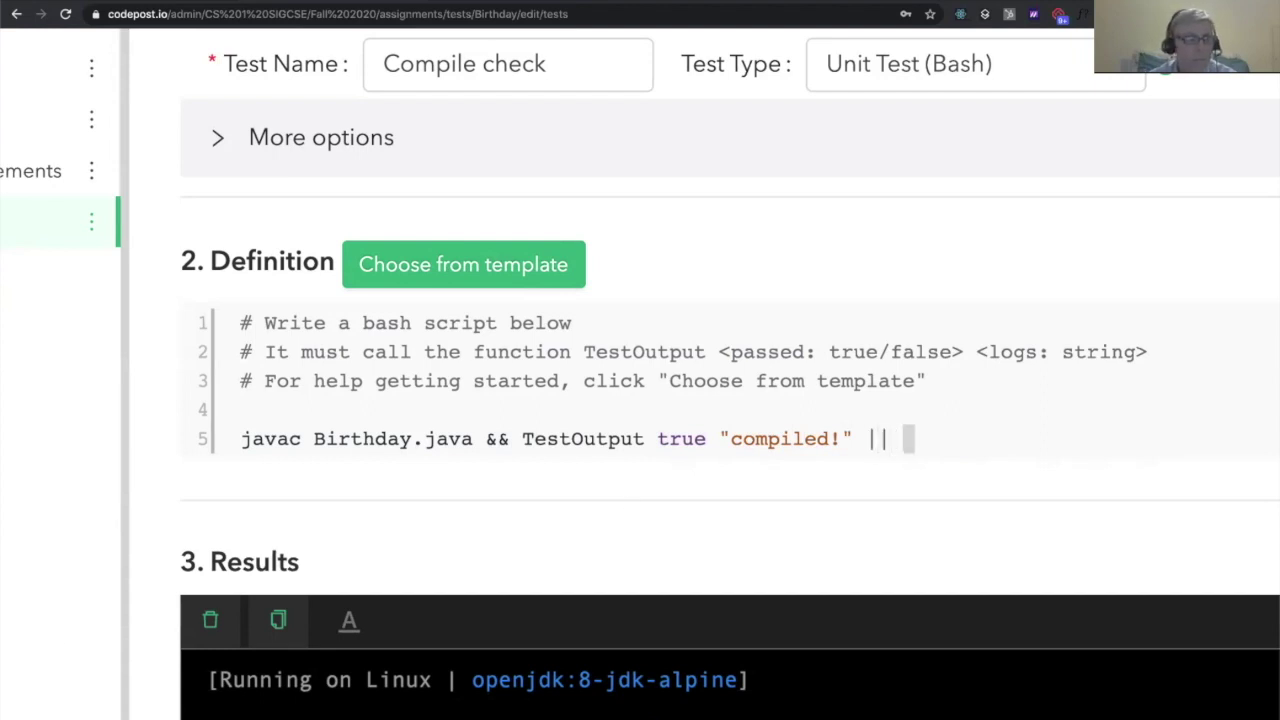
text( TestOutput false ")
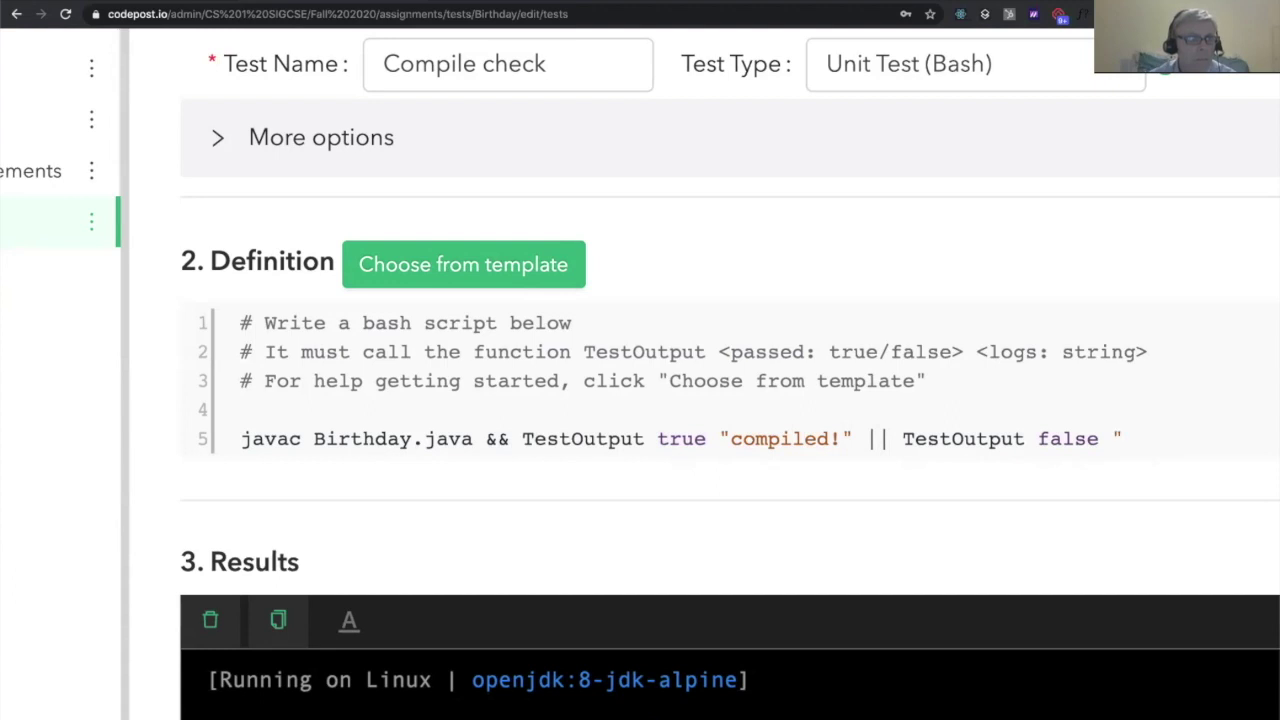
text(didn't compile!")
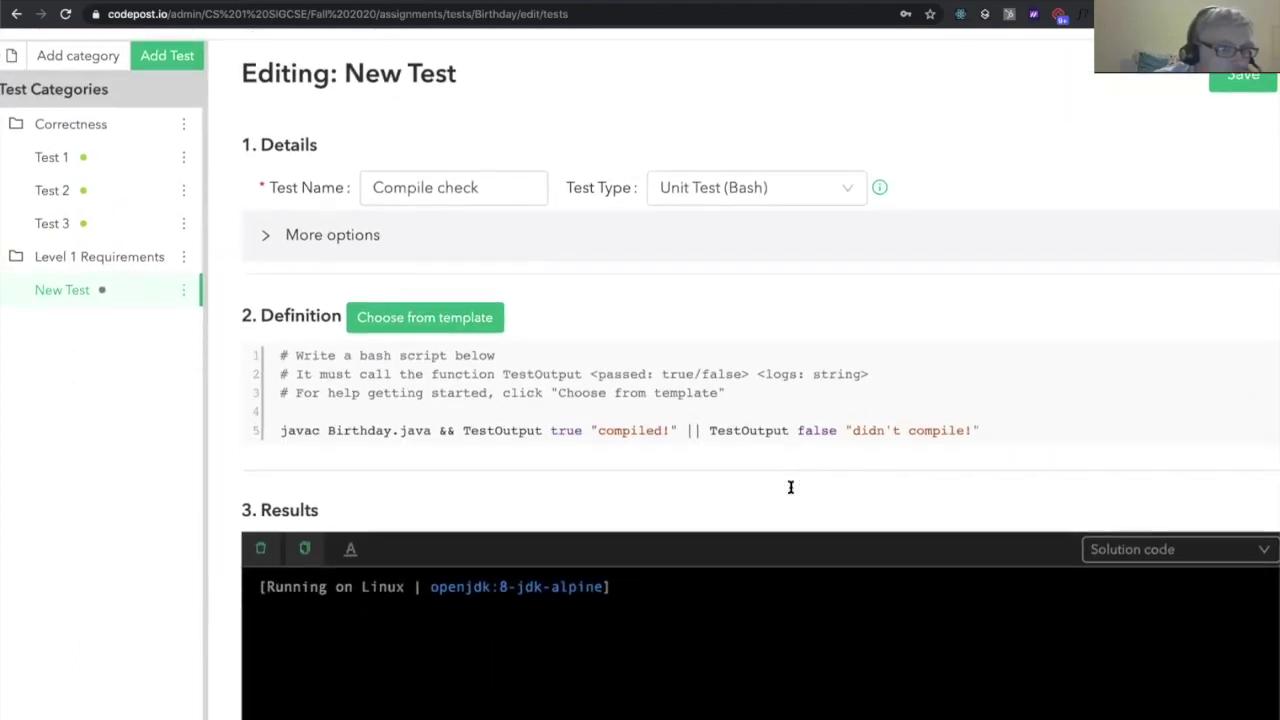
key(ctrl+minus)
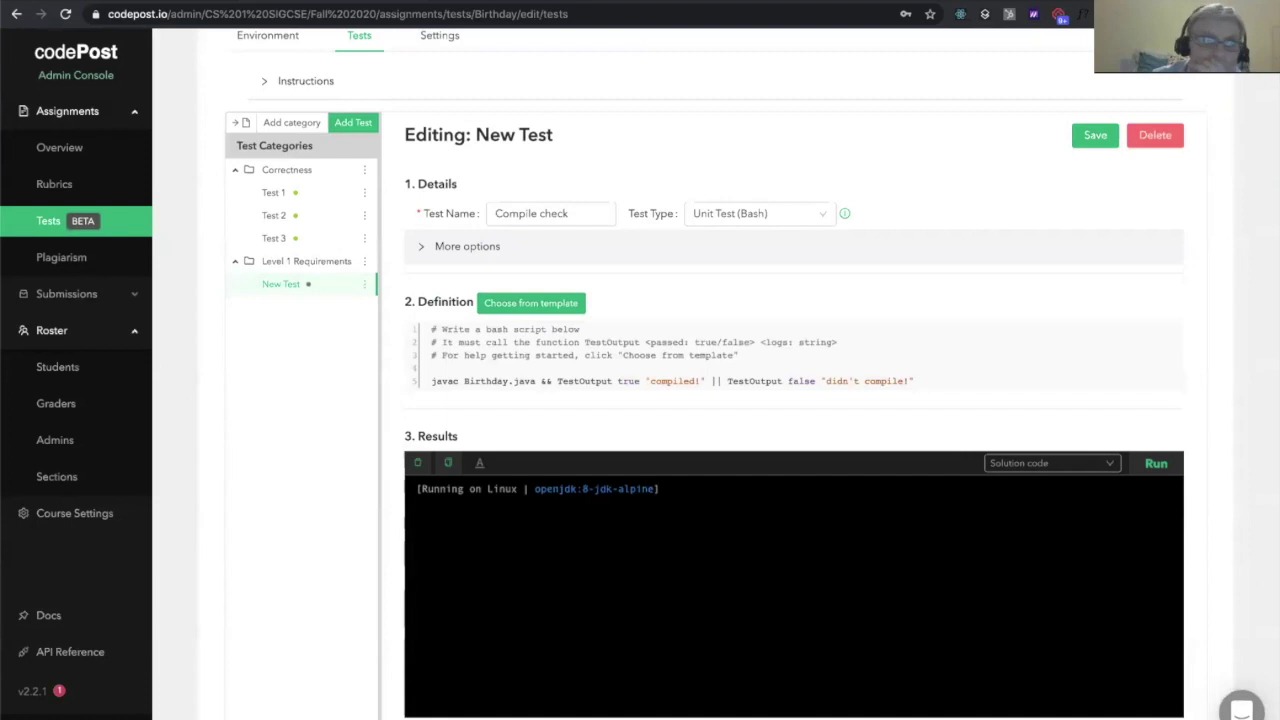
Run Compile check on the solution code, getting 'compiled!' and PASSED
scroll(750, 380, down, 1)
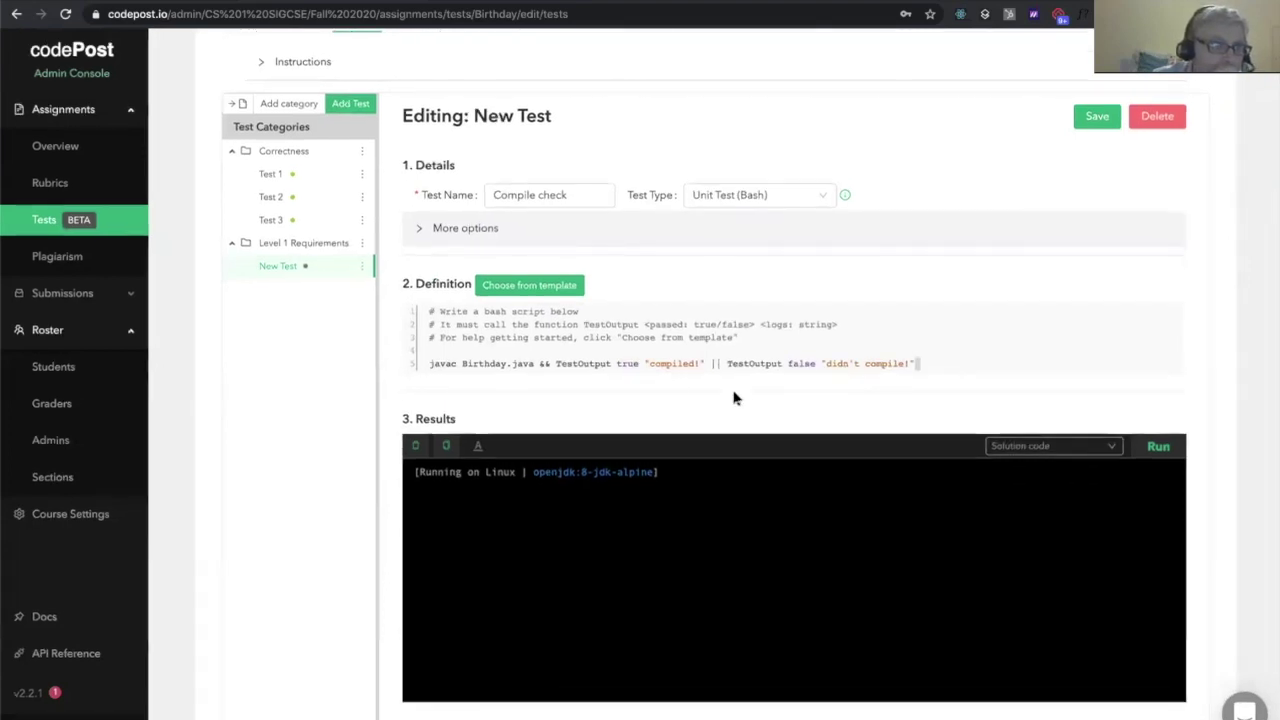
key(ctrl+plus)
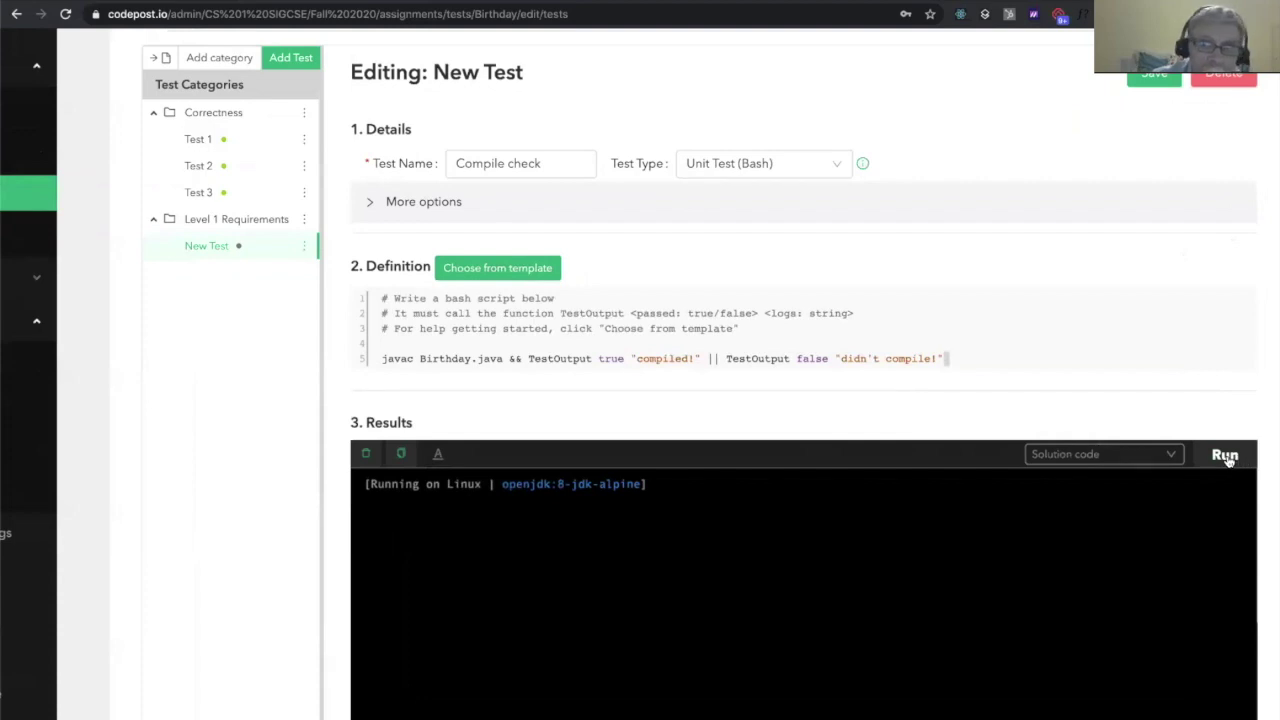
click(1227, 457)
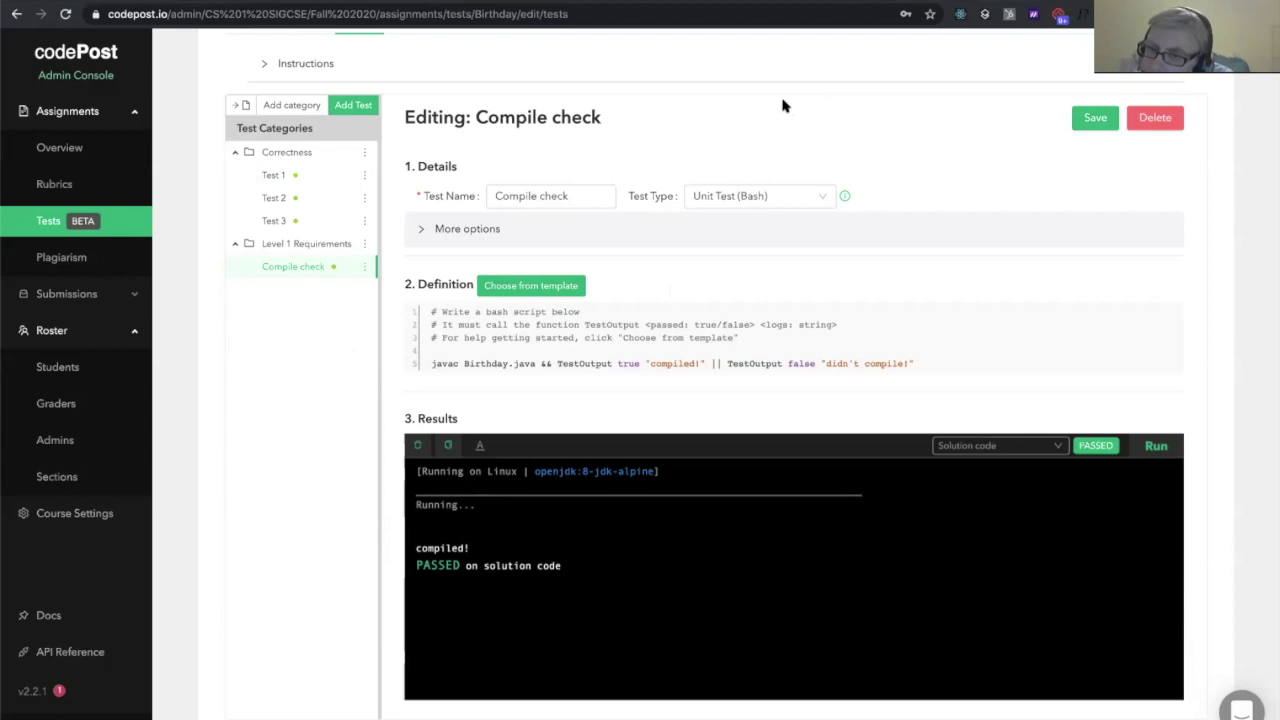
Add a test named 'API Test' under Level 1 Requirements with type Unit Test (java)
click(368, 106)
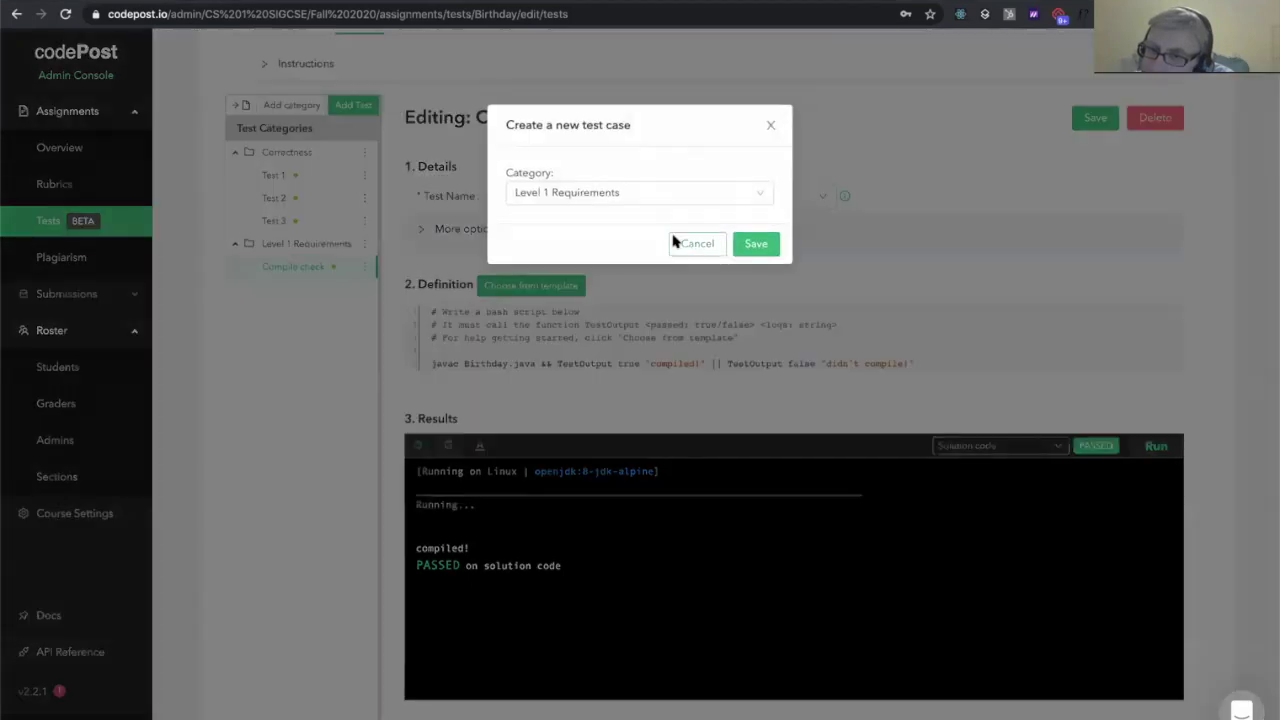
click(755, 243)
triple_click(552, 197)
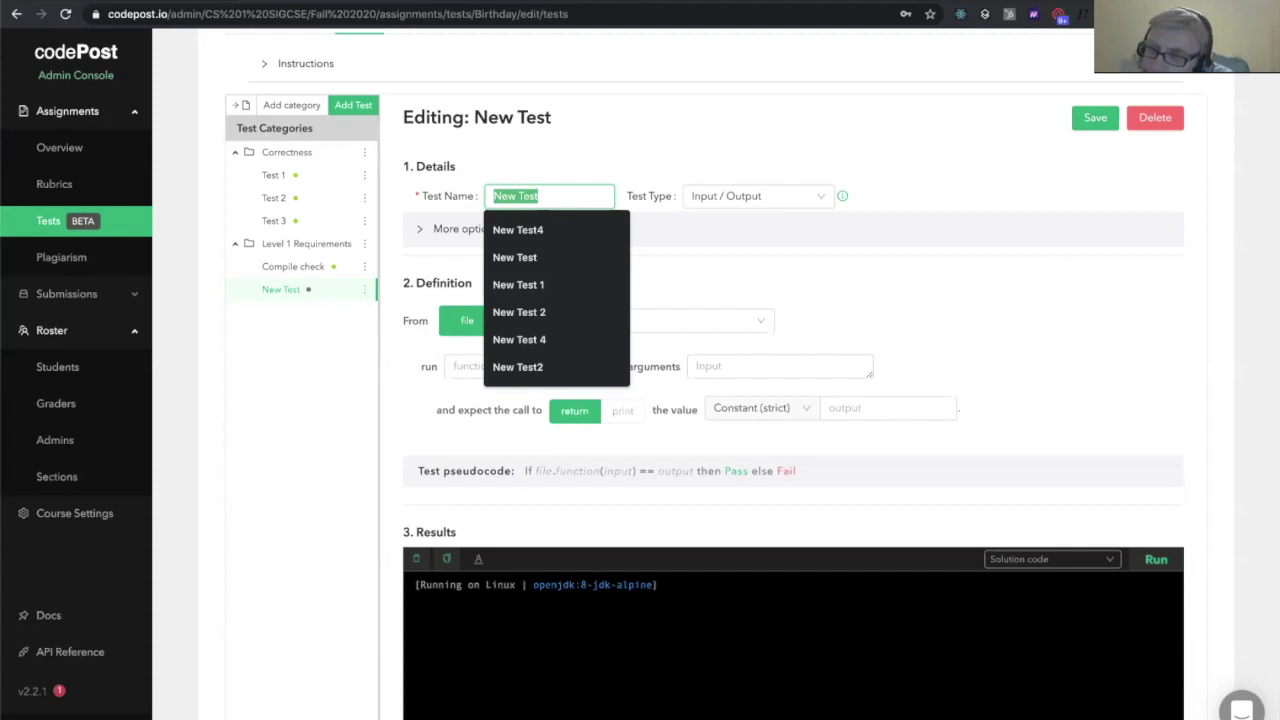
key(Right)
key(ctrl+a)
text(API Test)
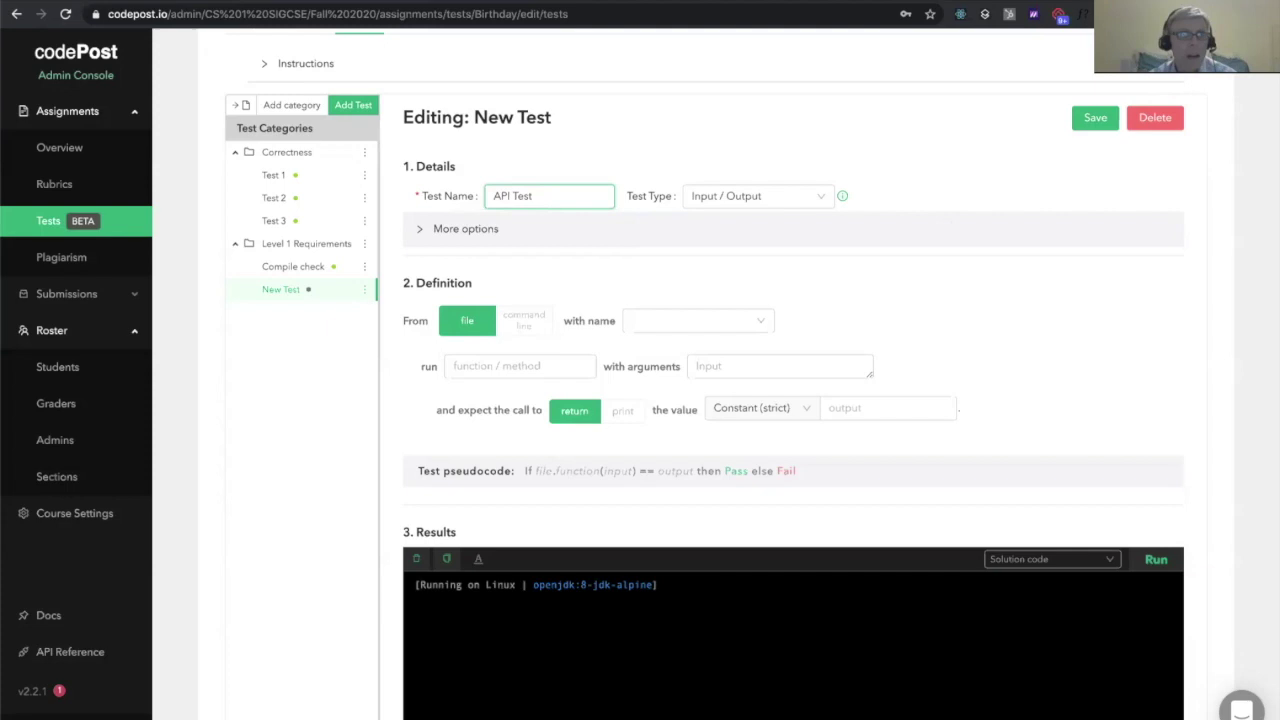
click(757, 197)
click(752, 197)
click(759, 253)
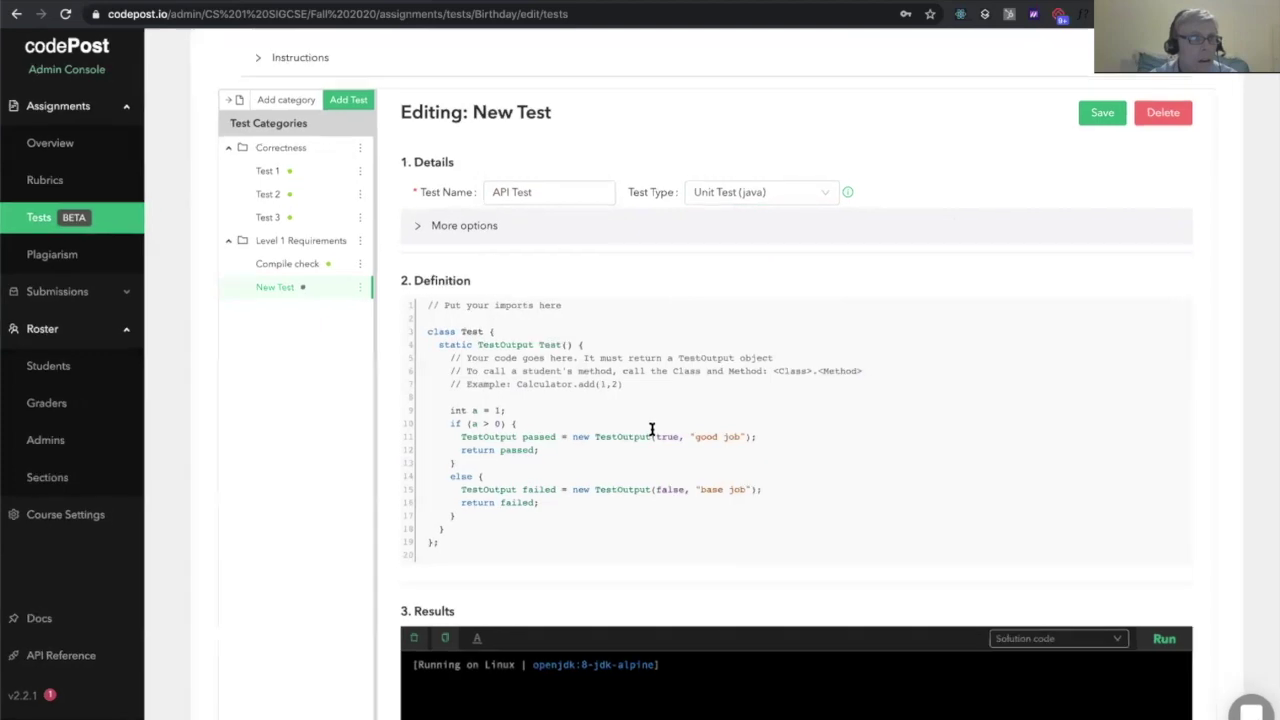
scroll(651, 429, up, 5)
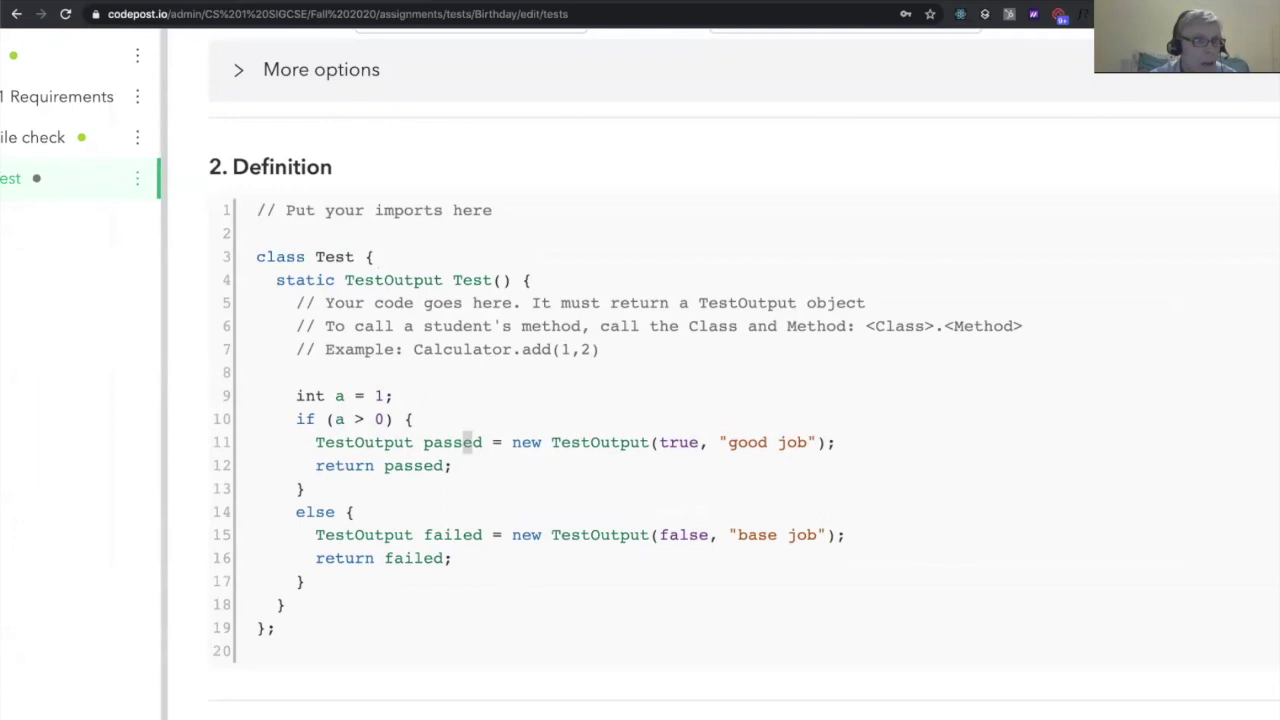
scroll(649, 437, up, 5)
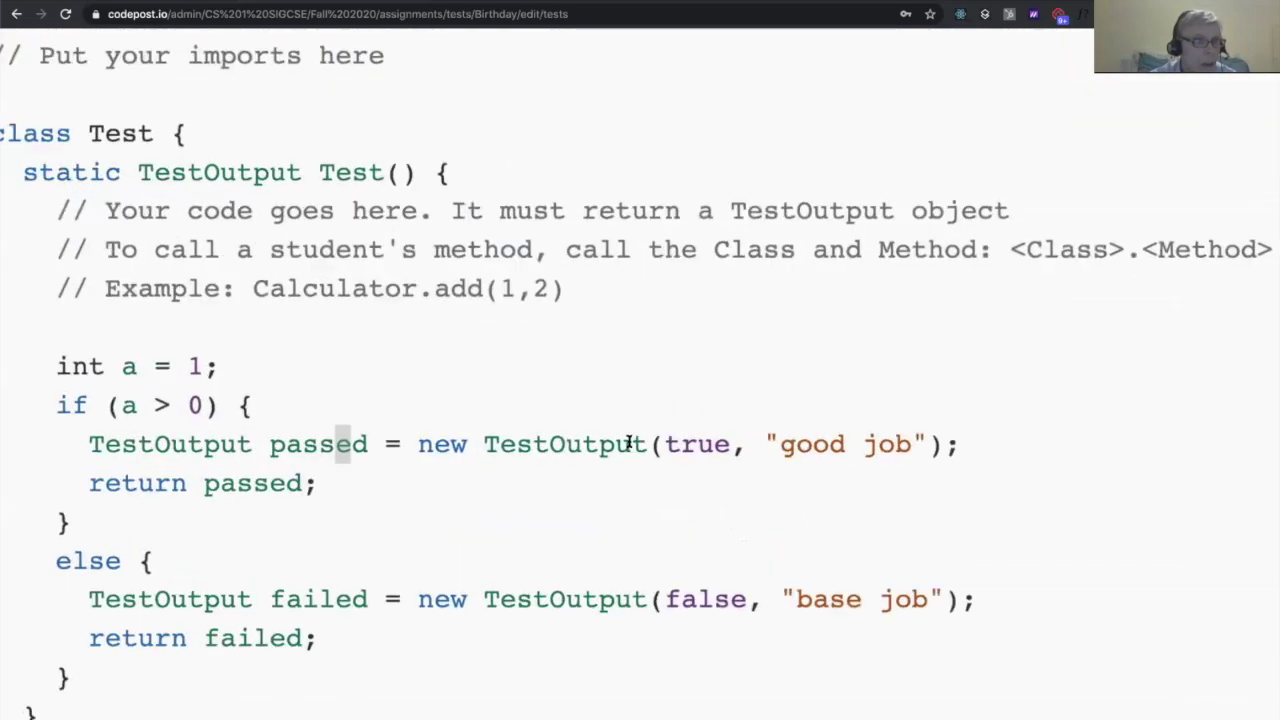
drag(485, 444, 932, 445)
double_click(707, 443)
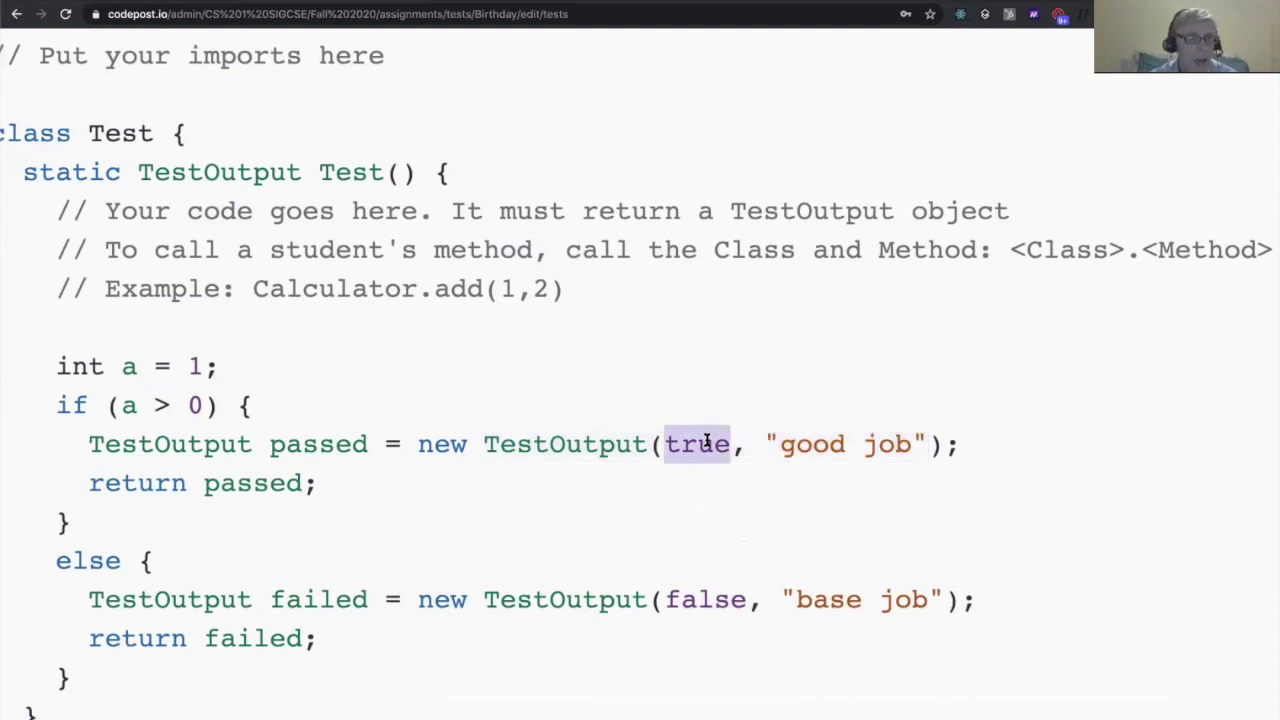
drag(766, 443, 925, 444)
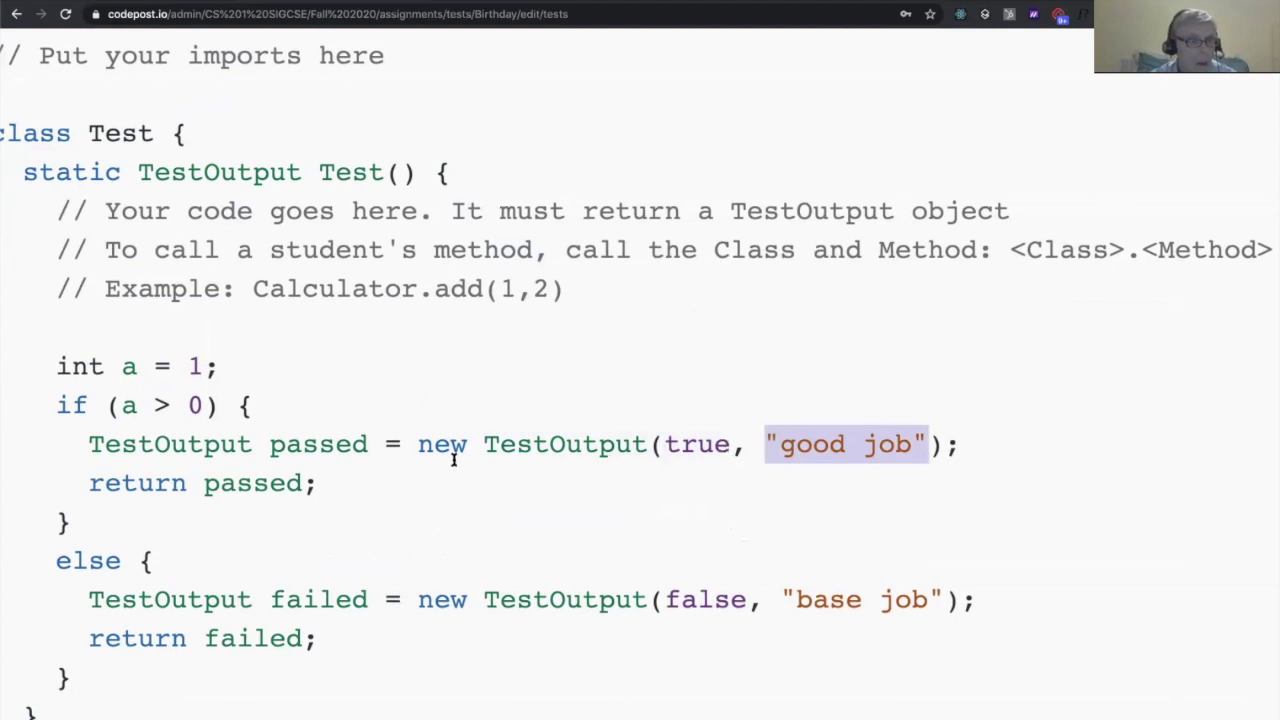
scroll(453, 459, down, 5)
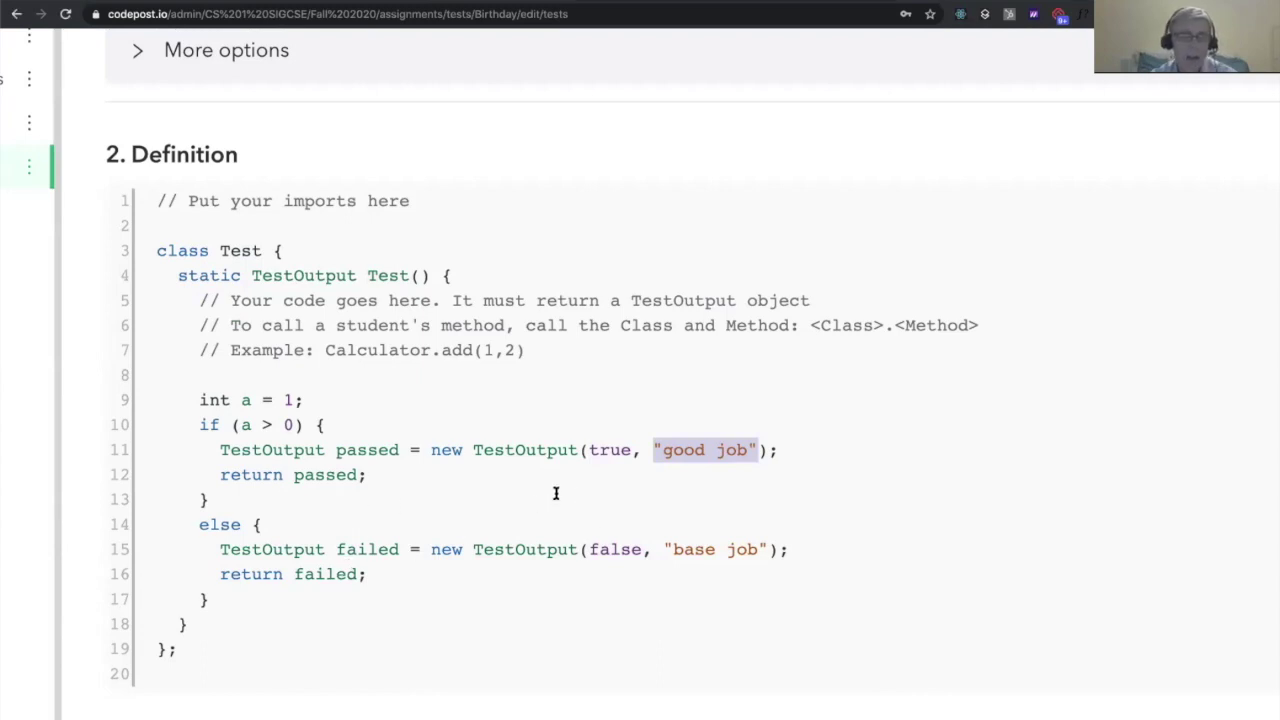
key(ctrl+minus)
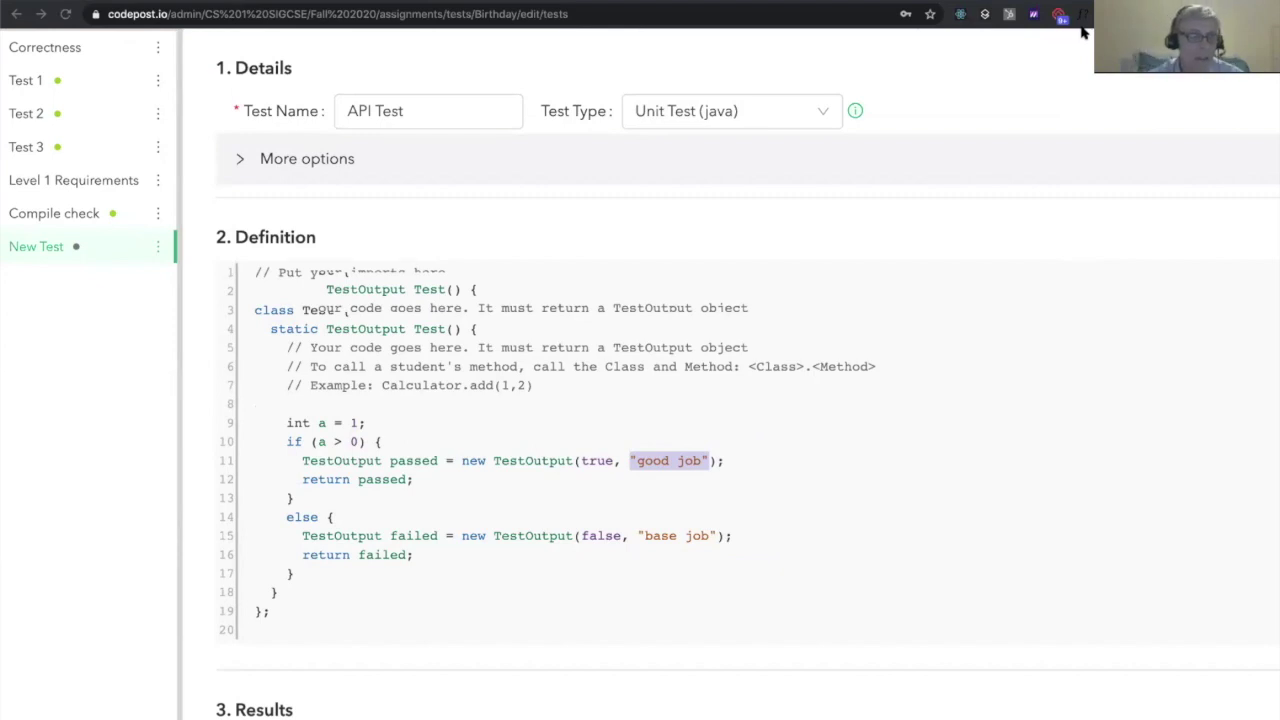
click(472, 270)
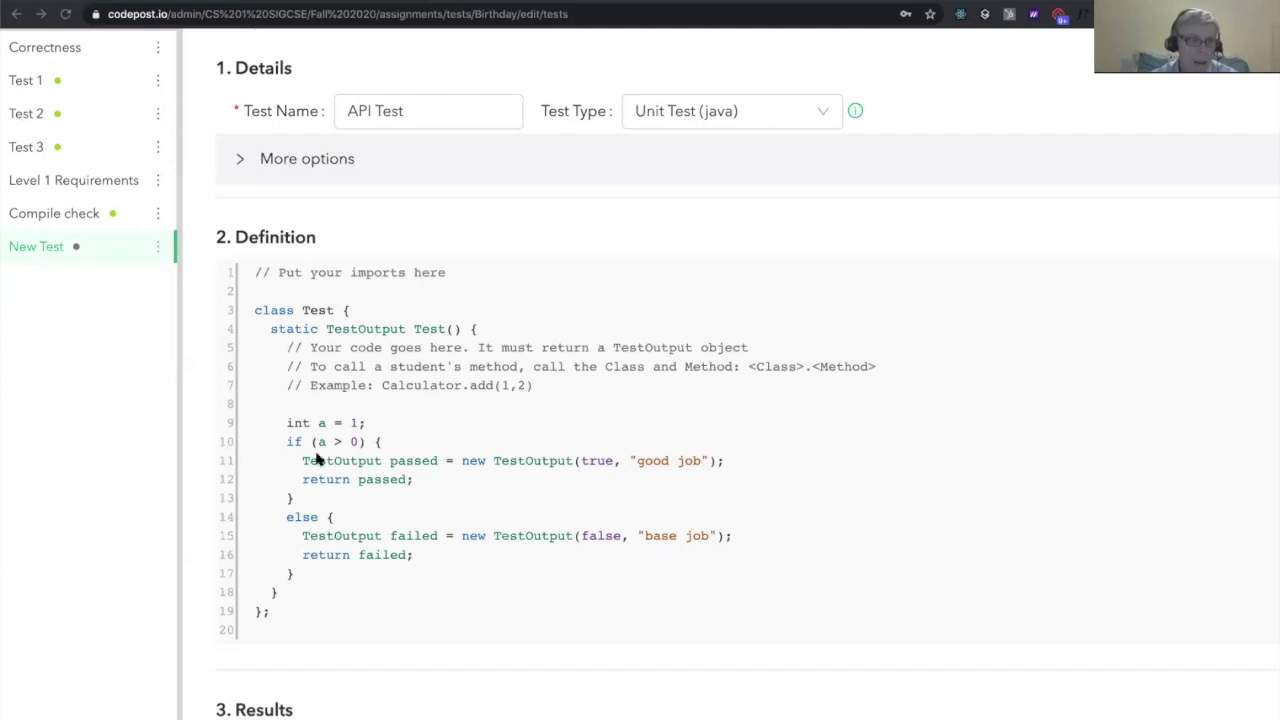
click(360, 500)
Replace the API Test template with the pasted main-method reflection check and save it
key(ctrl+a)
text(import java.lang.reflect.Method;  class Test {   static TestOutput Test() {      Birthday bday = new Birthday();     Method[] methods = bday.getClass().getMethods();      boolean hasMethod = false;     for (Method m : methods) {       if (m.getName().equals("main")) {         hasMethod = true;         break;       }     }      if (hasMethod) {       return new TestOutput(true, "main method found!");     } else {       return new TestOutput(false, "no main method");     }   } };)
scroll(594, 425, down, 1)
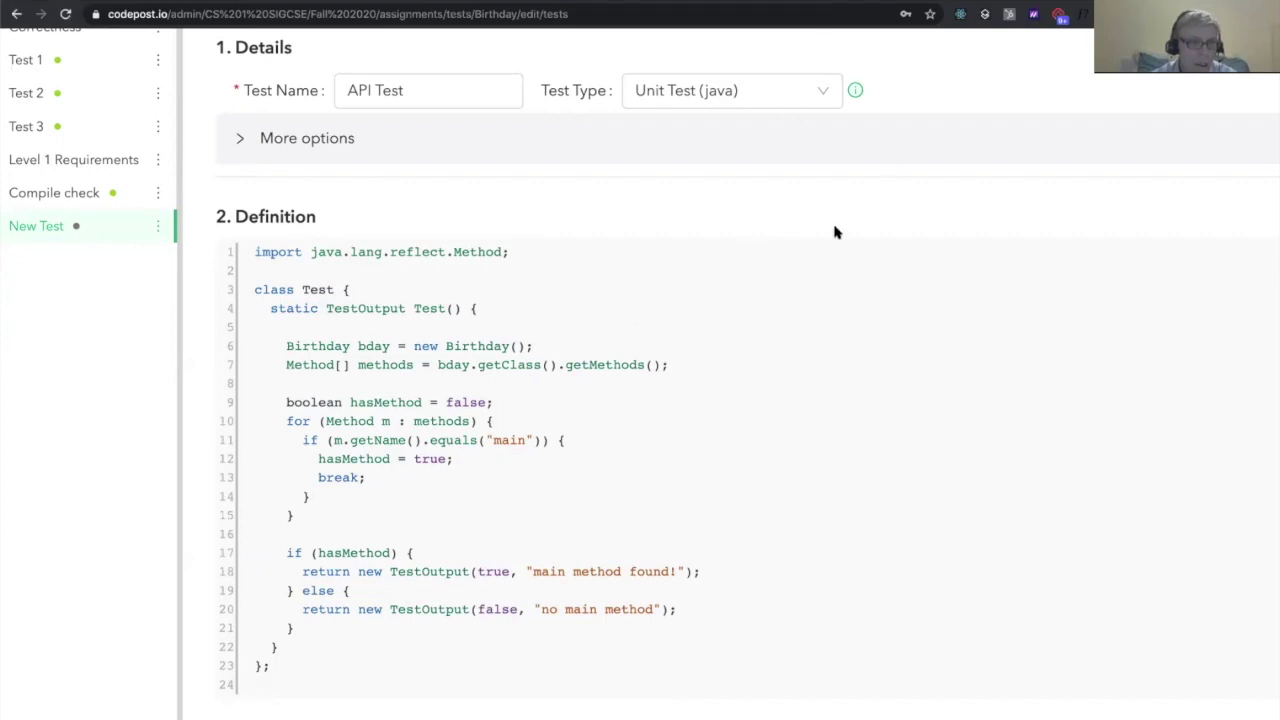
key(ctrl+0)
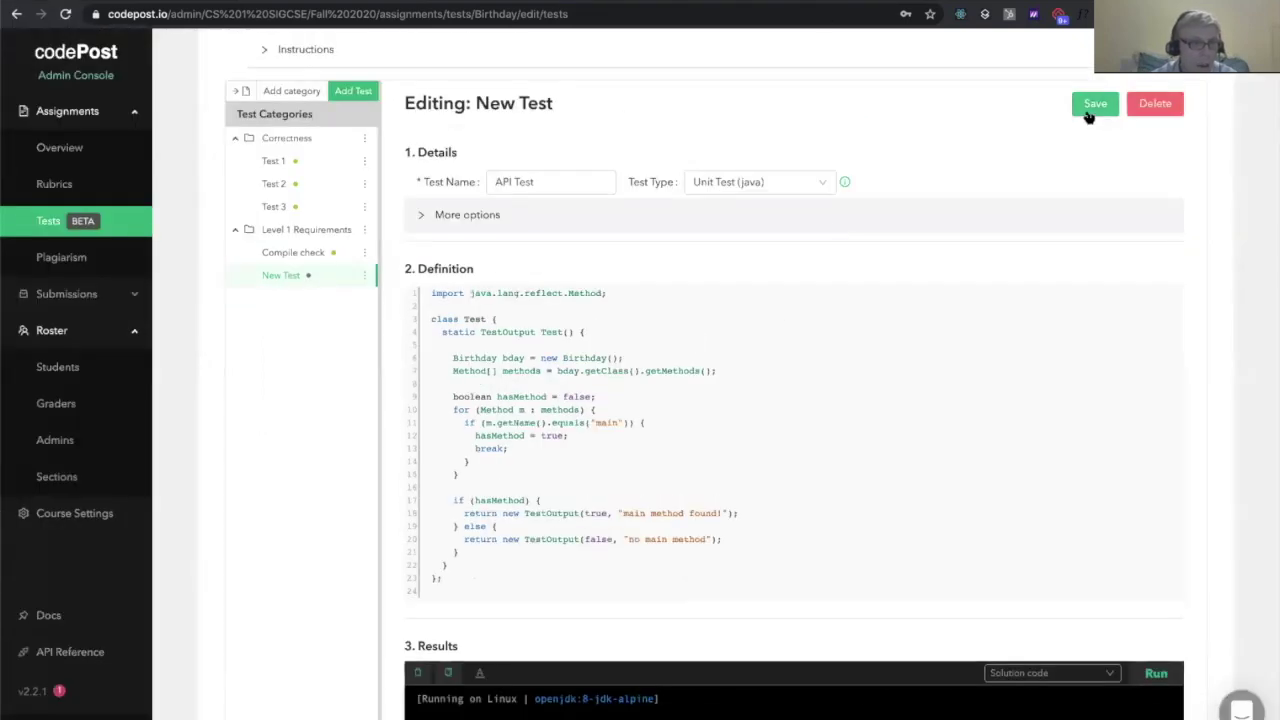
click(1090, 109)
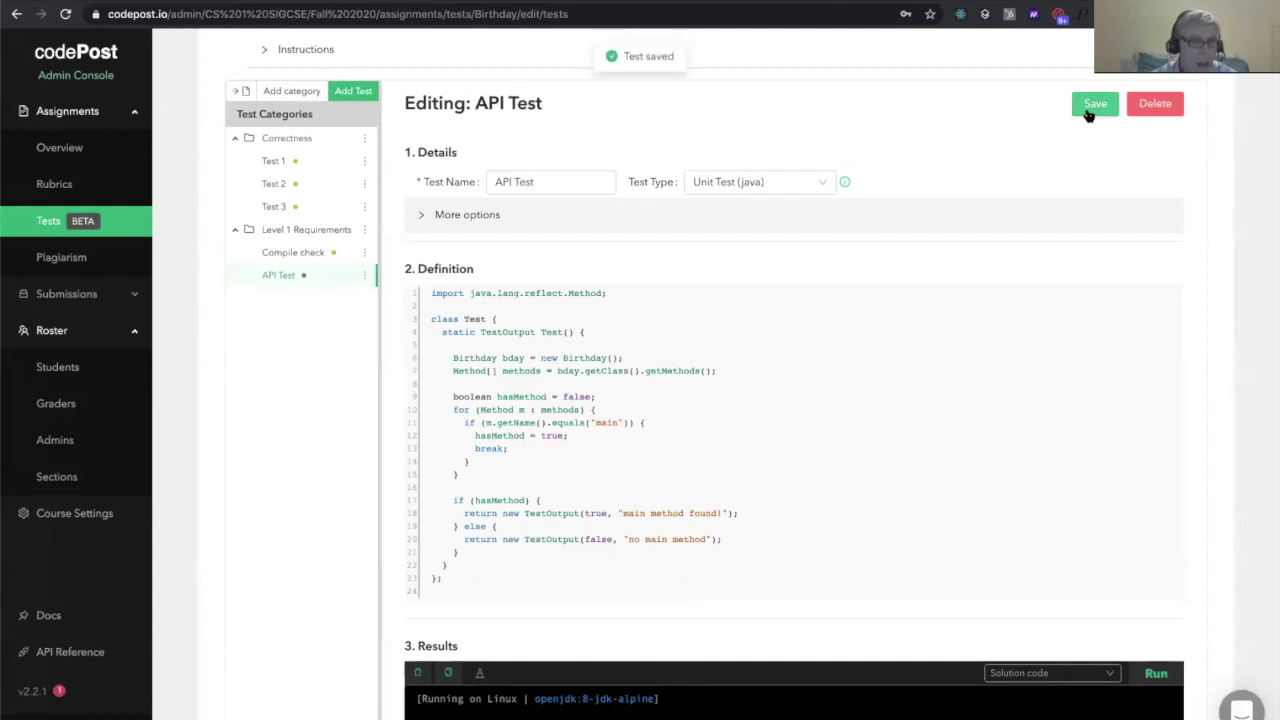
Run the API Test on the solution code, which prints 'main method found!' and PASSED
scroll(843, 157, down, 2)
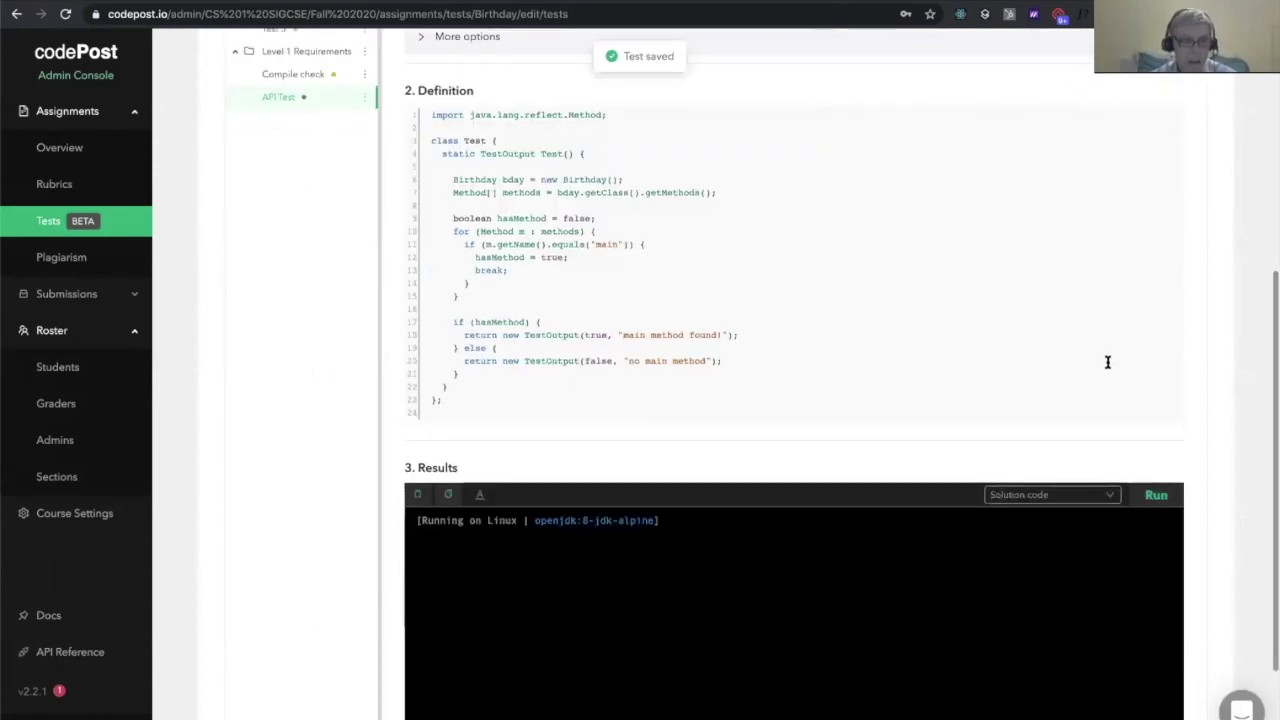
scroll(1109, 364, down, 1)
click(1160, 407)
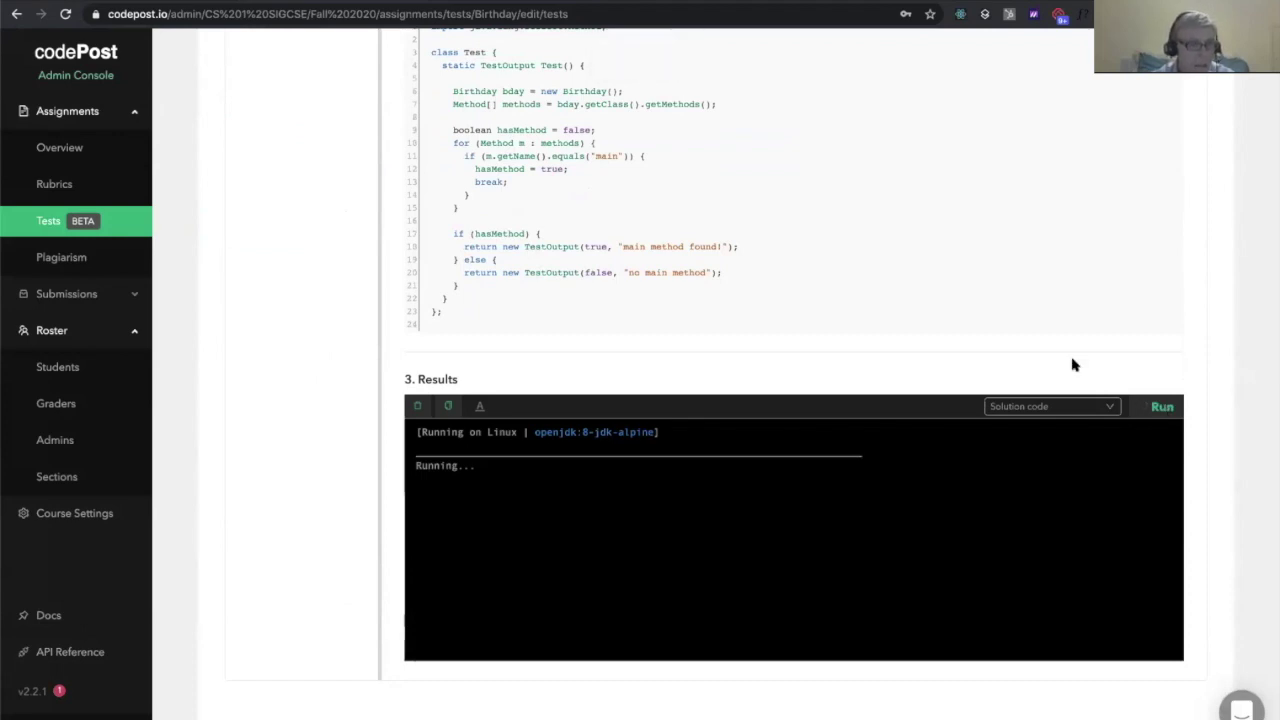
scroll(922, 364, up, 1)
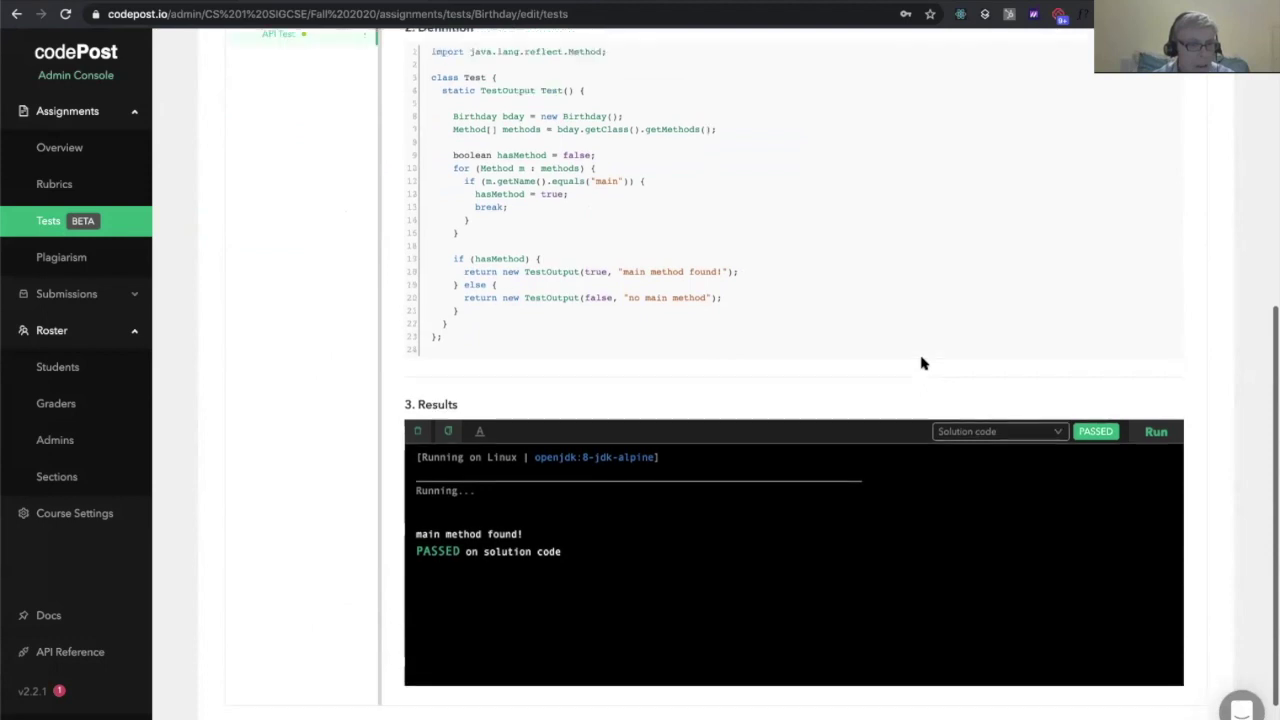
scroll(922, 362, up, 4)
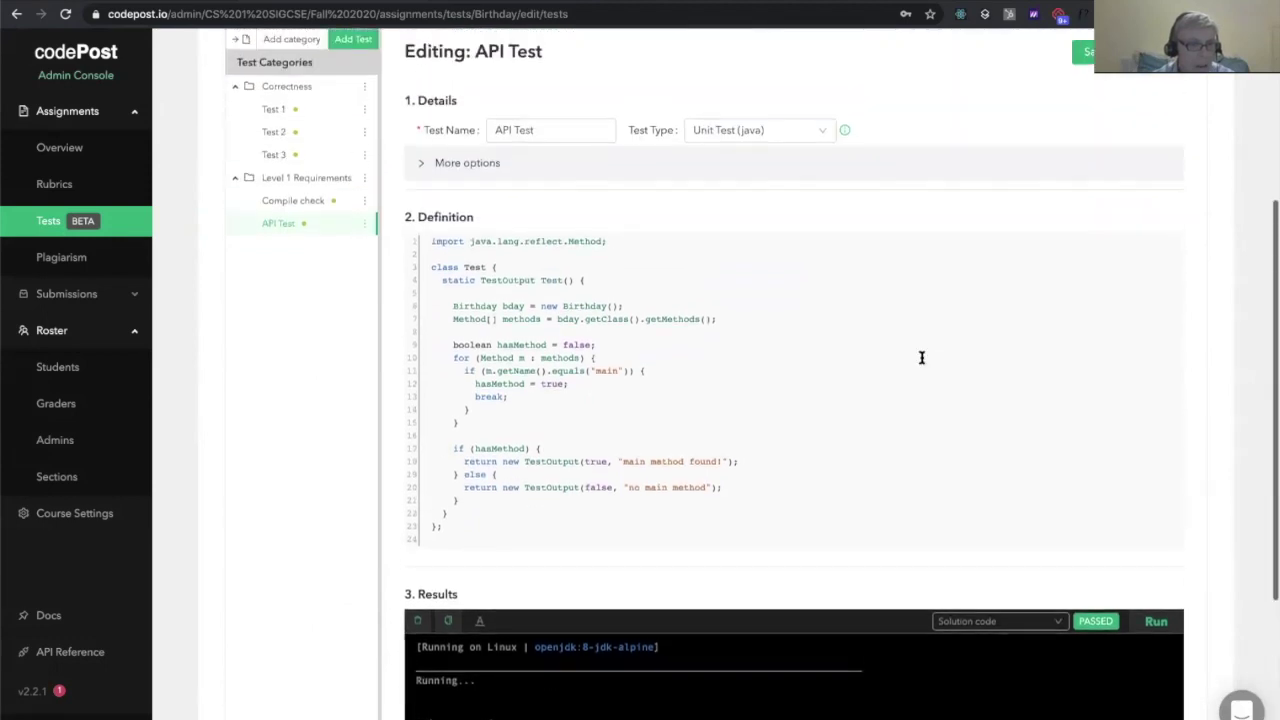
scroll(760, 365, down, 1)
key(ctrl+plus)
key(ctrl+plus)
key(ctrl+plus)
key(ctrl+plus)
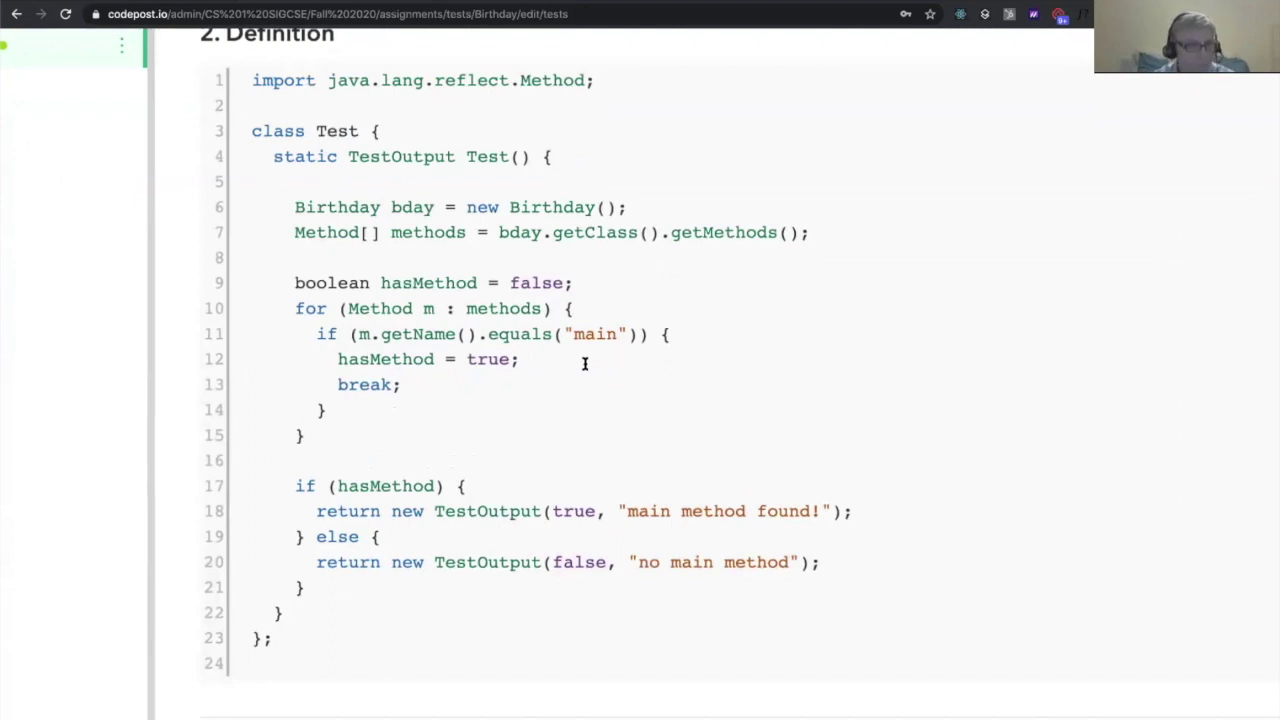
key(ctrl+minus)
key(ctrl+minus)
scroll(585, 363, up, 2)
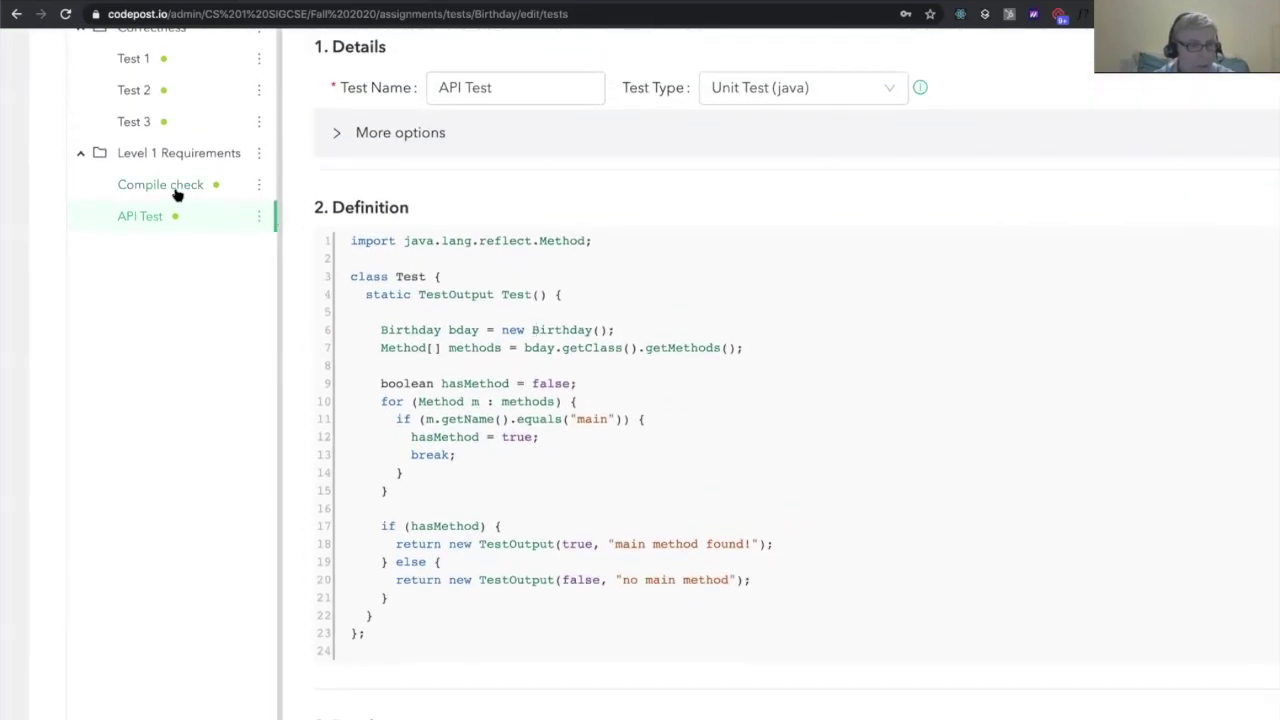
Switch from Compile check to API Test and back, ending on Compile check's javac script
click(180, 190)
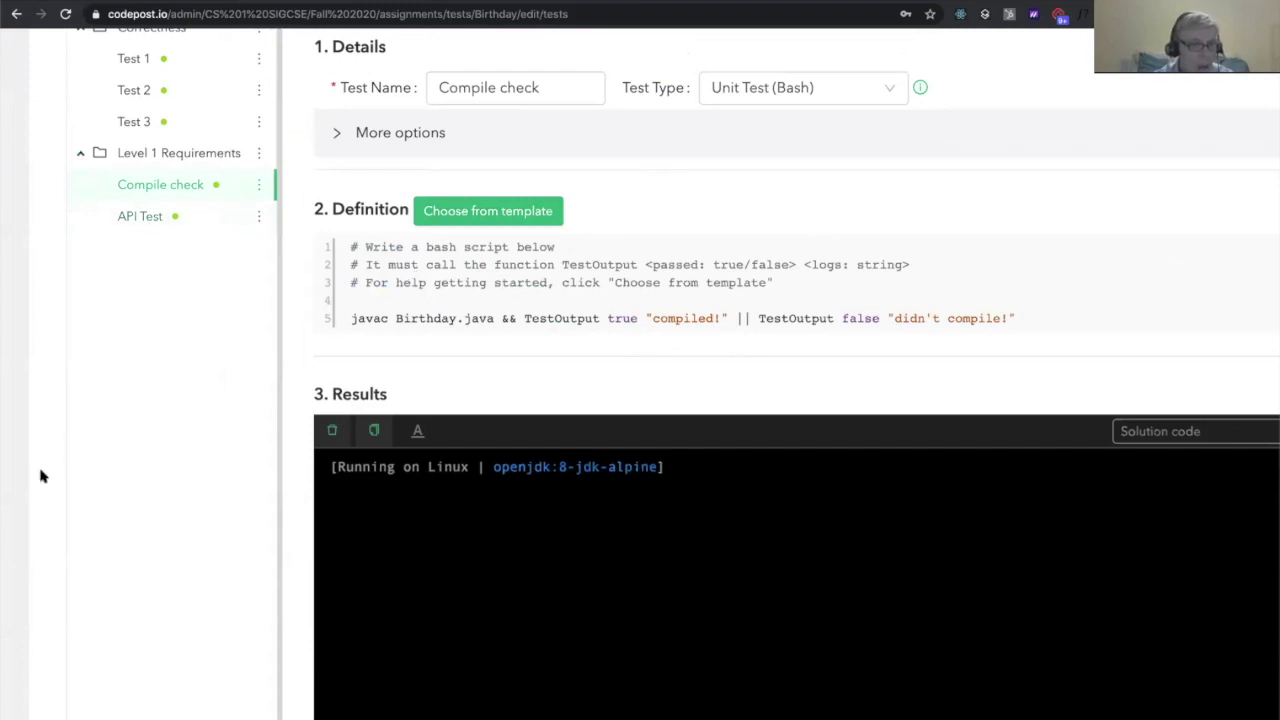
click(141, 220)
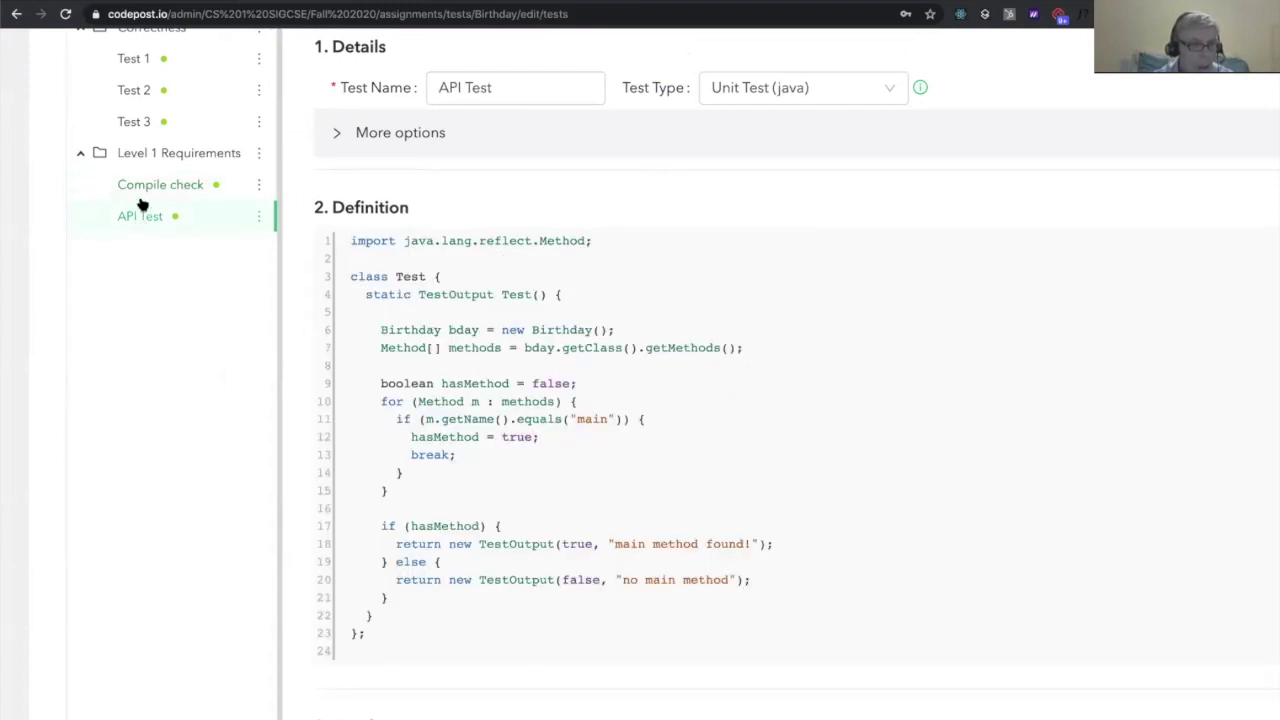
click(145, 190)
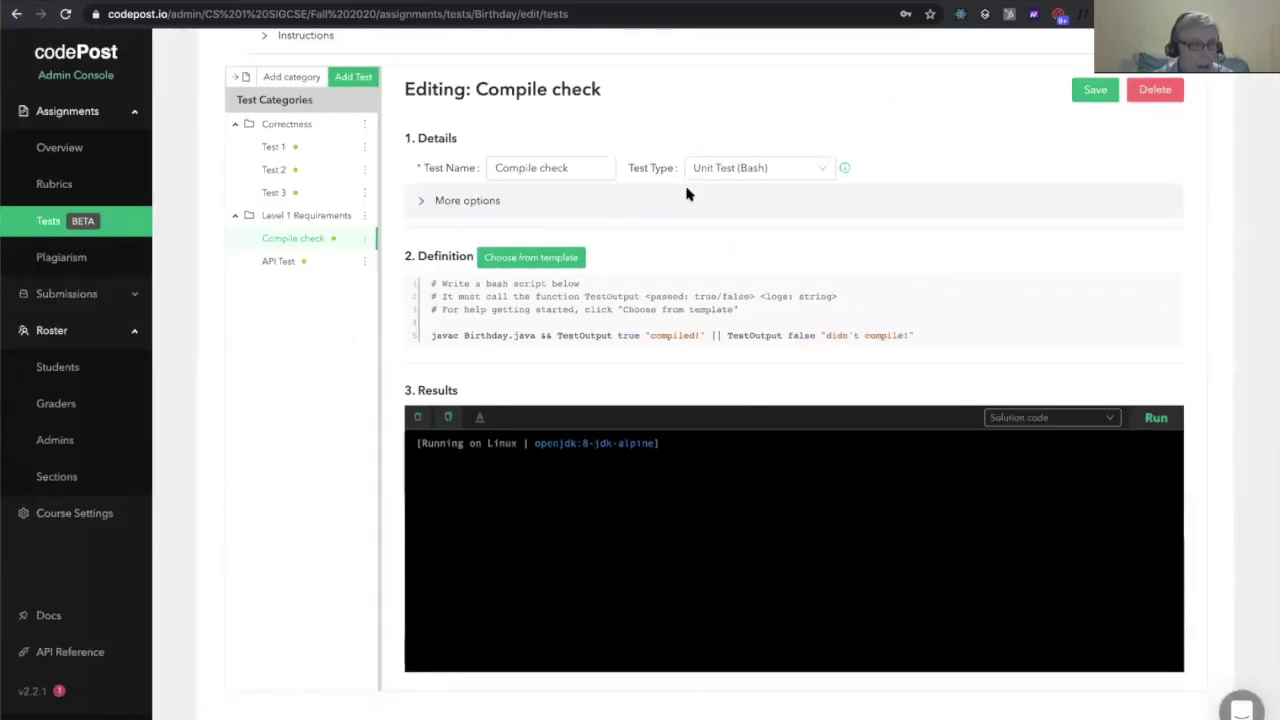
scroll(686, 194, up, 2)
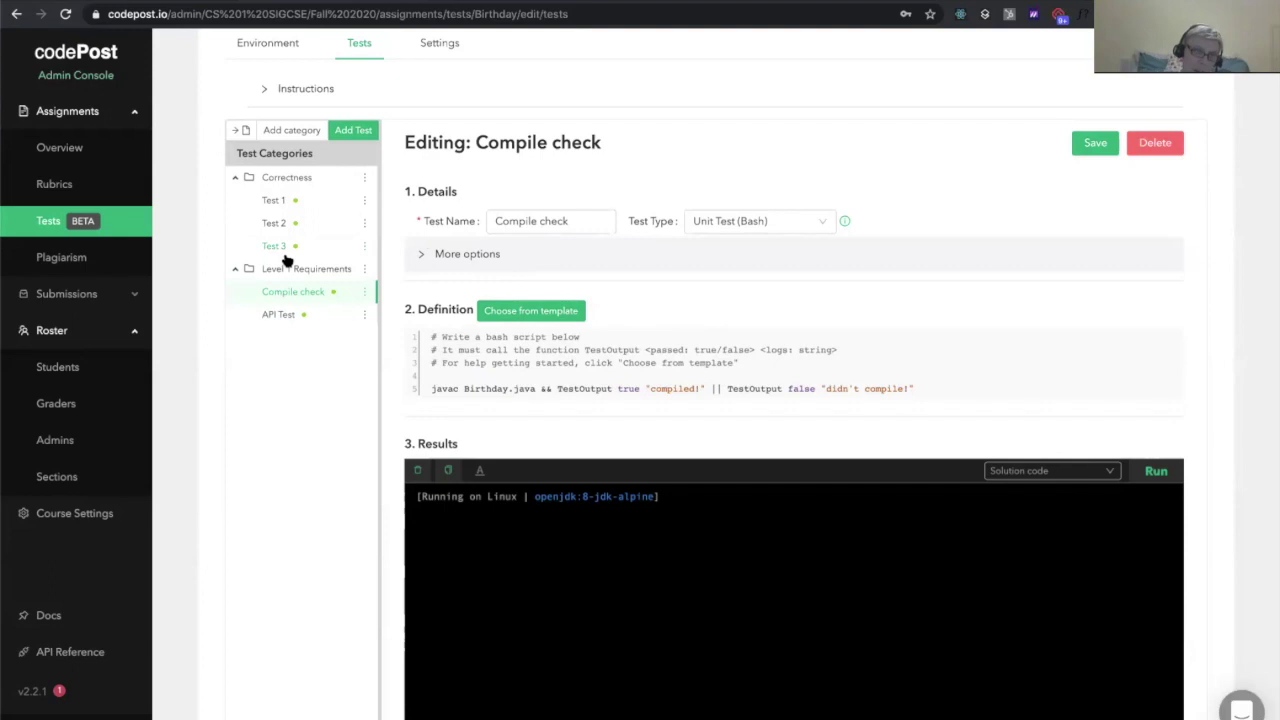
Turn on Exposed for both Compile check and API Test, saving each test
click(517, 253)
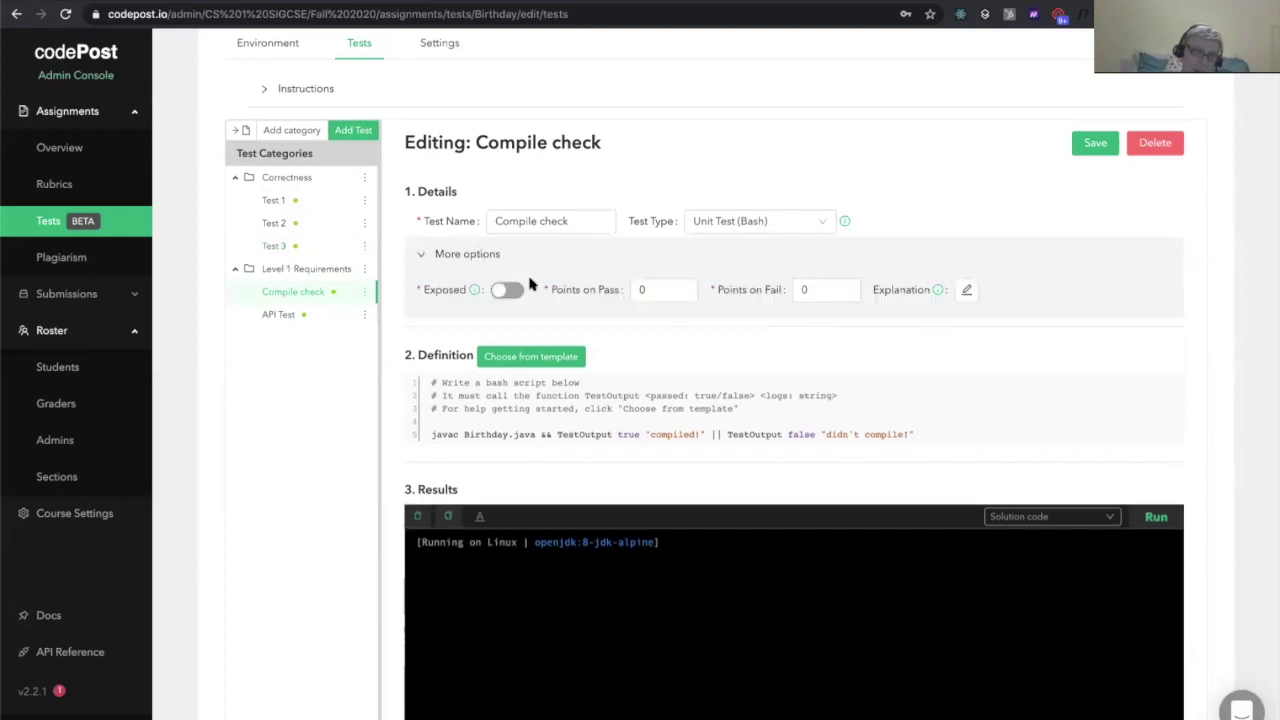
click(506, 298)
click(1092, 145)
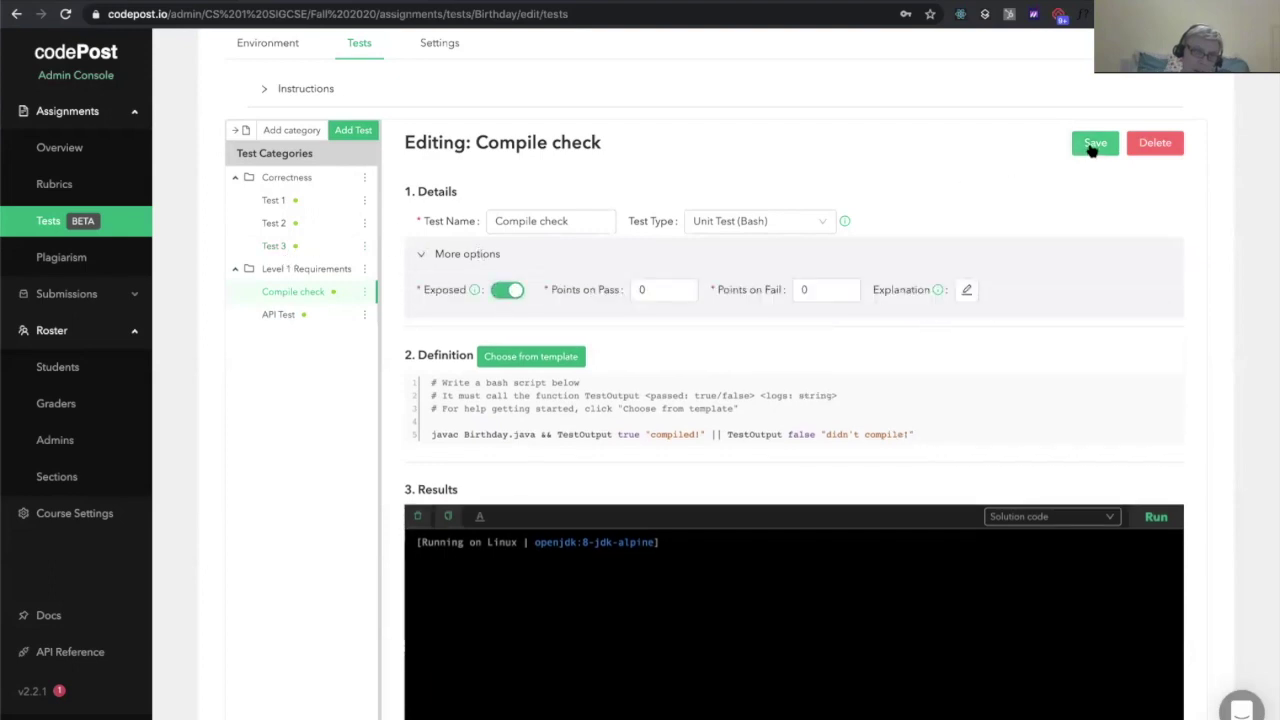
click(289, 314)
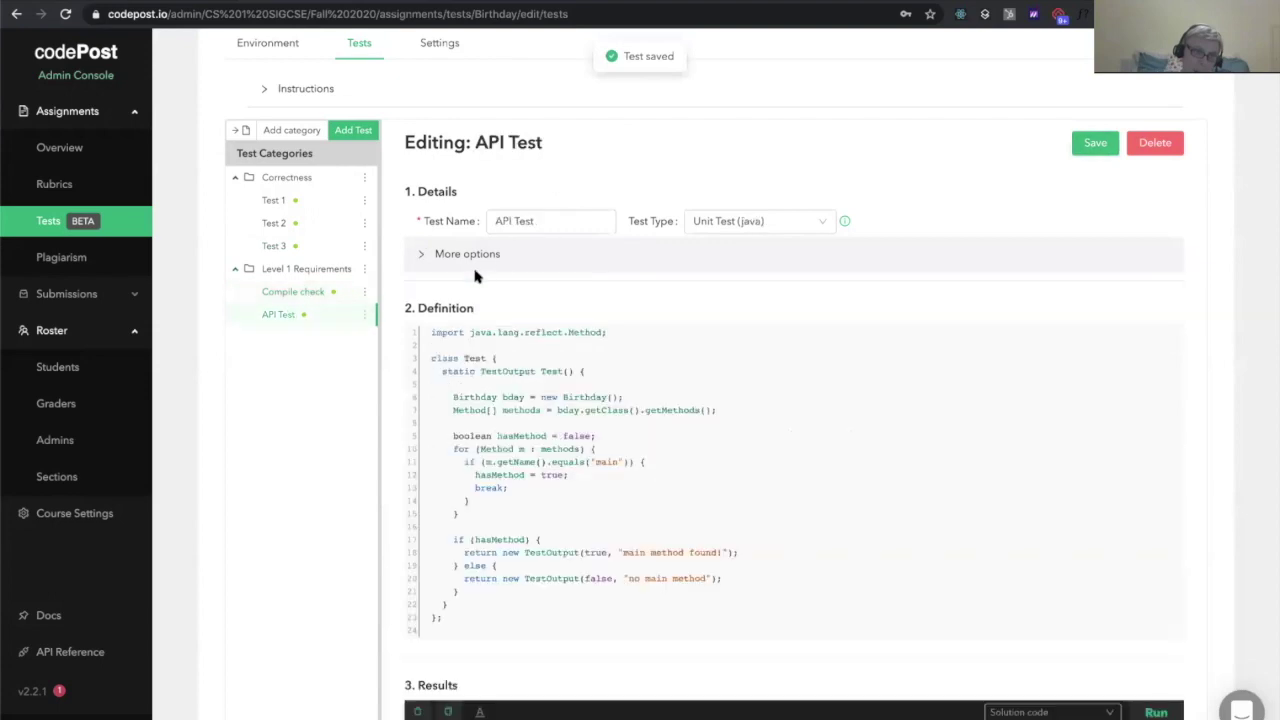
click(508, 262)
click(506, 290)
click(1094, 143)
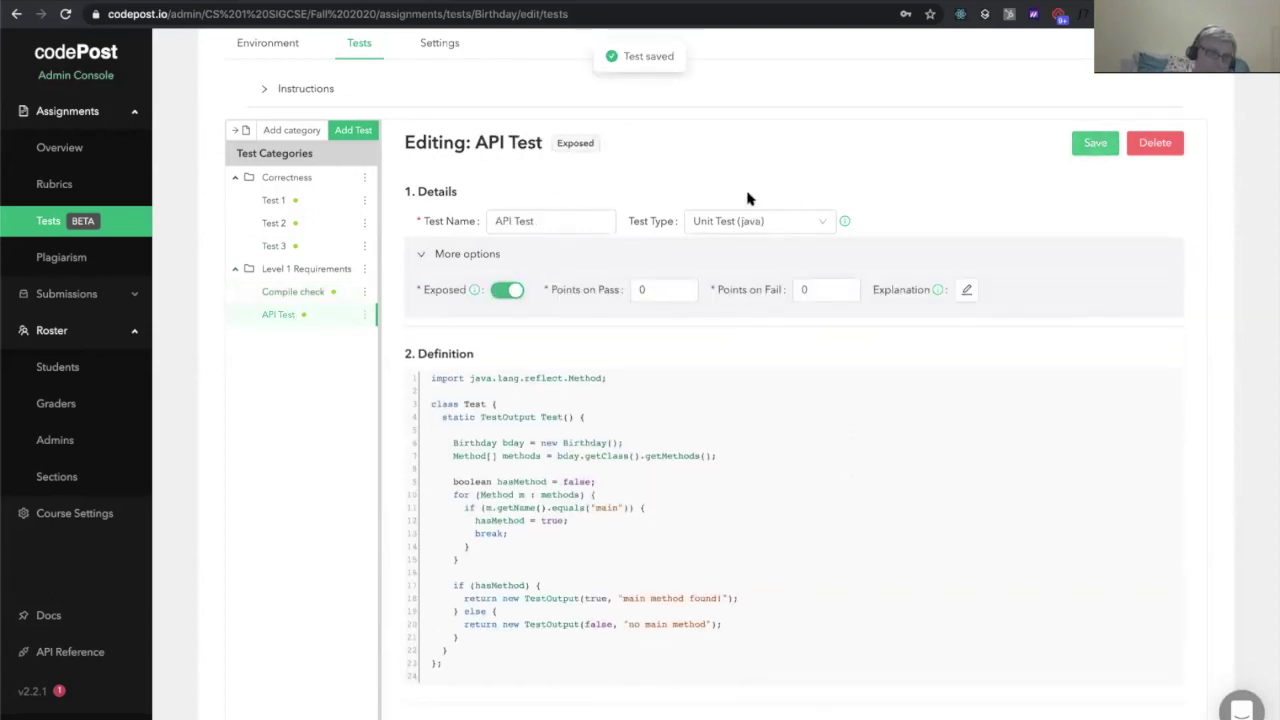
scroll(748, 198, up, 5)
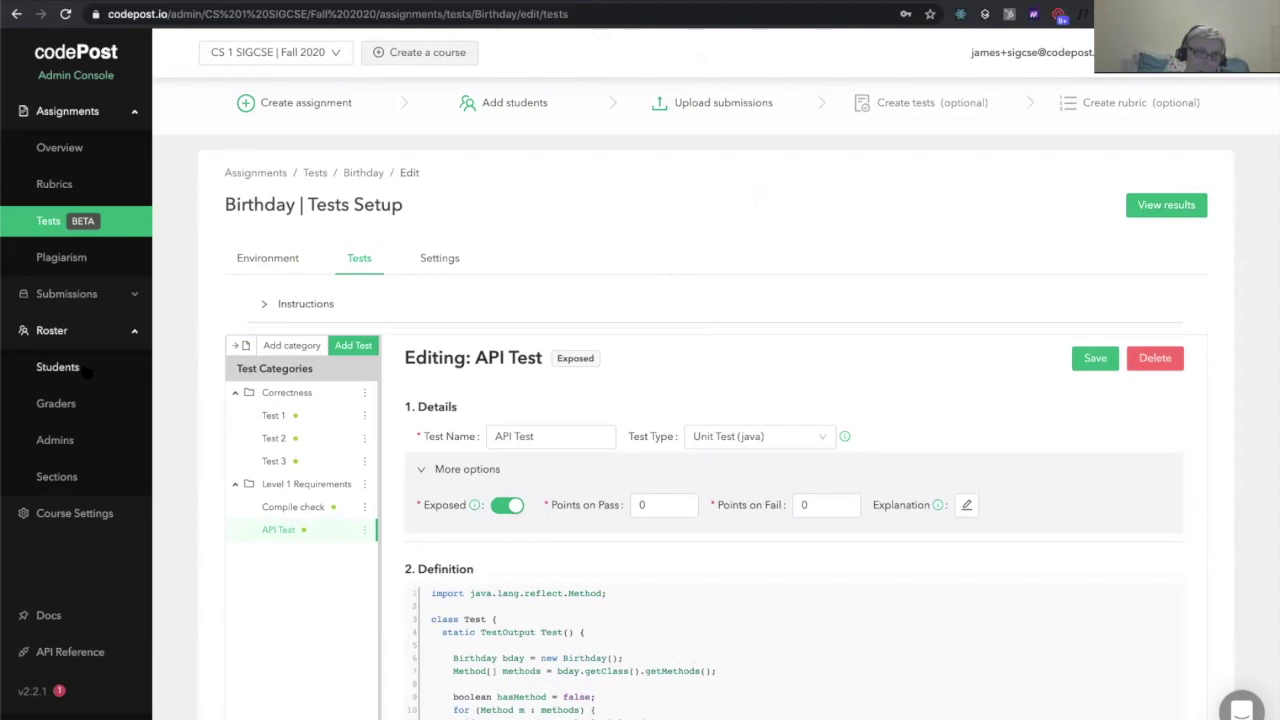
Add the instructor's own email address to the Students roster and confirm the change
click(88, 371)
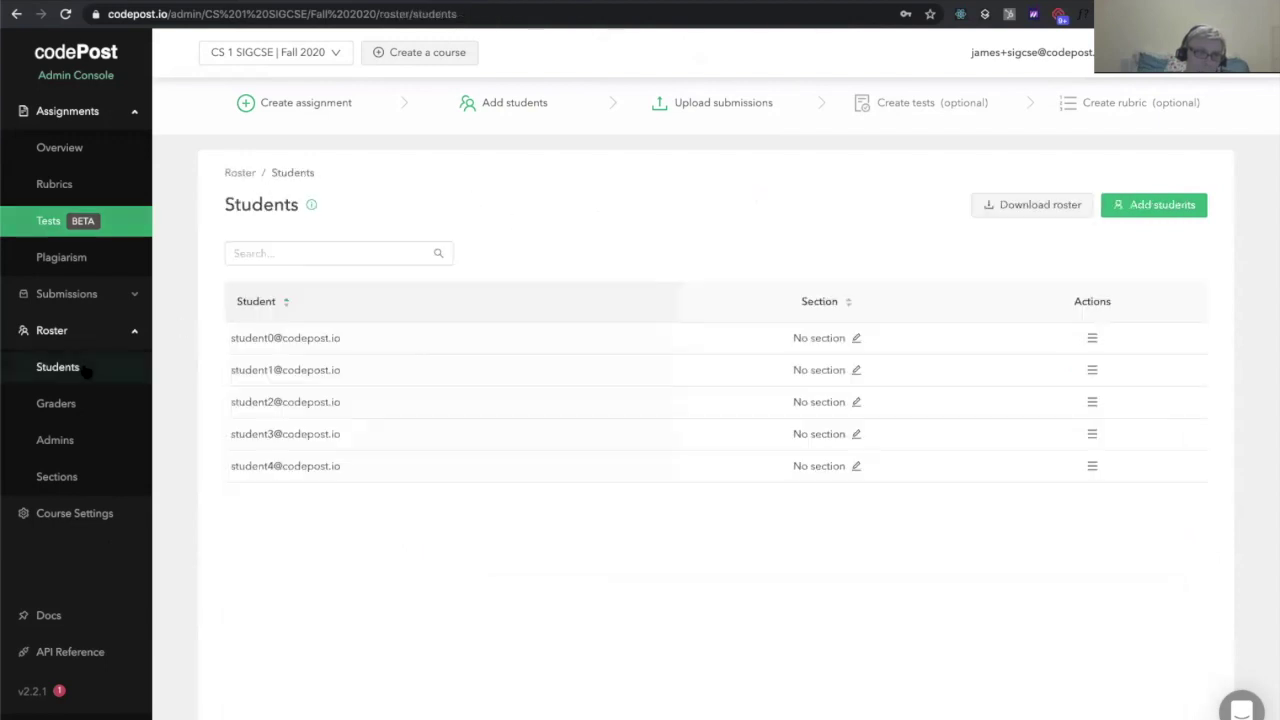
click(1160, 210)
click(560, 421)
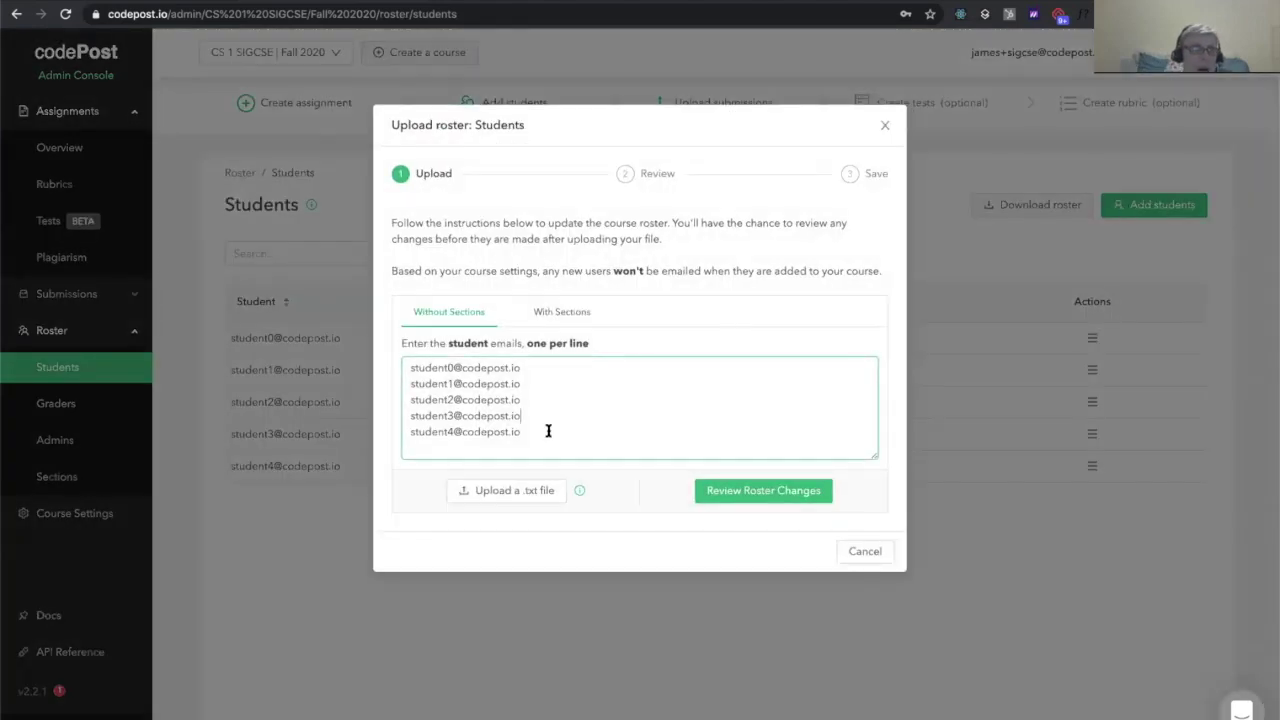
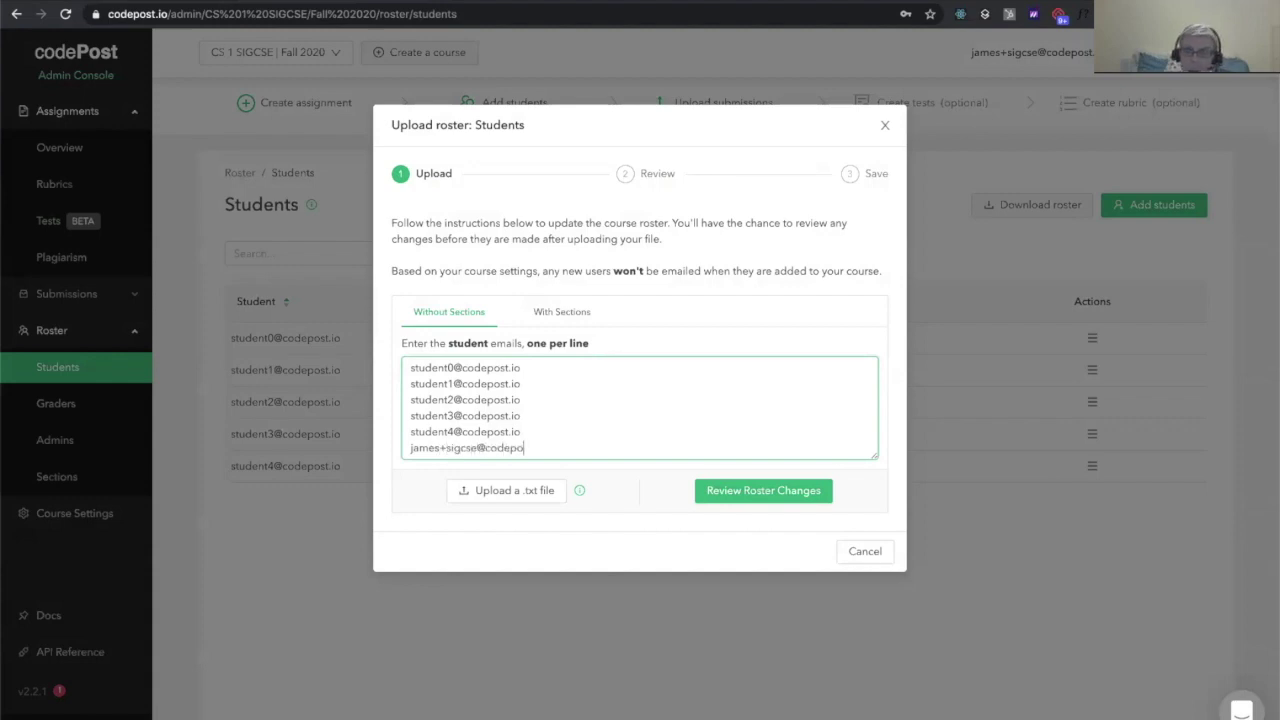
click(757, 491)
click(854, 577)
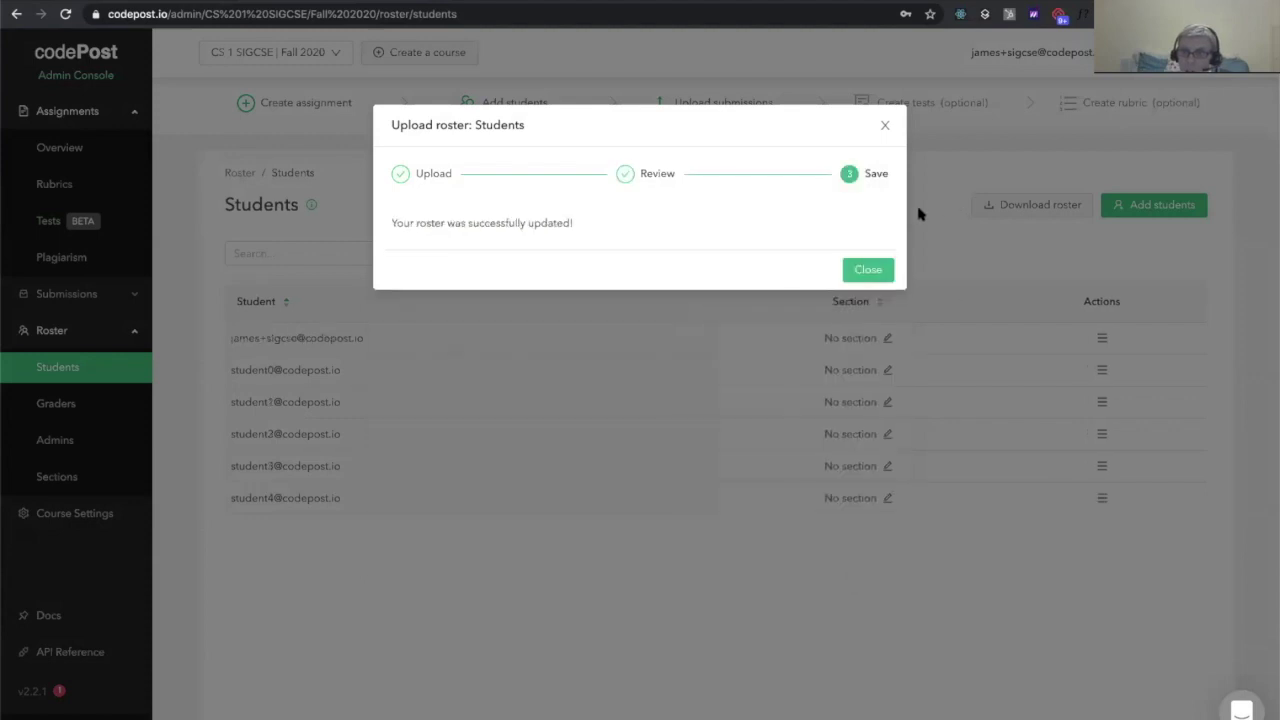
Dismiss the roster confirmation and make the Birthday assignment visible from the Overview
click(868, 268)
click(126, 145)
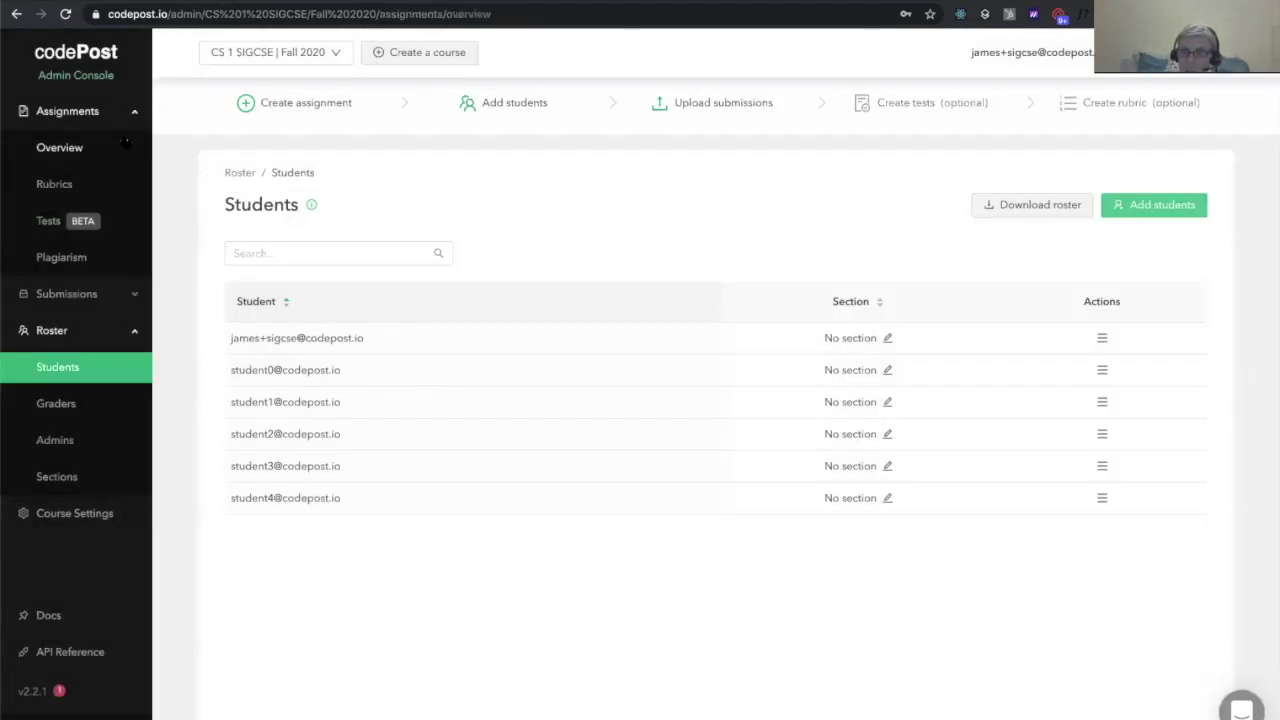
click(431, 299)
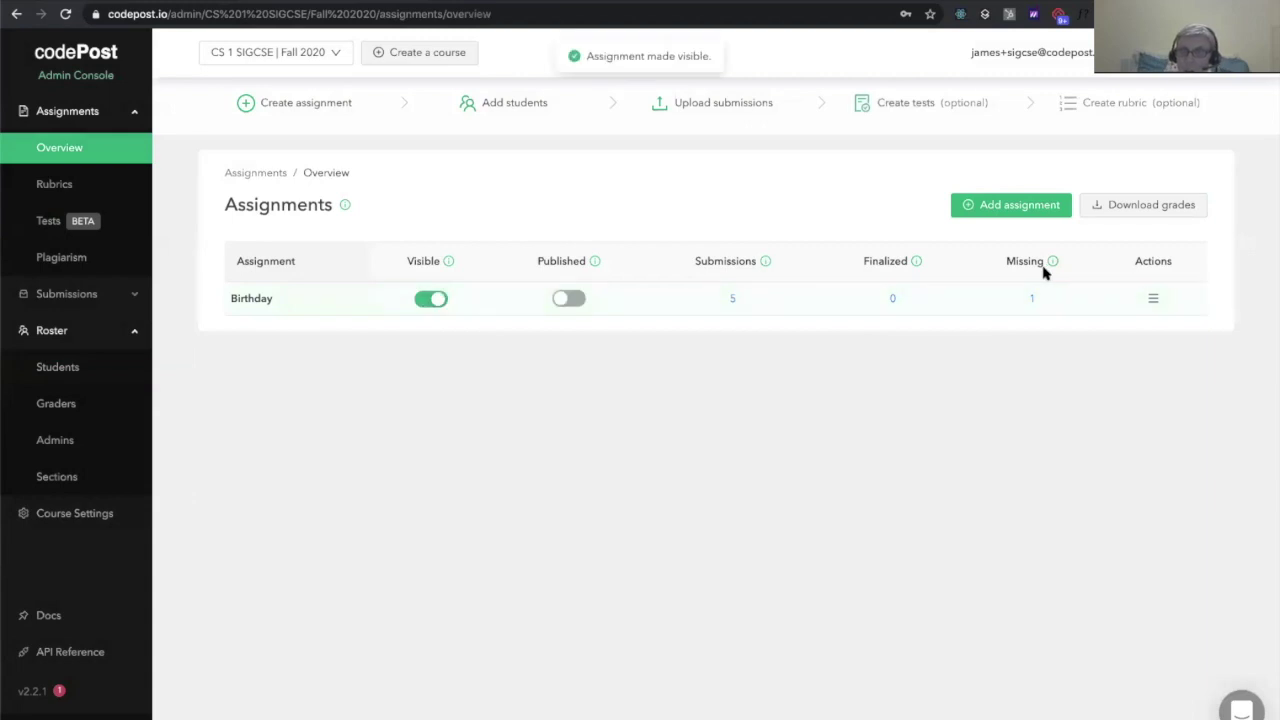
Enable student uploads for Birthday with a due date of March 14, and save the settings
click(1153, 298)
click(1138, 517)
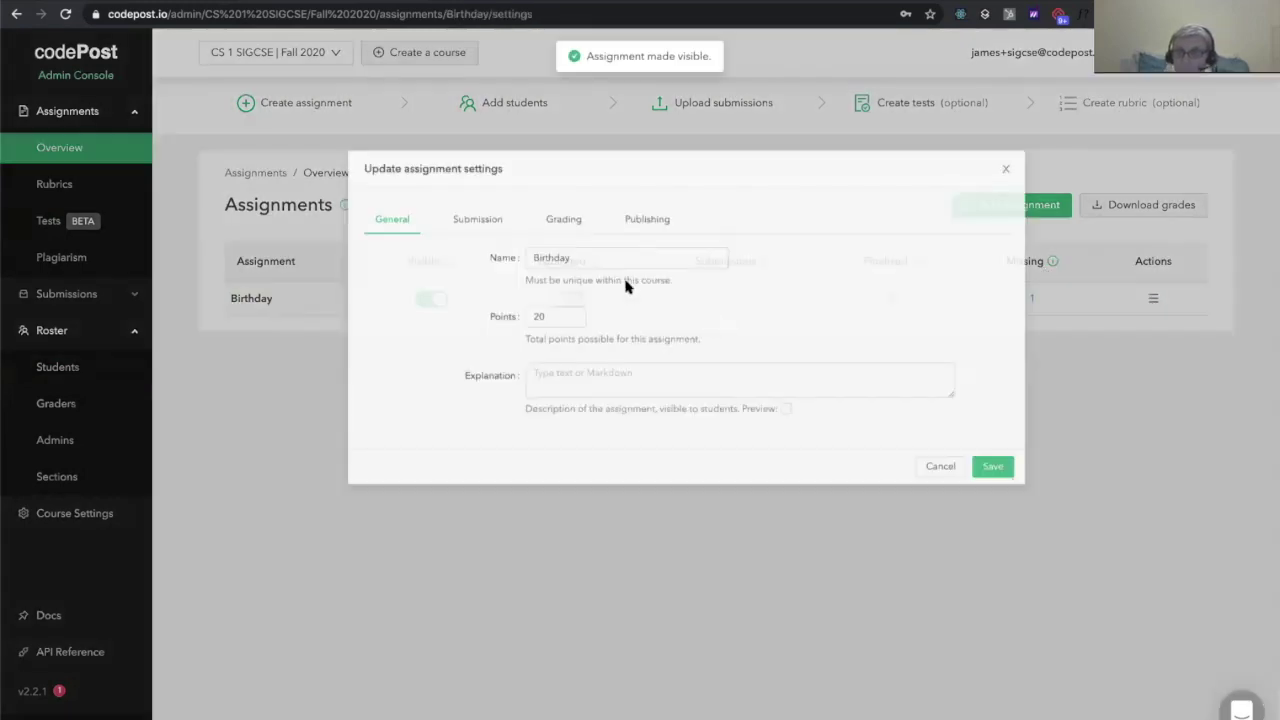
click(405, 183)
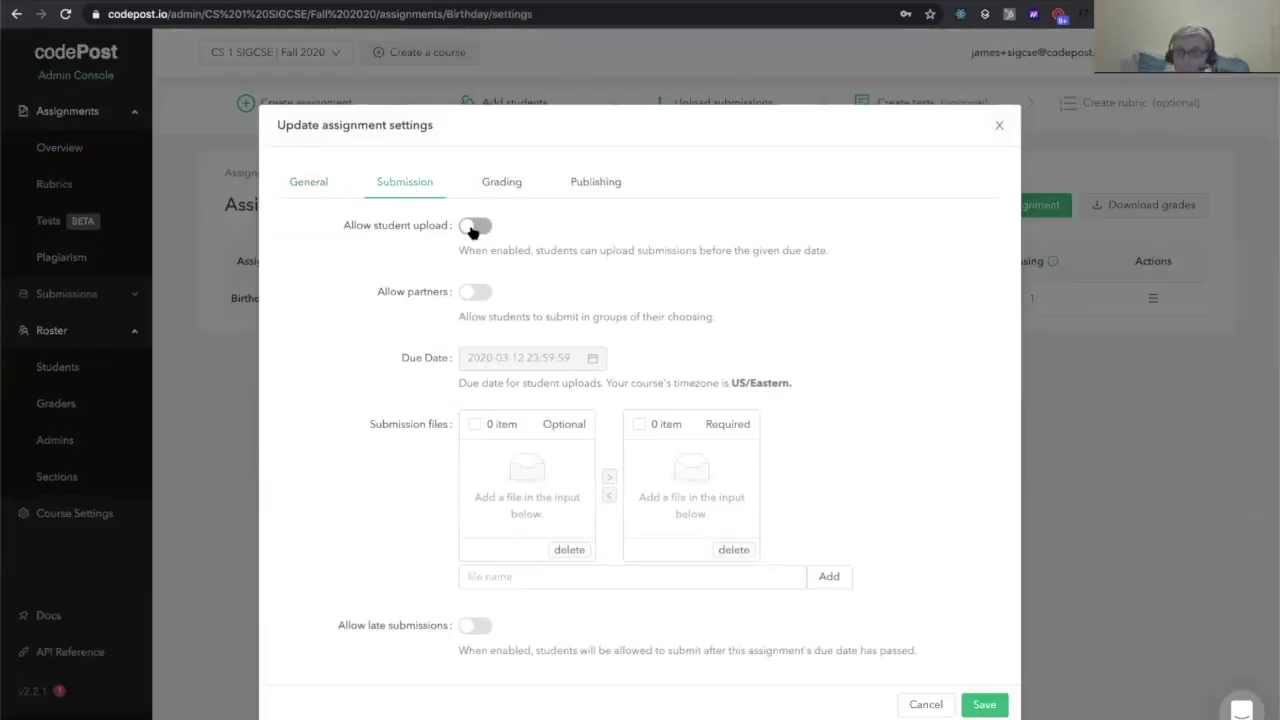
click(474, 226)
click(500, 356)
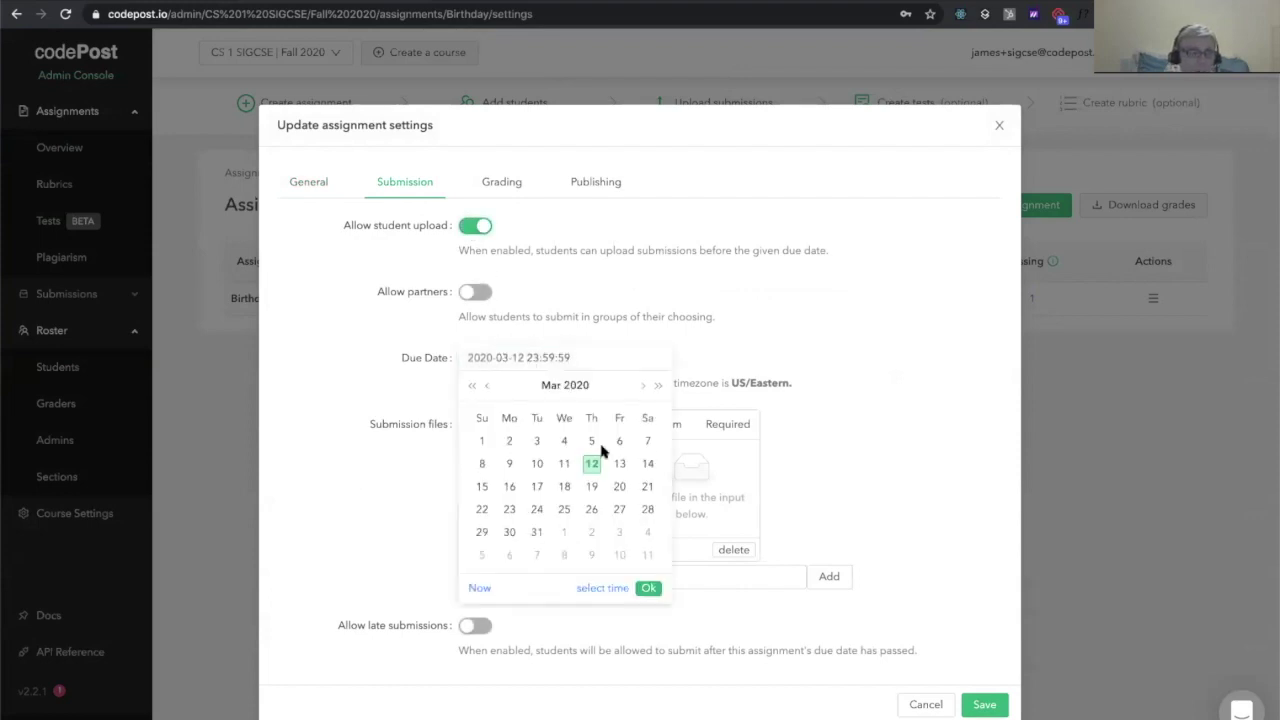
click(647, 465)
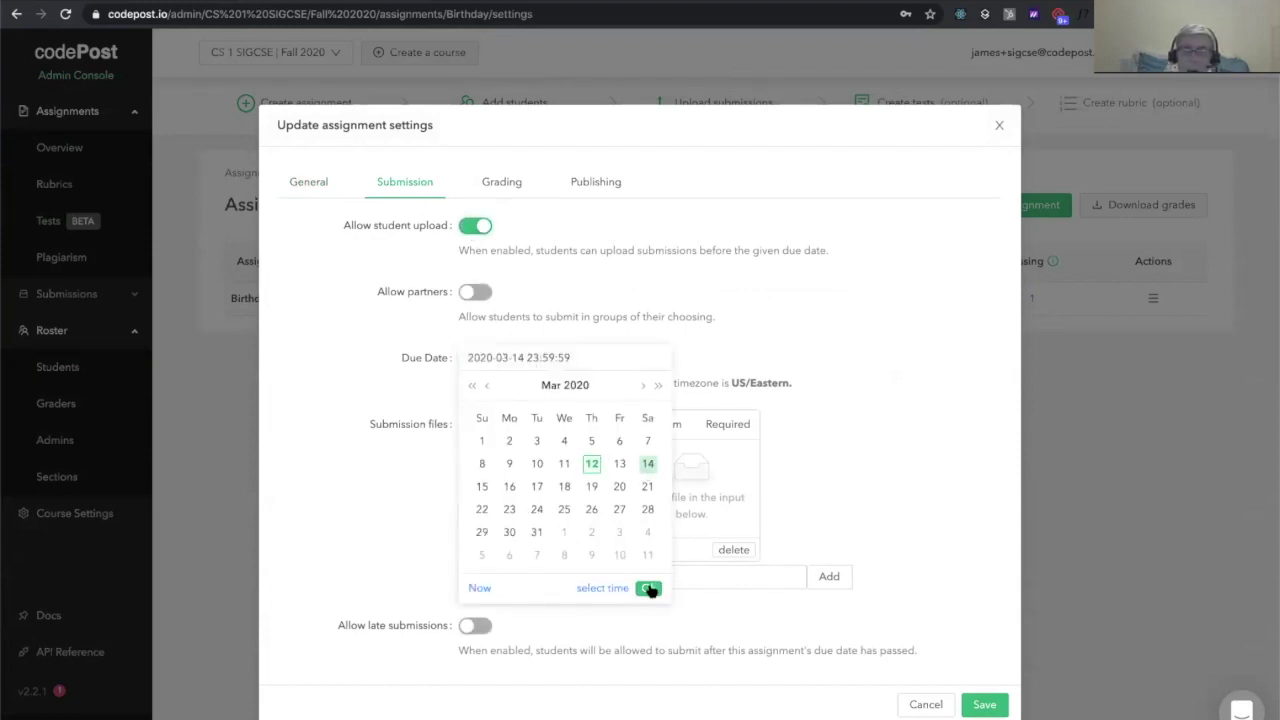
click(648, 588)
click(985, 703)
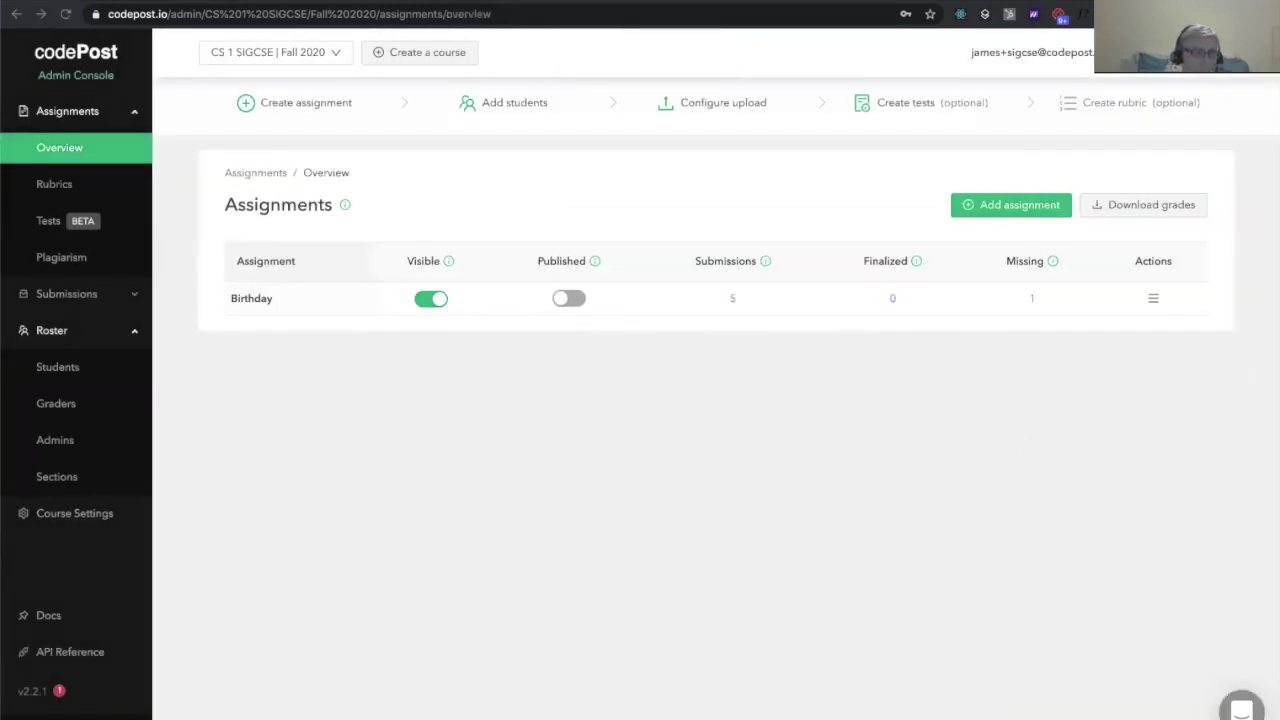
In the student view, upload Birthday.java to Birthday without email confirmation
click(77, 58)
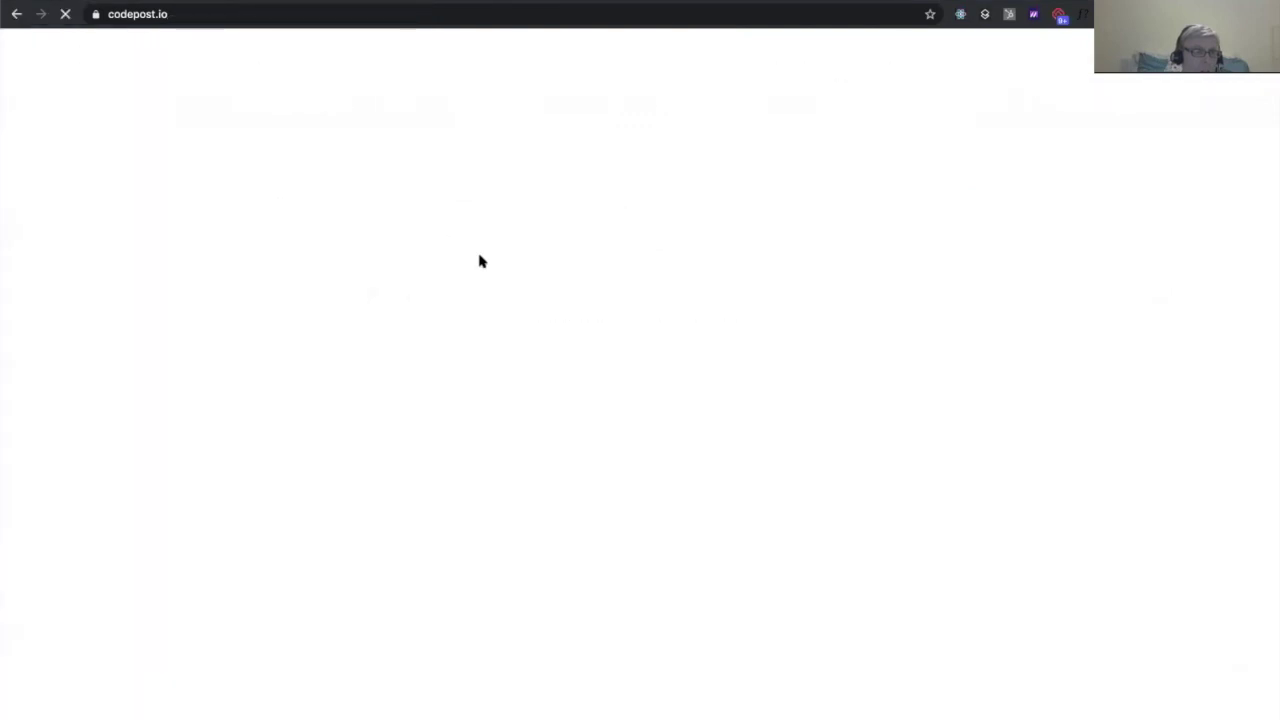
click(512, 260)
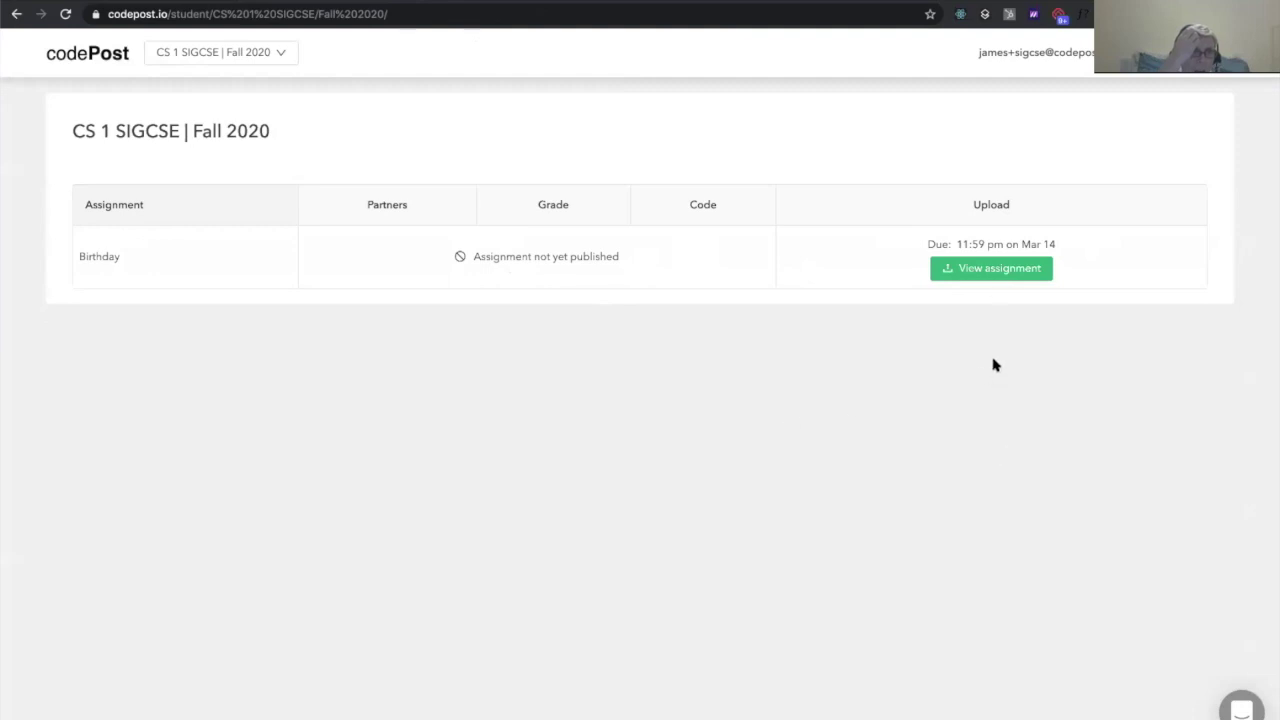
click(988, 277)
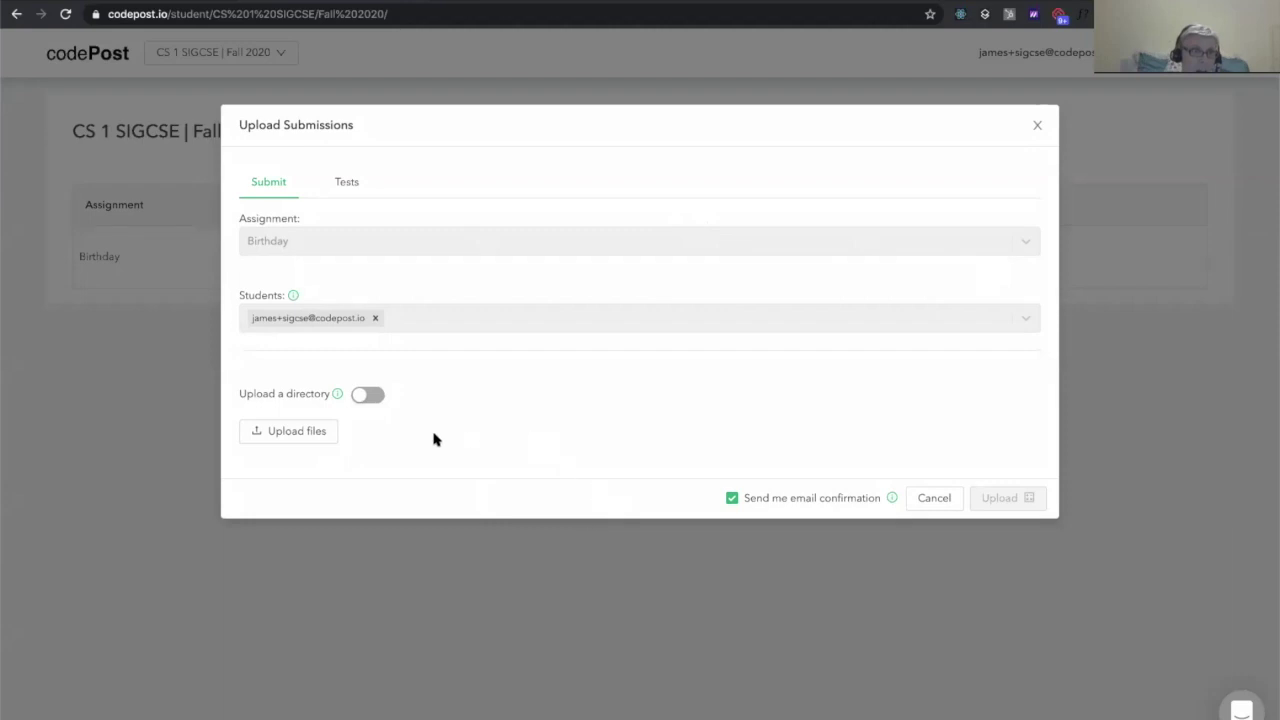
click(306, 430)
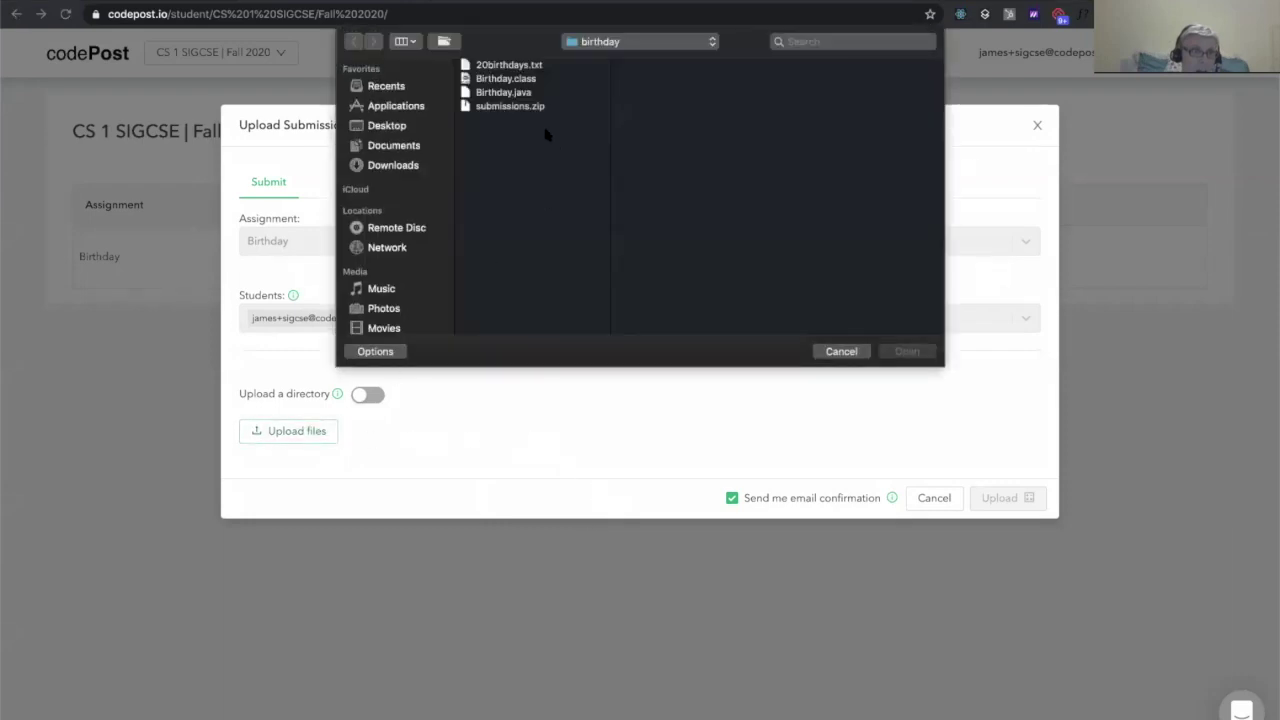
click(541, 92)
key(Return)
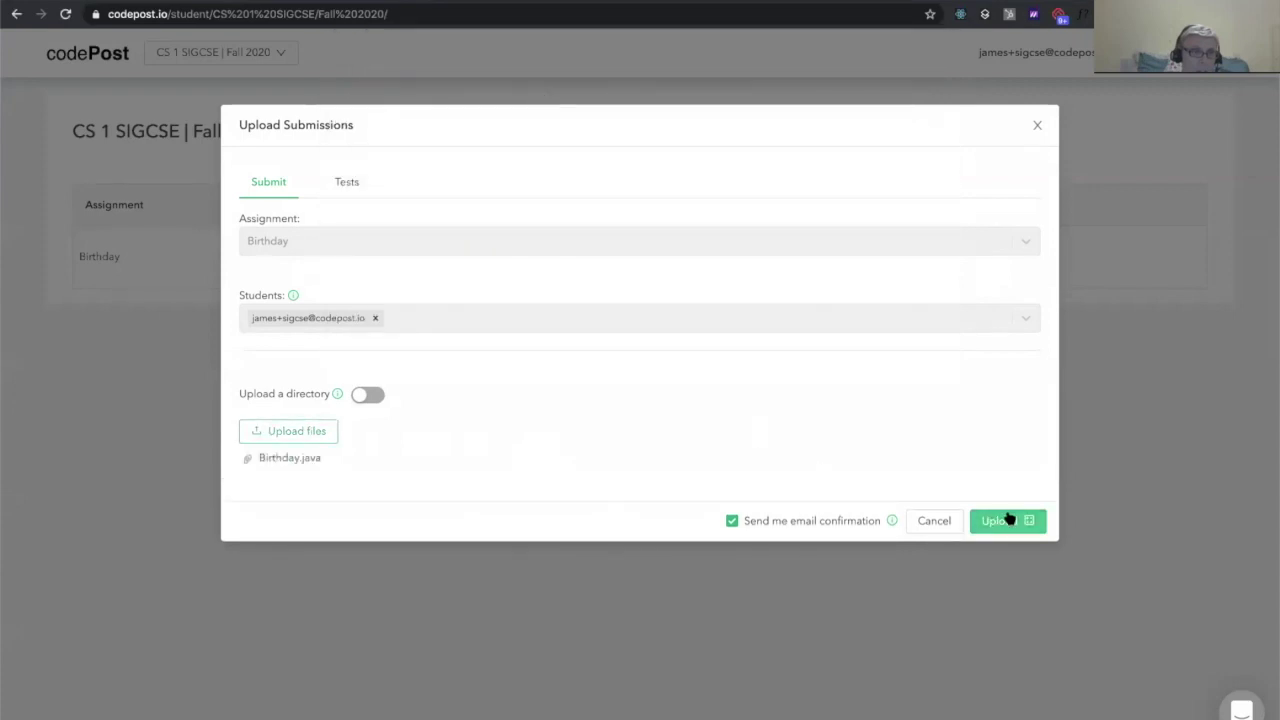
click(732, 521)
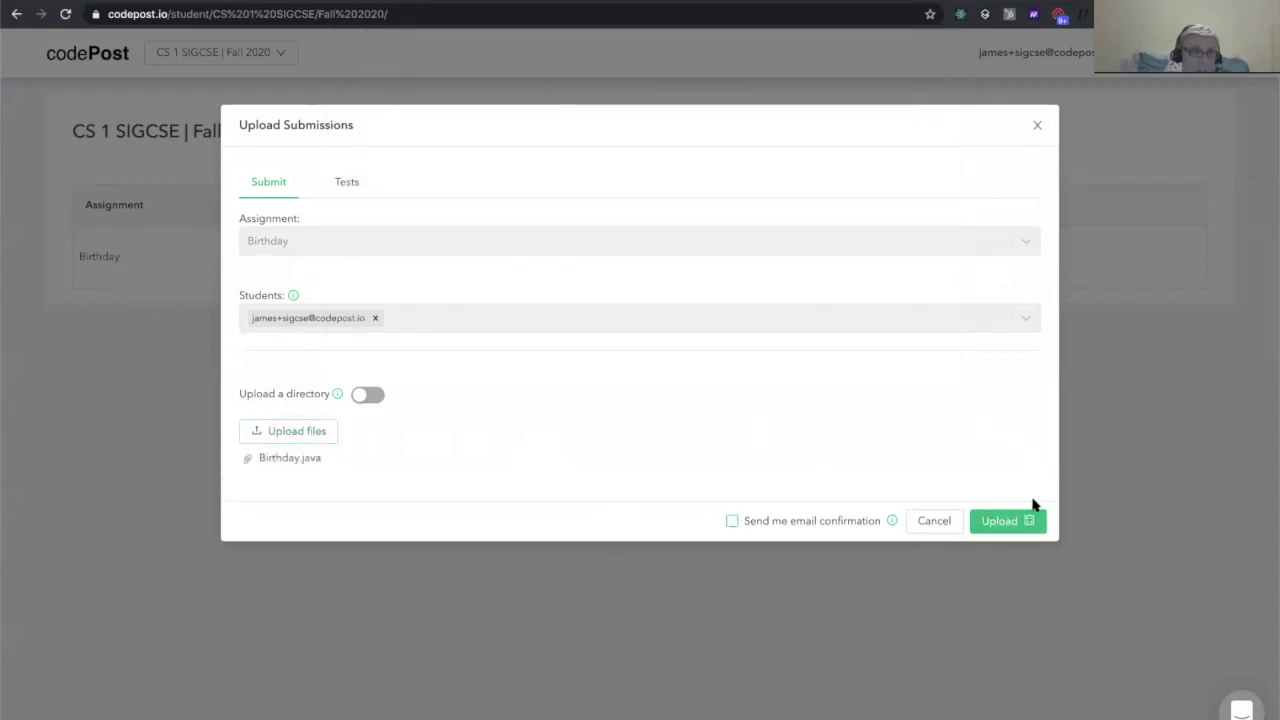
click(1008, 523)
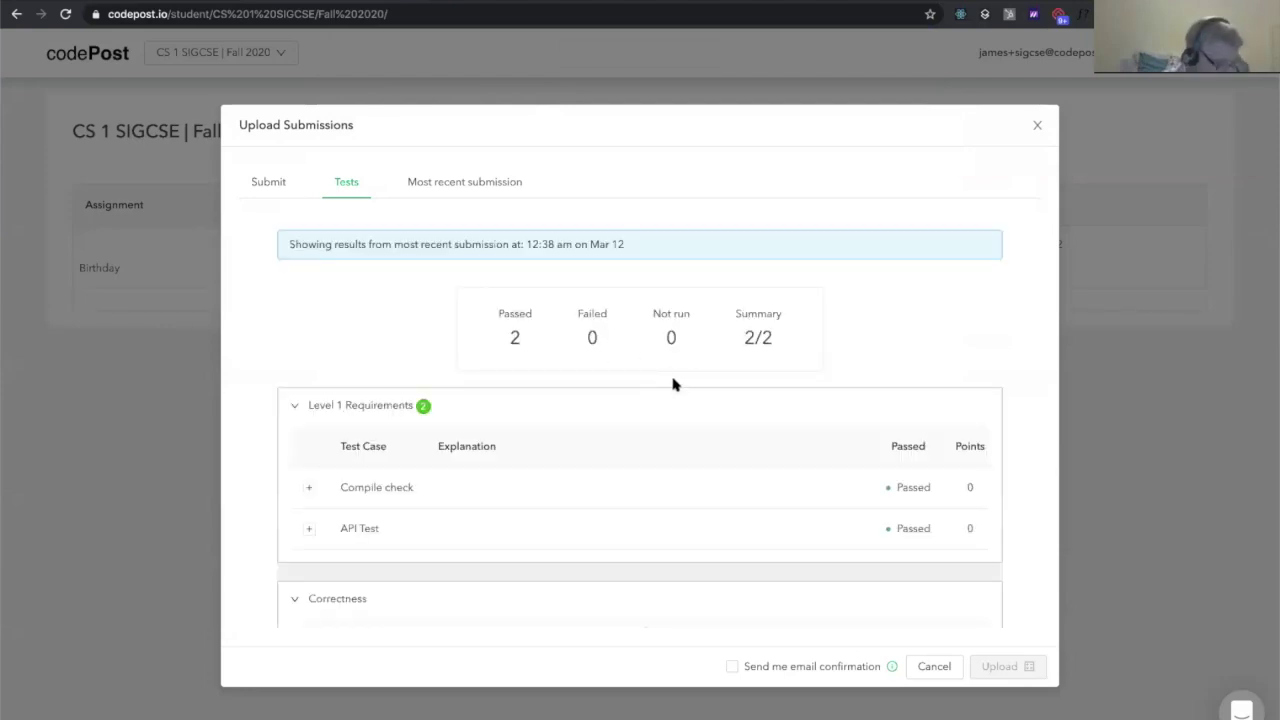
Review the passing Level 1 test results, then close the upload window
scroll(673, 384, down, 1)
click(314, 563)
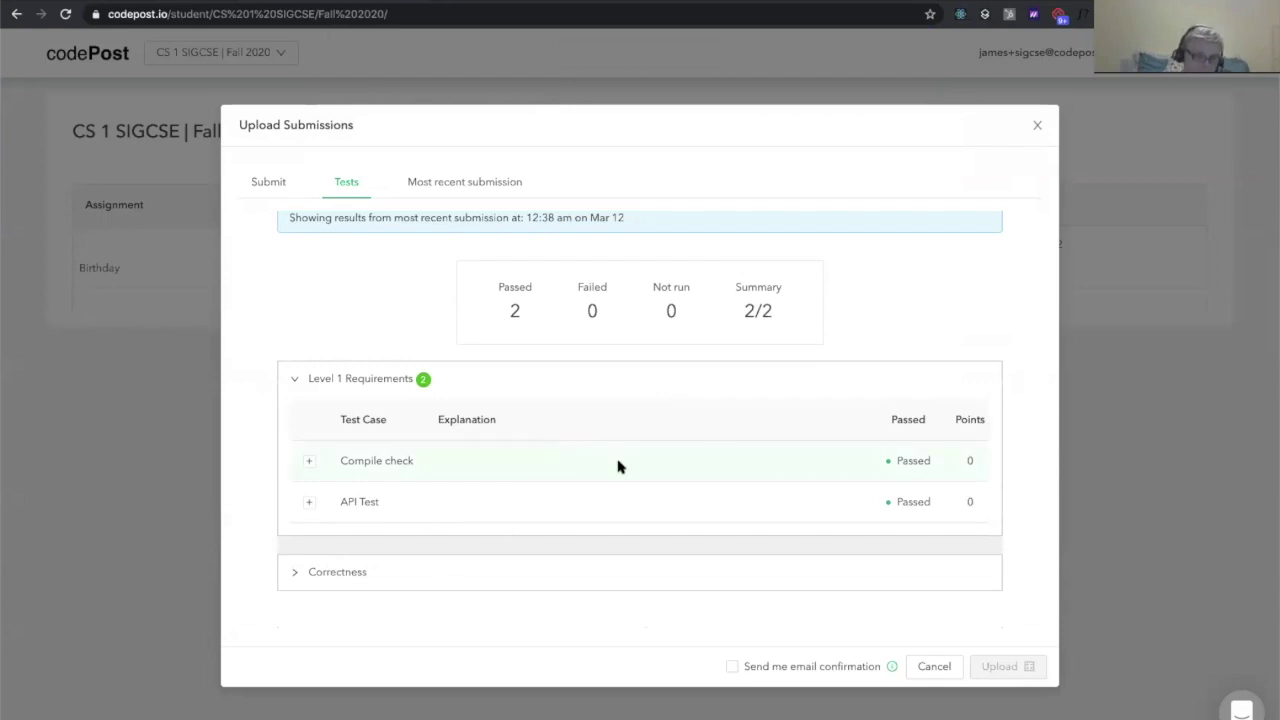
scroll(618, 466, up, 1)
click(1039, 126)
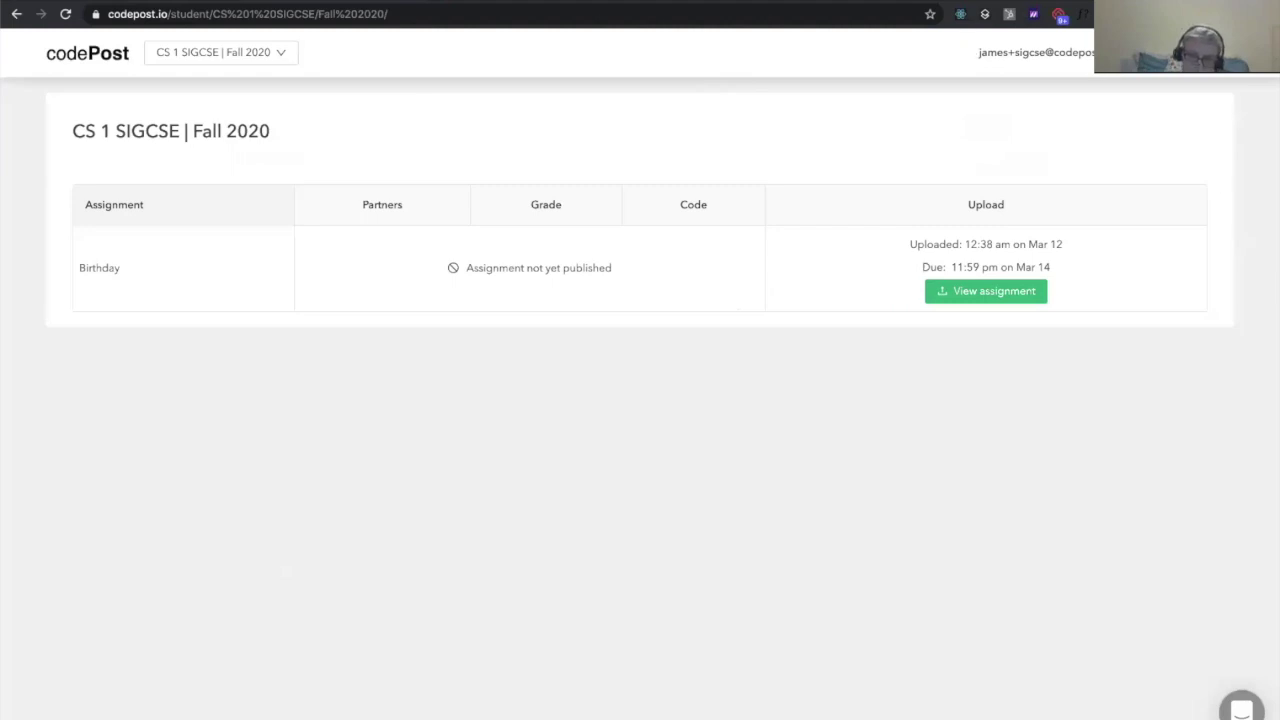
Switch to the Admin role and open the Birthday test results summary
mouse_move(1170, 55)
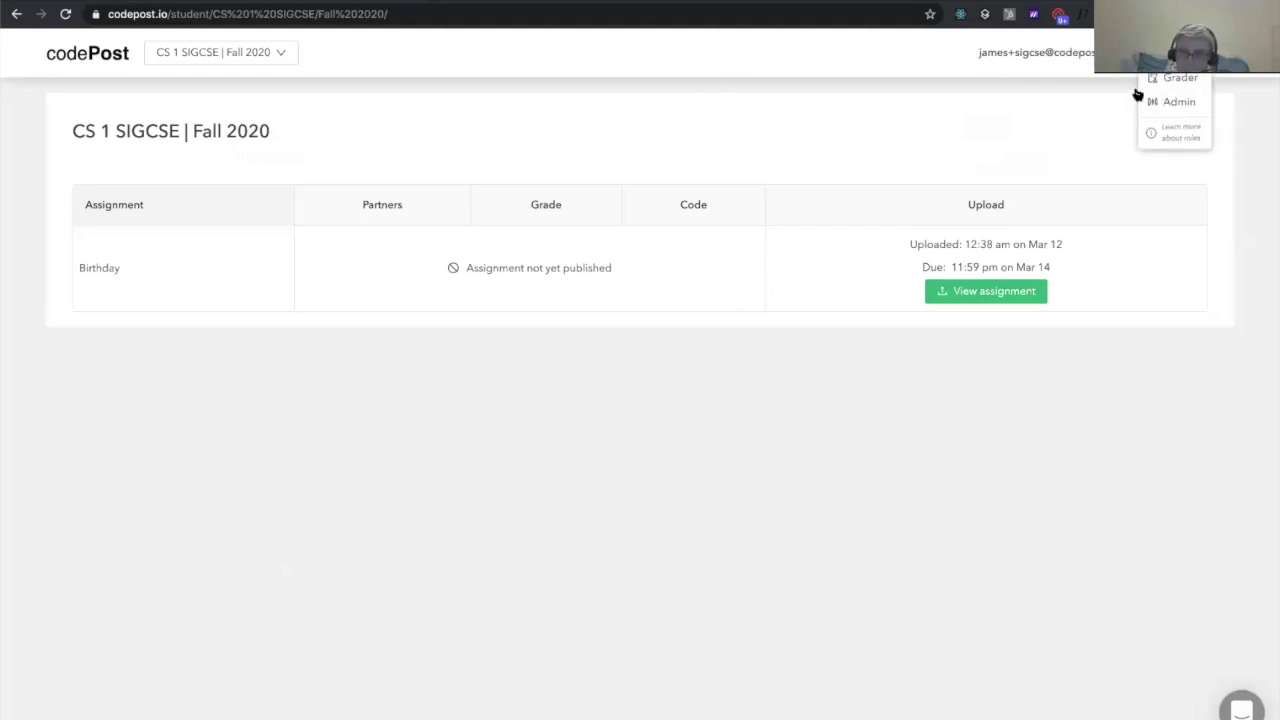
click(1164, 104)
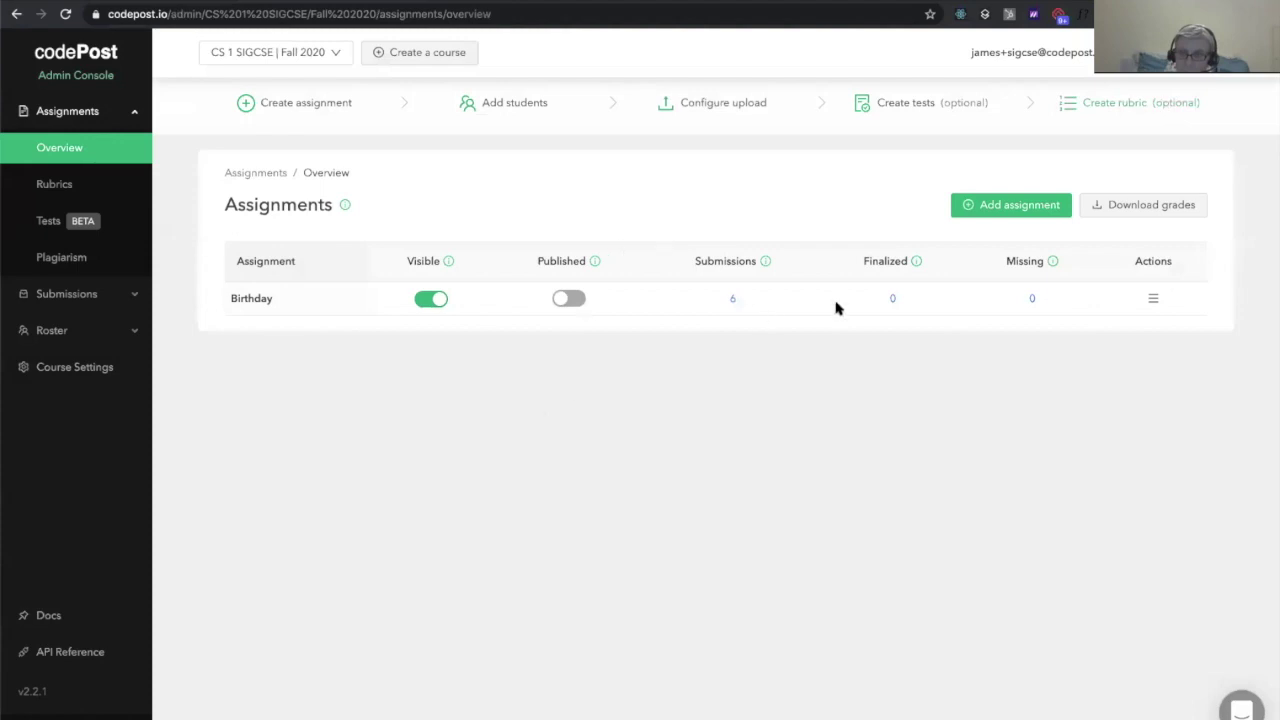
click(104, 237)
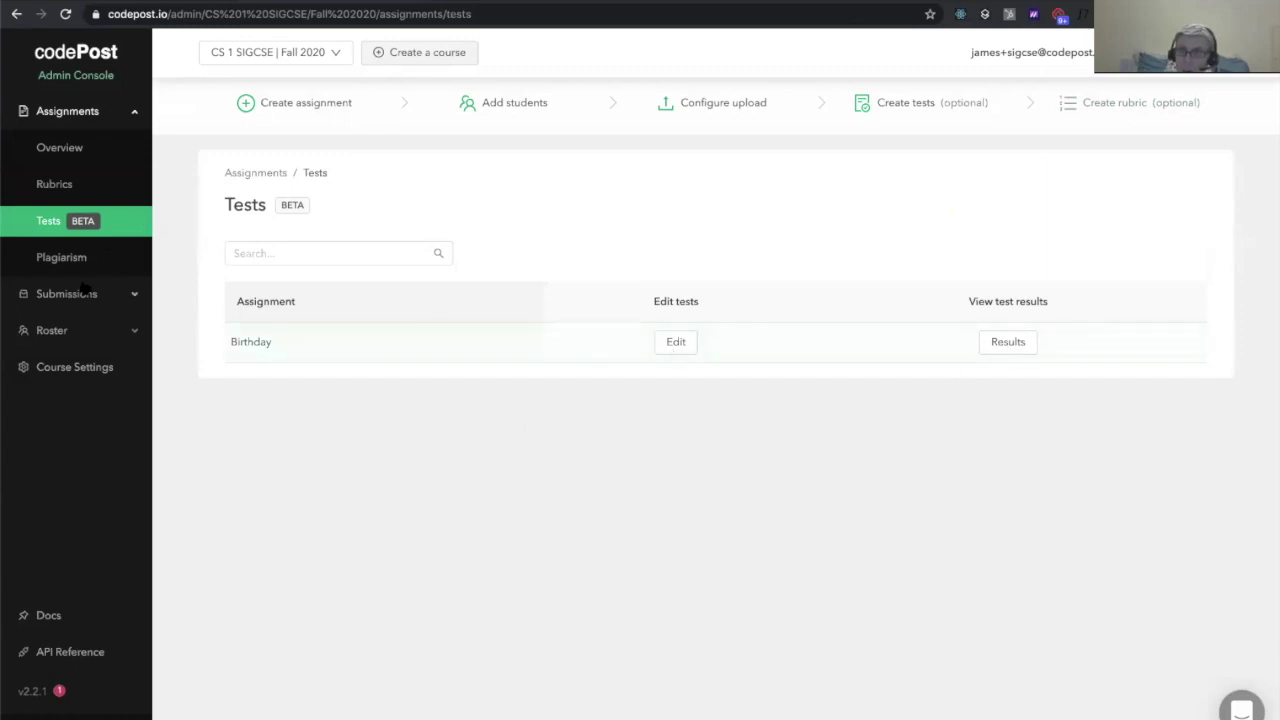
click(1014, 341)
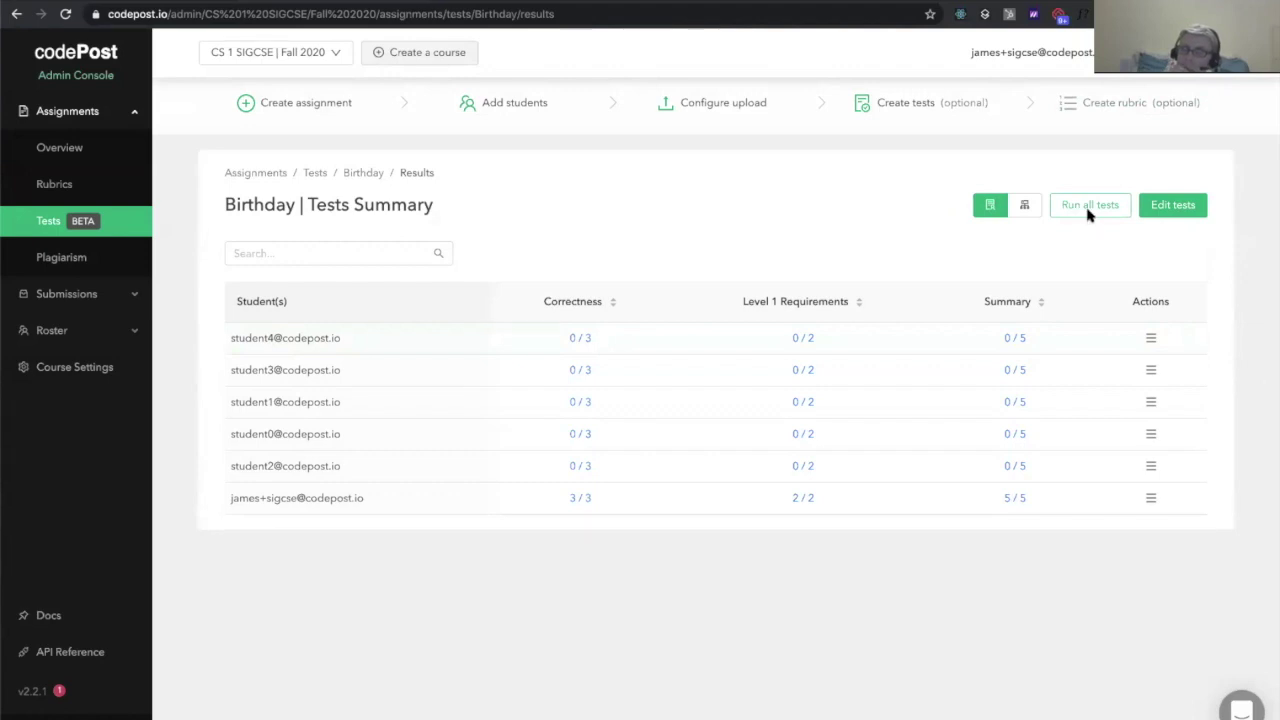
Rerun all Birthday tests on every submission without an email notification
click(1089, 211)
click(468, 212)
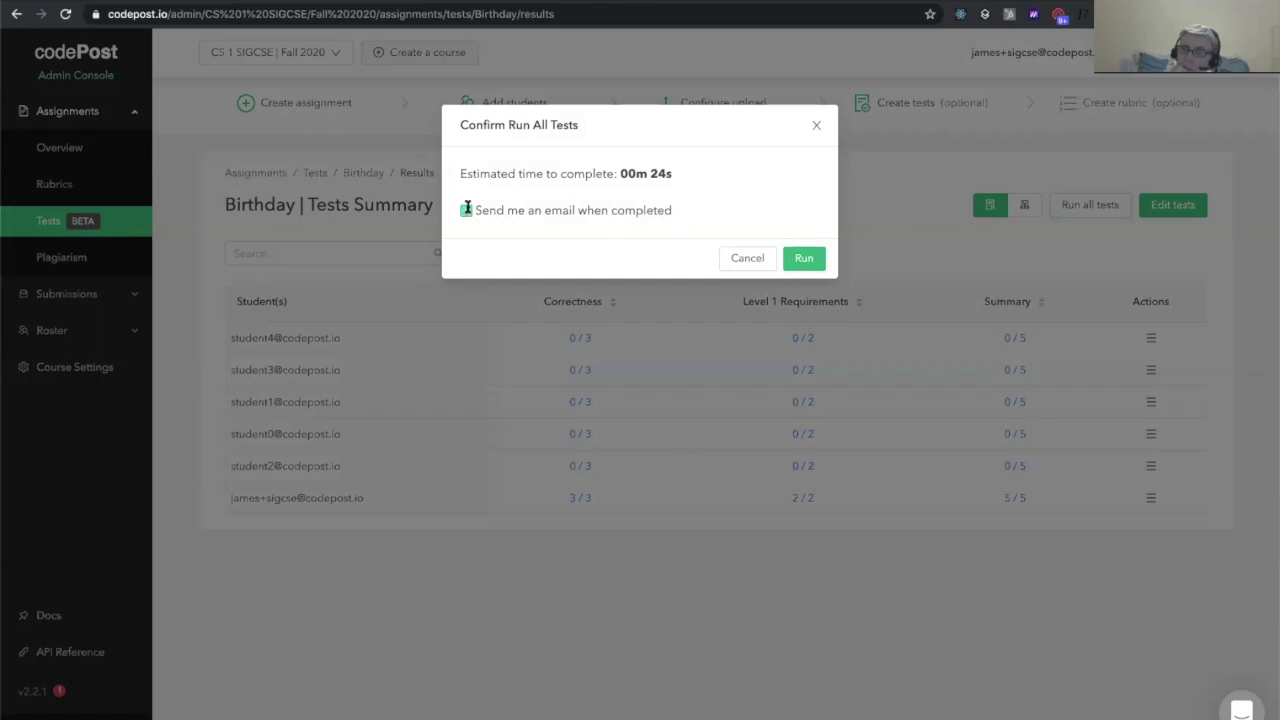
click(807, 262)
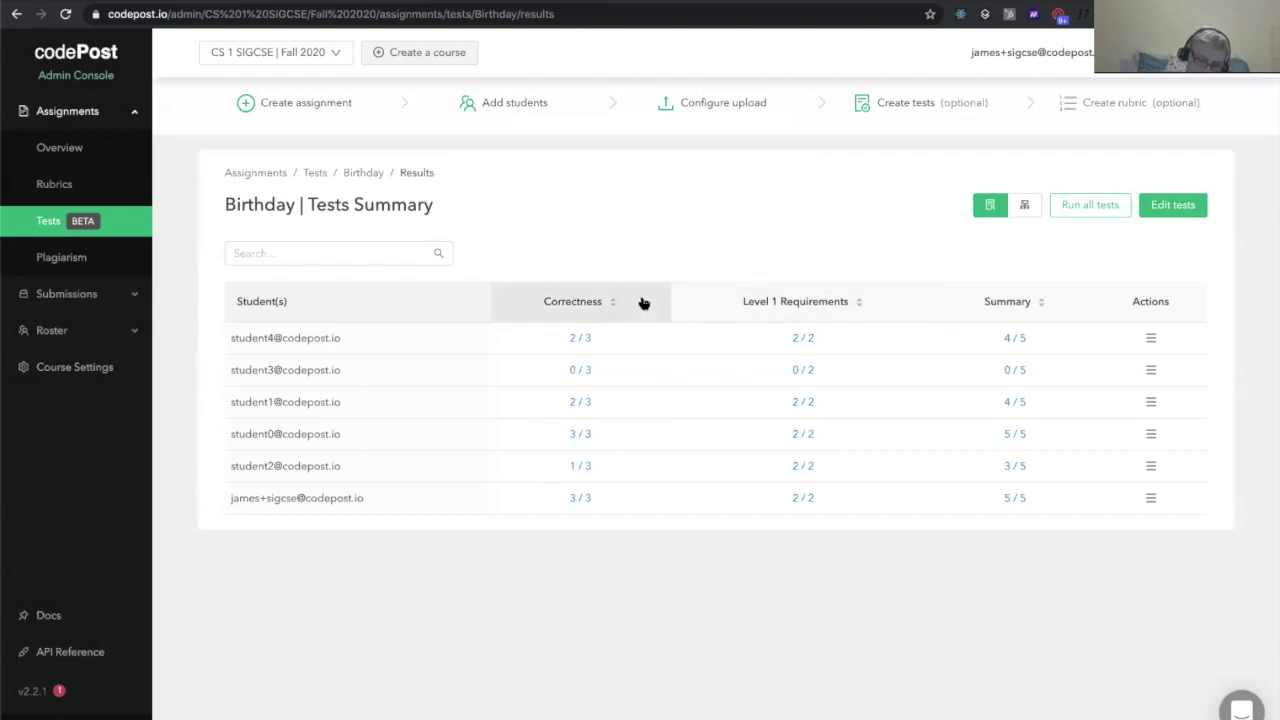
Sort the test summary by Summary score, best first, then return to the Assignments overview
click(969, 303)
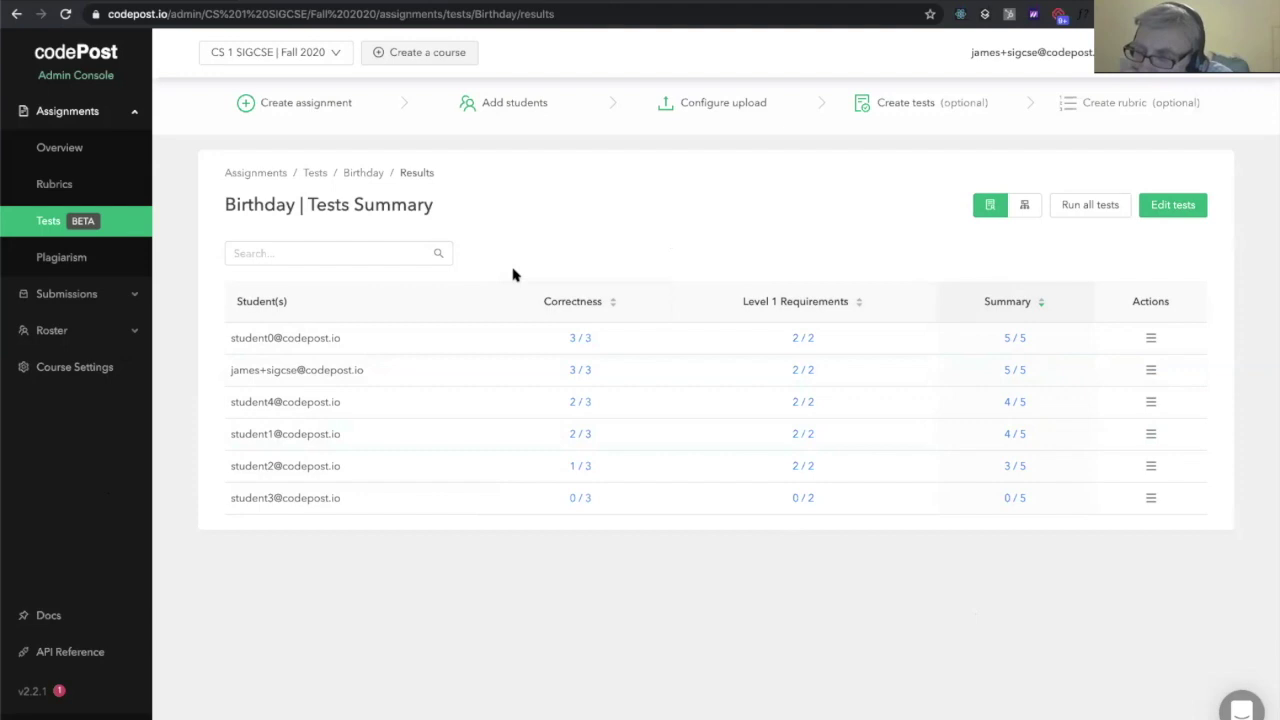
click(70, 147)
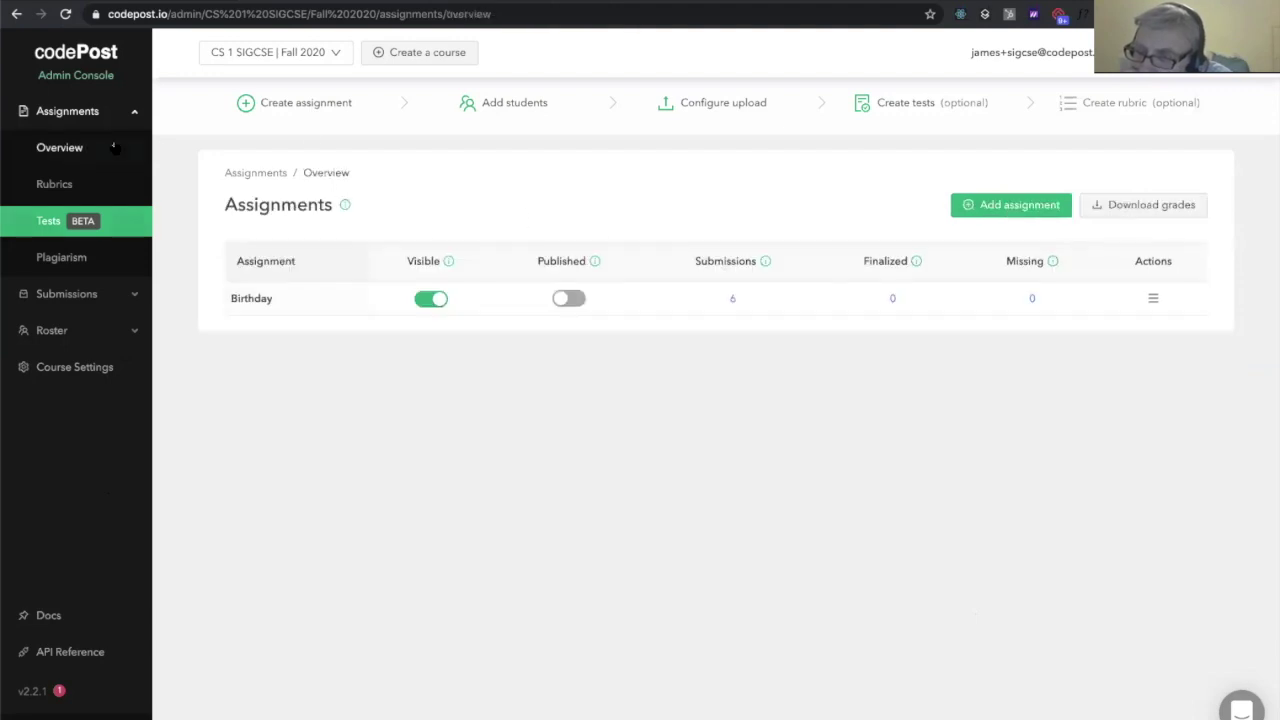
Open a student's Birthday submission and view its test results and Birthday.java source
click(731, 300)
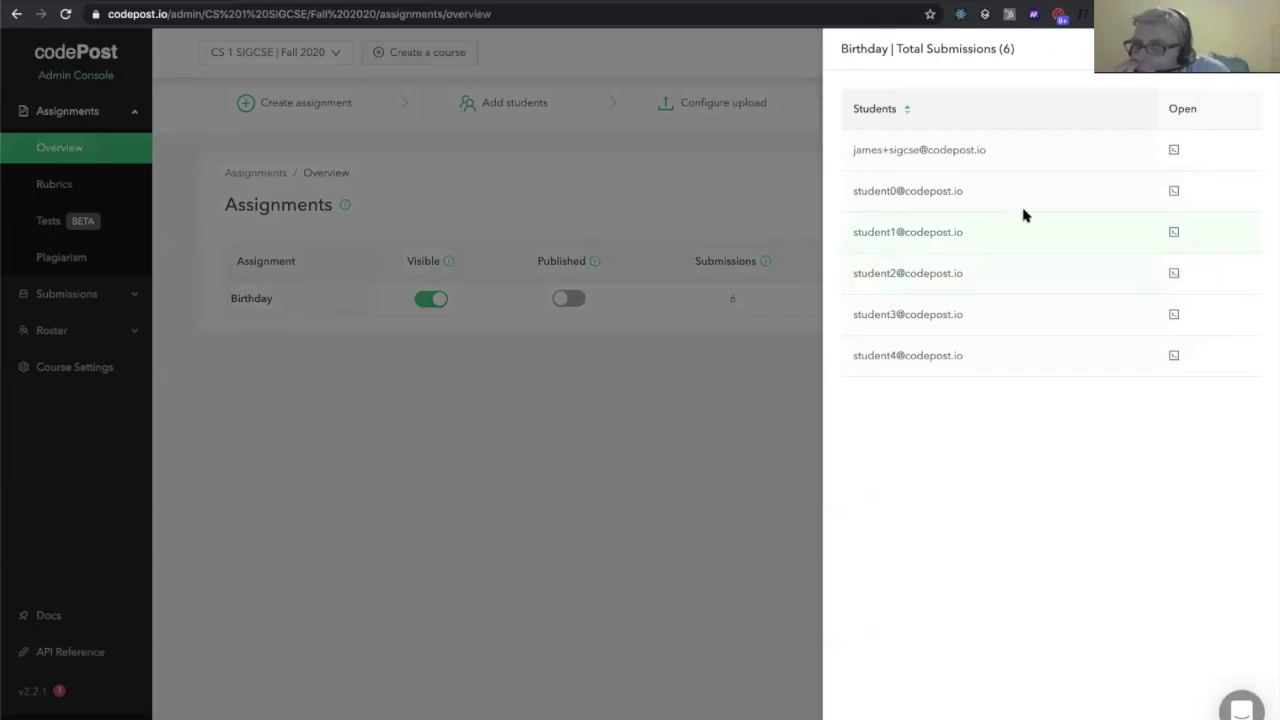
click(1054, 197)
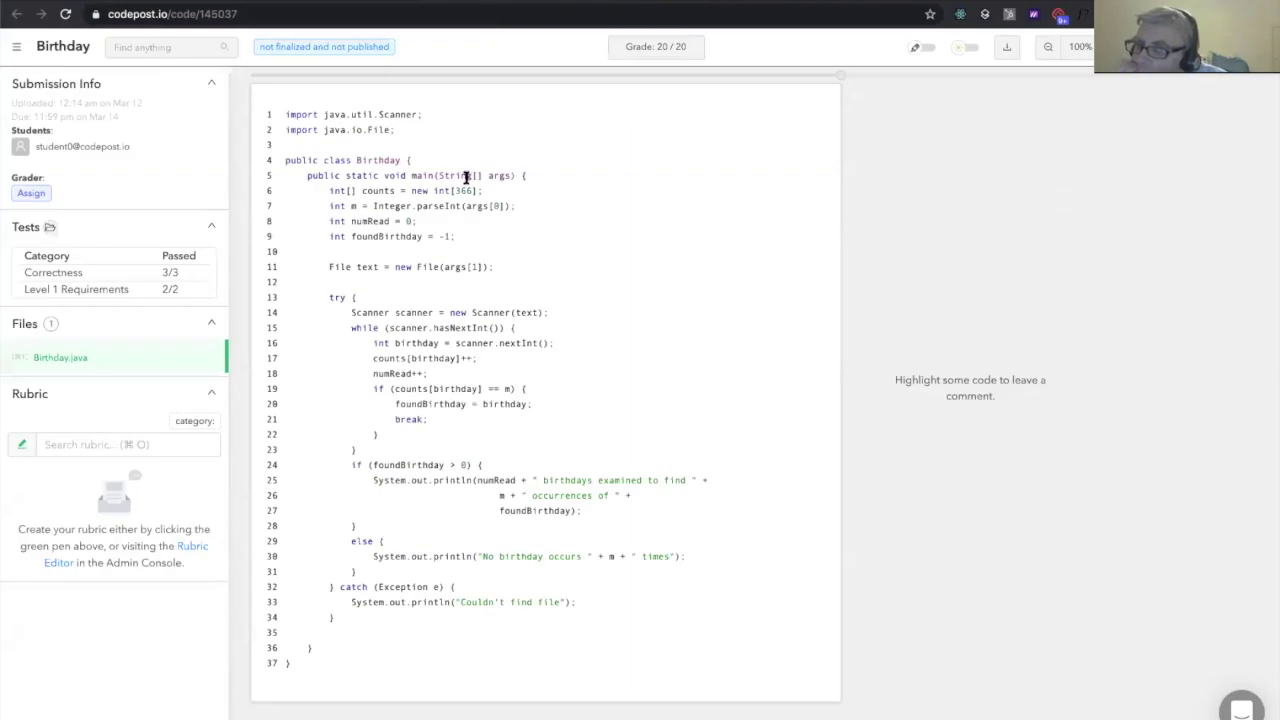
key(ctrl+w)
click(355, 205)
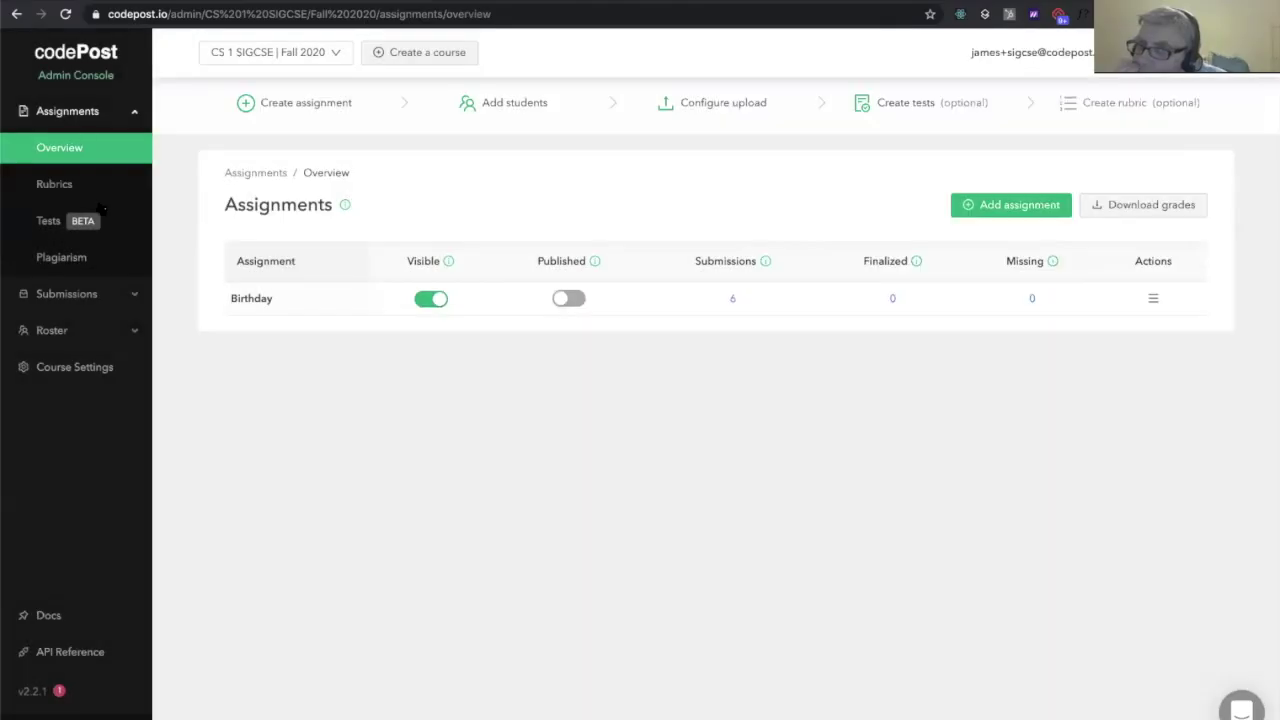
click(731, 300)
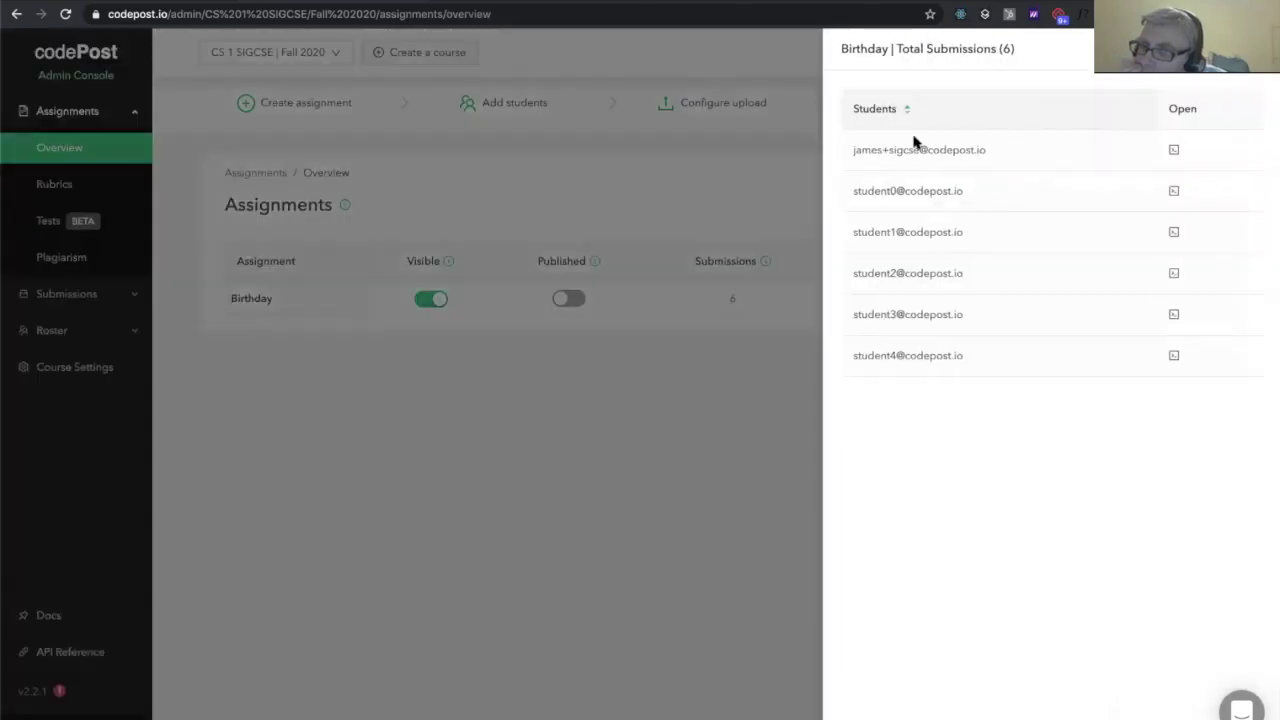
click(733, 192)
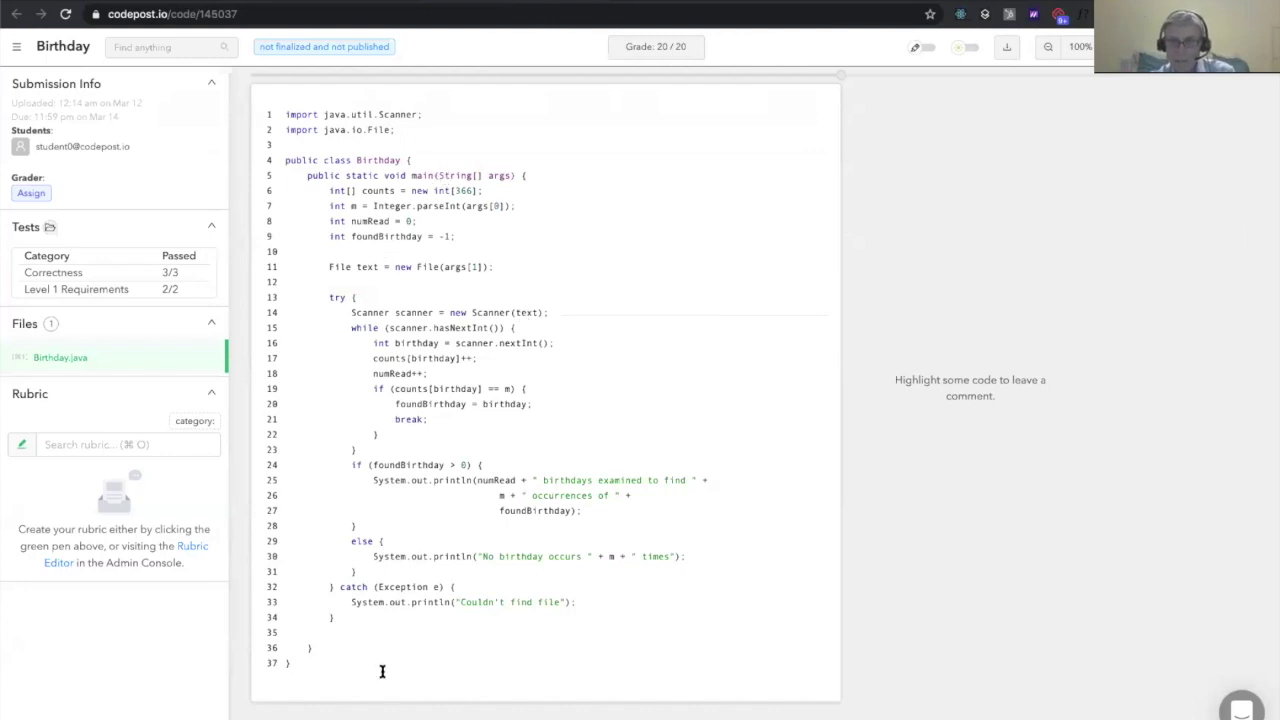
click(145, 291)
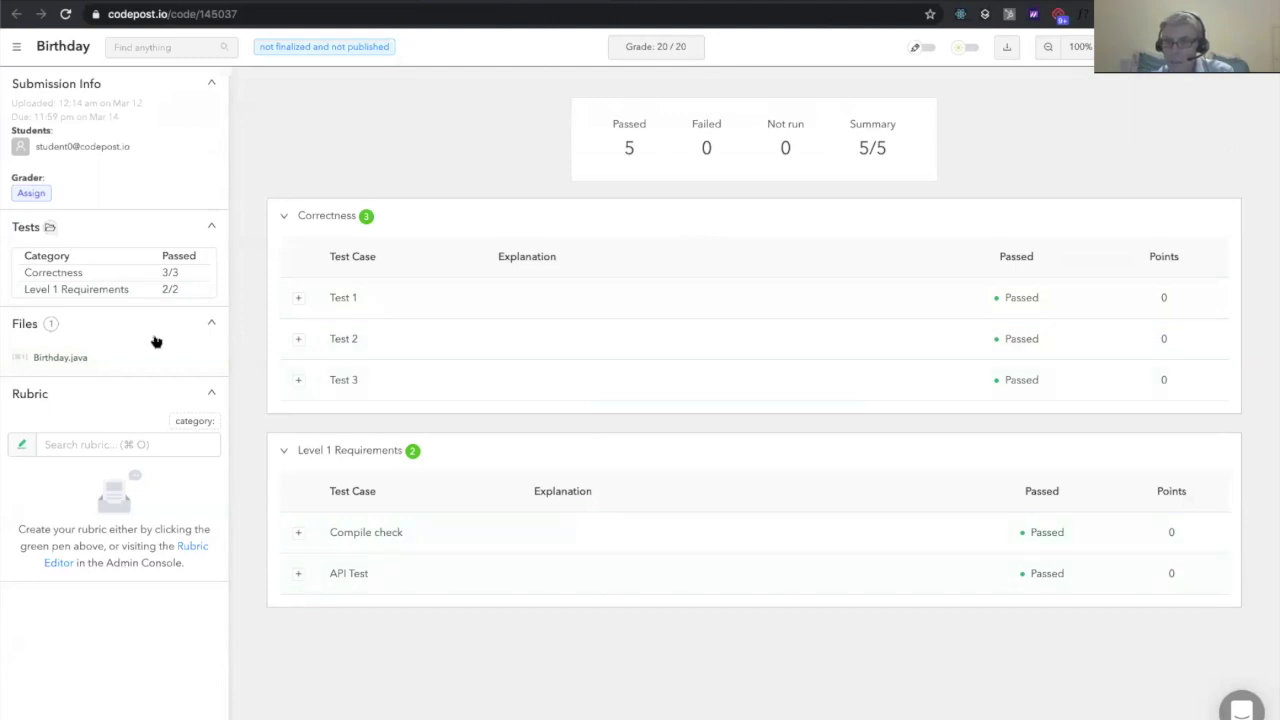
click(112, 357)
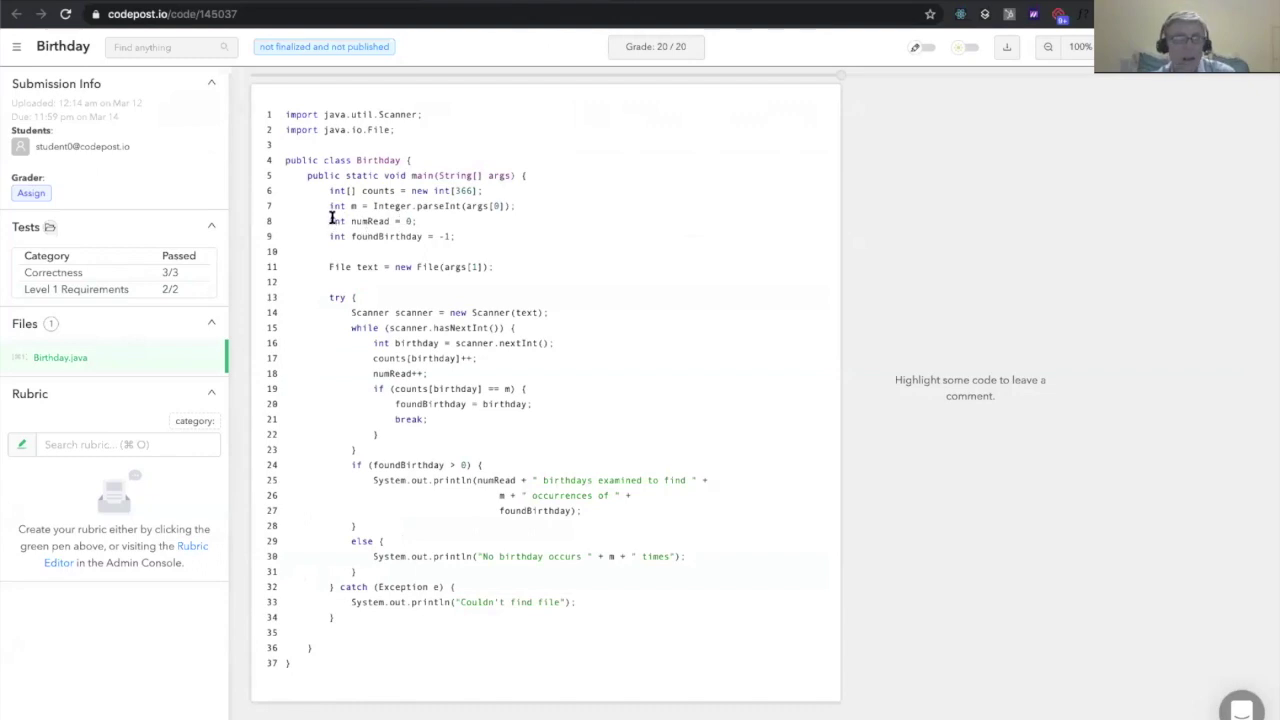
Add the comment 'this is a comment `with markdown`' on line 7 of Birthday.java
drag(339, 207, 465, 207)
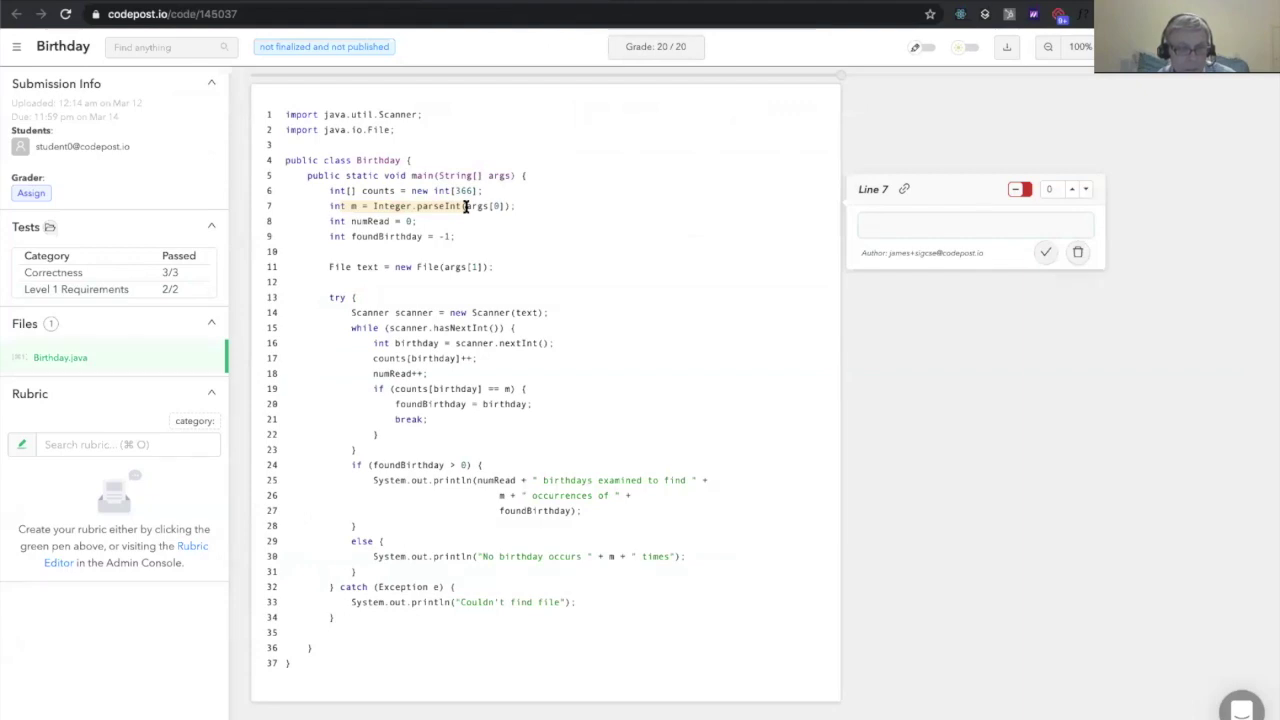
text(this is a comment `with markdow)
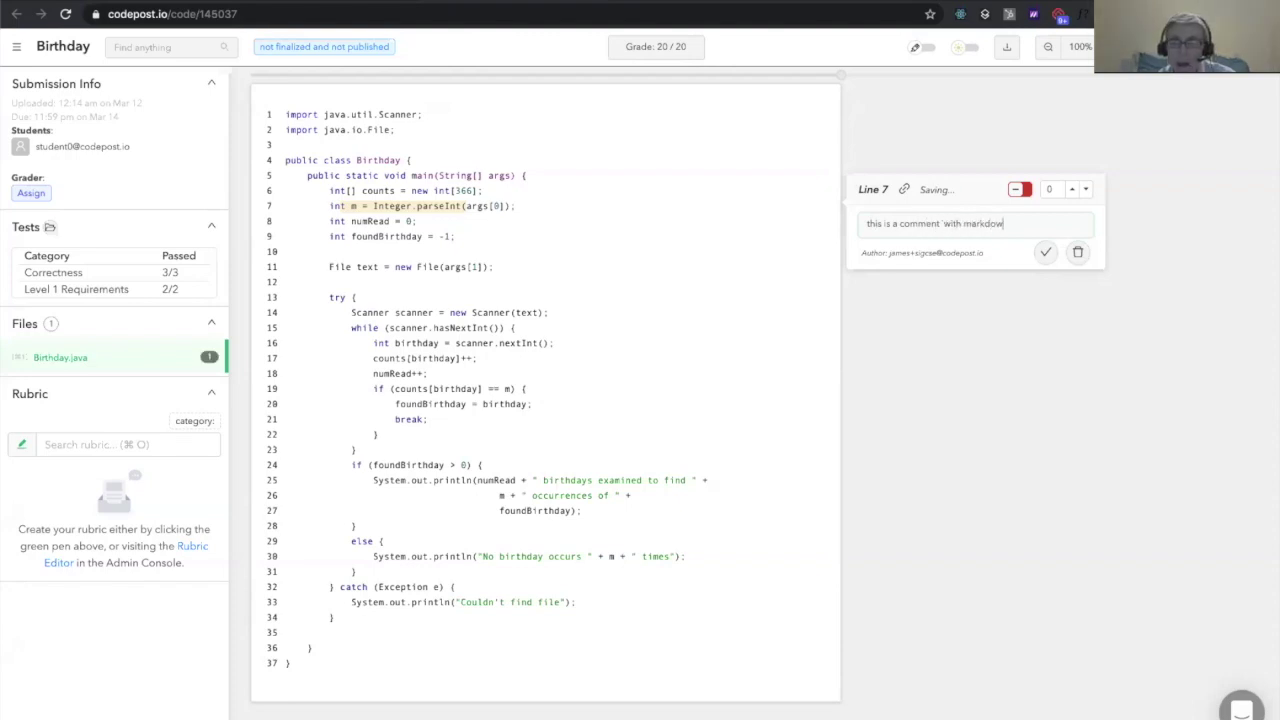
text(n`)
key(super+Return)
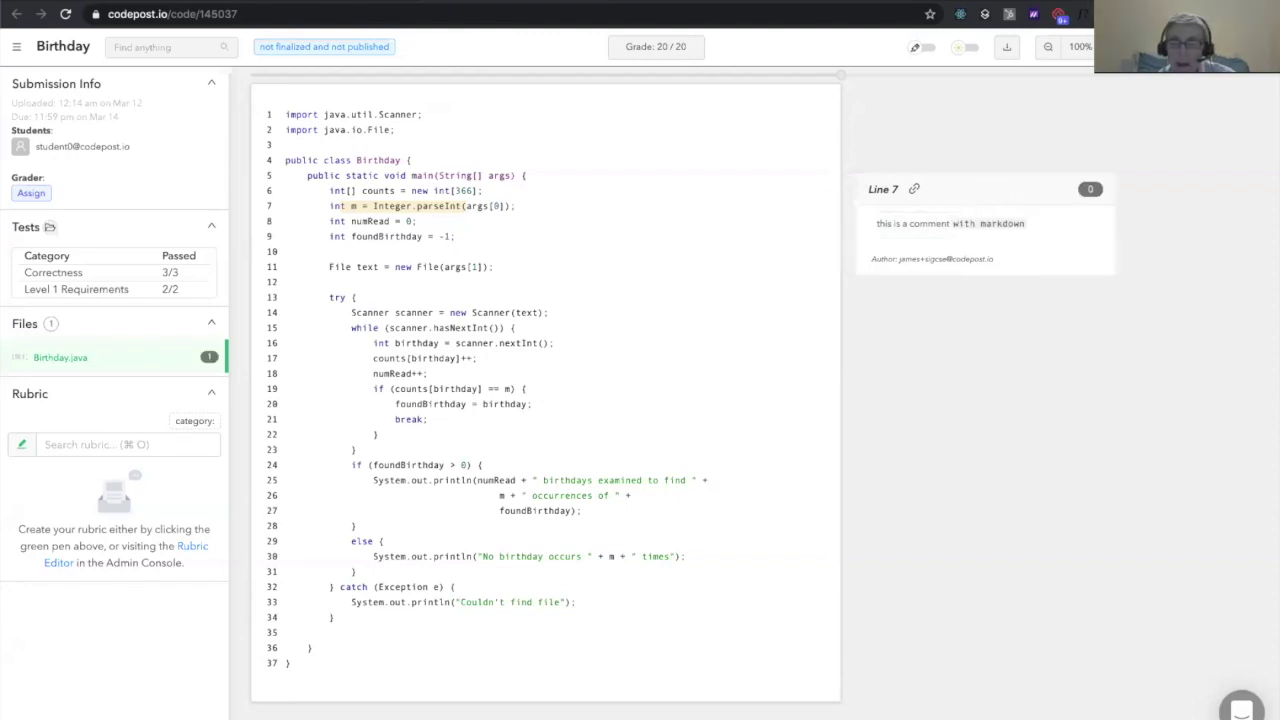
Make the line 7 comment award +1 point, raising the grade to 21/20
click(952, 216)
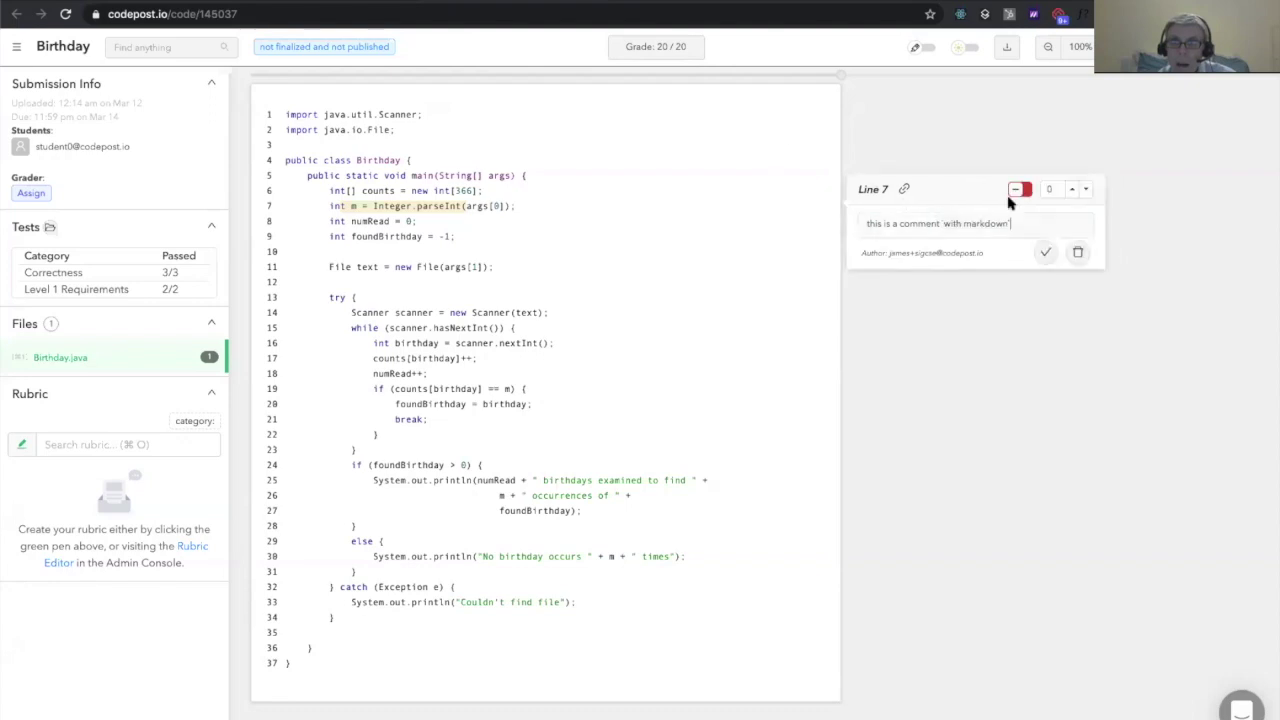
click(1075, 190)
click(1075, 190)
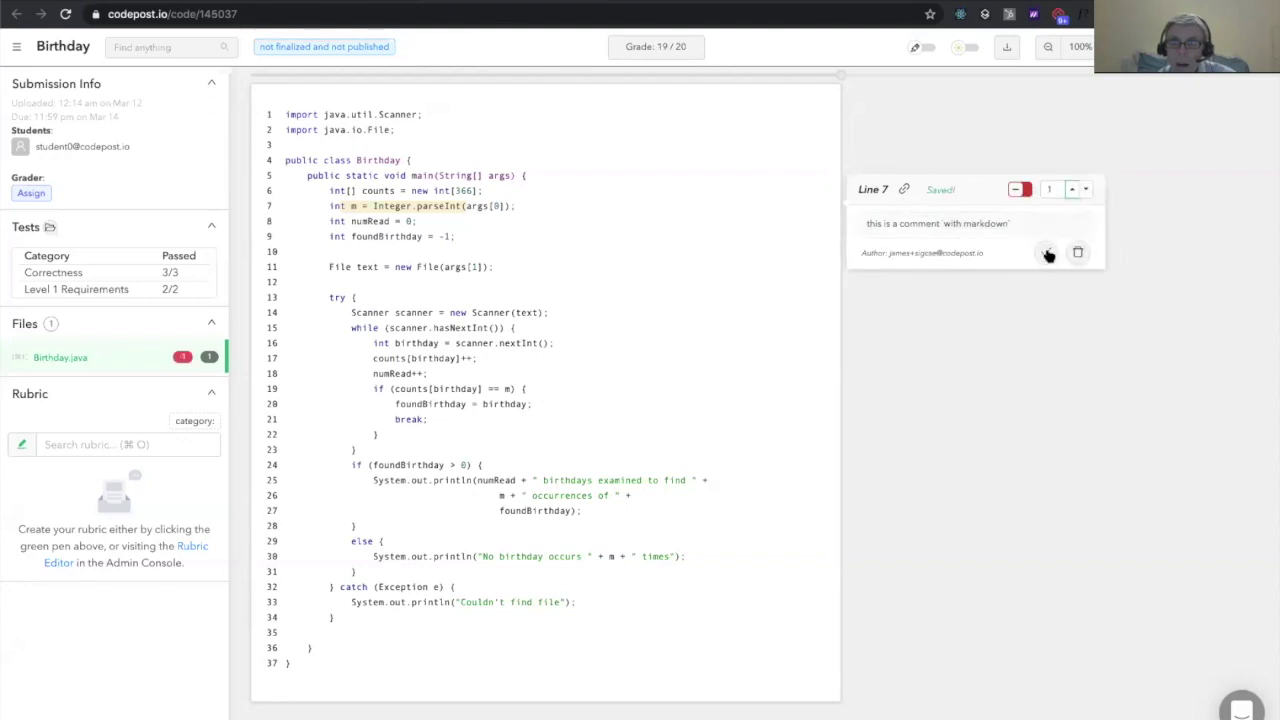
click(1045, 252)
click(1049, 257)
click(1020, 189)
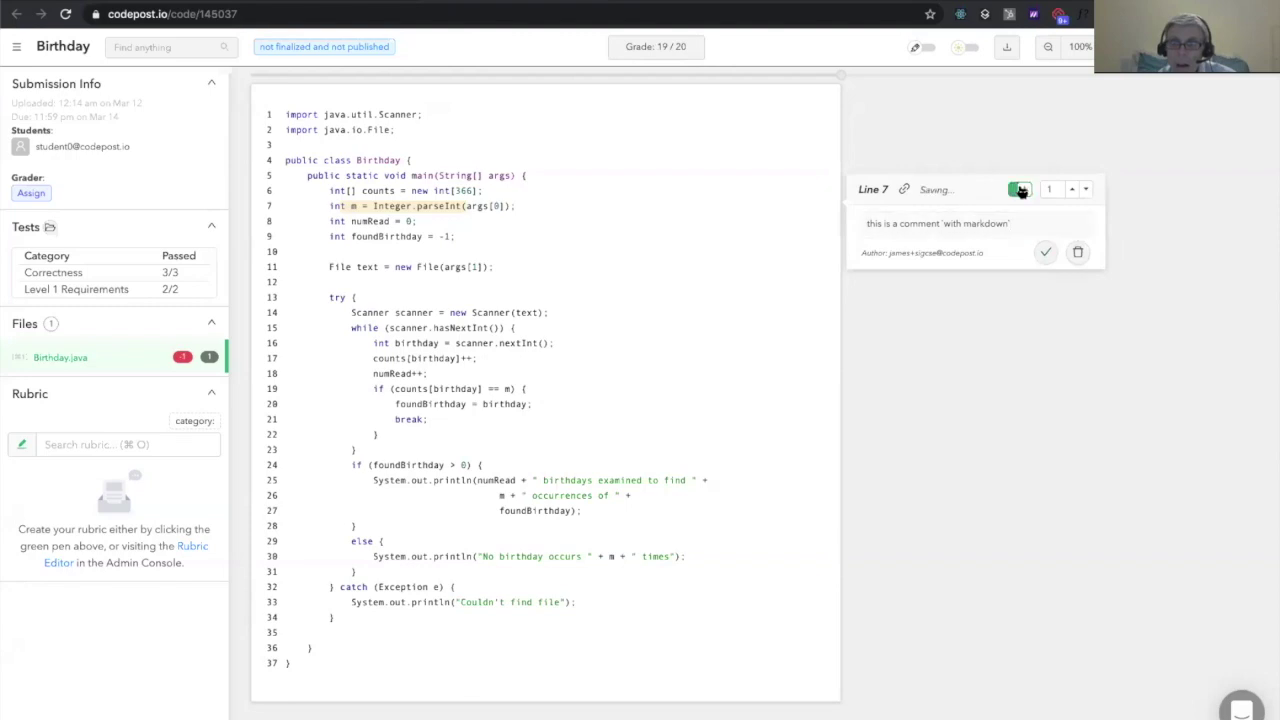
click(1047, 255)
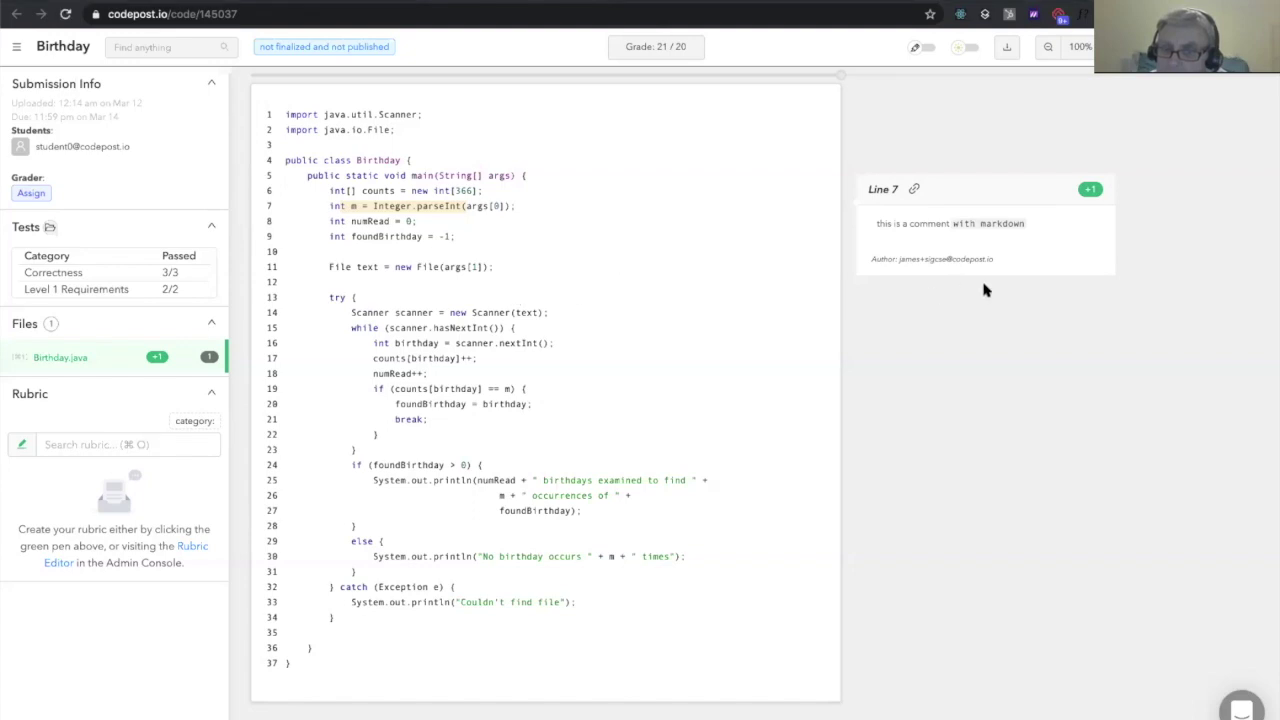
Delete the line 7 comment and start a new rubric category
click(1017, 251)
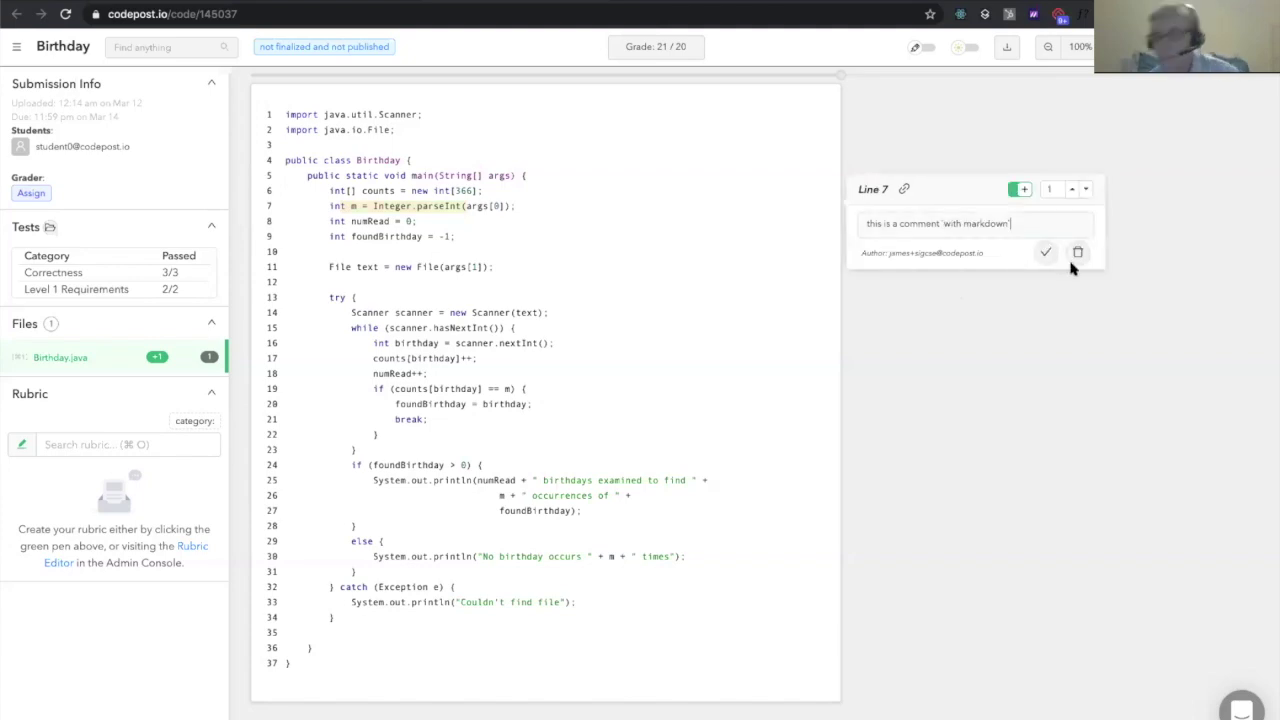
click(1077, 252)
click(1027, 318)
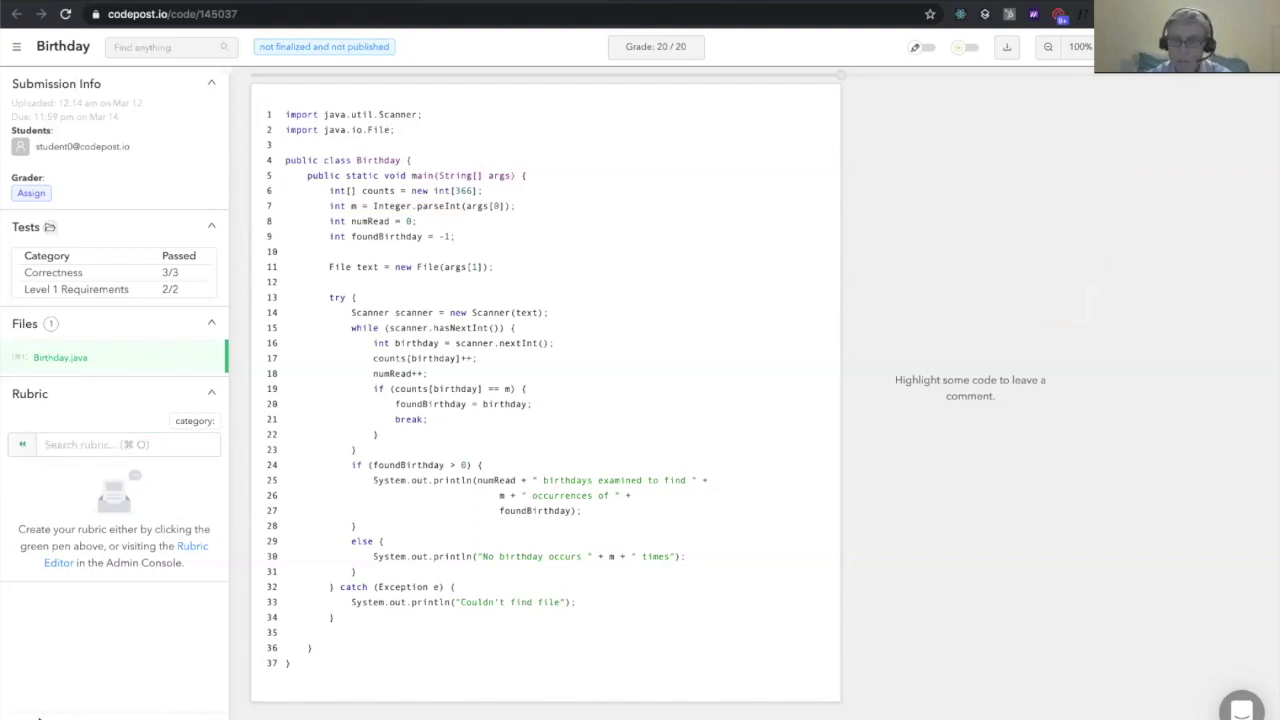
click(74, 692)
Create a rubric category named Style
click(77, 656)
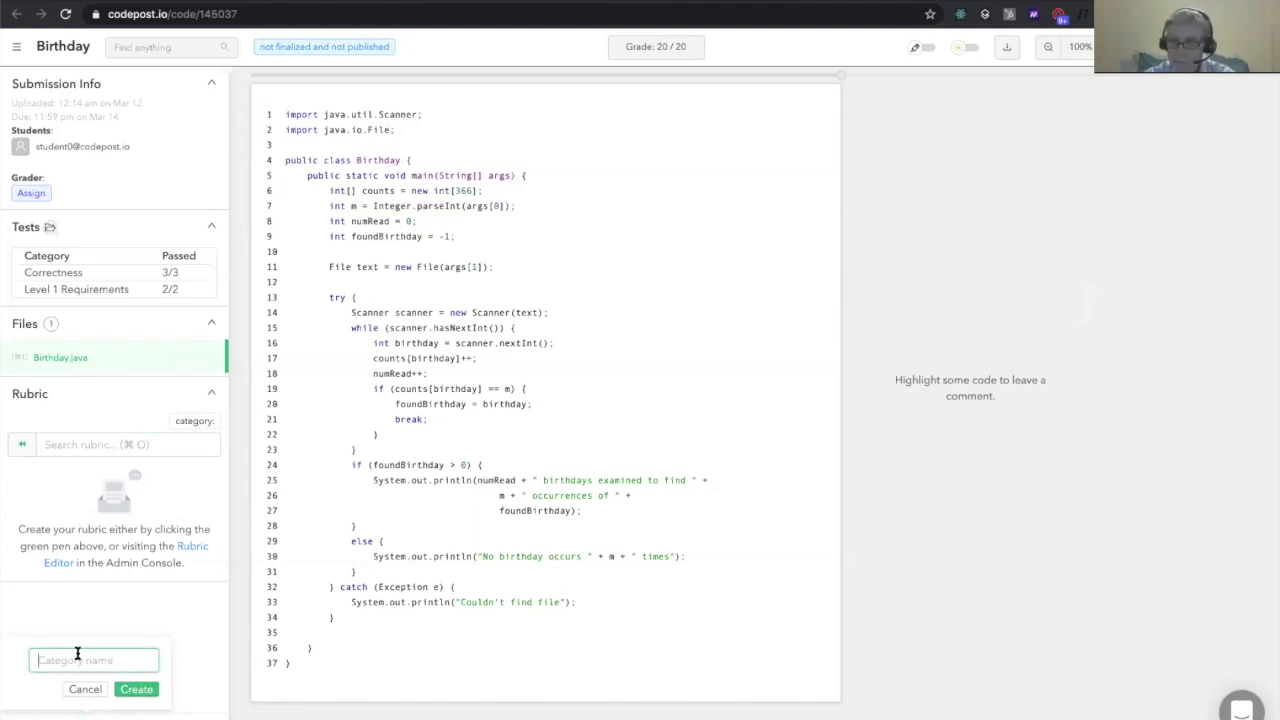
text(Style)
click(142, 690)
Add a 0-point 'magic numbers' comment to Style, save the rubric, and select line 6 code
click(120, 500)
click(75, 503)
text(magic numbers)
key(BackSpace)
key(BackSpace)
key(BackSpace)
key(BackSpace)
key(BackSpace)
text(umbers)
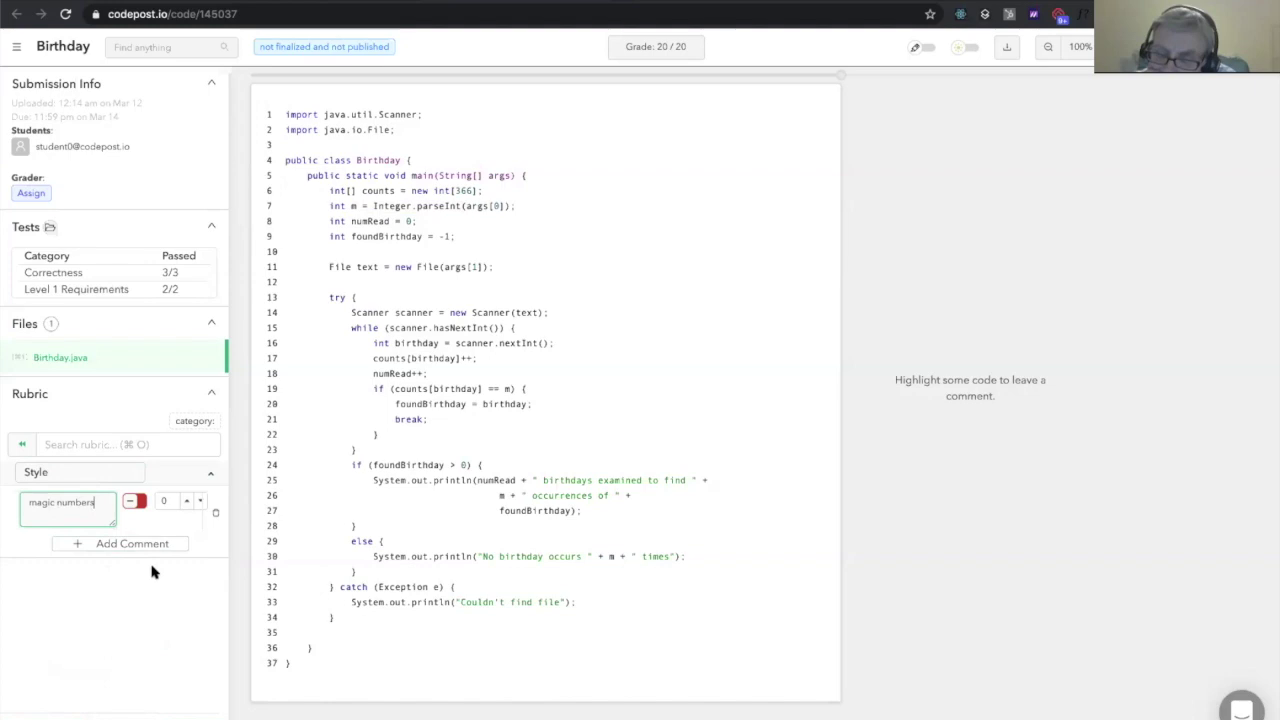
click(192, 714)
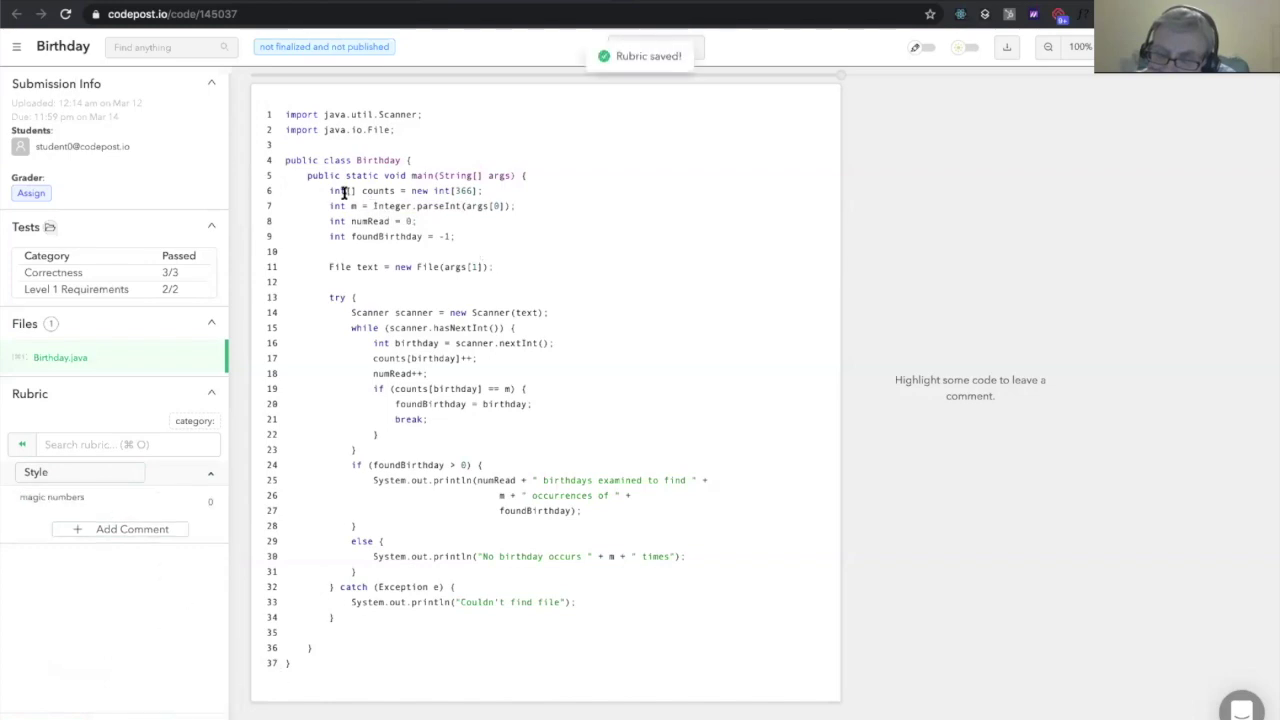
drag(330, 191, 478, 191)
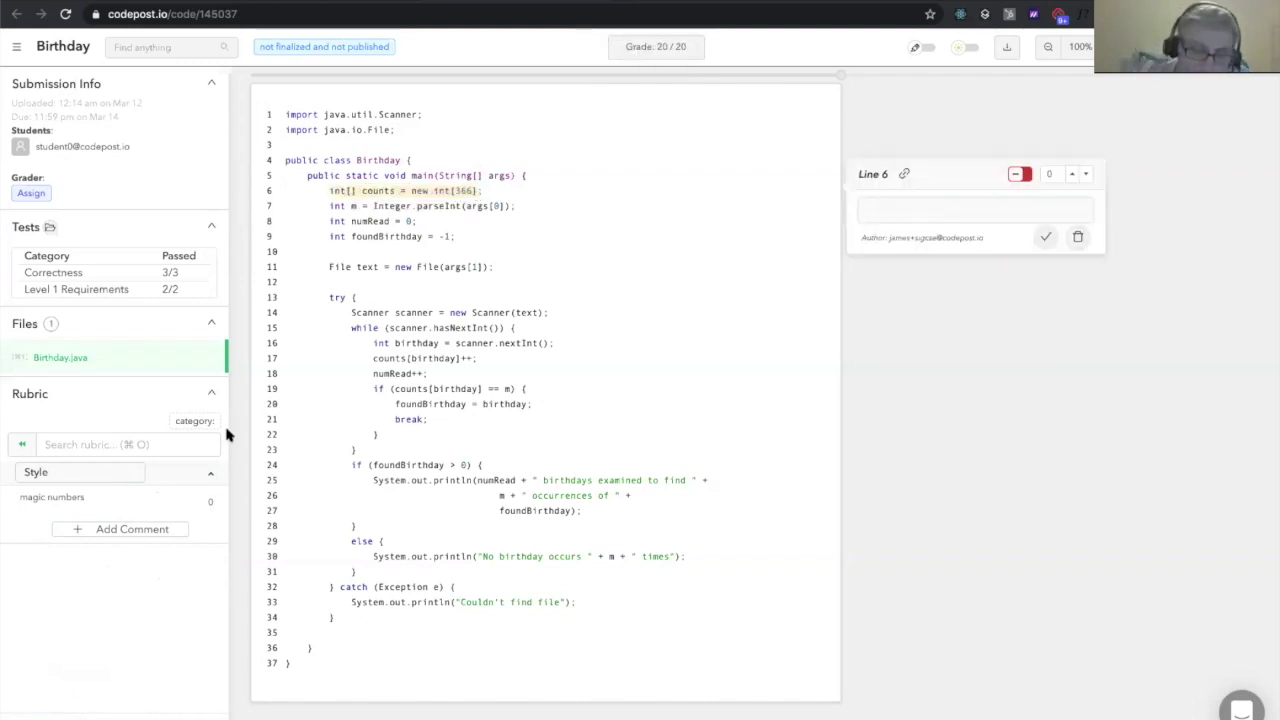
Apply the 'magic numbers' rubric comment to line 6 with text 'this is some personalization tex'
click(47, 505)
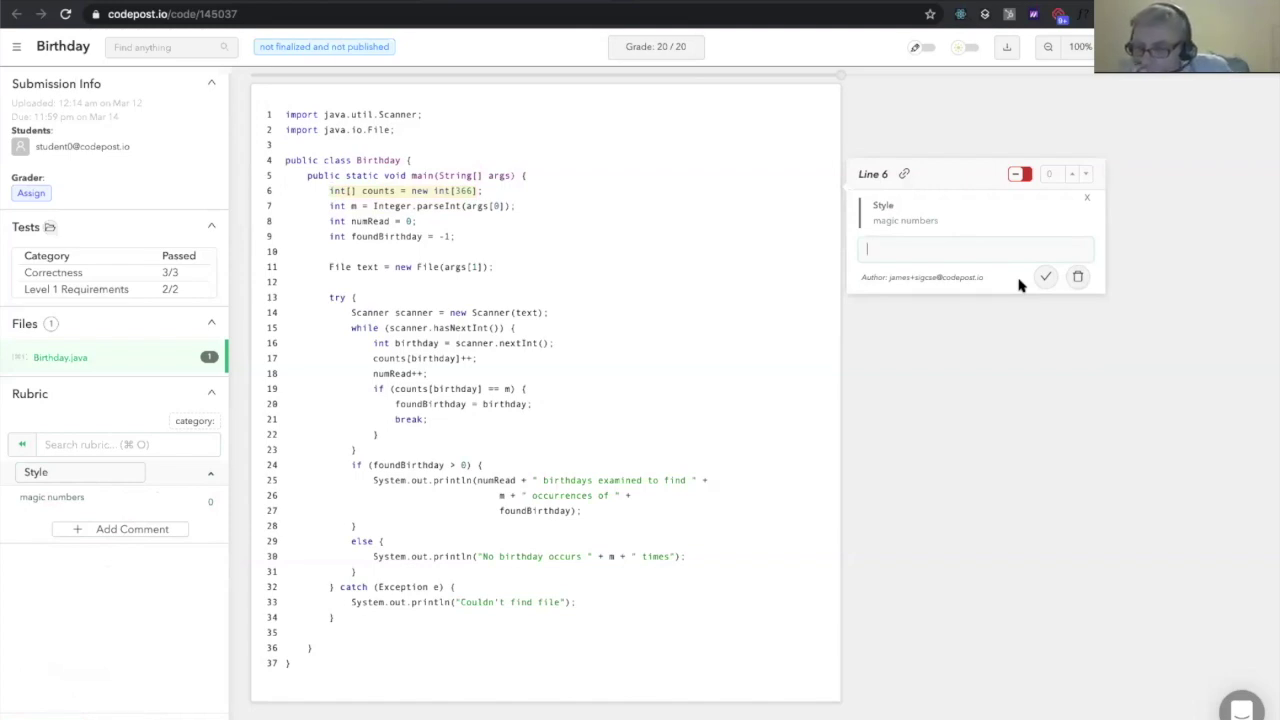
text(this is)
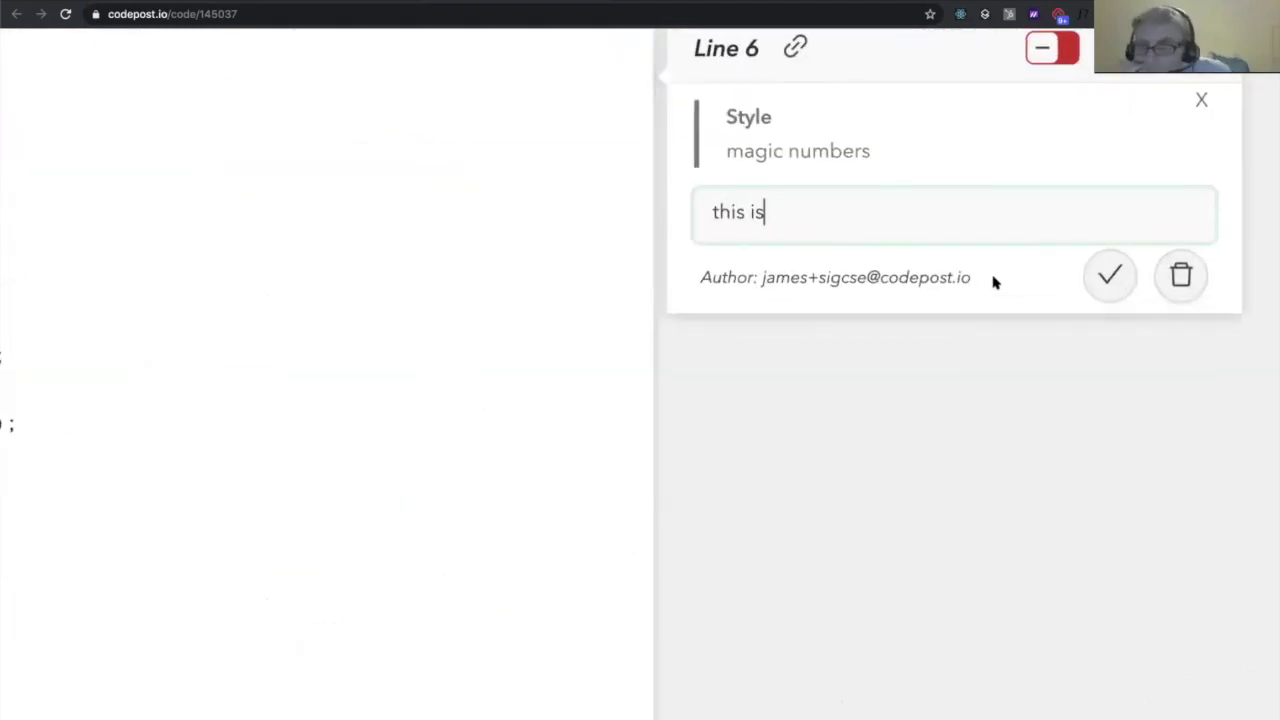
text( some personalization text)
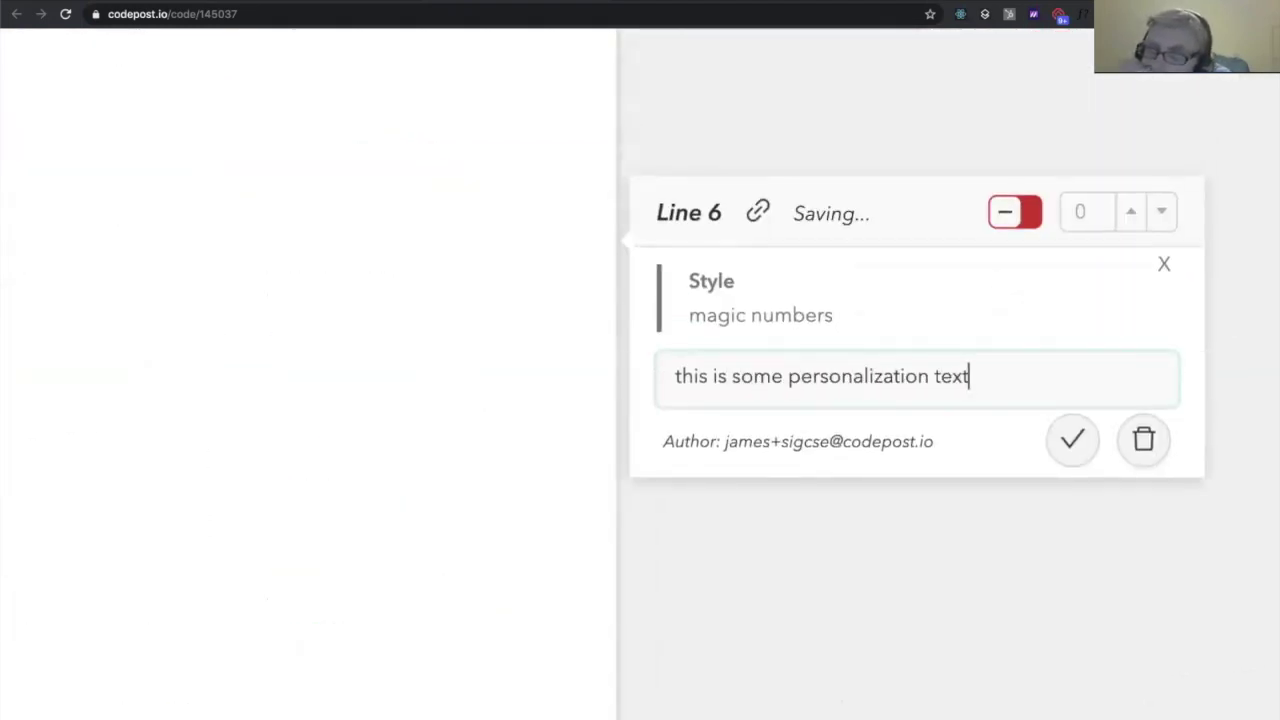
key(Escape)
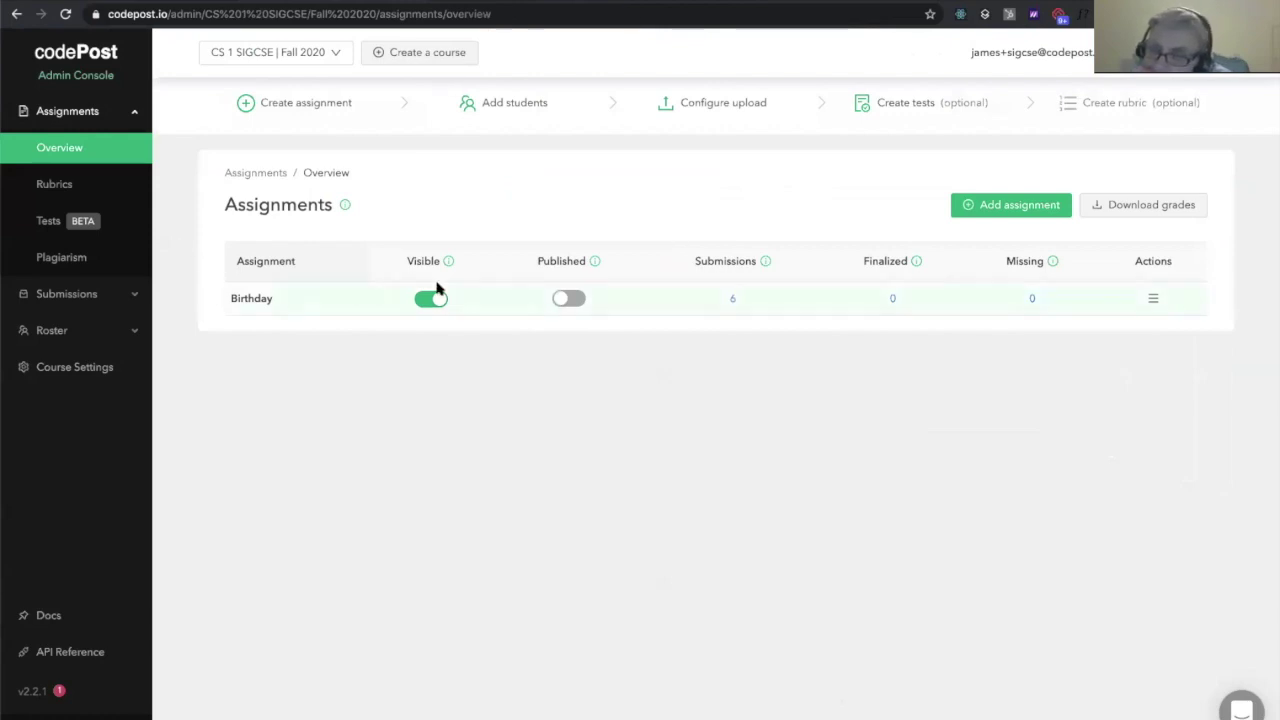
Open the Birthday rubric editor, check where the 'magic numbers' comment was used, and open its settings
click(120, 195)
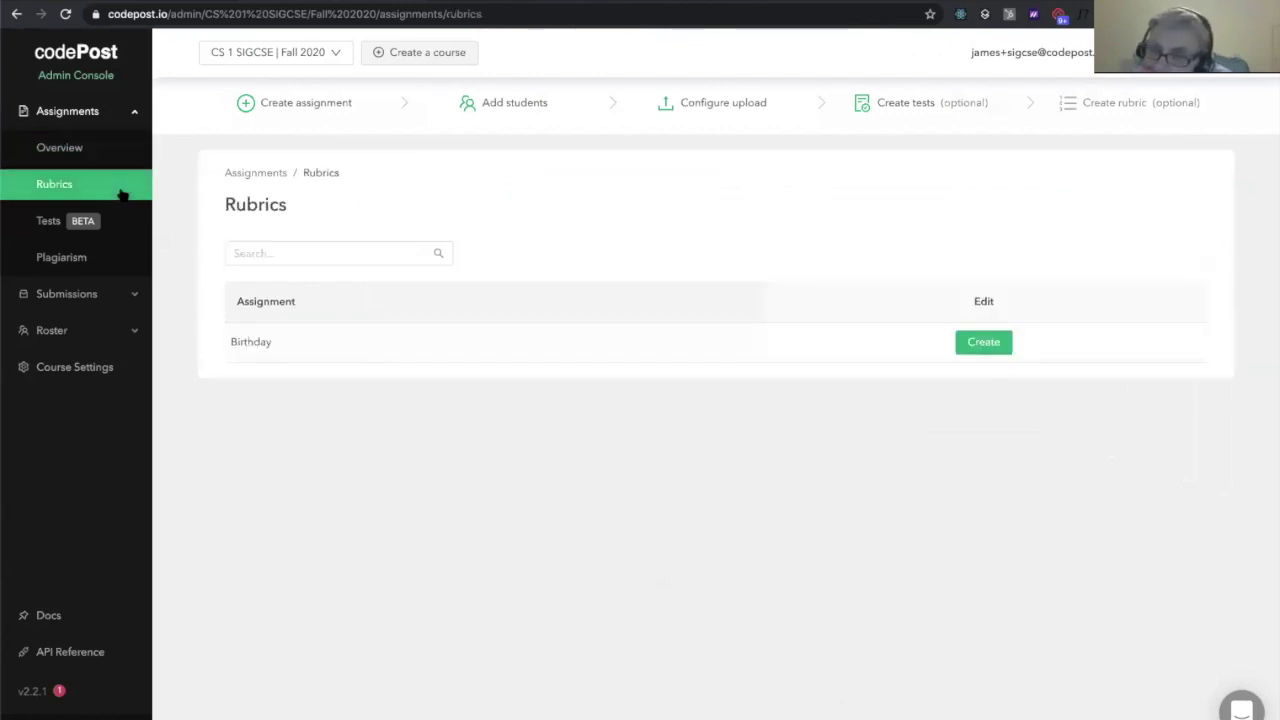
key(ctrl+r)
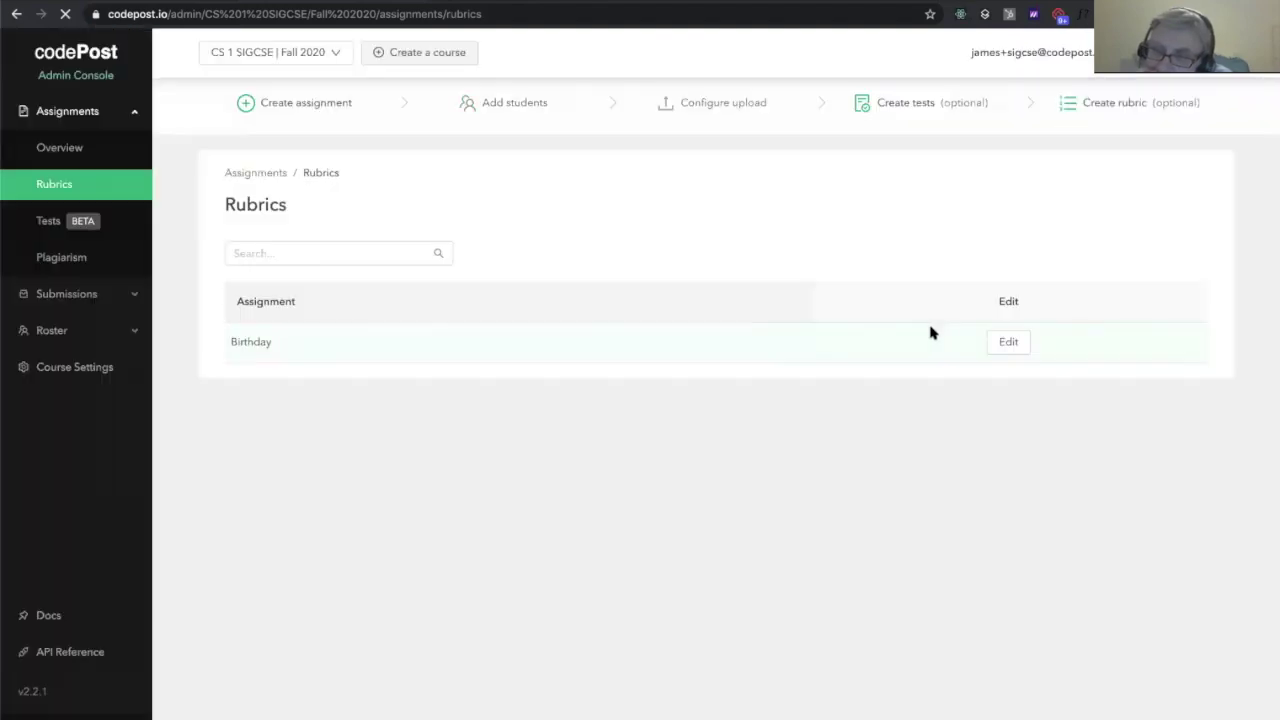
click(1007, 343)
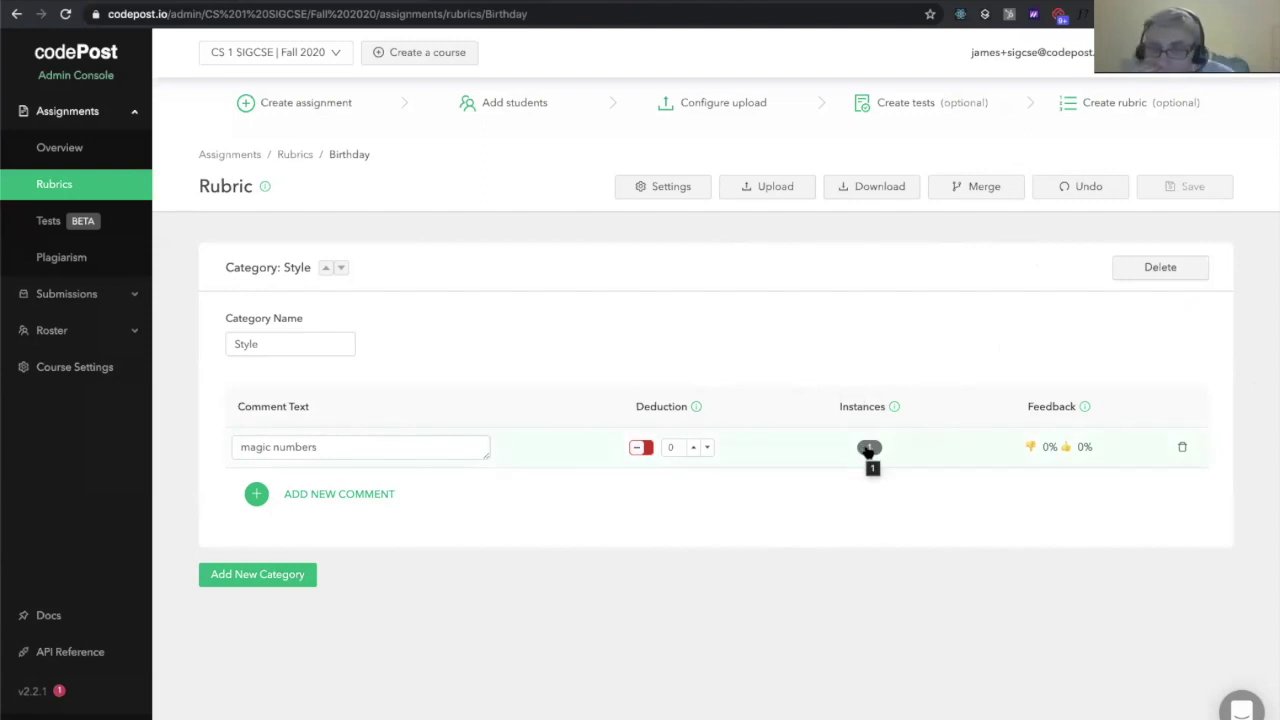
click(869, 449)
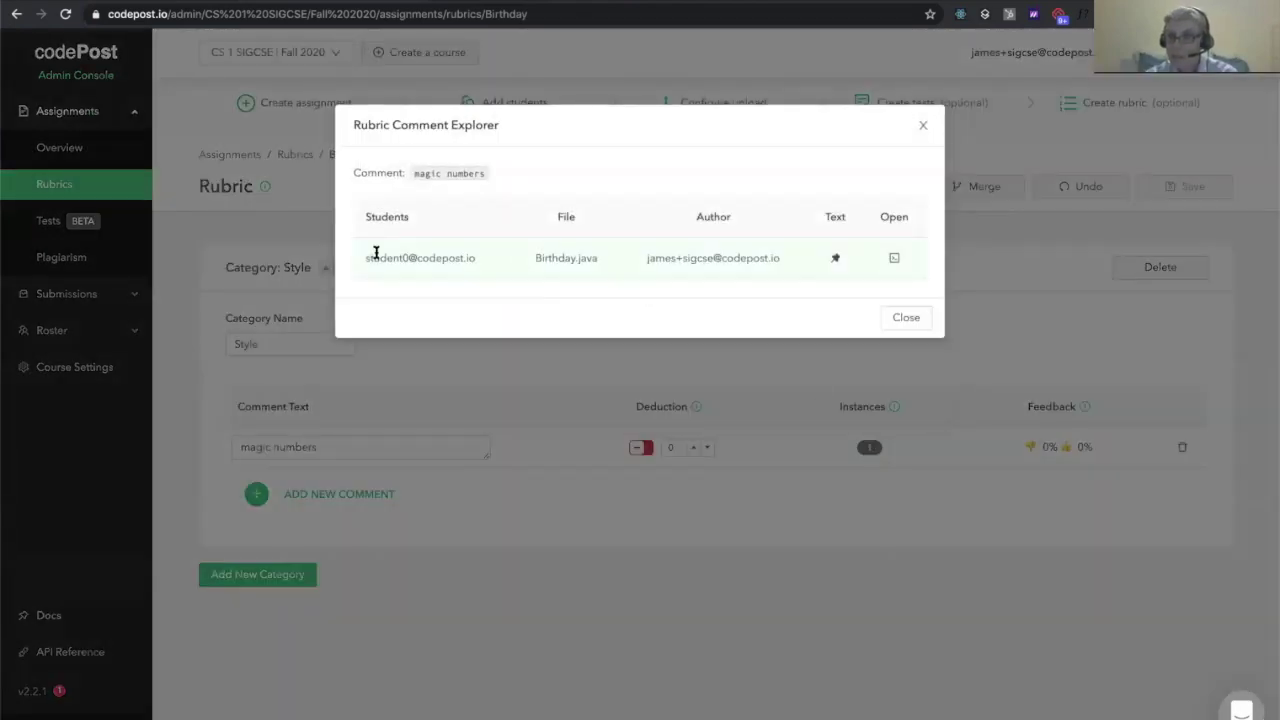
click(913, 322)
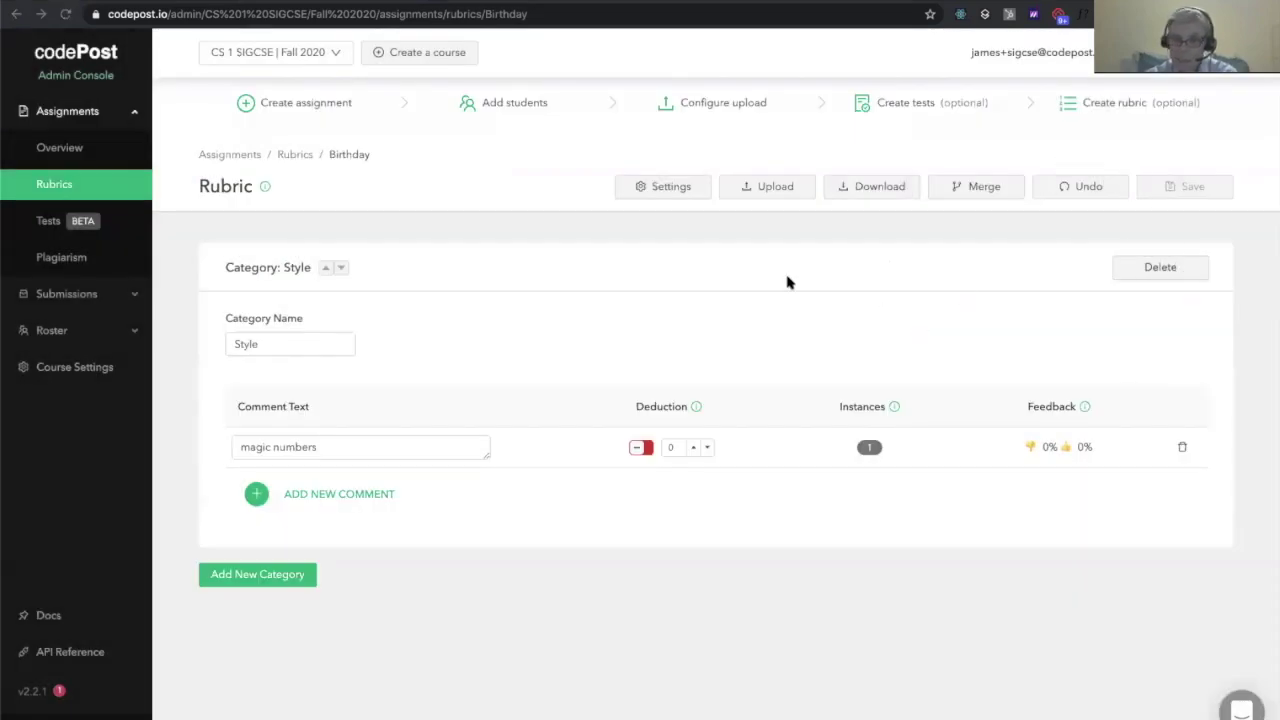
click(677, 189)
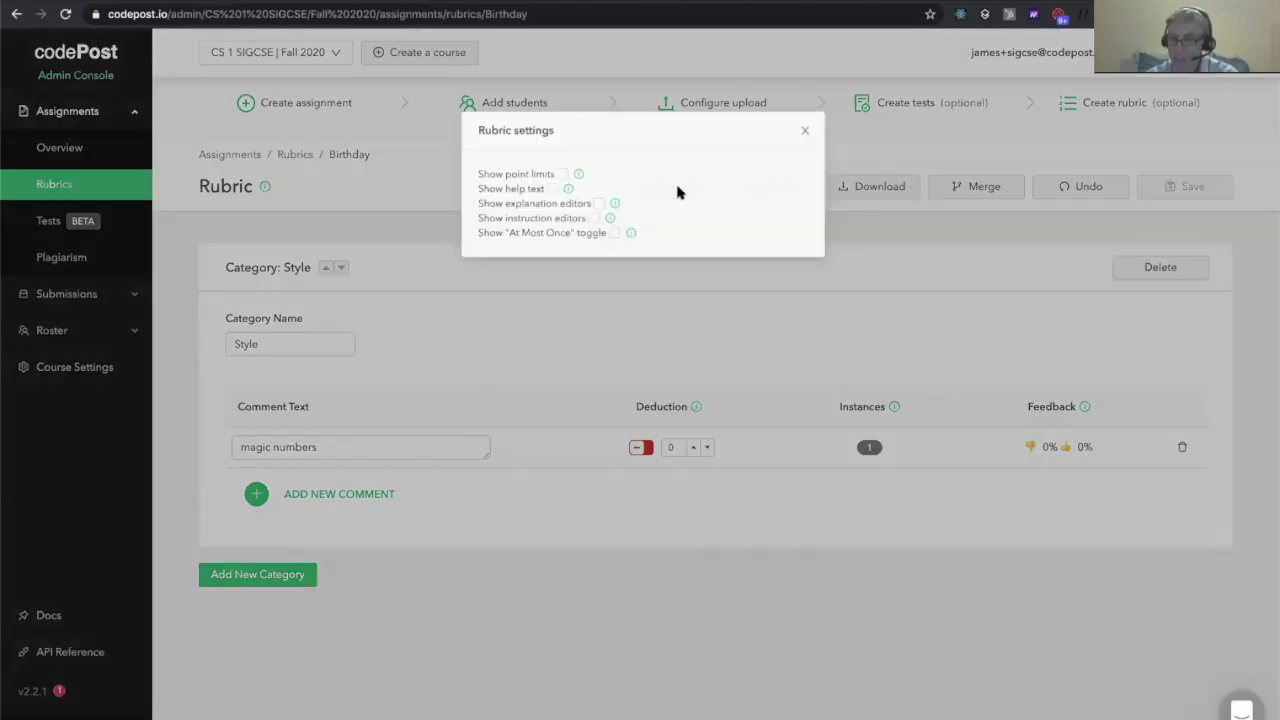
Enable explanation editors and give the 'magic numbers' comment the explanation 'This is an explanation'
click(591, 205)
click(817, 126)
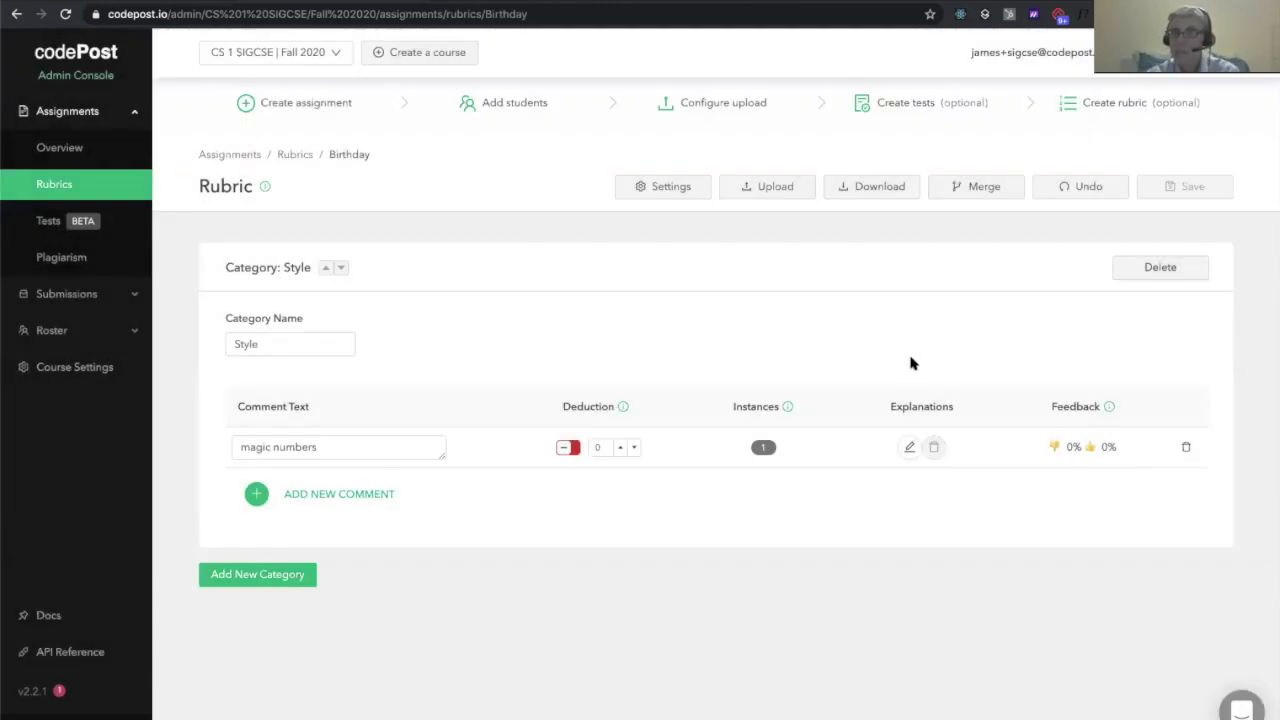
click(909, 447)
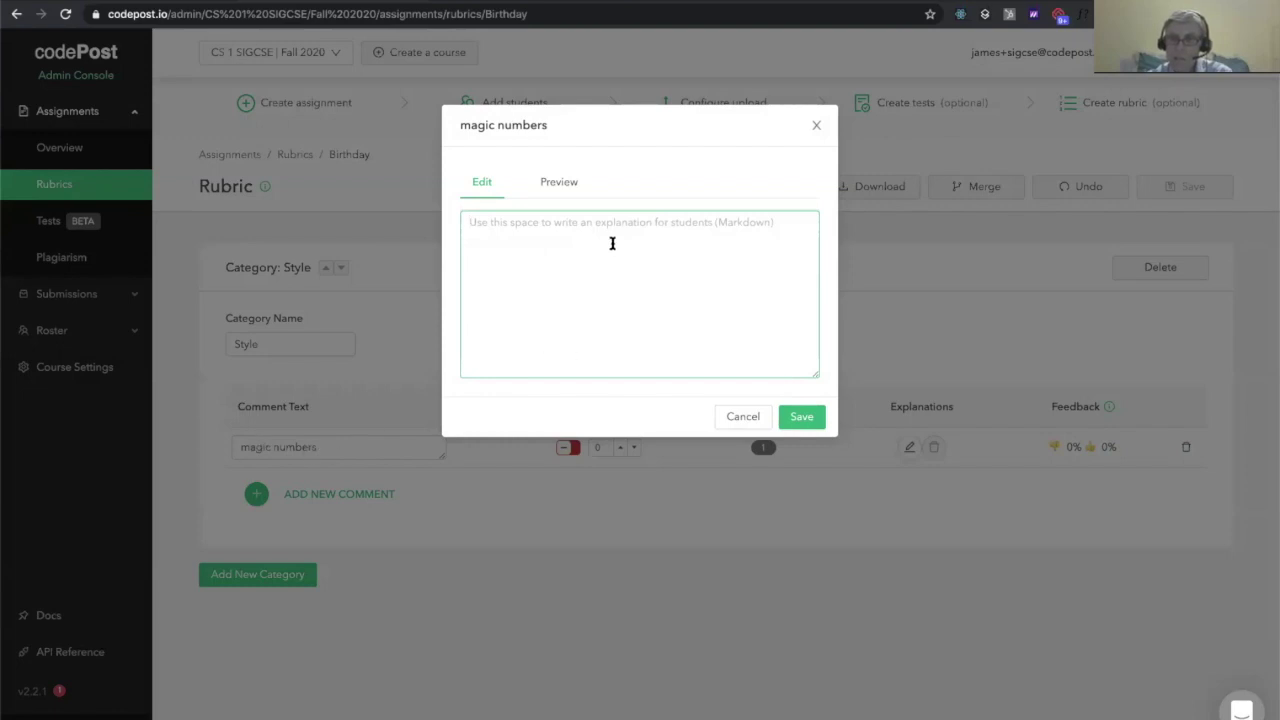
text(This is an exp)
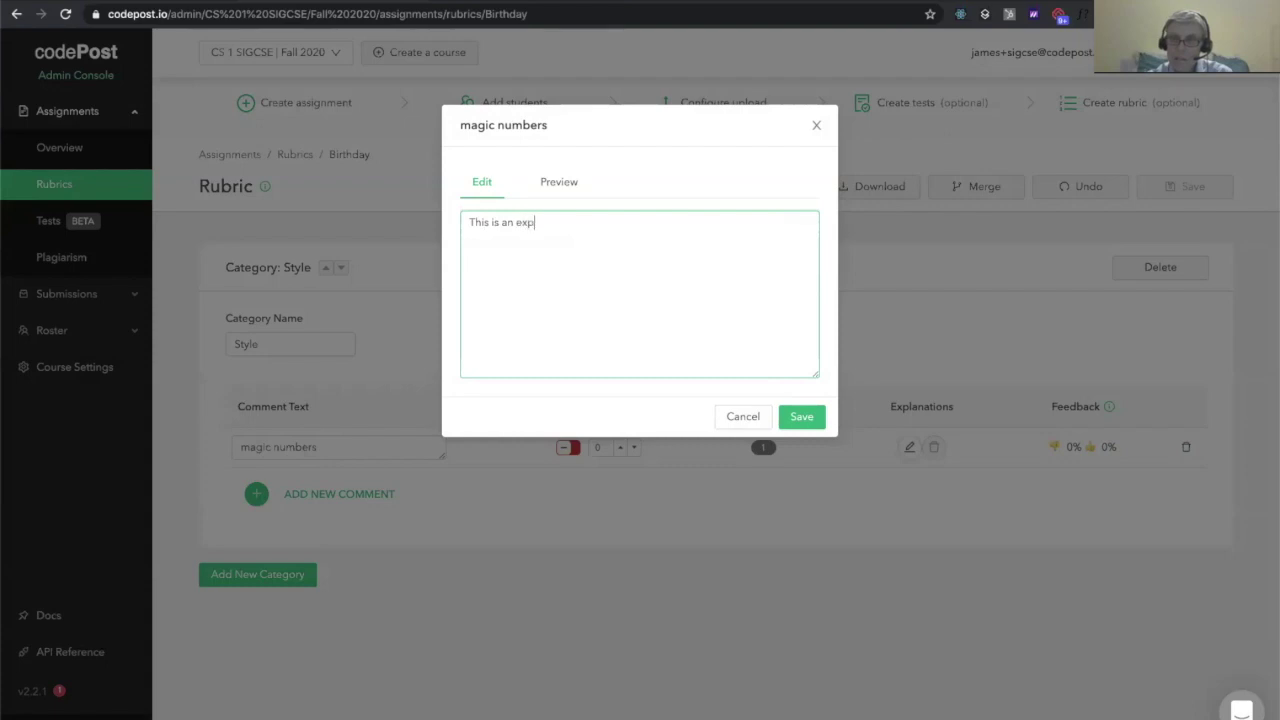
click(798, 414)
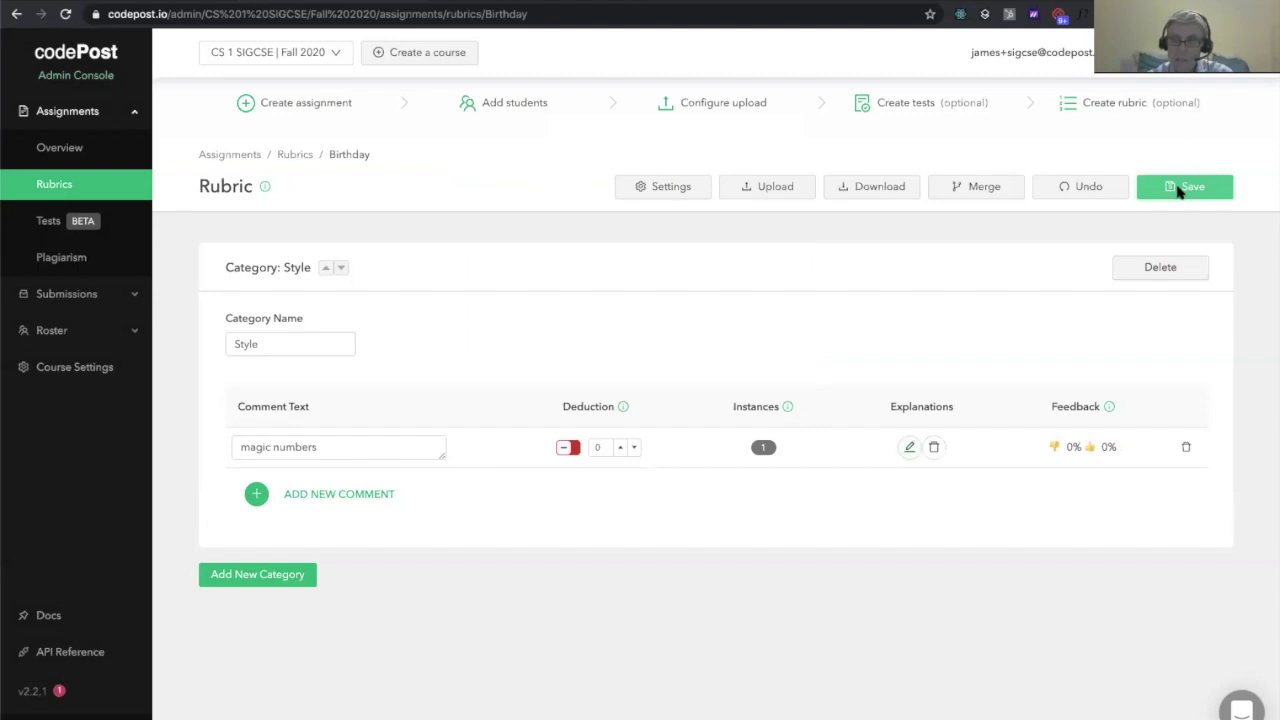
Save the rubric despite the warning and return to the Birthday submission
click(1180, 190)
click(777, 338)
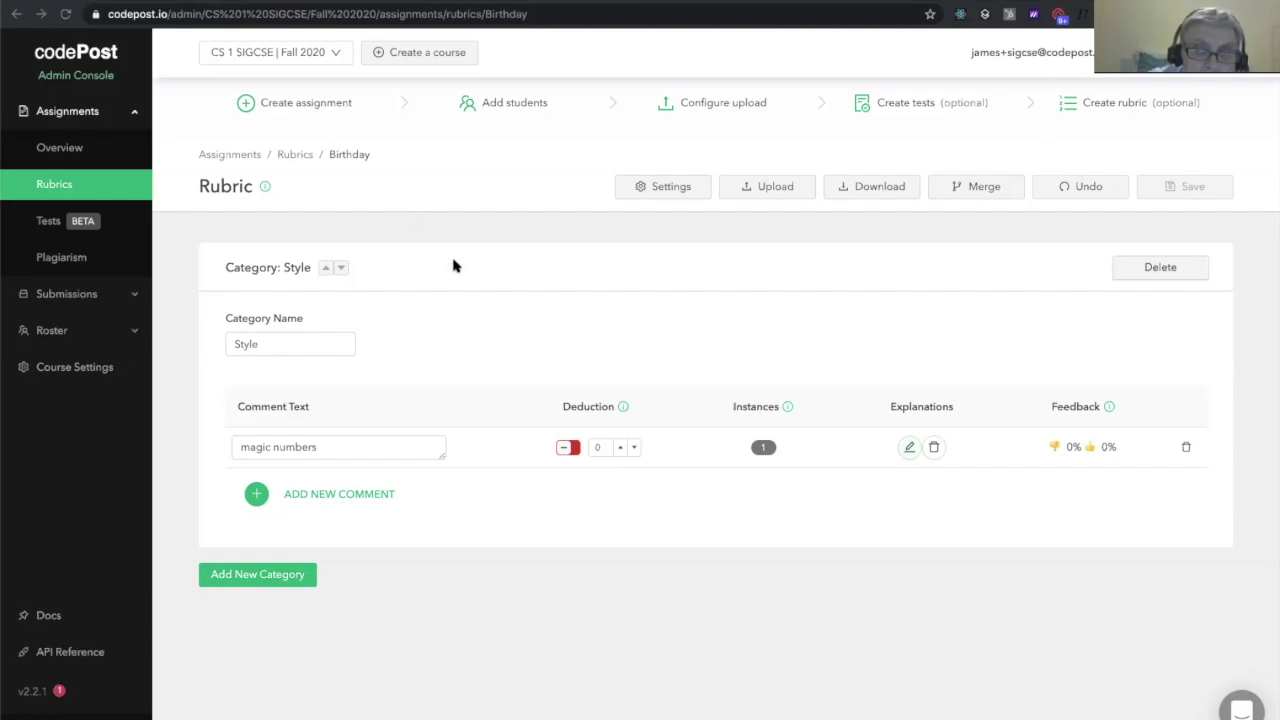
click(476, 4)
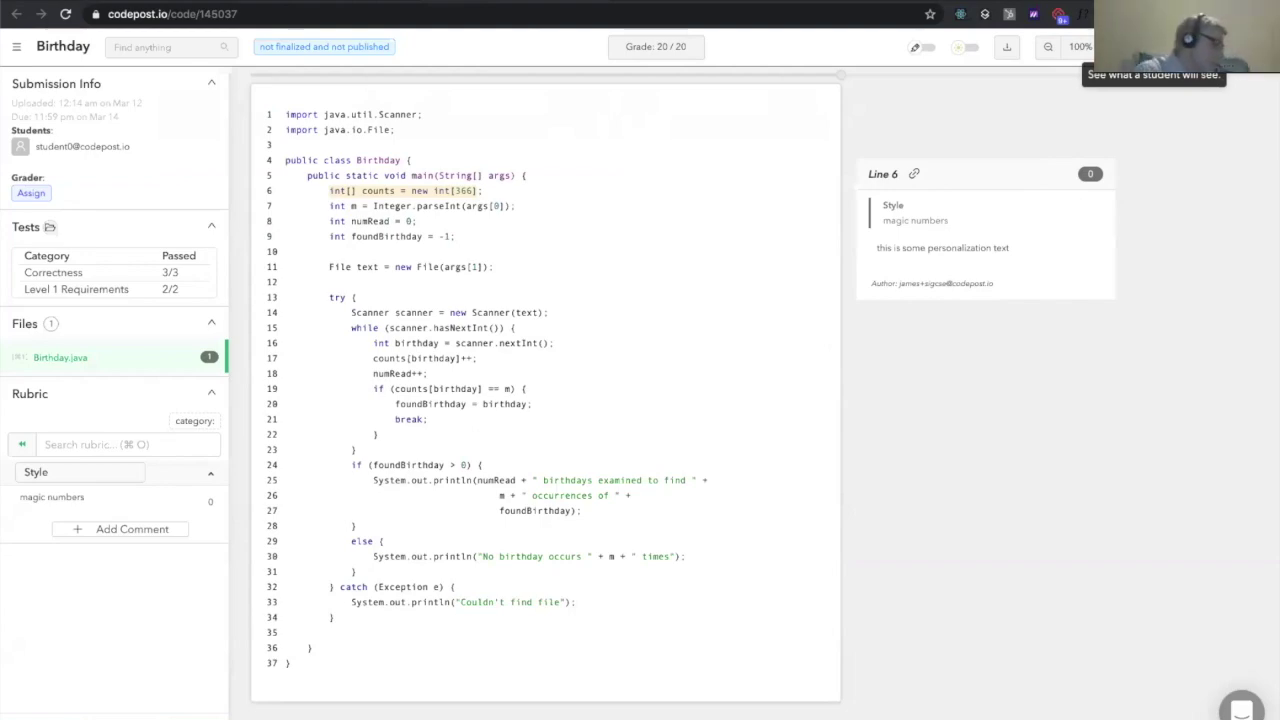
Preview the submission as a student and try rating line 6's comment unhelpful, then return to grader view
click(1152, 47)
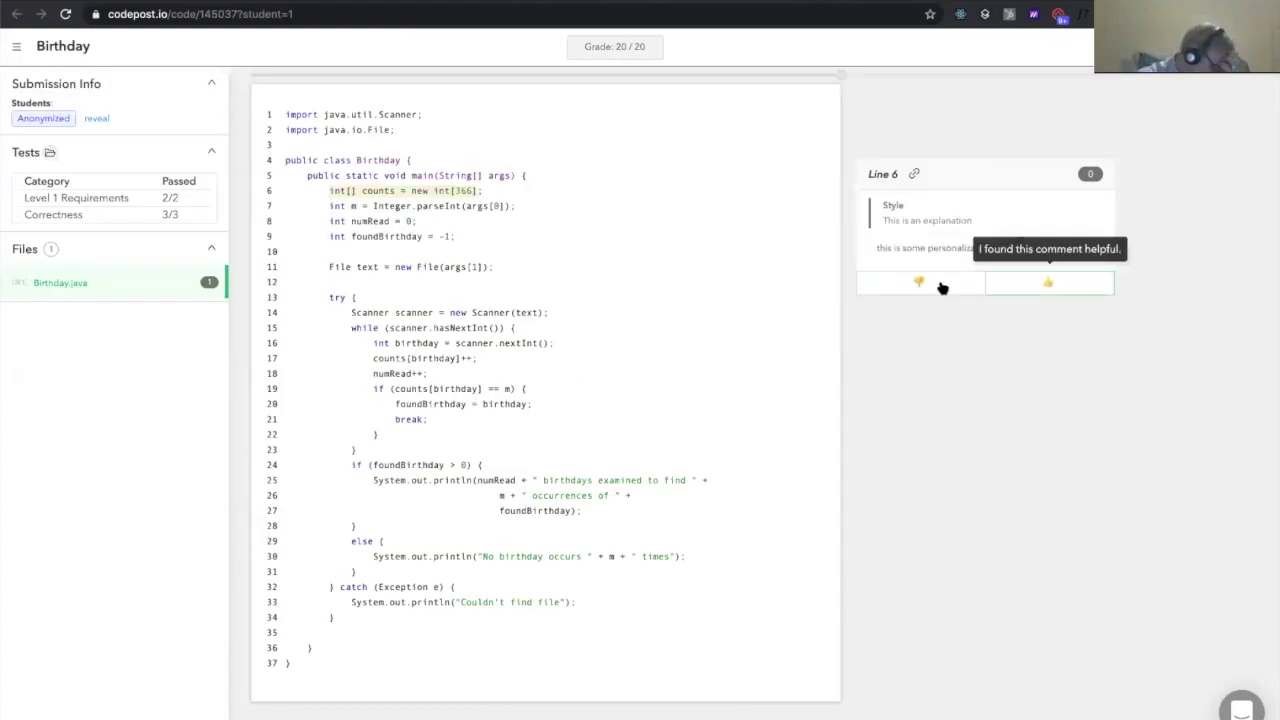
scroll(990, 287, up, 5)
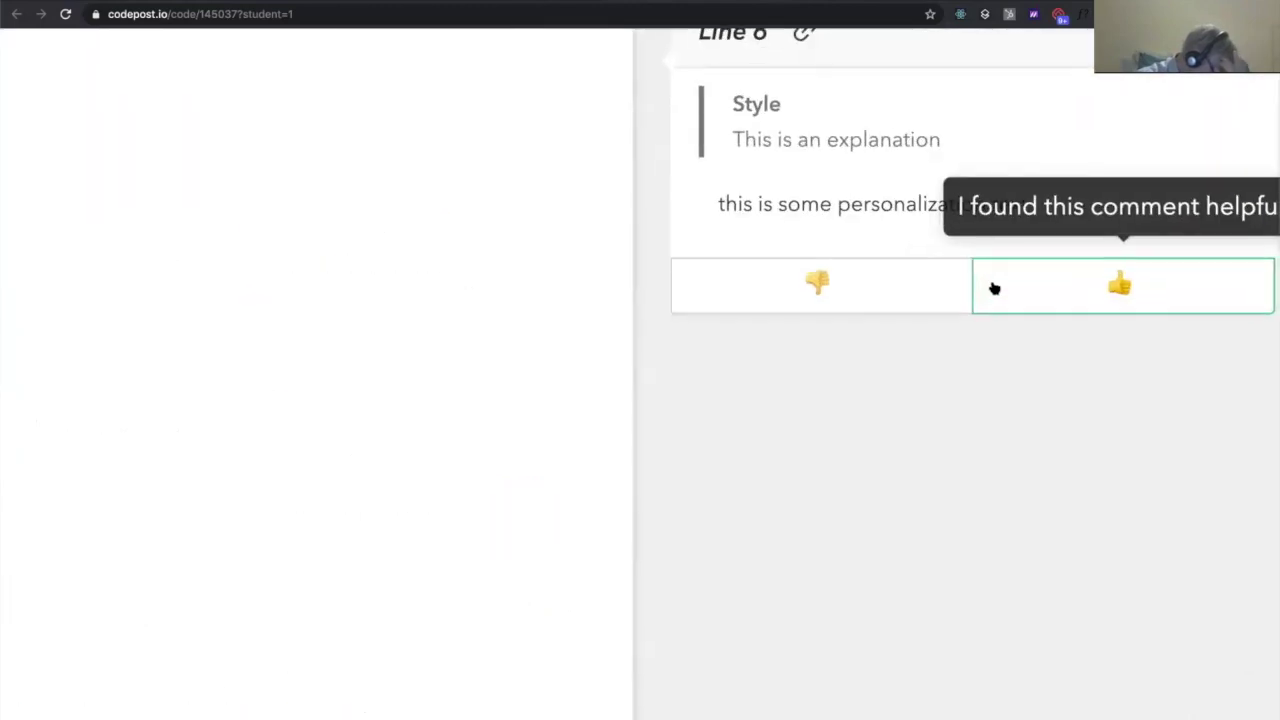
scroll(993, 288, down, 5)
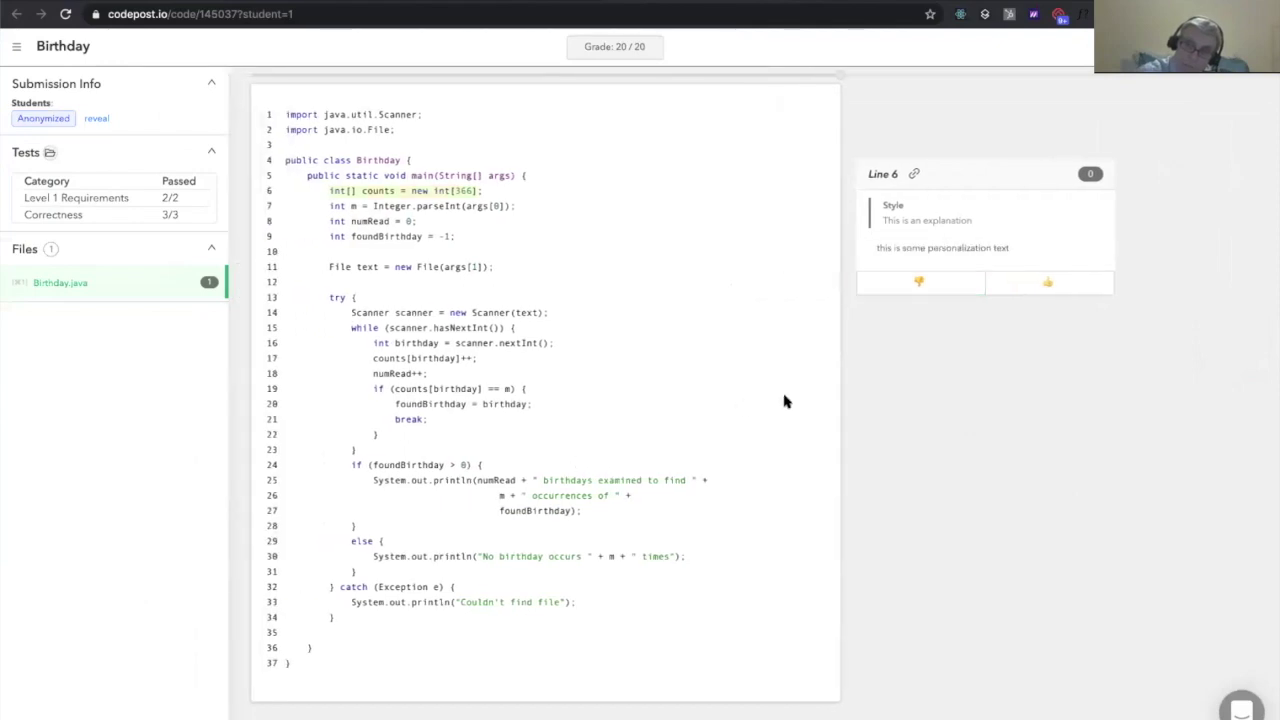
click(940, 291)
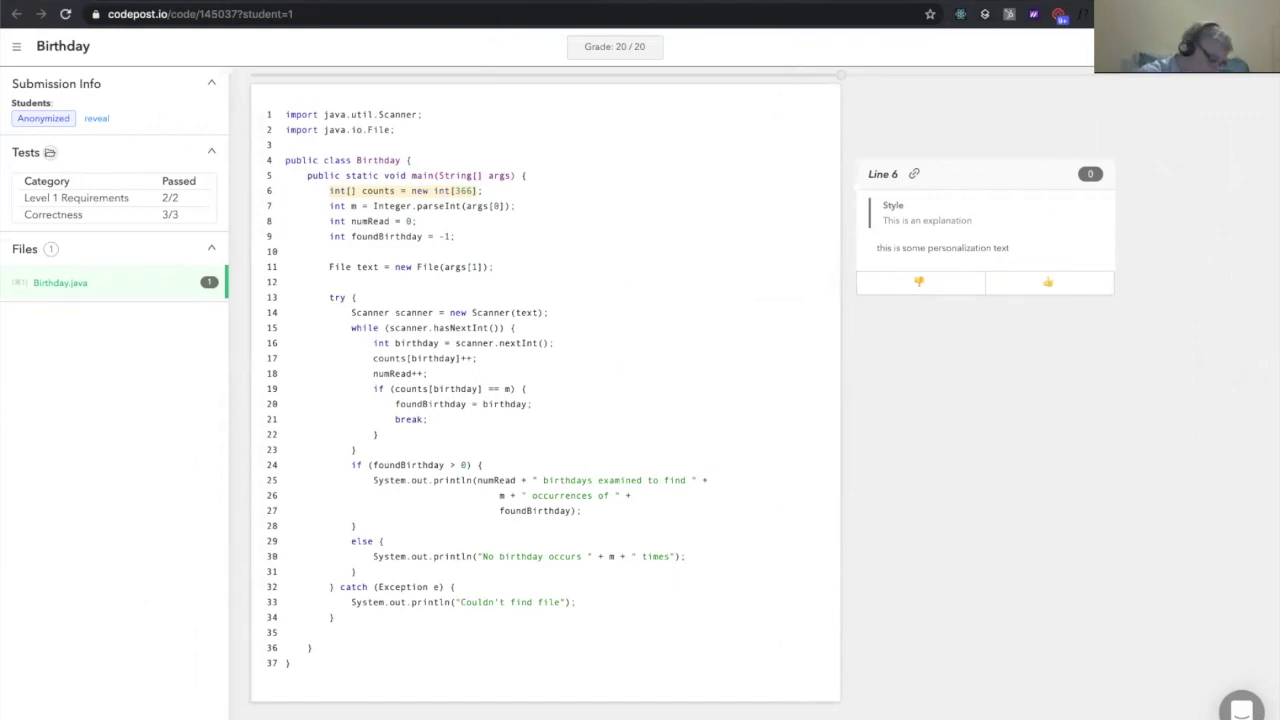
click(1150, 47)
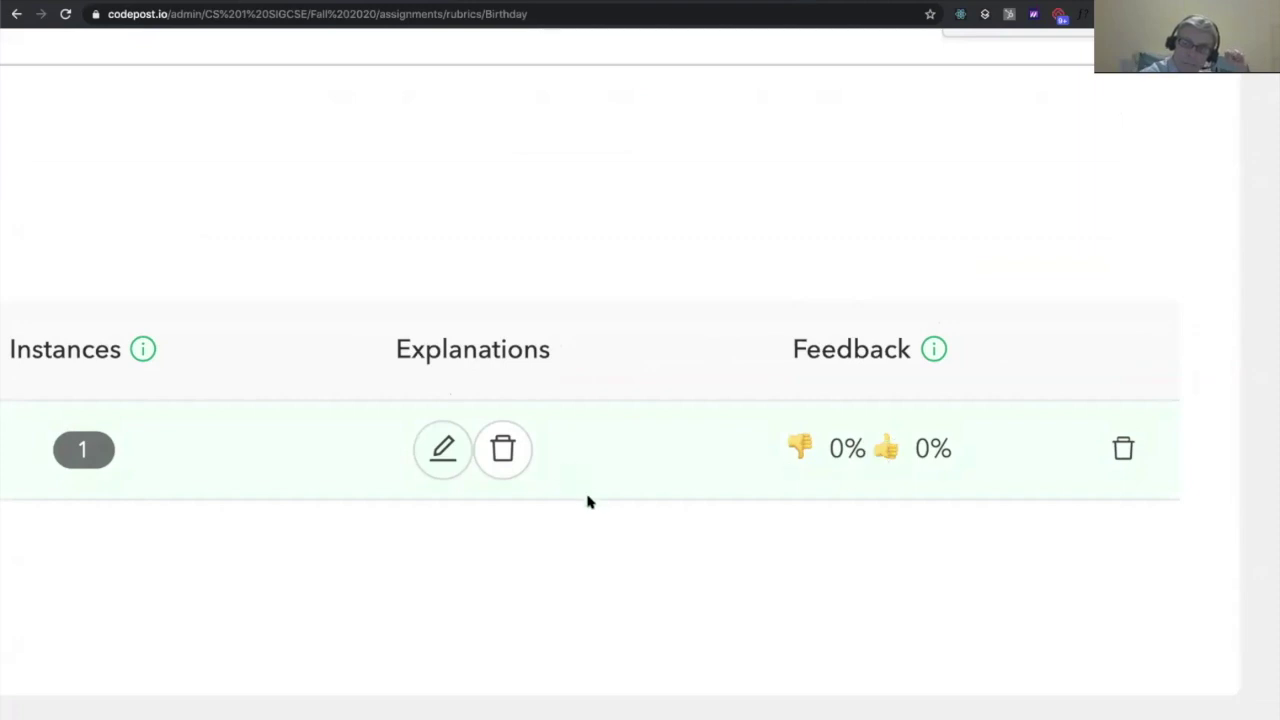
Reset the browser zoom to normal and open the Graders list under Roster
key(ctrl+0)
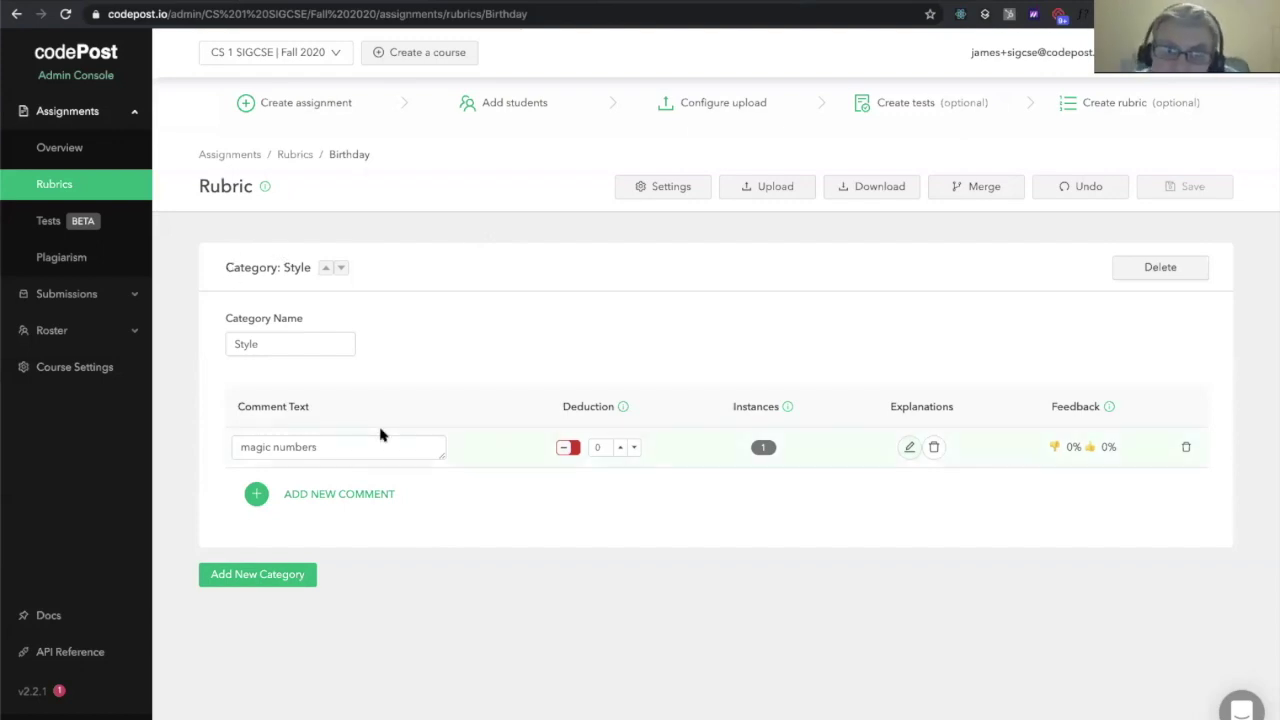
click(131, 330)
click(104, 400)
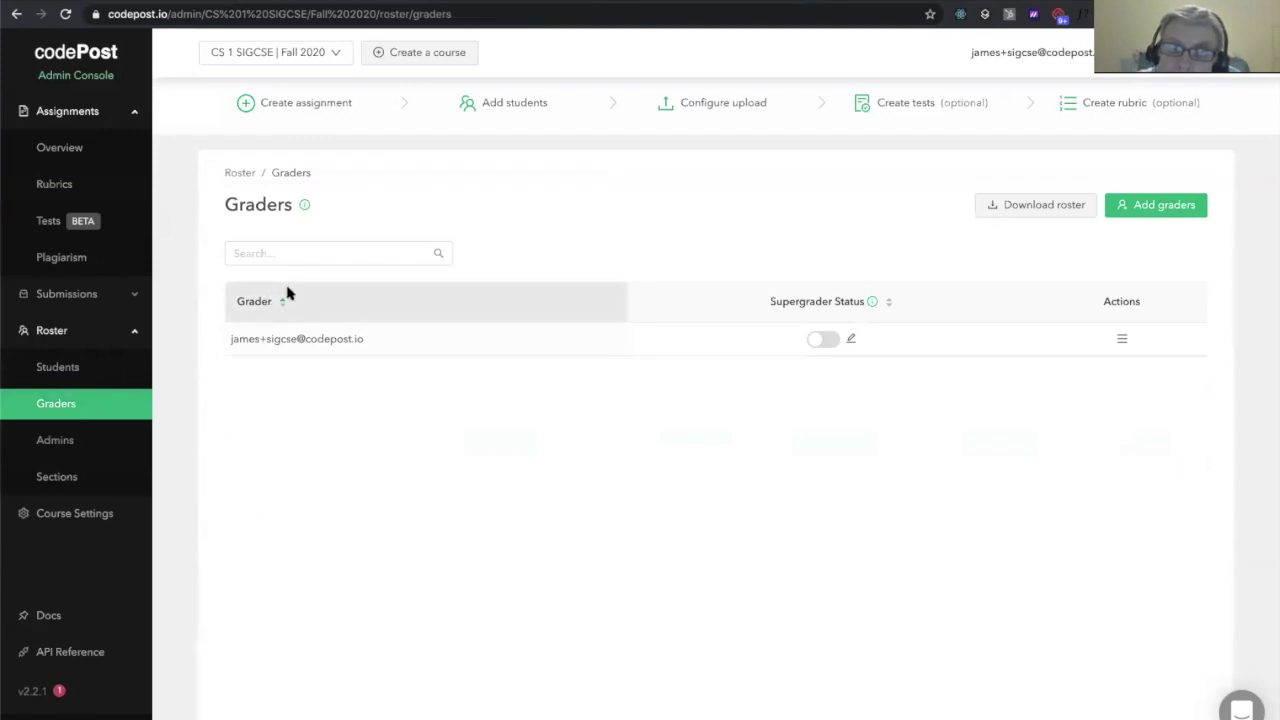
Add two graders to the roster by their e-mail addresses, then switch role to Grader
click(1134, 204)
click(600, 345)
key(Return)
key(Return)
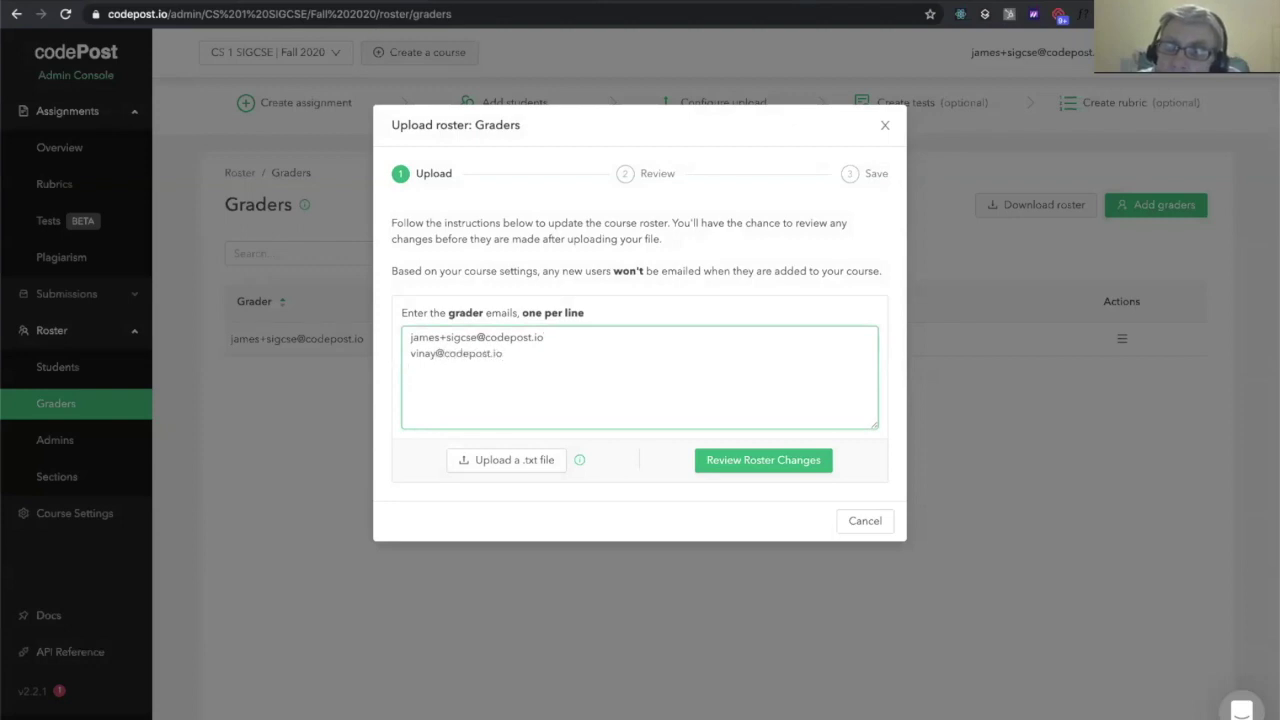
click(794, 460)
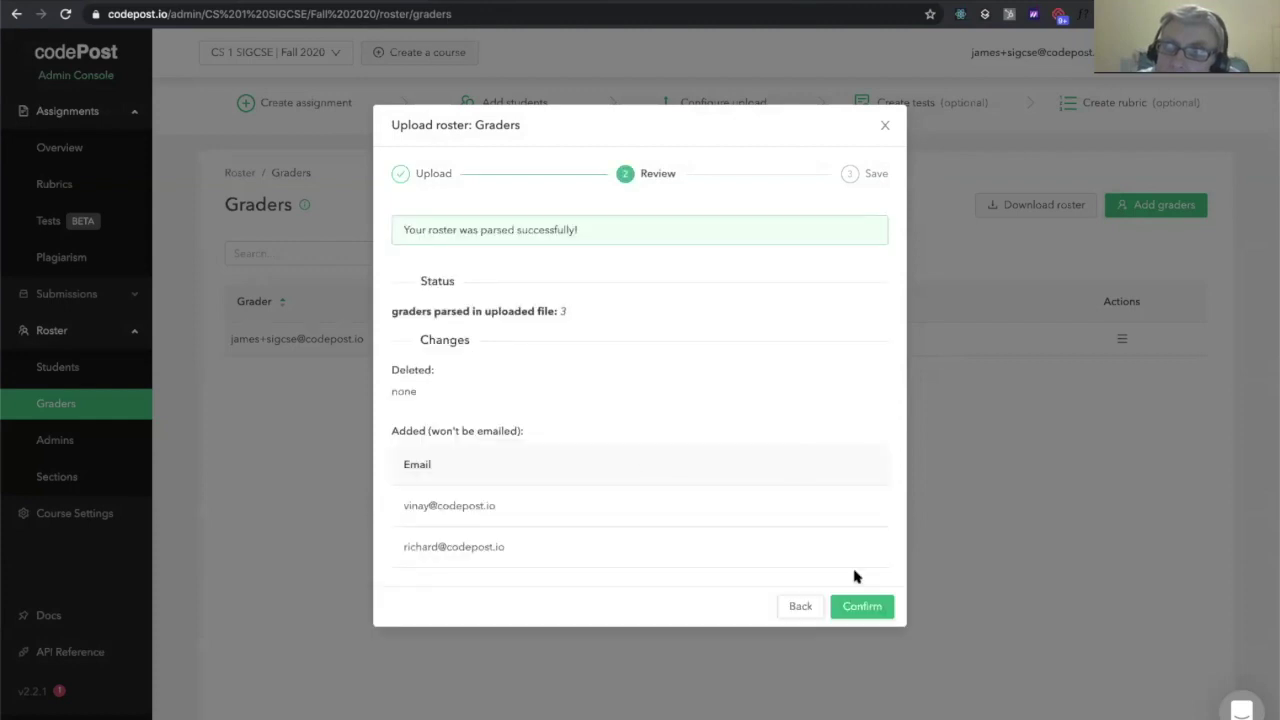
click(868, 607)
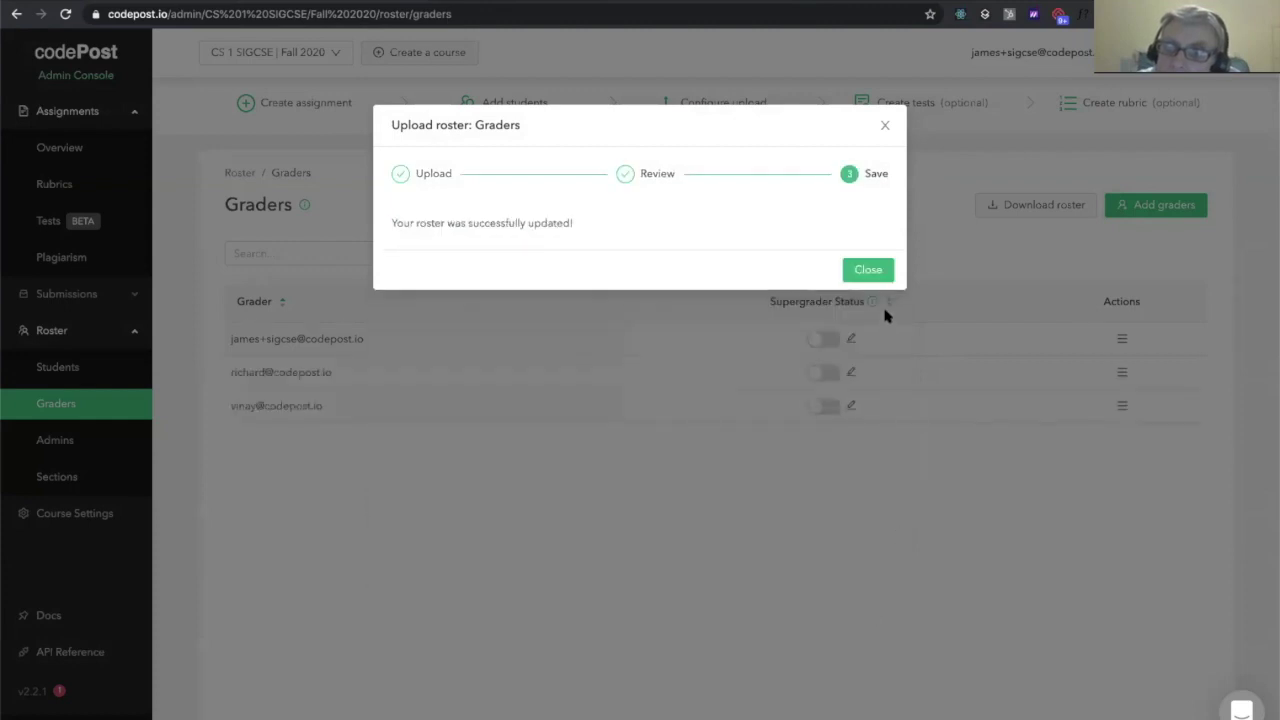
click(874, 273)
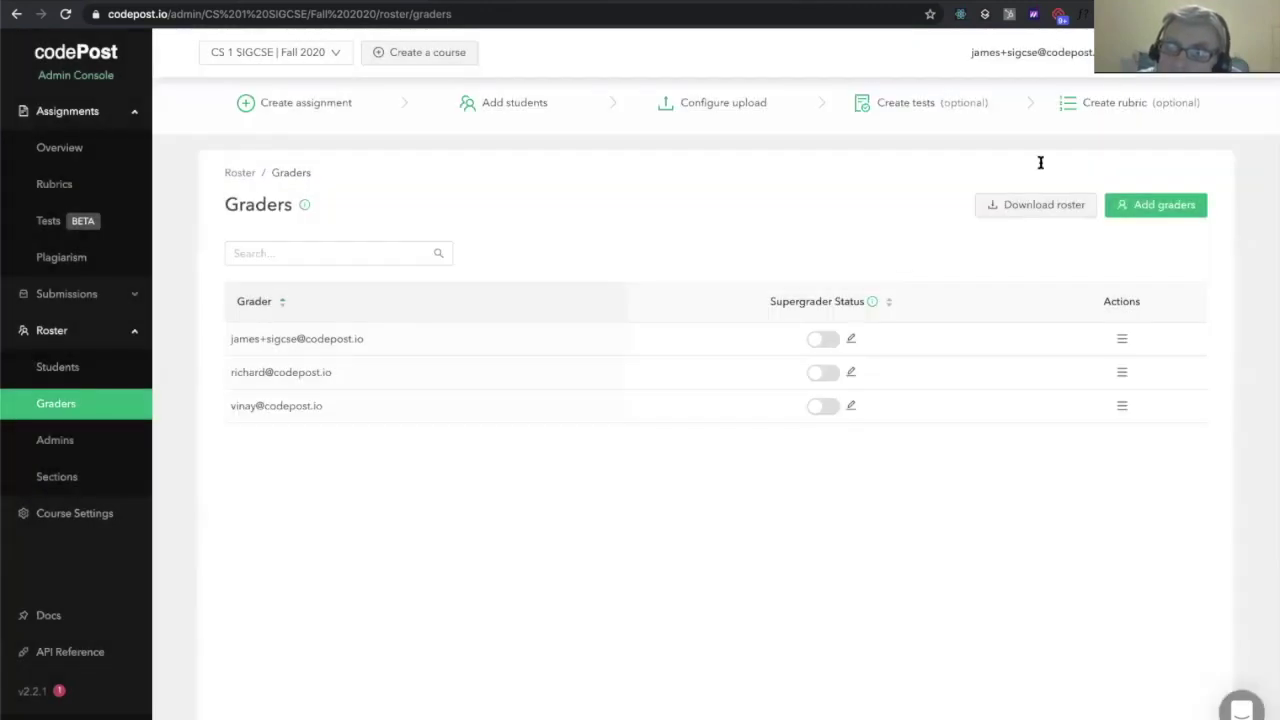
mouse_move(1110, 52)
click(1150, 100)
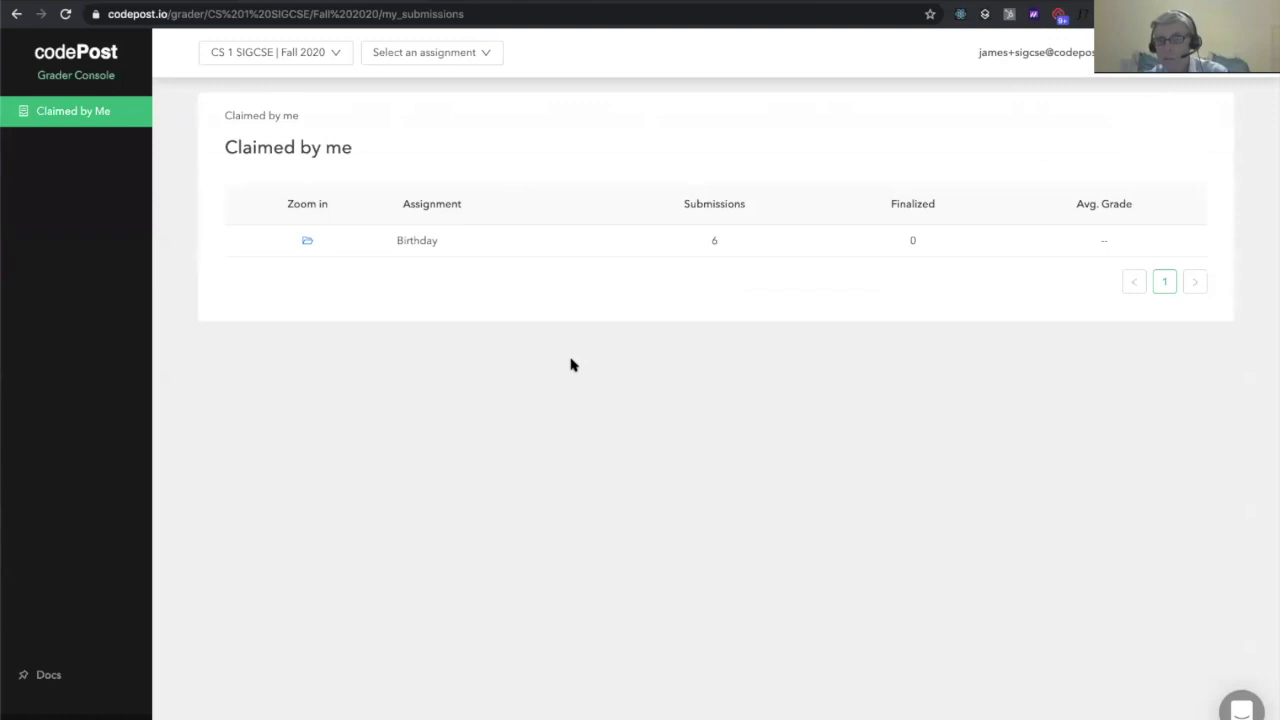
Claim a Birthday submission, view its code, then go back to the Claimed by Me list
click(304, 243)
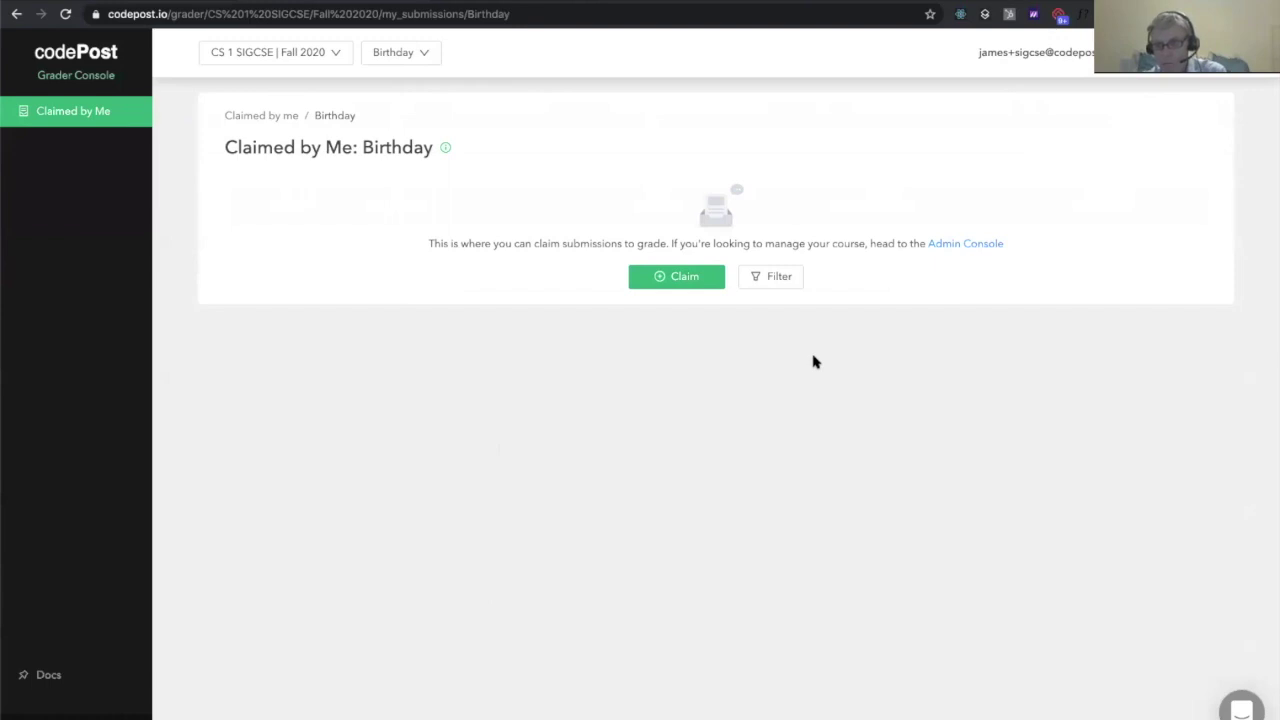
click(686, 276)
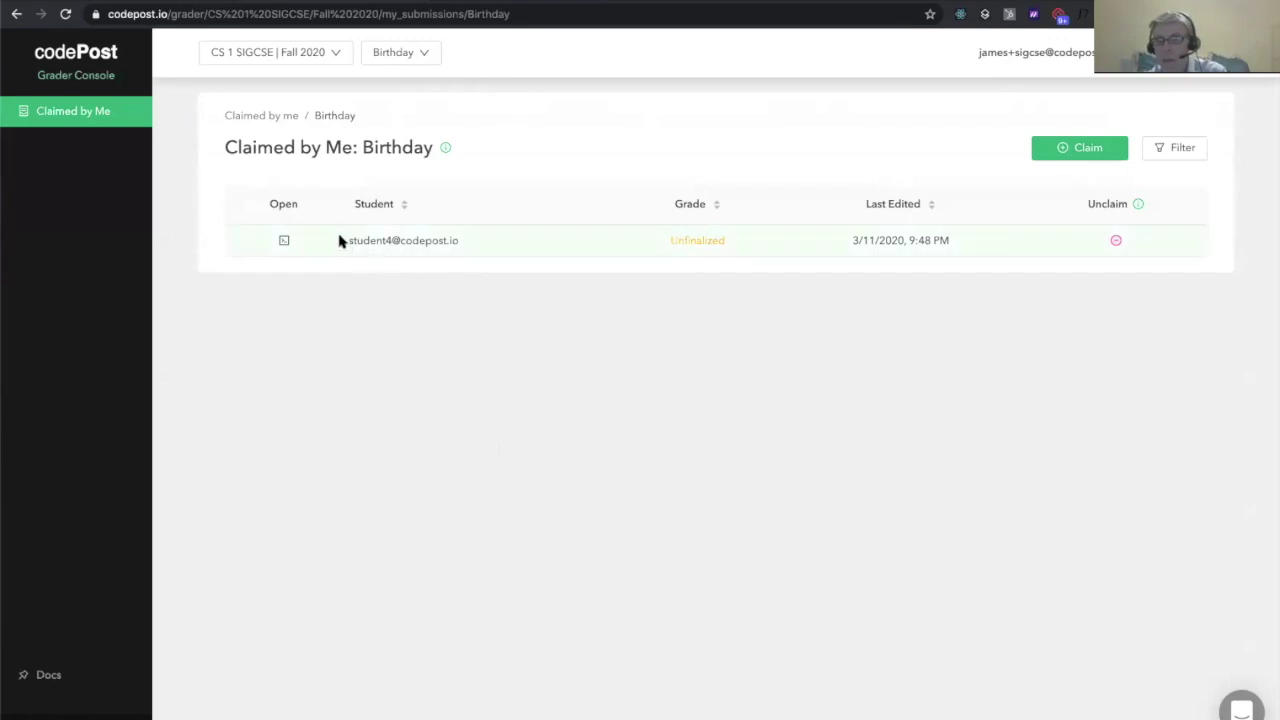
click(285, 240)
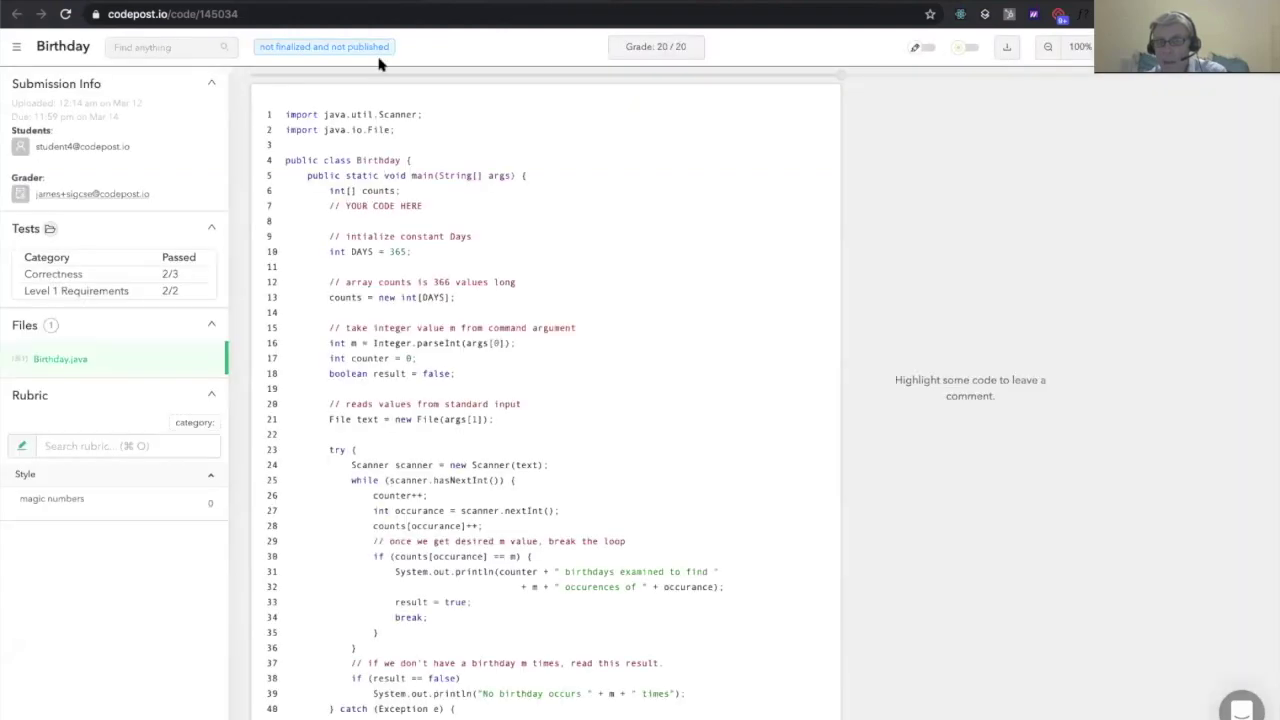
key(alt+Left)
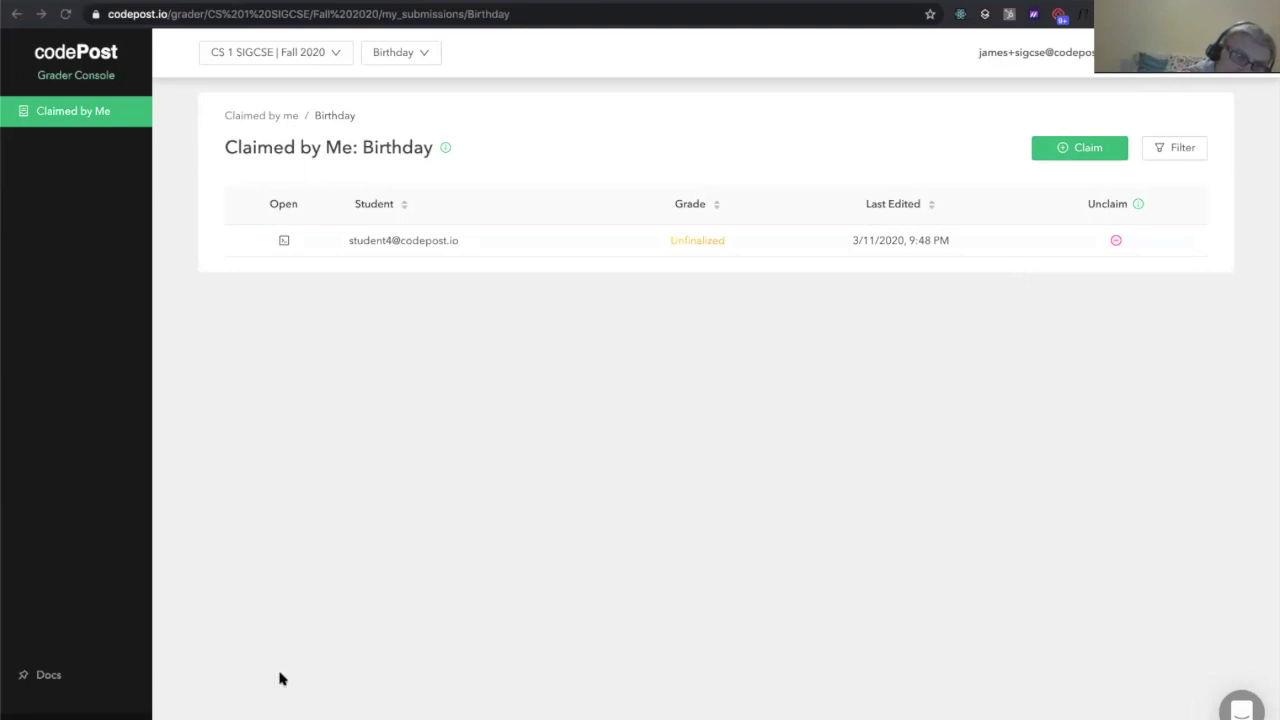
click(506, 106)
Reopen the claimed submission to view Birthday.java beside the Linux terminal
click(491, 4)
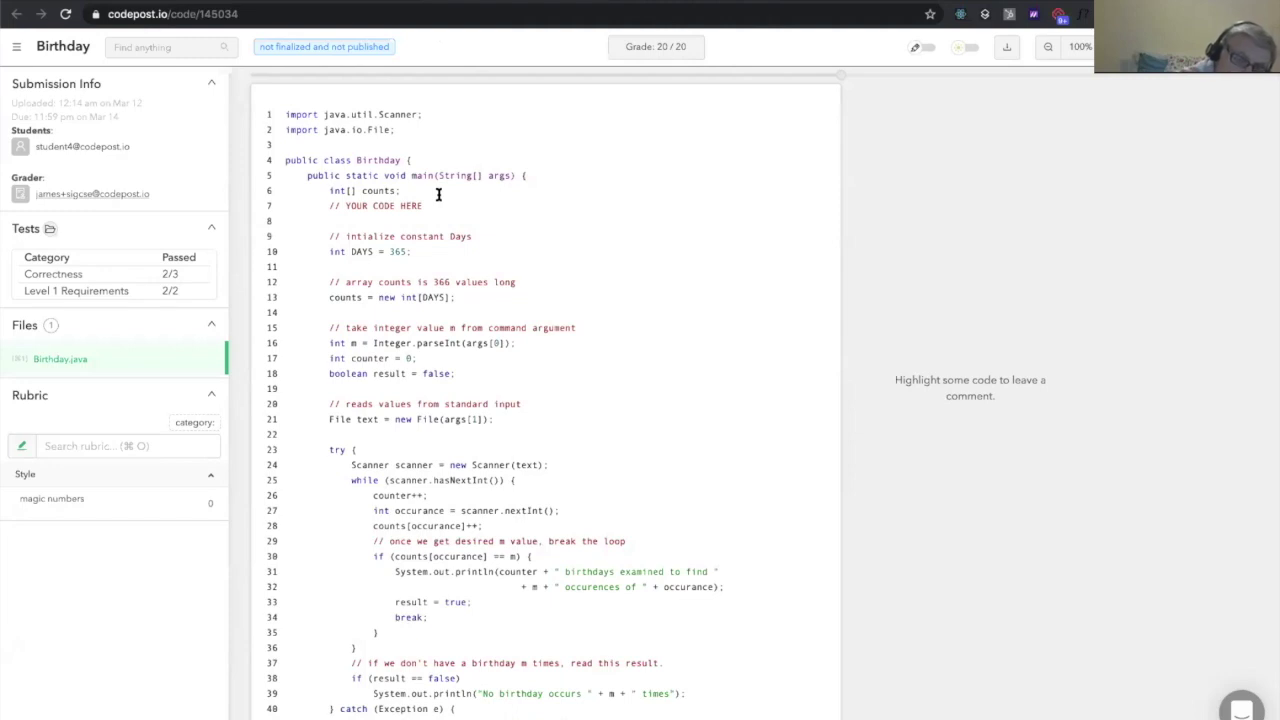
scroll(438, 194, down, 1)
scroll(438, 194, down, 3)
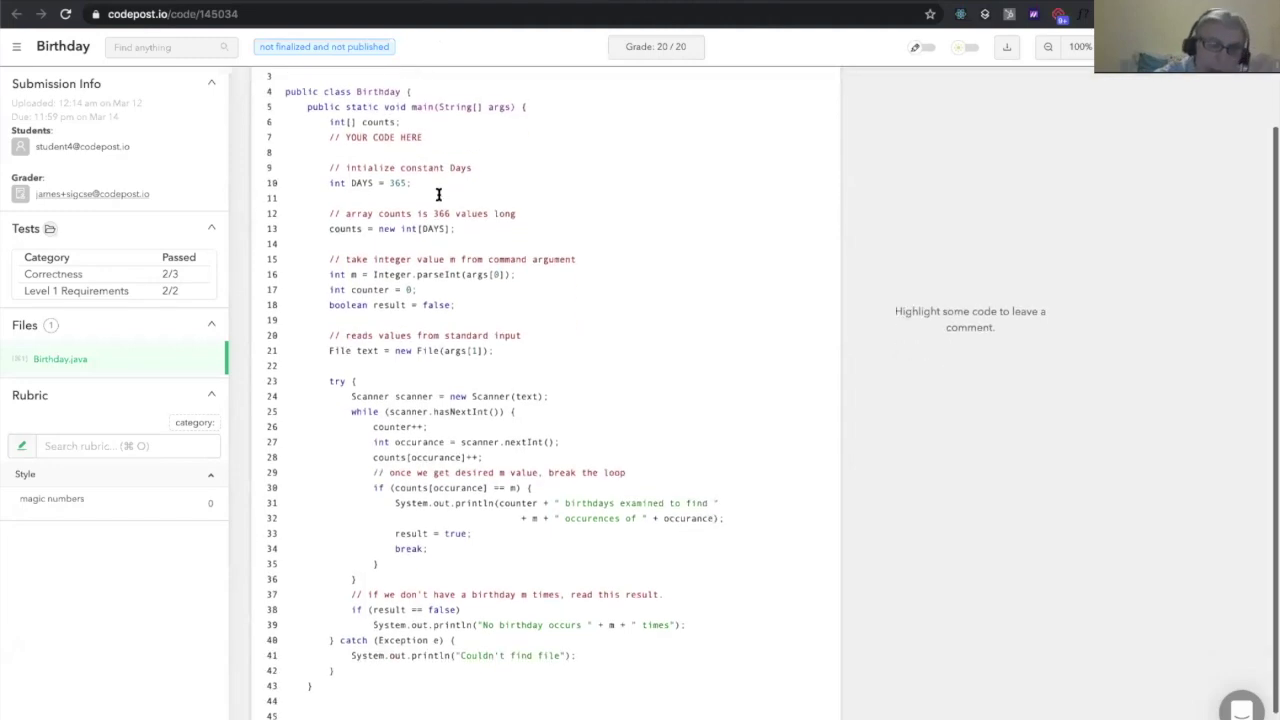
scroll(438, 194, up, 3)
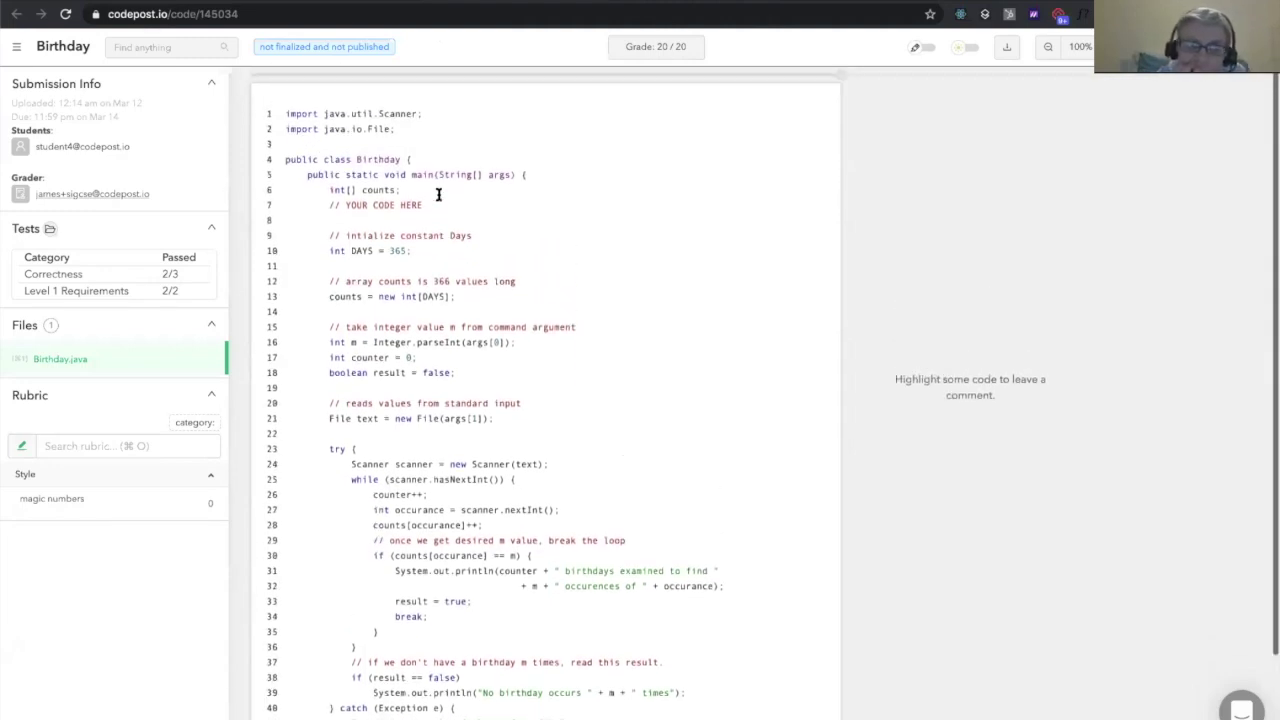
scroll(438, 196, down, 1)
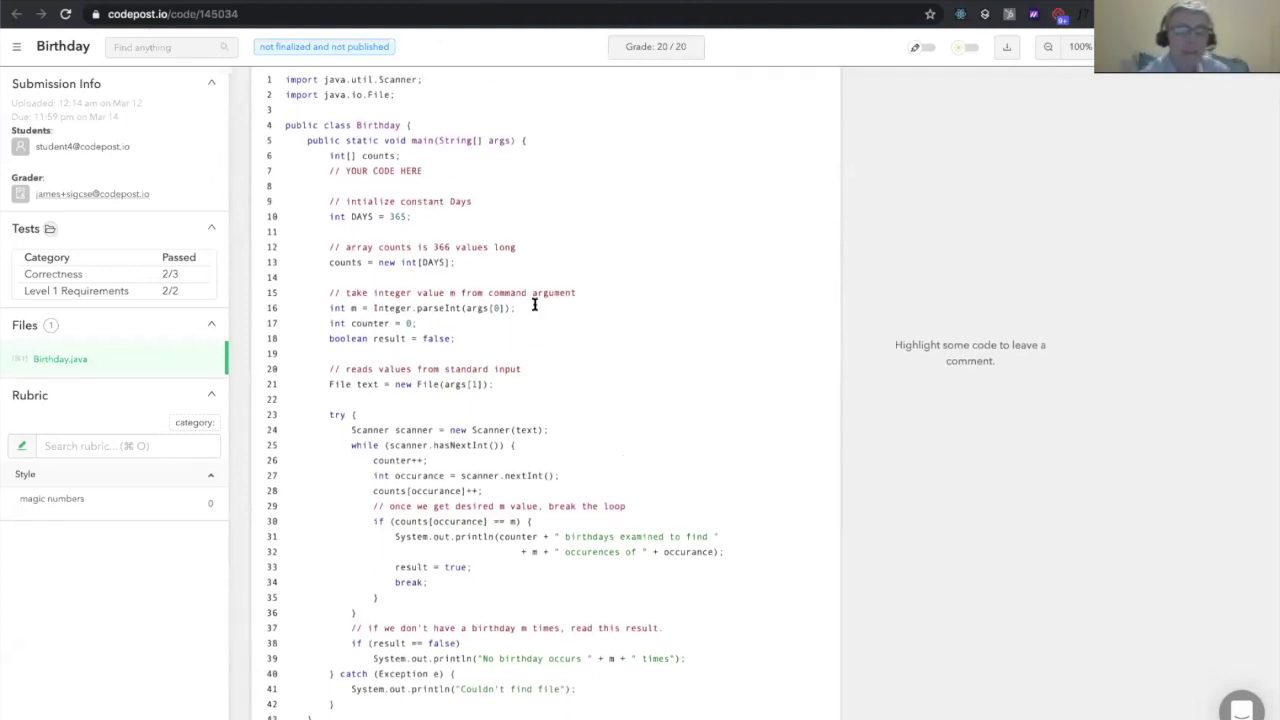
scroll(531, 300, up, 1)
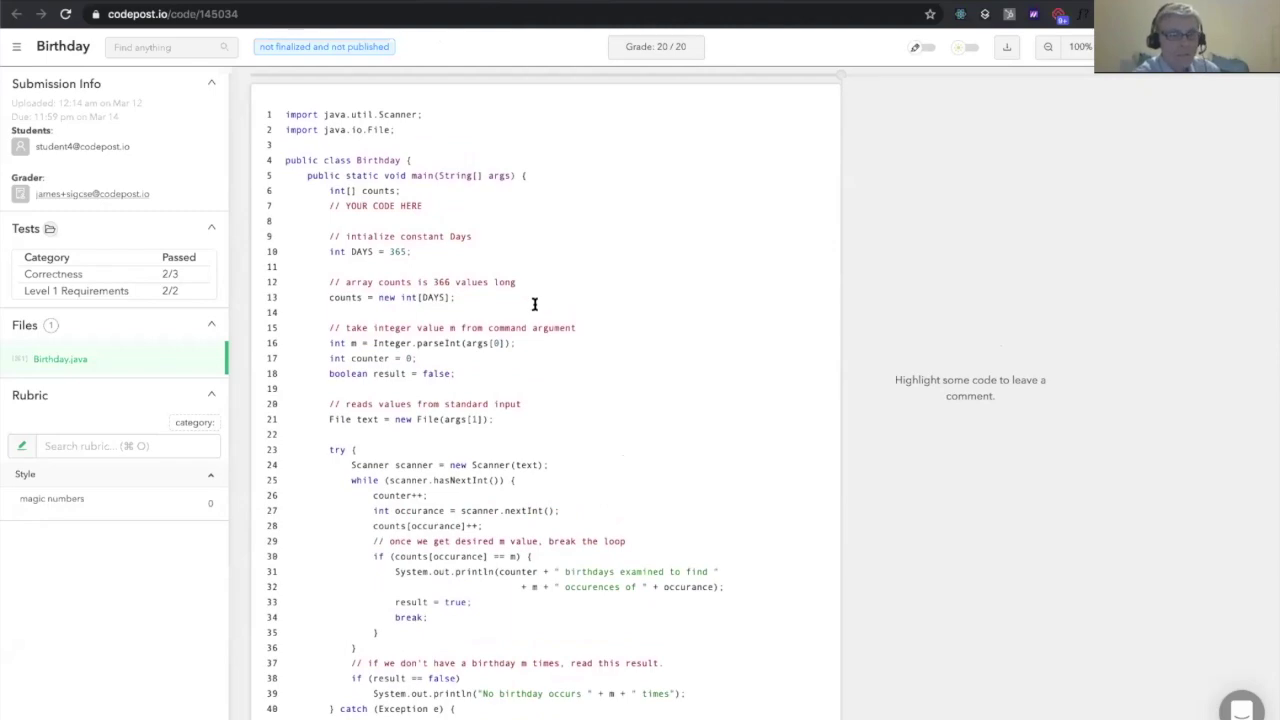
Search 'edit' in the Cmd+K Foobar palette and run Edit code
key(super+k)
text(edit)
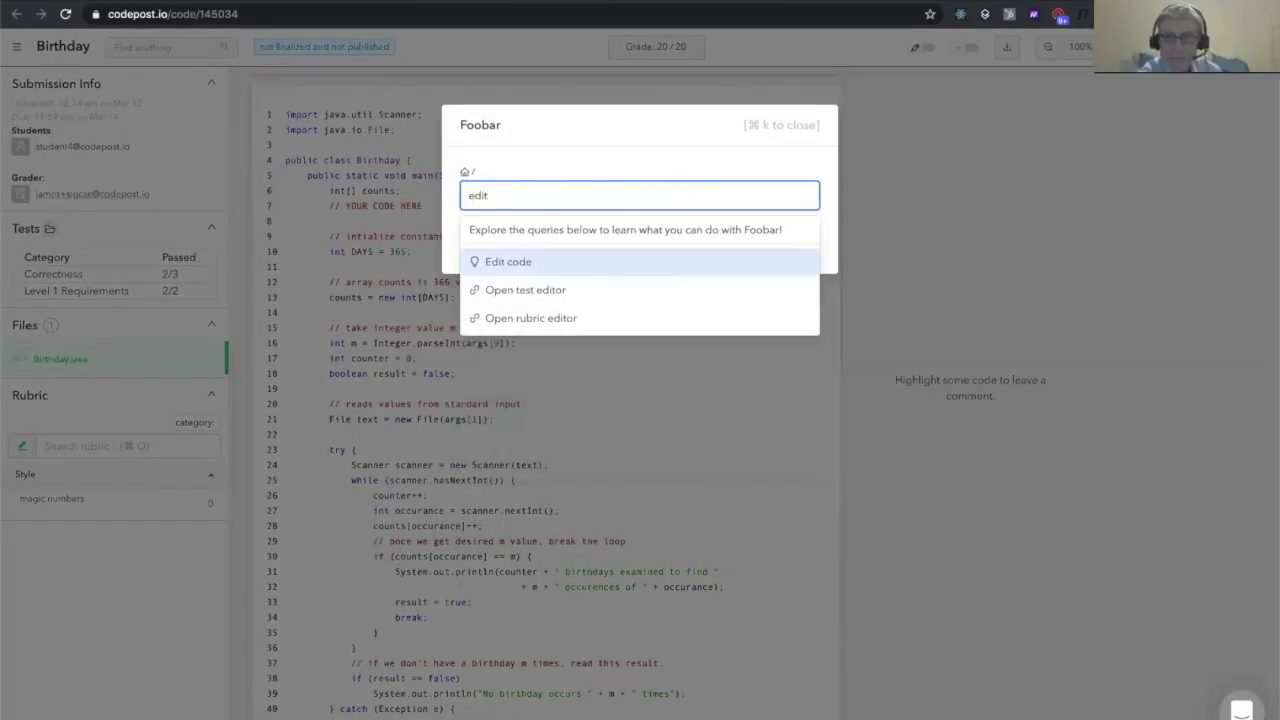
key(Return)
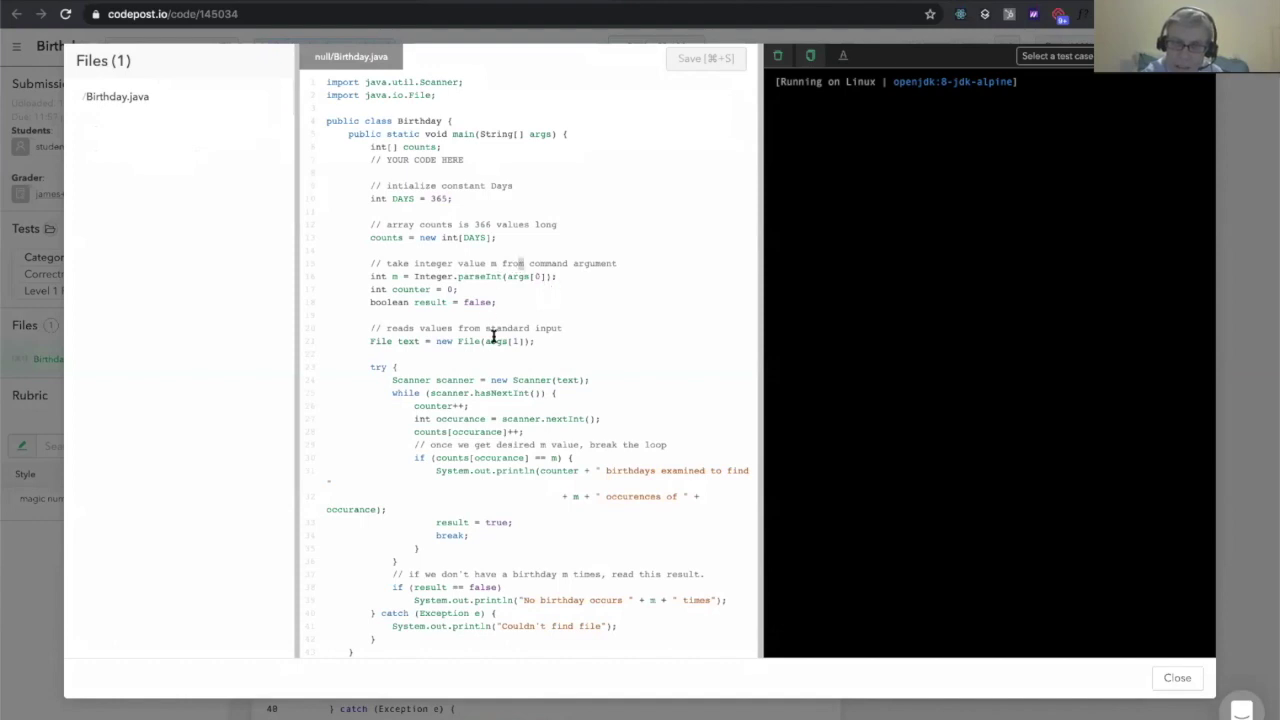
Change DAYS from 365 to 366 on line 10 of Birthday.java, save, and close the editor
scroll(493, 336, down, 1)
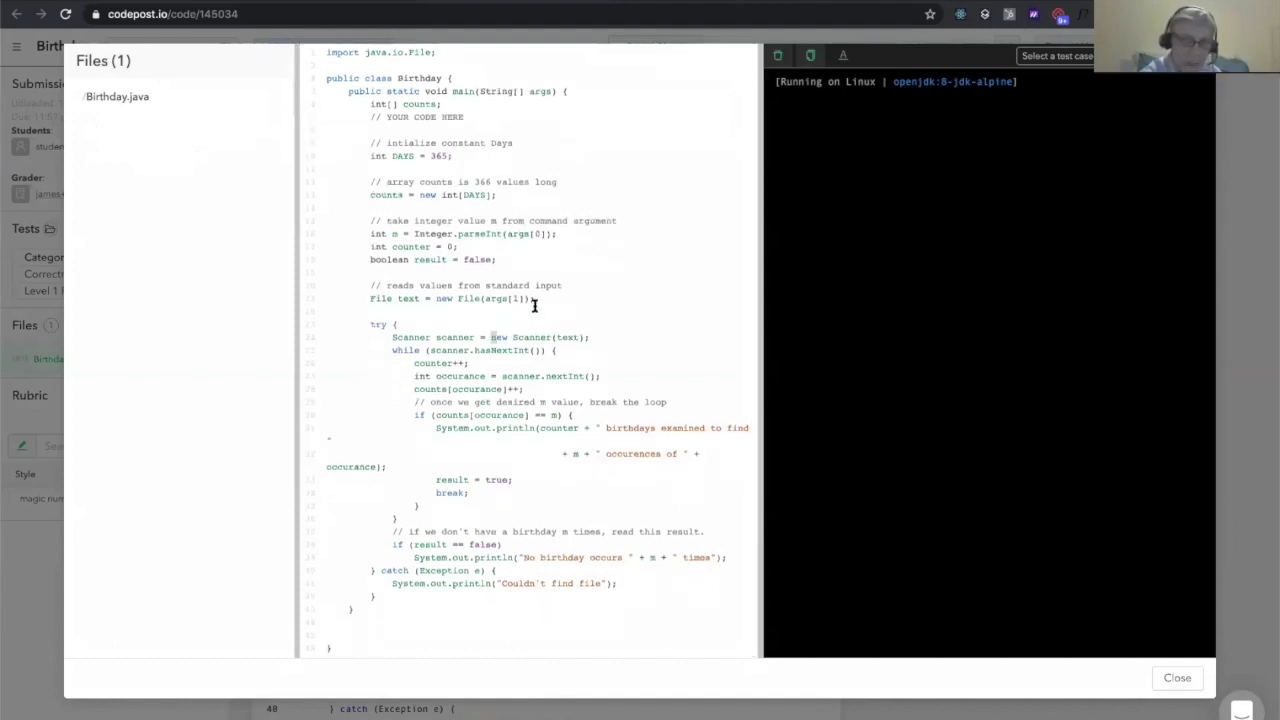
scroll(532, 306, up, 1)
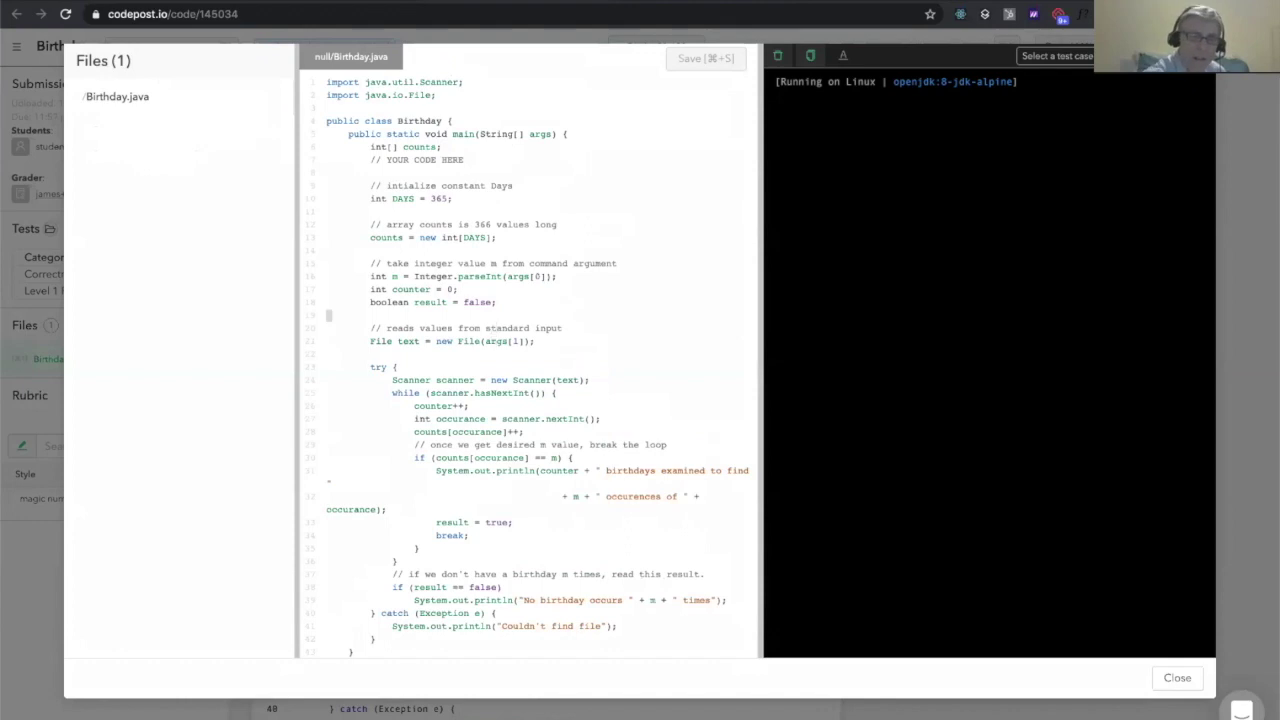
click(449, 198)
key(BackSpace)
key(BackSpace)
text(6;)
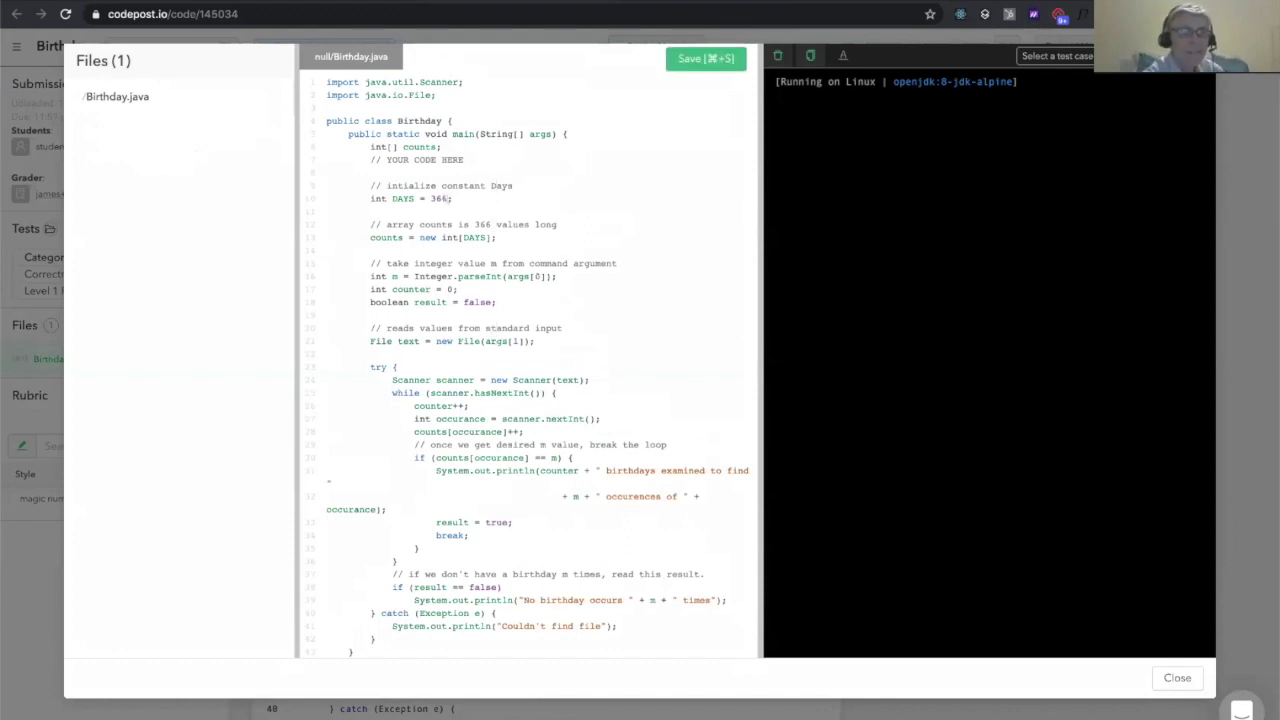
click(688, 60)
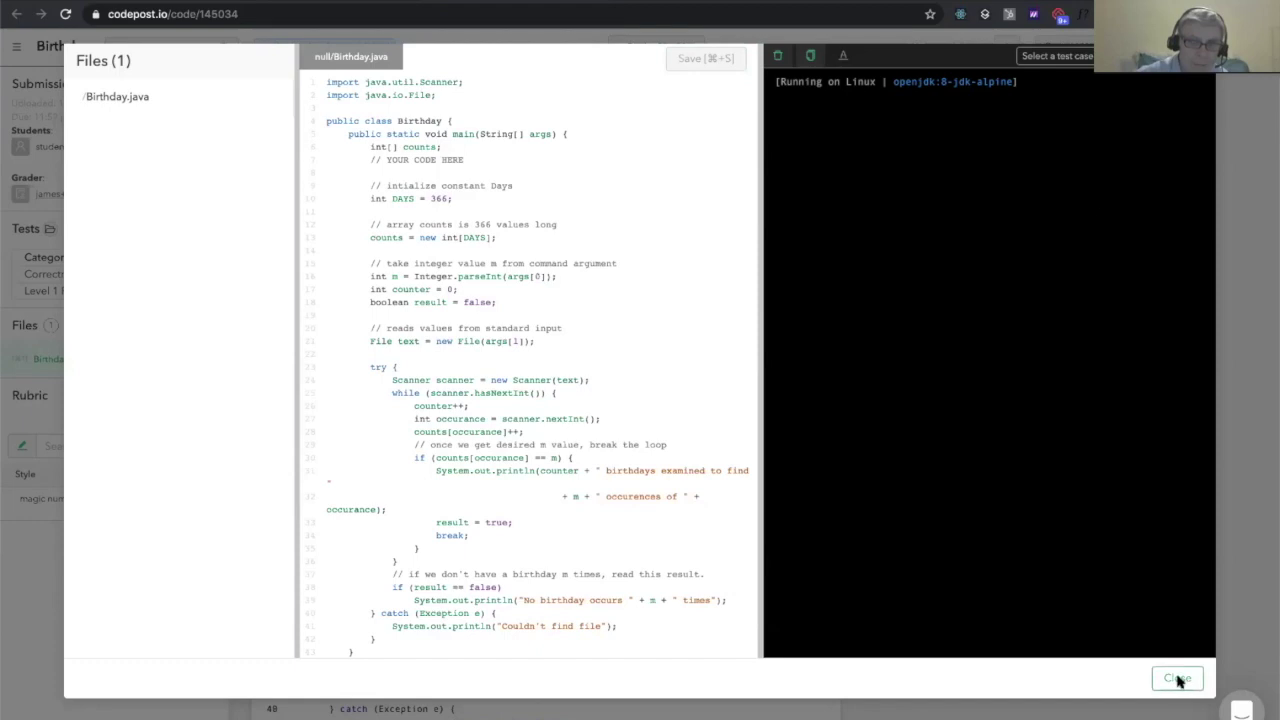
click(1178, 680)
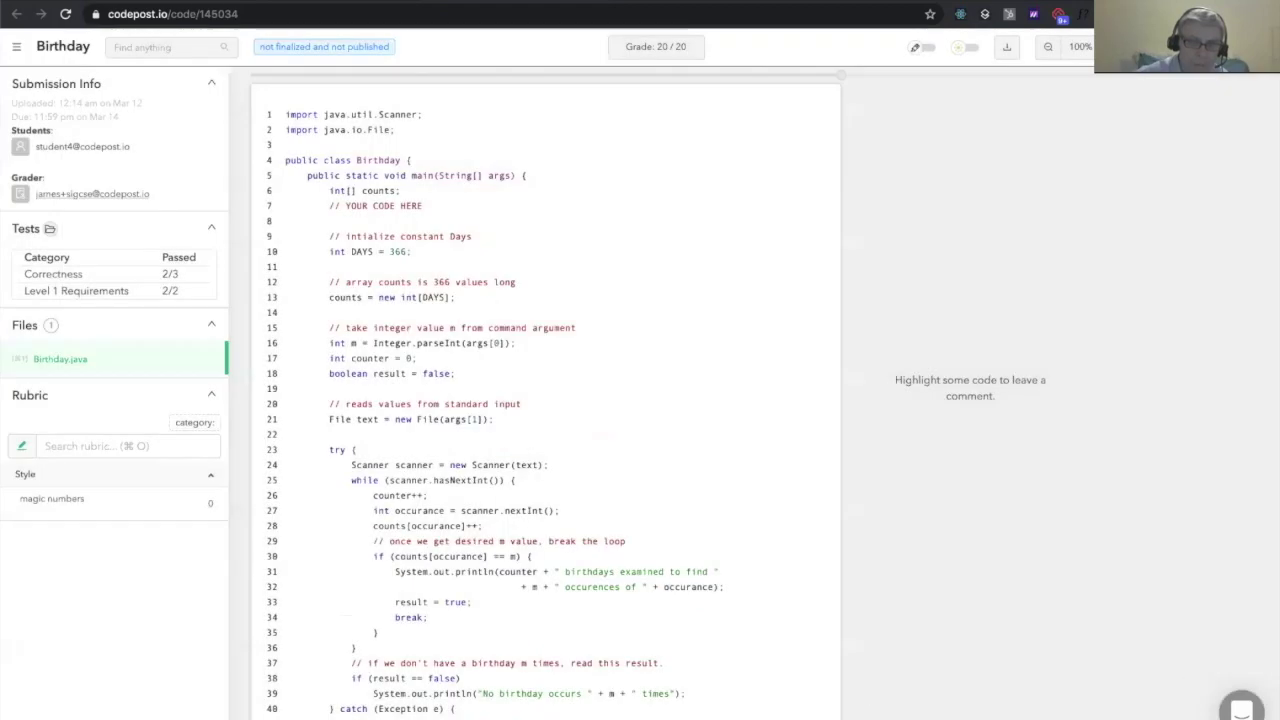
Switch back to the Admin role and open the Birthday assignment's settings from its Actions menu
key(super+Left)
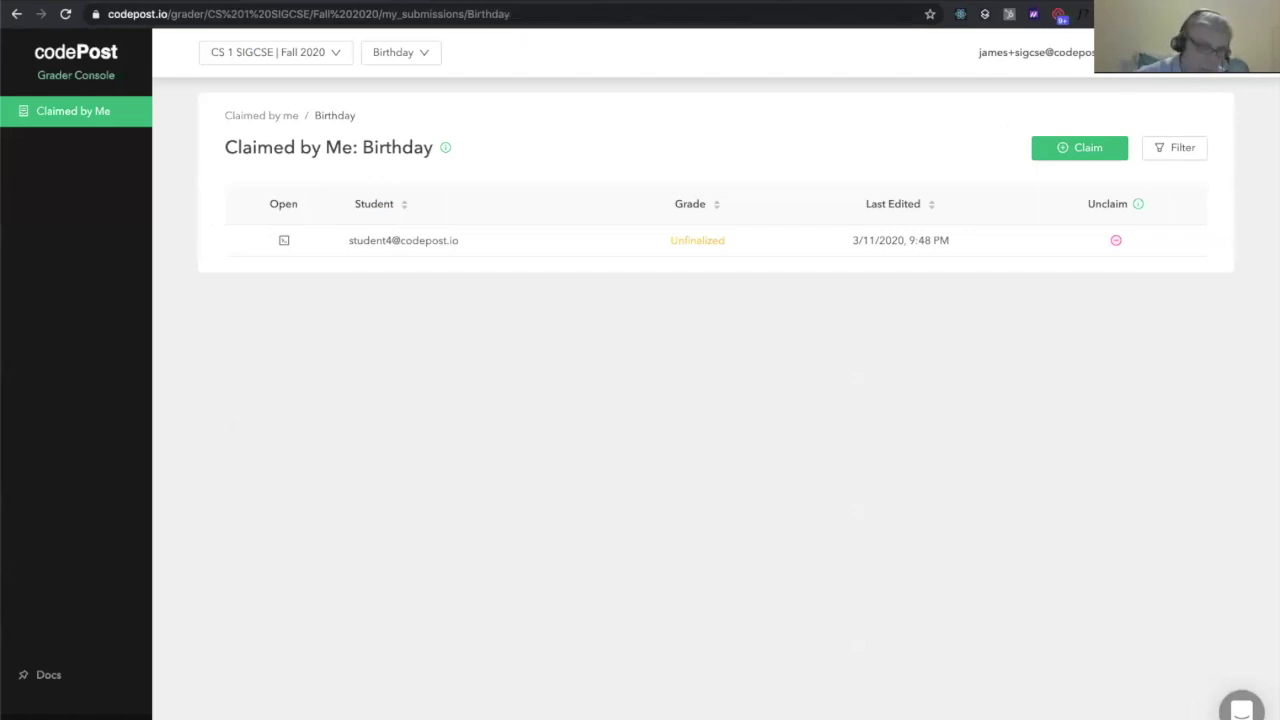
click(1175, 52)
click(1175, 103)
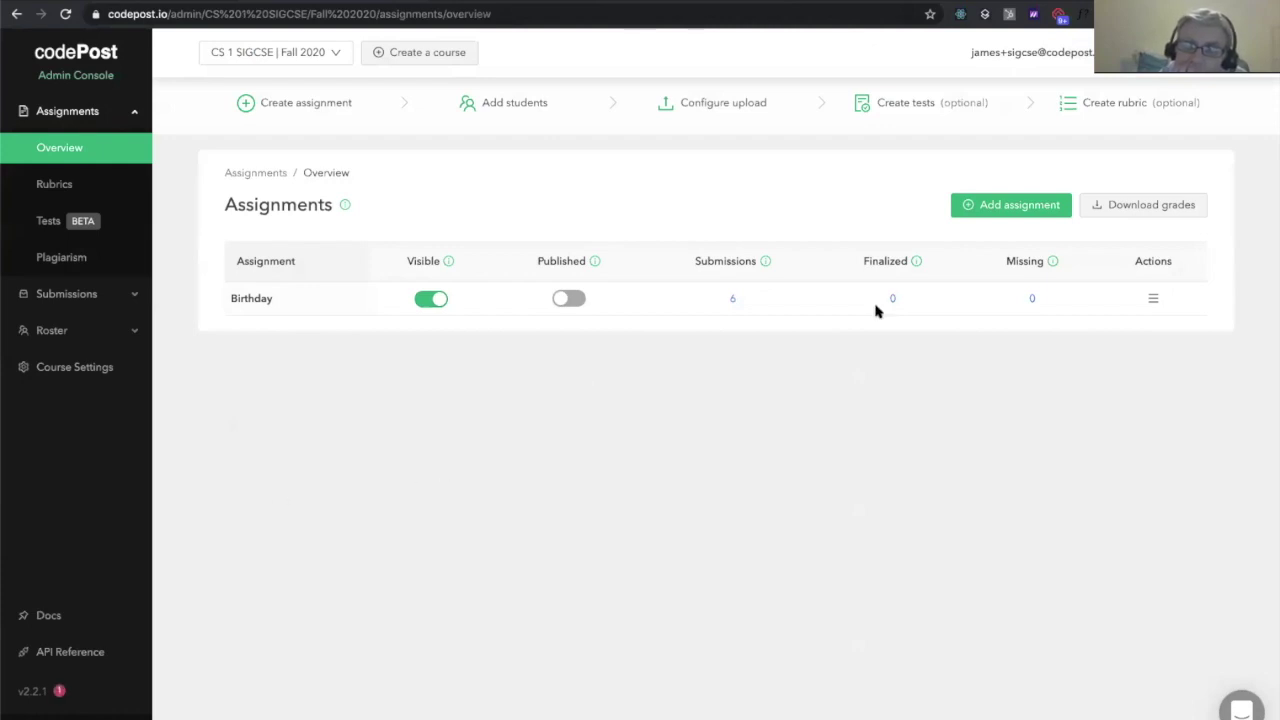
click(1153, 298)
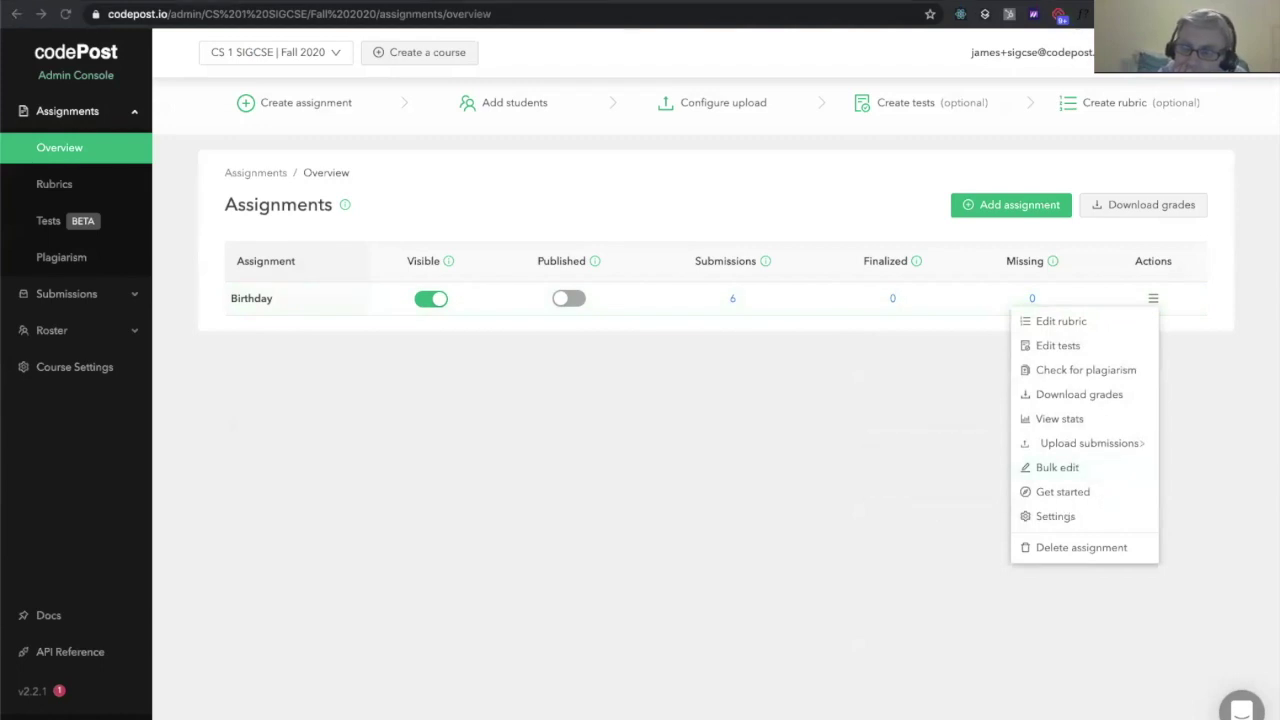
click(1058, 514)
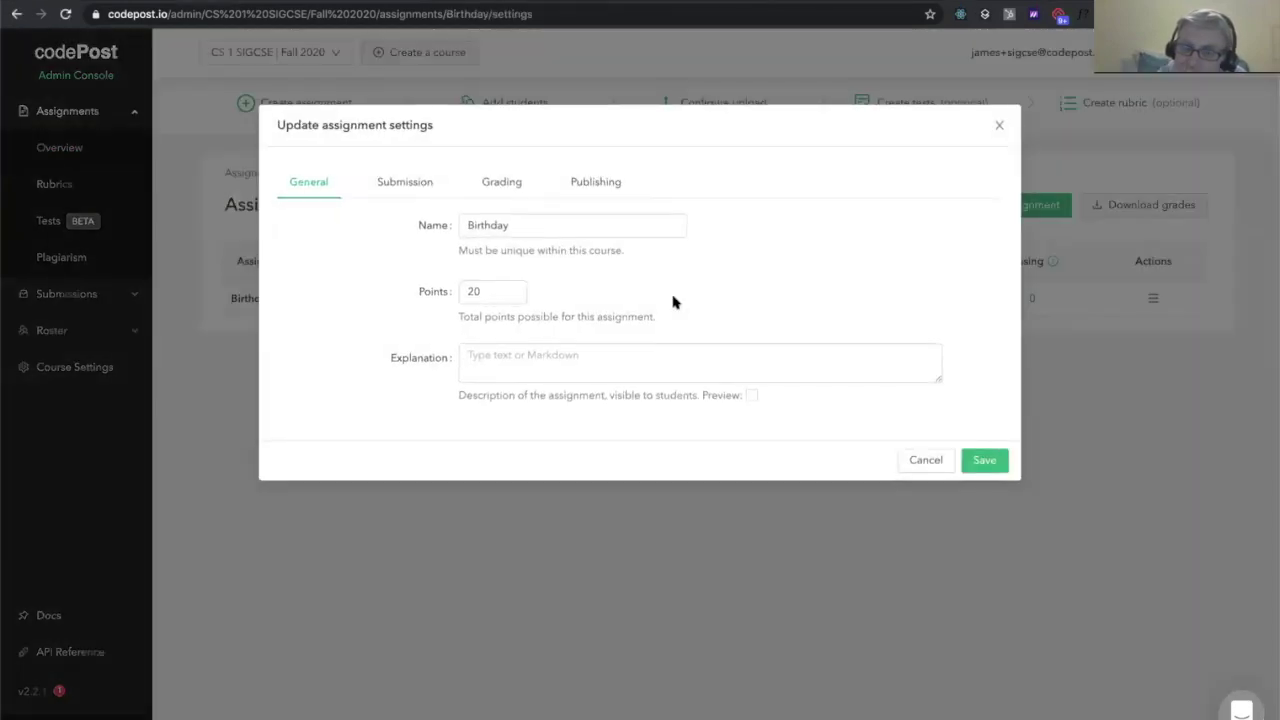
Turn on Anonymous grading and Rubric-only mode under Grading, and save the settings
click(501, 191)
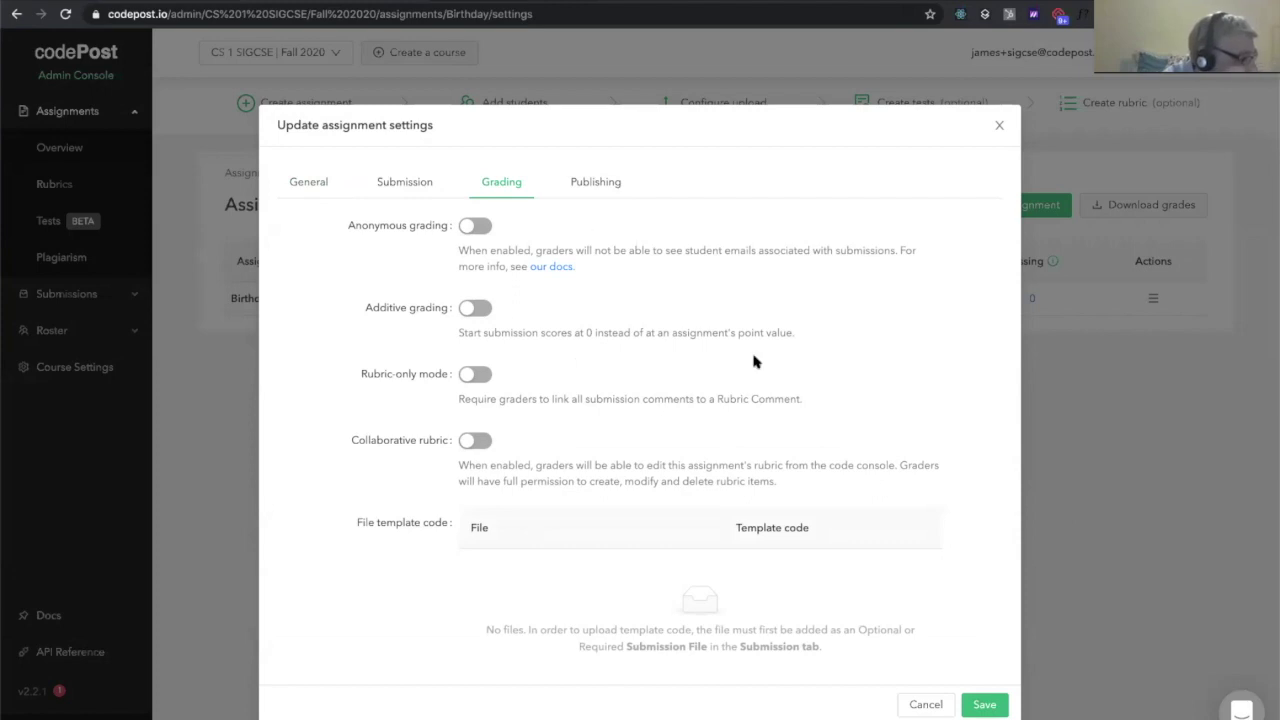
click(476, 229)
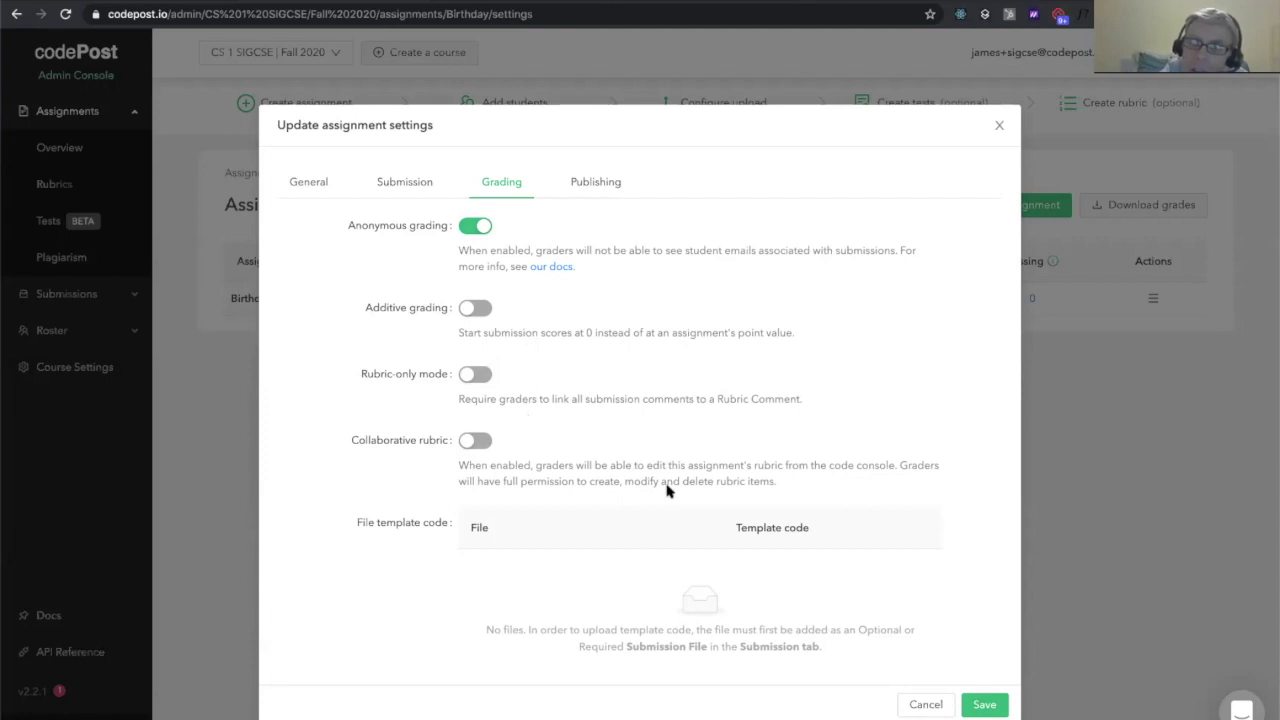
click(477, 380)
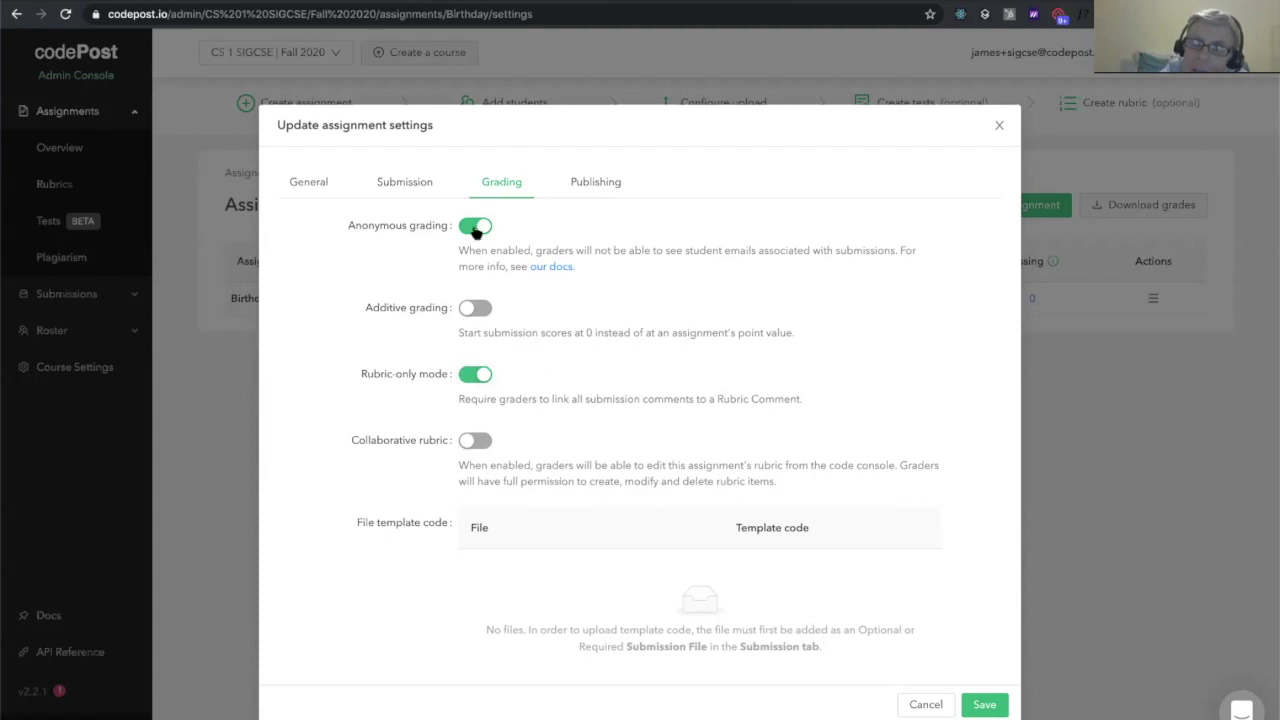
click(984, 705)
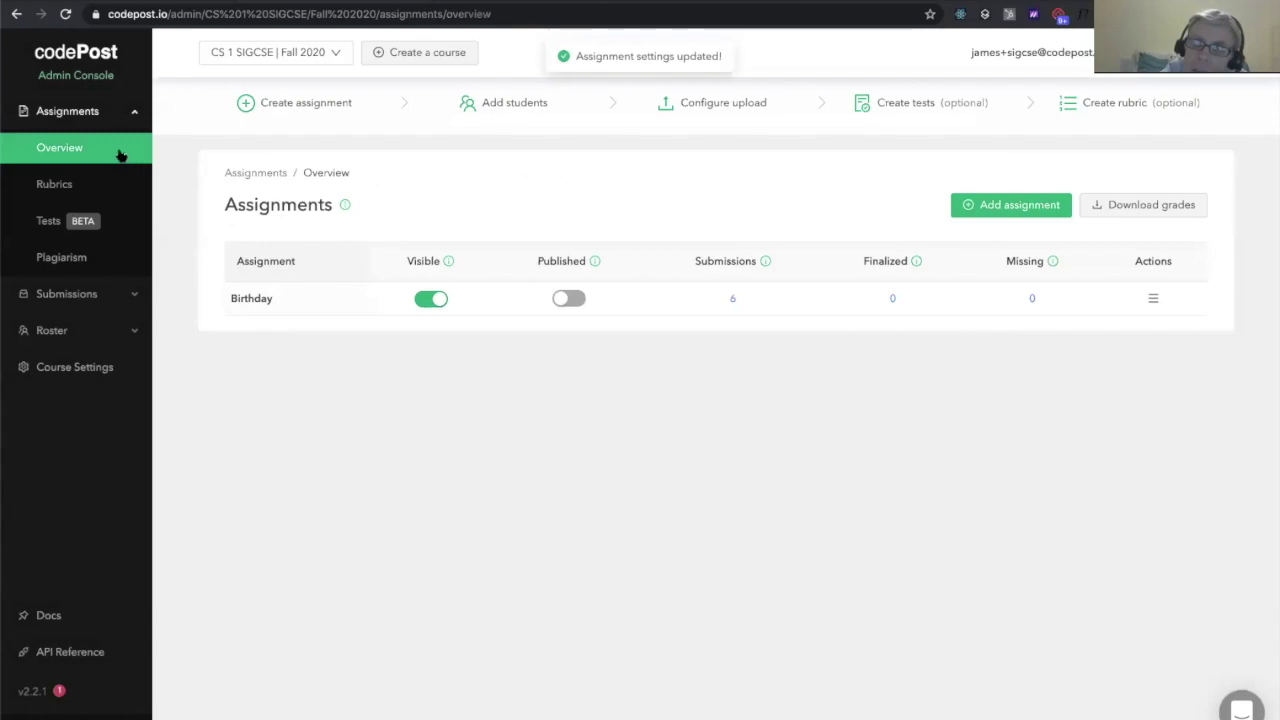
Open the last of the six Birthday submissions and zoom out so the whole review page fits
click(730, 298)
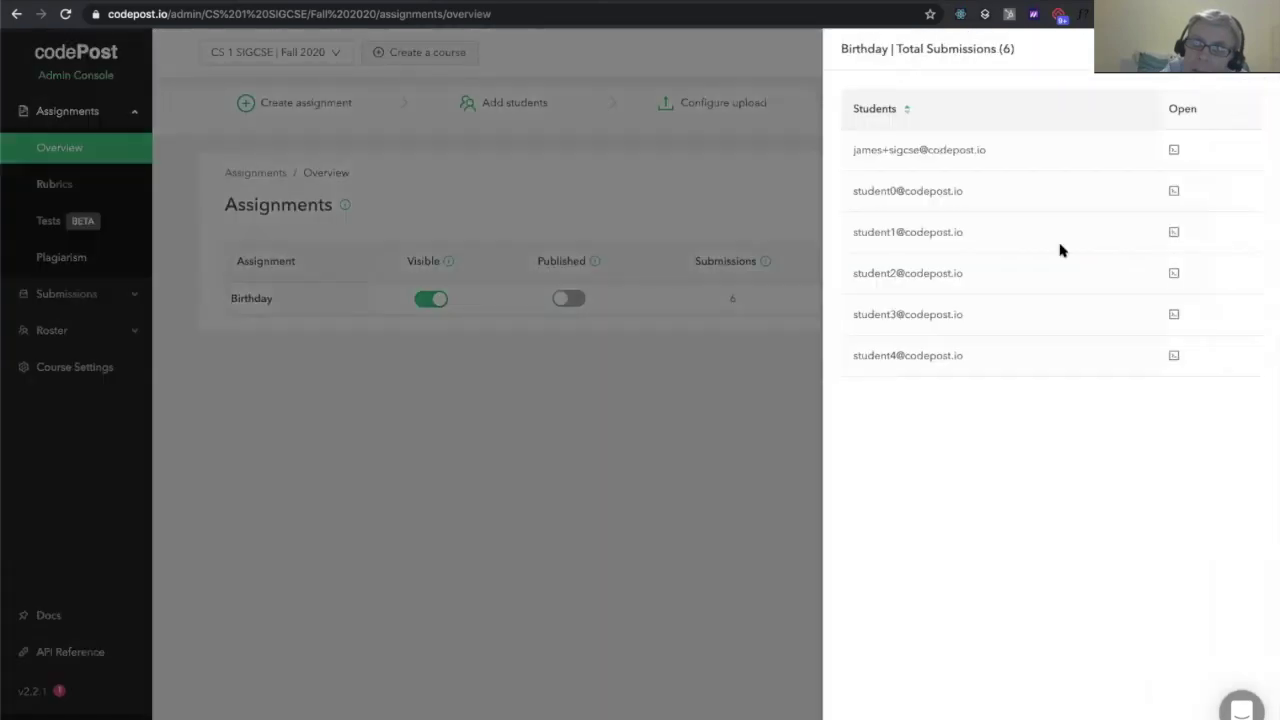
click(1034, 354)
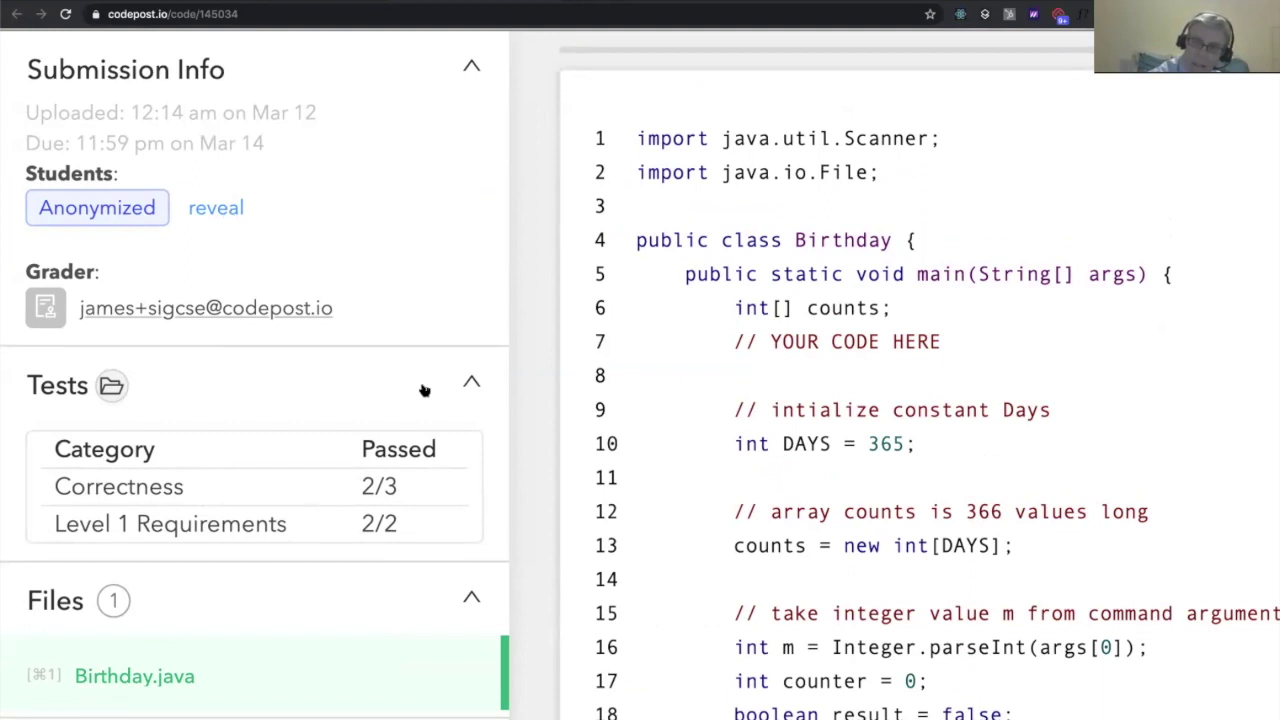
key(super+minus)
key(super+minus)
key(super+minus)
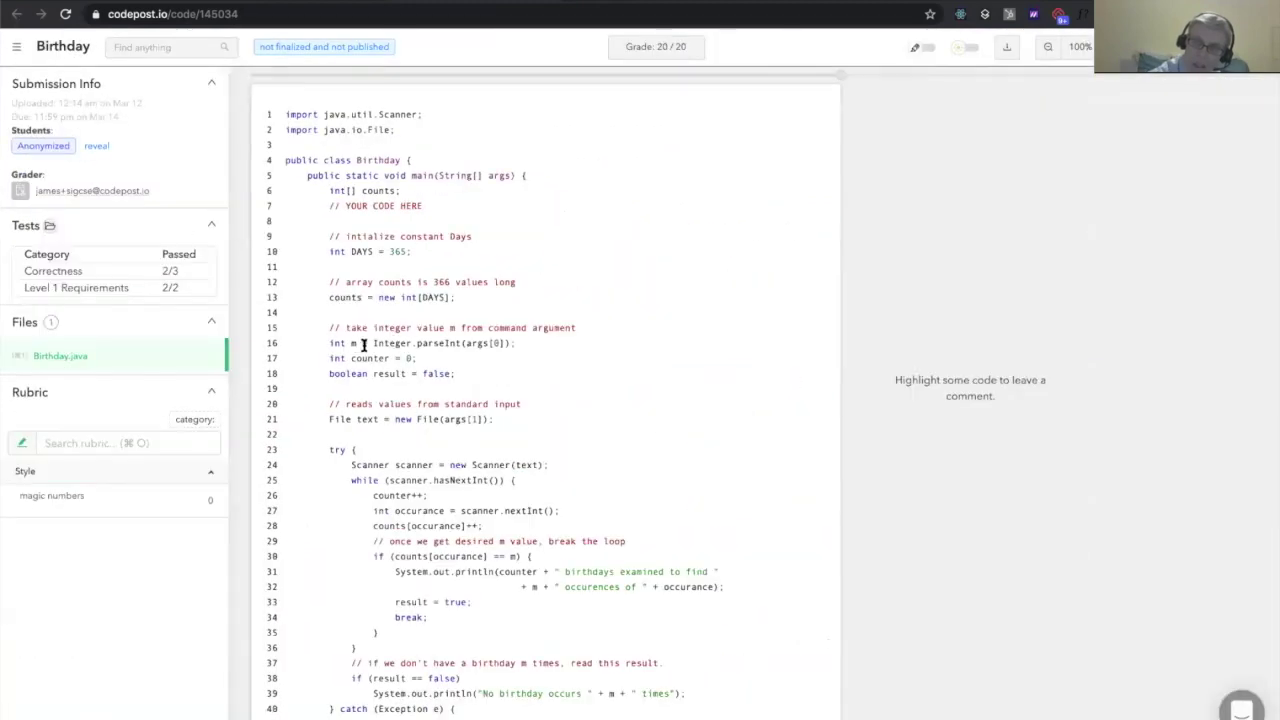
Add a 'magic numbers' Style comment reading 'this is custom text' to line 16, then return to the admin console
drag(353, 345, 437, 345)
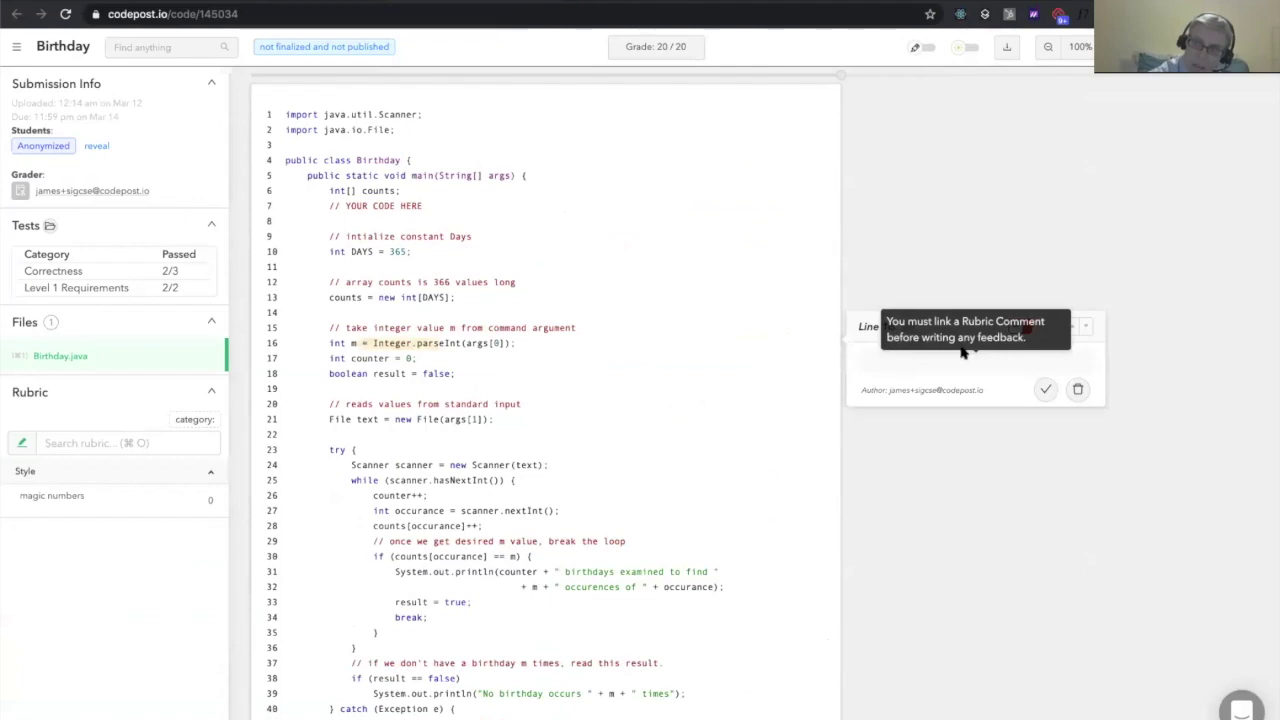
scroll(962, 352, up, 10)
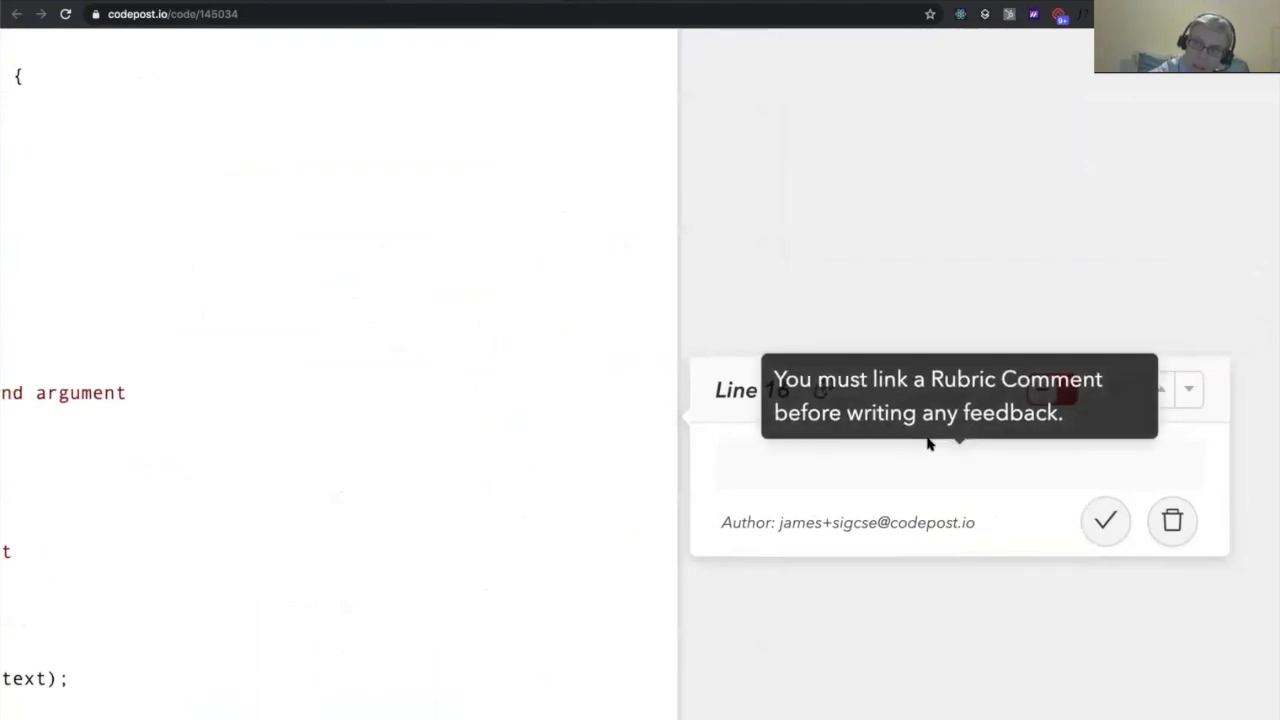
scroll(928, 443, down, 10)
click(105, 500)
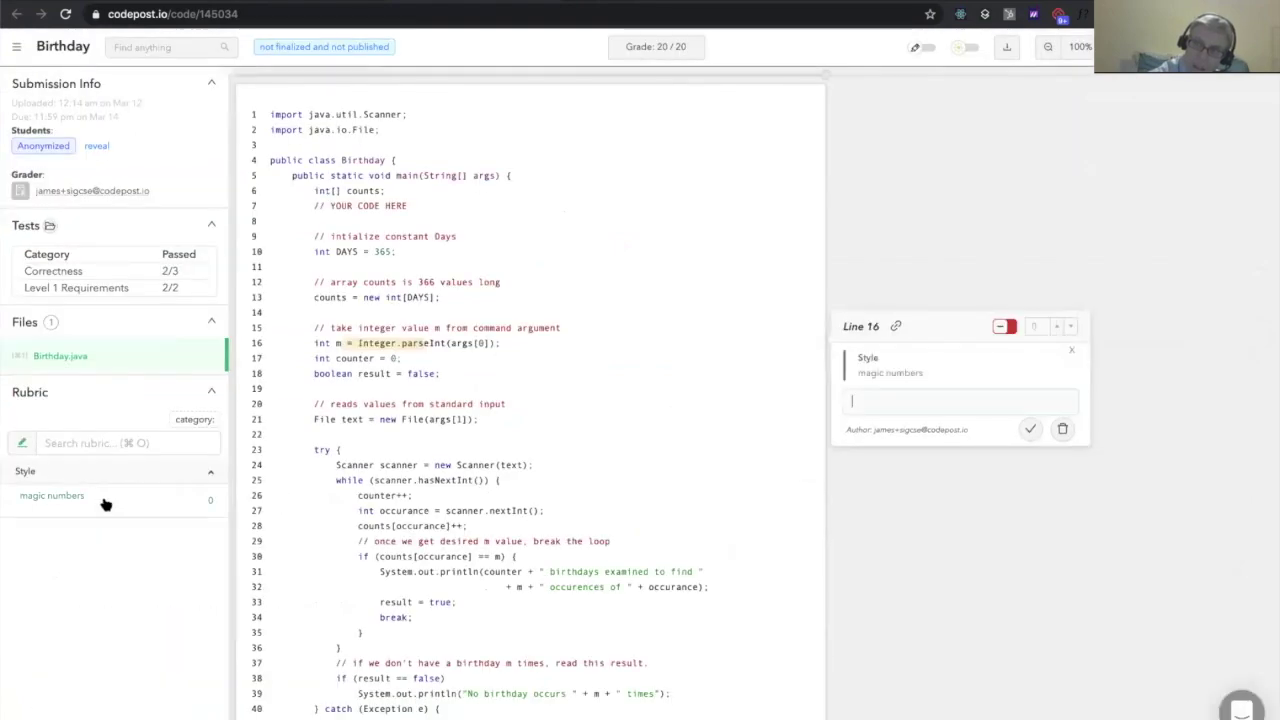
text(this is custom text)
key(super+Return)
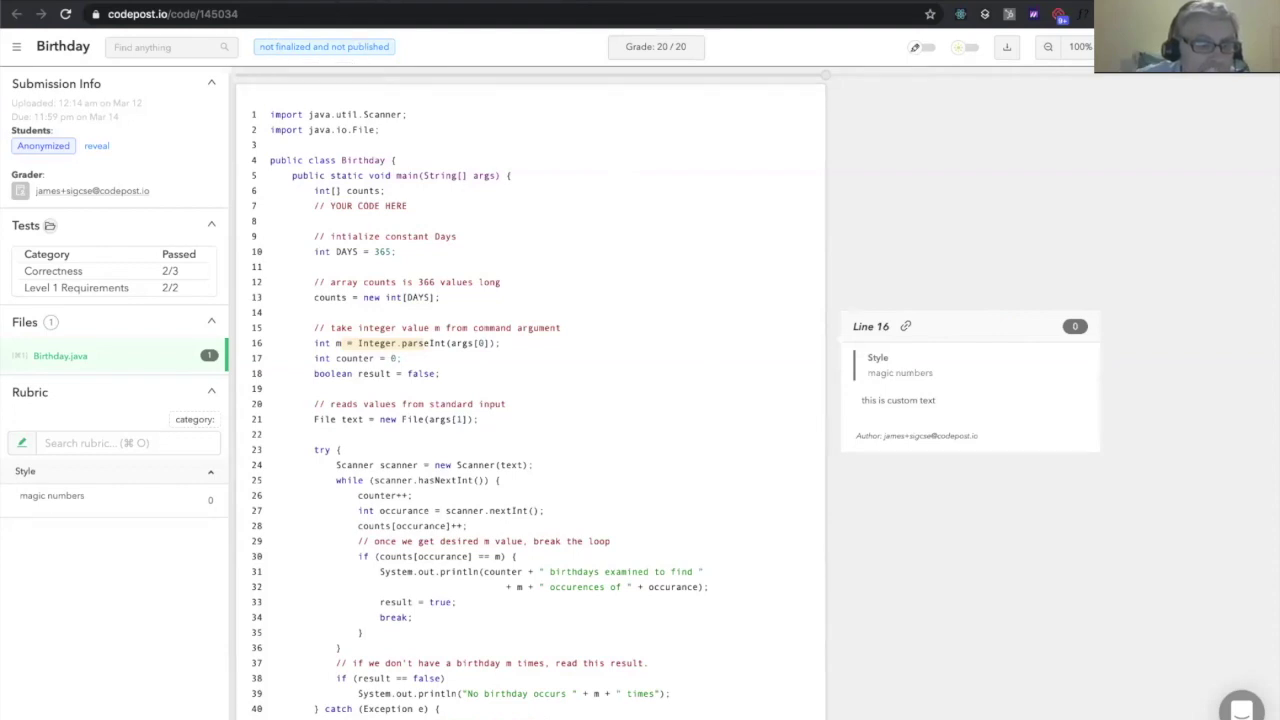
key(super+w)
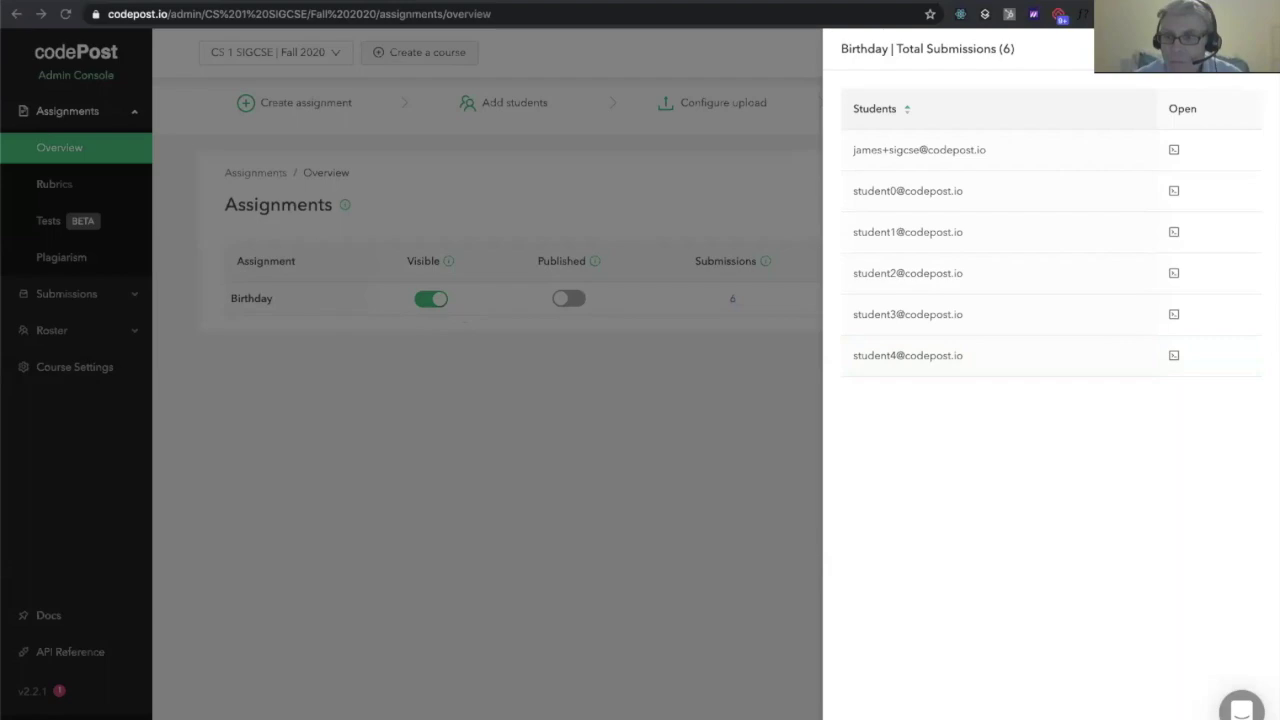
Back on the code review page, open the submission in the code editor via Foobar, then reload
click(472, 3)
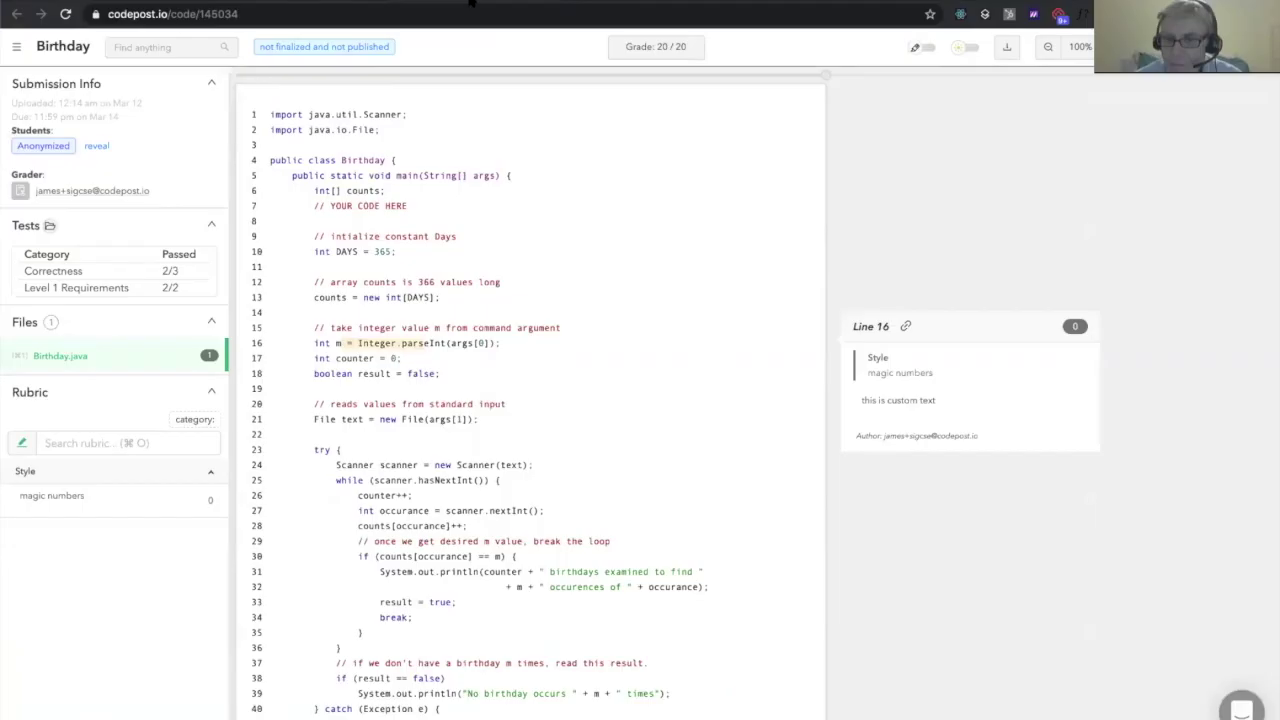
key(super+k)
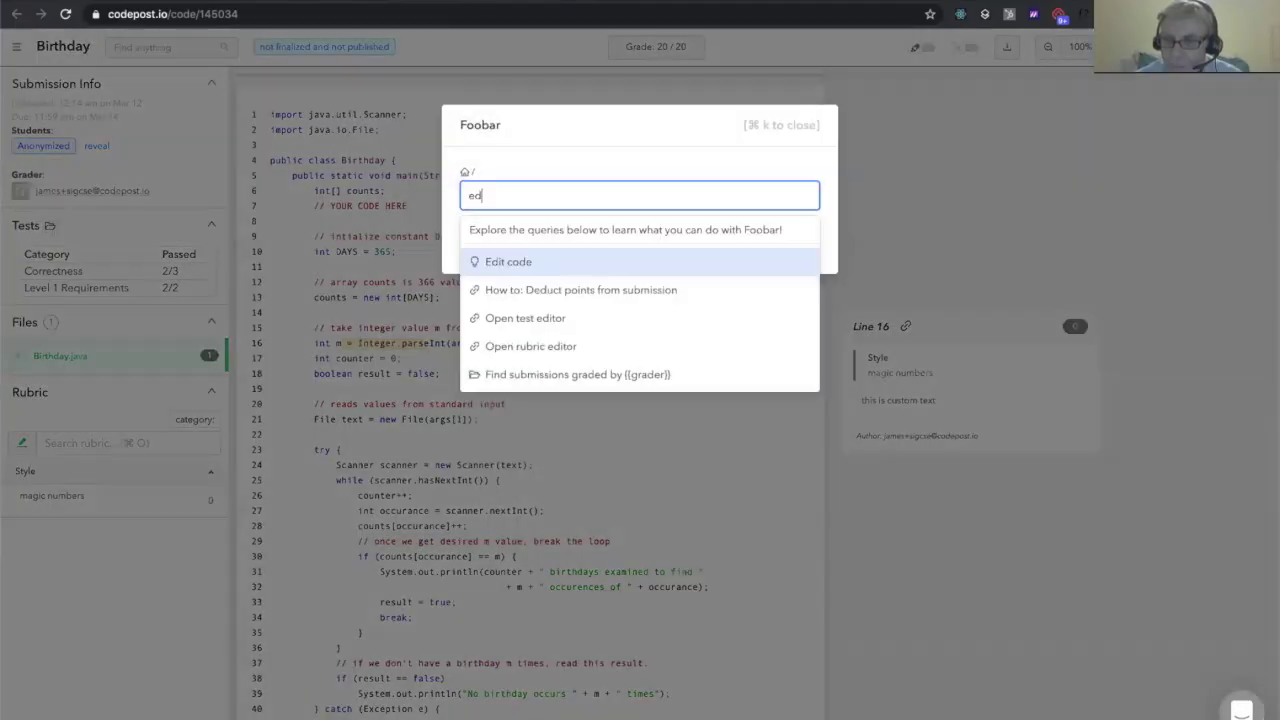
key(Return)
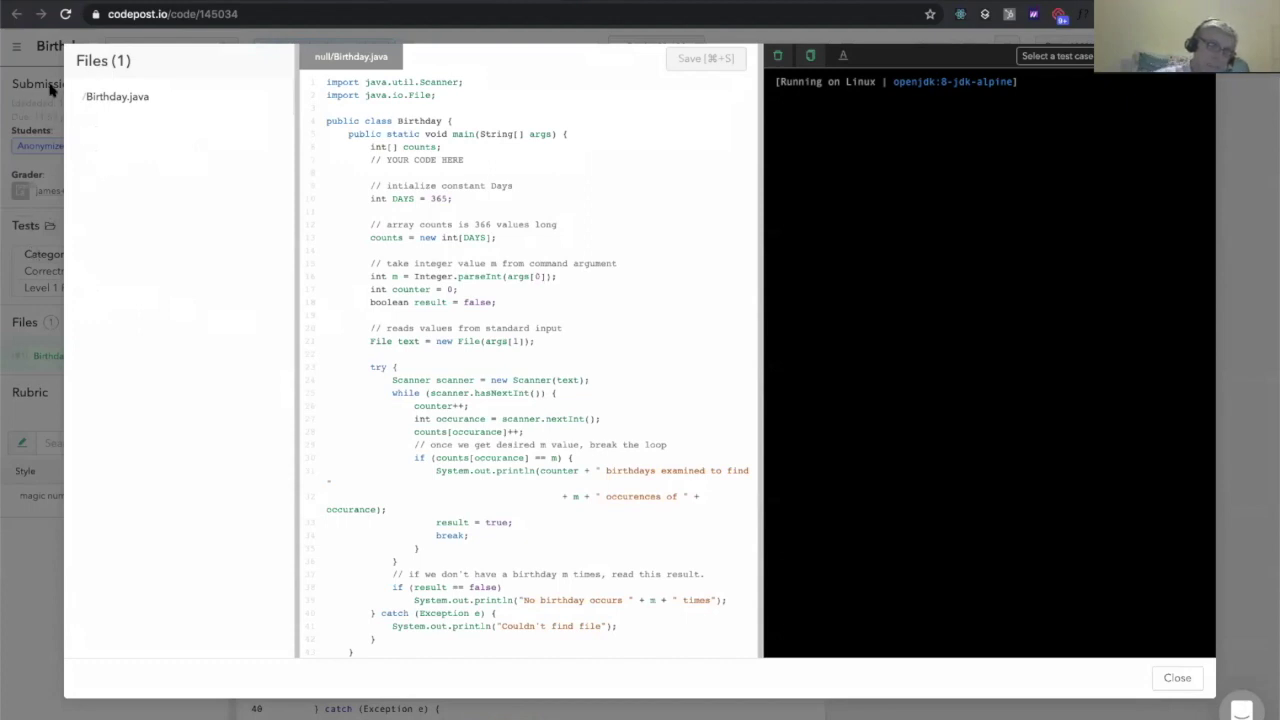
click(65, 14)
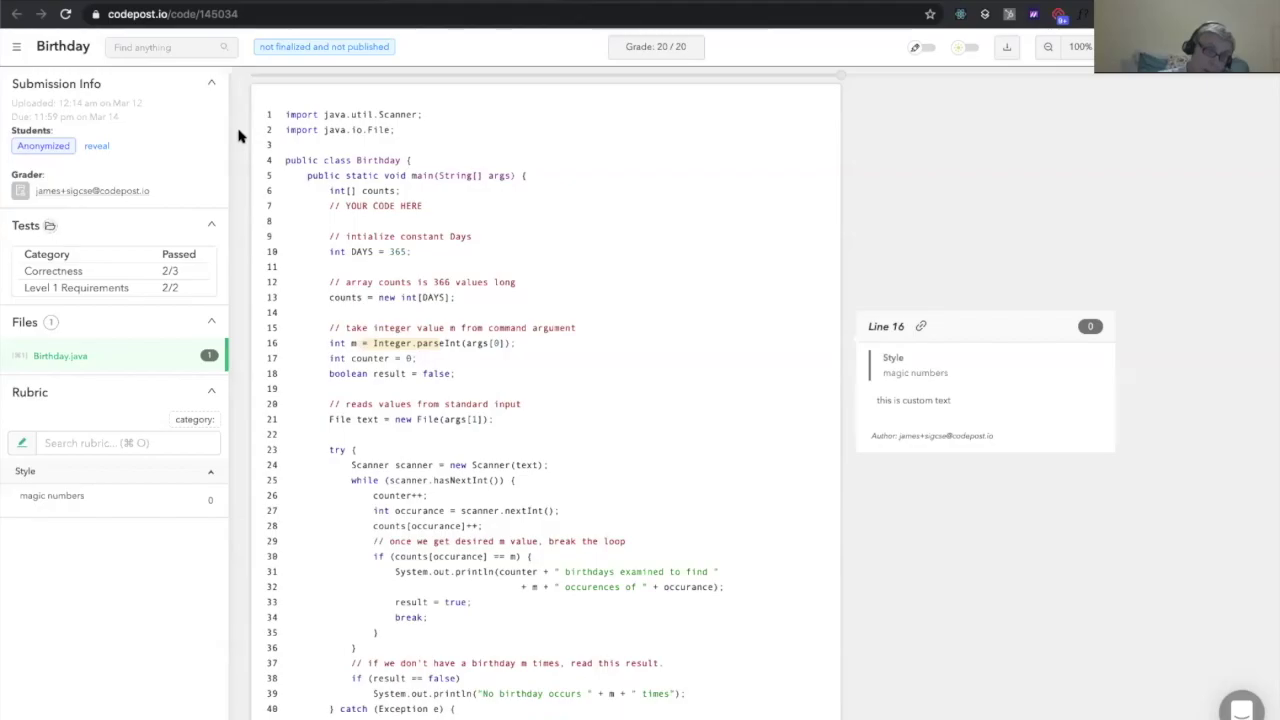
Reopen the code editor with the 'edit' command, then close it
key(super+k)
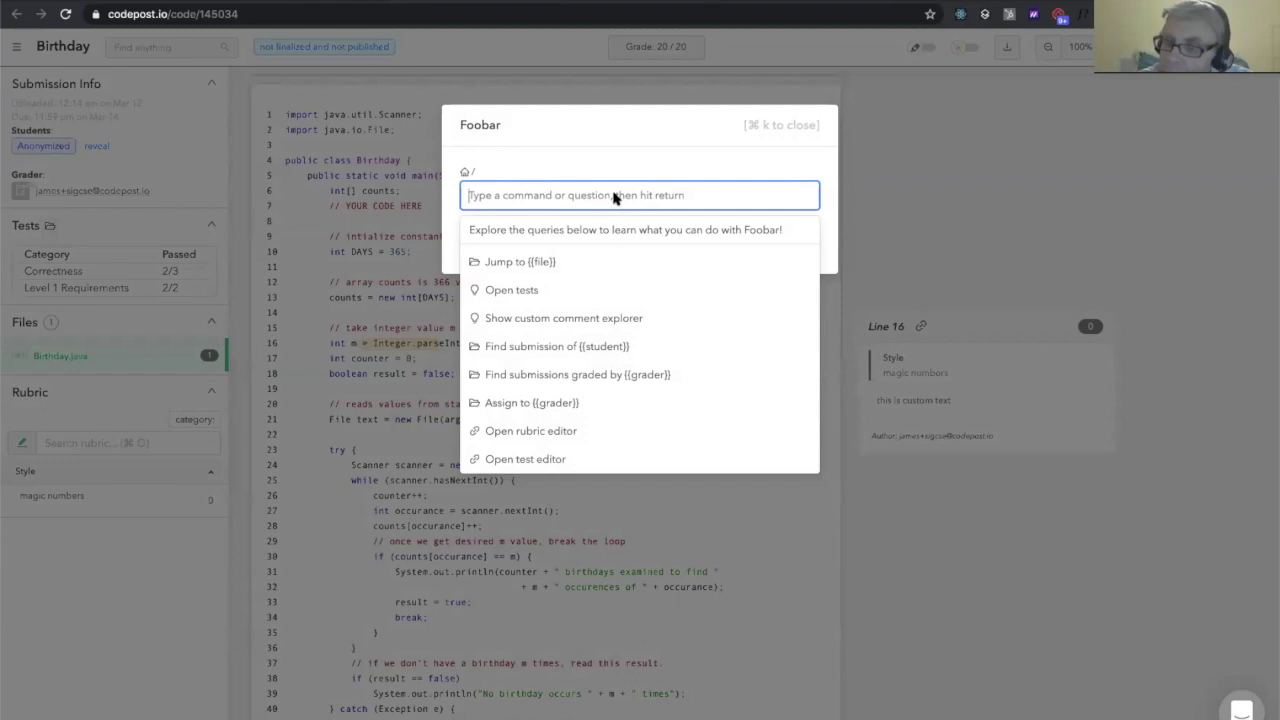
text(edit)
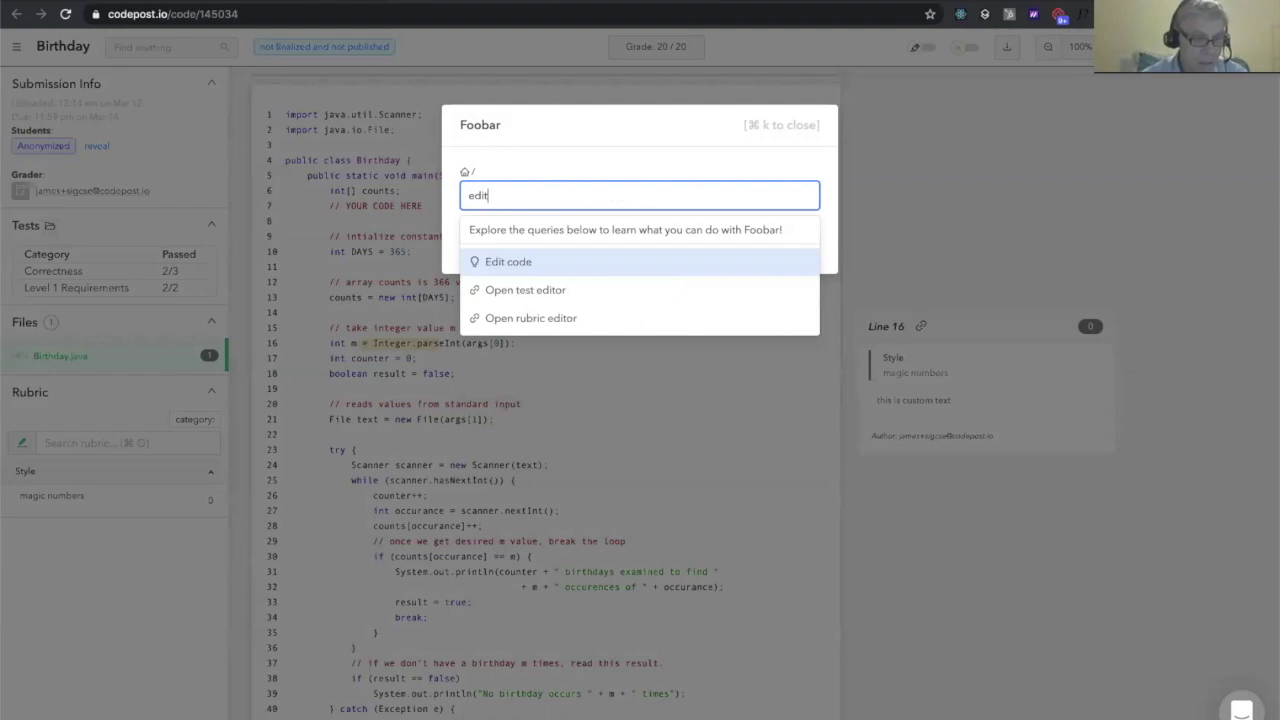
key(Return)
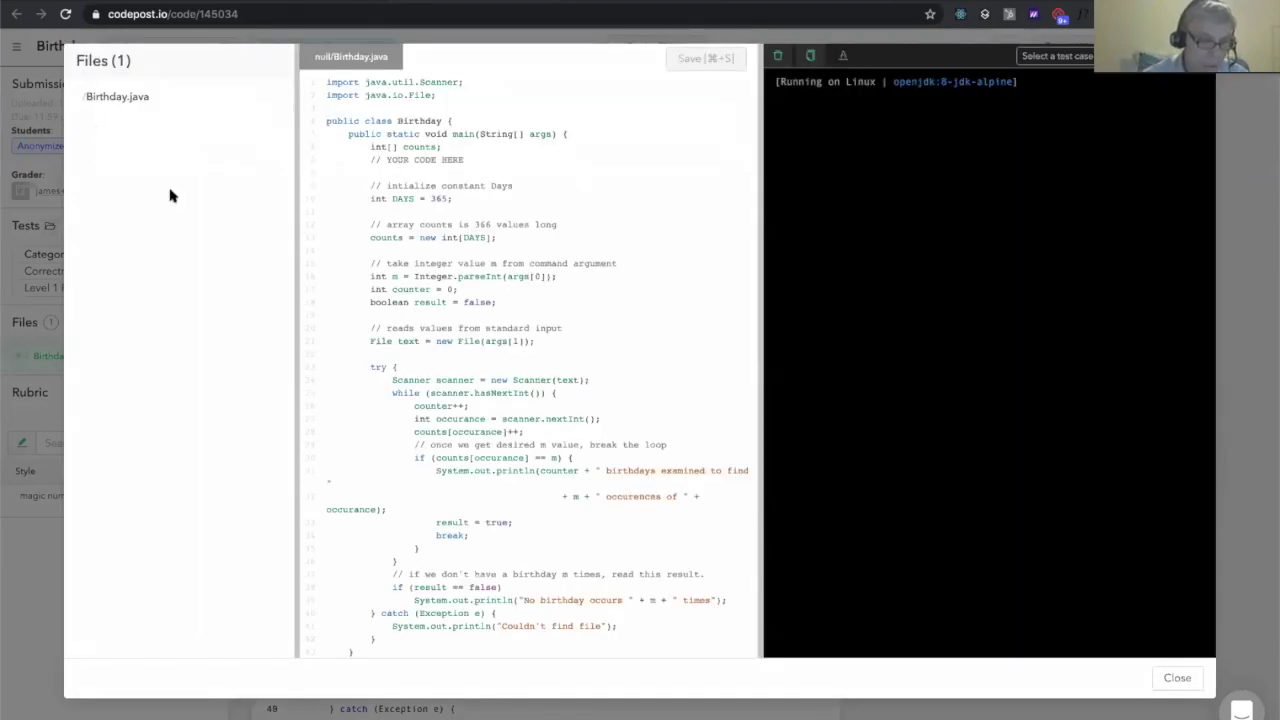
click(1170, 677)
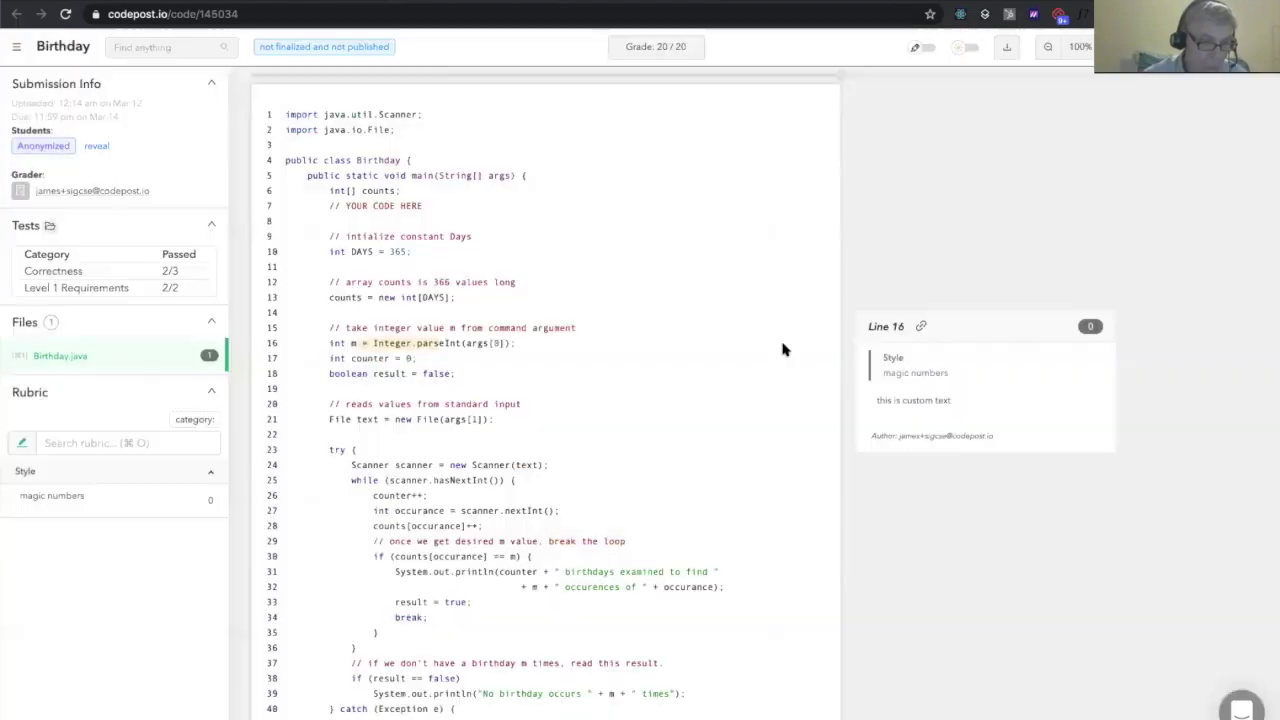
Finalize the submission with the 'fina' command in Foobar
key(super+k)
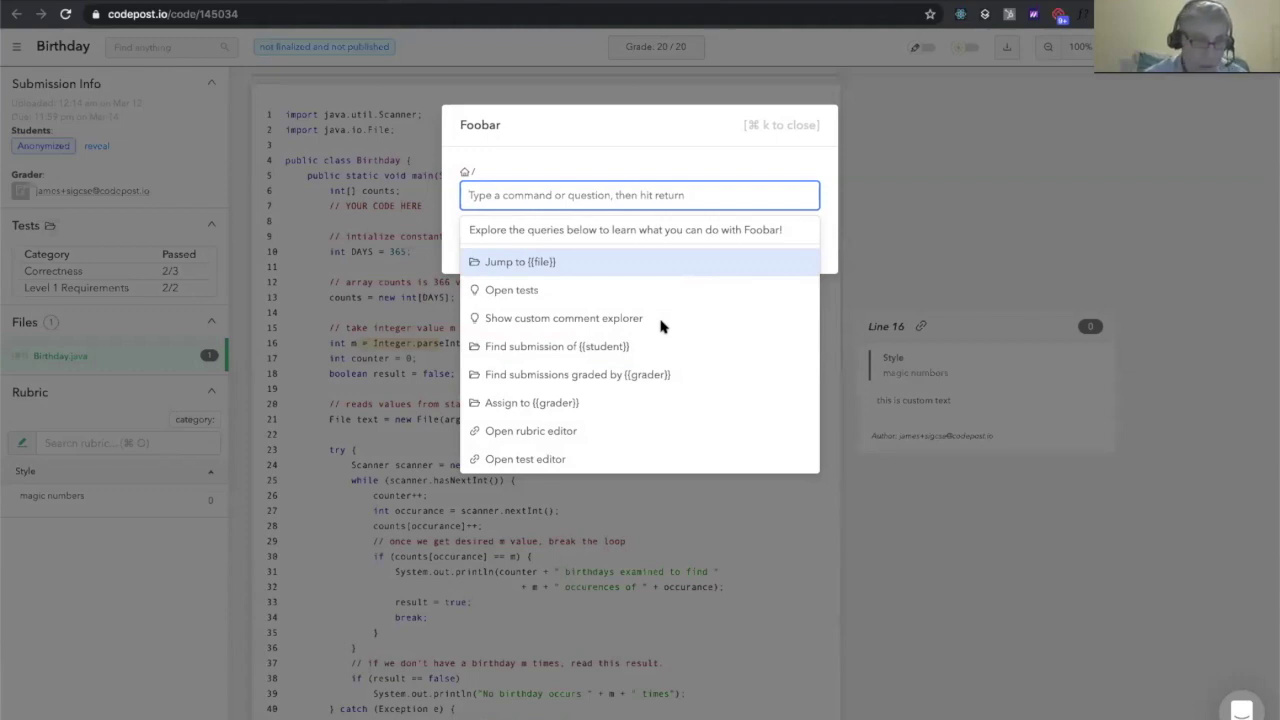
text(fina)
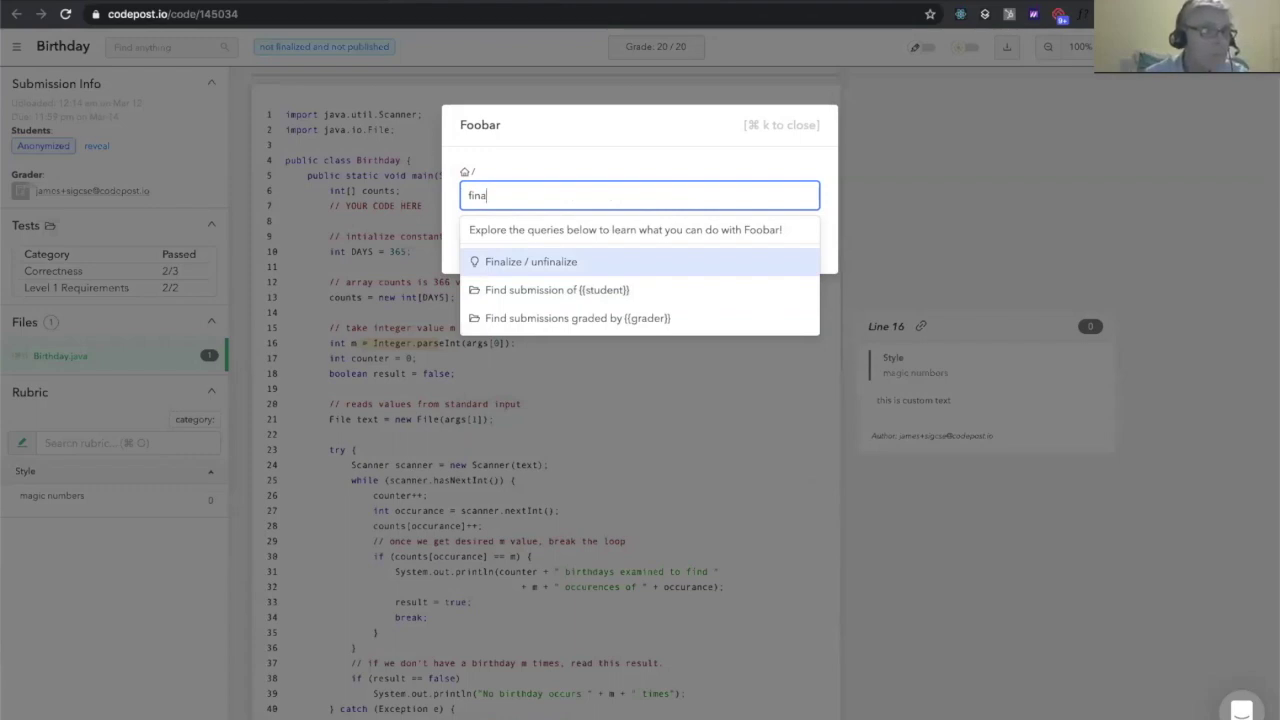
key(Return)
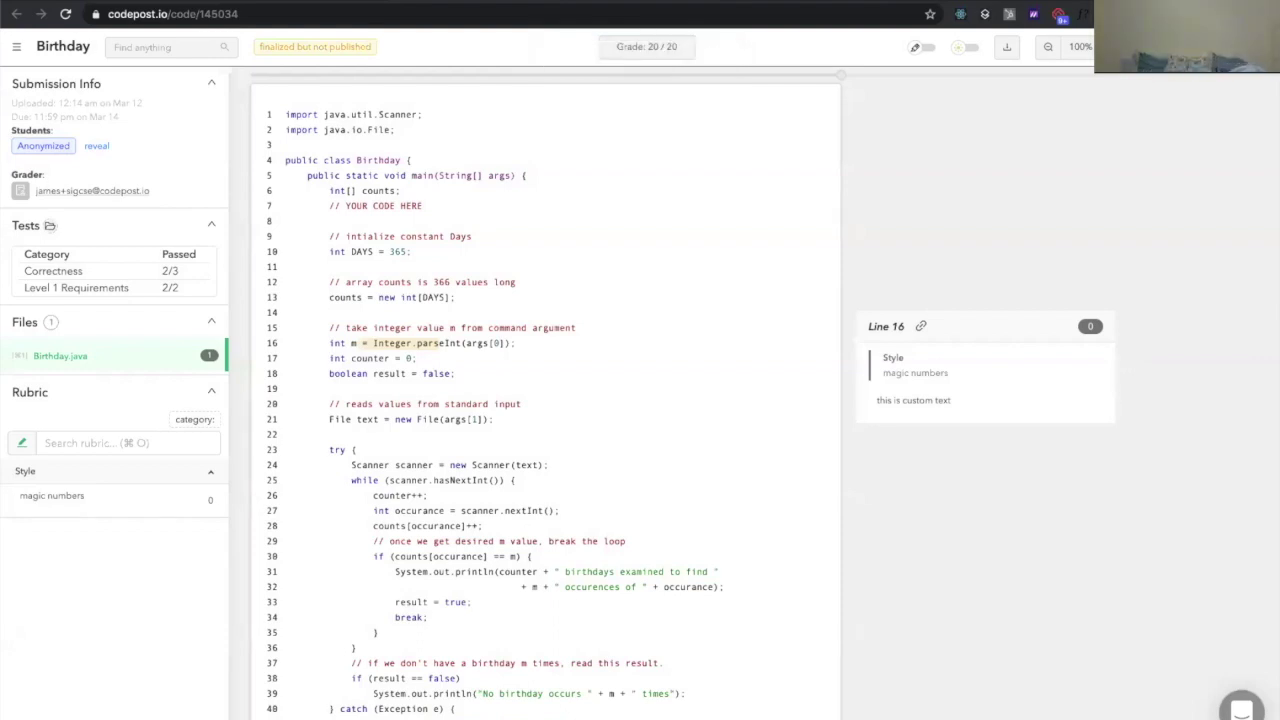
Search Foobar for 'rbric', then clear the query and close the palette
key(super+k)
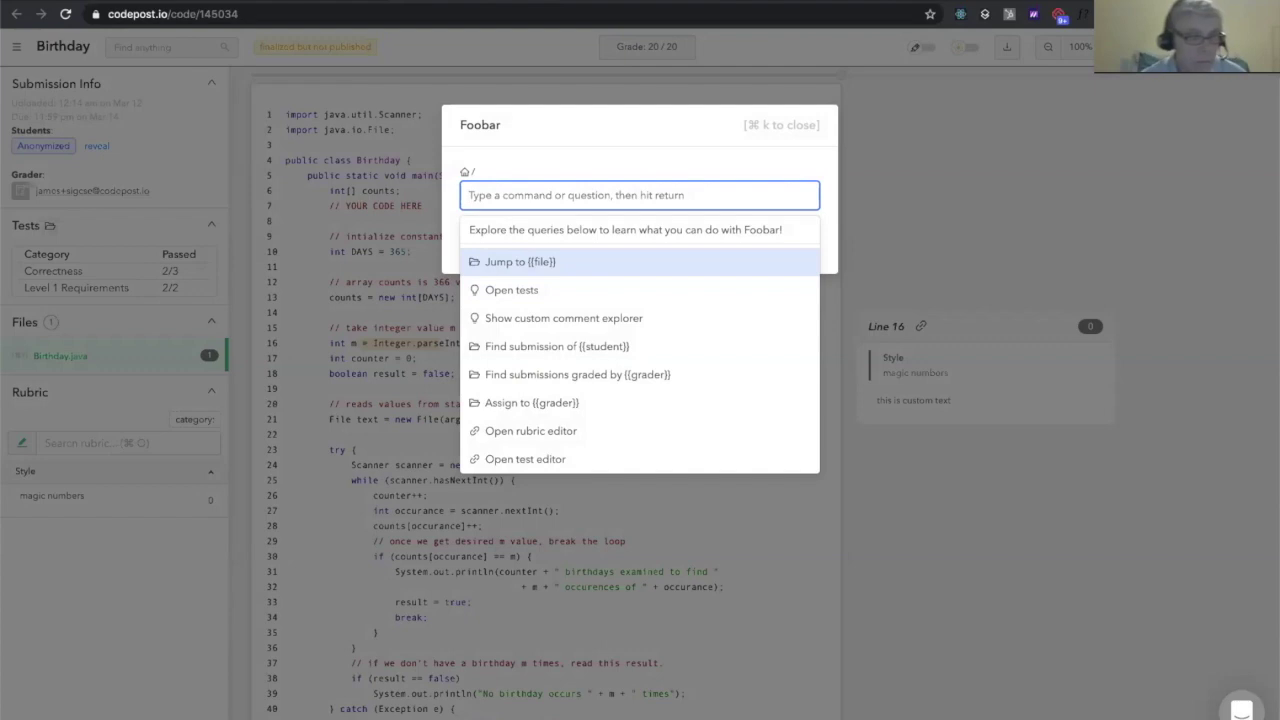
text(rbric)
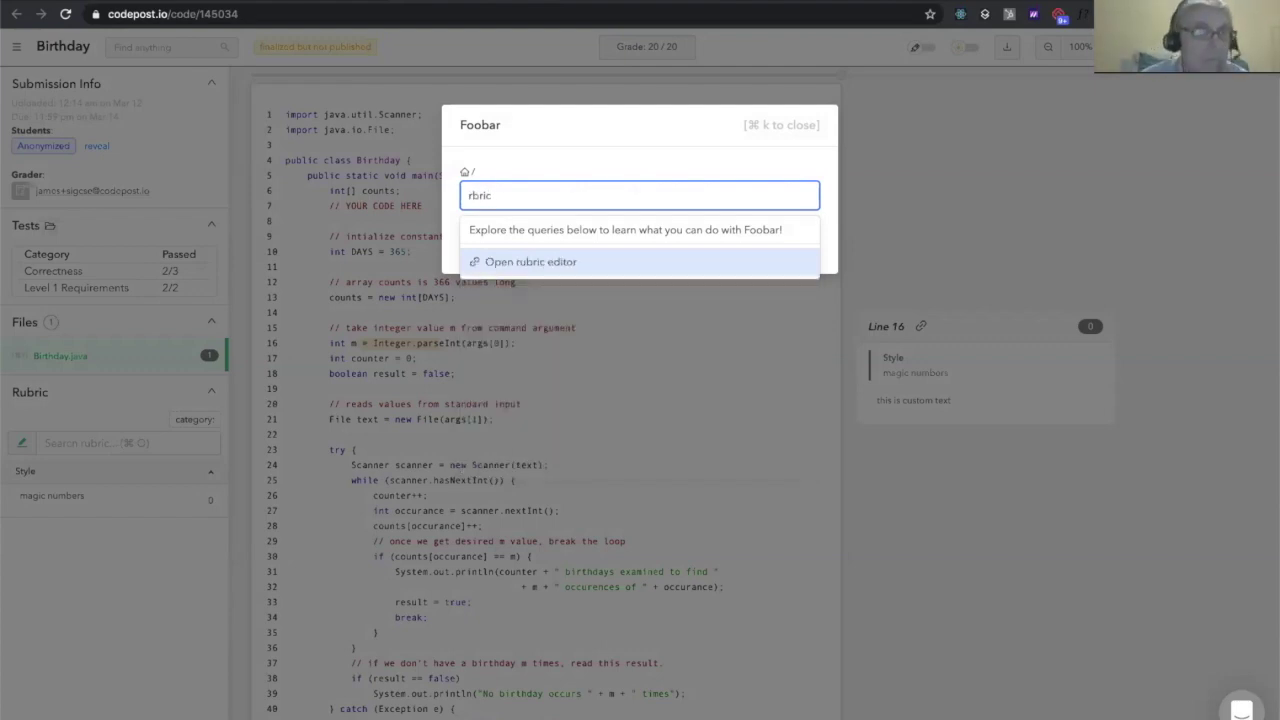
key(super+a)
key(BackSpace)
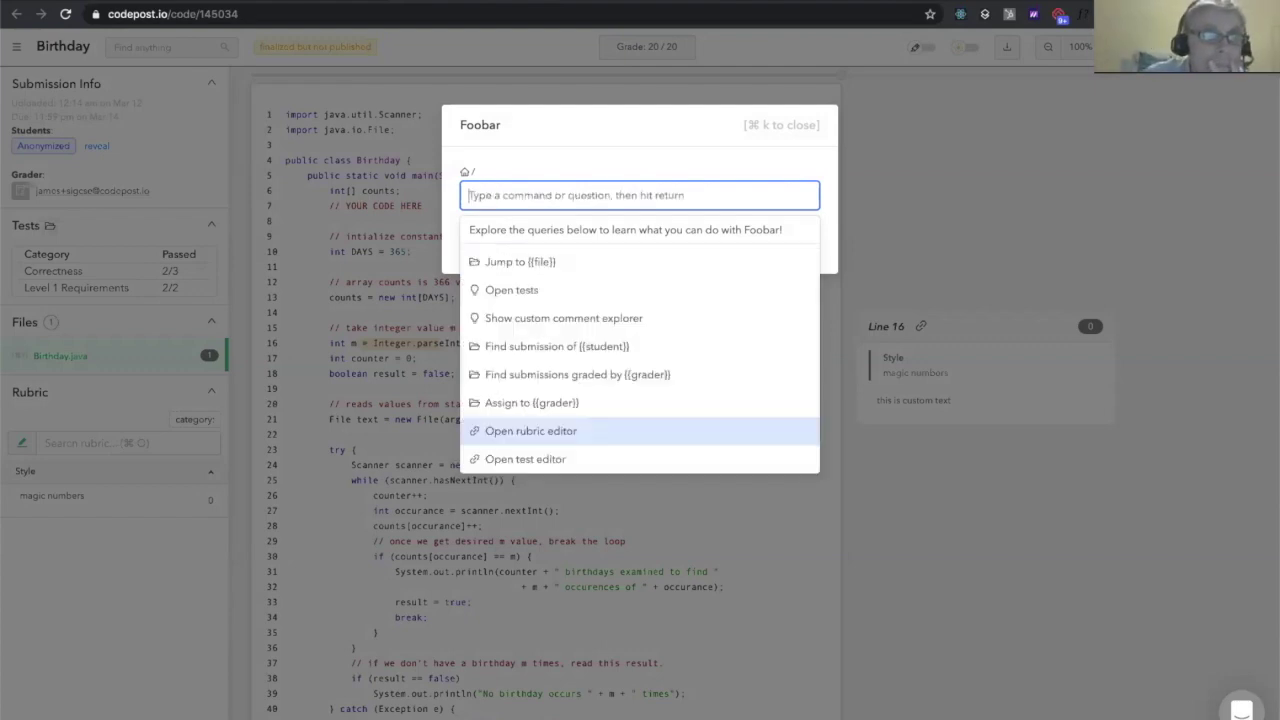
key(super+k)
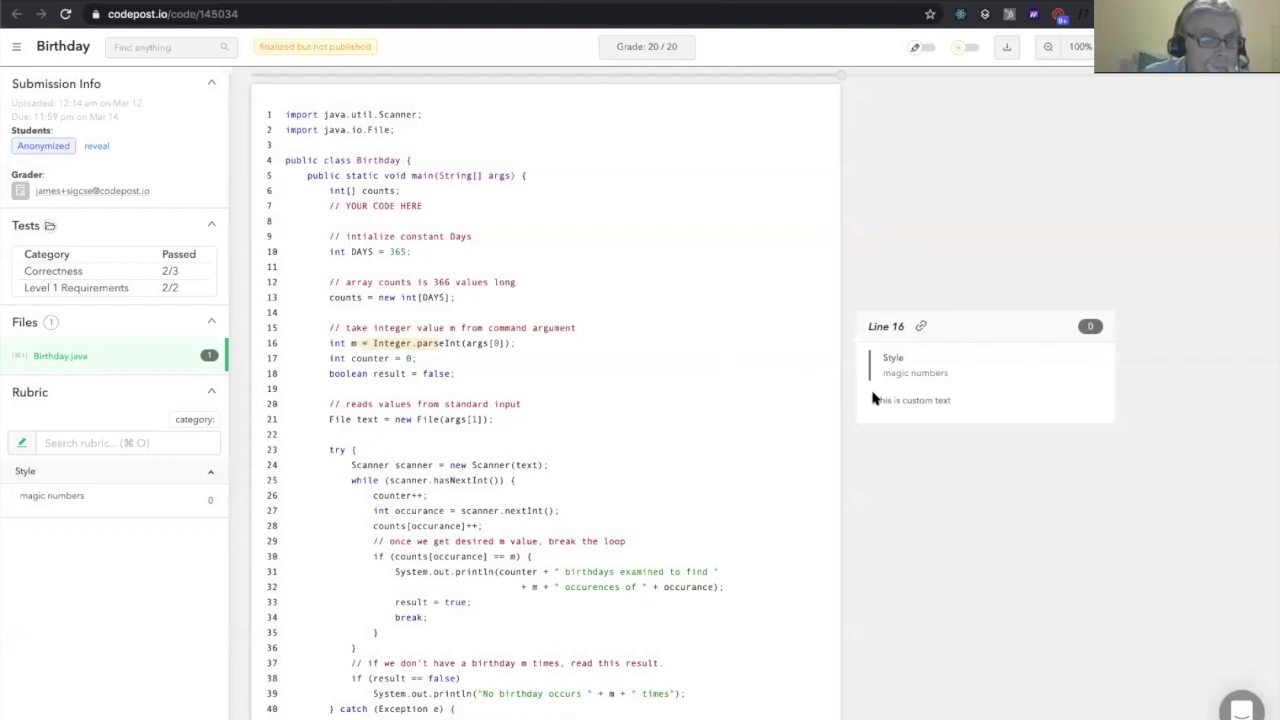
Try editing the finalized line 16 comment, then switch the page to dark mode
click(910, 468)
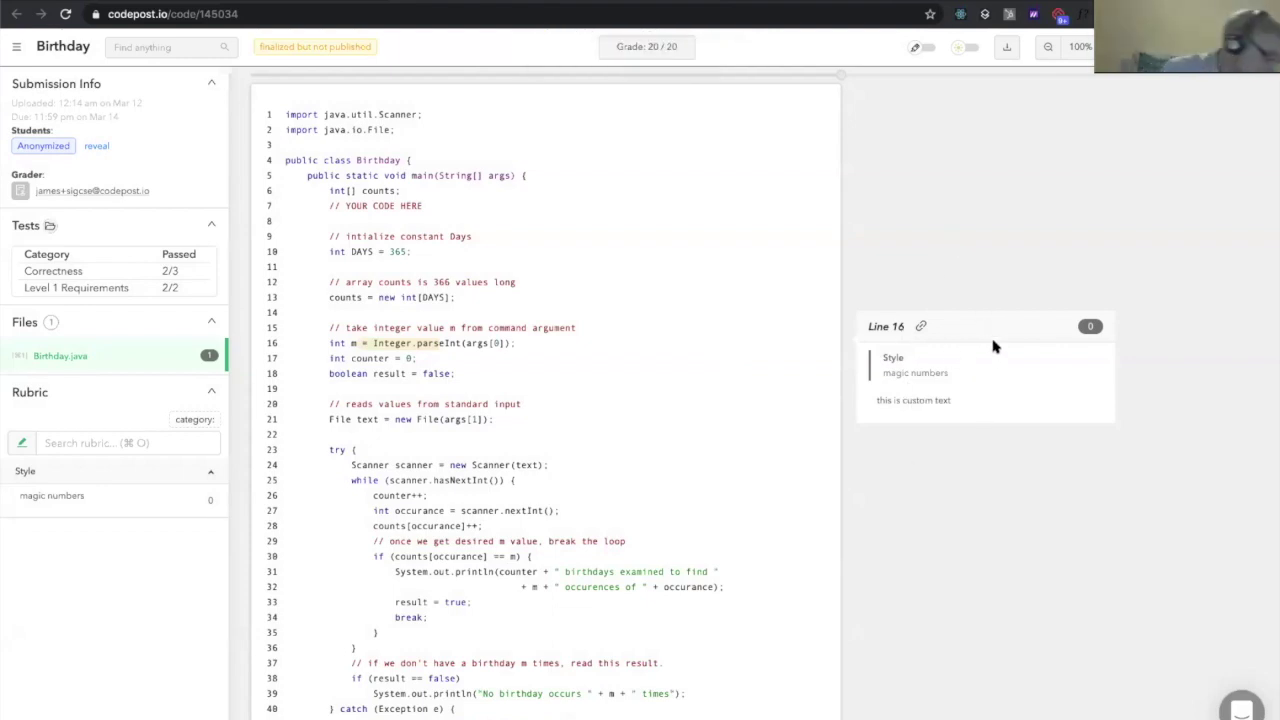
click(966, 48)
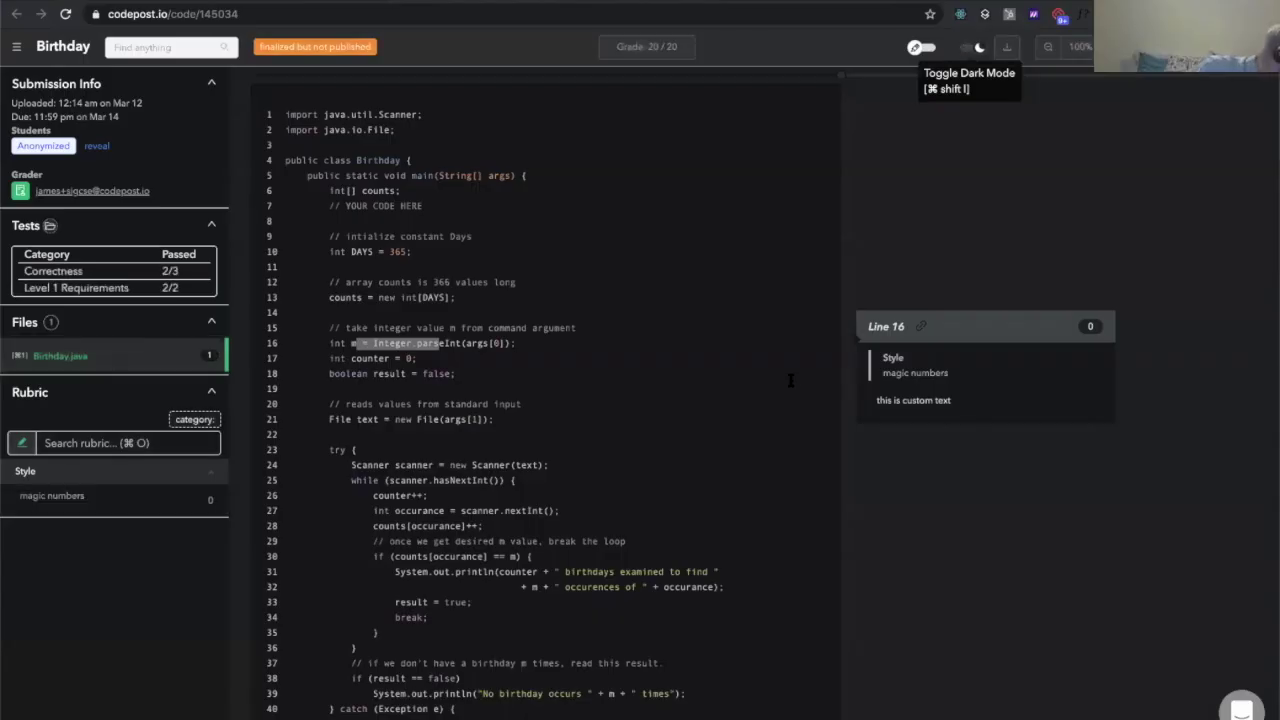
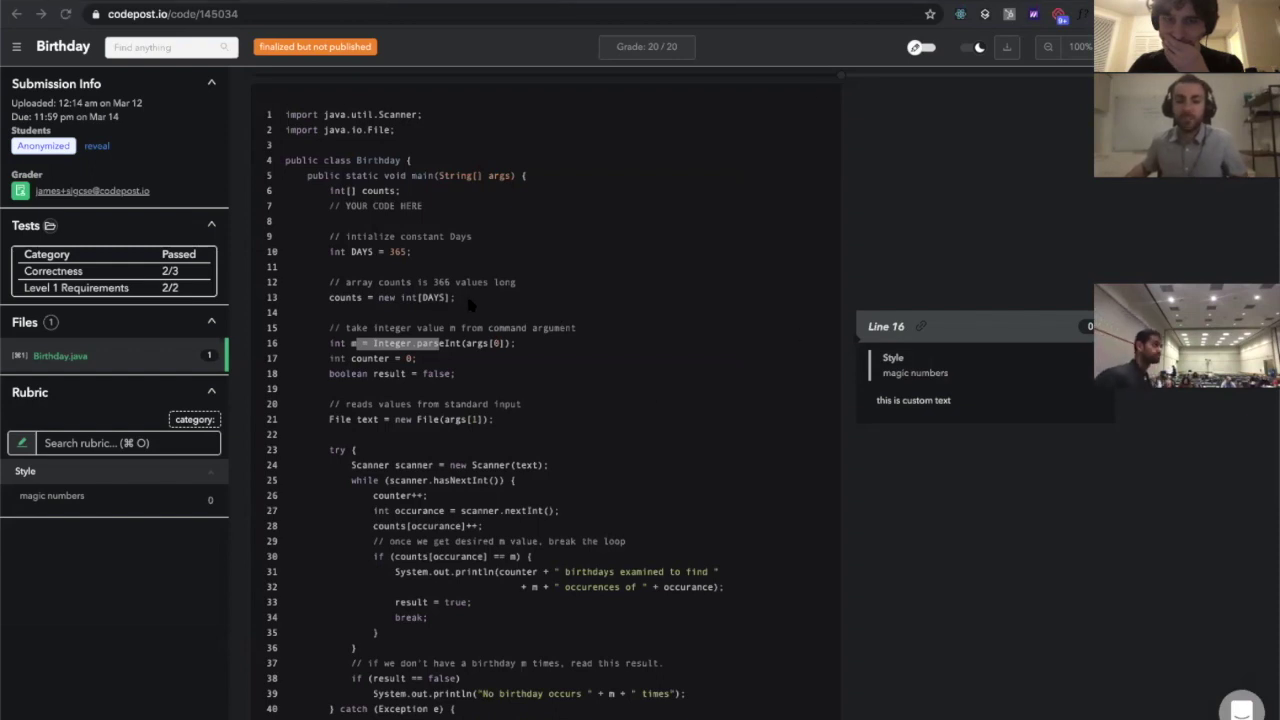
Attempt to edit the Line 16 'magic numbers' Style comment in the student view
click(960, 320)
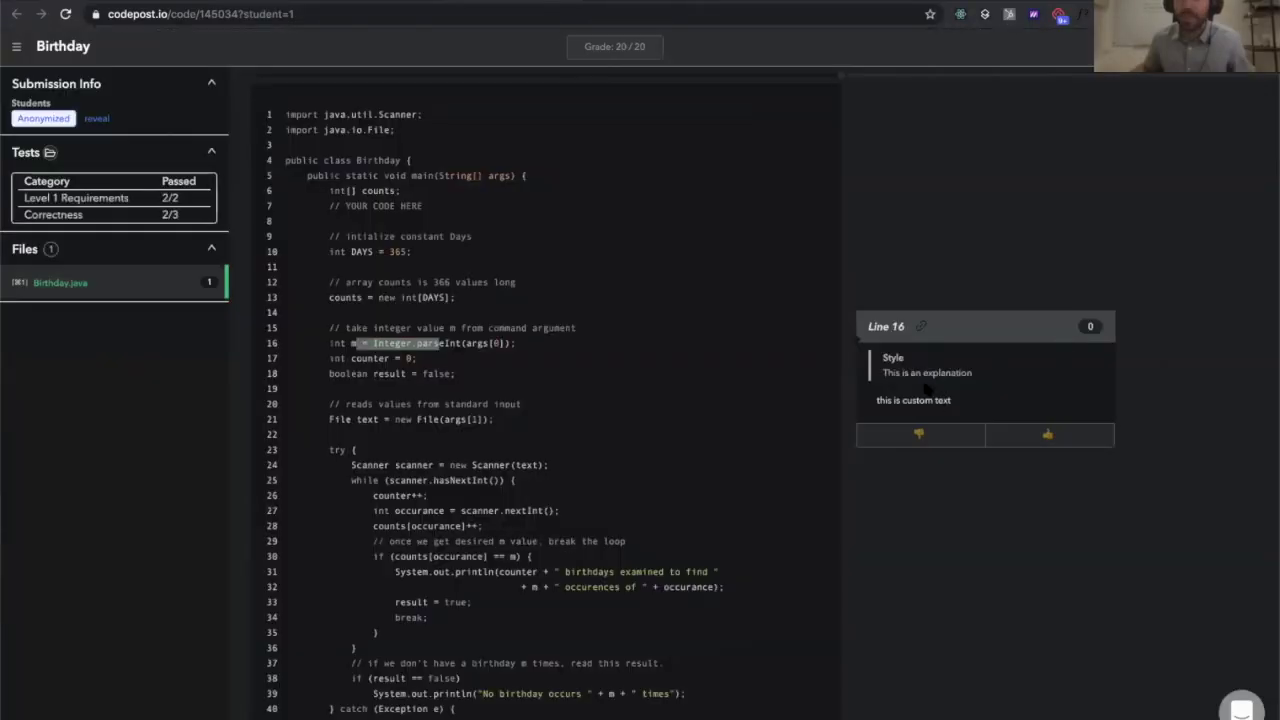
Scroll the Birthday submission page up and back down
scroll(917, 372, up, 5)
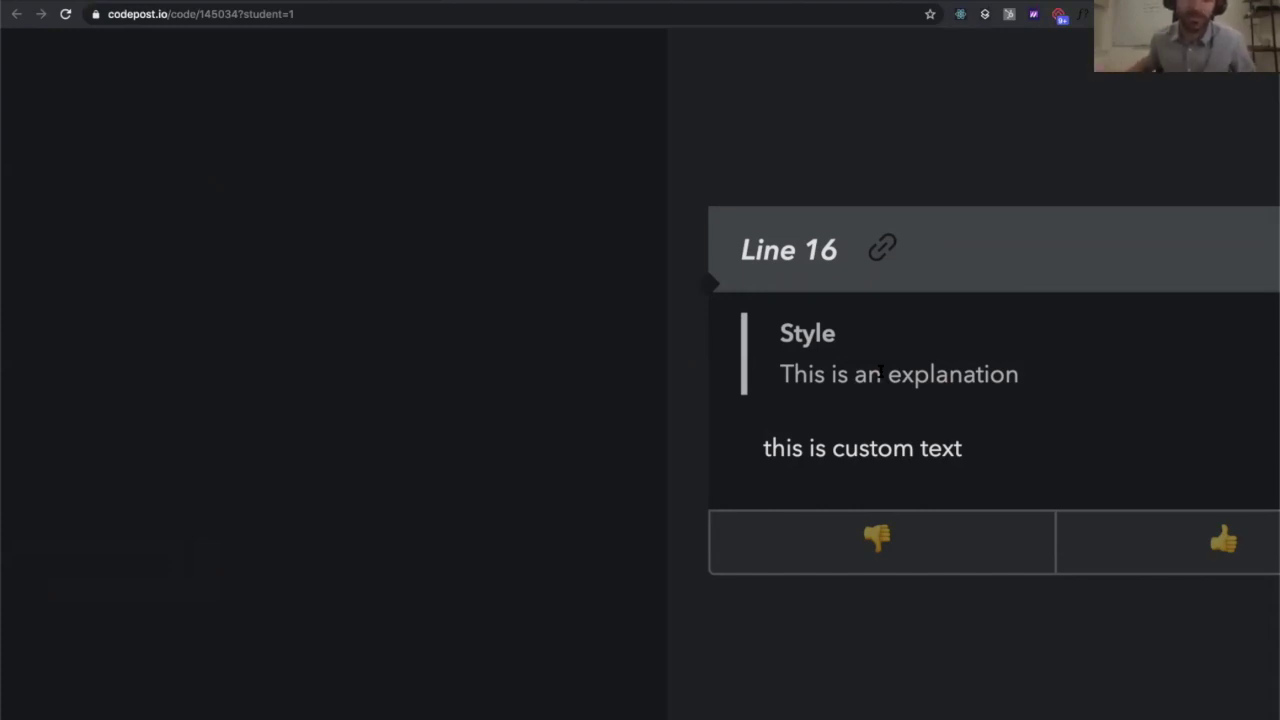
scroll(878, 374, down, 5)
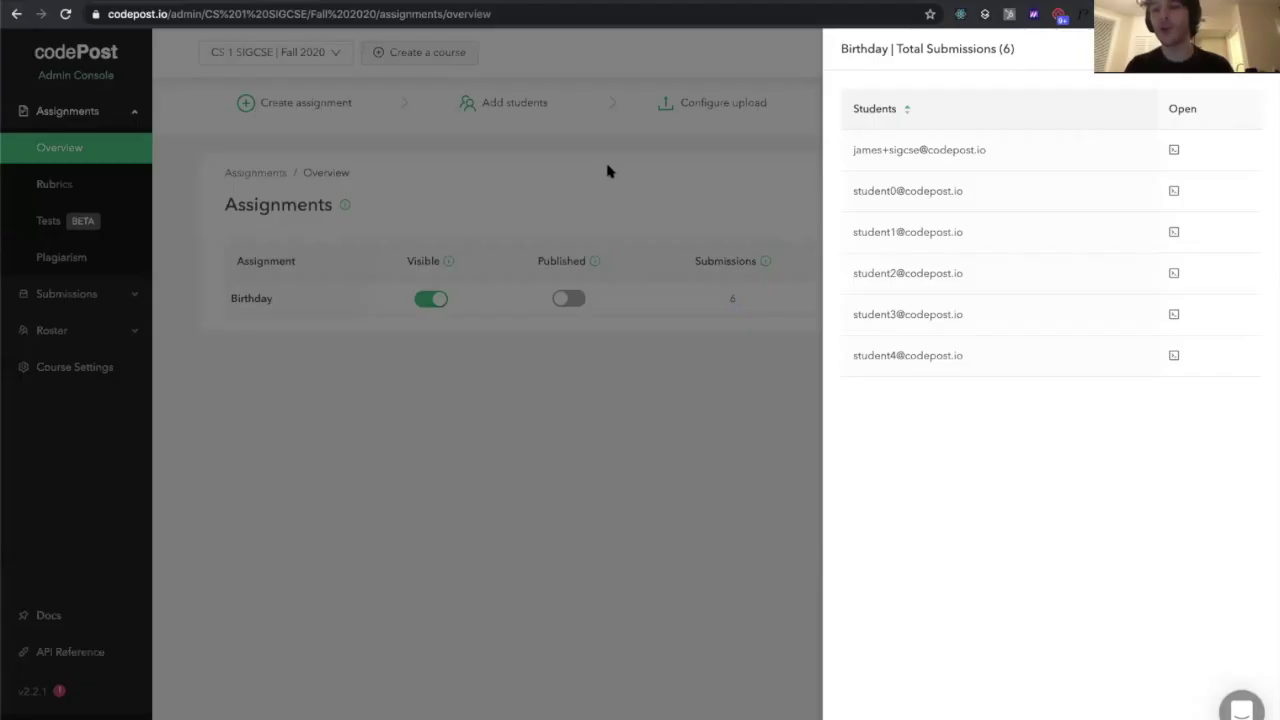
Close the Birthday submissions list and open the Birthday assignment's View stats page
click(601, 171)
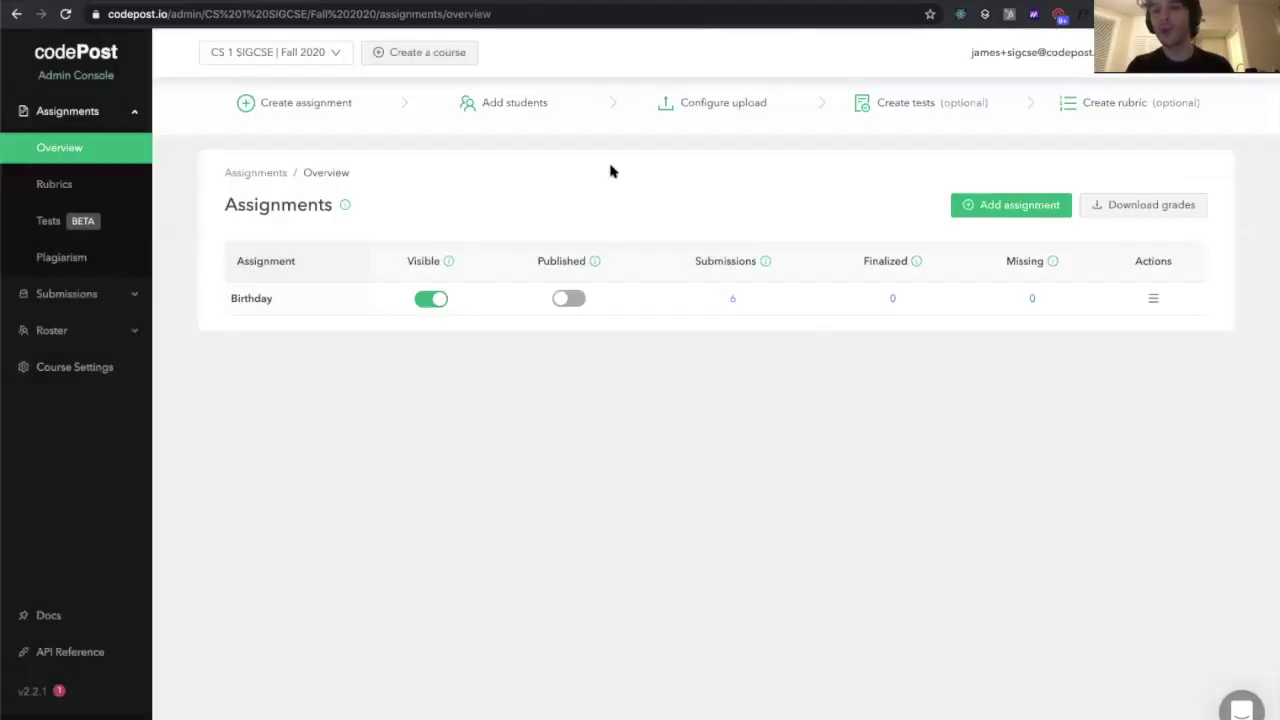
click(1153, 298)
click(1112, 419)
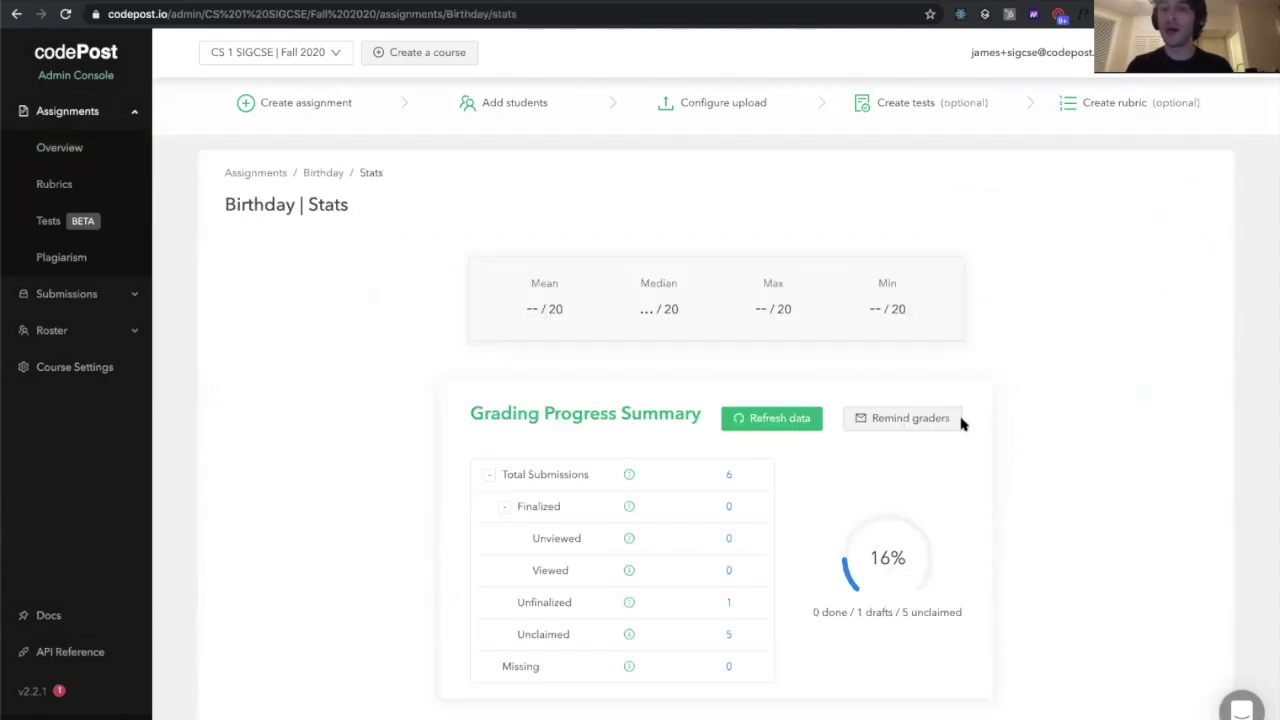
scroll(960, 420, up, 5)
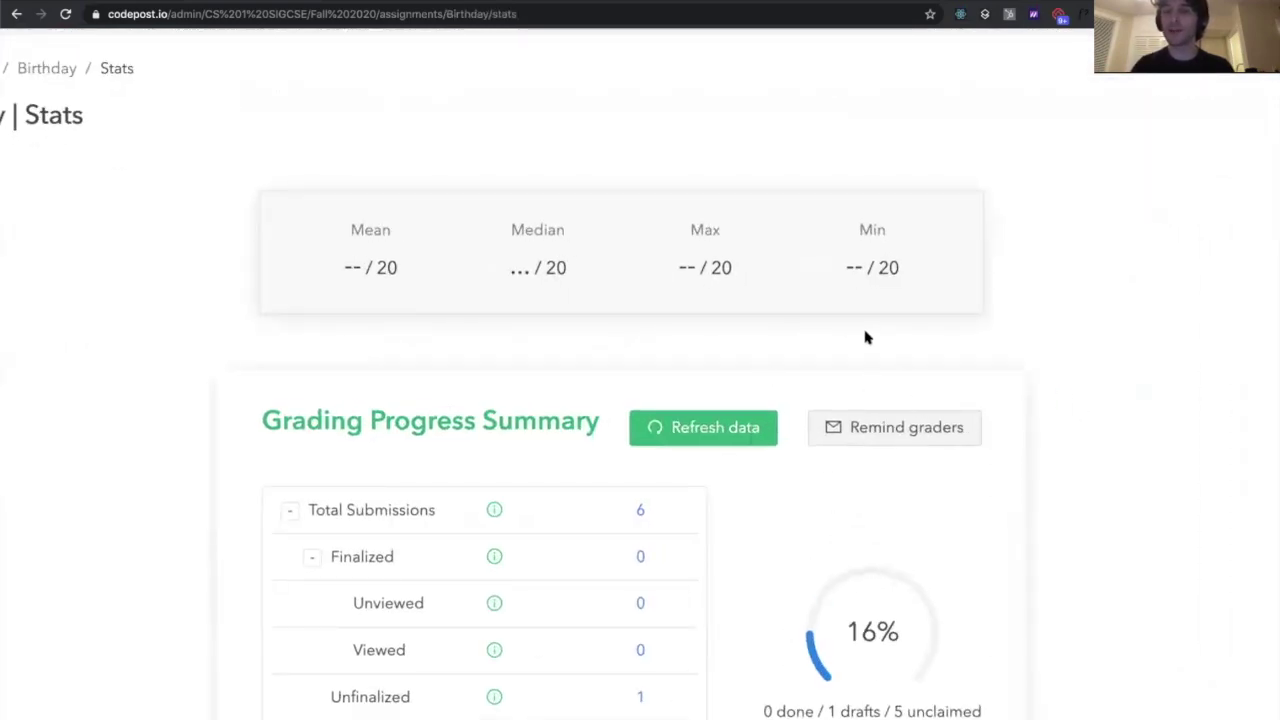
Preview the Remind graders dialog, cancel without sending, and go to the Tests page
click(911, 429)
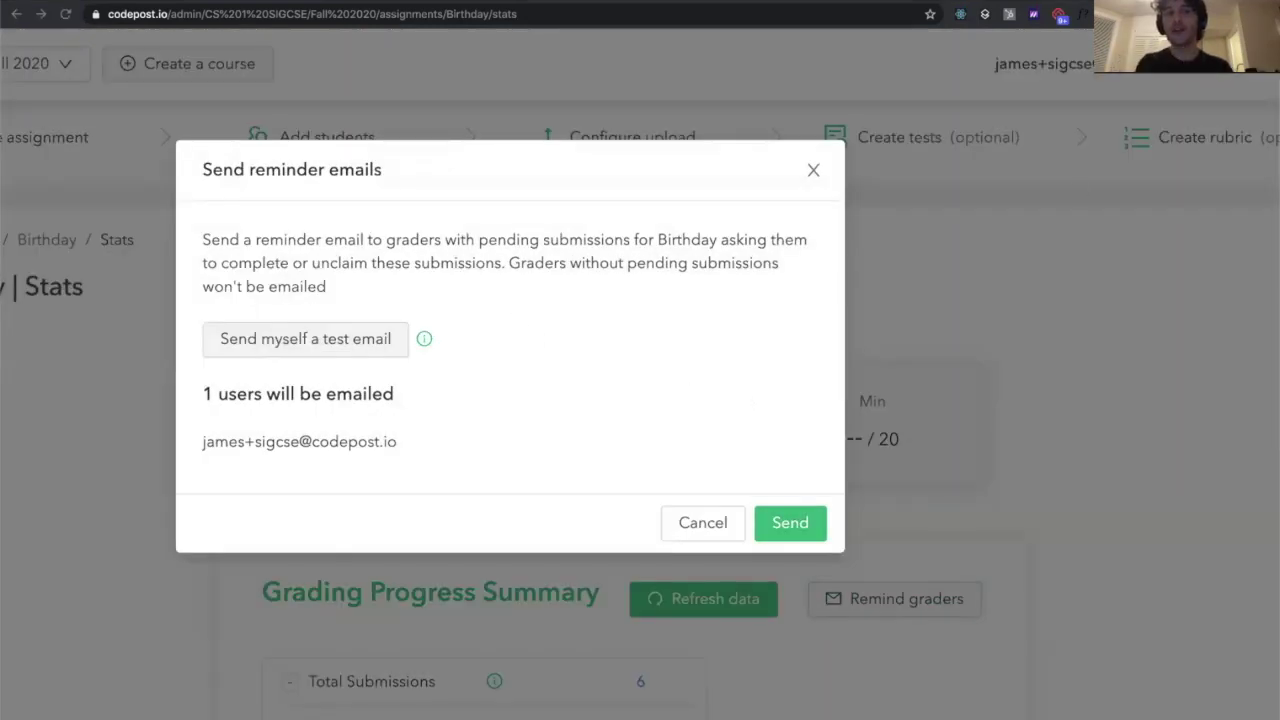
key(ctrl+minus)
key(ctrl+minus)
key(ctrl+minus)
key(ctrl+minus)
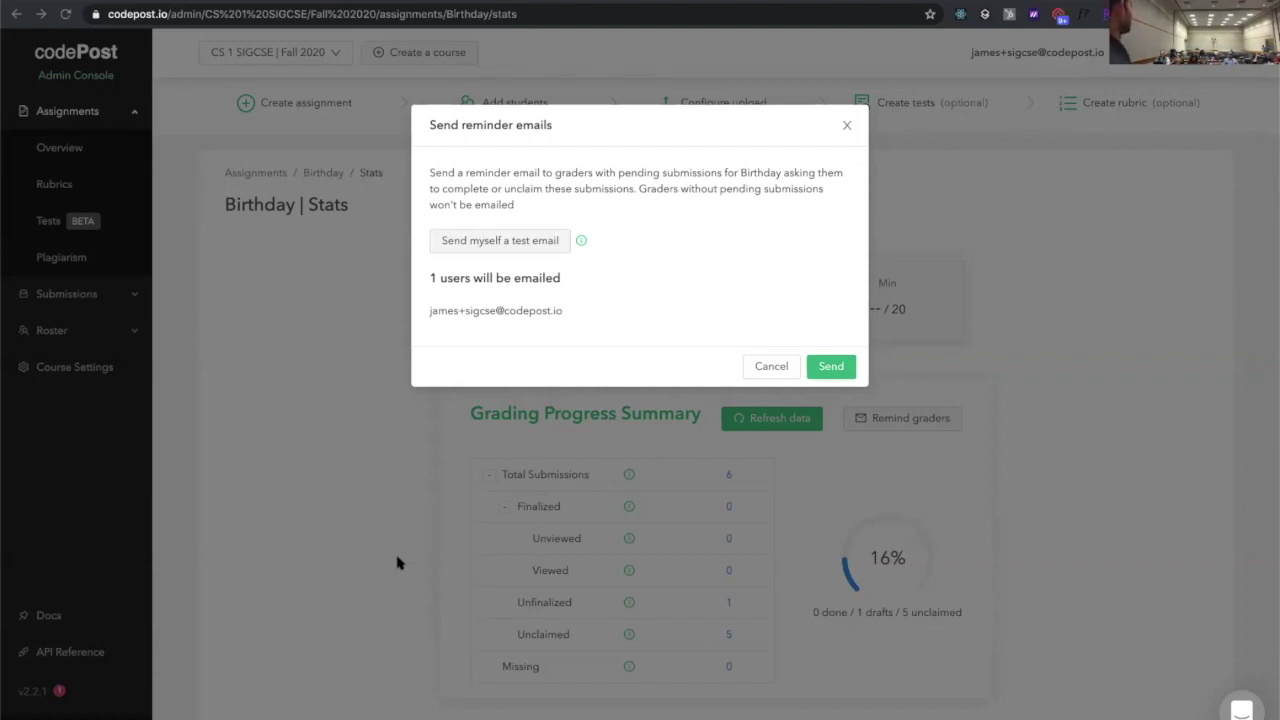
click(760, 367)
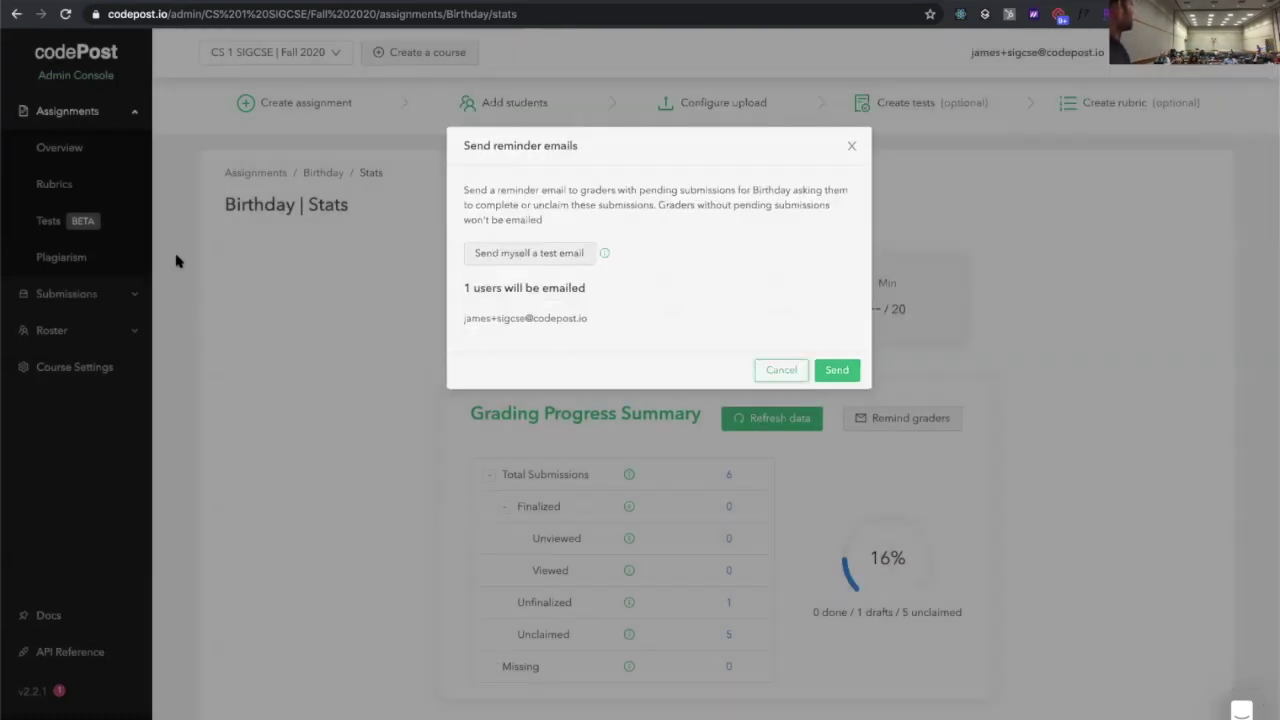
click(118, 224)
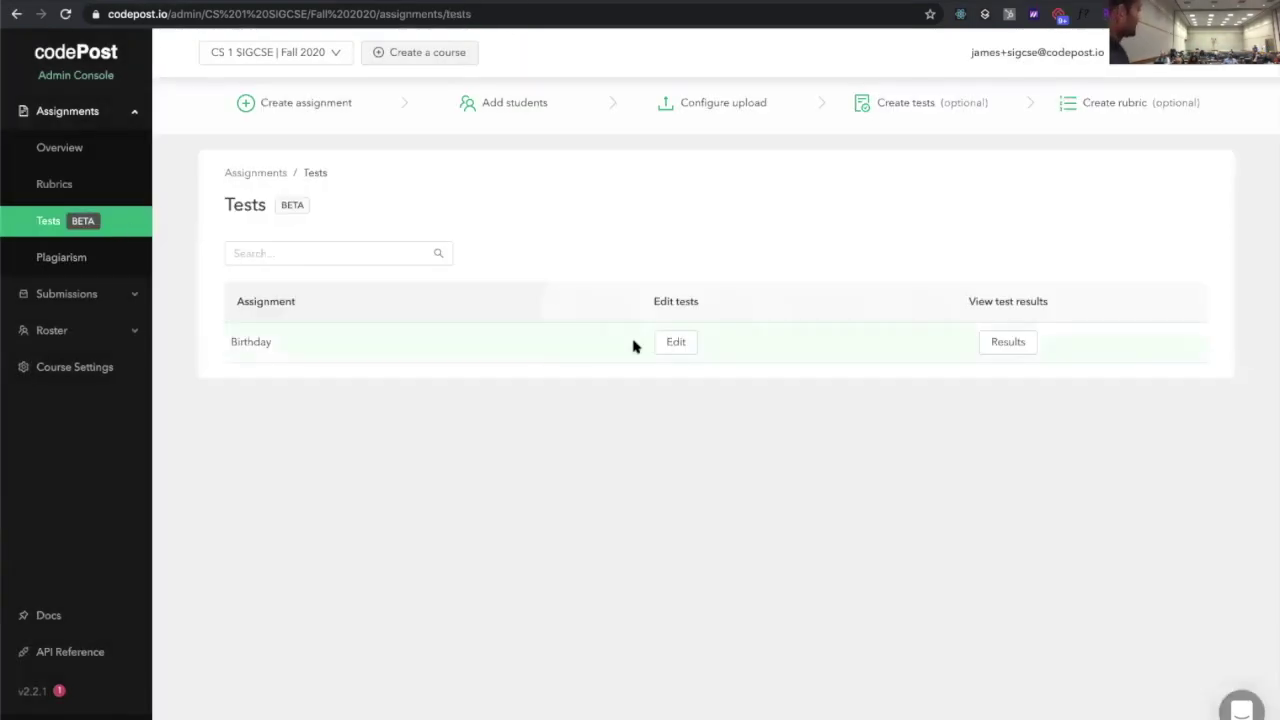
Open the Birthday test definitions in file mode and scroll through main.sh
click(672, 342)
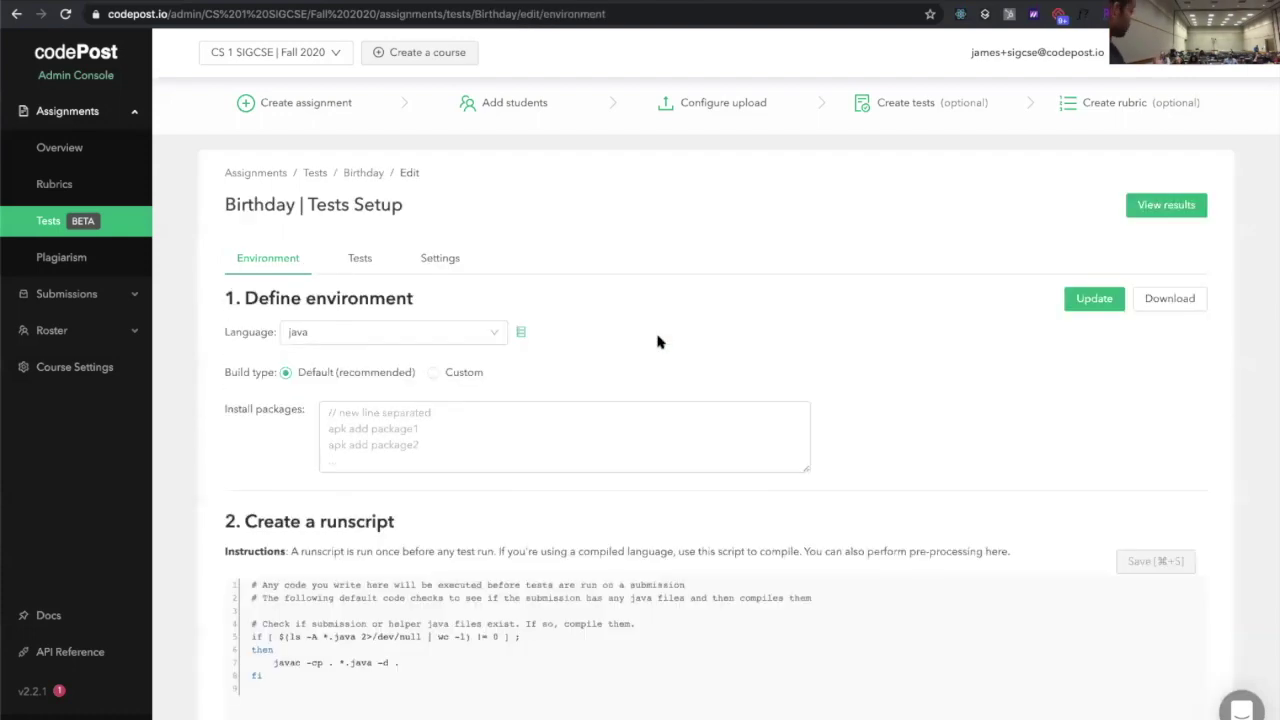
click(356, 260)
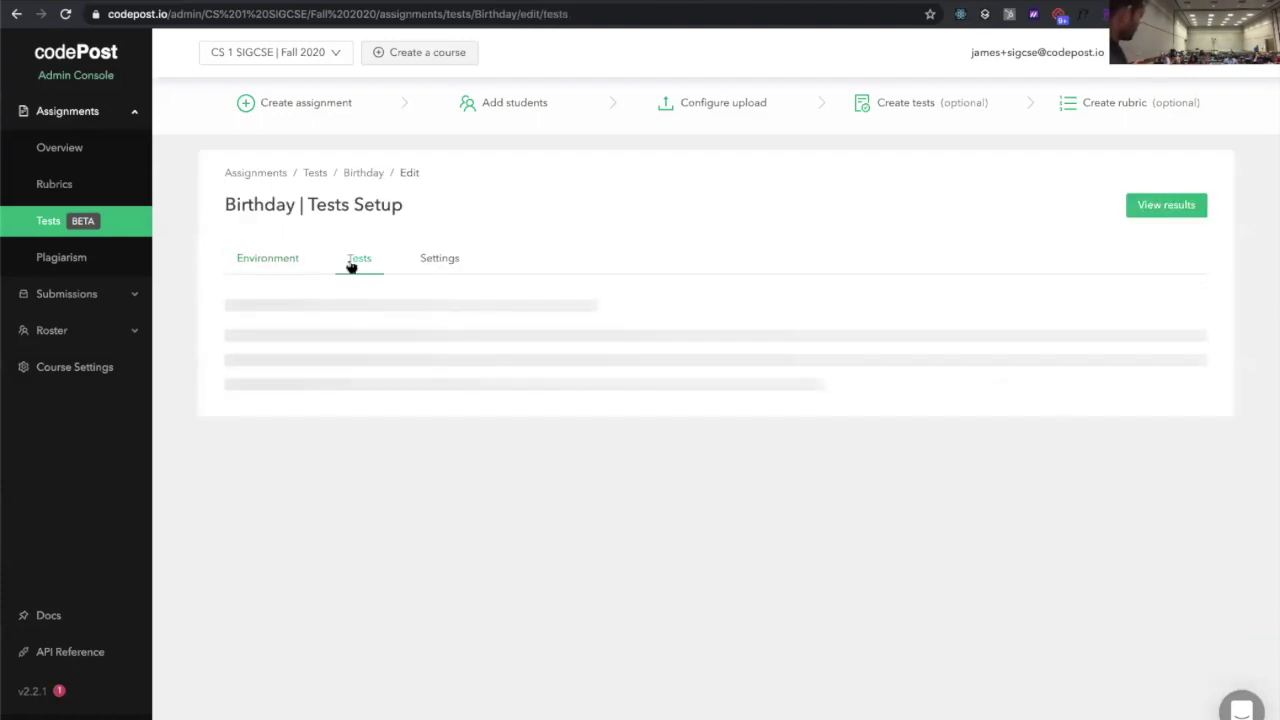
click(245, 344)
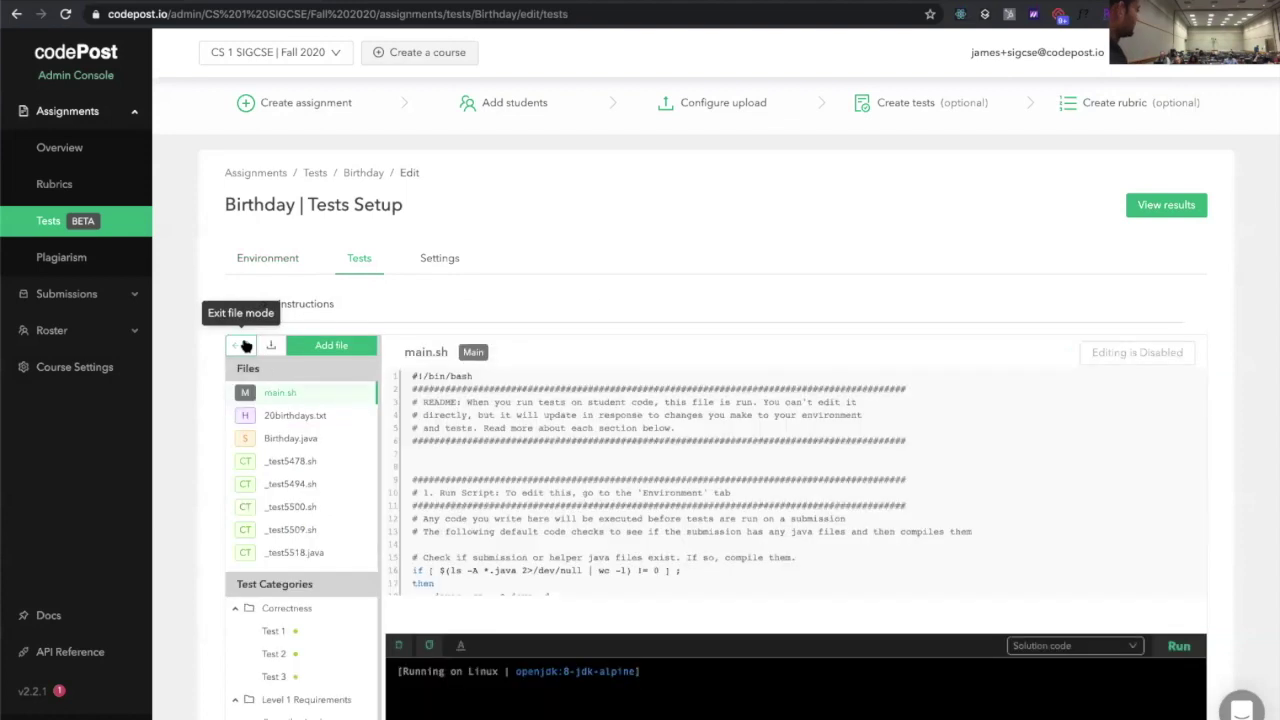
scroll(637, 390, down, 5)
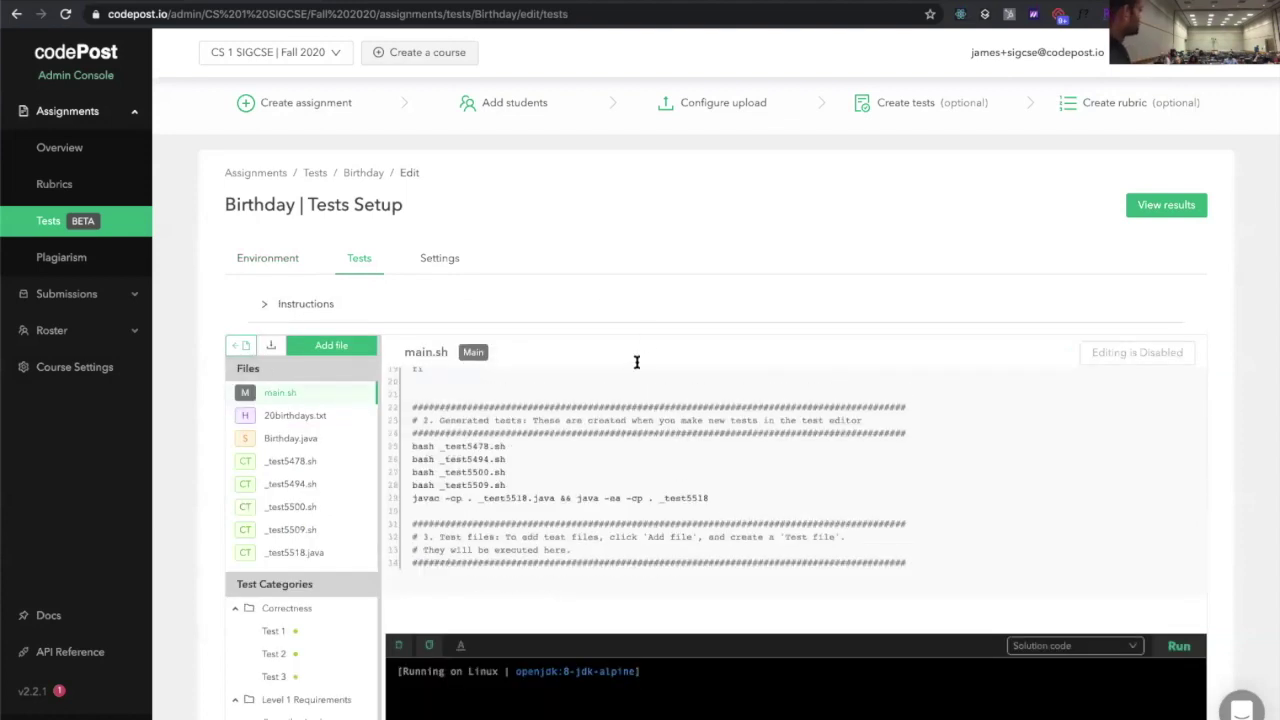
scroll(636, 365, up, 5)
scroll(620, 251, down, 1)
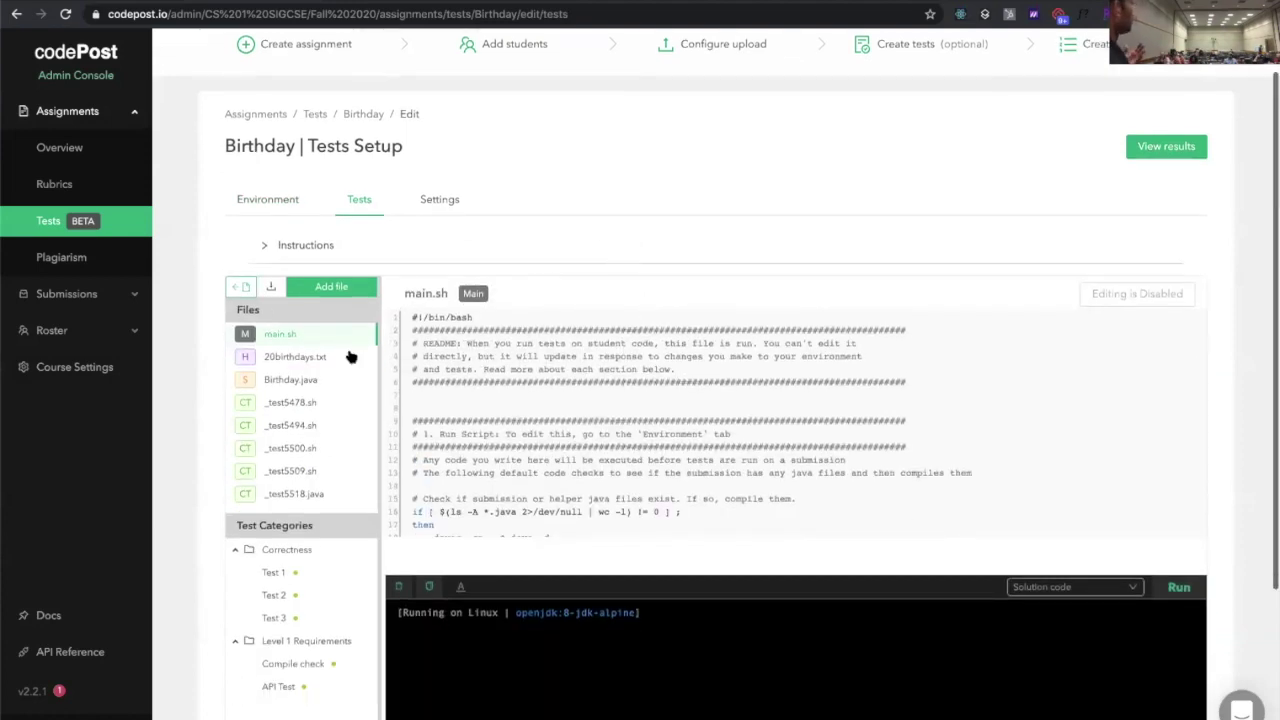
scroll(200, 373, down, 3)
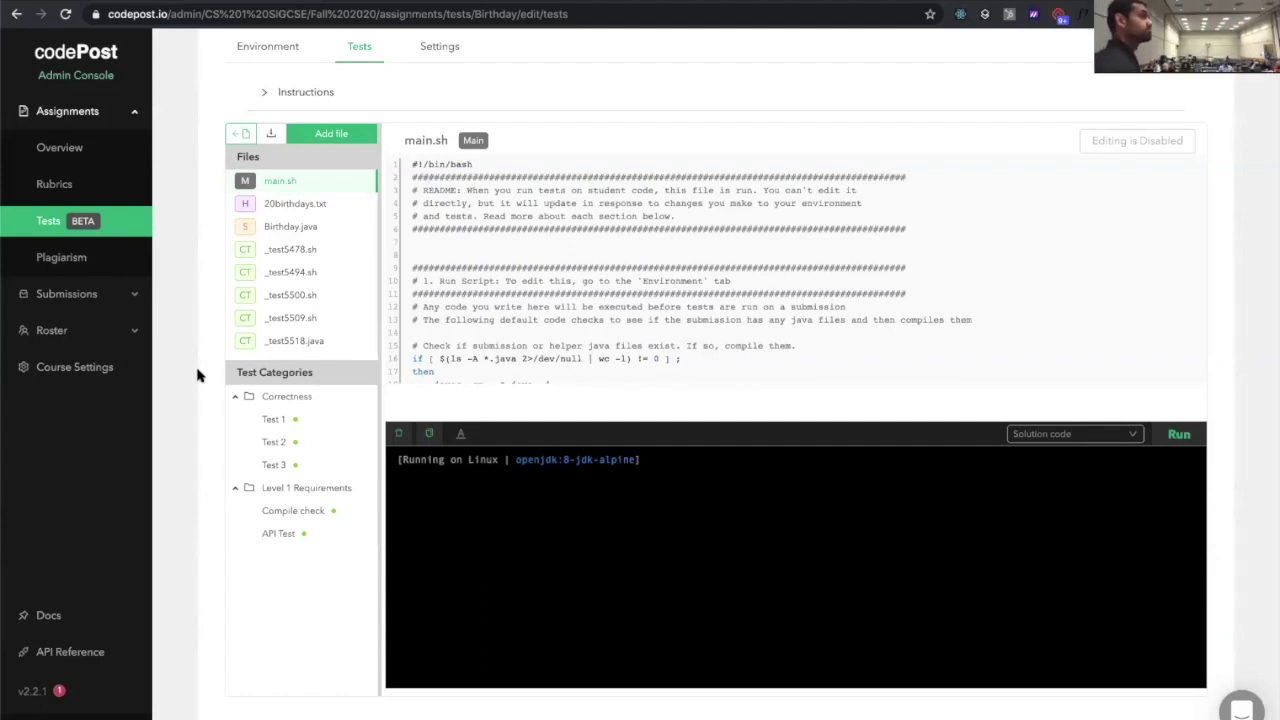
Leave file mode and expand then collapse Test 1's More options
click(238, 142)
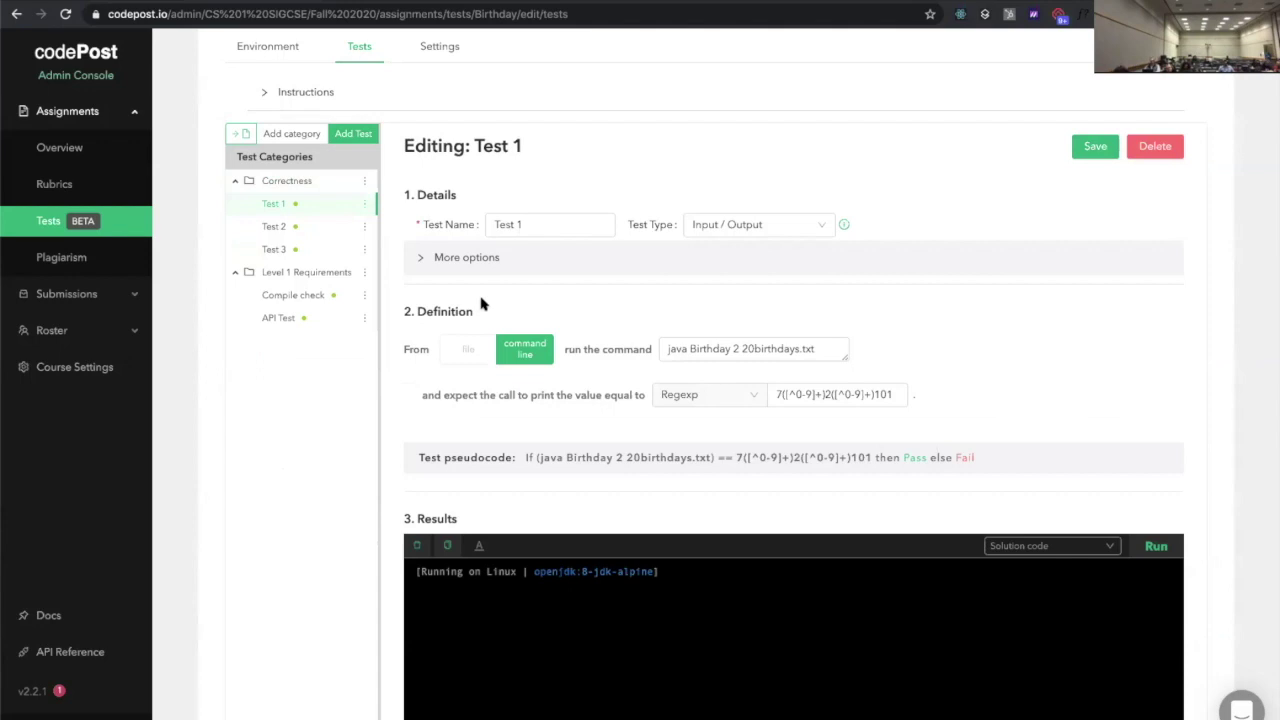
click(465, 262)
click(465, 266)
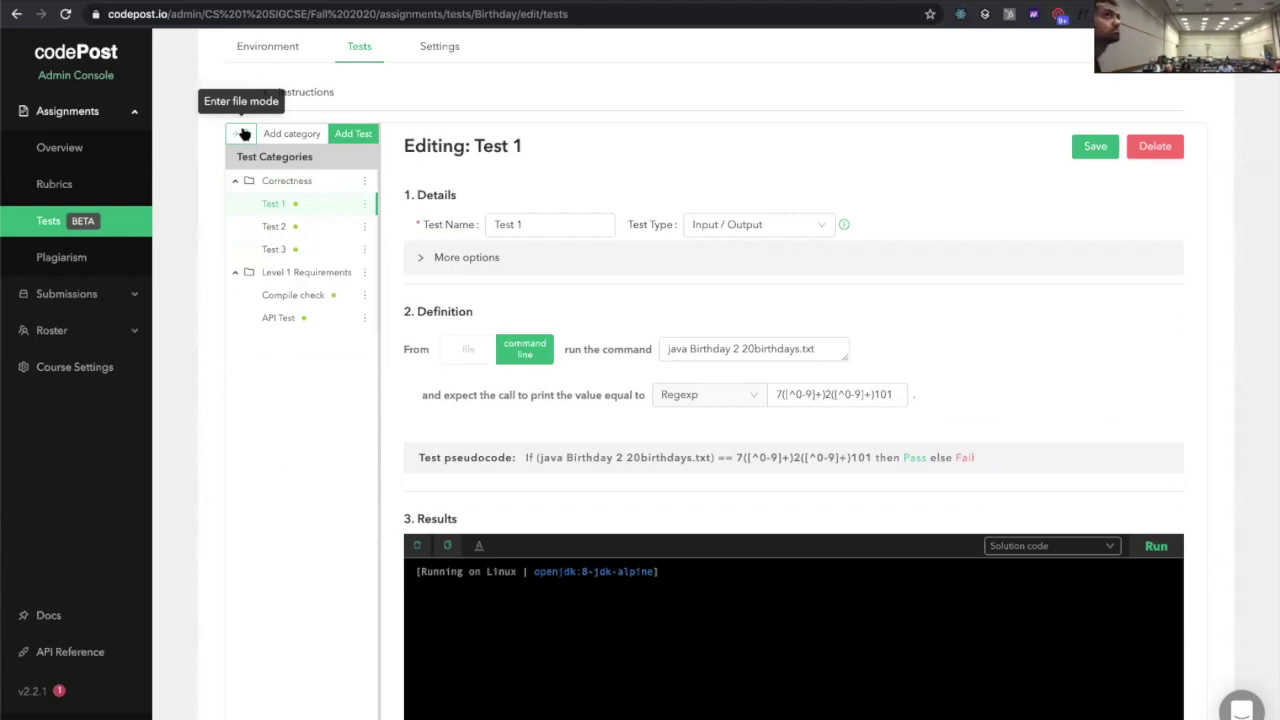
Switch the Birthday test editor to file mode to list main.sh and the other files
click(243, 133)
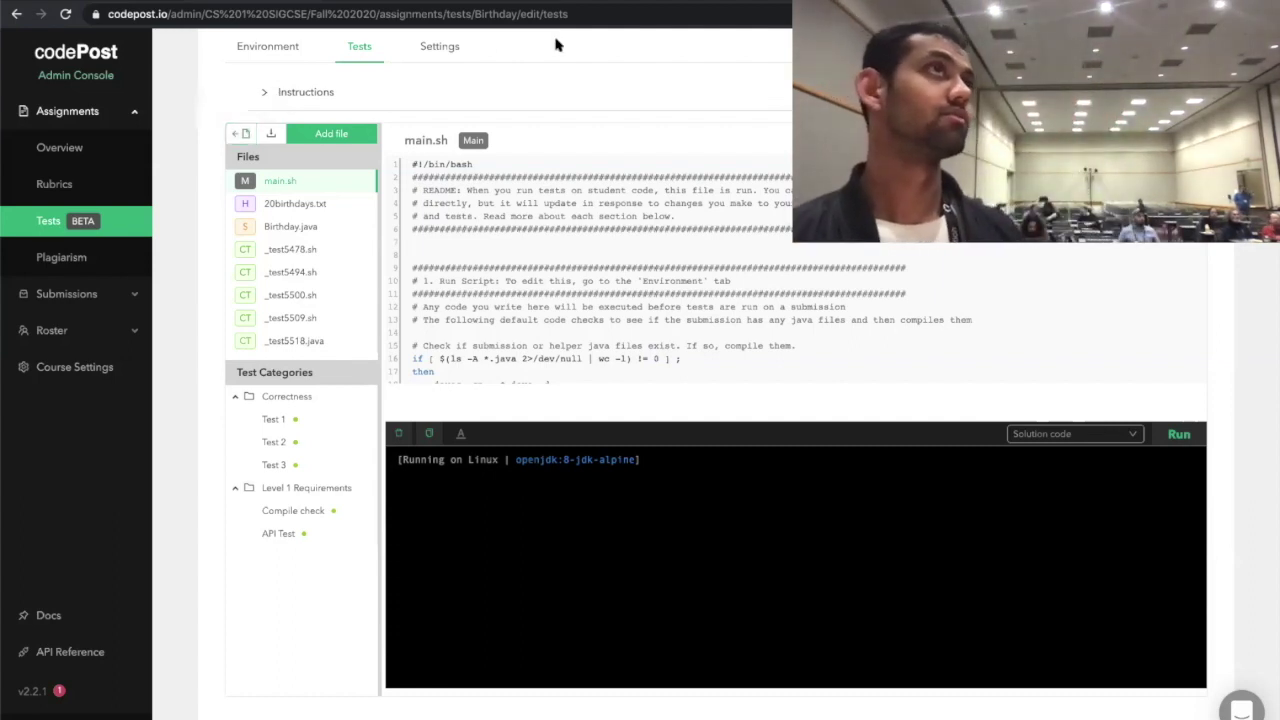
Load docs.codepost.io/reference in a new Chrome tab
key(ctrl+t)
text(docs.code)
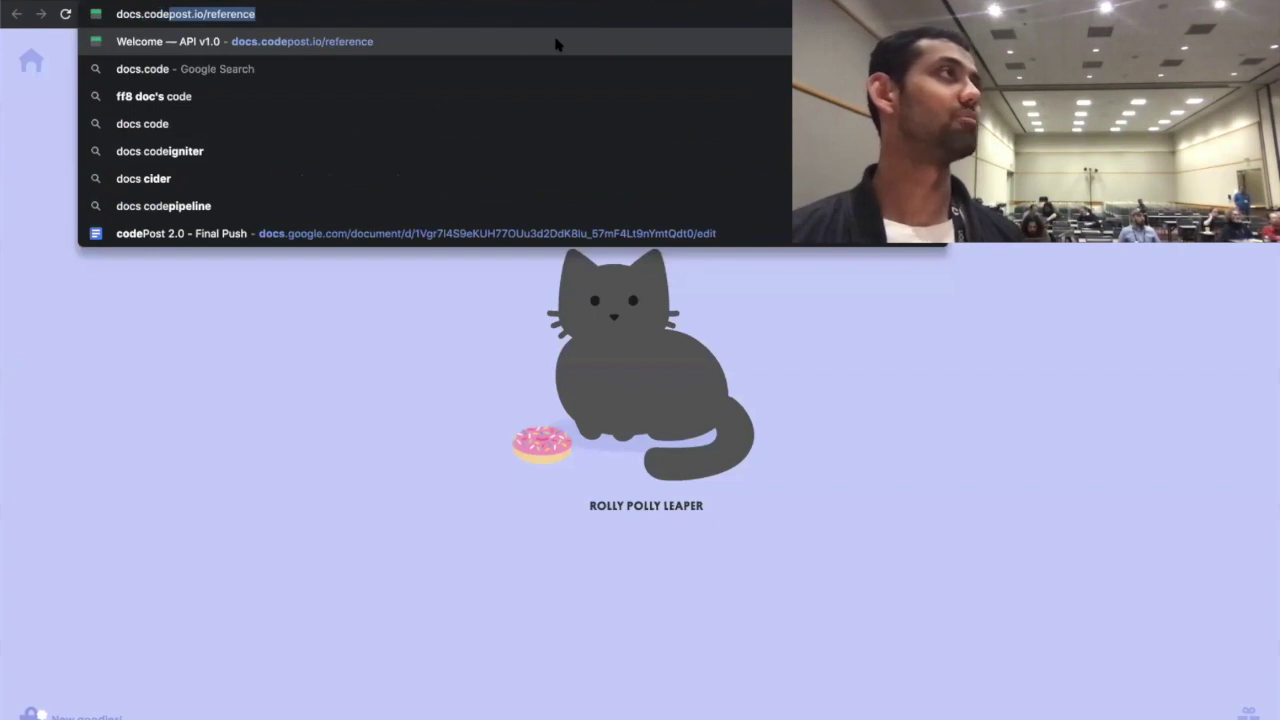
key(Return)
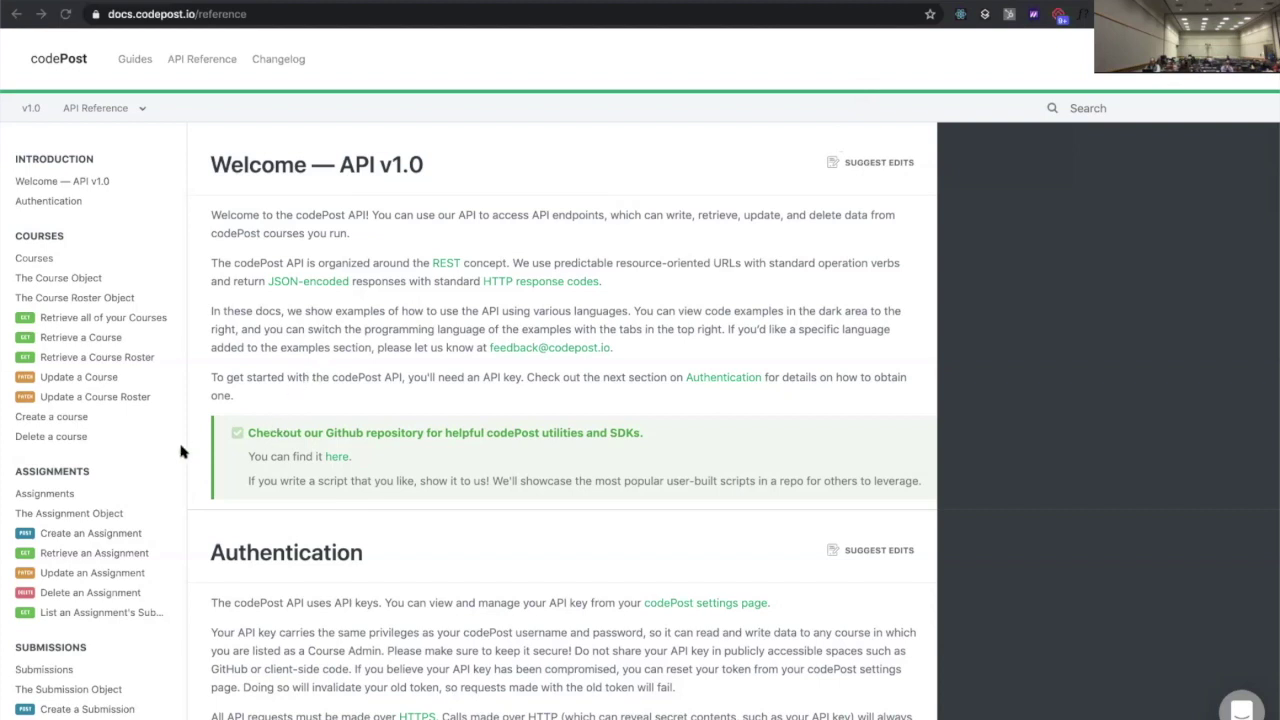
Browse the Assignments and Create an Assignment sections of the API reference
click(117, 496)
click(97, 440)
scroll(229, 414, up, 5)
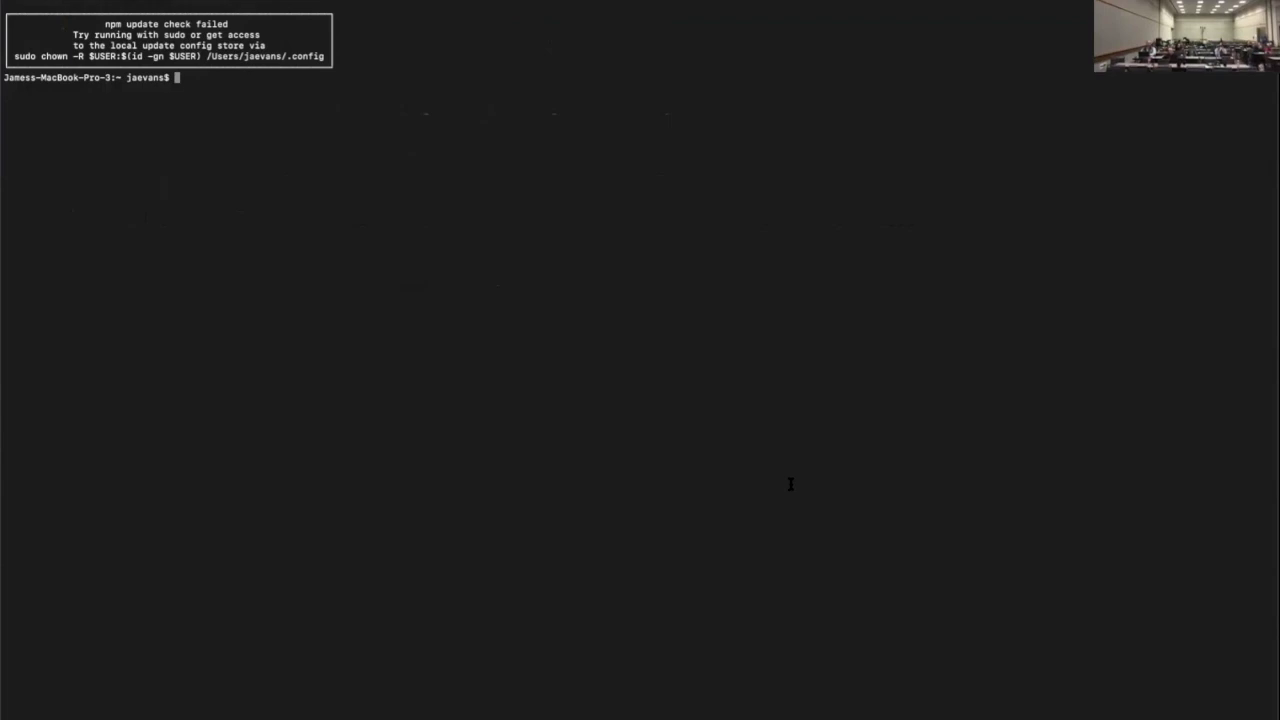
Enlarge the Terminal text, start python, then exit the interpreter with Ctrl+C and Ctrl+D
key(super+plus)
key(super+plus)
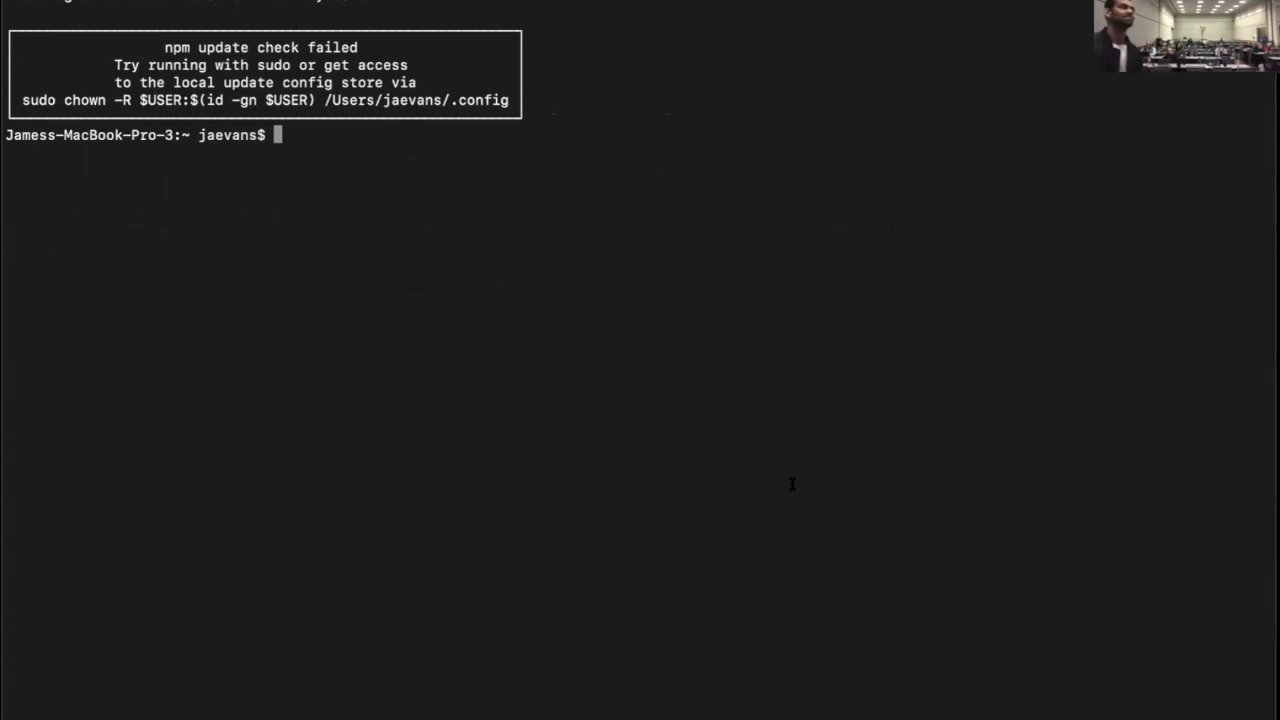
text(python)
key(Return)
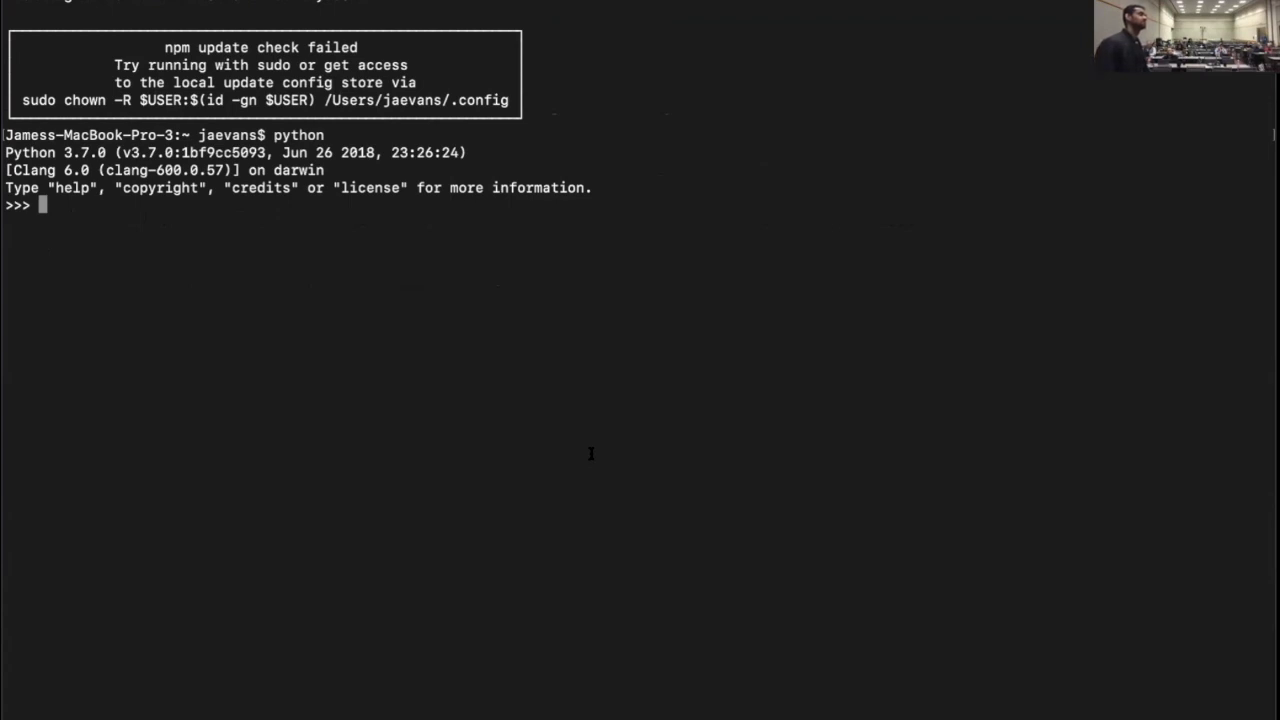
key(ctrl+c)
key(ctrl+d)
Abandon the typed 'pip install codepost' command and relaunch the Python 3.7.0 interpreter
text(pip install codepost)
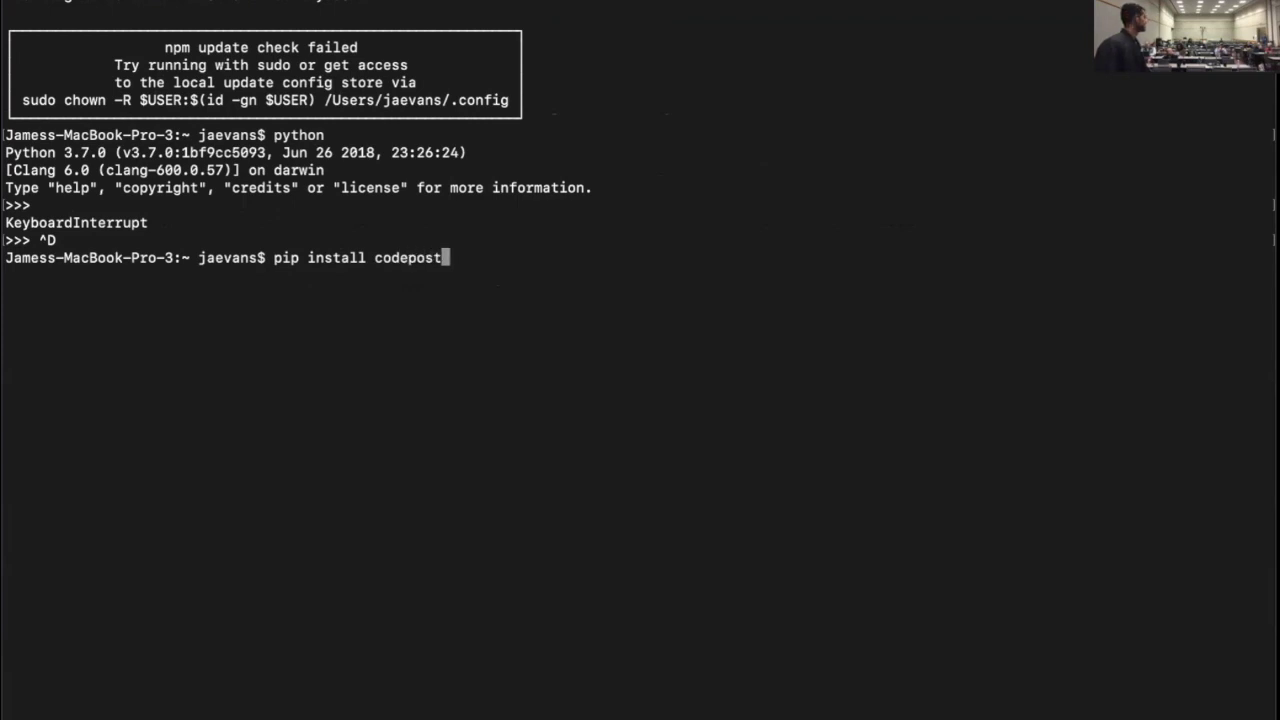
key(BackSpace)
key(BackSpace)
key(BackSpace)
key(BackSpace)
key(BackSpace)
key(BackSpace)
key(BackSpace)
key(BackSpace)
key(BackSpace)
key(BackSpace)
key(BackSpace)
key(BackSpace)
key(BackSpace)
key(BackSpace)
key(BackSpace)
key(BackSpace)
key(BackSpace)
key(BackSpace)
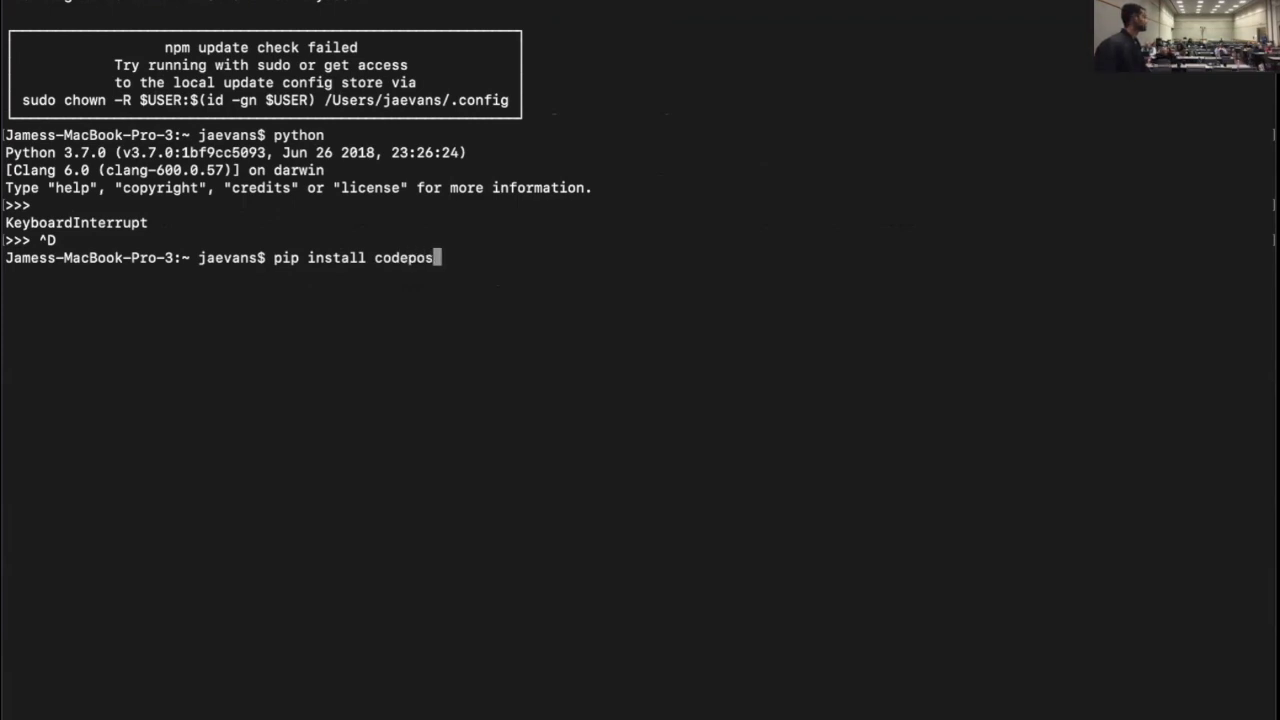
key(BackSpace)
text(ython)
key(Return)
Import codepost, then write a codepost.configure_api_key call with the pasted API key in quotes
text(import codepost)
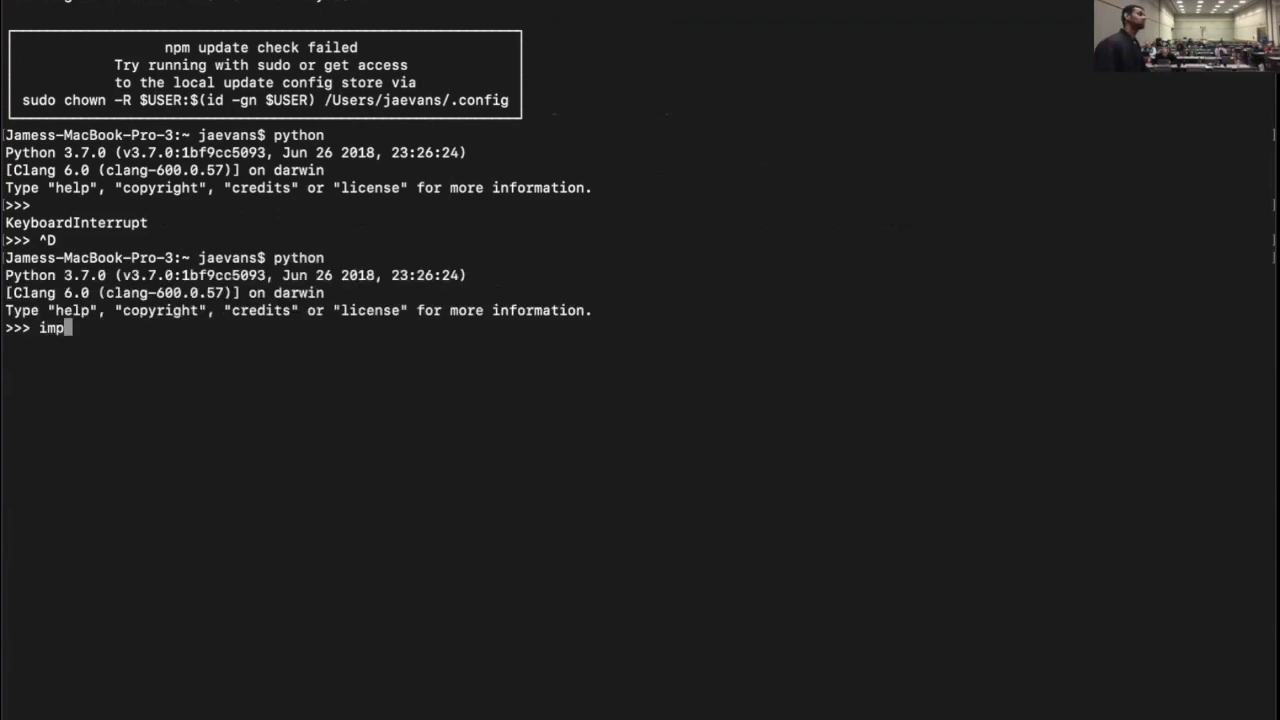
key(Return)
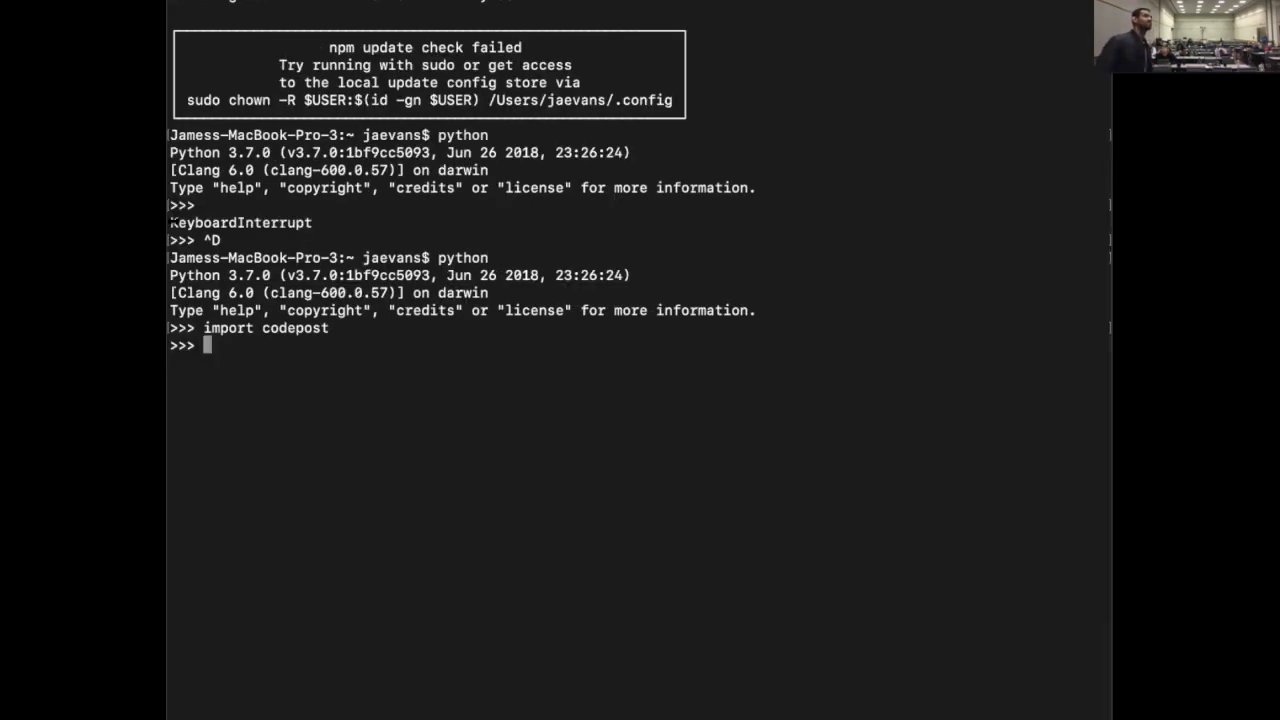
text(cod)
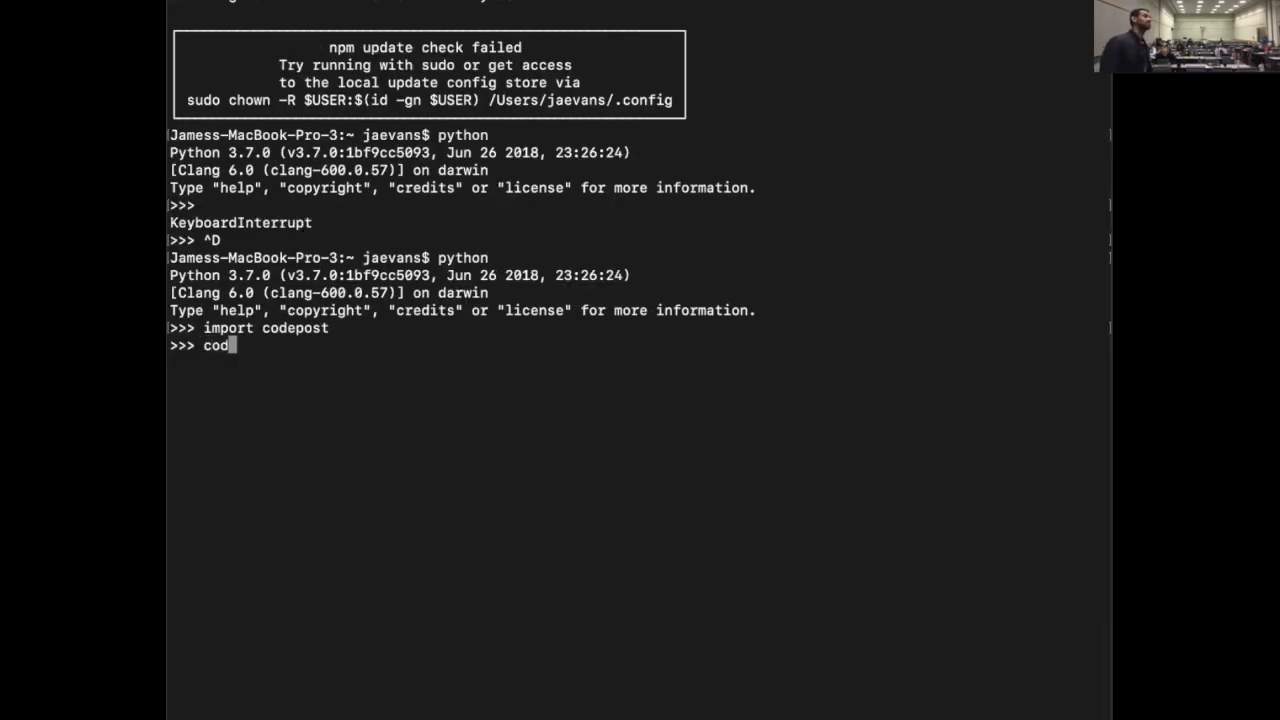
text(epost.configure)
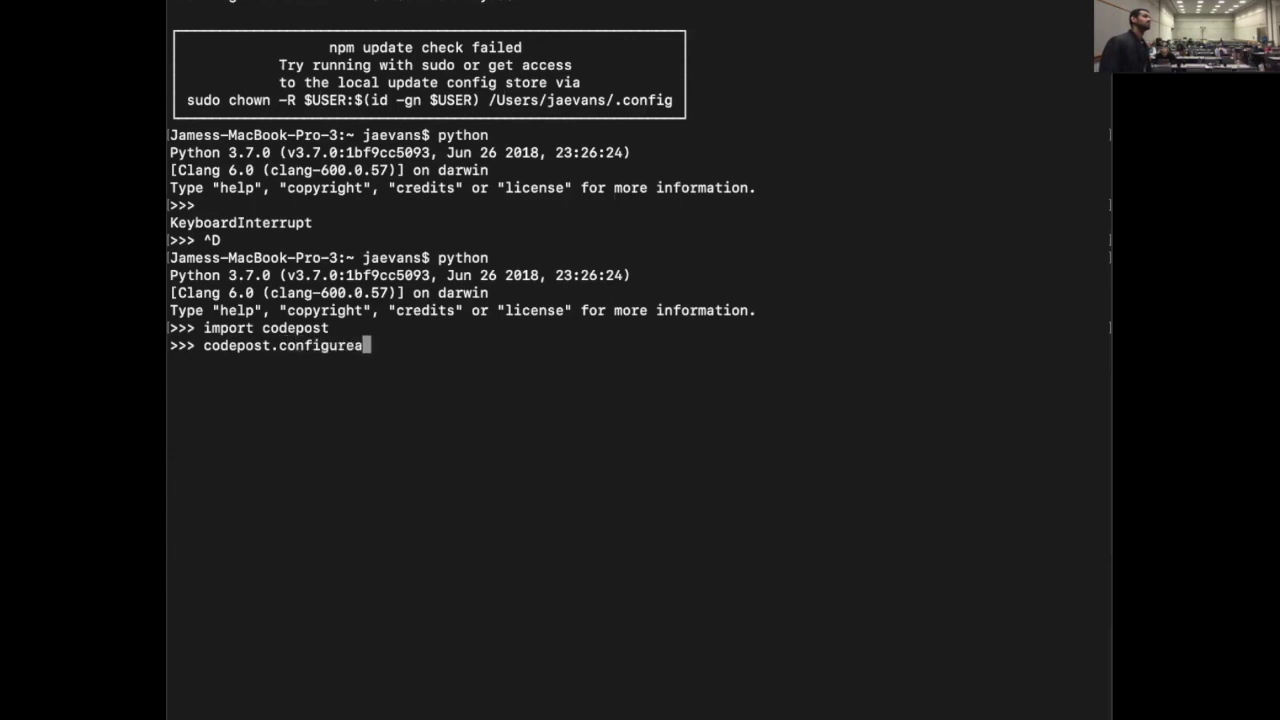
key(BackSpace)
key(BackSpace)
key(BackSpace)
key(BackSpace)
key(BackSpace)
key(BackSpace)
key(BackSpace)
key(BackSpace)
key(BackSpace)
key(BackSpace)
key(BackSpace)
key(BackSpace)
key(BackSpace)
key(BackSpace)
key(BackSpace)
key(BackSpace)
key(BackSpace)
key(BackSpace)
text(codepost.configure_api_key()
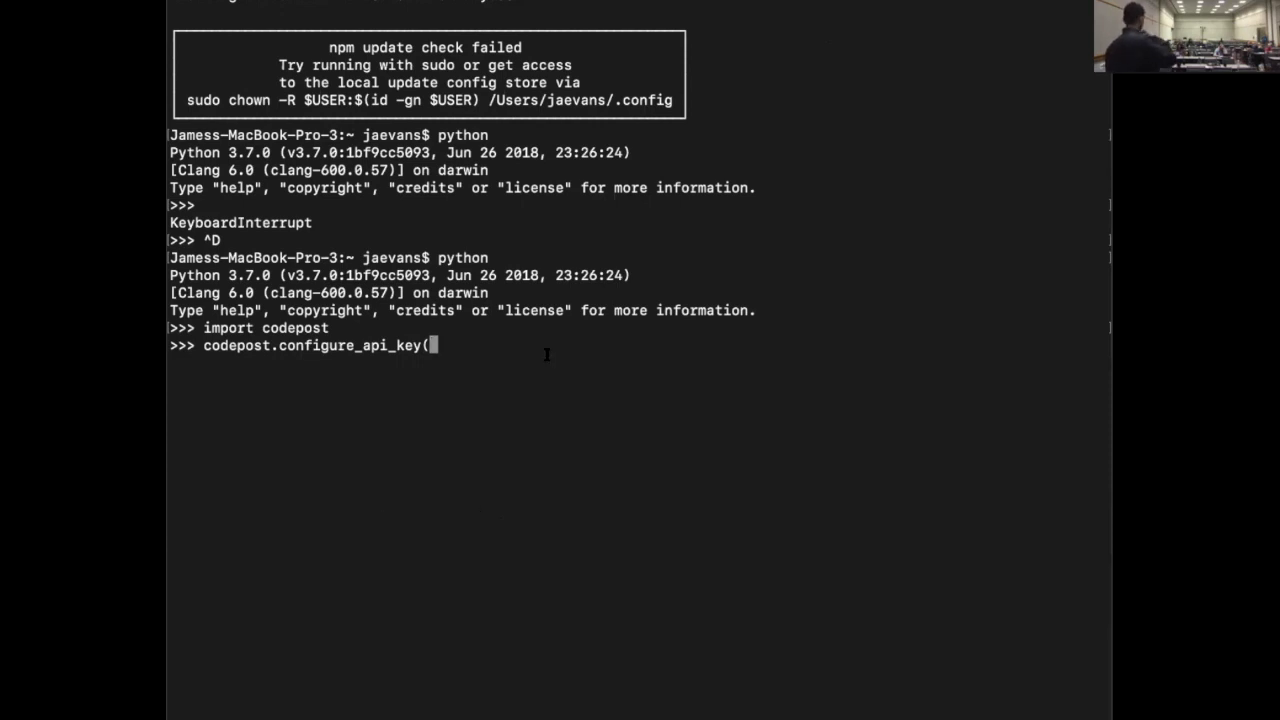
text(")
key(super+v)
Run the API key configuration, then list the three available courses with codepost.course.list_available()
text("))
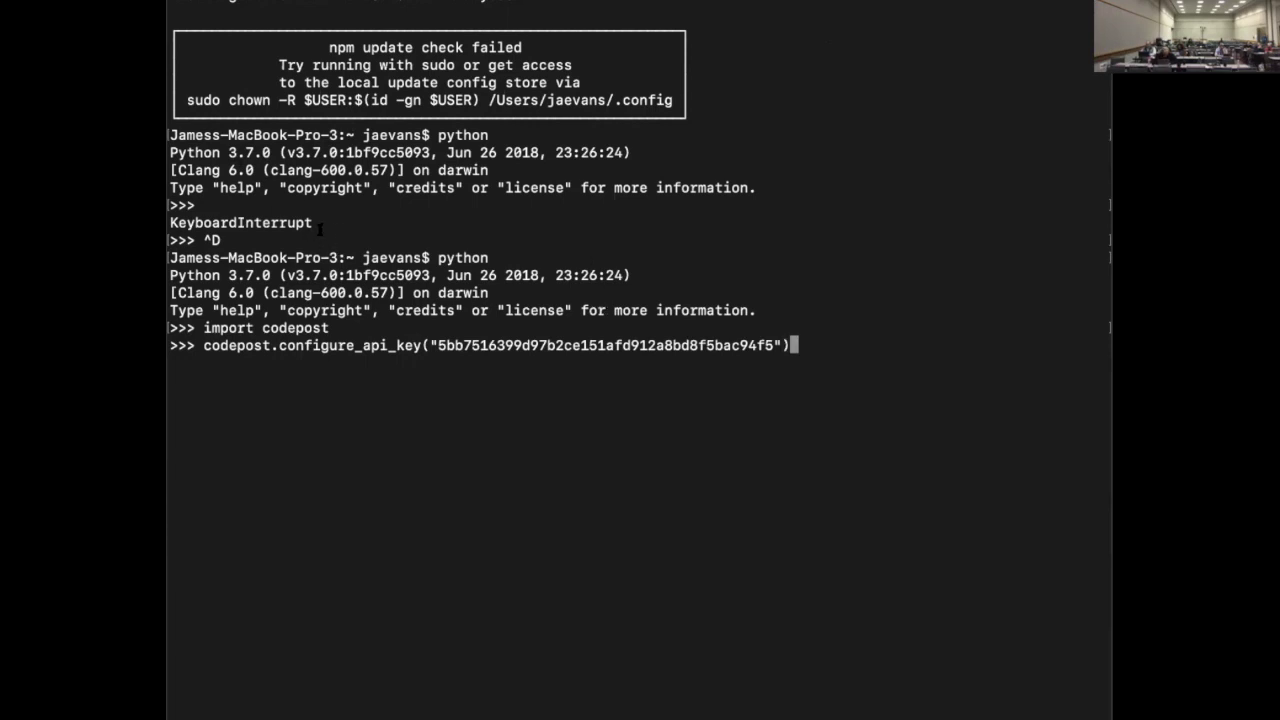
key(Return)
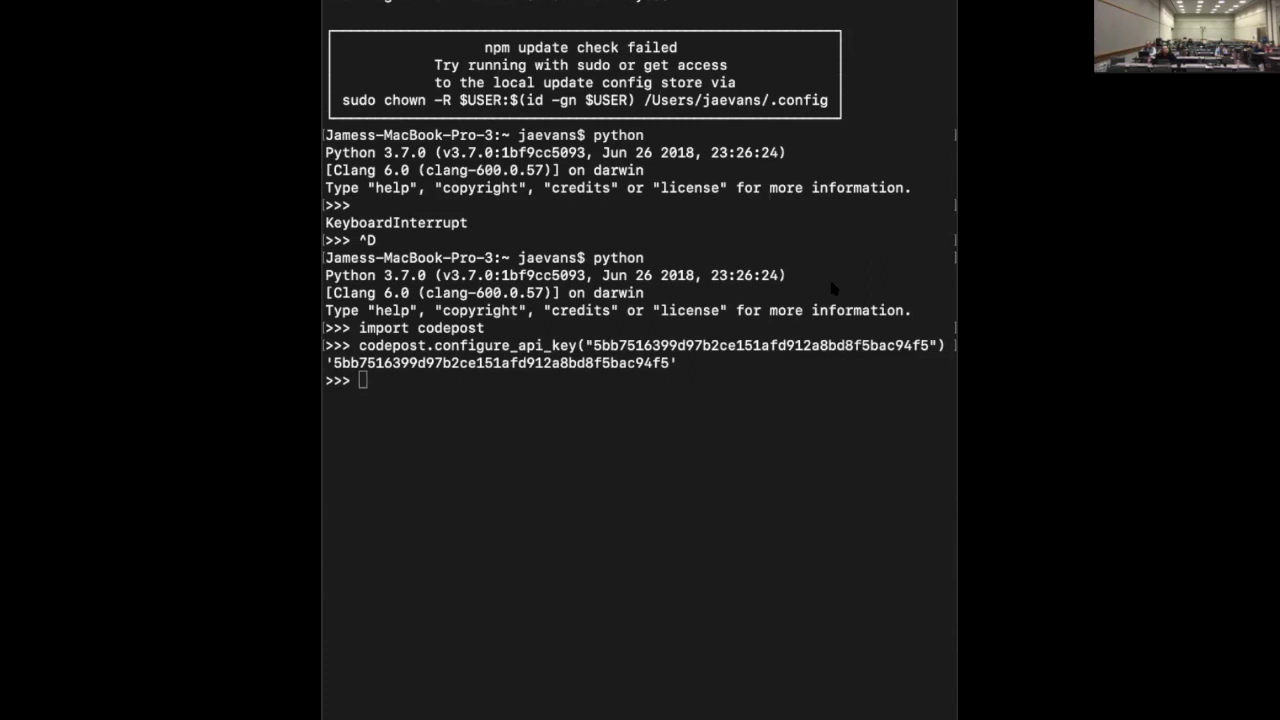
click(718, 297)
text(codepost.course.list)
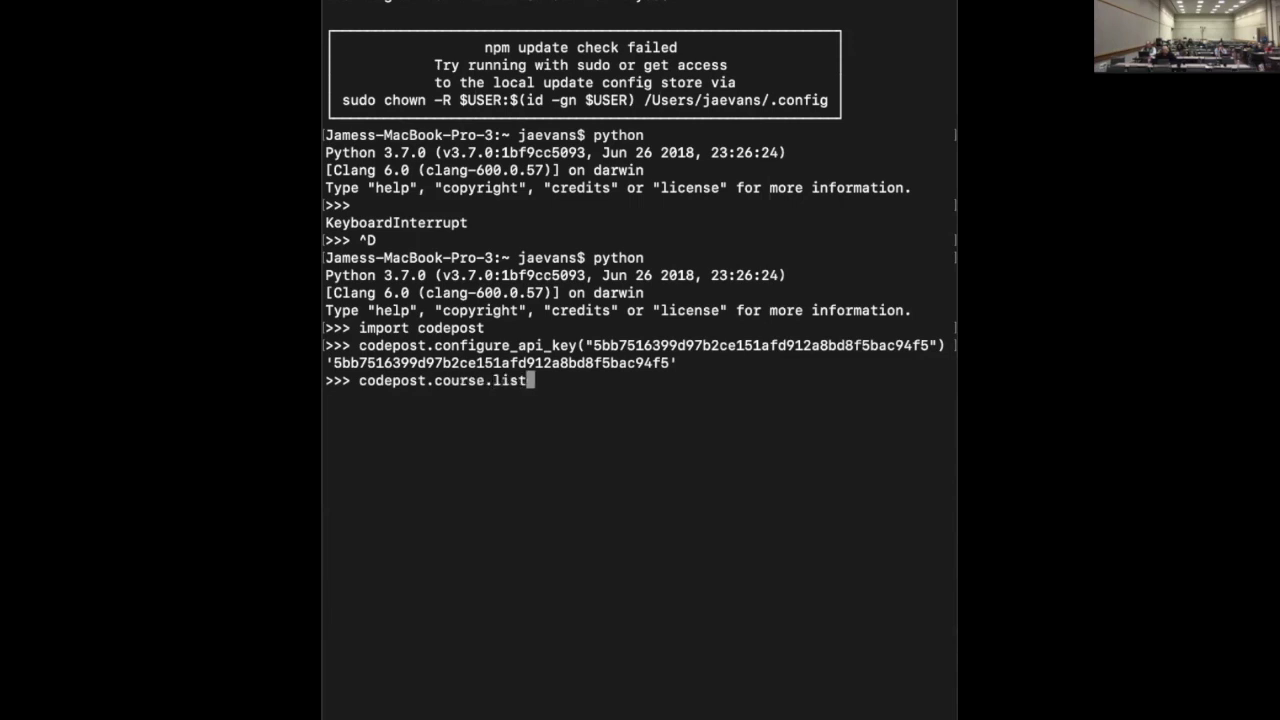
key(super+Tab)
text(_available())
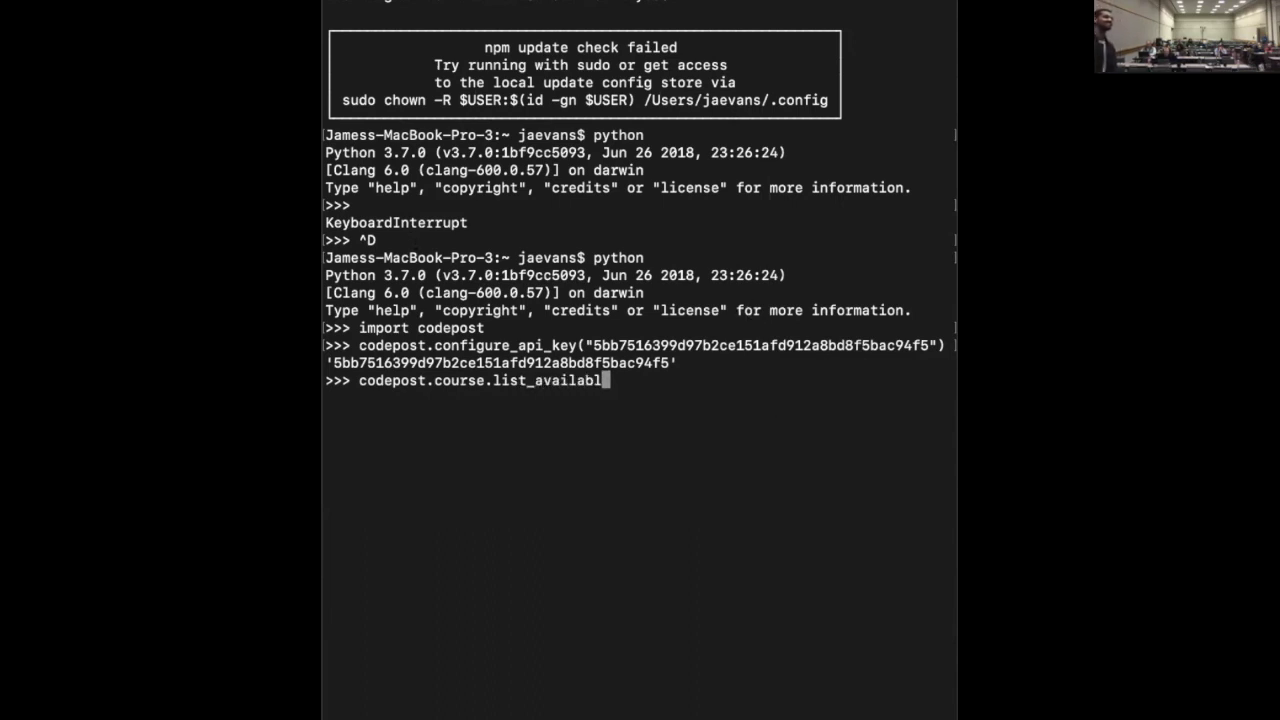
key(Return)
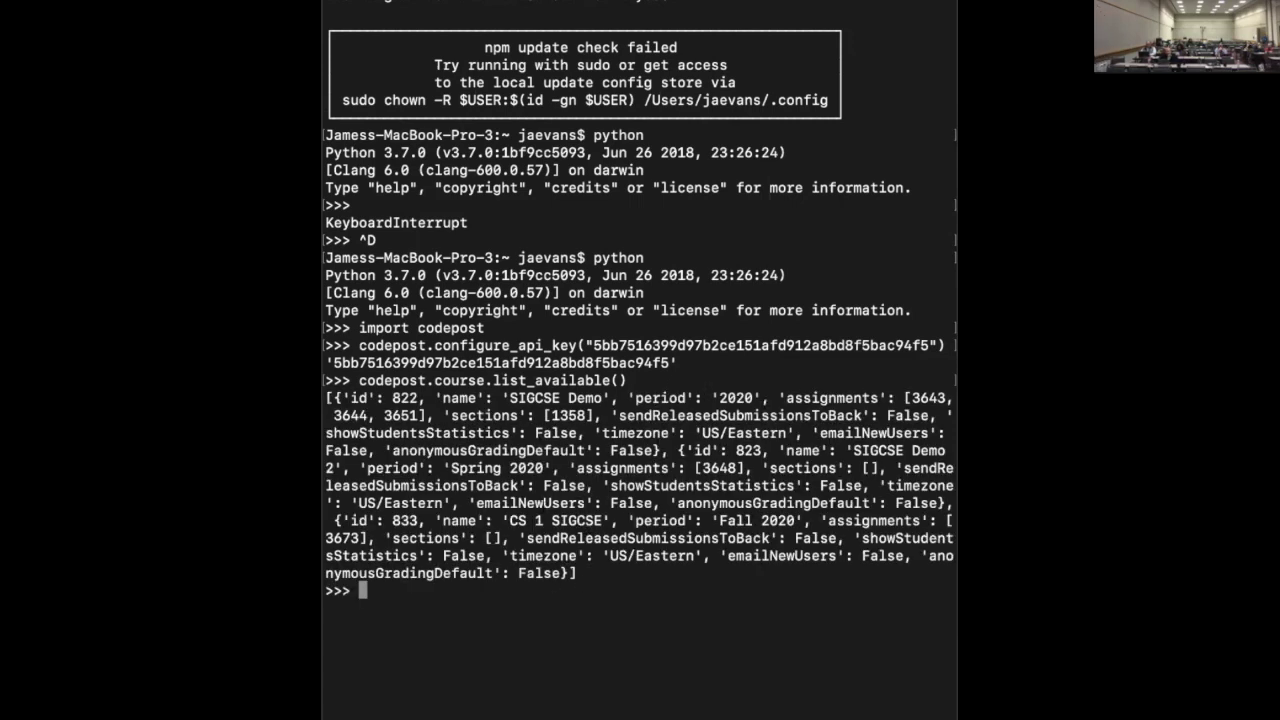
Print only the first course with [0]: SIGCSE Demo, id 822, period 2020
key(Up)
text([0])
key(Return)
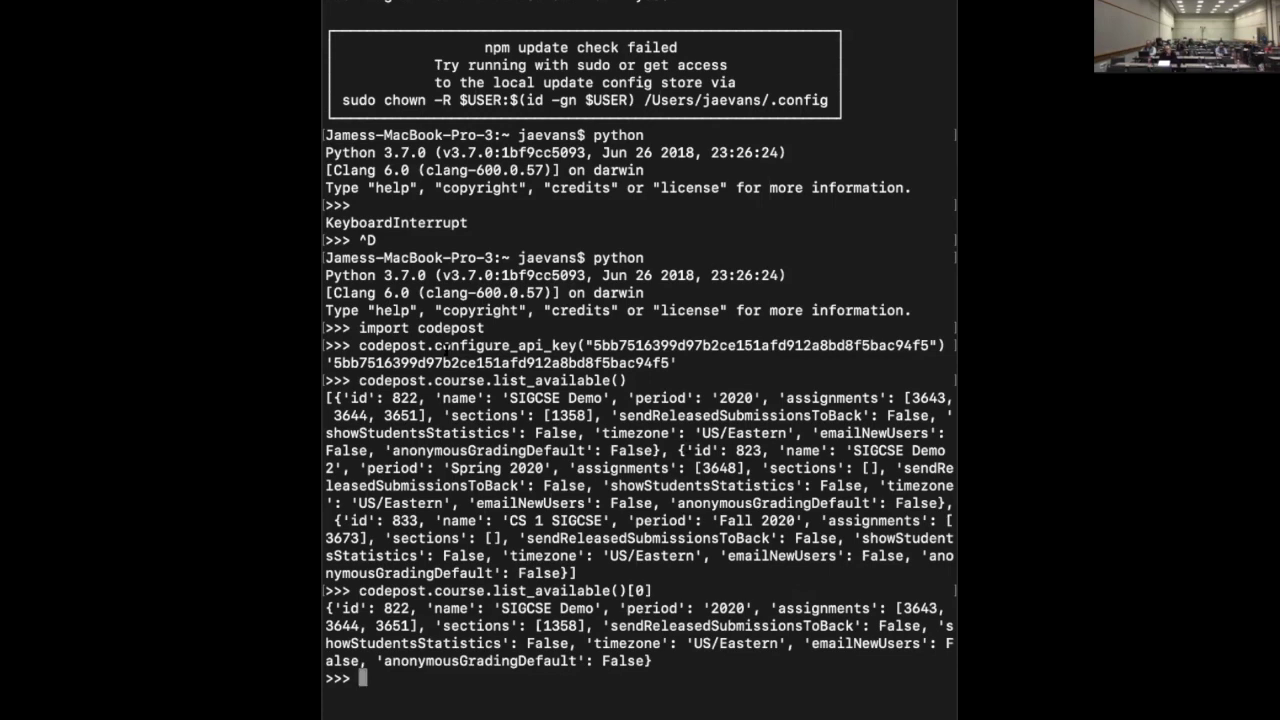
Run codepost.assignment.create(name="Hello World", points=20, course=833) to create the assignment
text(codepost.assignment.create()
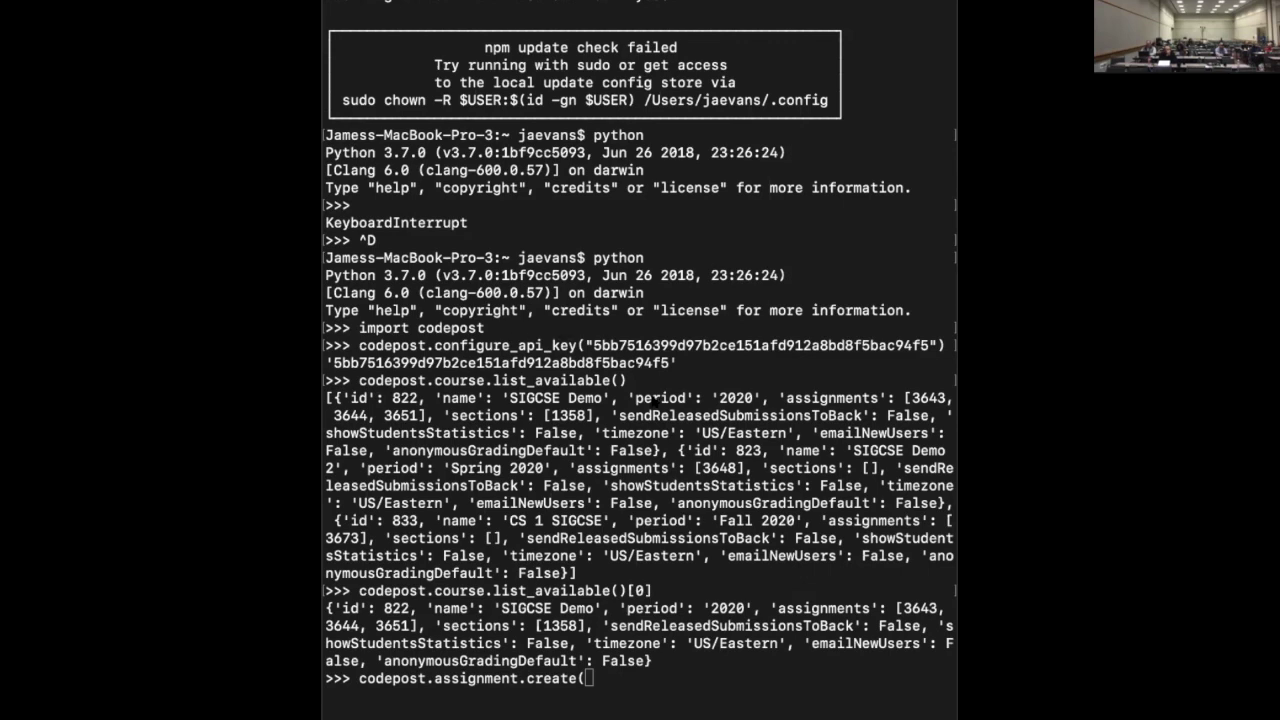
click(655, 400)
text(name="this)
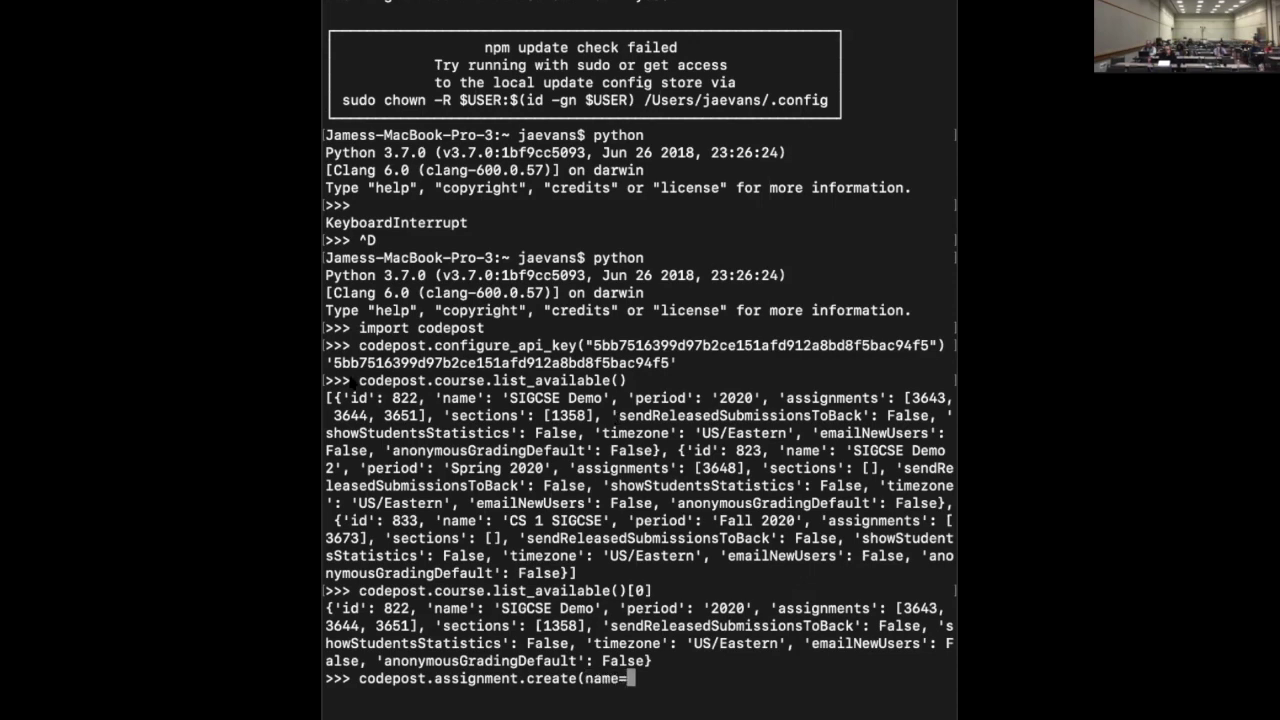
key(BackSpace)
key(BackSpace)
key(BackSpace)
key(BackSpace)
text(Hello World",)
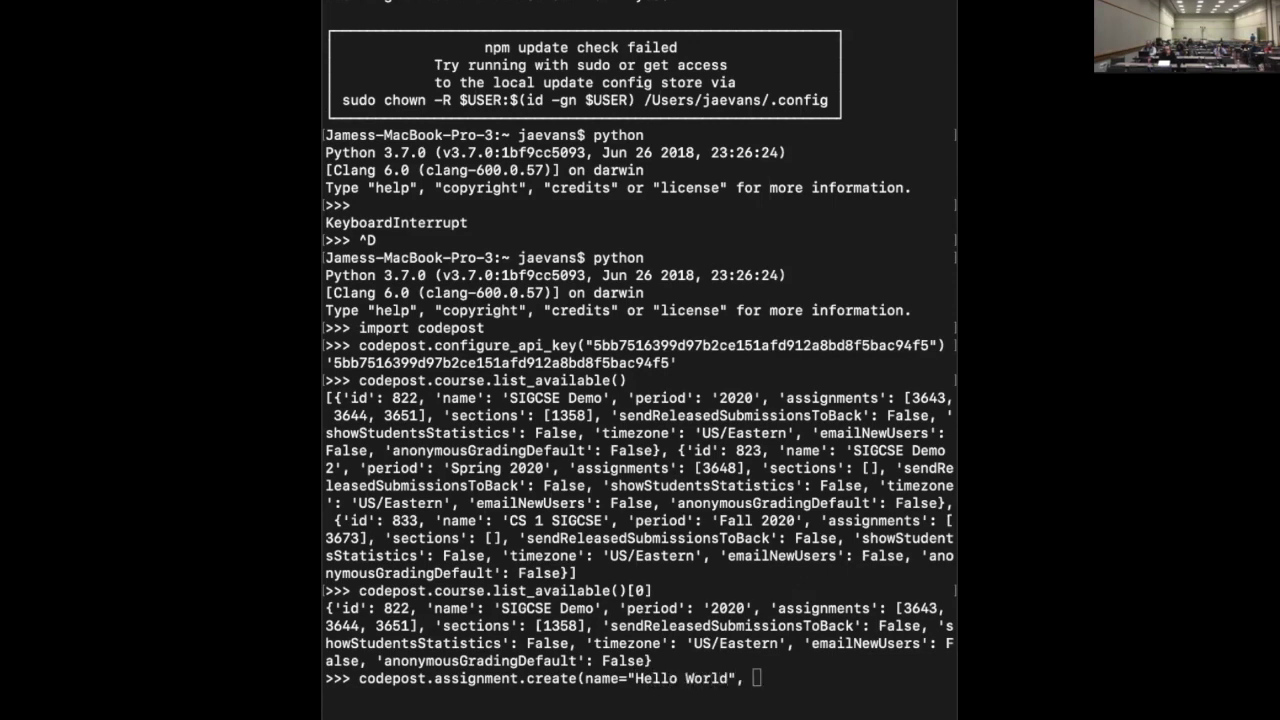
click(740, 372)
text(points=20)
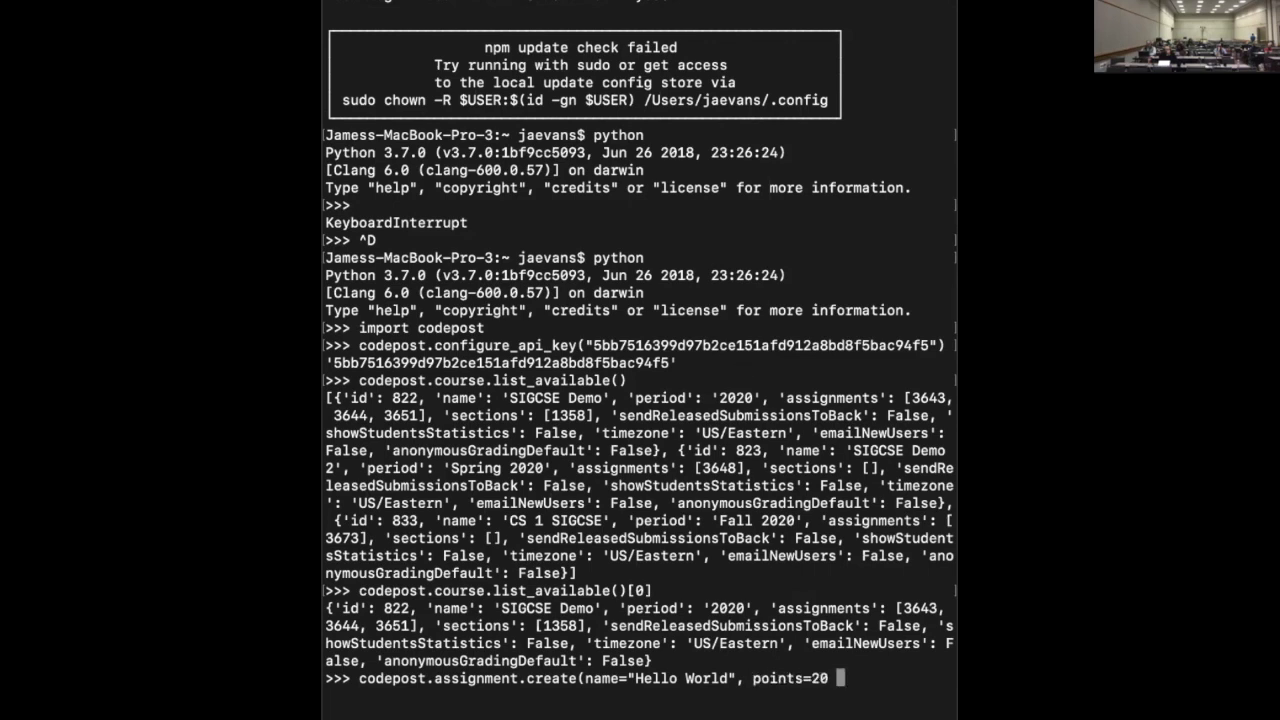
key(BackSpace)
text(,)
click(651, 418)
text(course=)
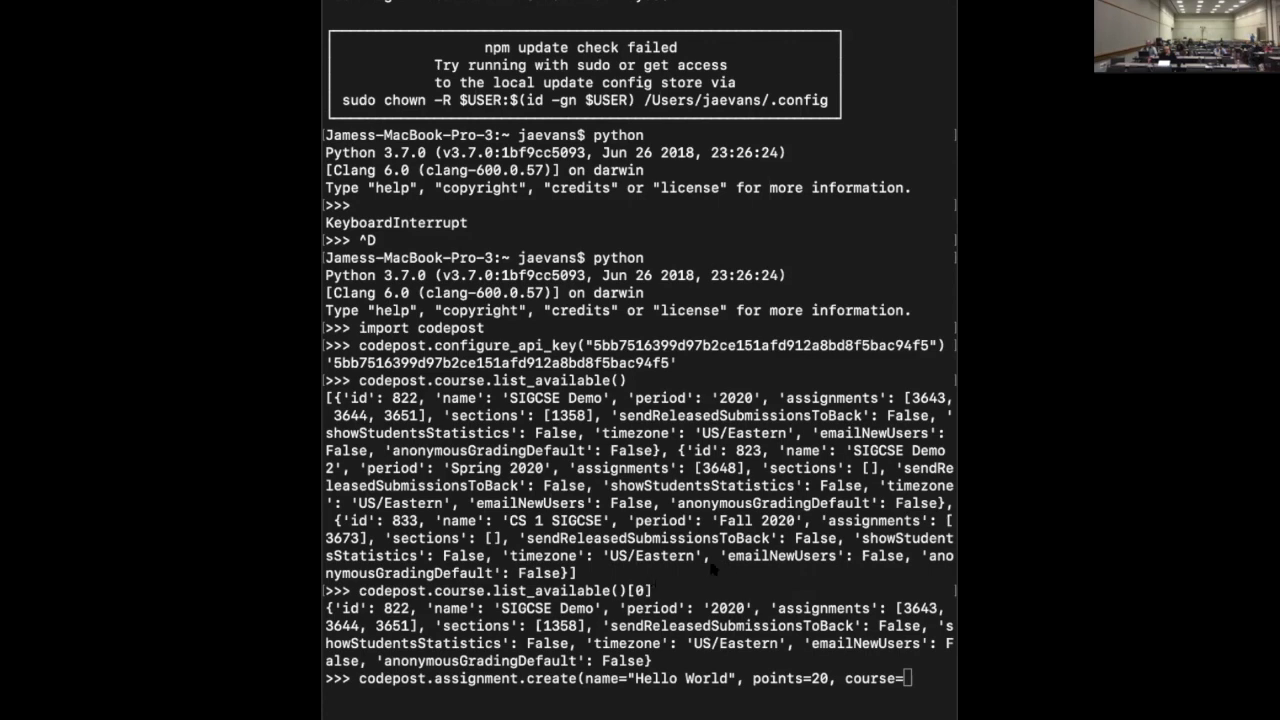
text(833))
key(Return)
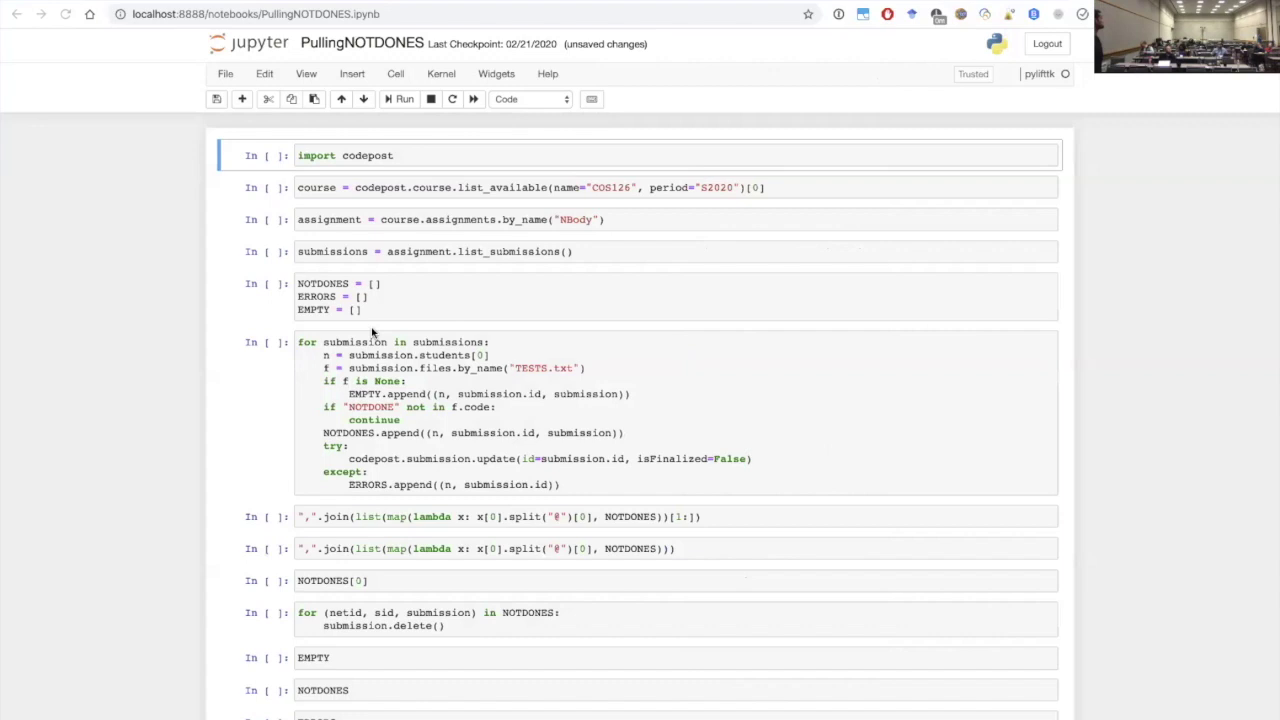
Run the import codepost cell and insert a new empty cell above the course cell
click(420, 151)
key(shift+Return)
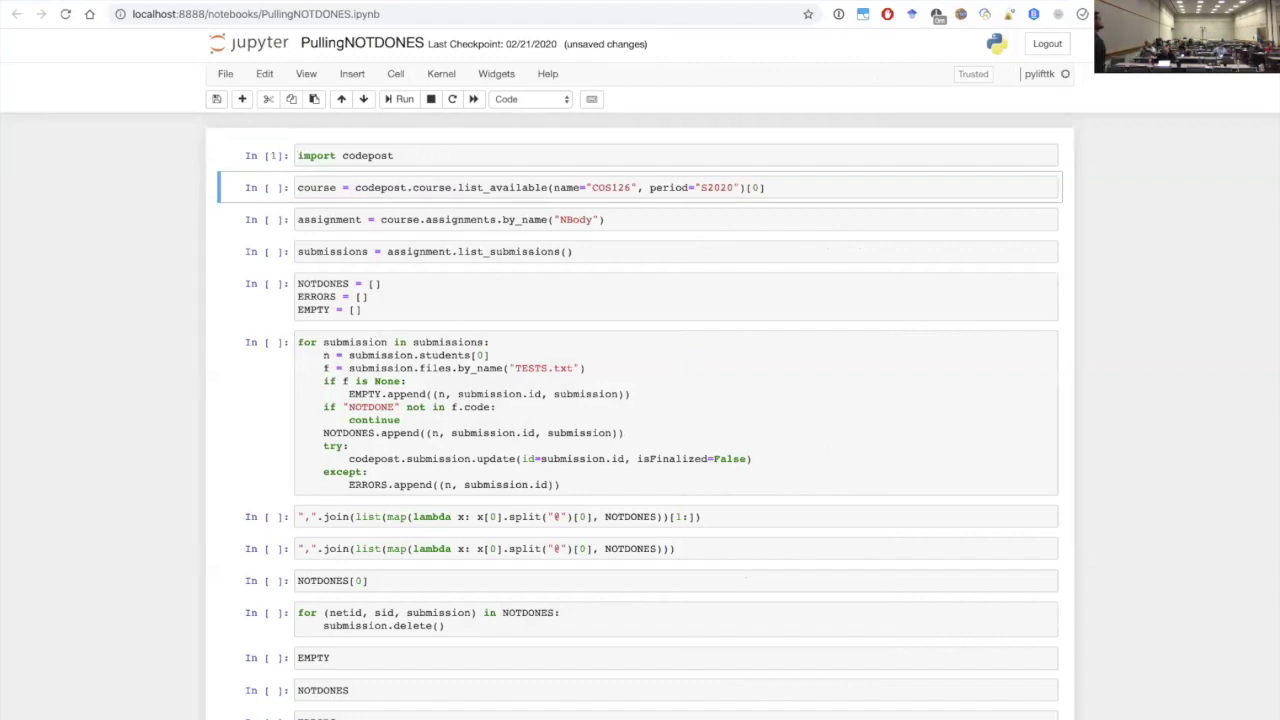
key(a)
click(371, 186)
Type codepost.course.list_available() and view its signature with name and period parameters
text(codepost.cour)
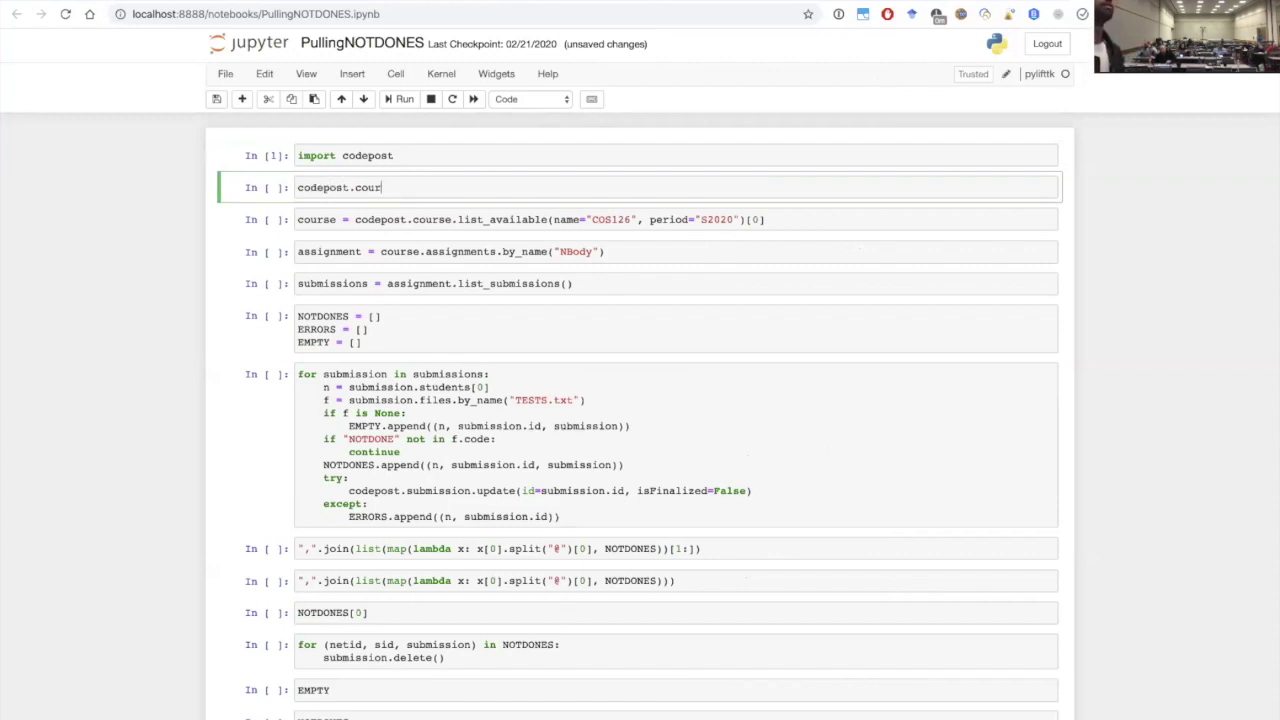
text(se.list_)
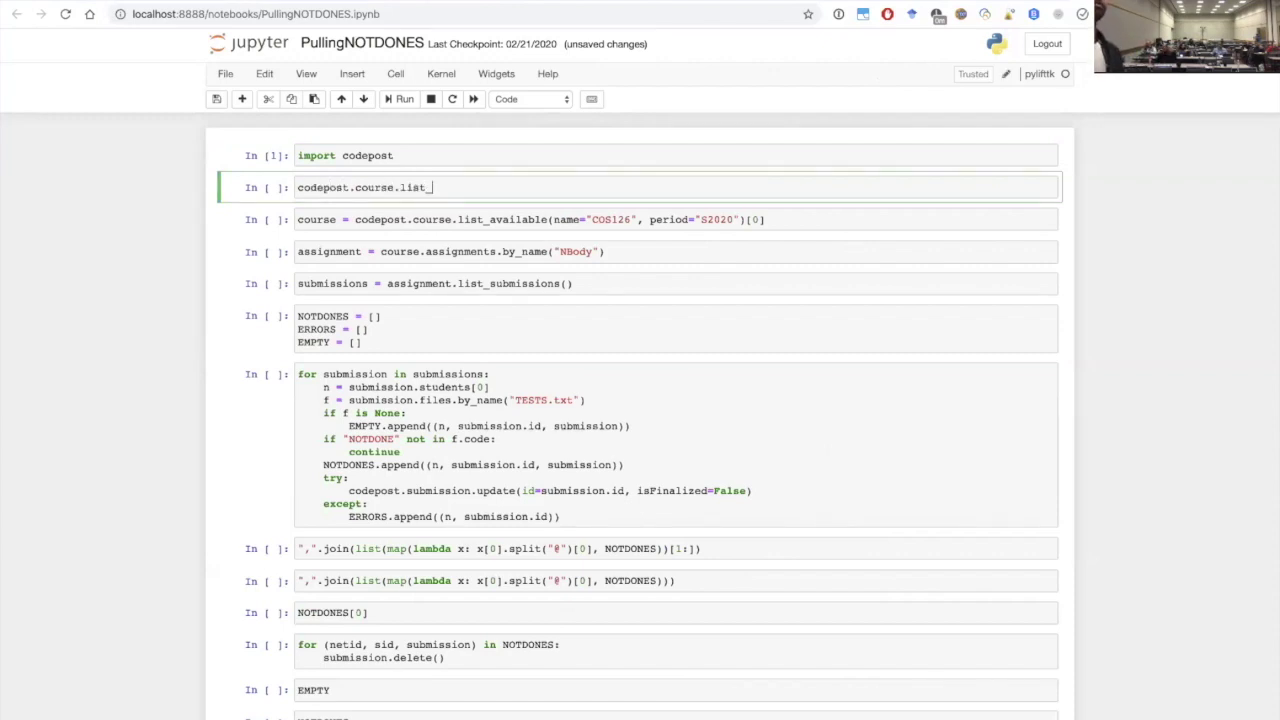
text(avail)
key(Tab)
text(()
key(BackSpace)
key(BackSpace)
key(BackSpace)
key(BackSpace)
key(BackSpace)
key(BackSpace)
key(BackSpace)
key(BackSpace)
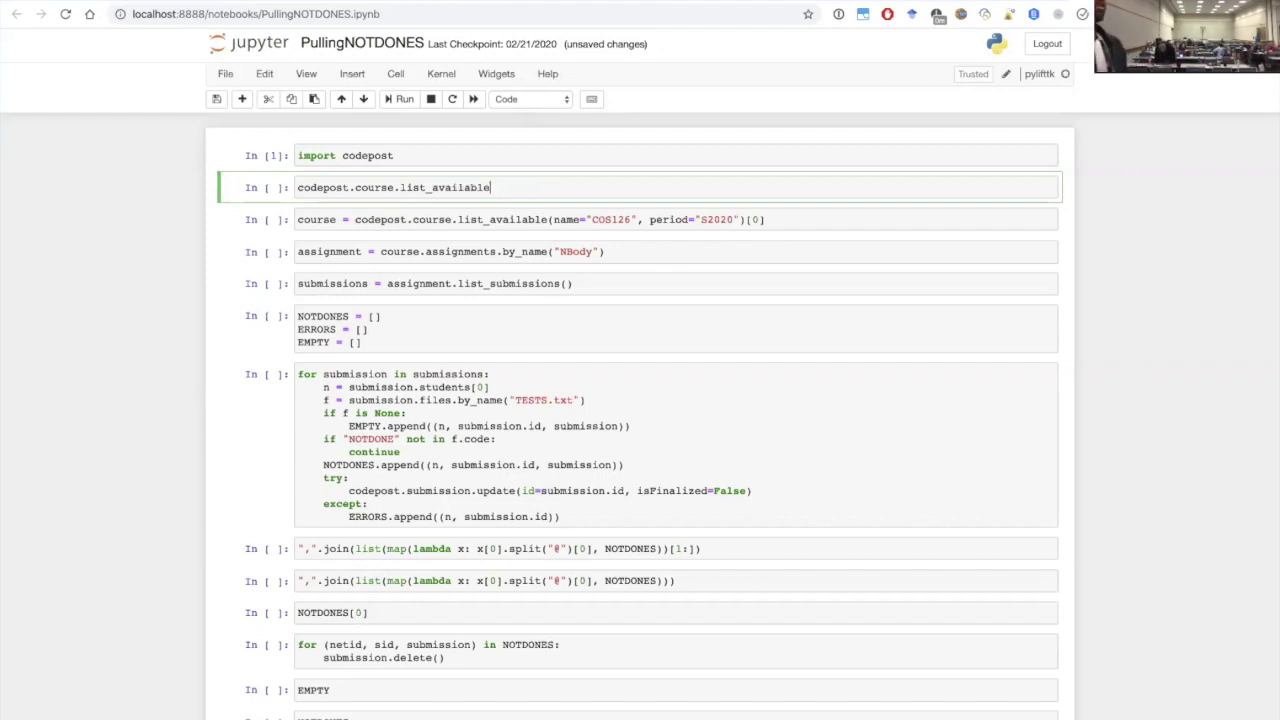
text(()
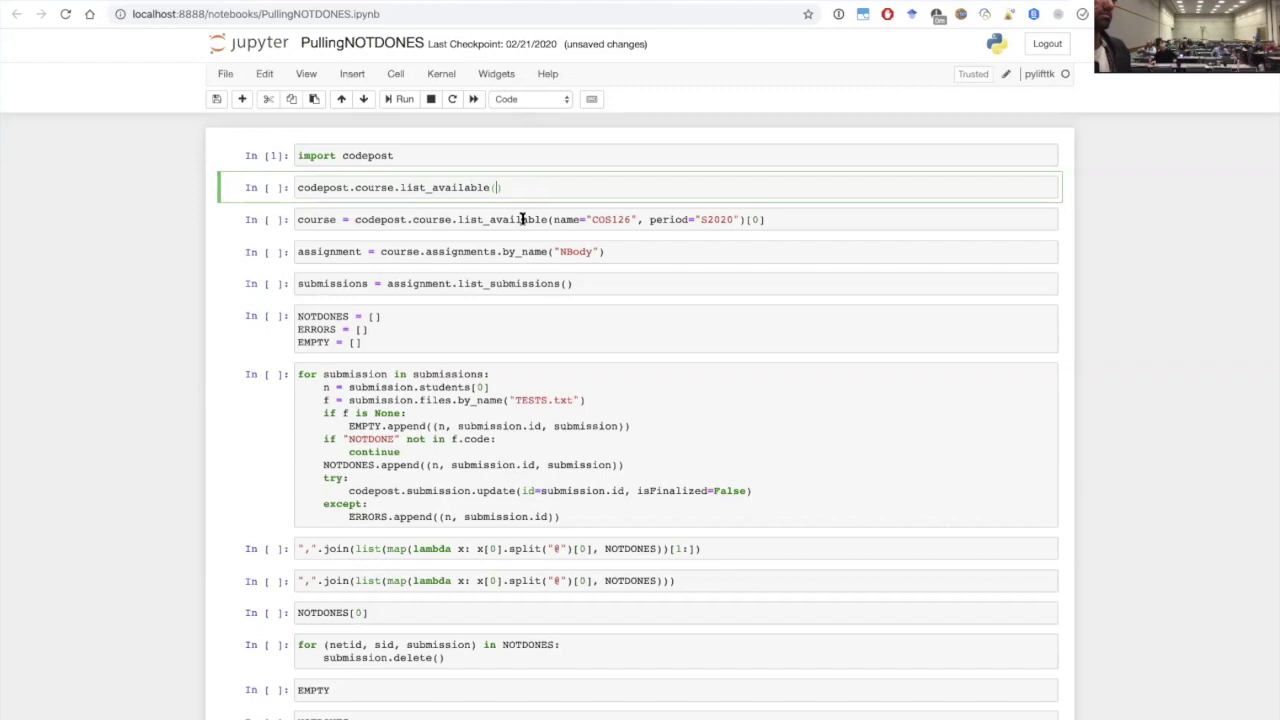
key(shift+Tab)
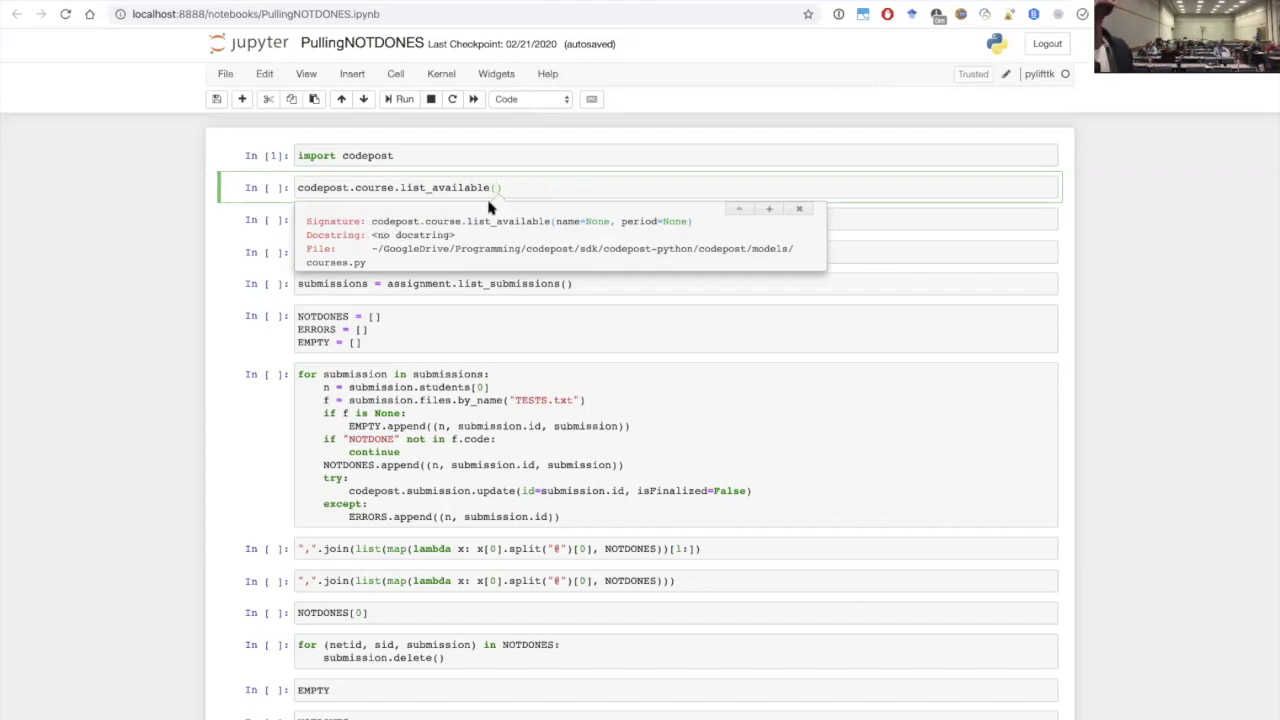
drag(508, 183, 194, 186)
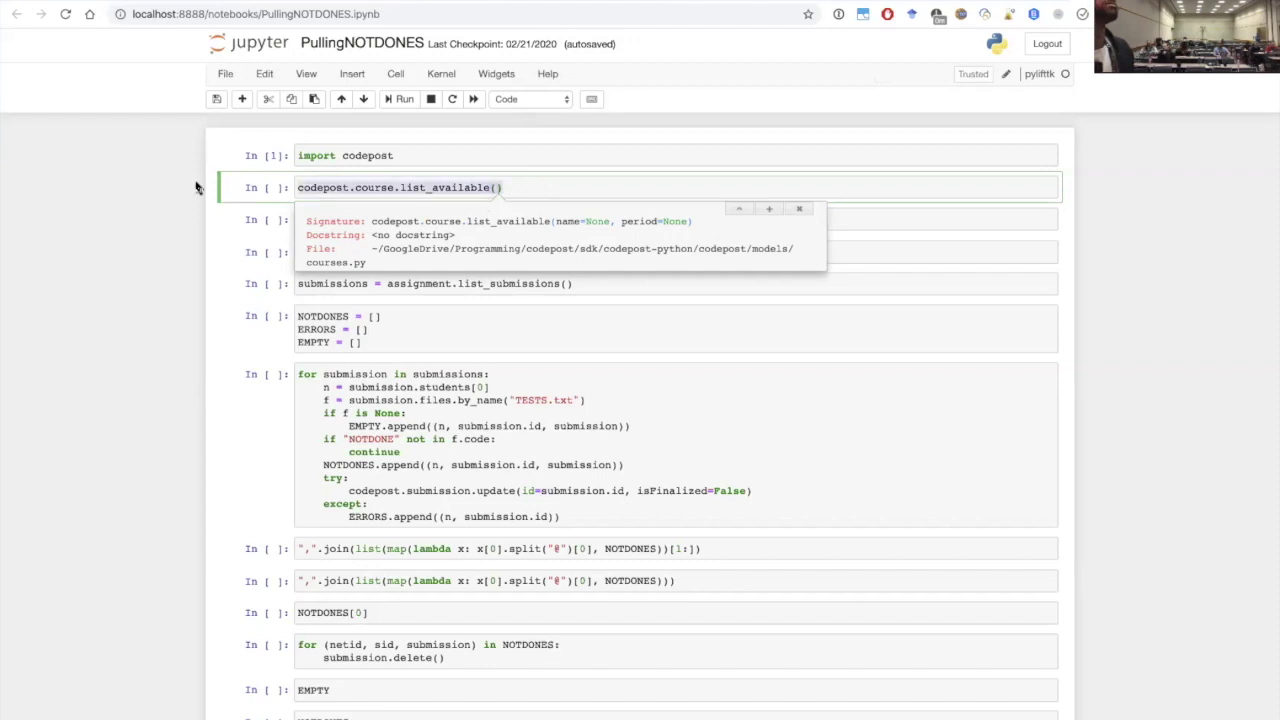
Delete the scratch list_available() cell, then select "NOTDONE" in the for-loop cell
key(BackSpace)
click(268, 99)
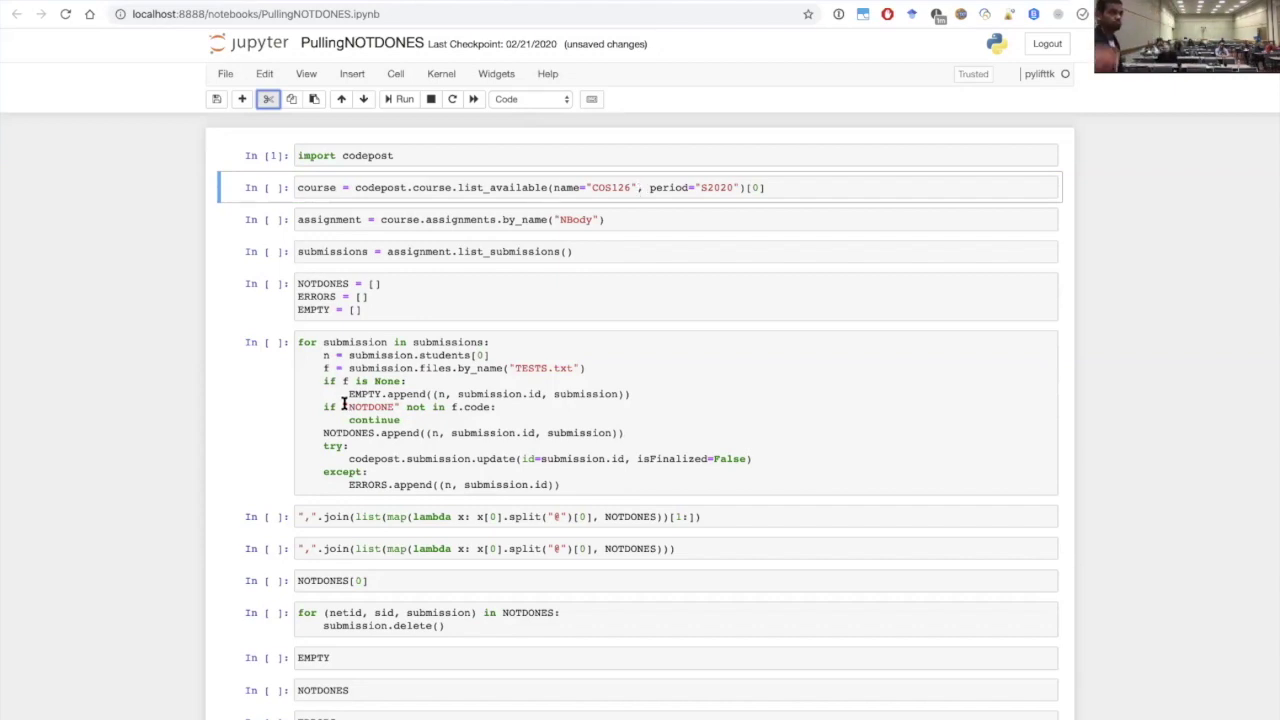
drag(343, 407, 401, 407)
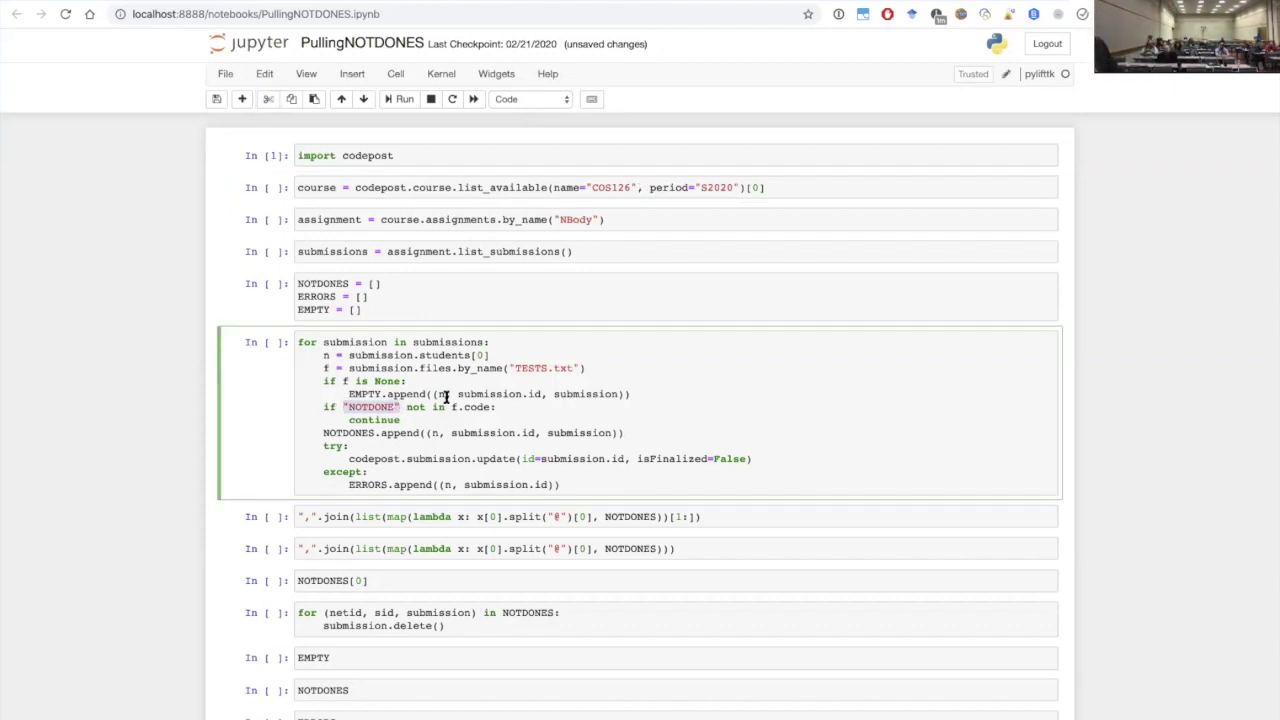